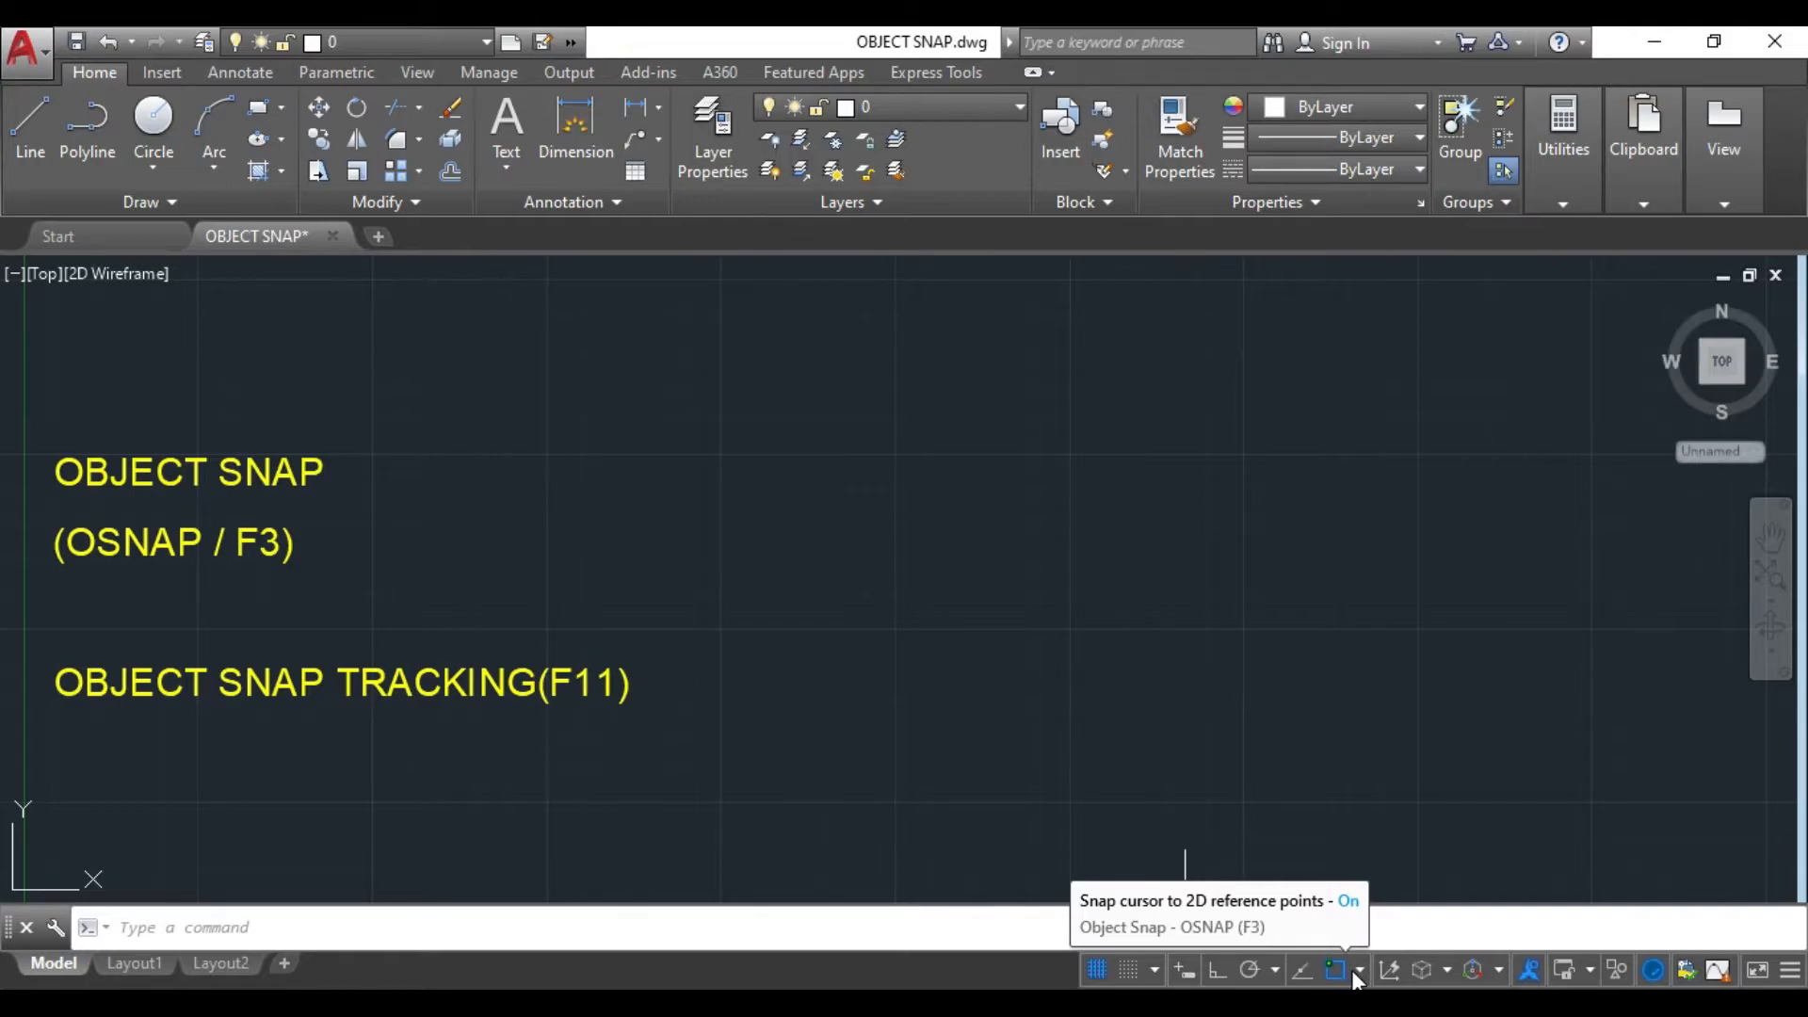
- Toggle the 2D Object Snap status bar entry off and on again, and do the same with object snap itself
click(1790, 971)
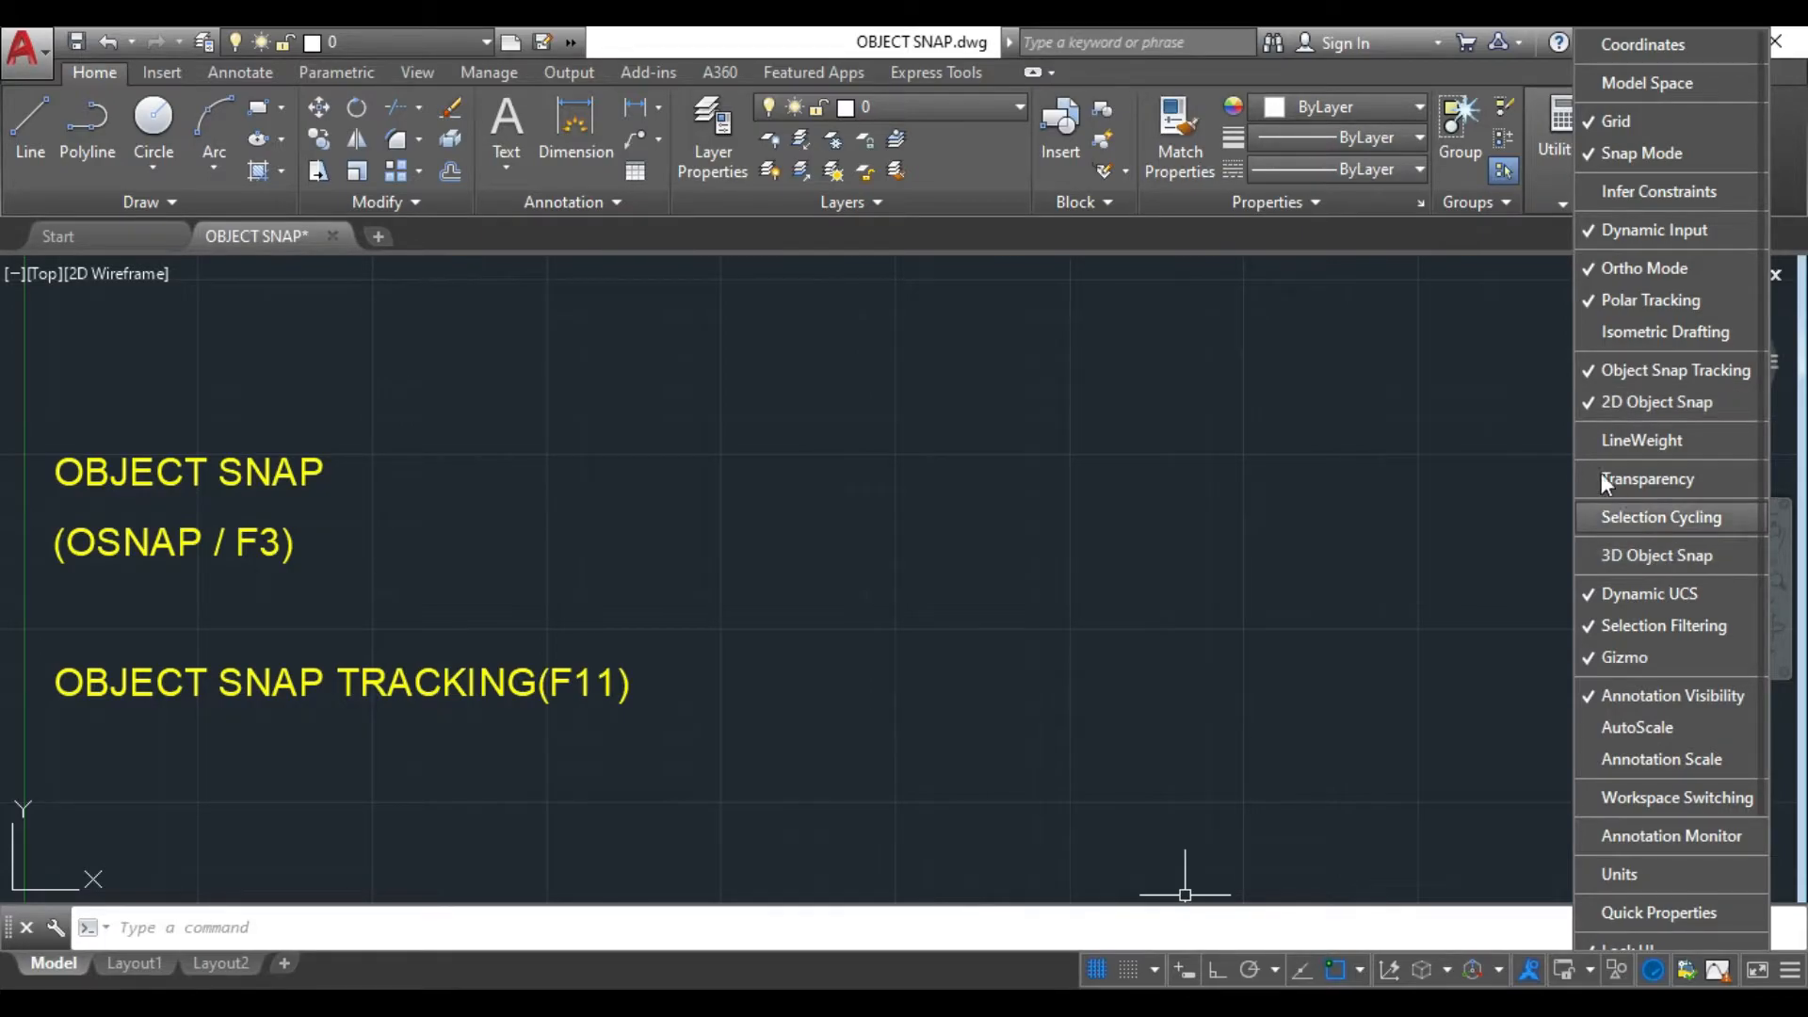
click(1592, 408)
click(1590, 404)
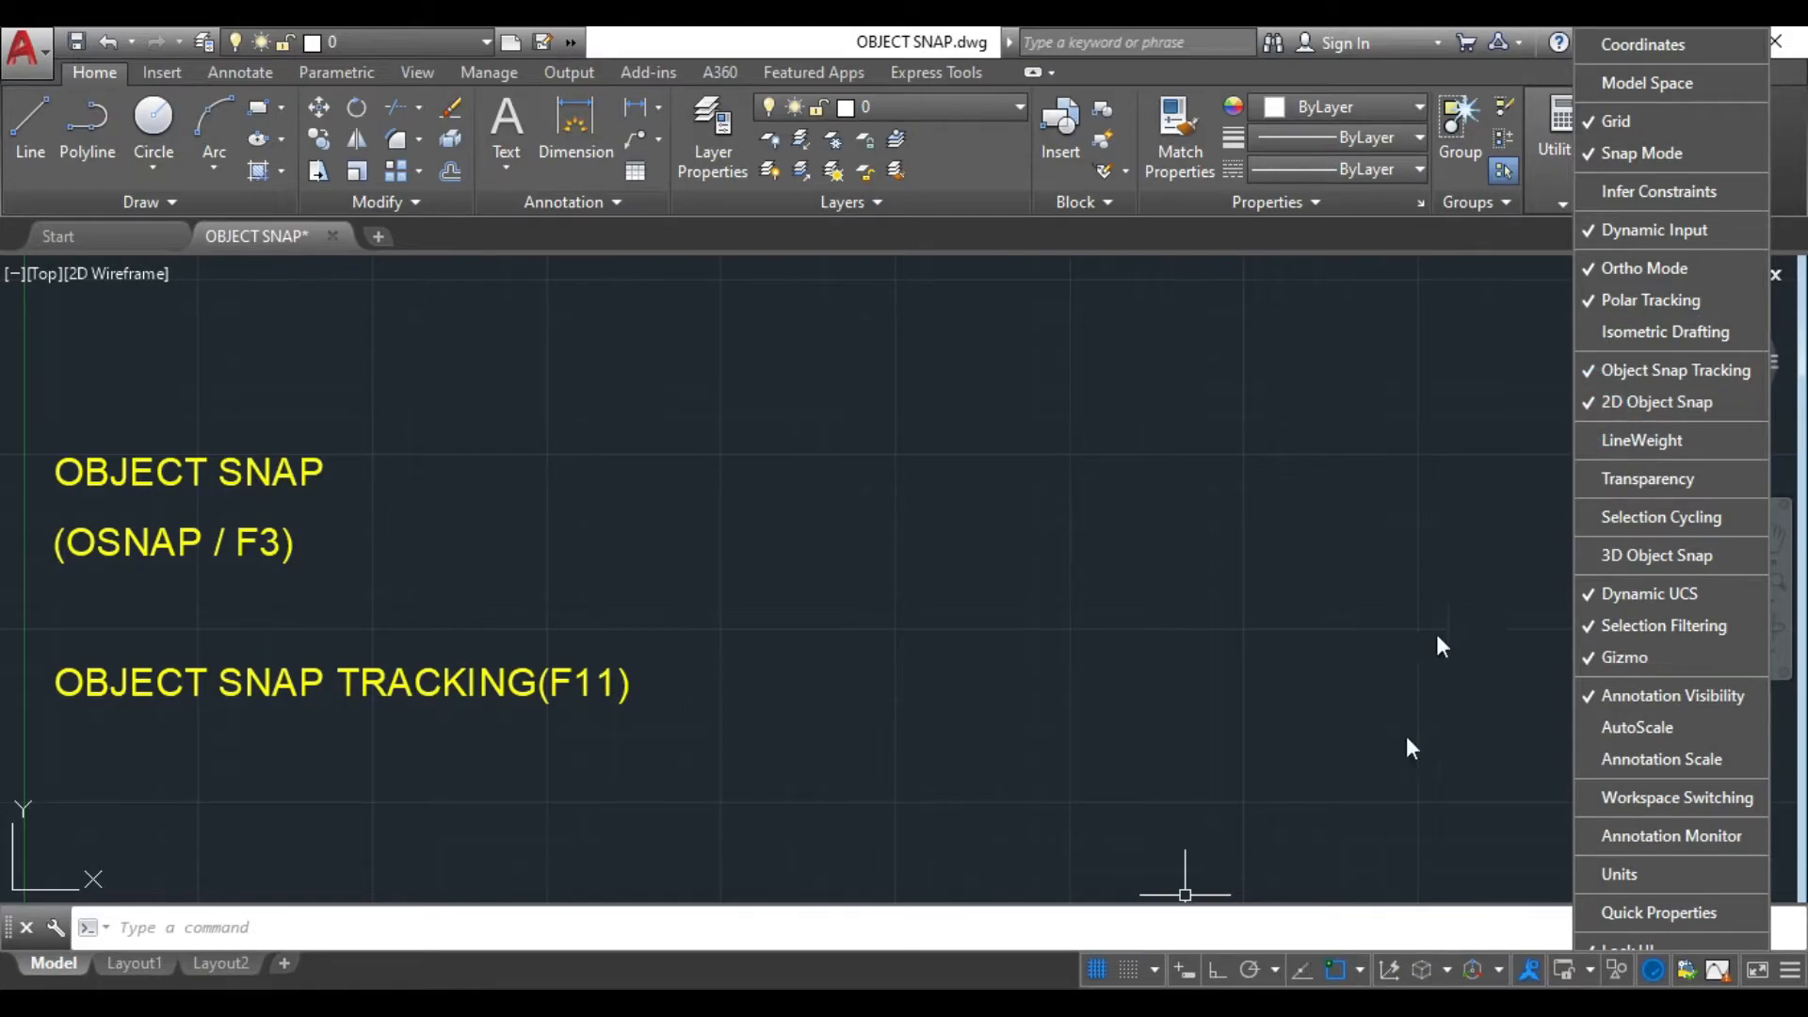
click(1457, 547)
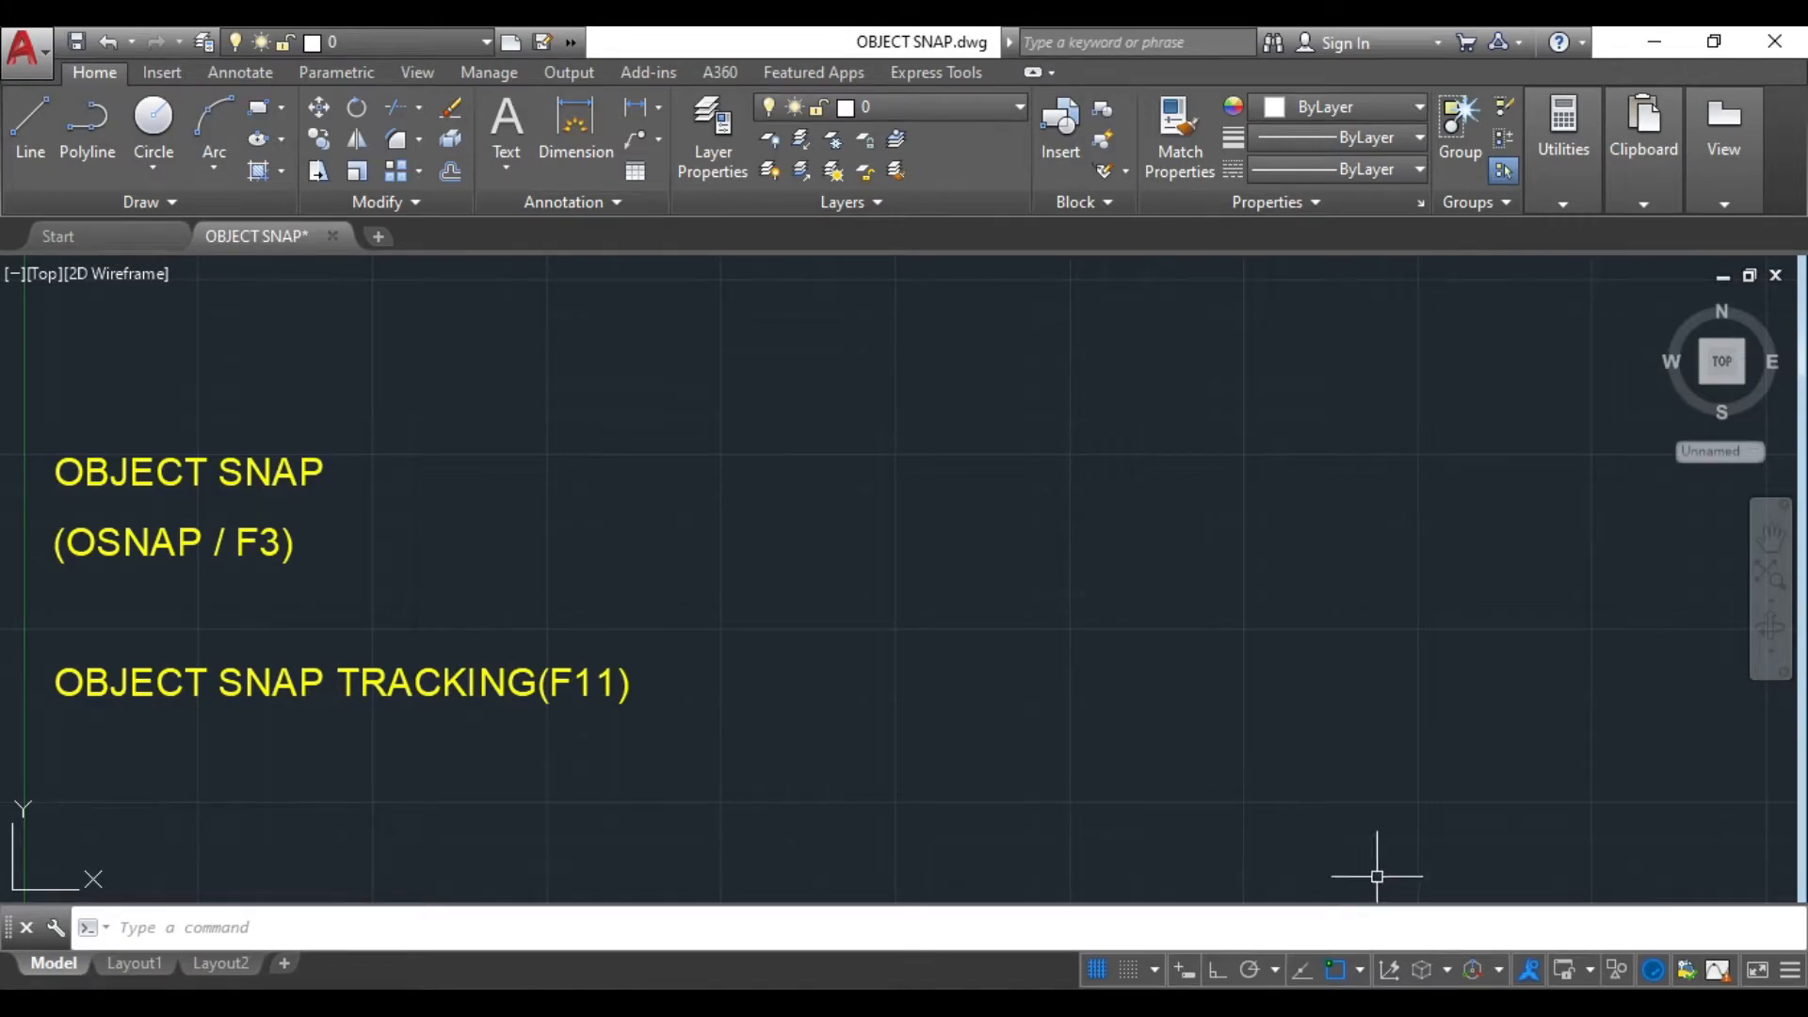
click(1332, 973)
click(1336, 970)
- Open the Object Snap settings and clear the Endpoint mode, keeping Object Snap switched on
click(1360, 971)
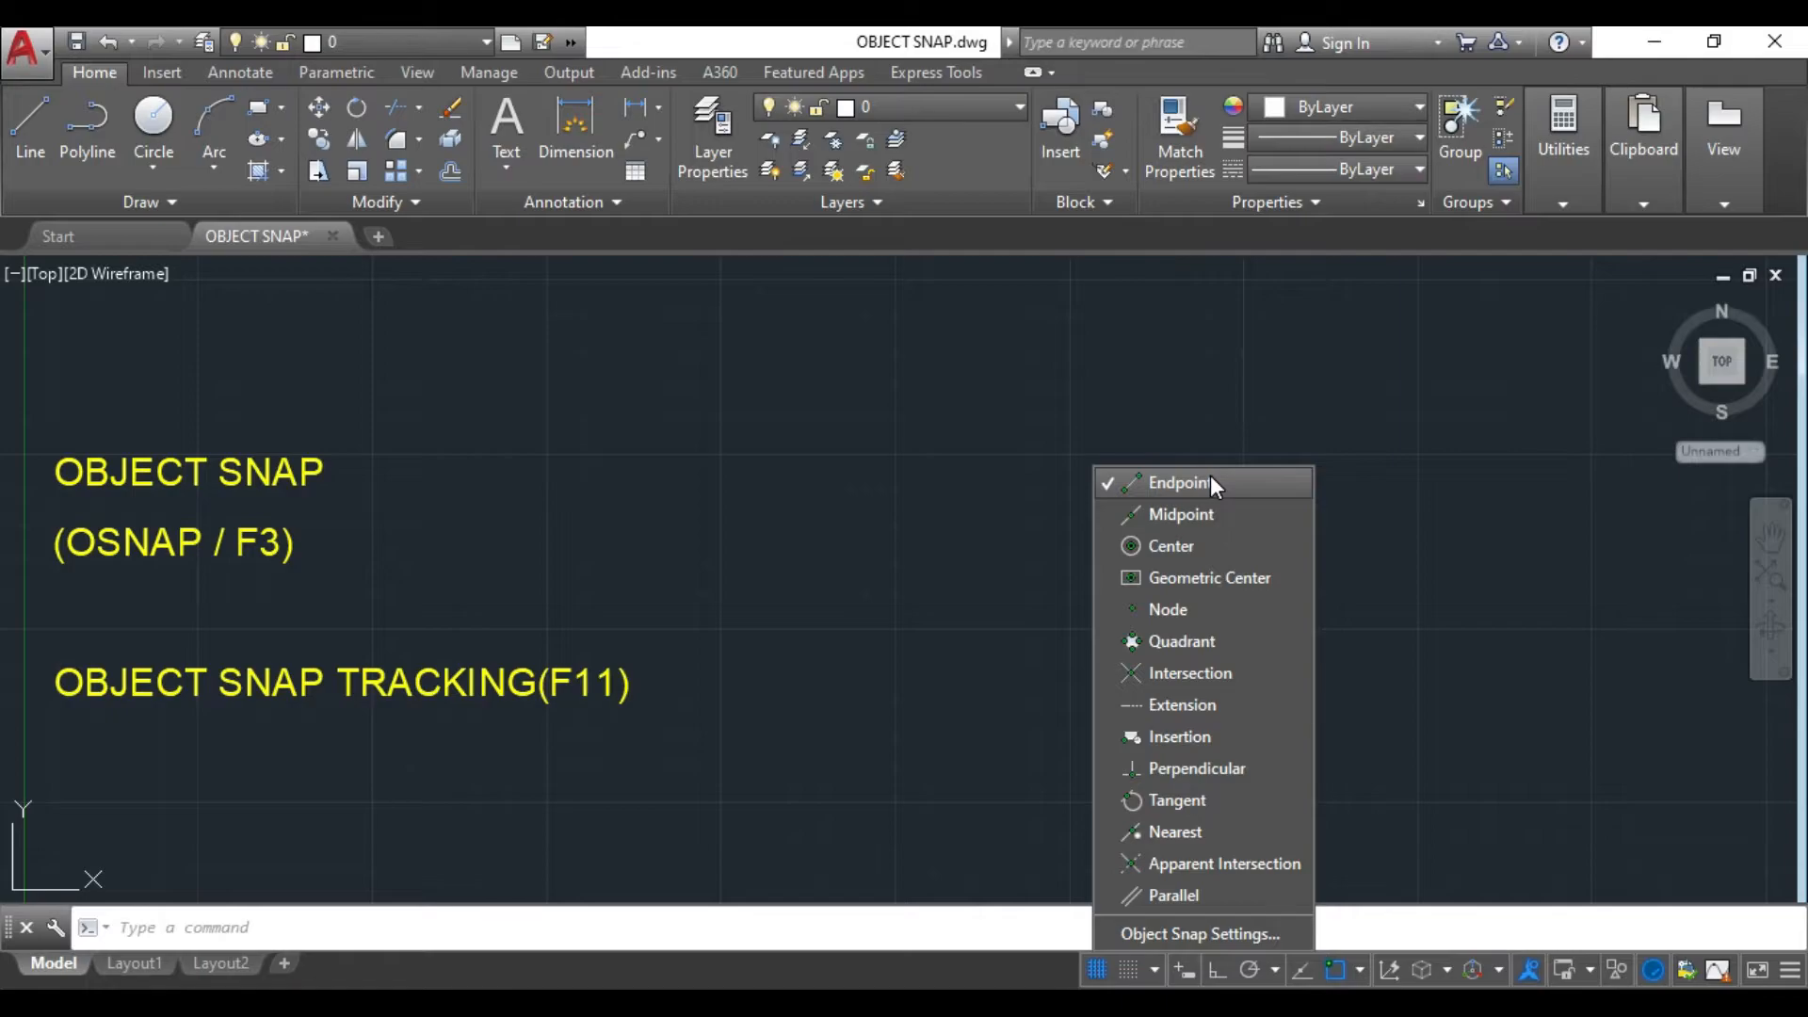
click(1168, 934)
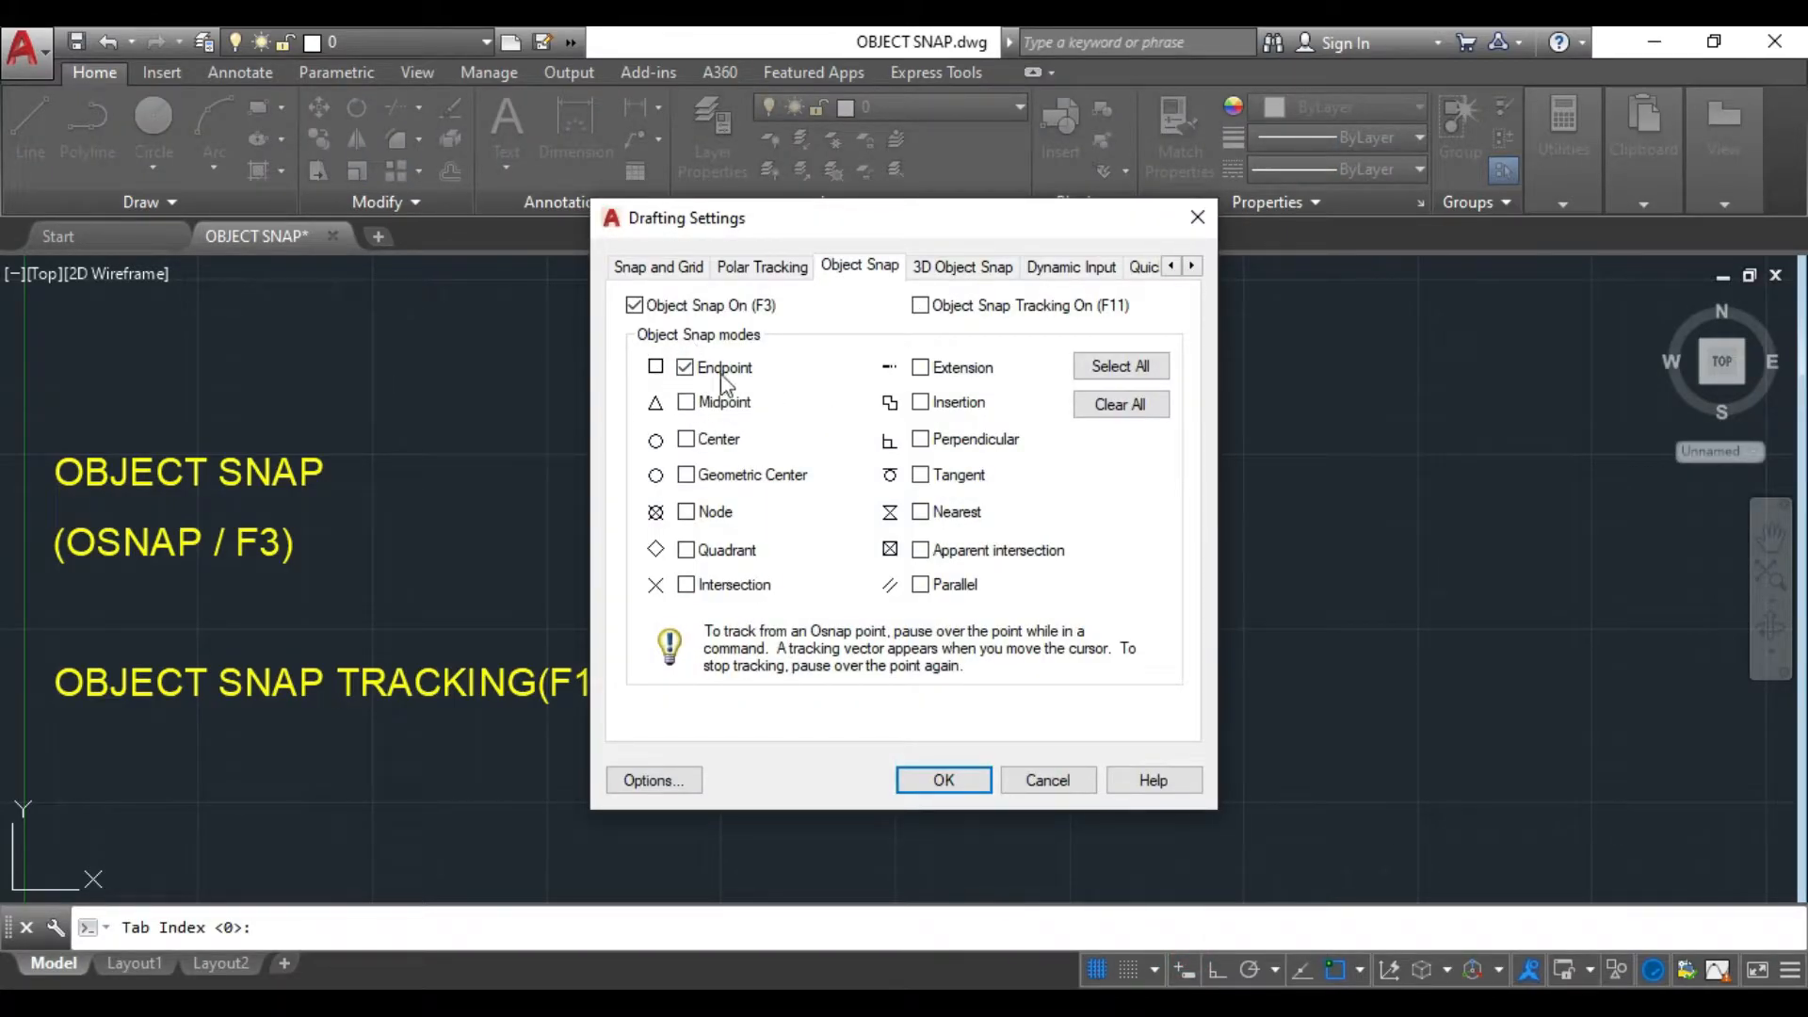
click(684, 367)
click(635, 305)
click(635, 305)
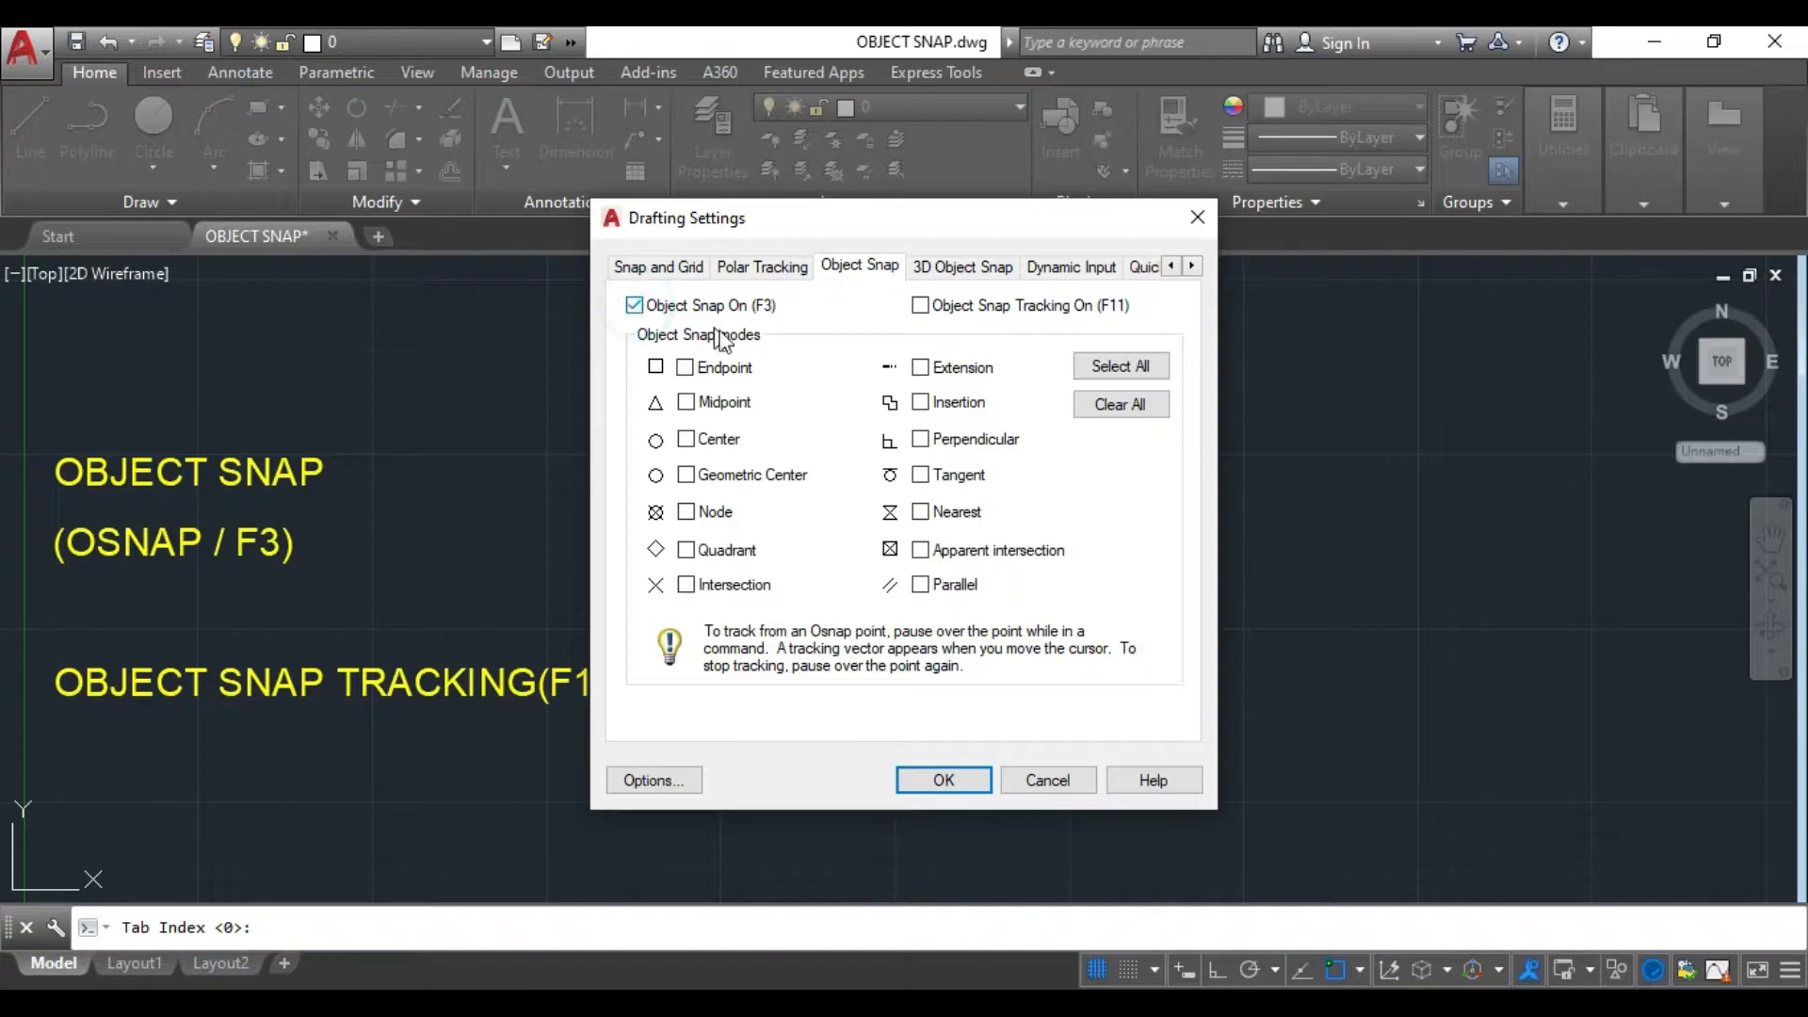
- Try selecting all object snap modes at once, clear them all again, and apply the settings with no mode enabled
click(1115, 367)
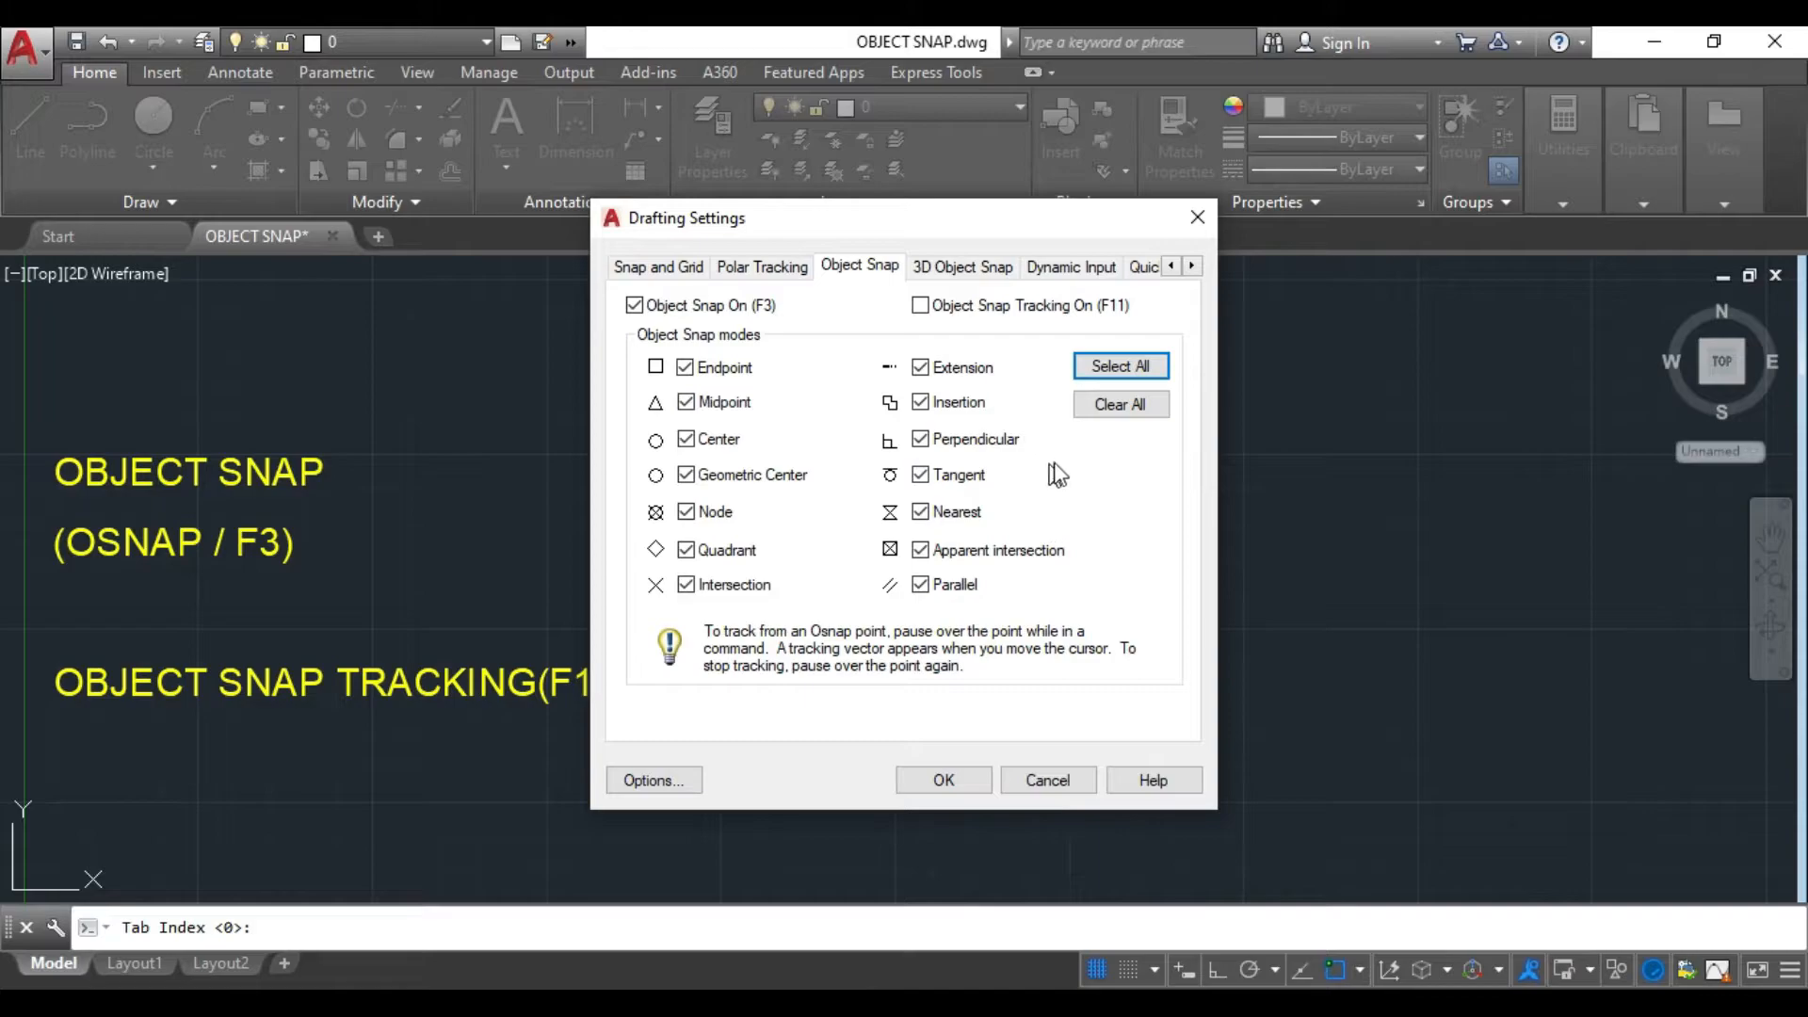
click(1144, 407)
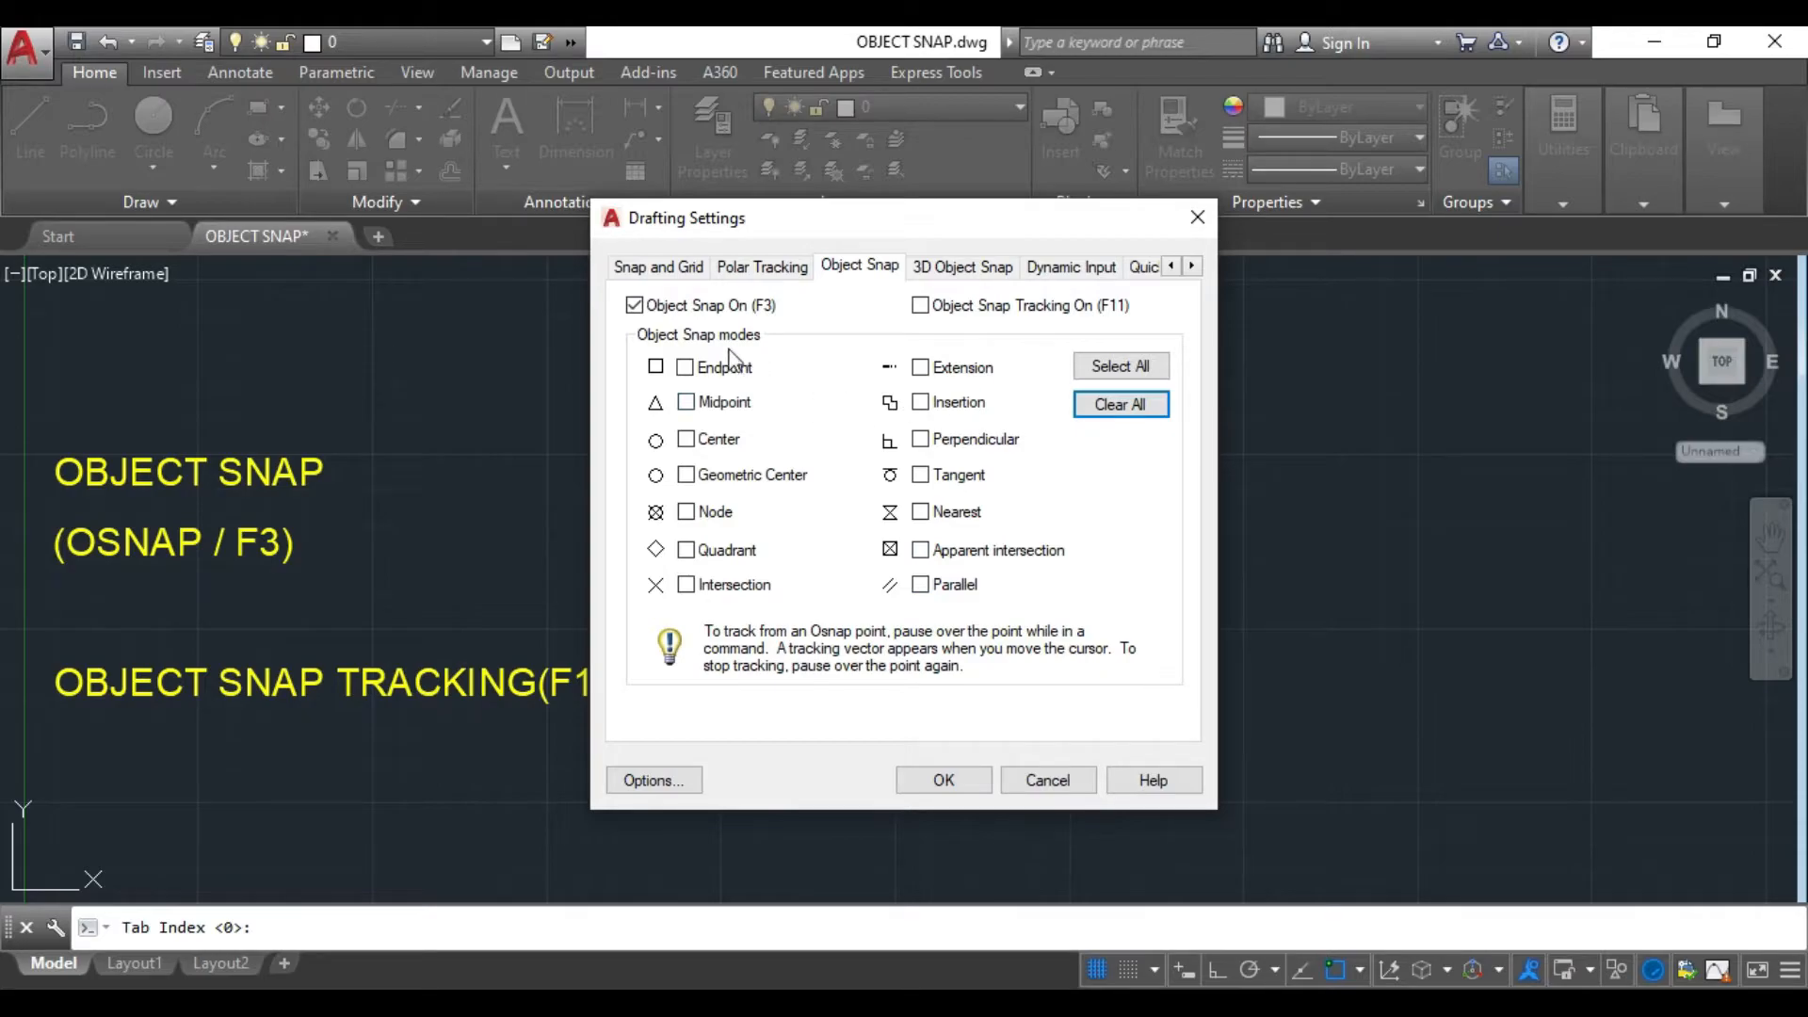
click(687, 370)
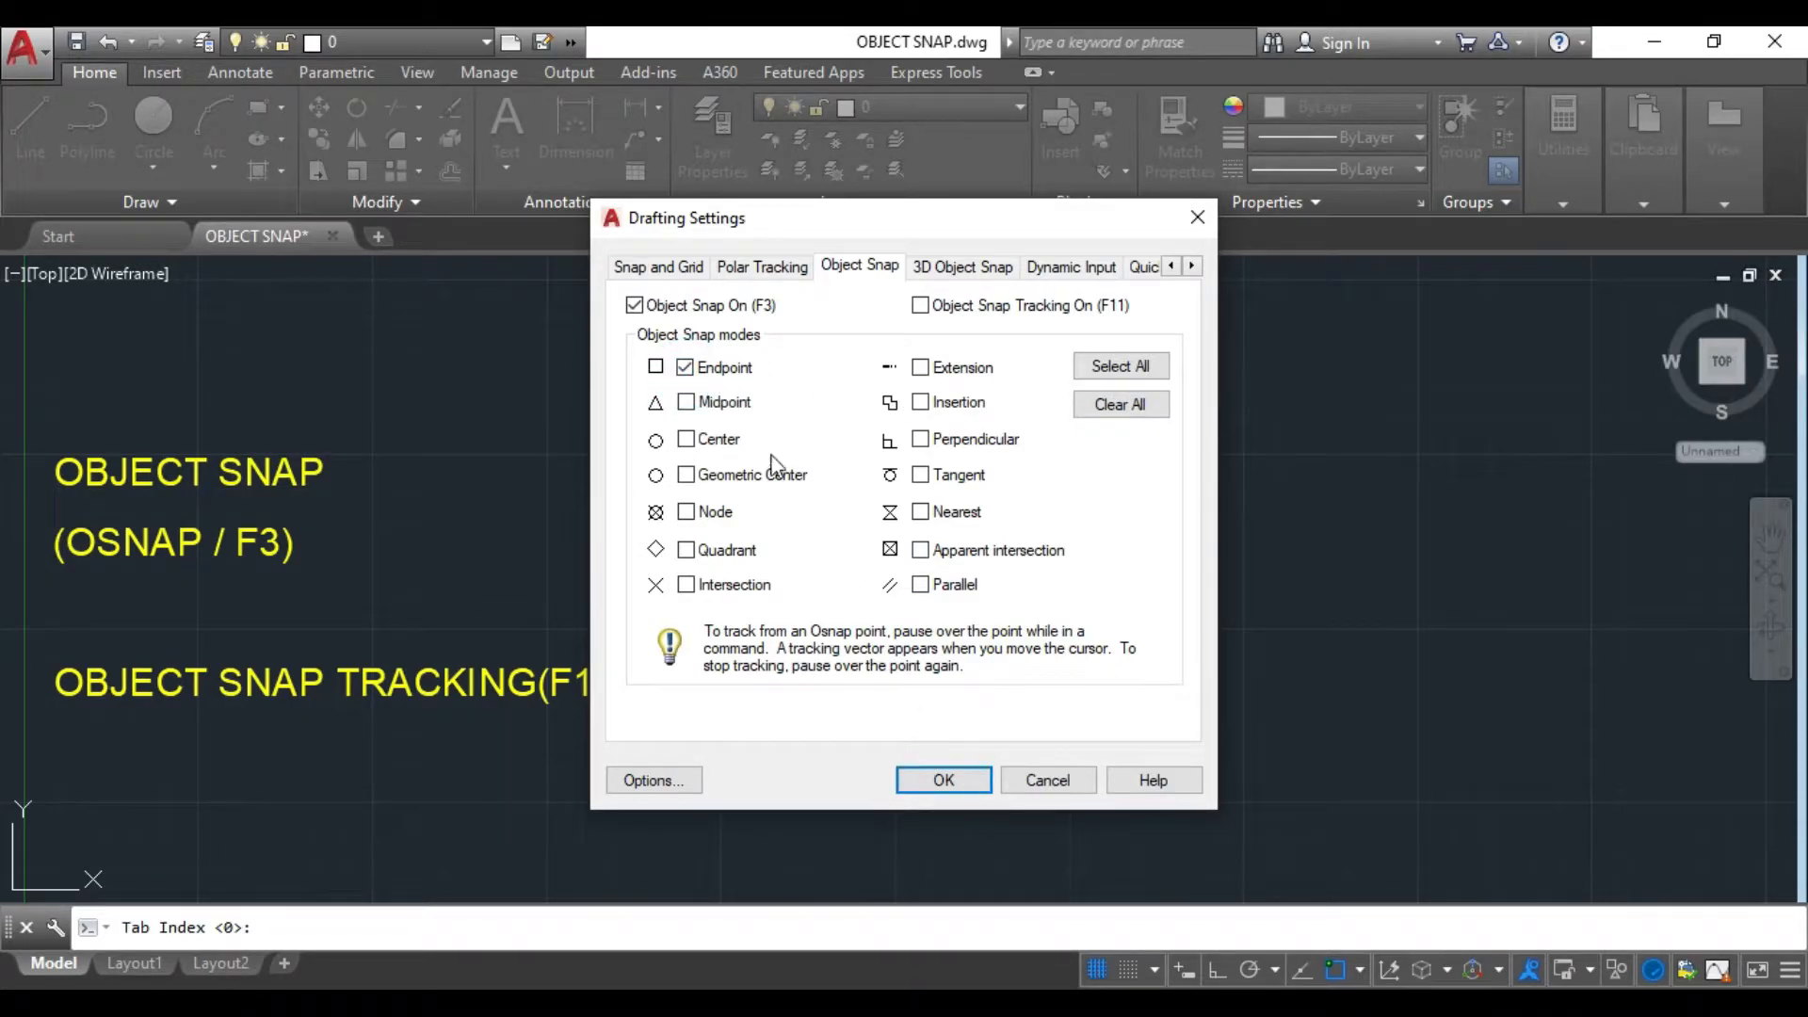
click(686, 368)
click(939, 779)
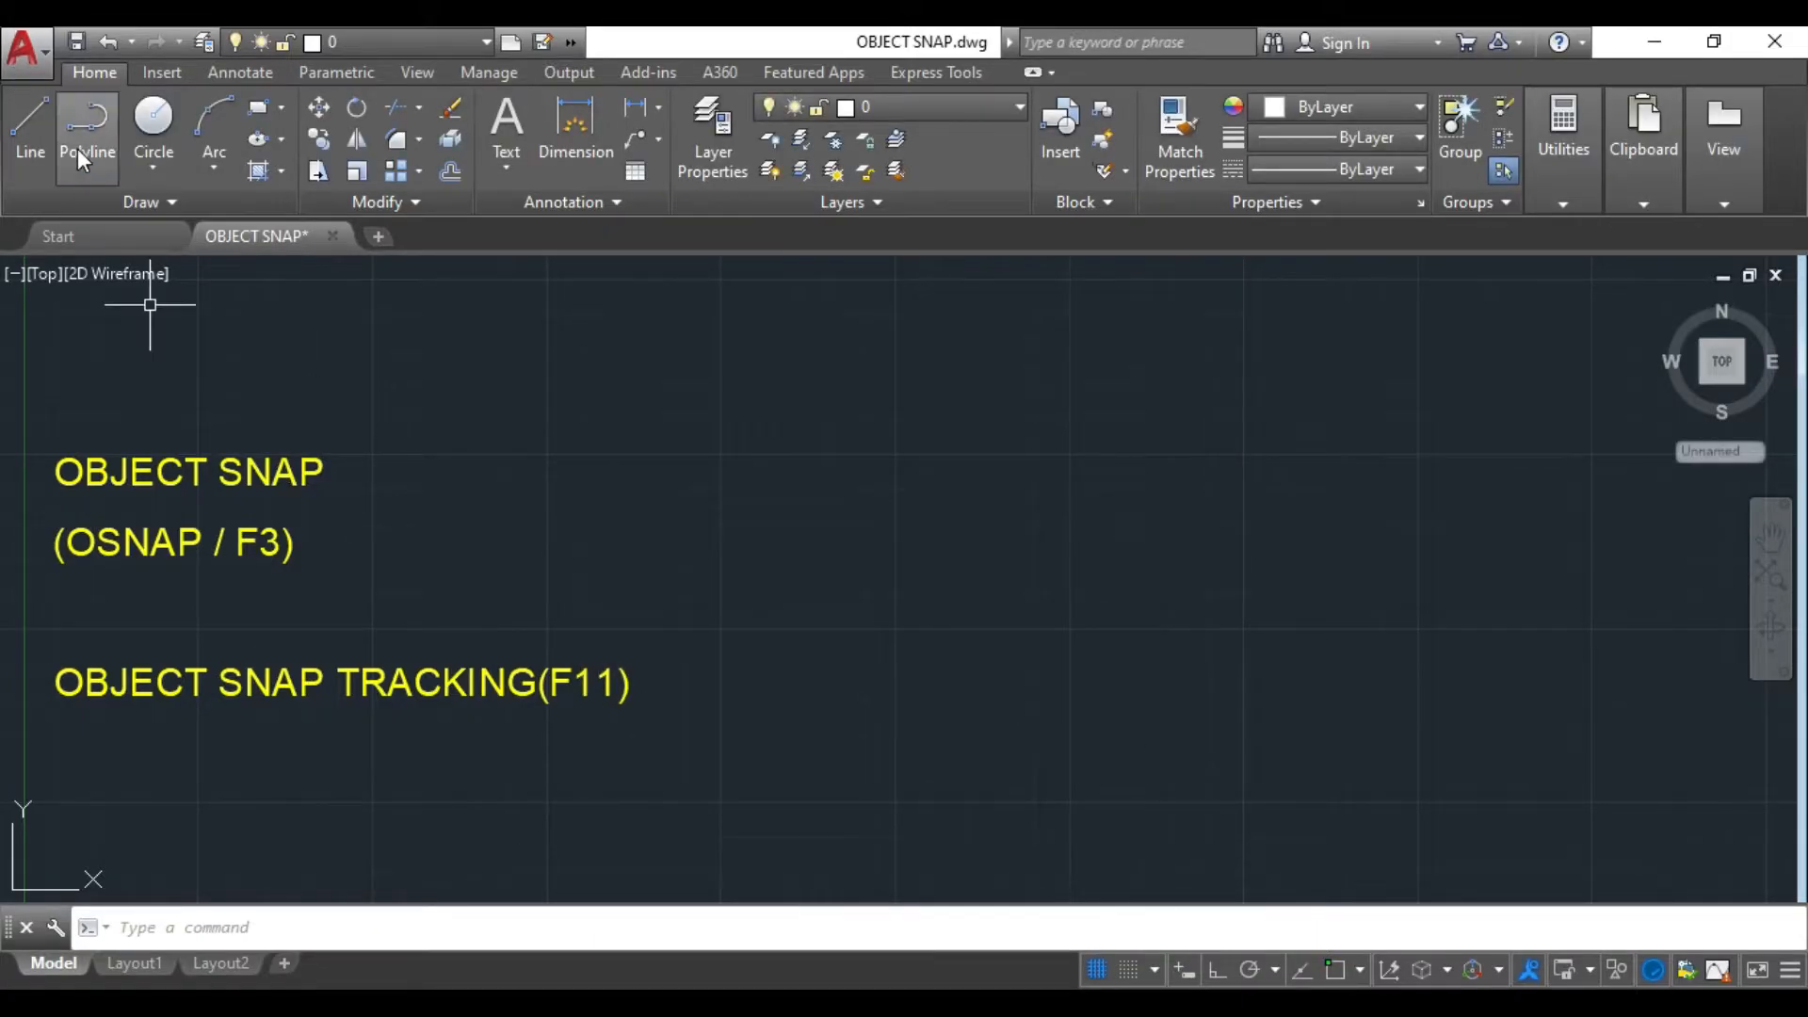
- Turn Ortho on and draw a 40-unit horizontal line to the right of the text
click(28, 127)
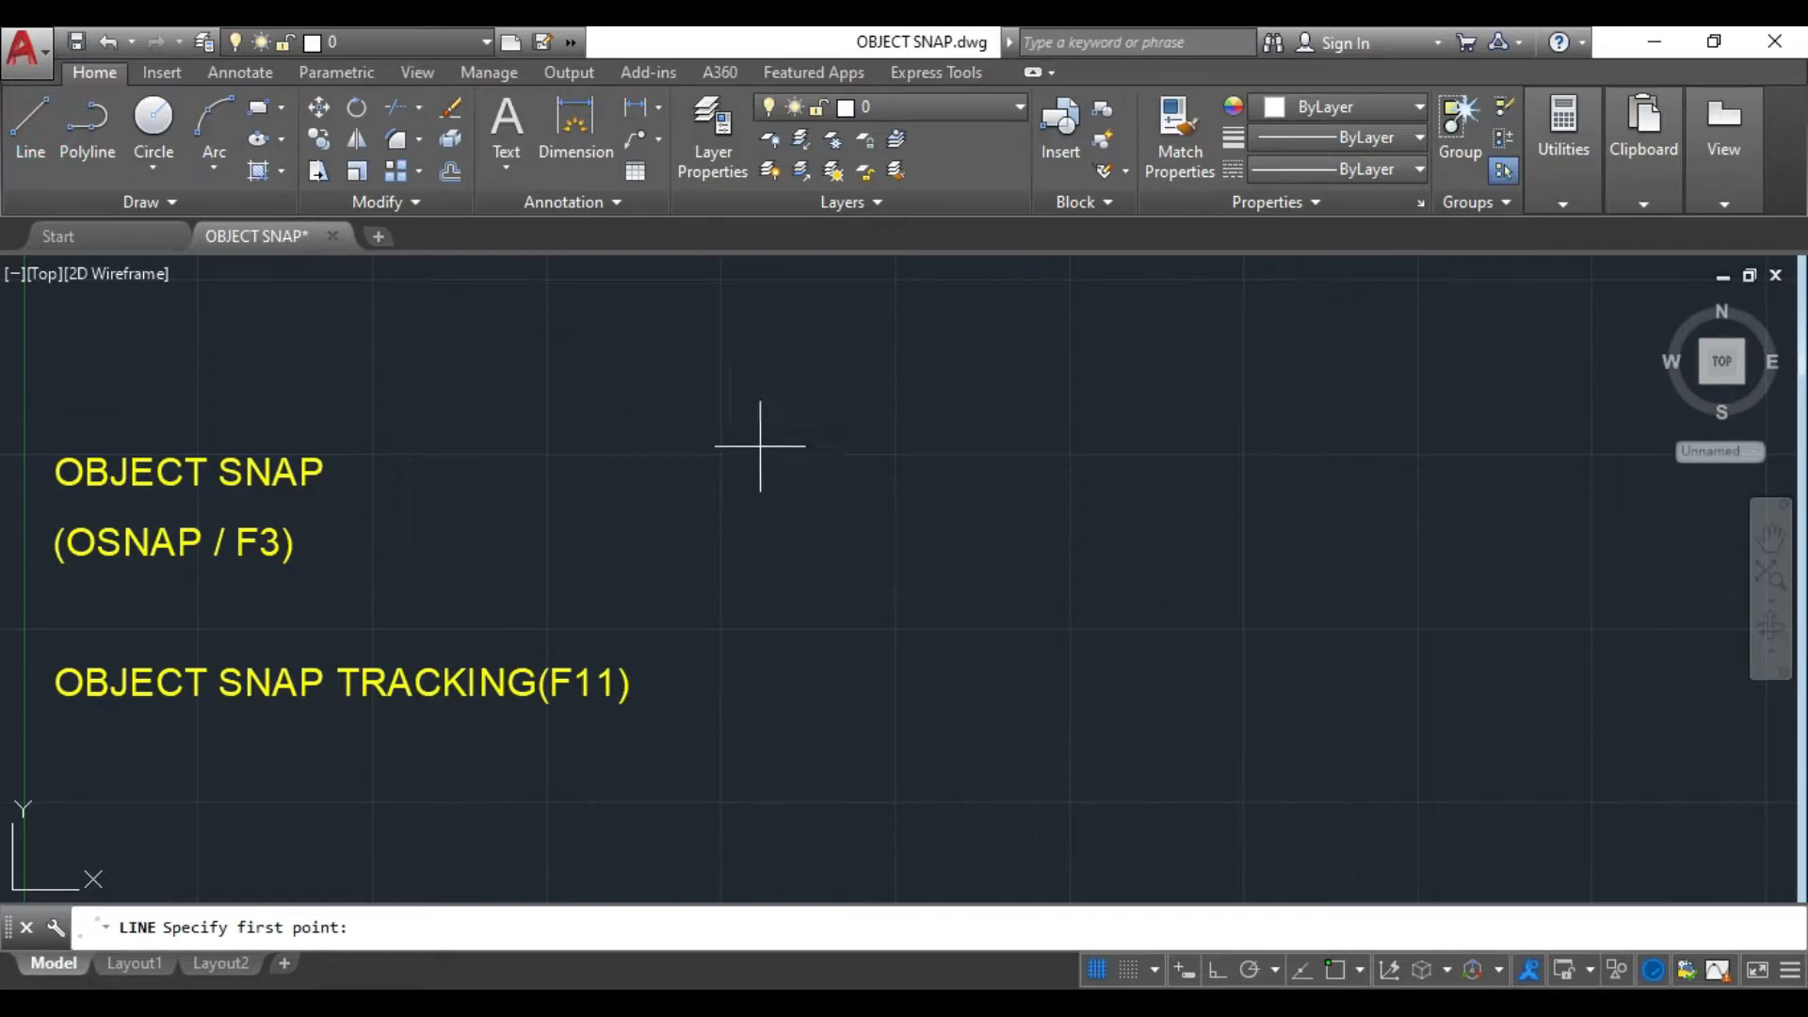
click(1217, 977)
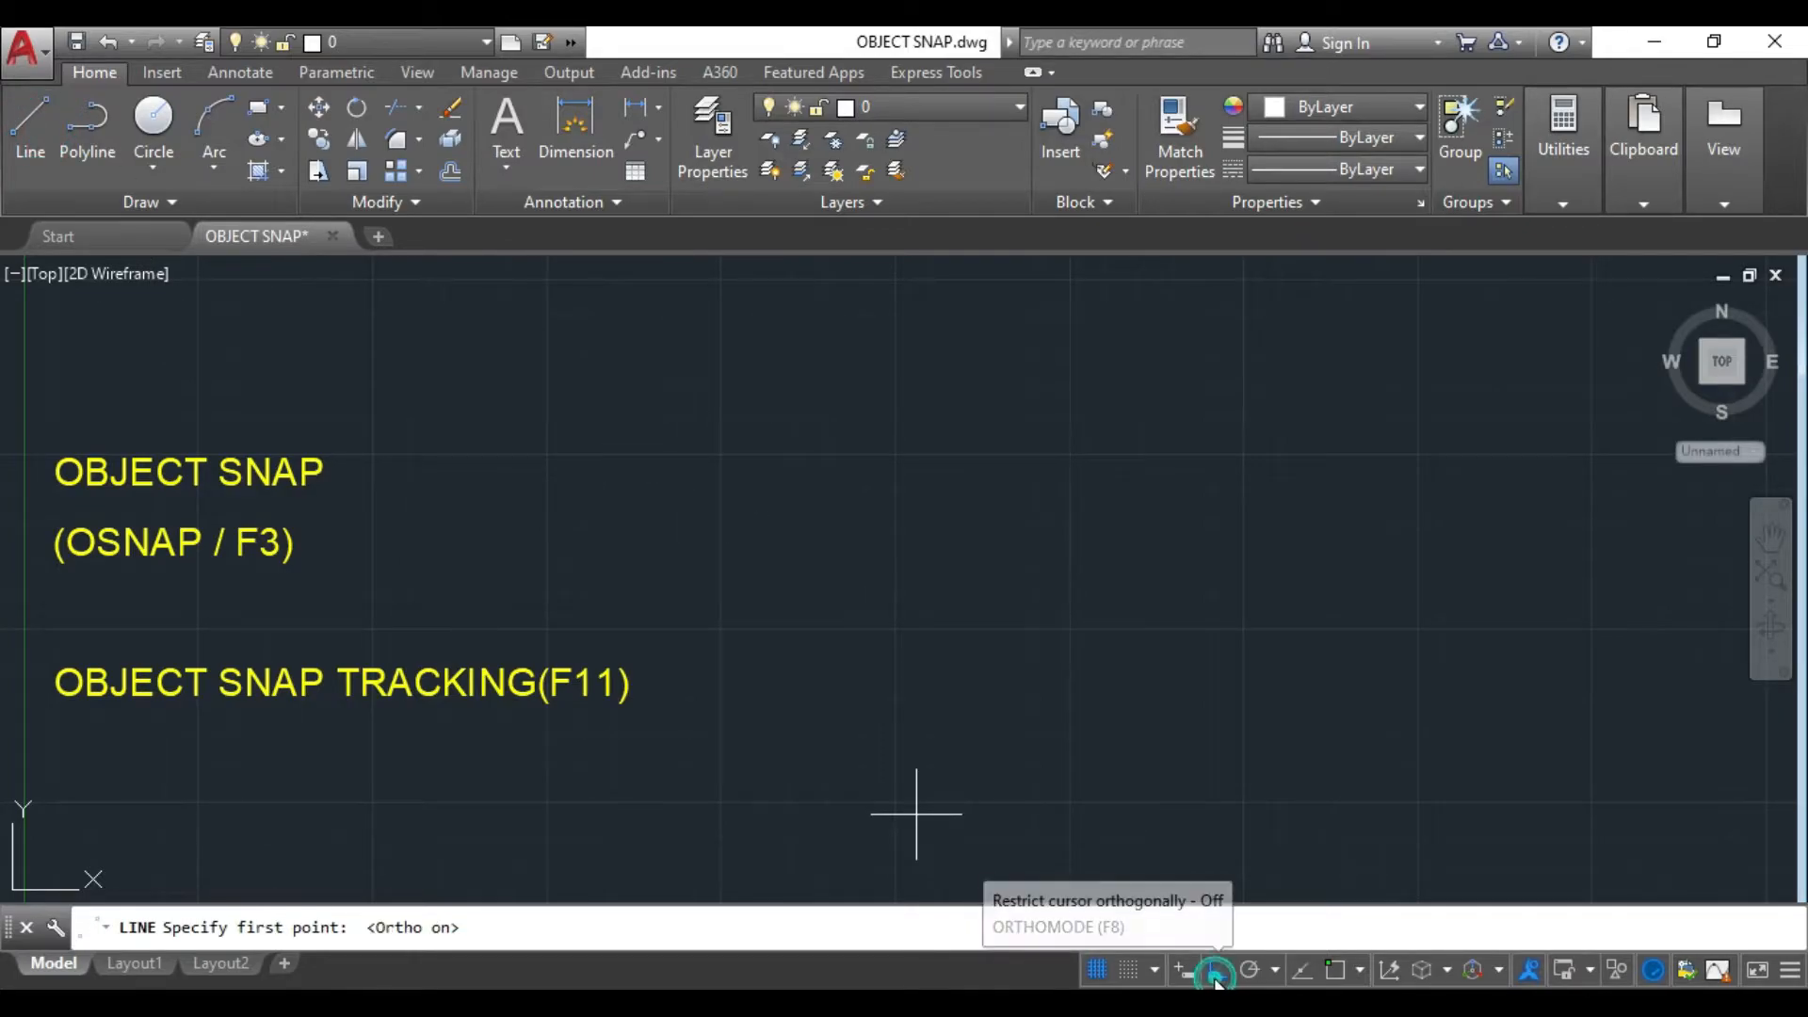
click(732, 412)
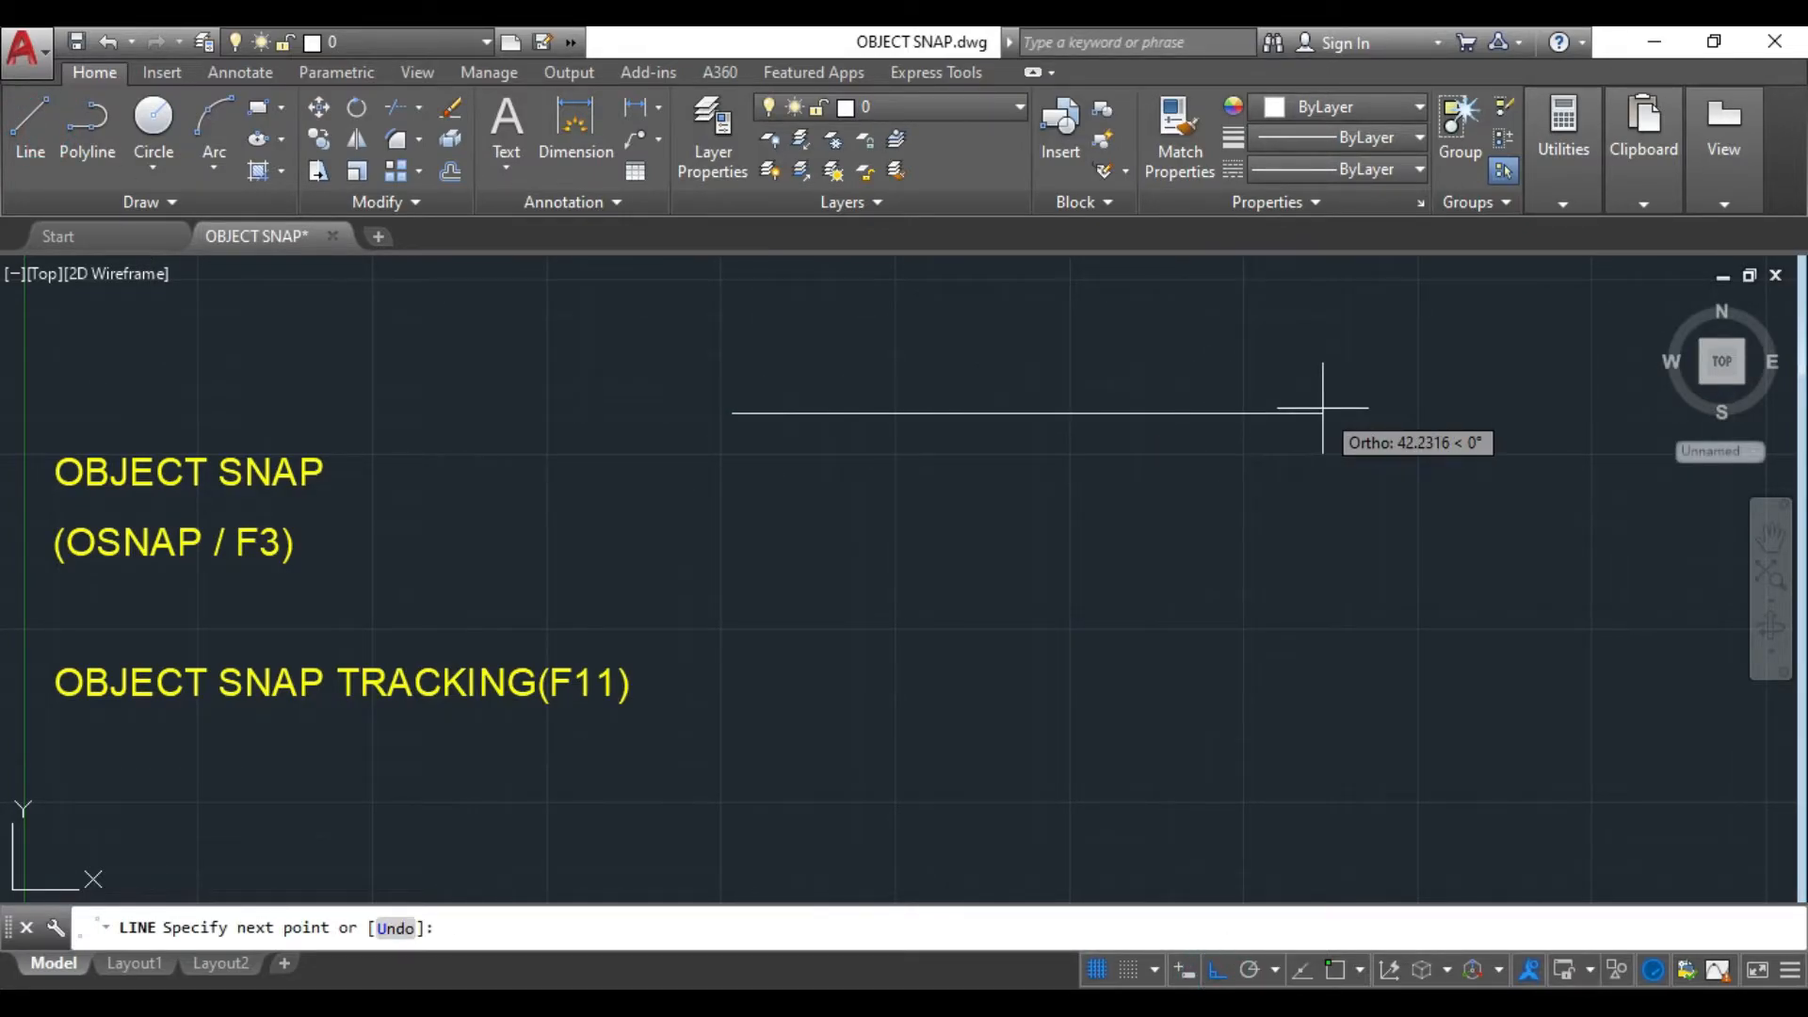
text(40)
key(Return)
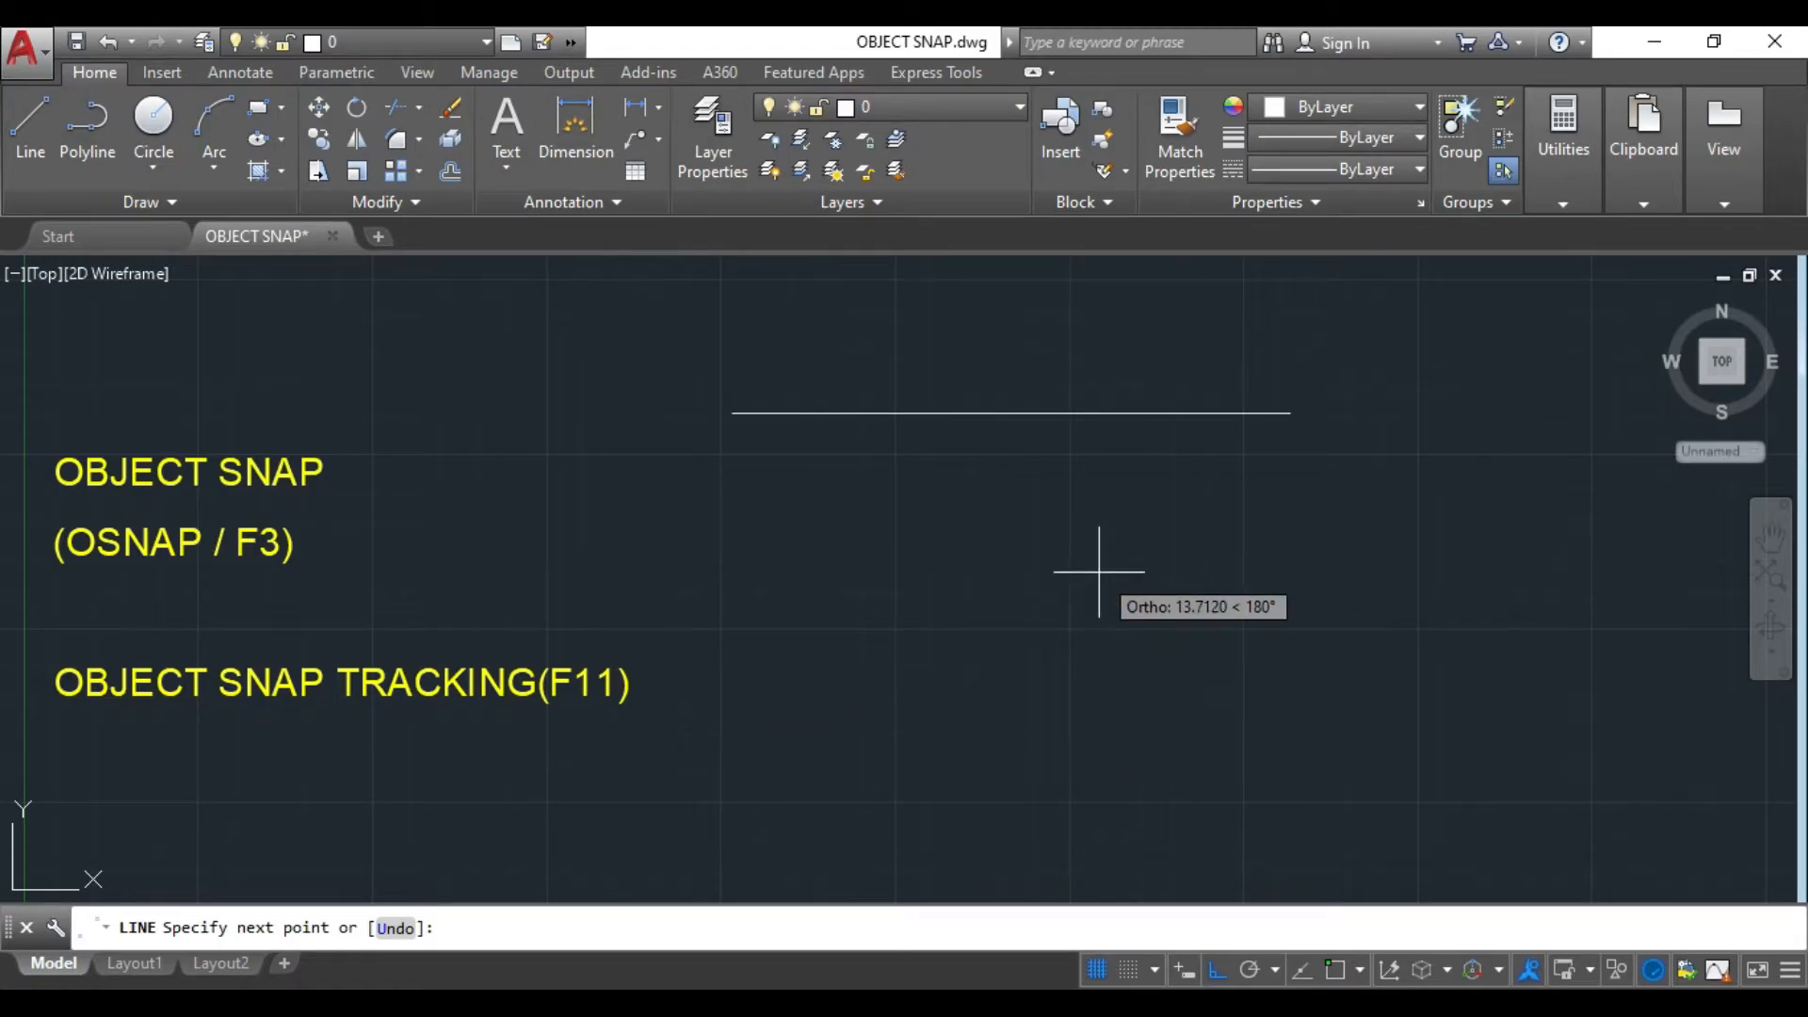
key(Return)
- Draw a second 40-unit horizontal line below the first one, offset slightly to the right
key(Return)
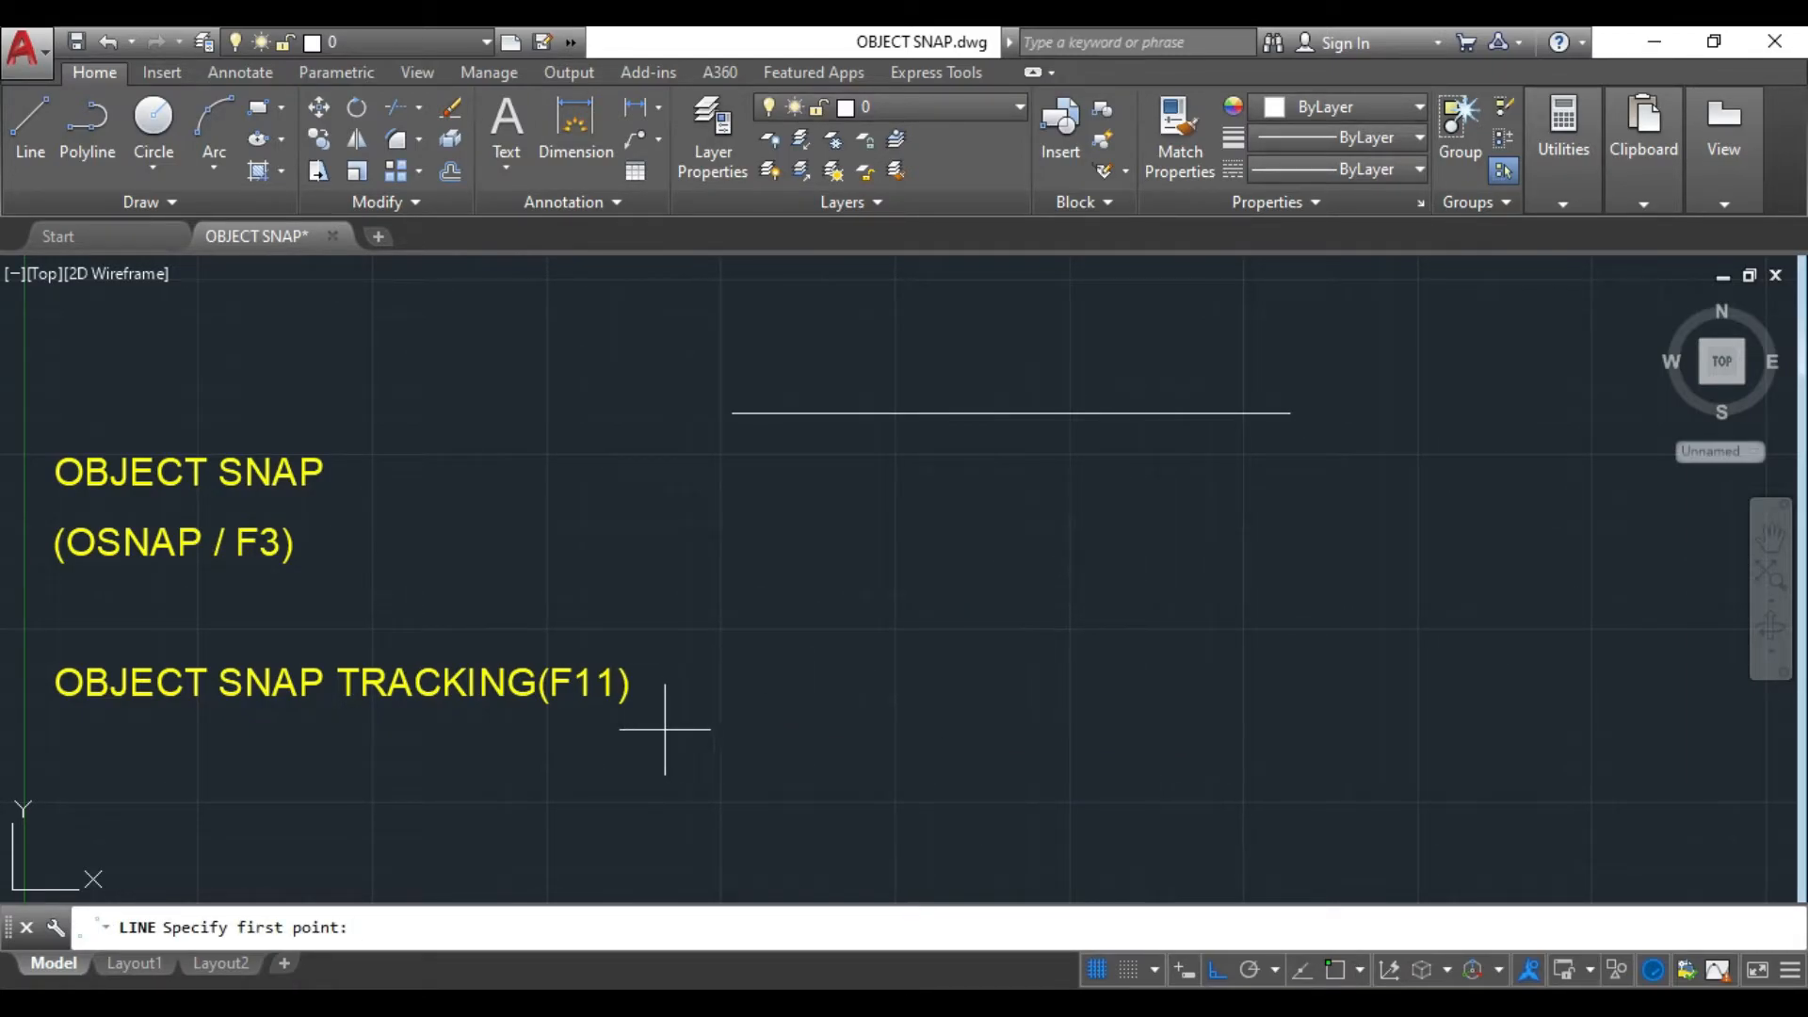
click(751, 637)
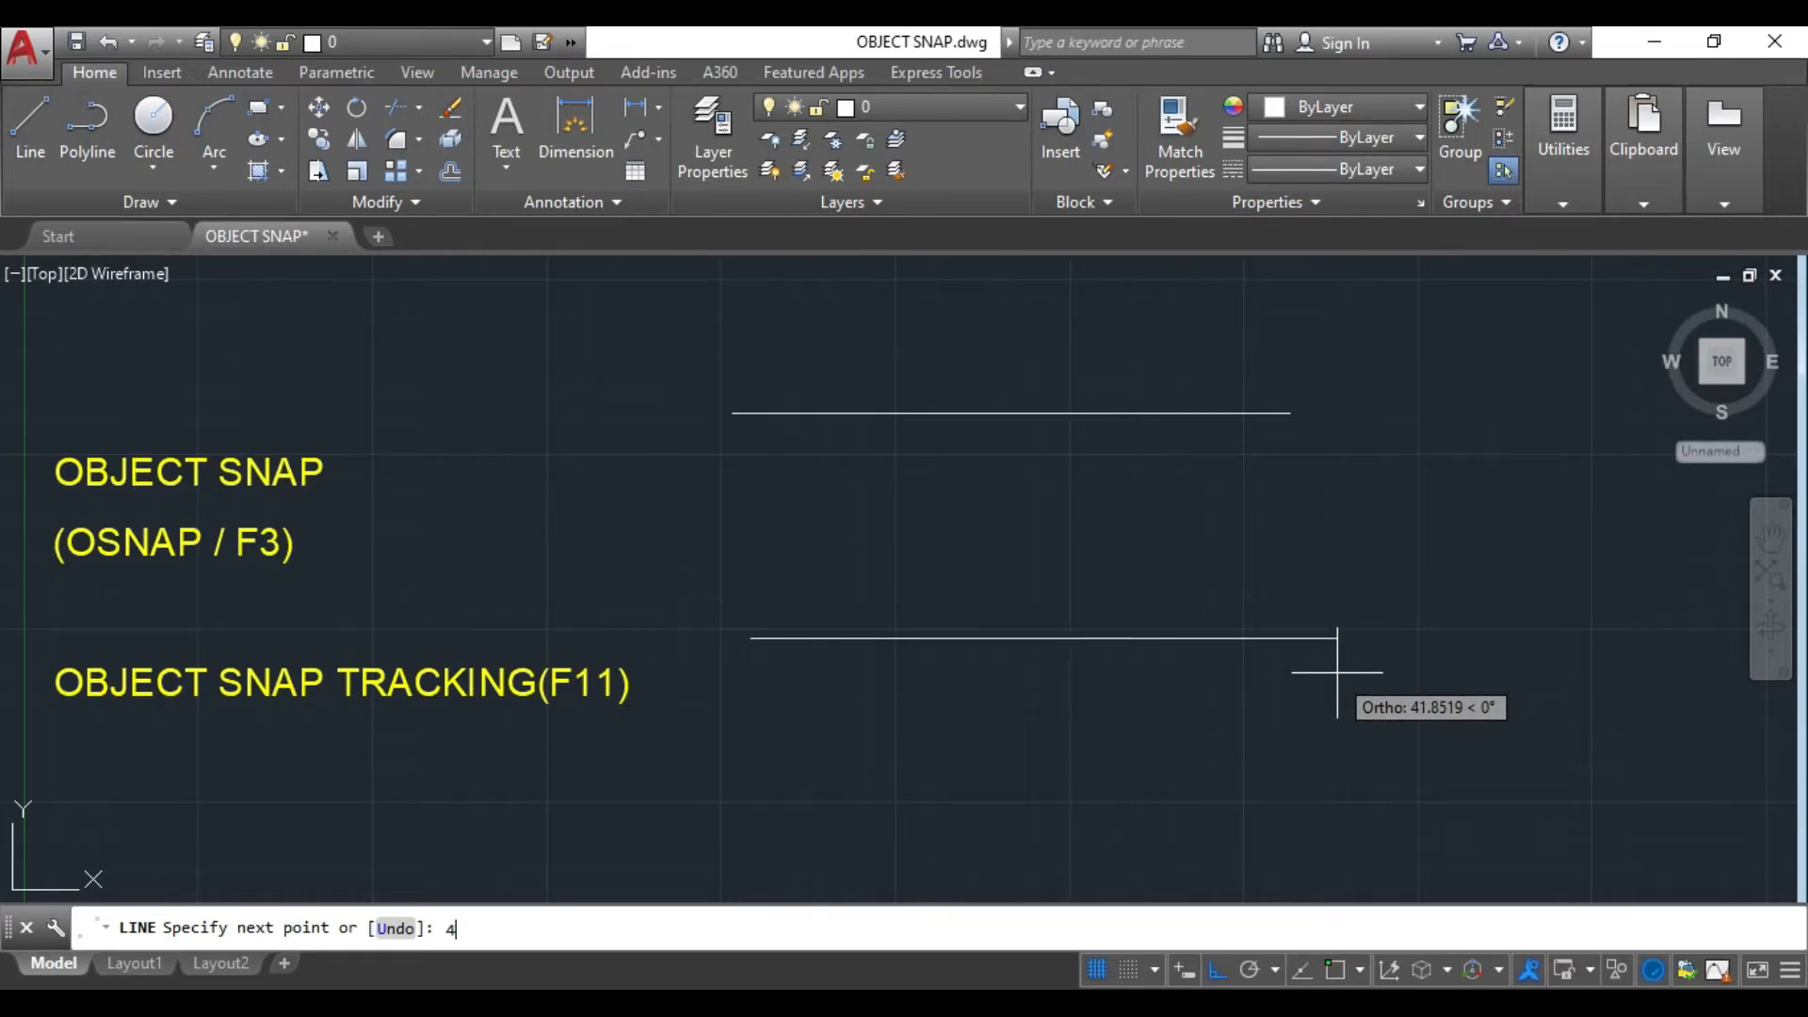
key(Return)
key(Escape)
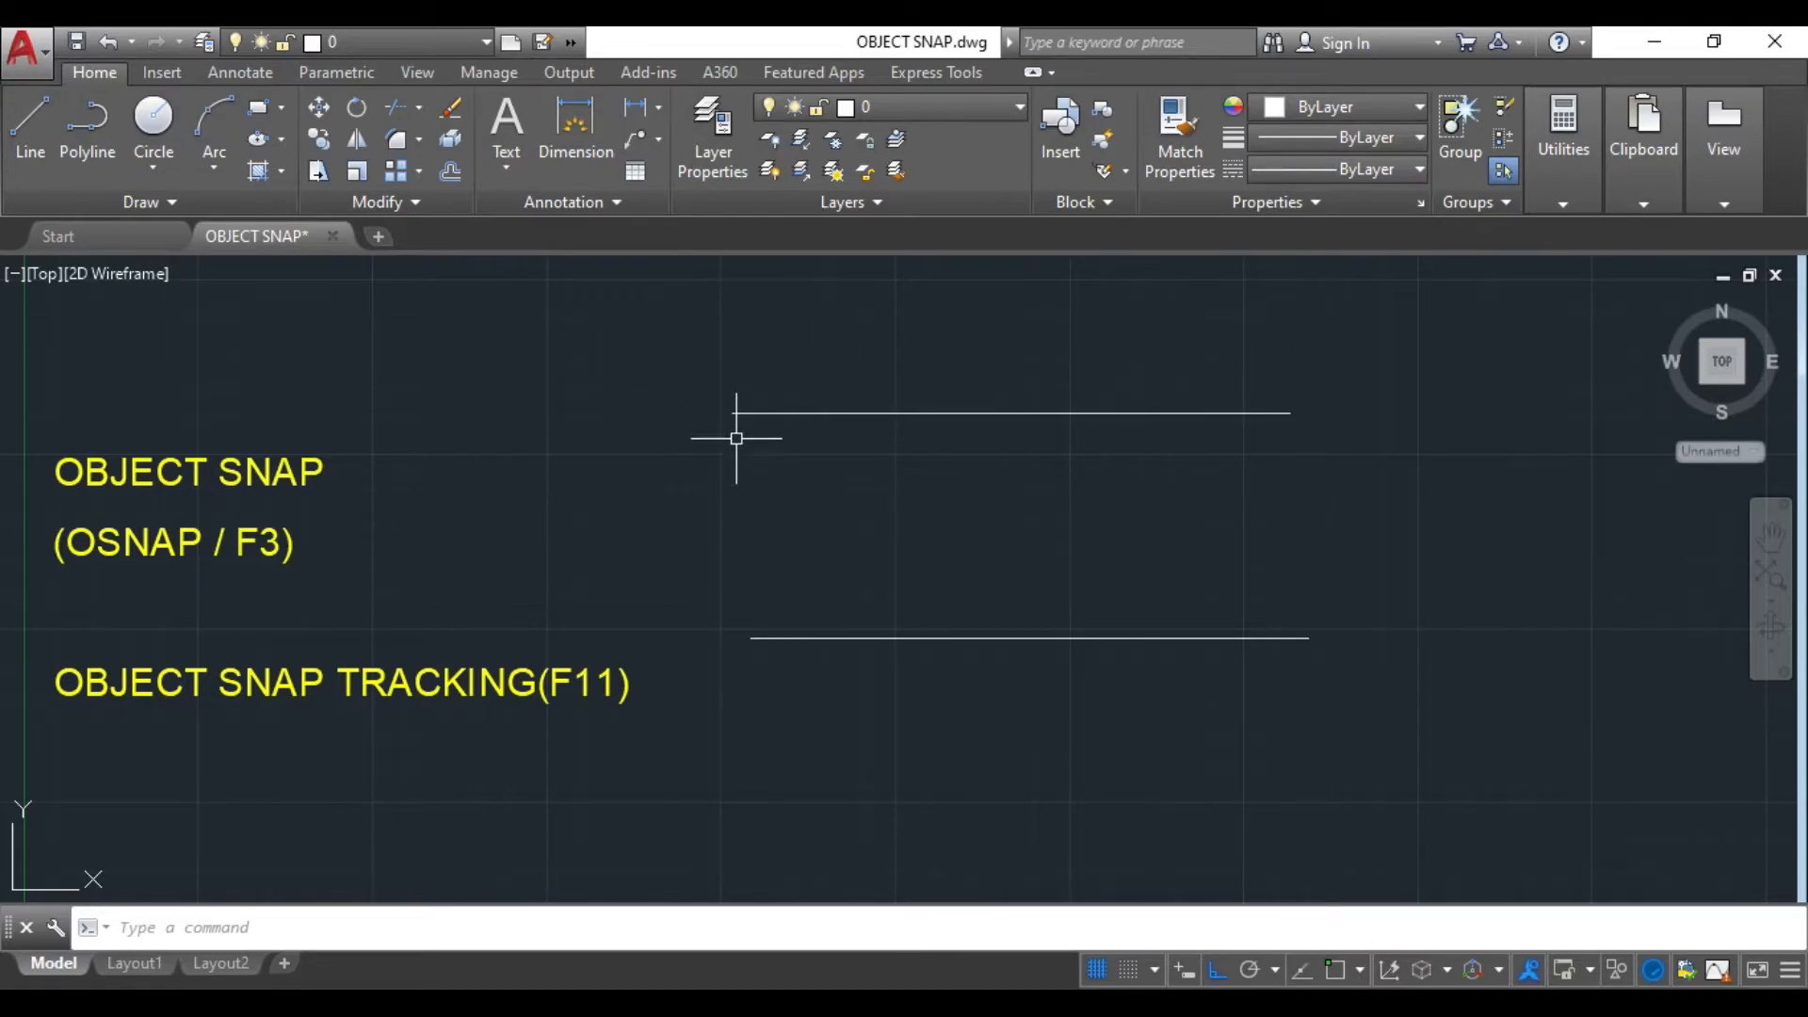
- Turn Ortho off and draw a slanted line by eye between the left ends of the two horizontal lines, without snapping
click(38, 119)
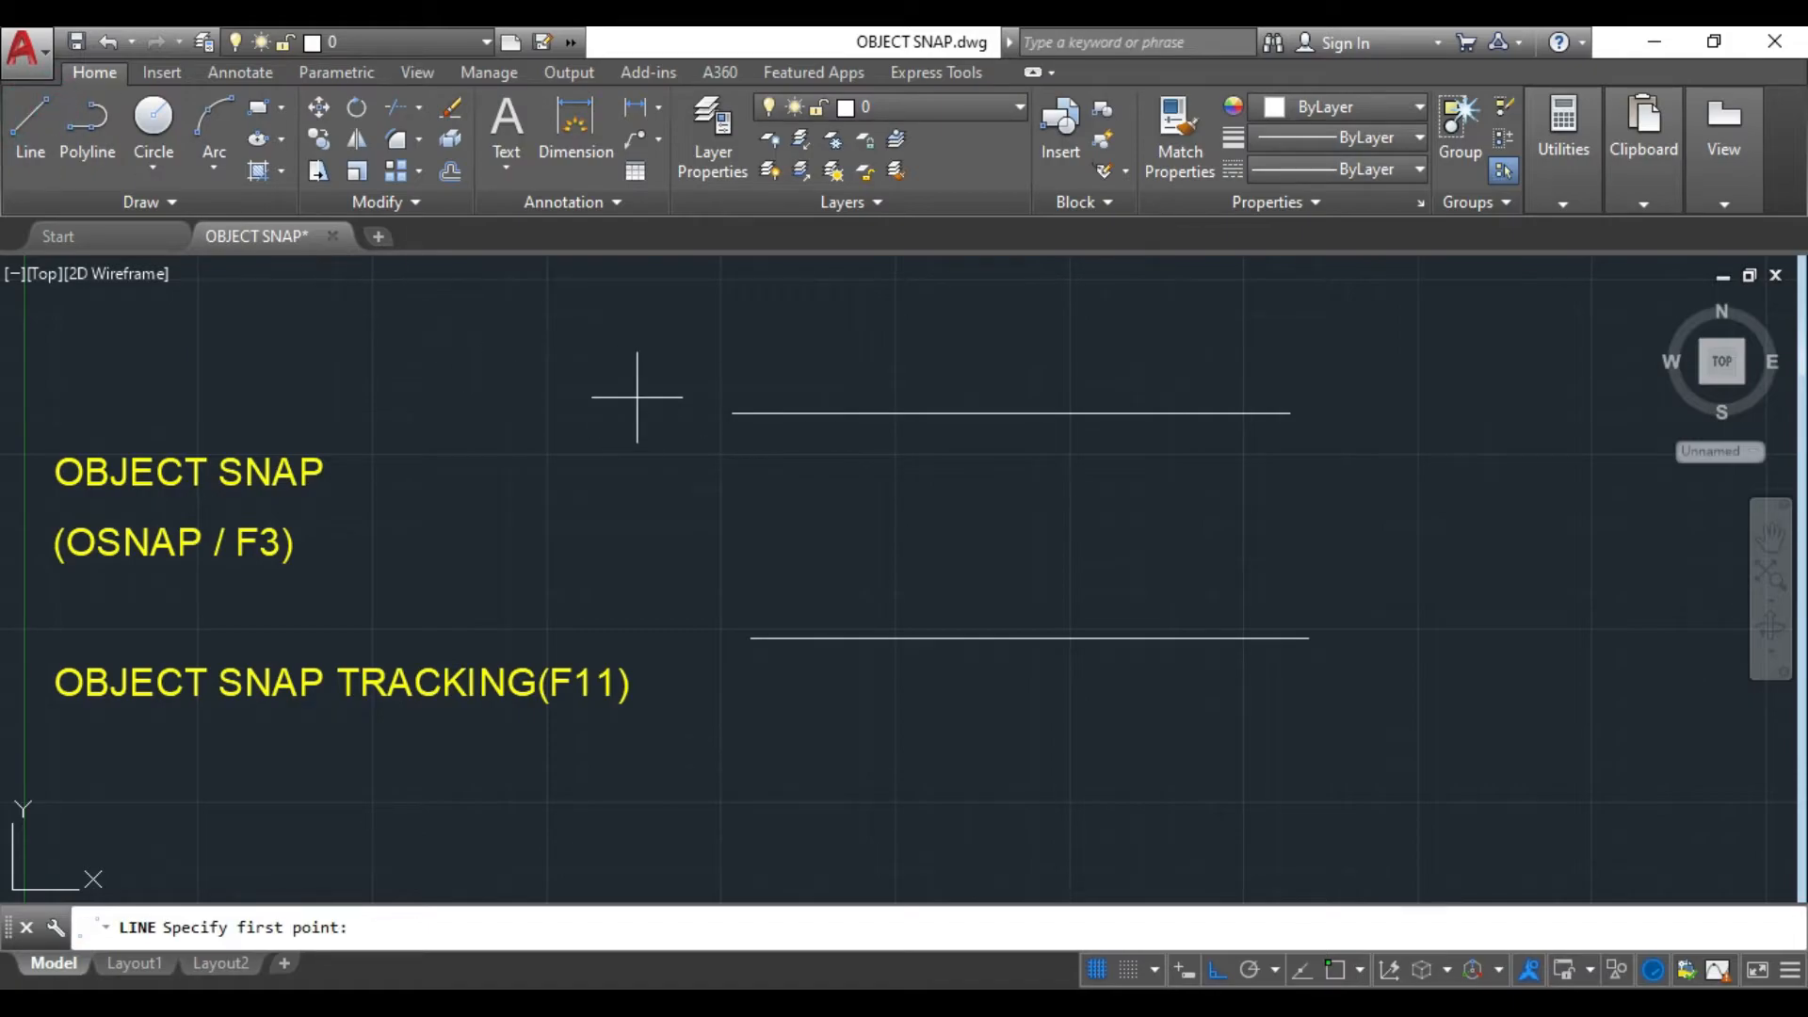
click(731, 412)
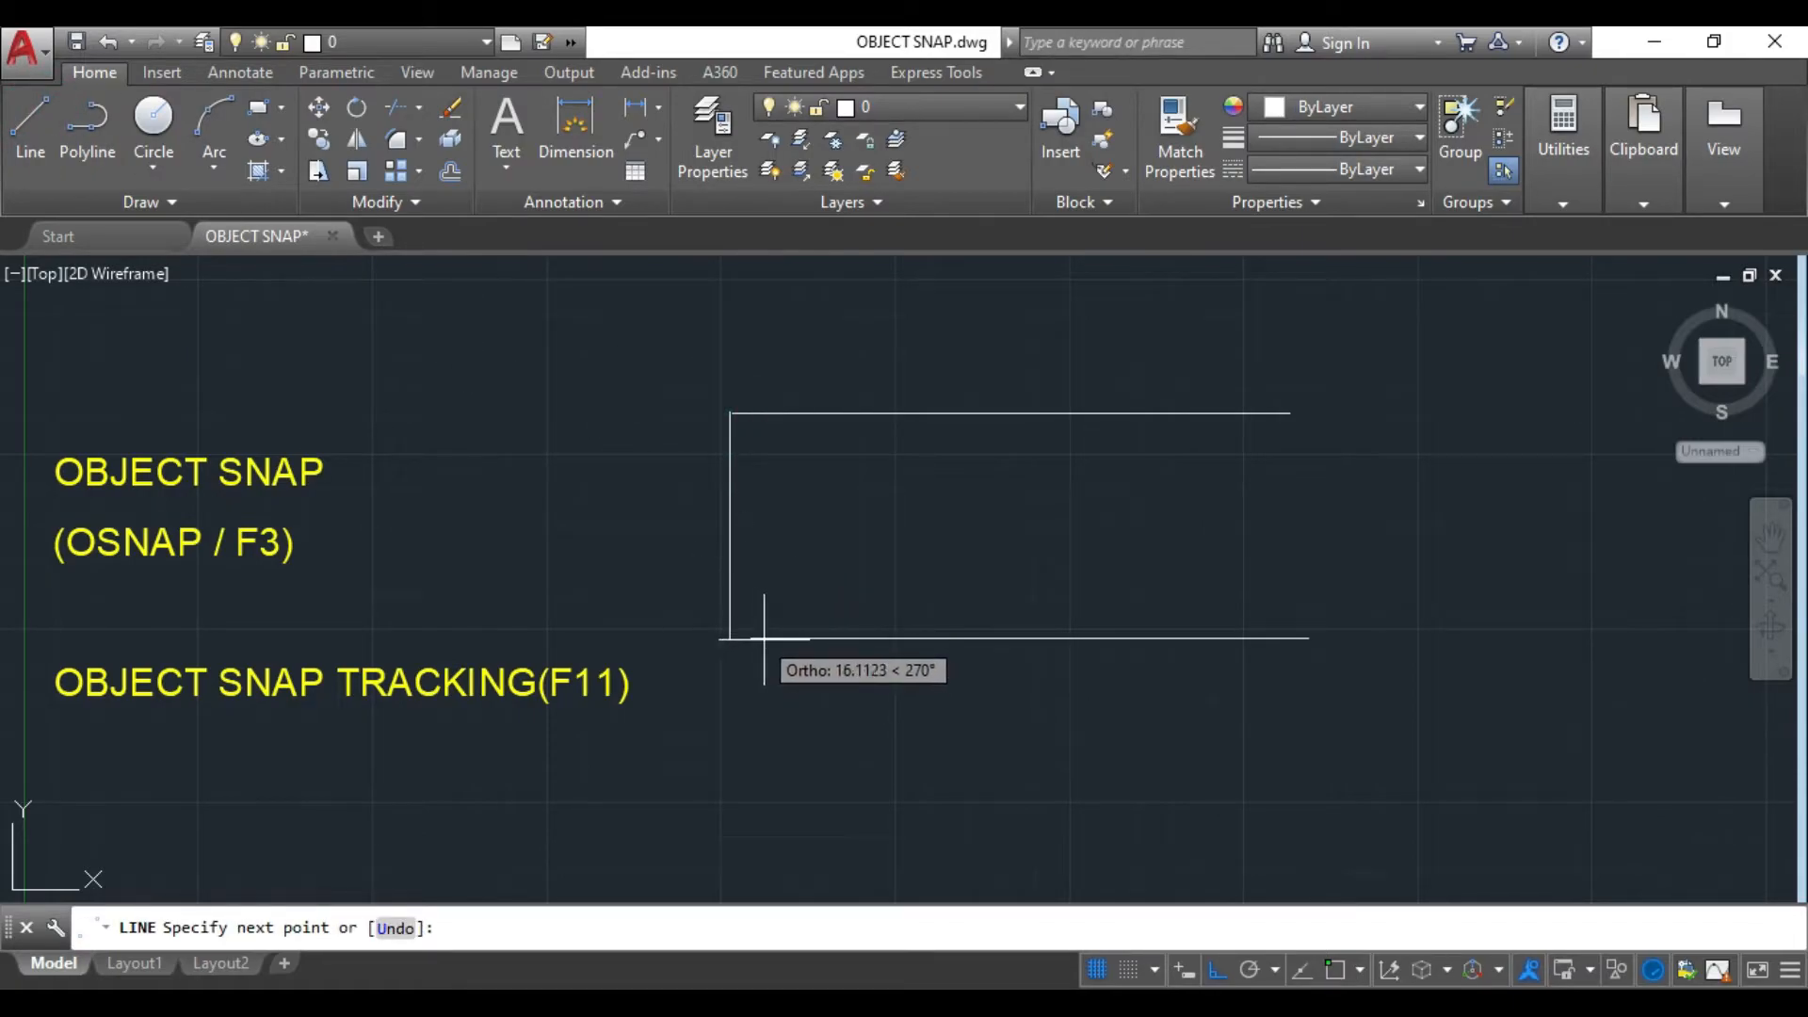
click(1218, 974)
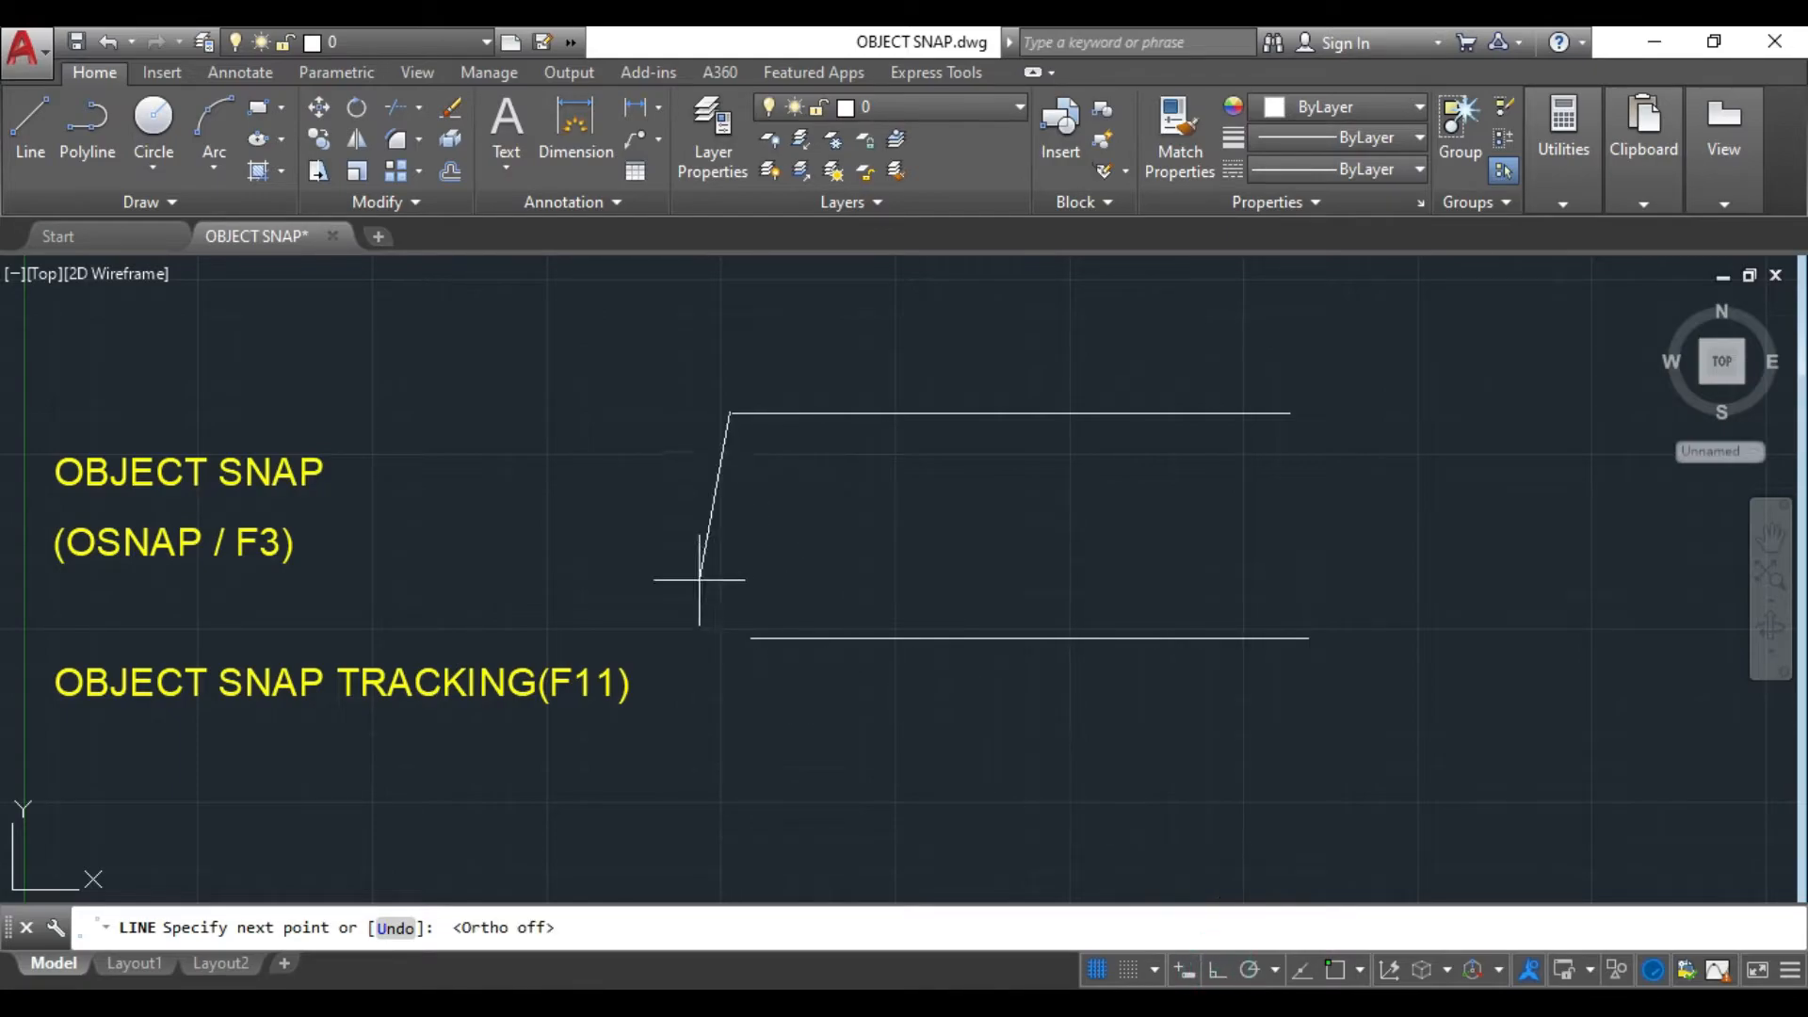
click(754, 640)
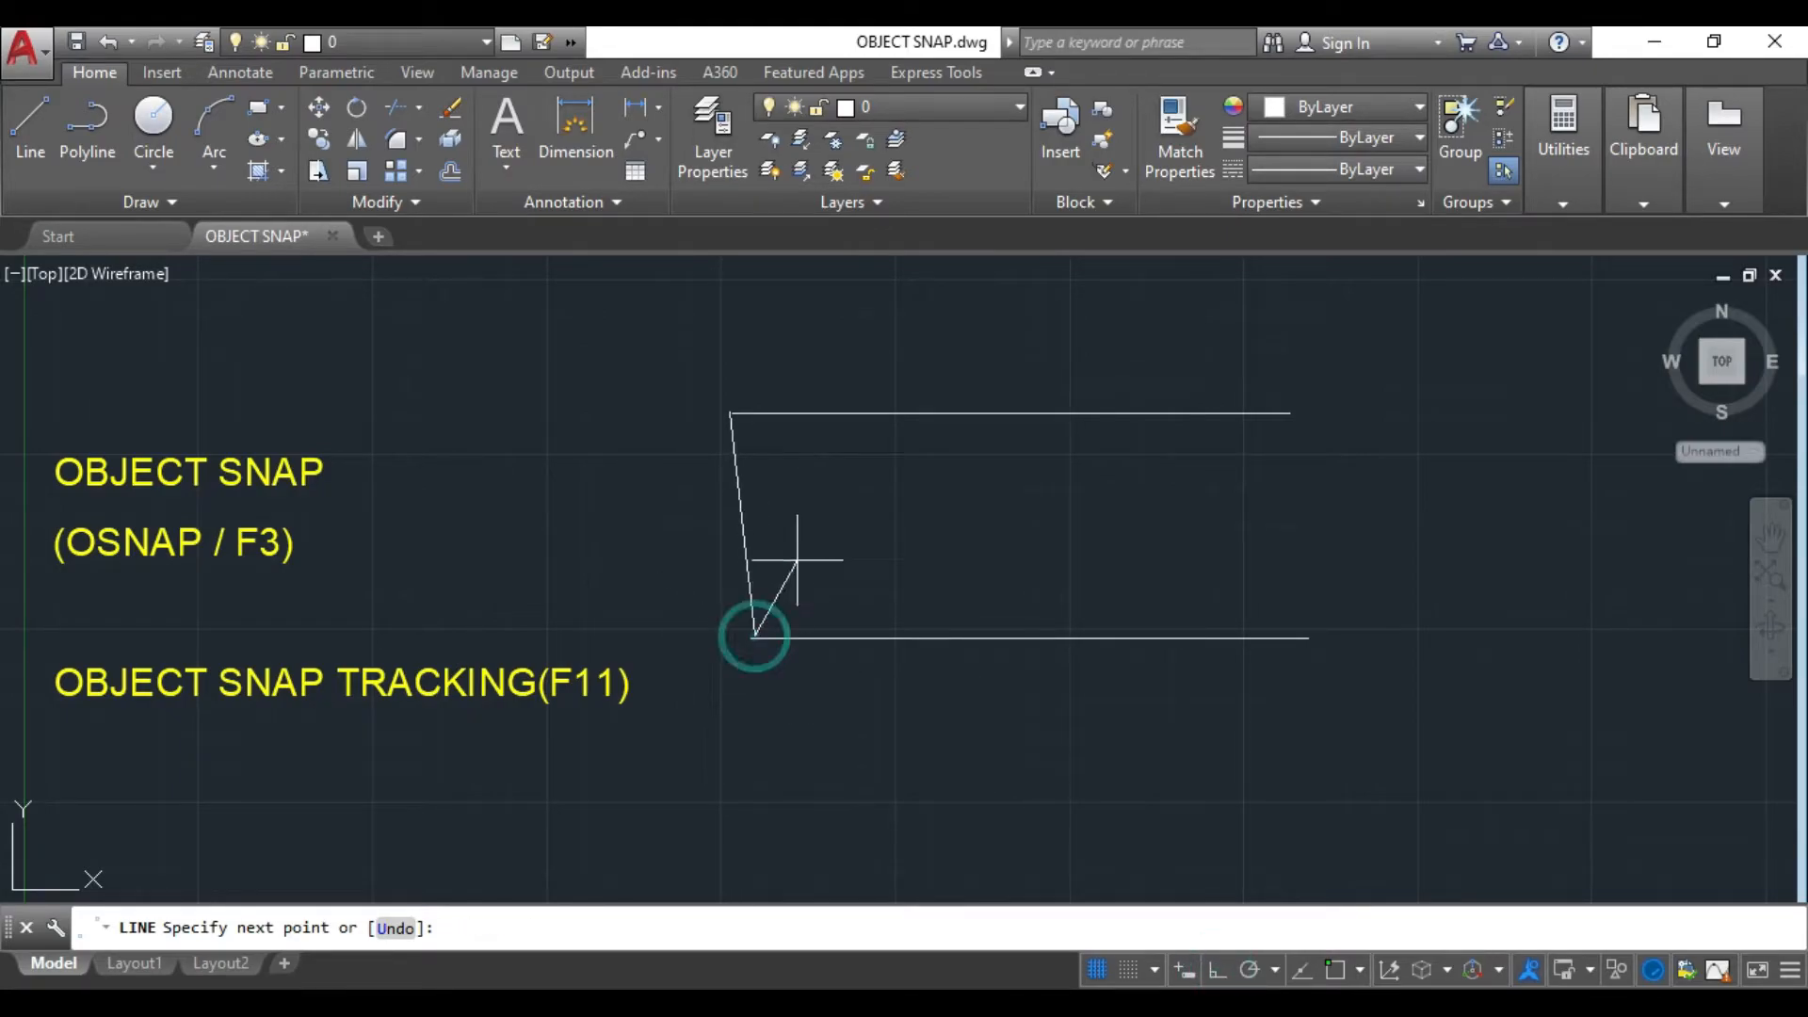
key(Return)
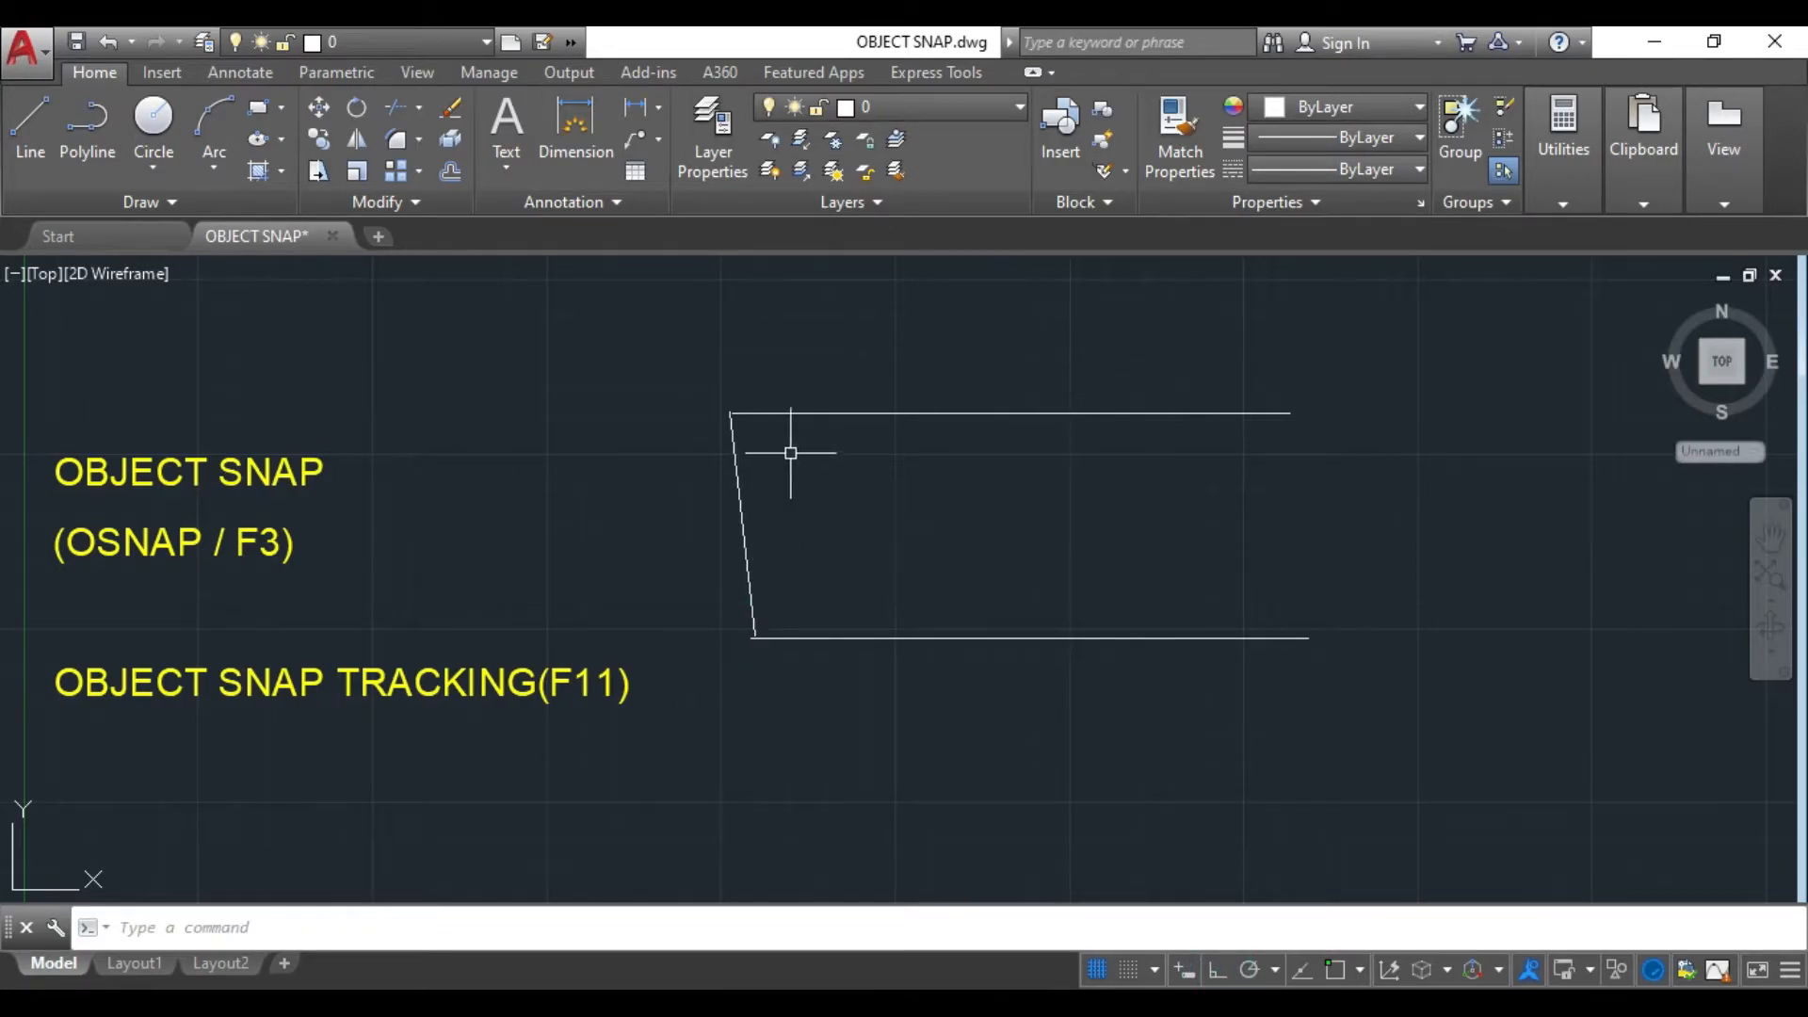
- Examine both ends of the slanted line up close for gaps and delete that line
scroll(791, 453, up, 7)
middle_drag(695, 355, 739, 660)
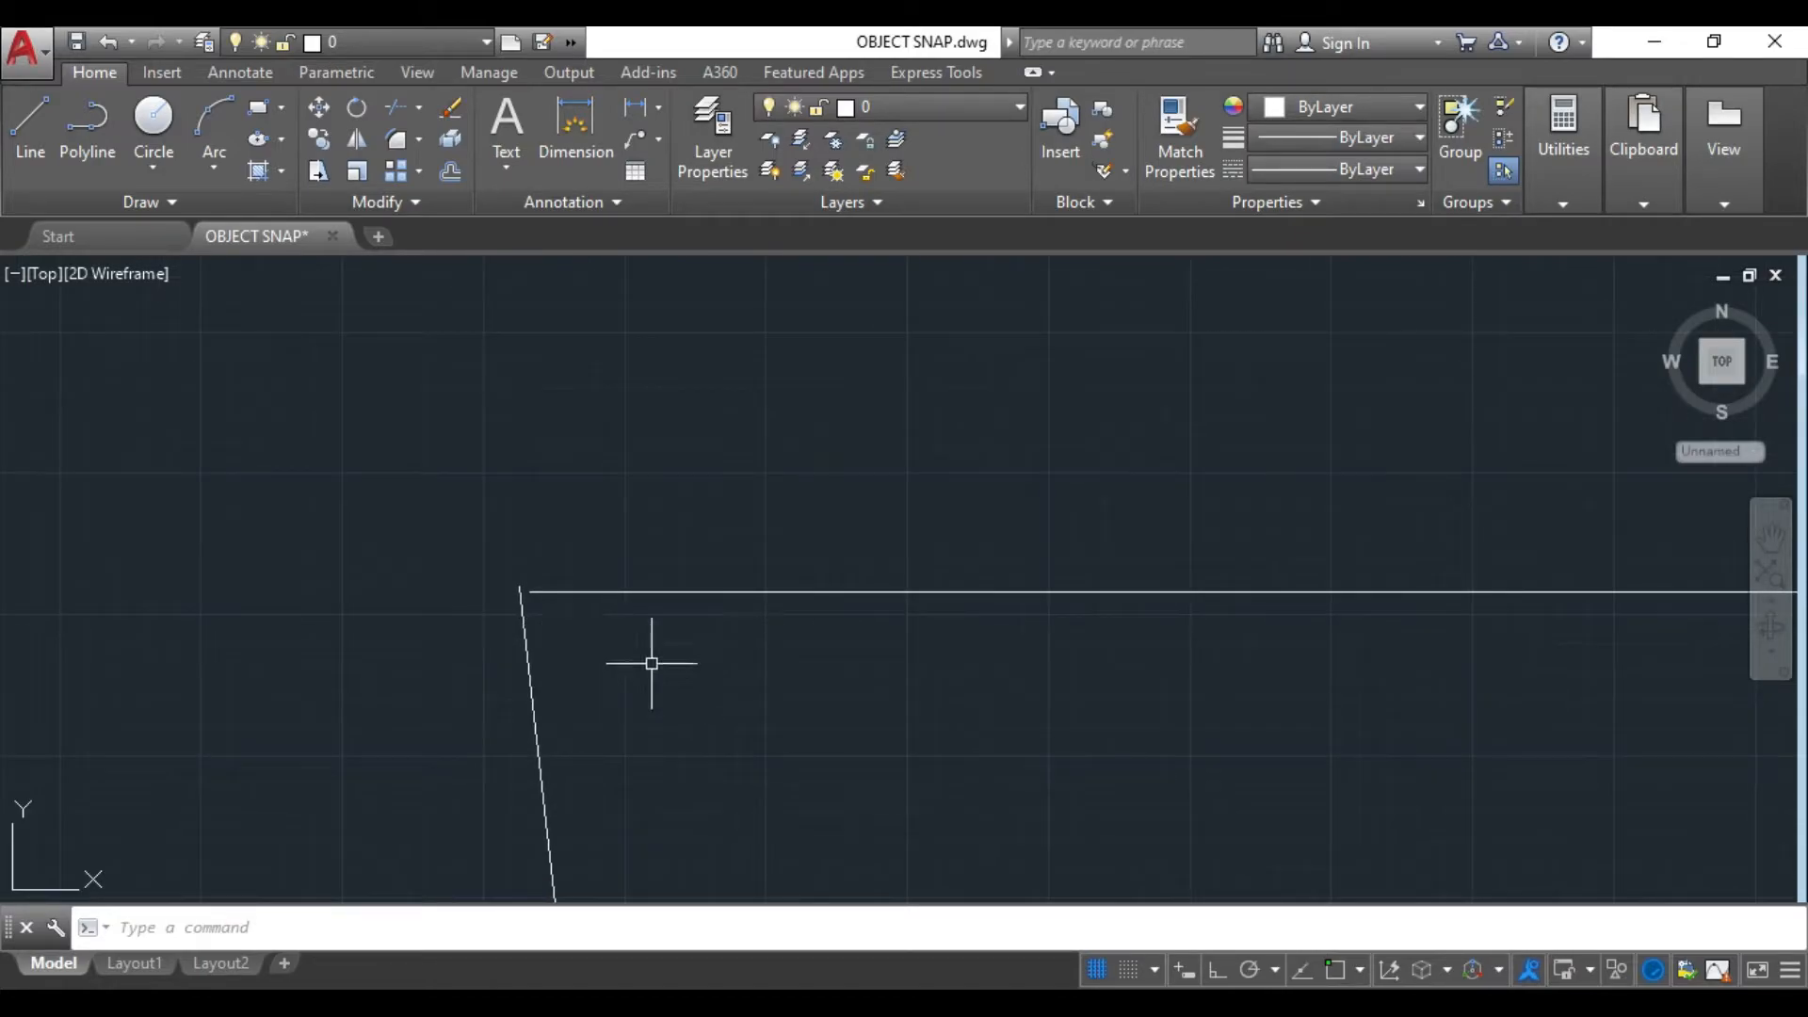
scroll(652, 663, down, 3)
scroll(827, 759, down, 2)
middle_drag(827, 759, 832, 368)
scroll(832, 370, up, 3)
scroll(852, 436, down, 3)
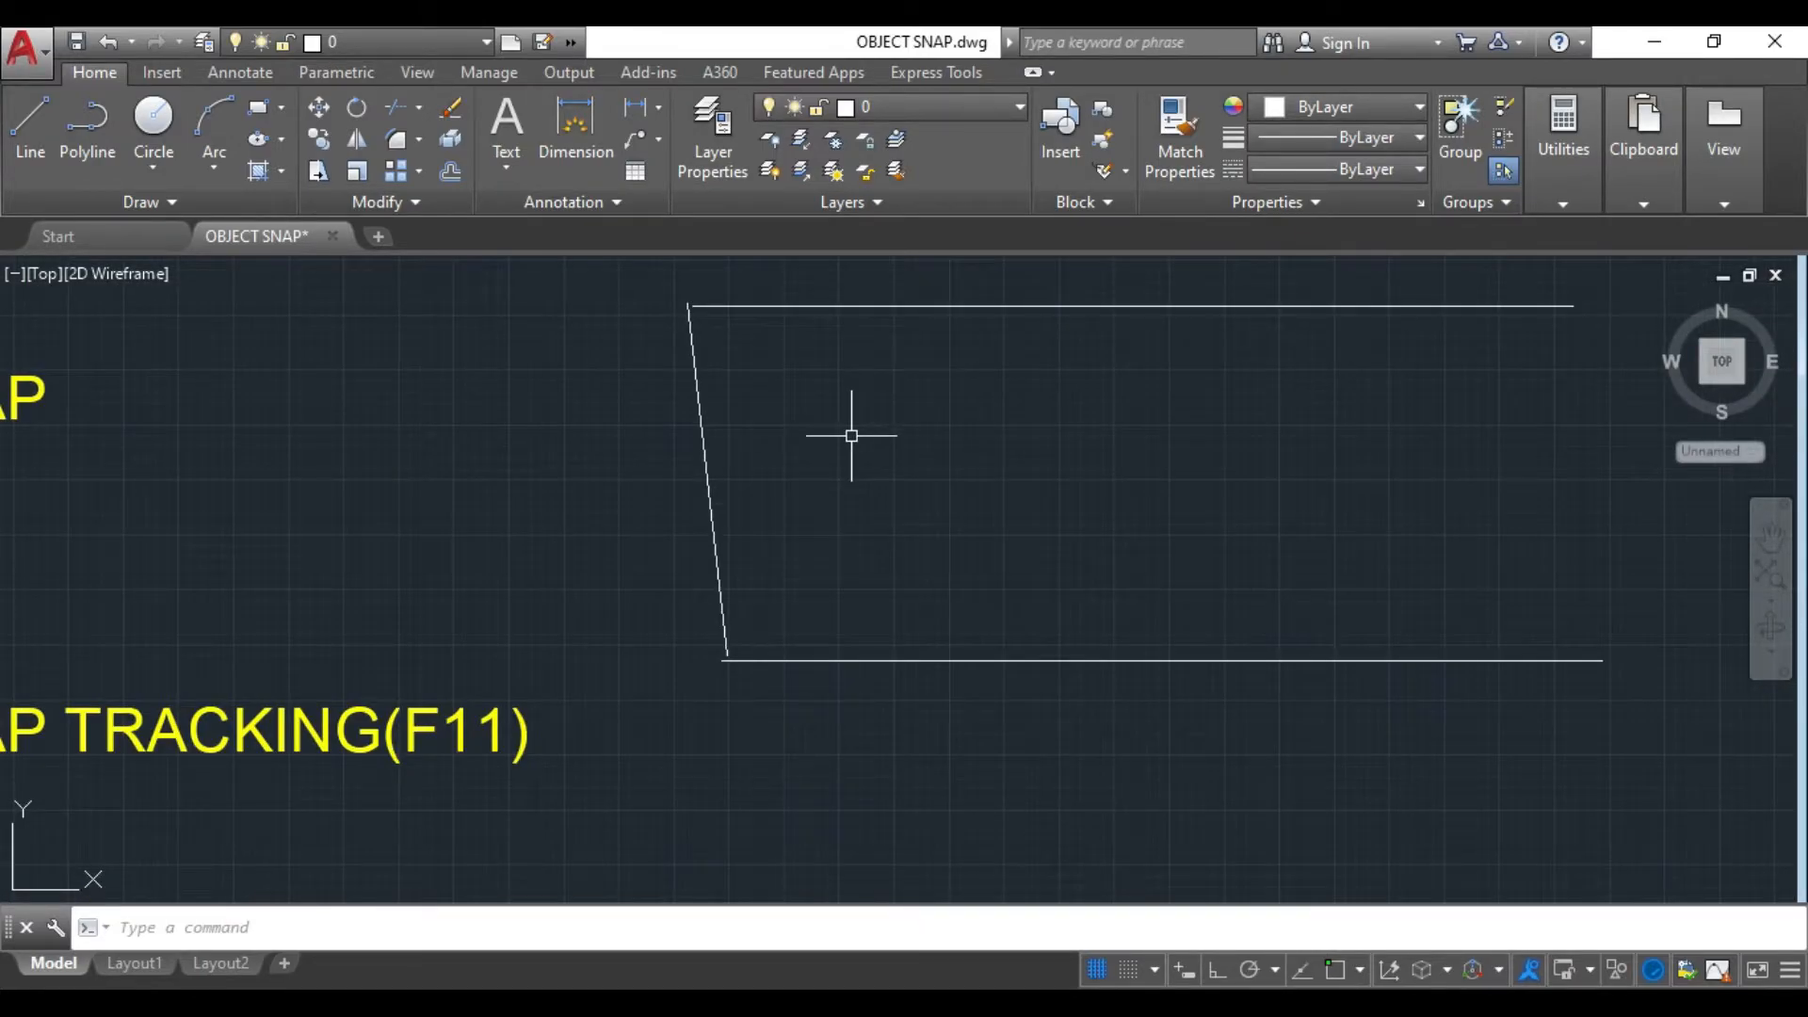
click(704, 451)
key(Delete)
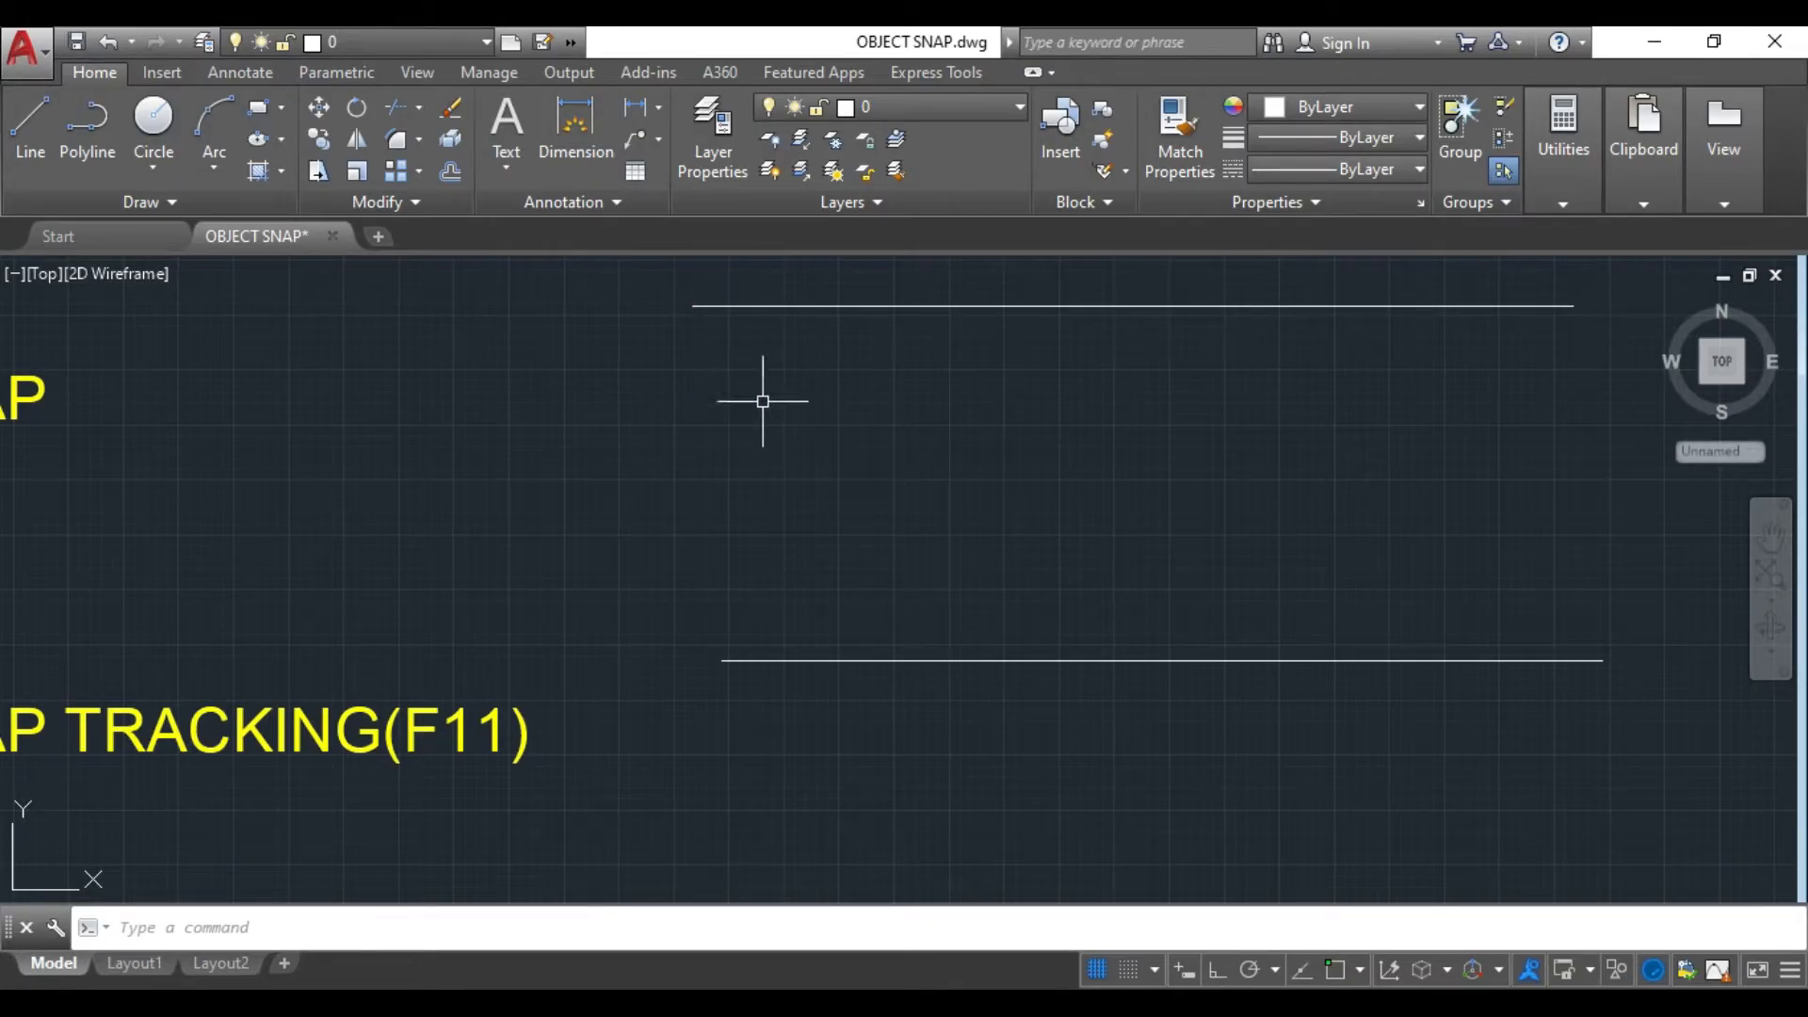
- Enable the Endpoint mode in the Object Snap settings and apply it
right_click(1338, 972)
click(1350, 971)
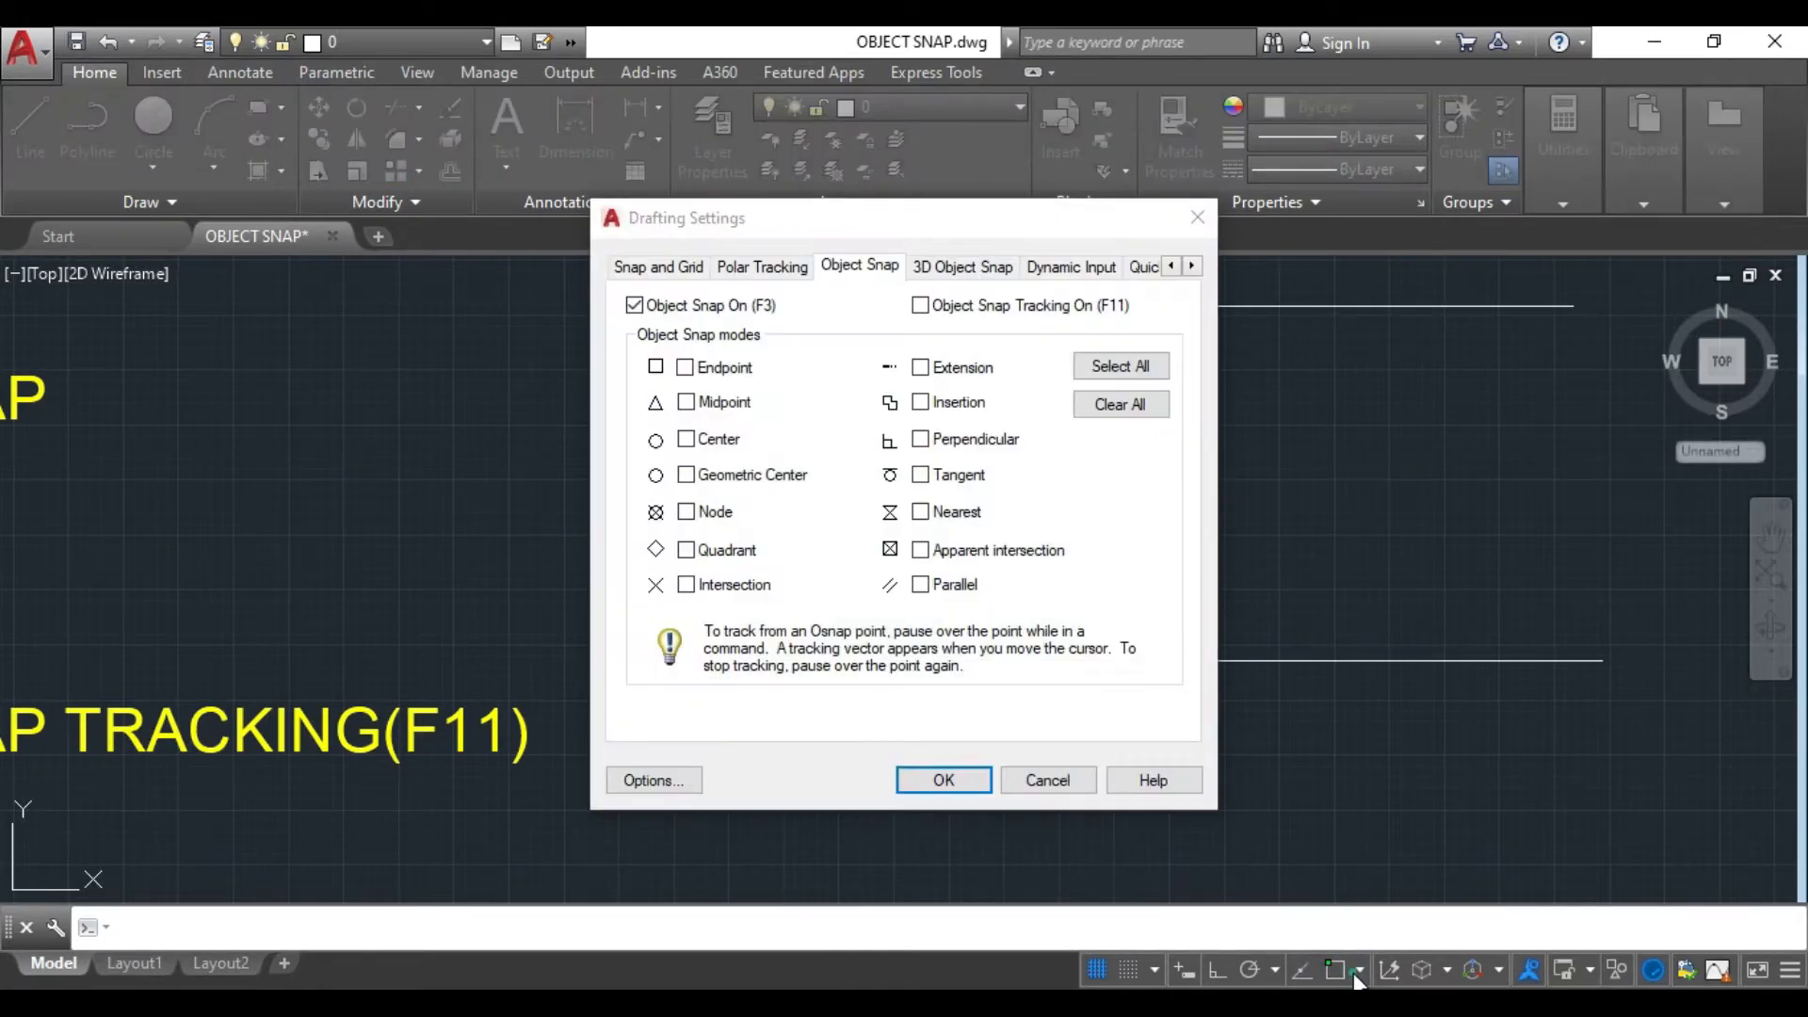
click(686, 369)
click(945, 780)
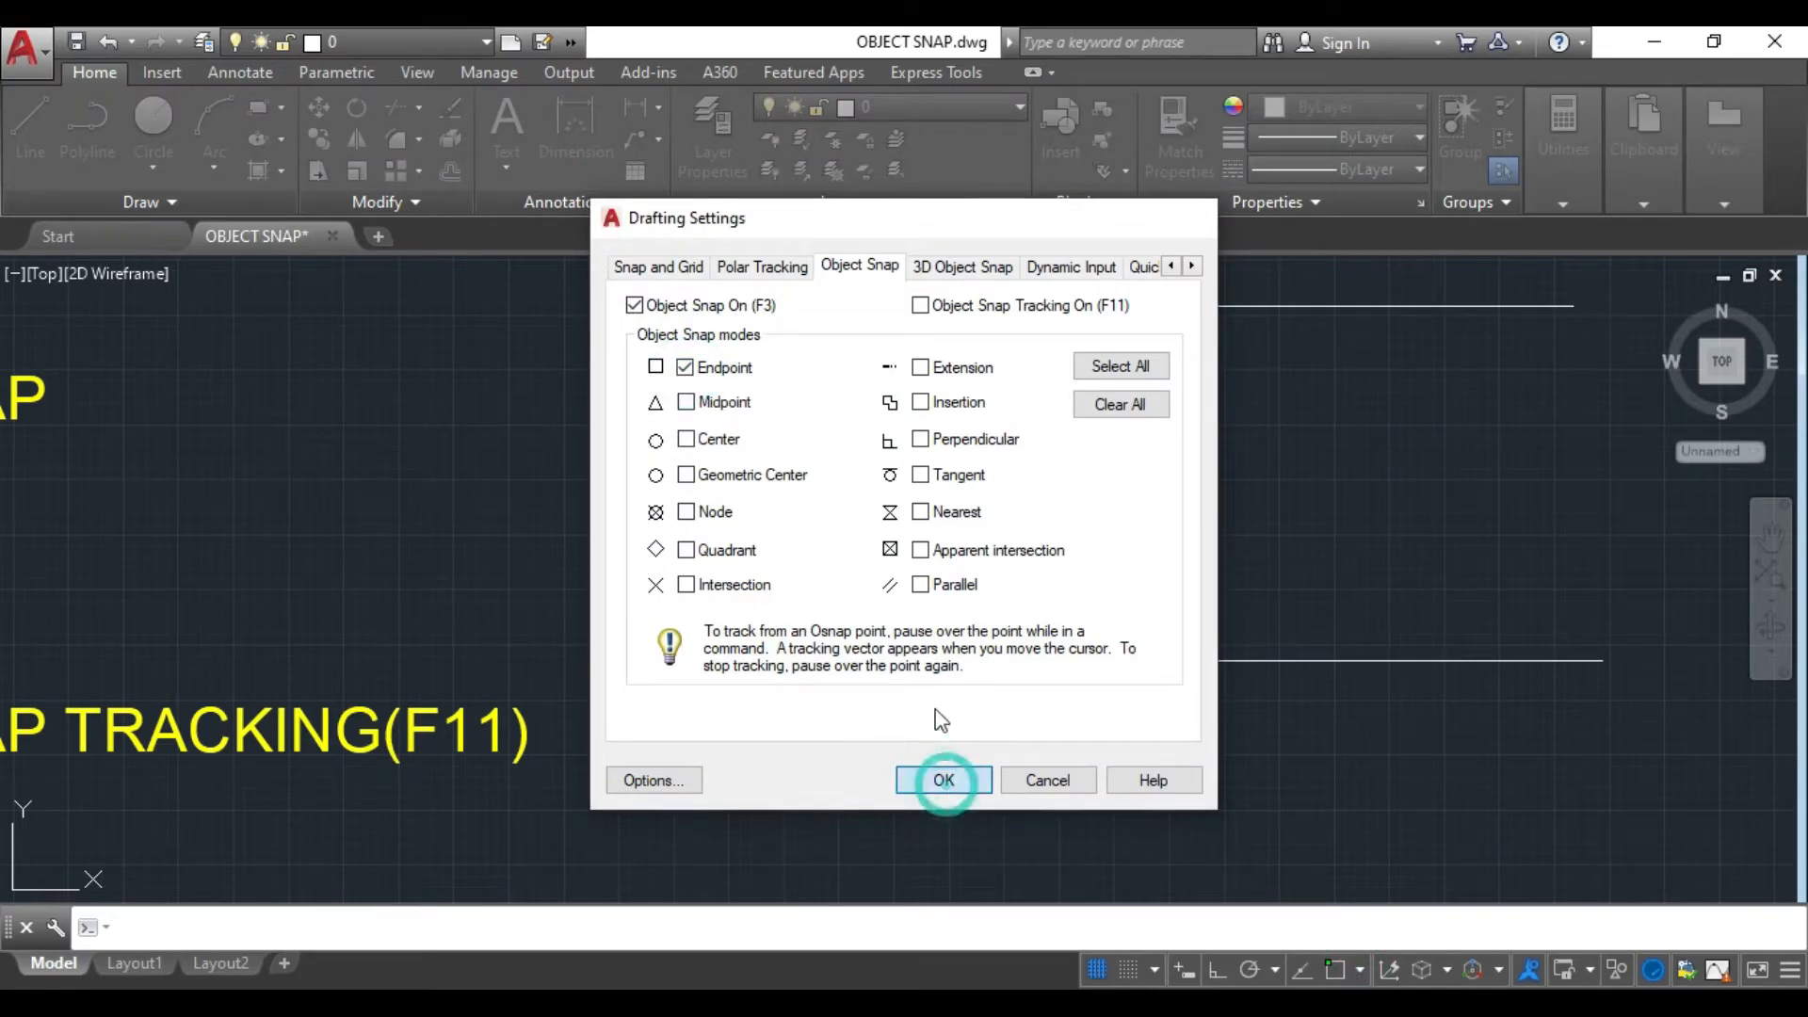
- Draw a line from the upper line's left endpoint to the lower line's left endpoint using Endpoint snap
middle_drag(969, 589, 972, 615)
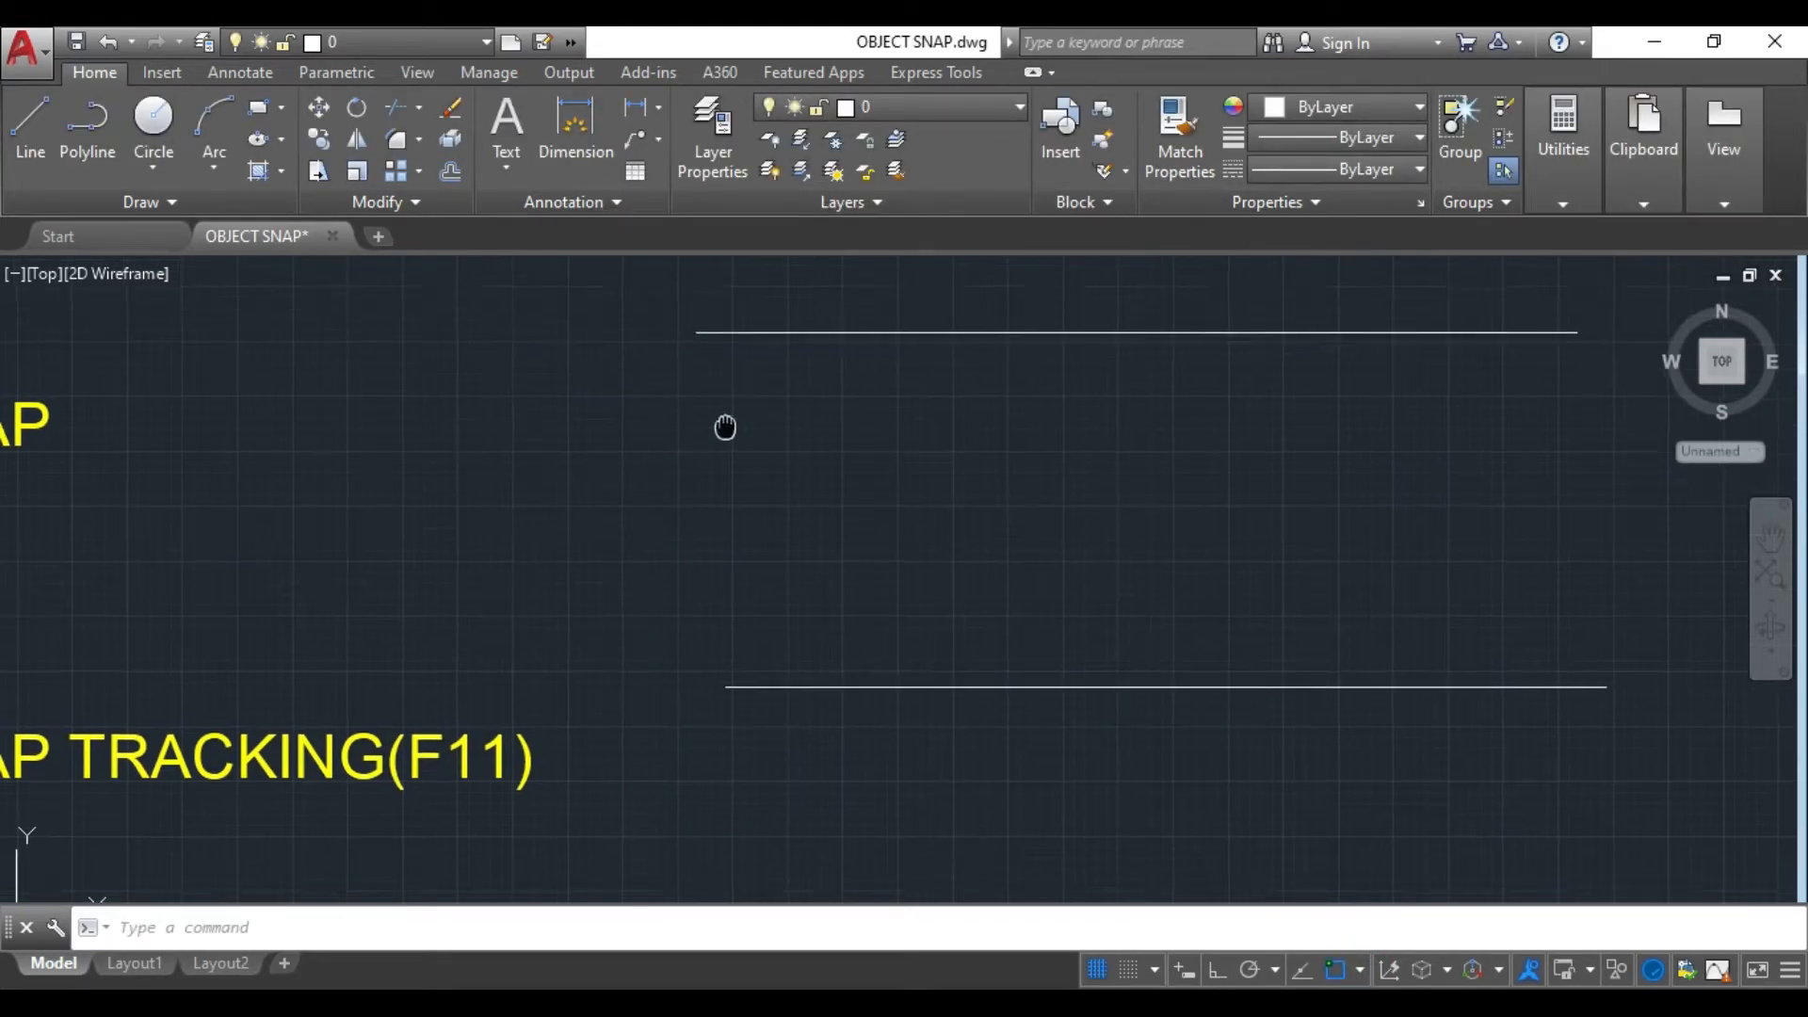
click(30, 127)
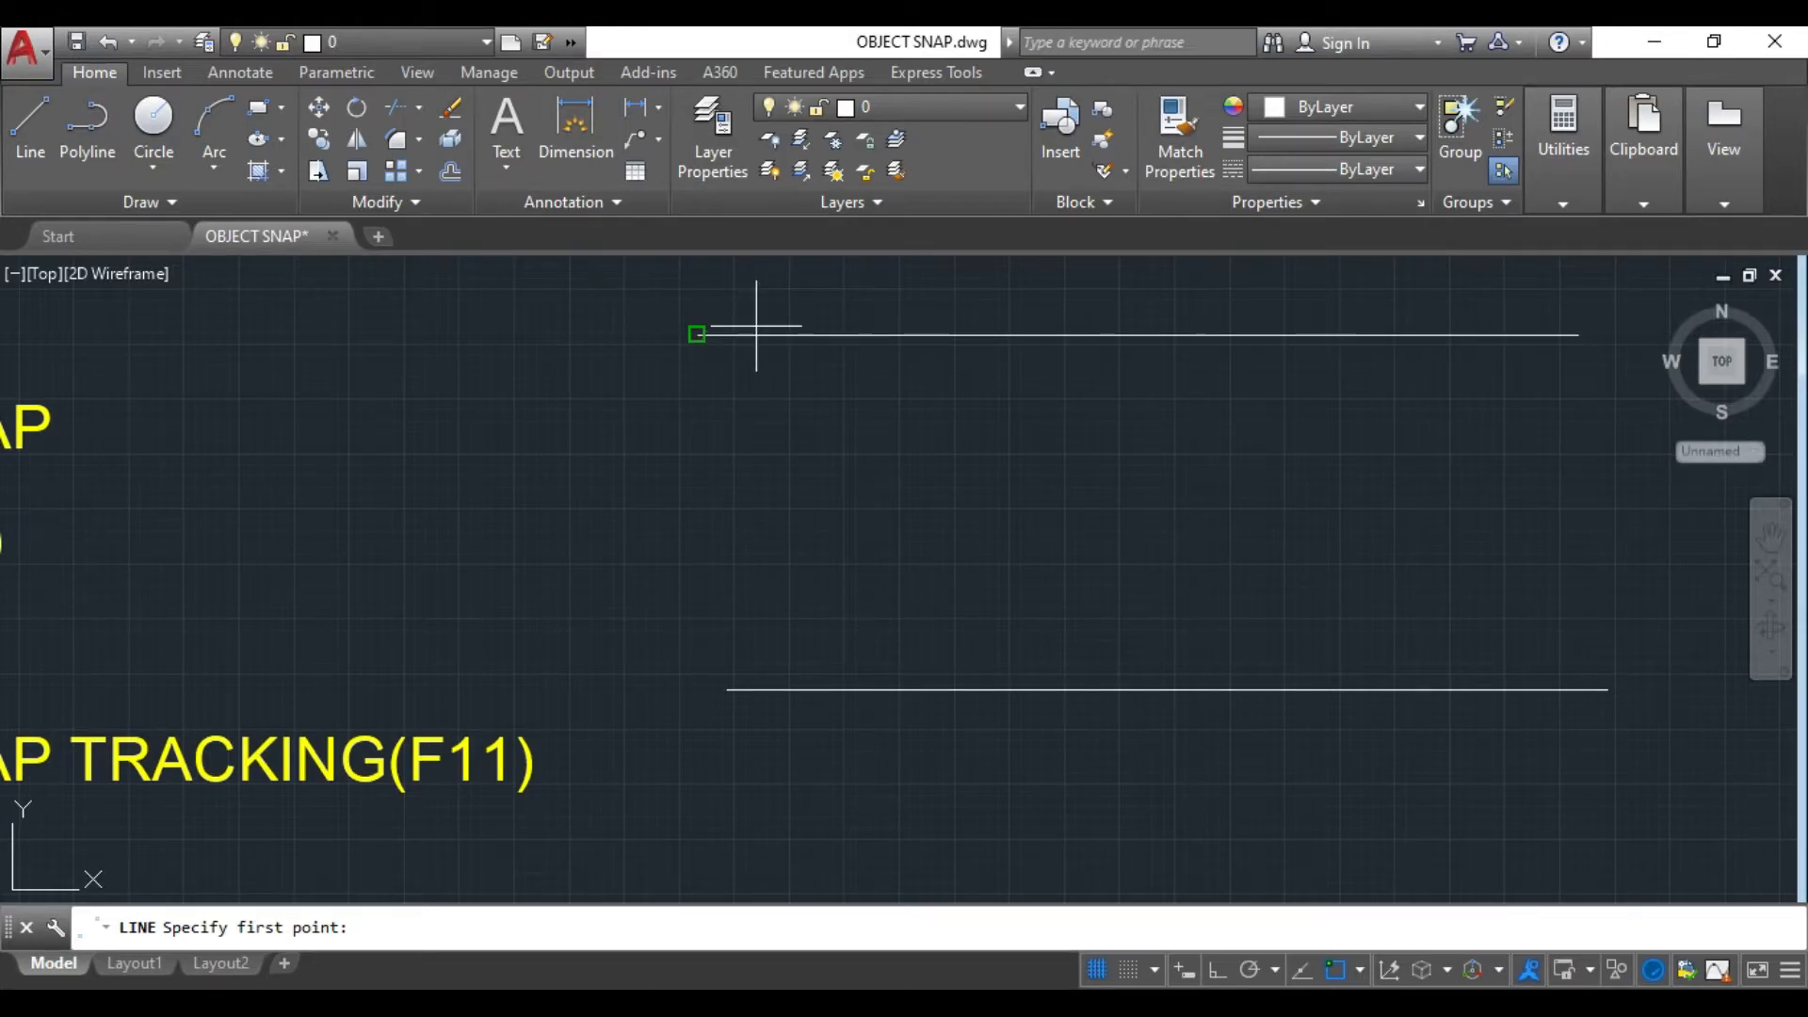
click(697, 335)
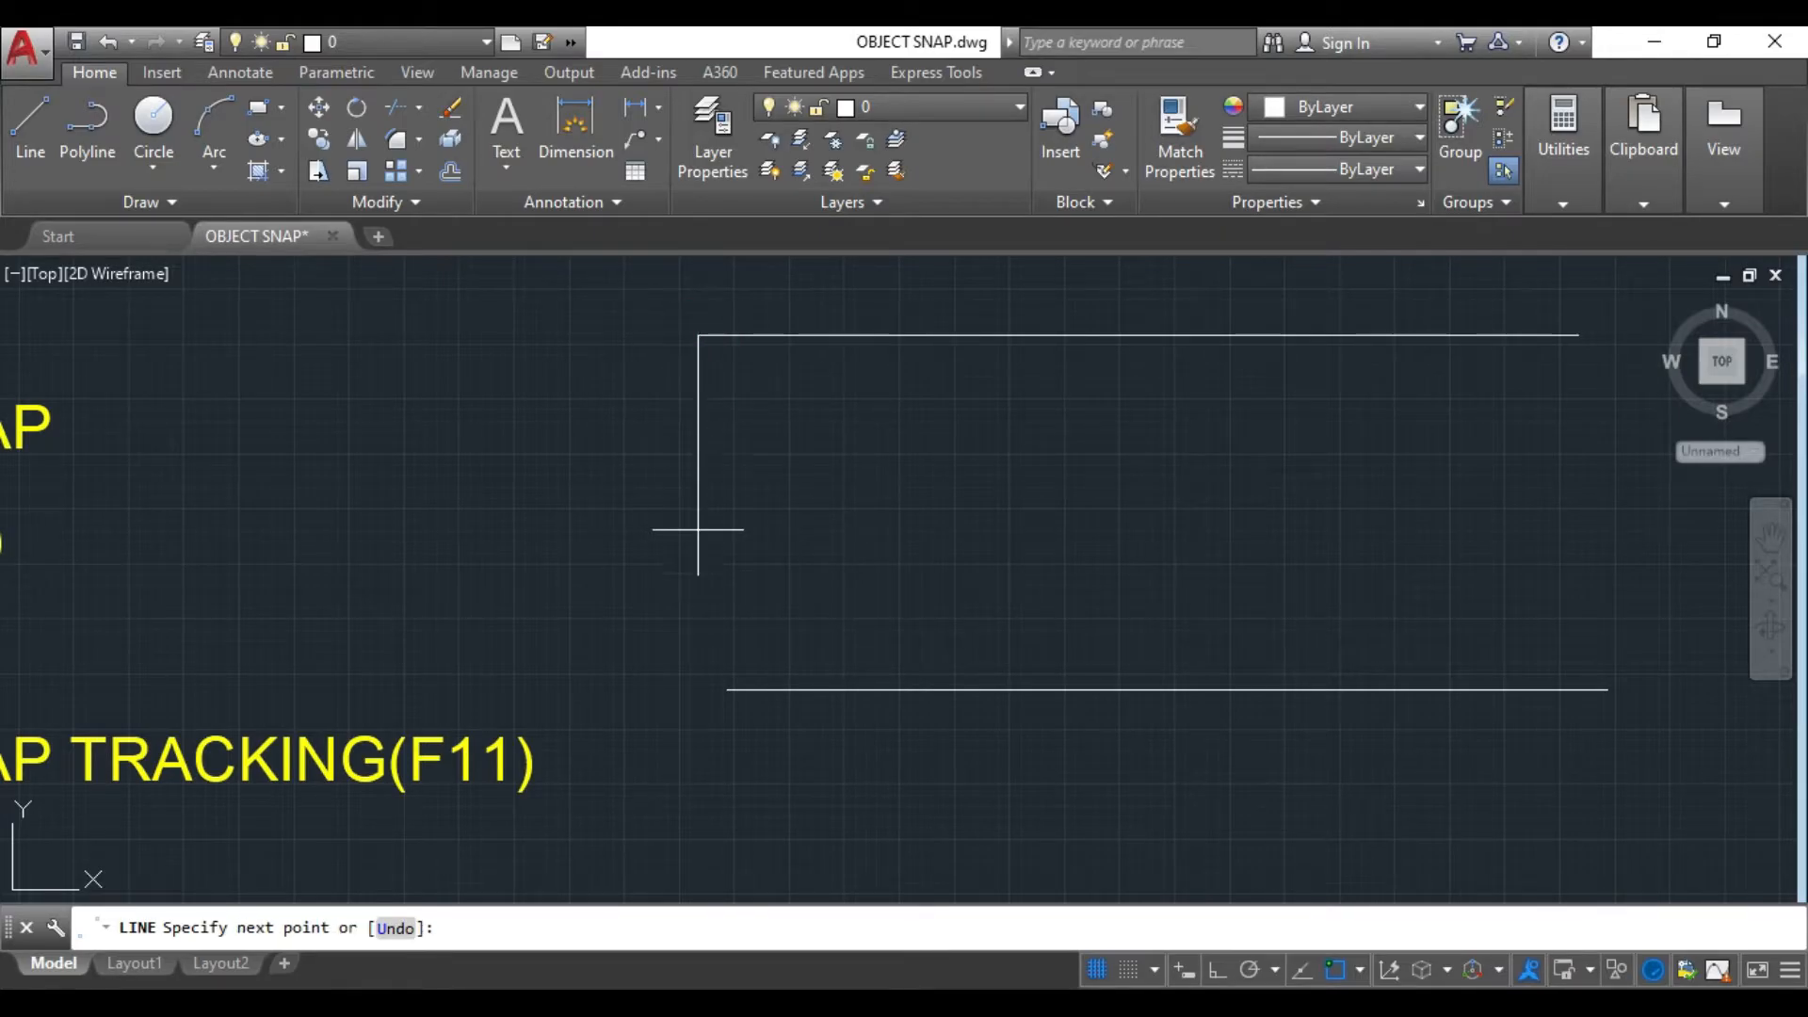
click(727, 691)
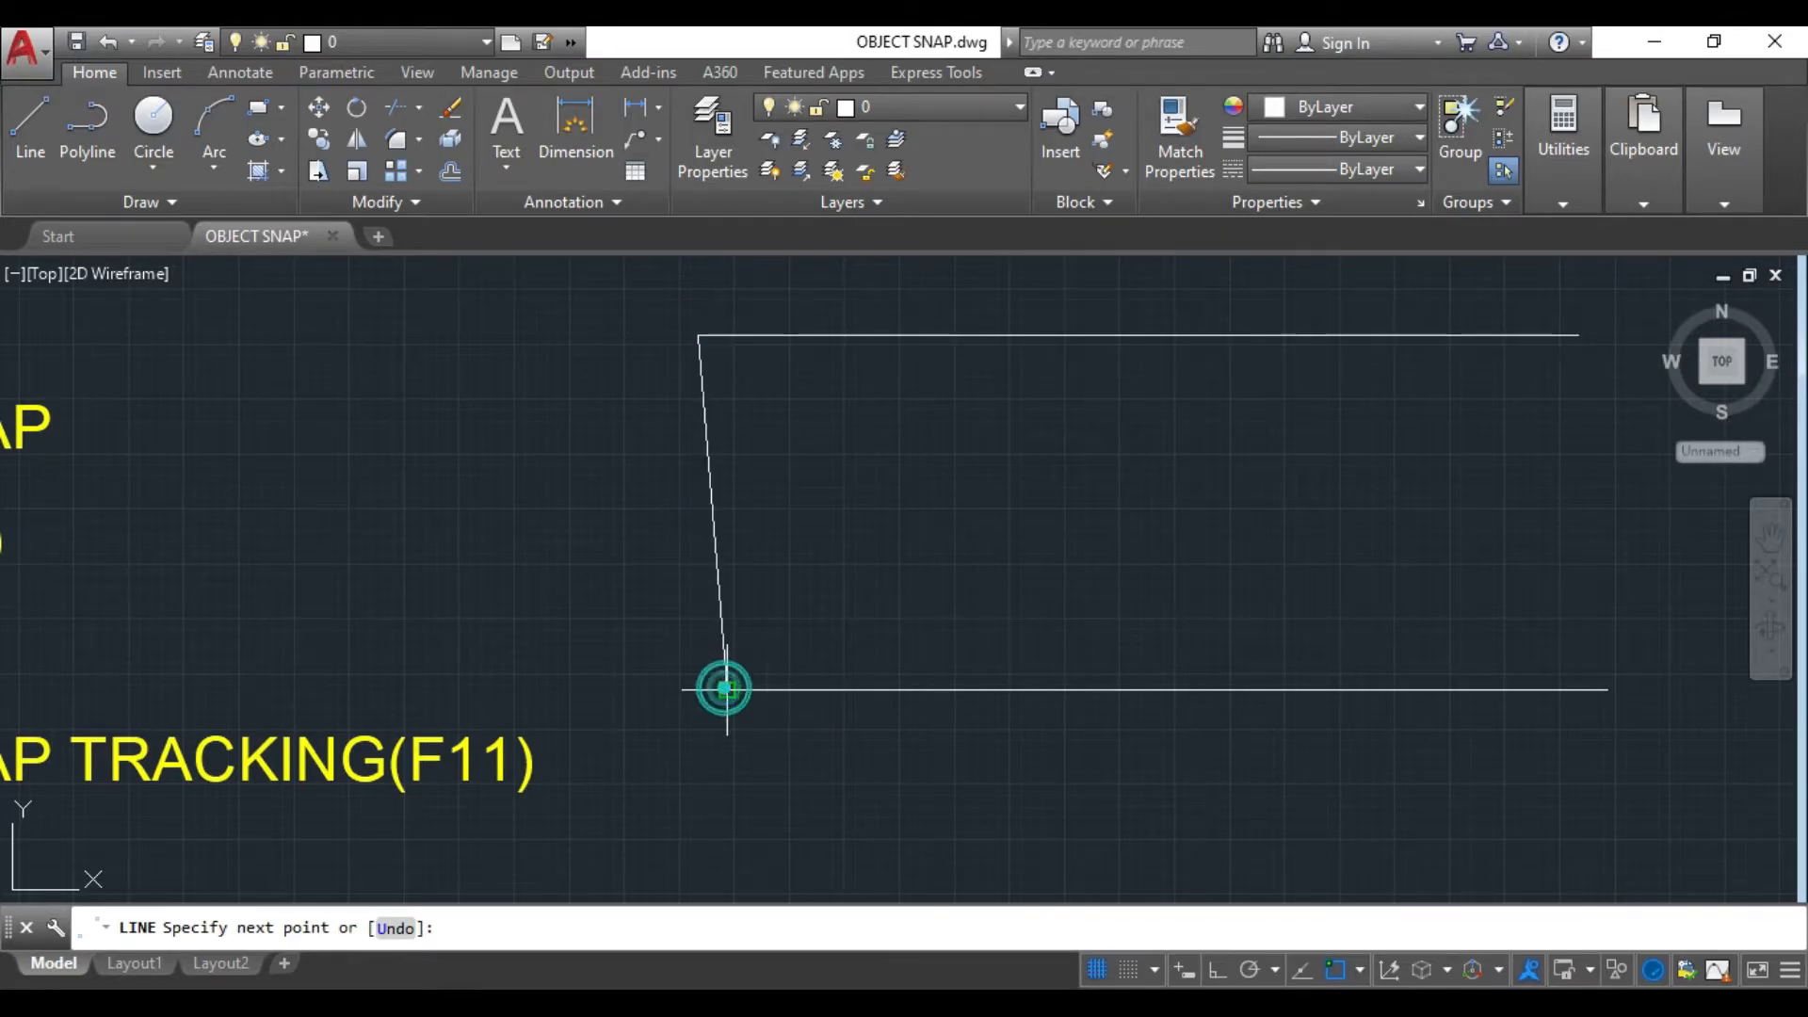
key(Escape)
- Examine up close how the connecting line meets the left ends of both horizontal lines
scroll(752, 438, up, 5)
mouse_move(733, 352)
middle_down()
mouse_move(731, 678)
mouse_move(831, 671)
mouse_move(852, 626)
middle_up()
scroll(713, 578, up, 4)
scroll(850, 606, down, 4)
scroll(850, 607, down, 1)
middle_drag(908, 694, 808, 443)
scroll(872, 492, down, 1)
mouse_move(981, 525)
middle_down()
mouse_move(698, 443)
mouse_move(728, 463)
middle_up()
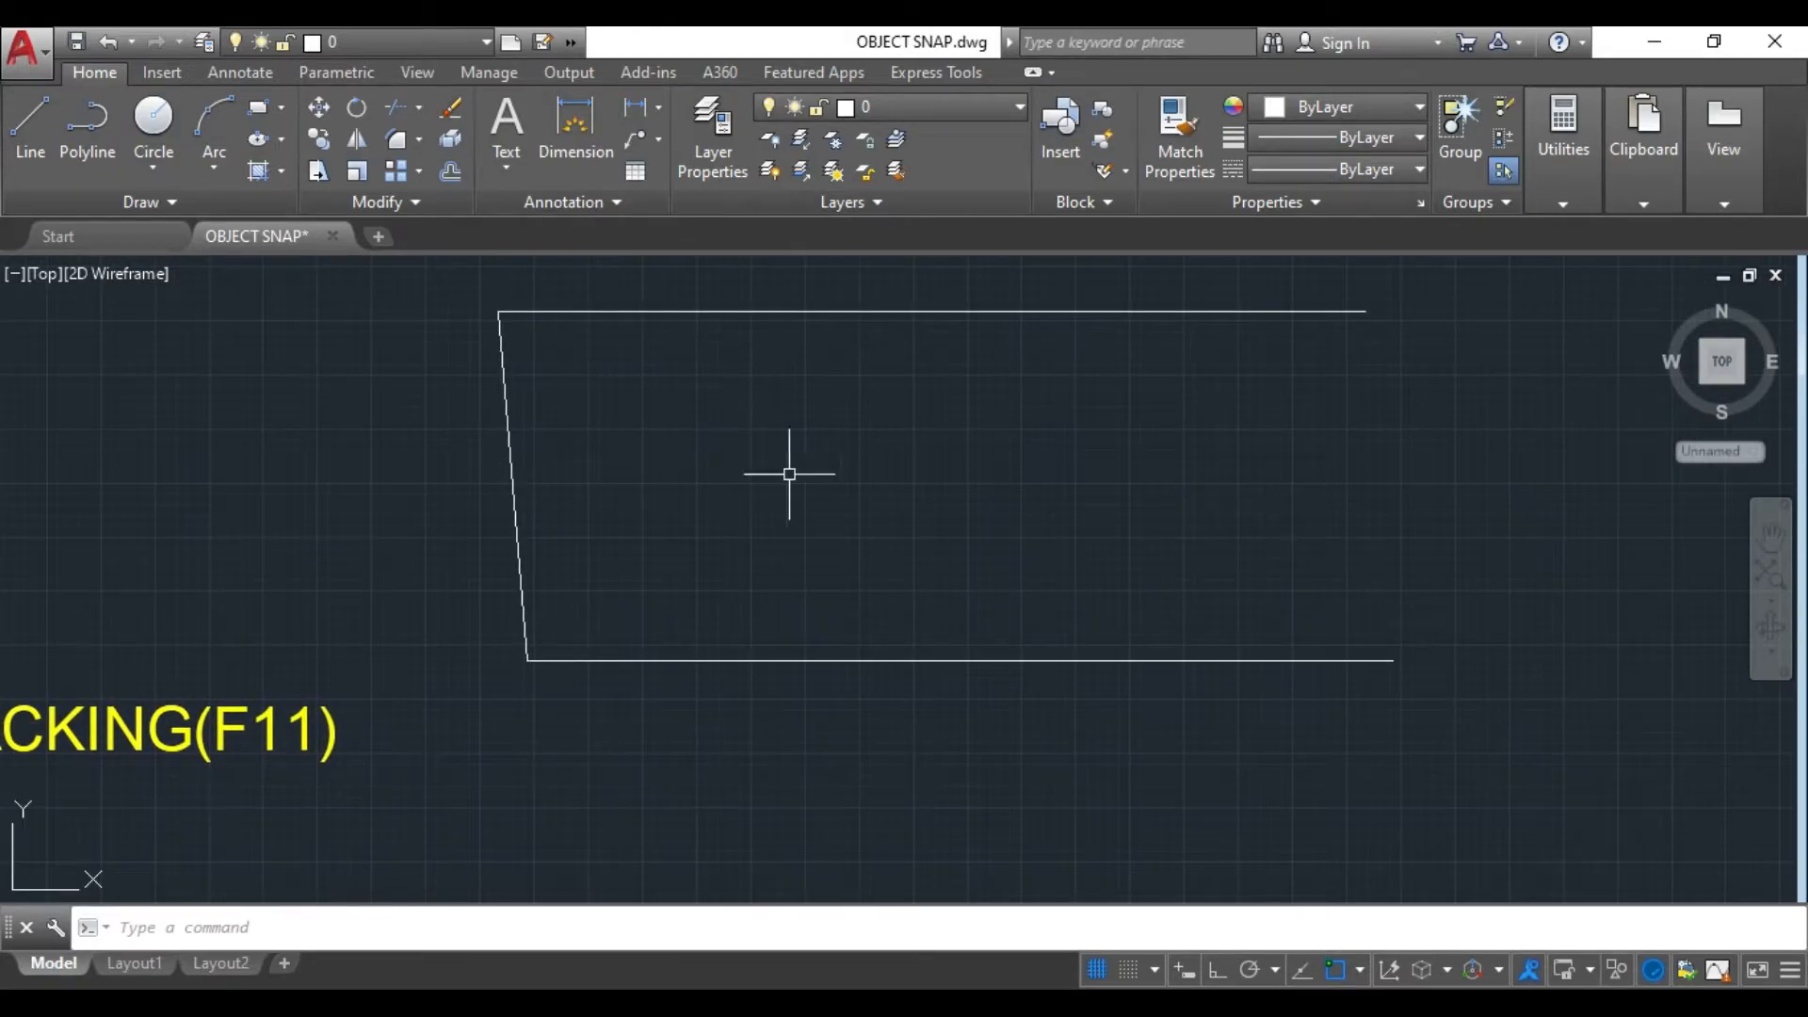
- Enable the Midpoint object snap mode in addition to Endpoint
click(1354, 970)
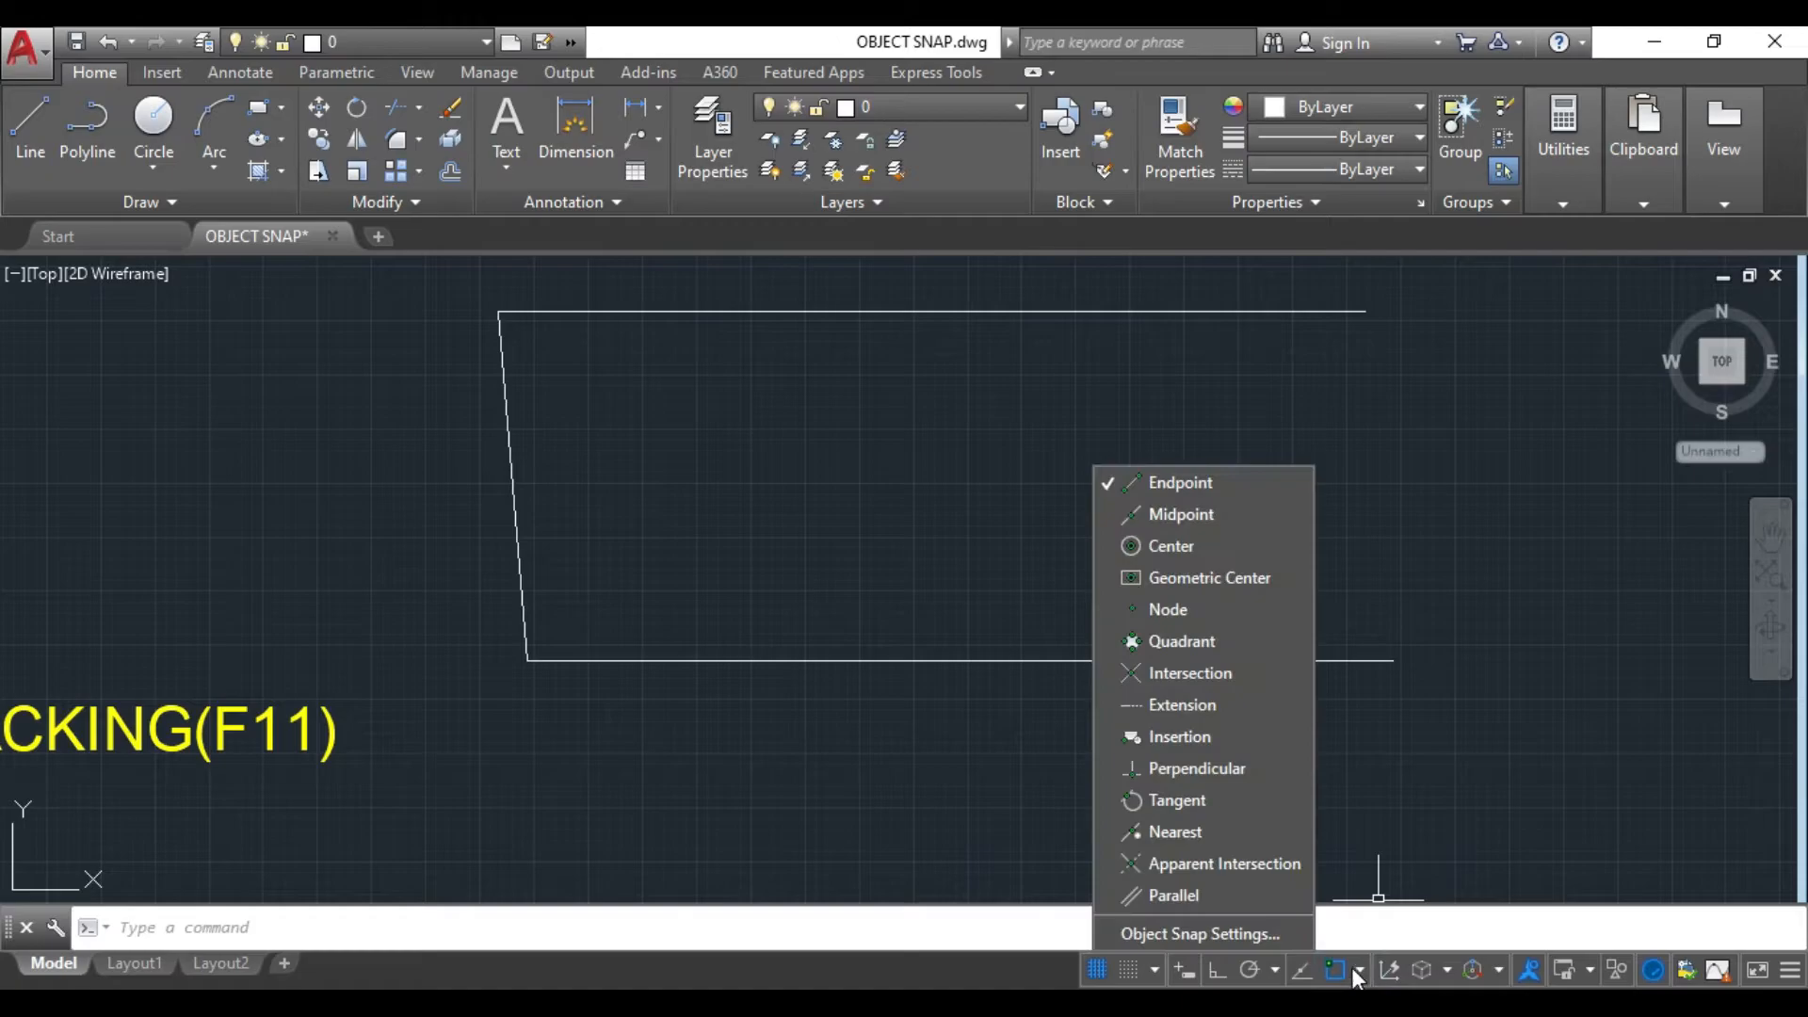
click(1113, 517)
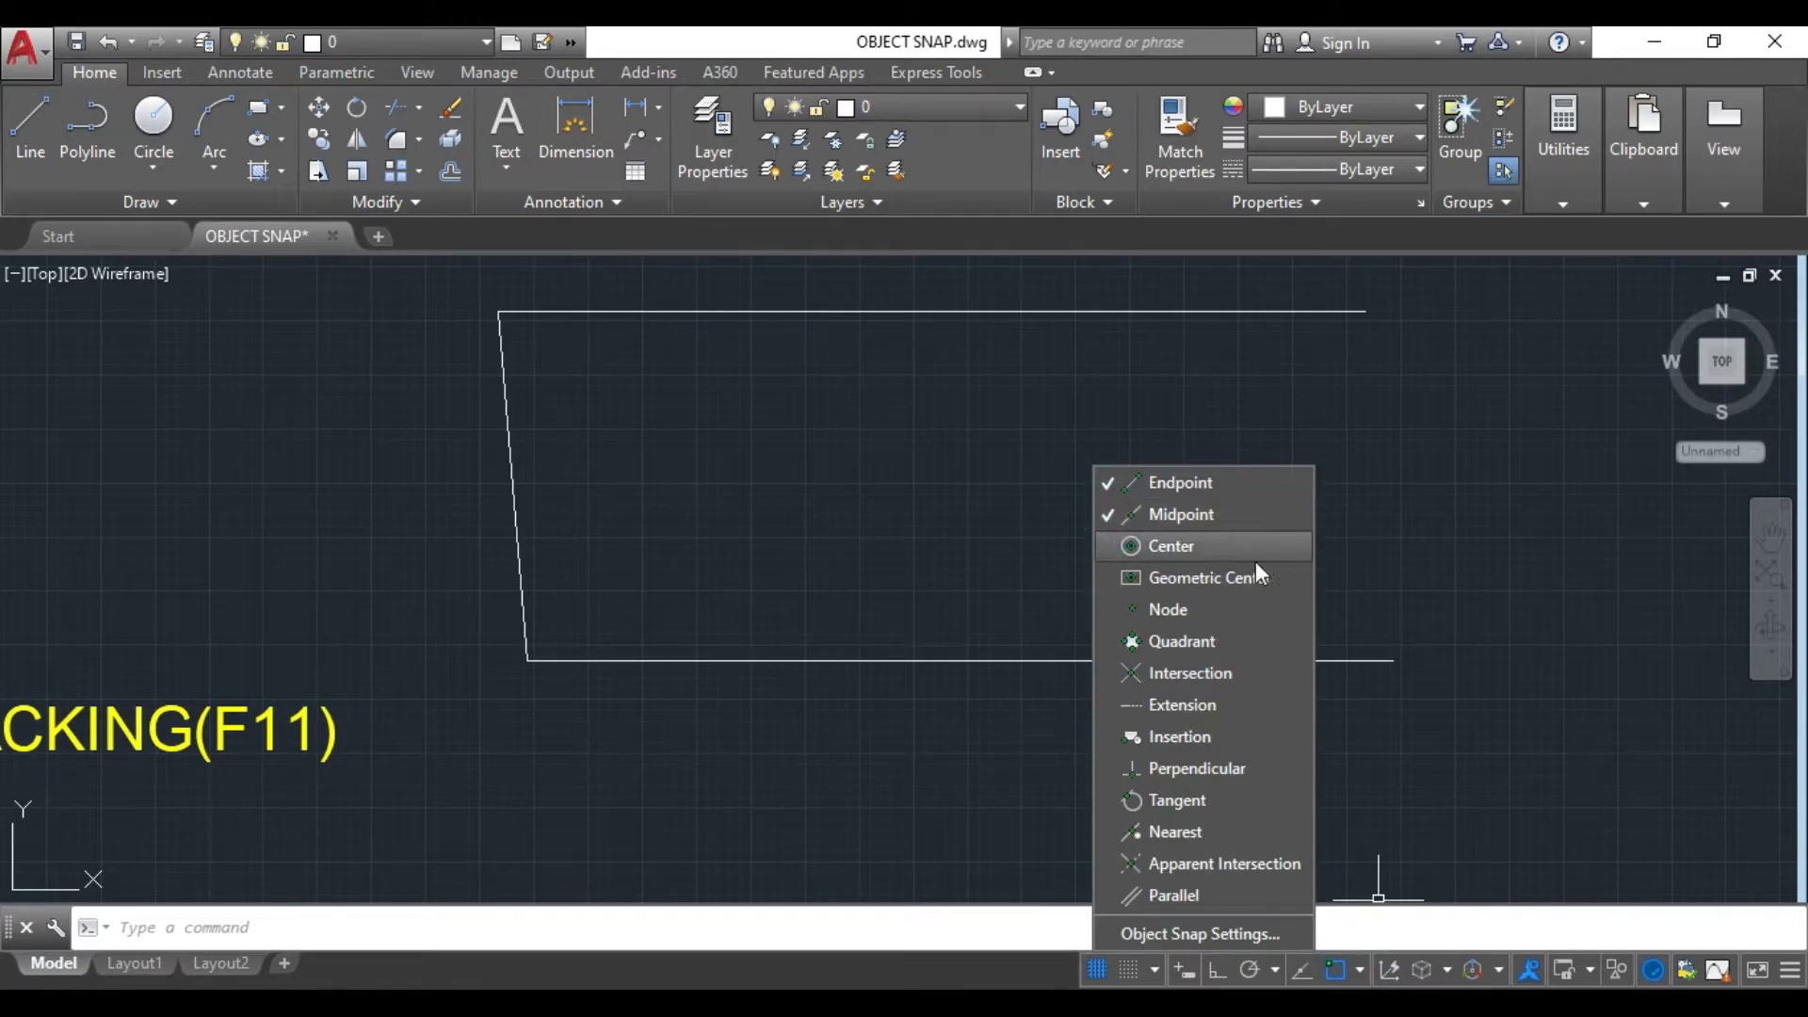
click(716, 556)
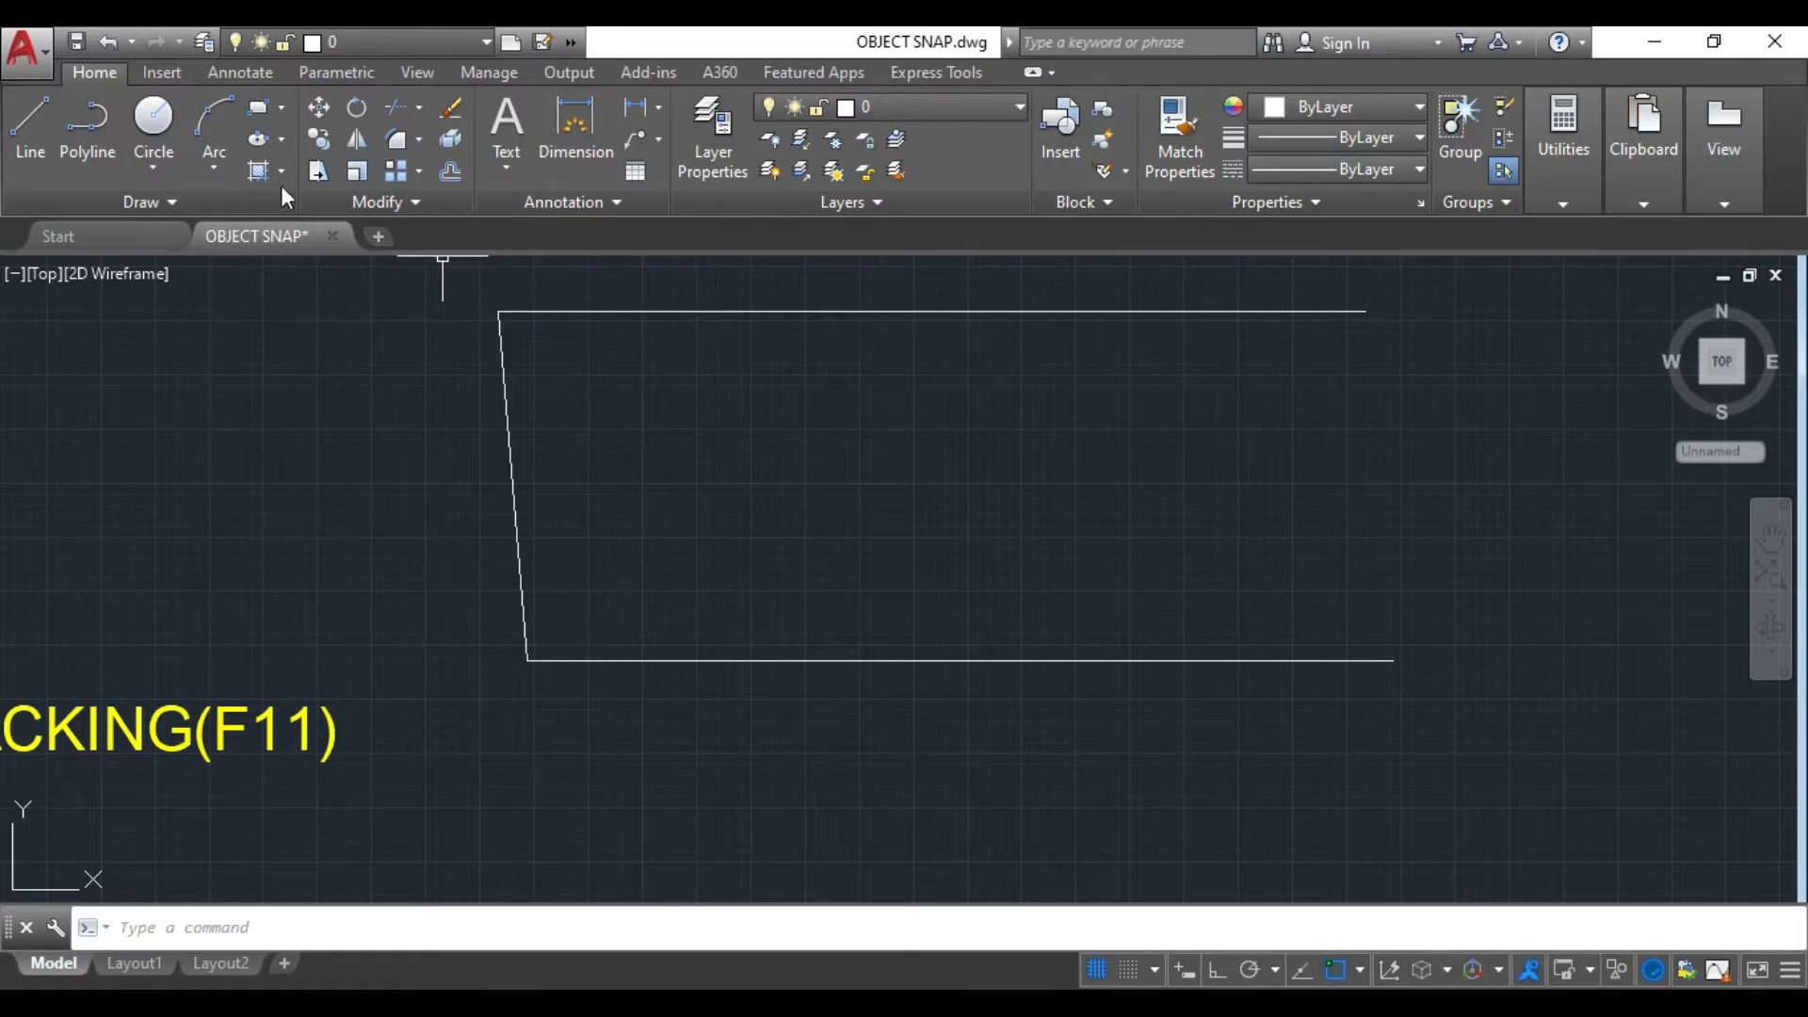
- Draw a line from the upper horizontal line's midpoint to the lower horizontal line's midpoint using Midpoint snap
click(42, 141)
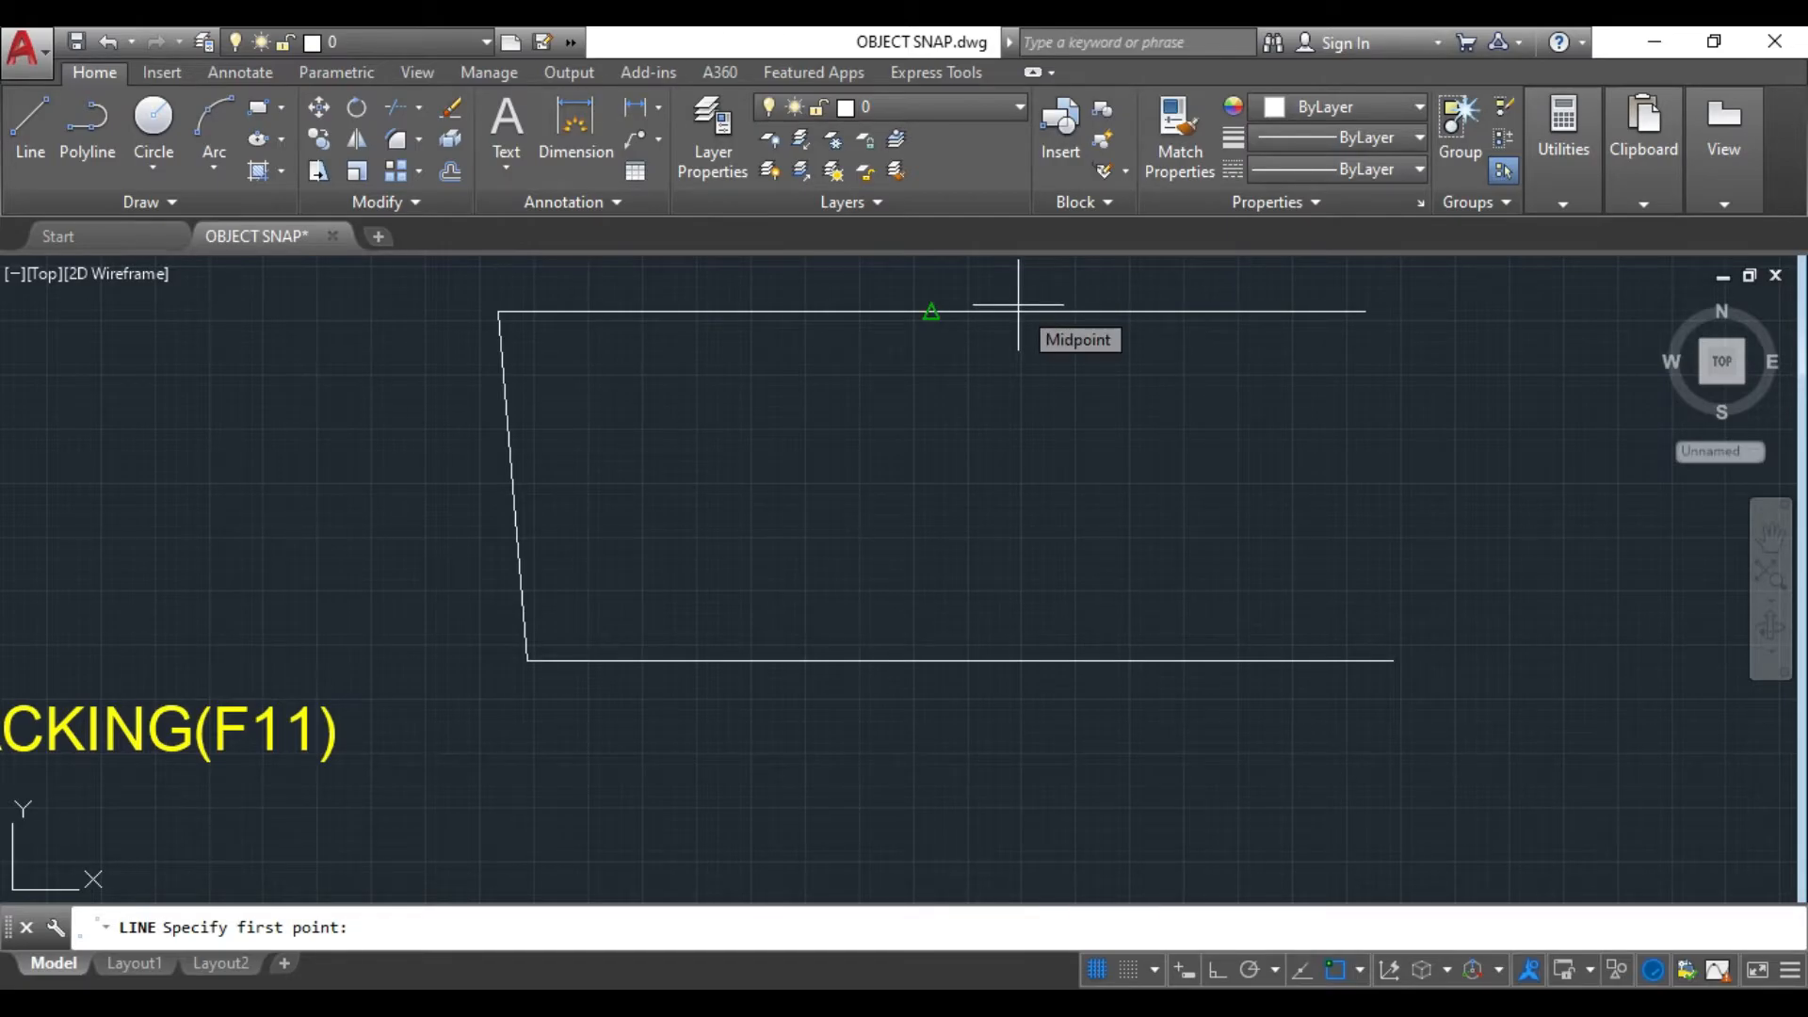
click(931, 310)
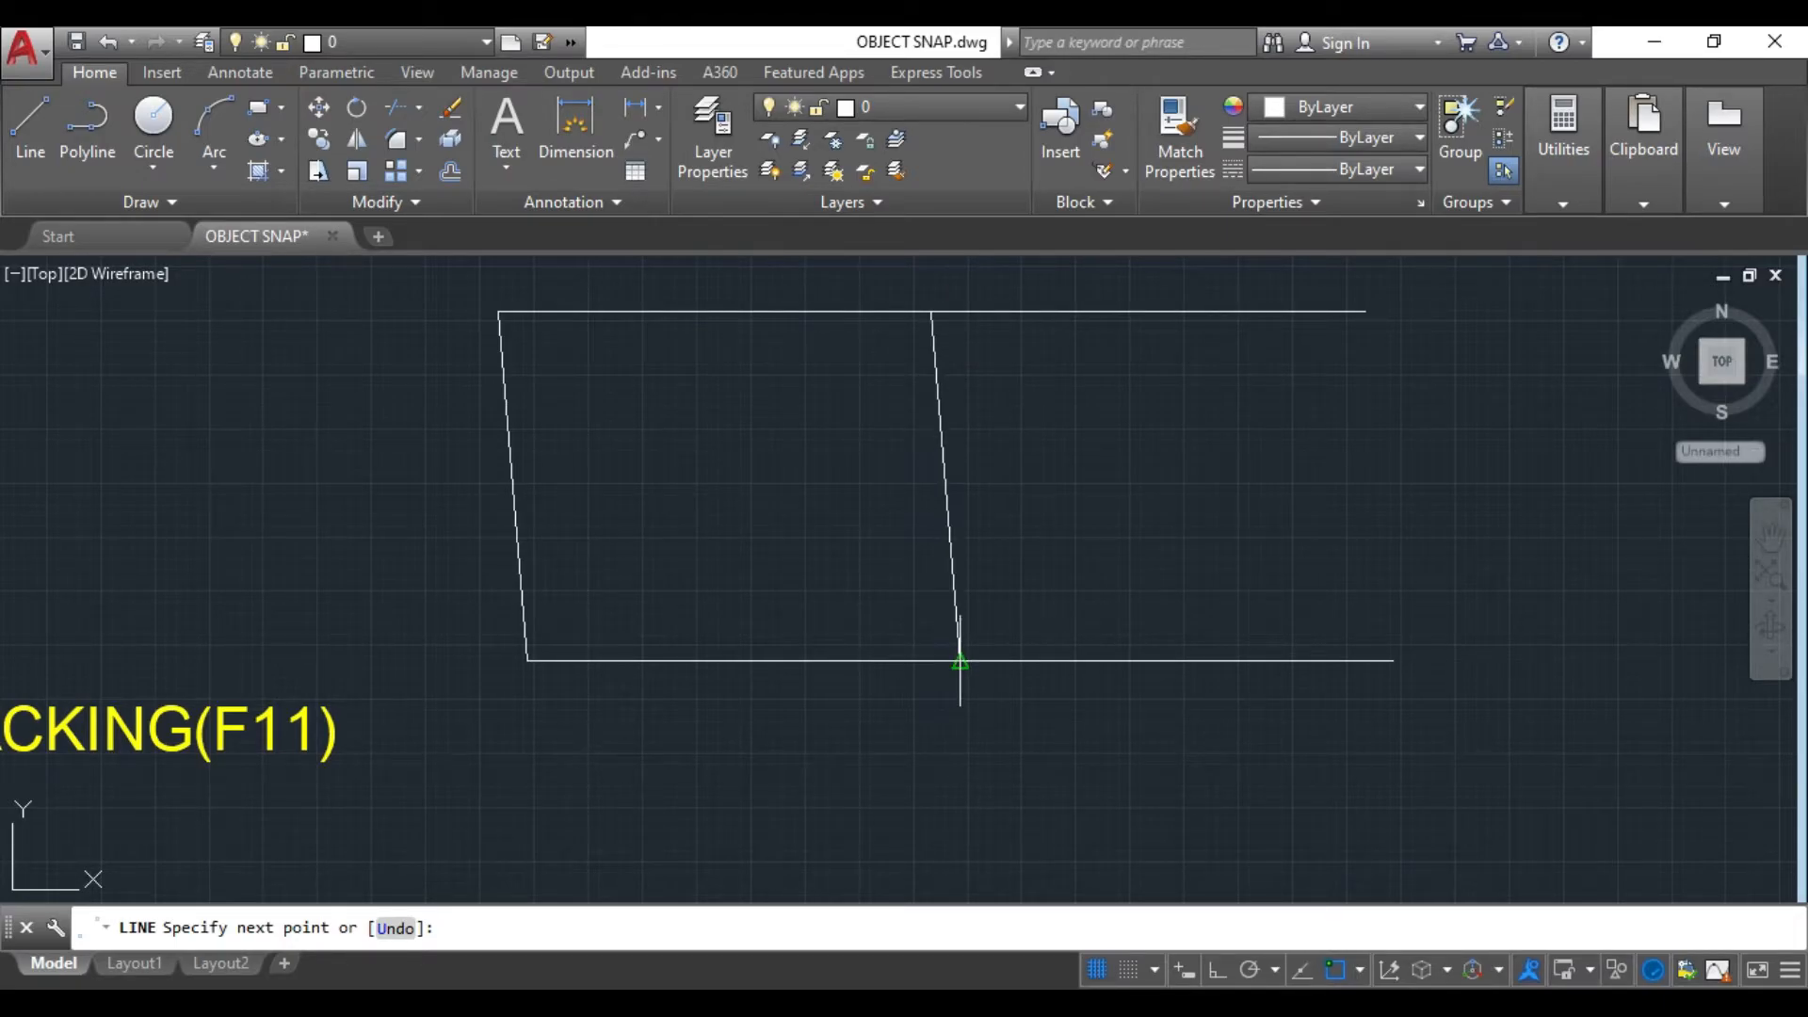
click(958, 672)
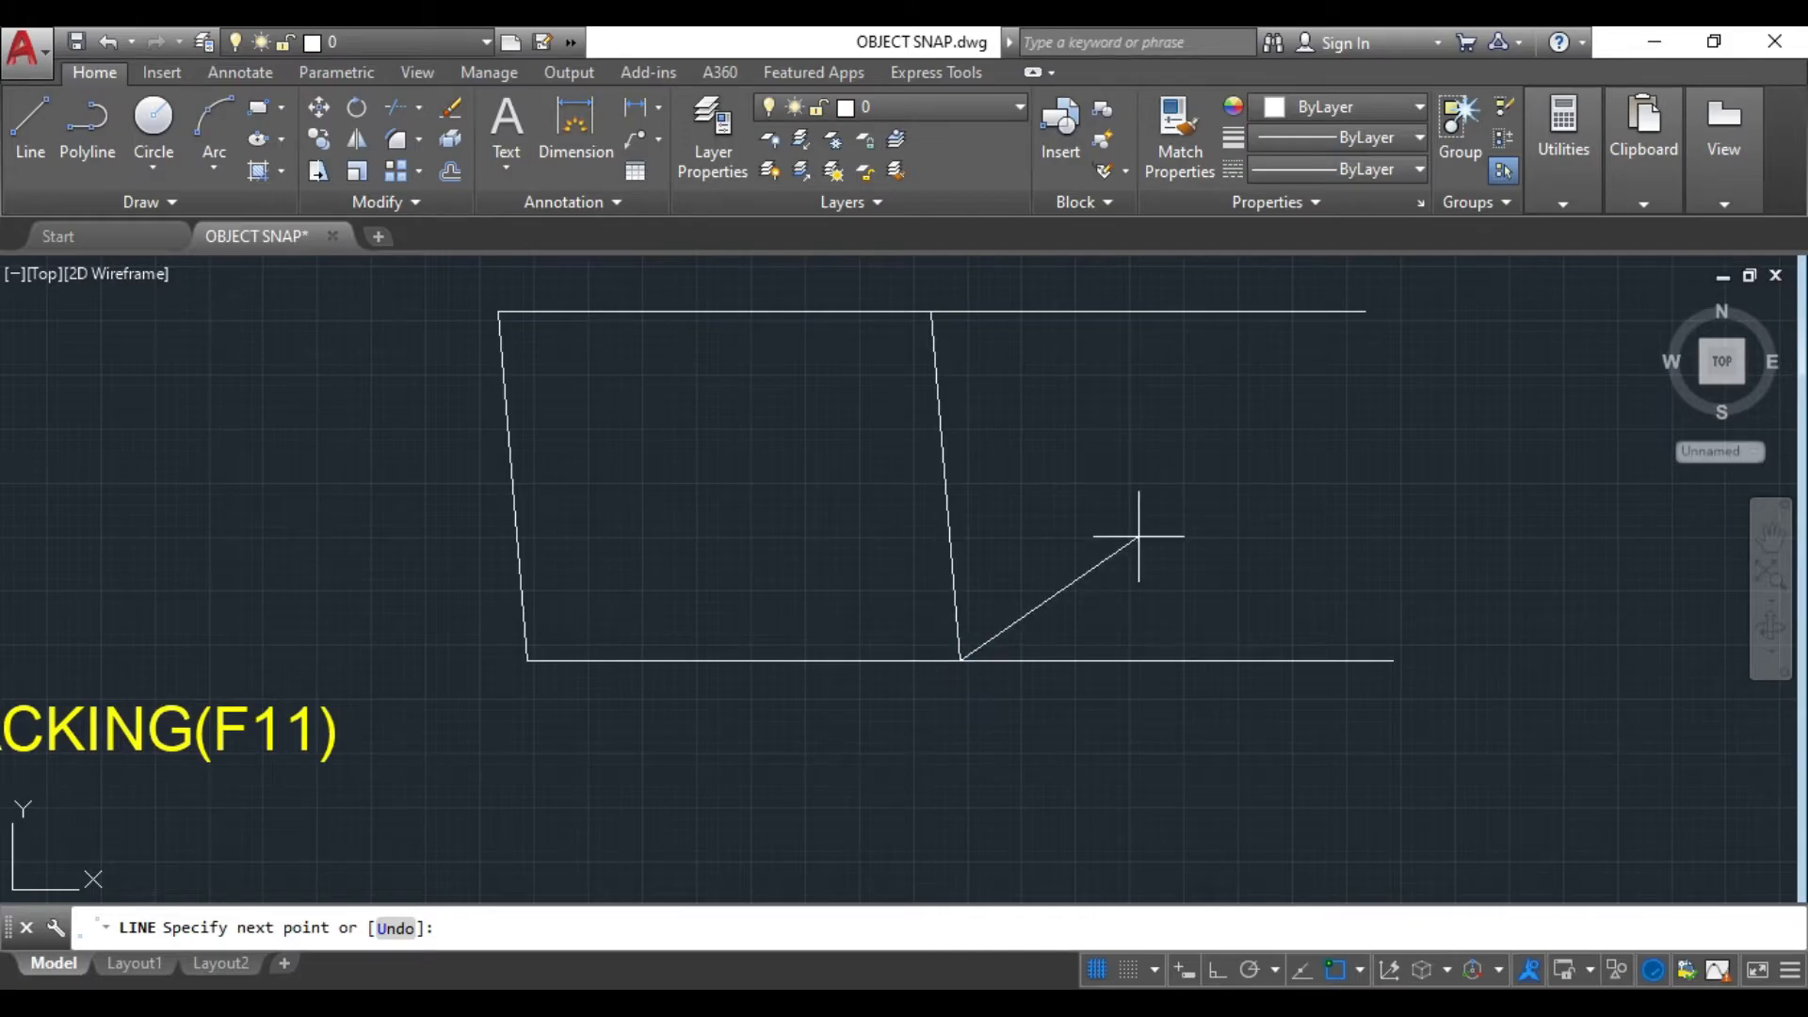
key(Escape)
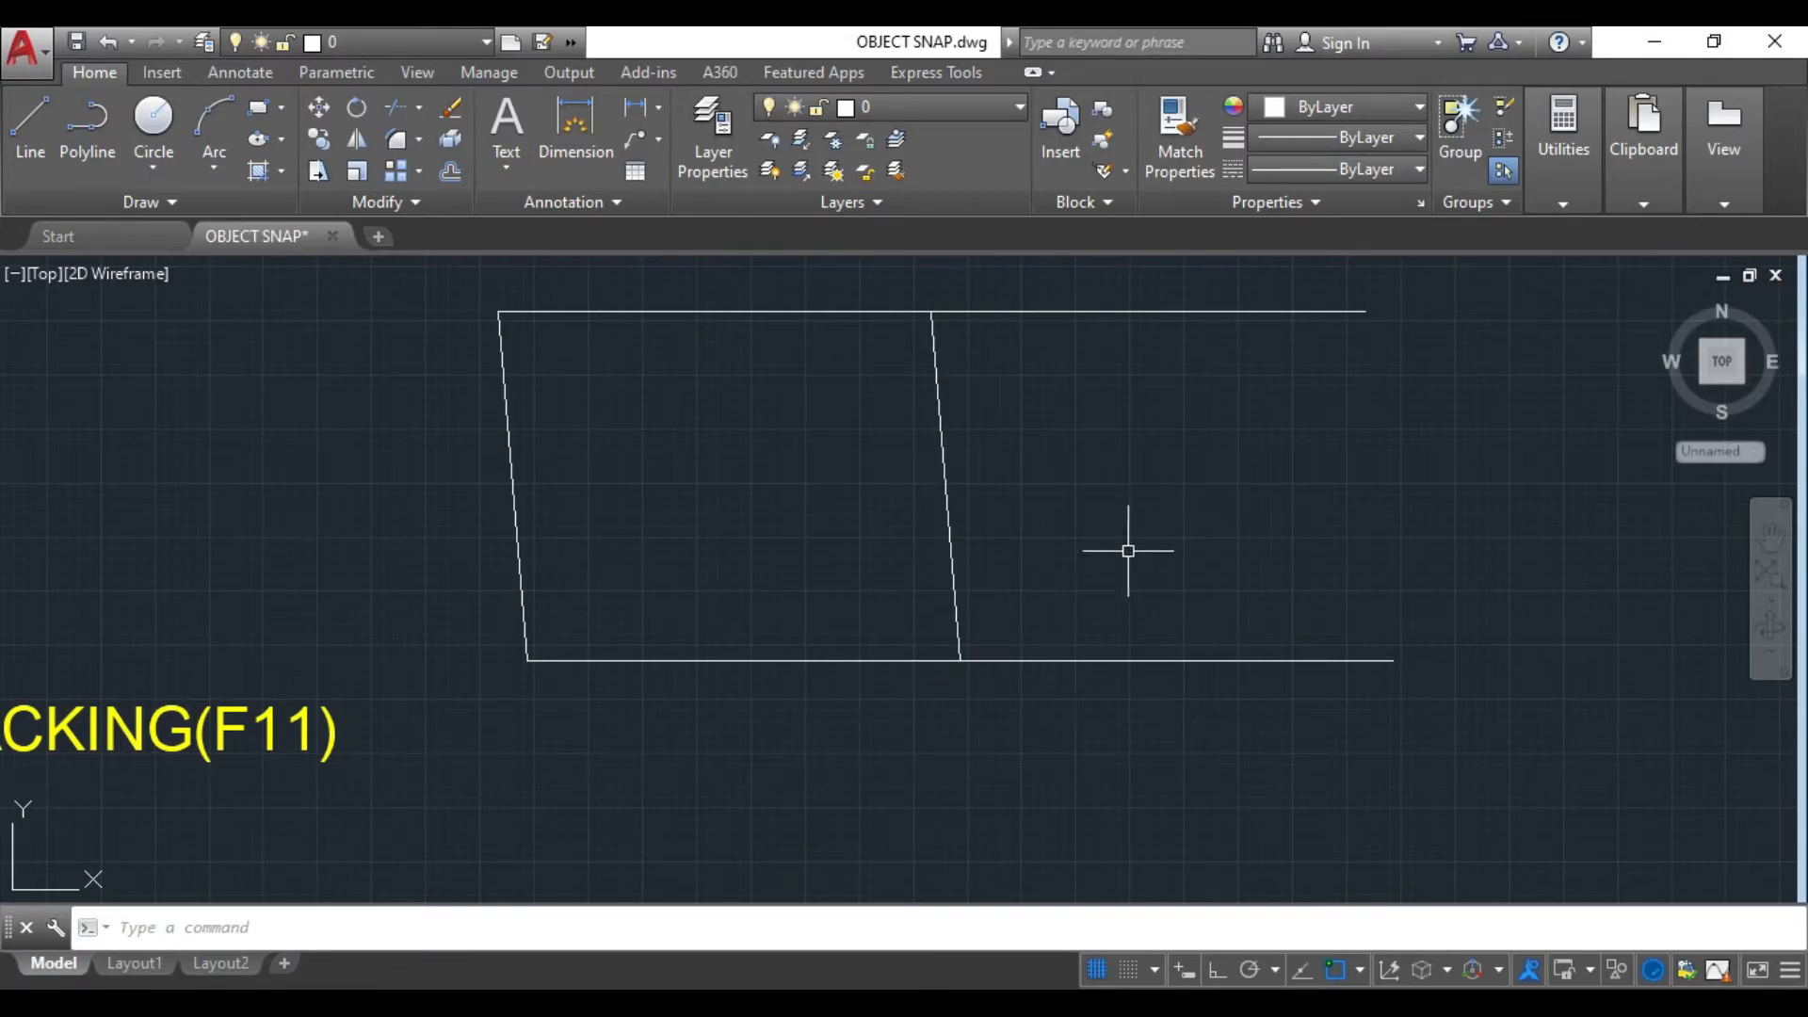
- Try a circle of radius 25 in the space below the two horizontal lines, and delete it
click(1361, 969)
scroll(1009, 686, down, 2)
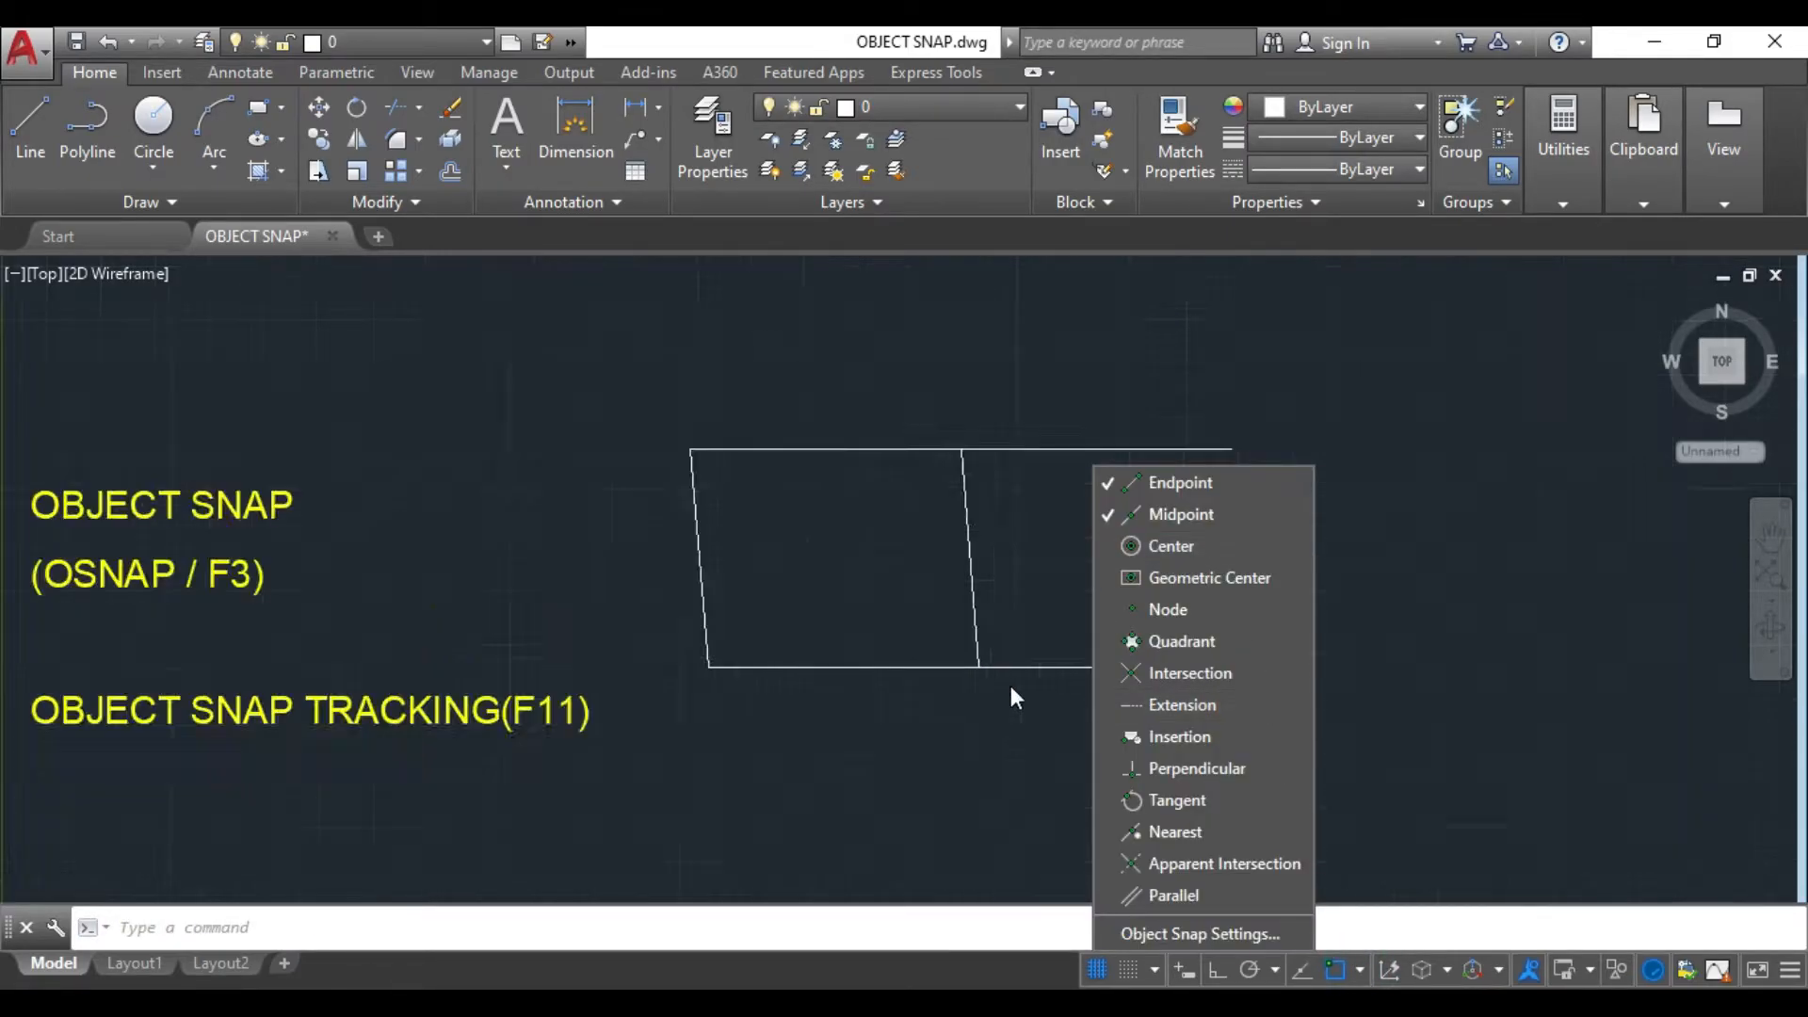
scroll(1011, 688, down, 2)
scroll(982, 596, up, 2)
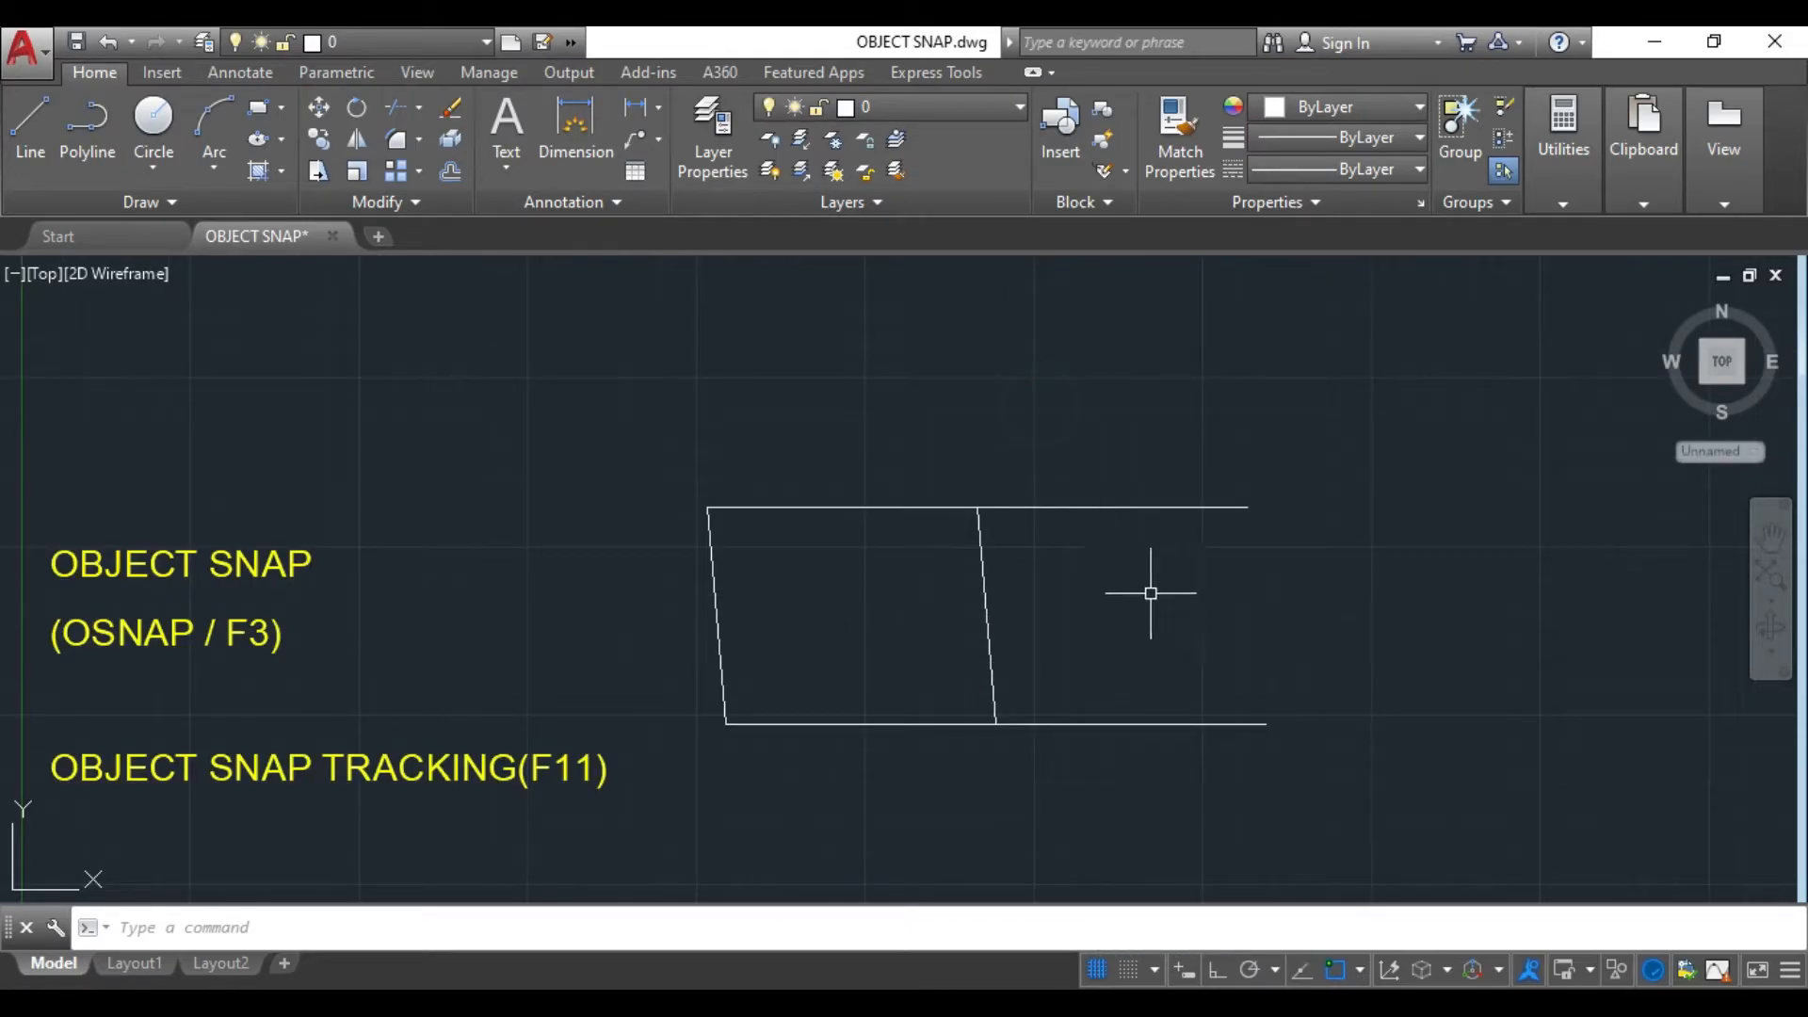
mouse_move(1147, 590)
middle_down()
mouse_move(1131, 412)
mouse_move(1107, 390)
middle_up()
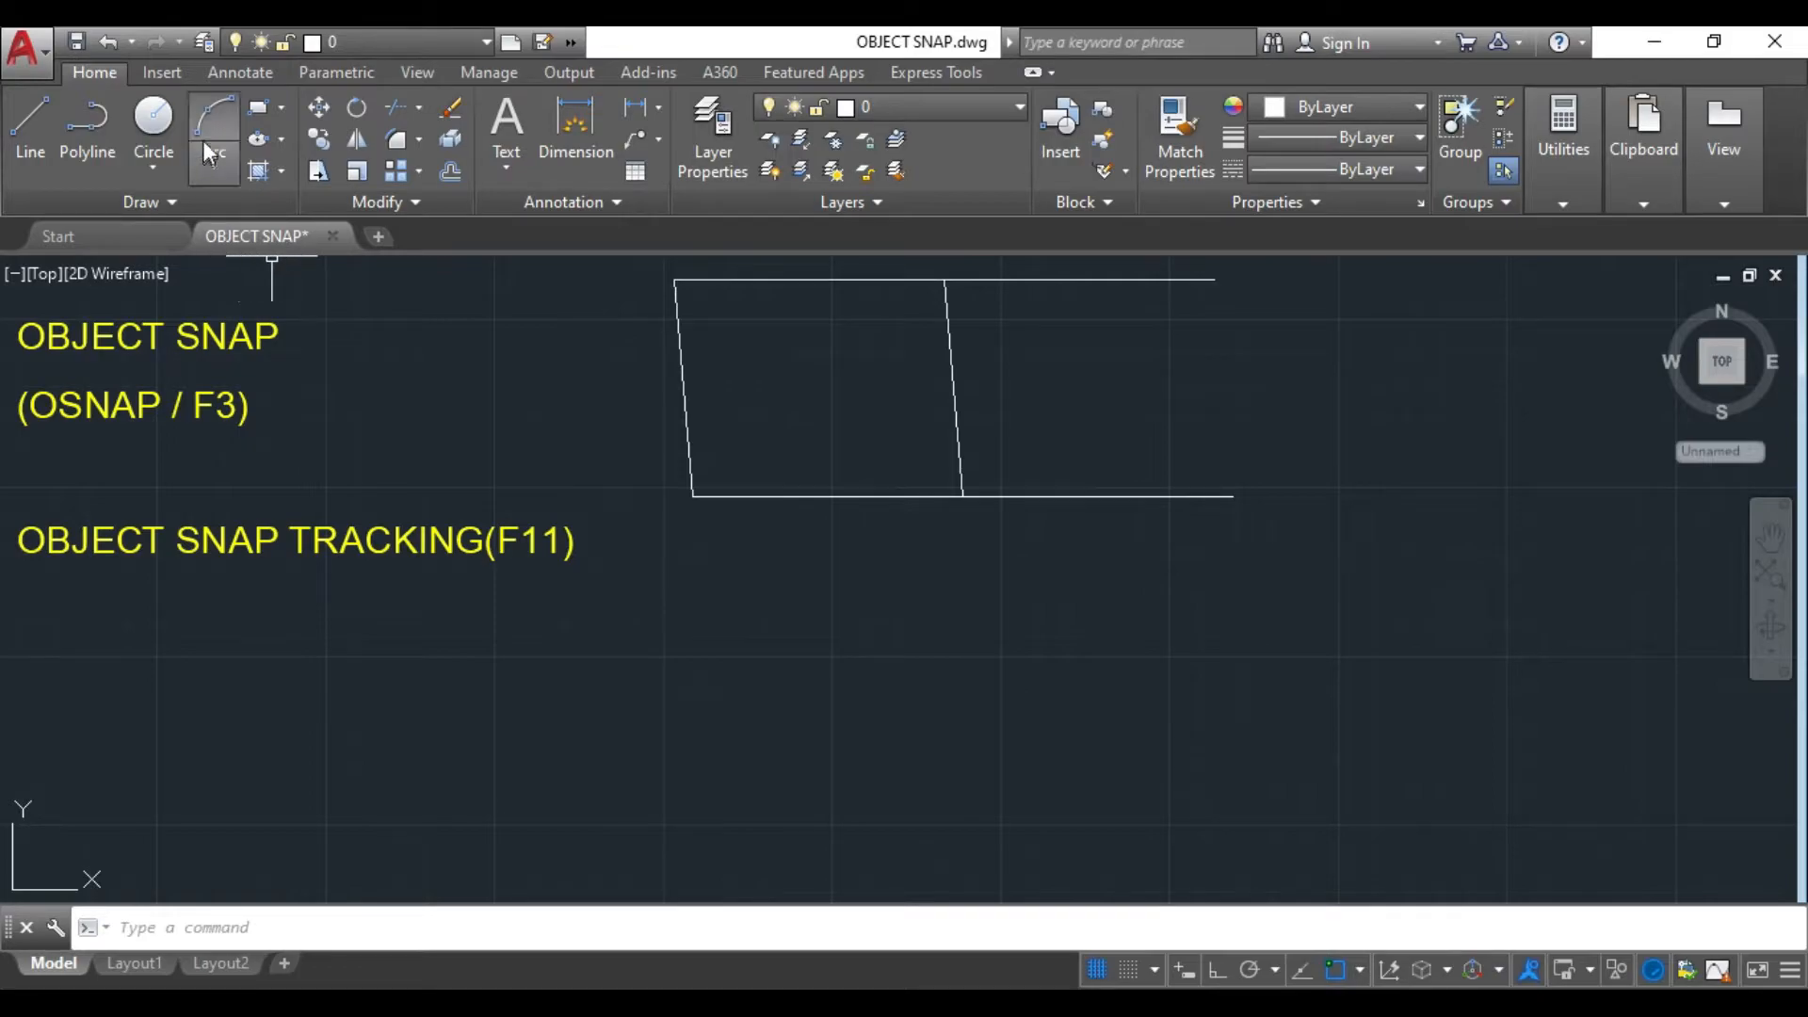
click(157, 120)
click(819, 731)
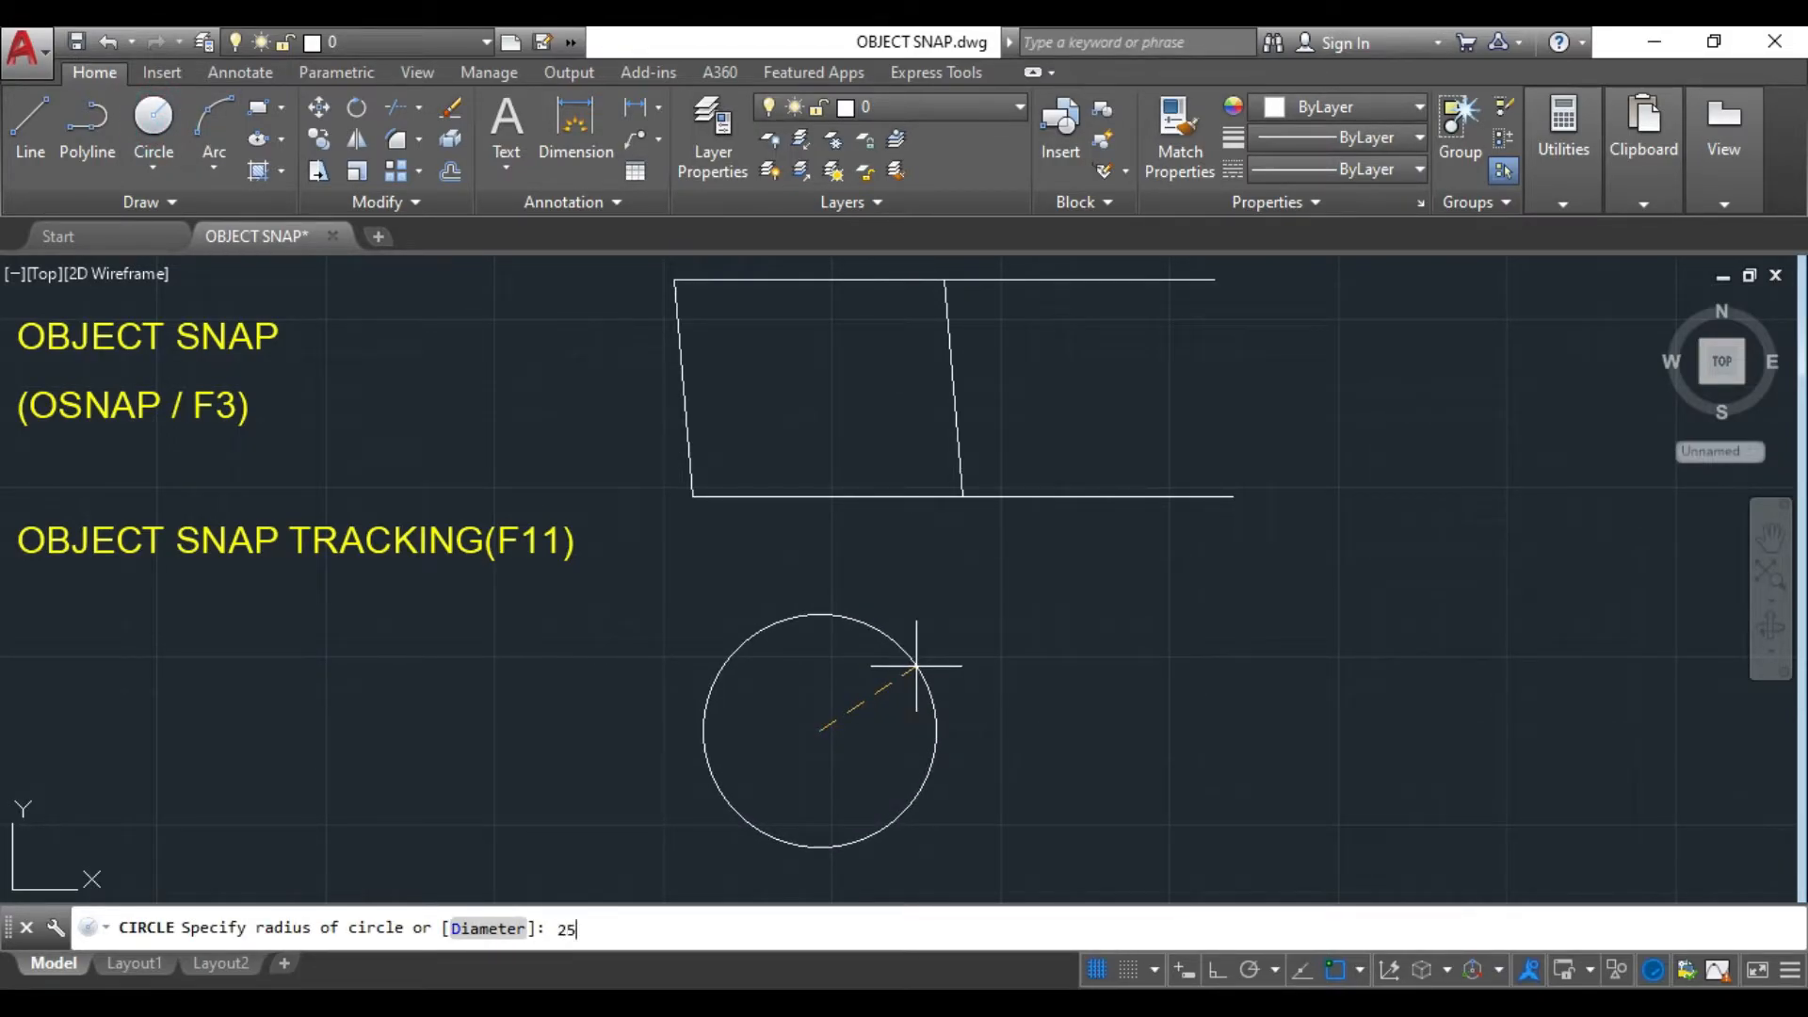
key(Return)
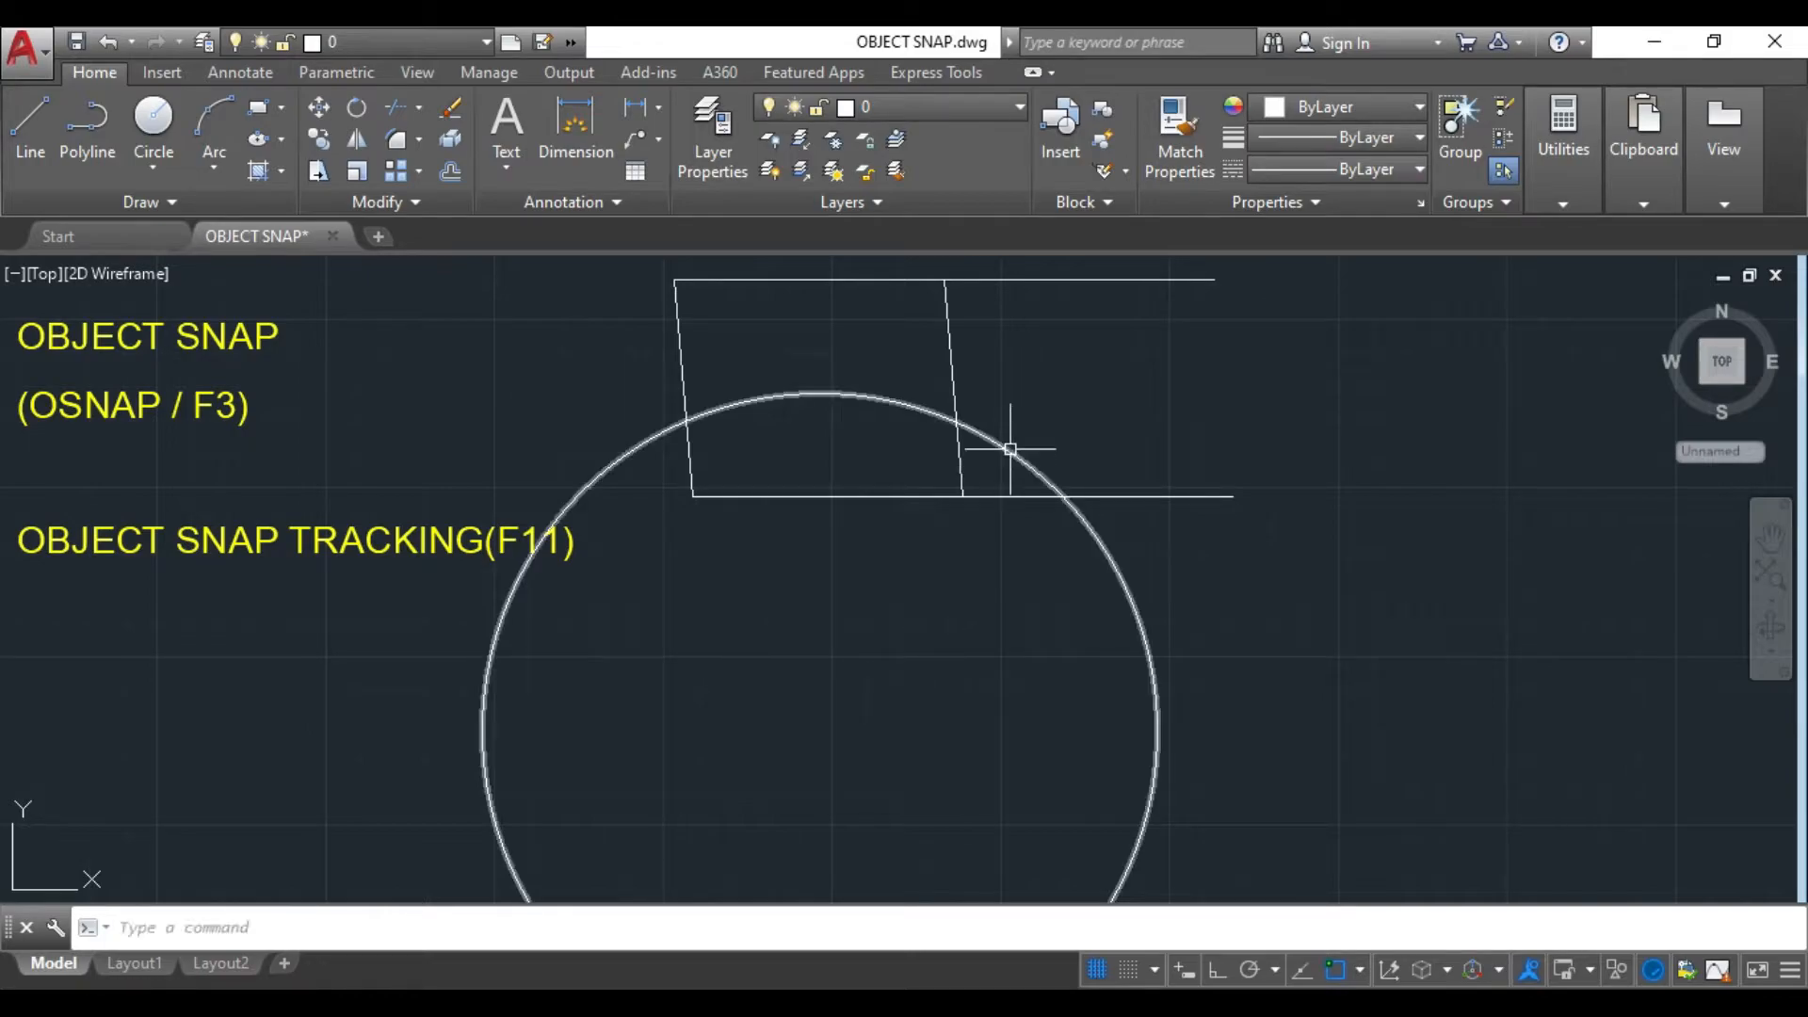
click(1010, 449)
key(Delete)
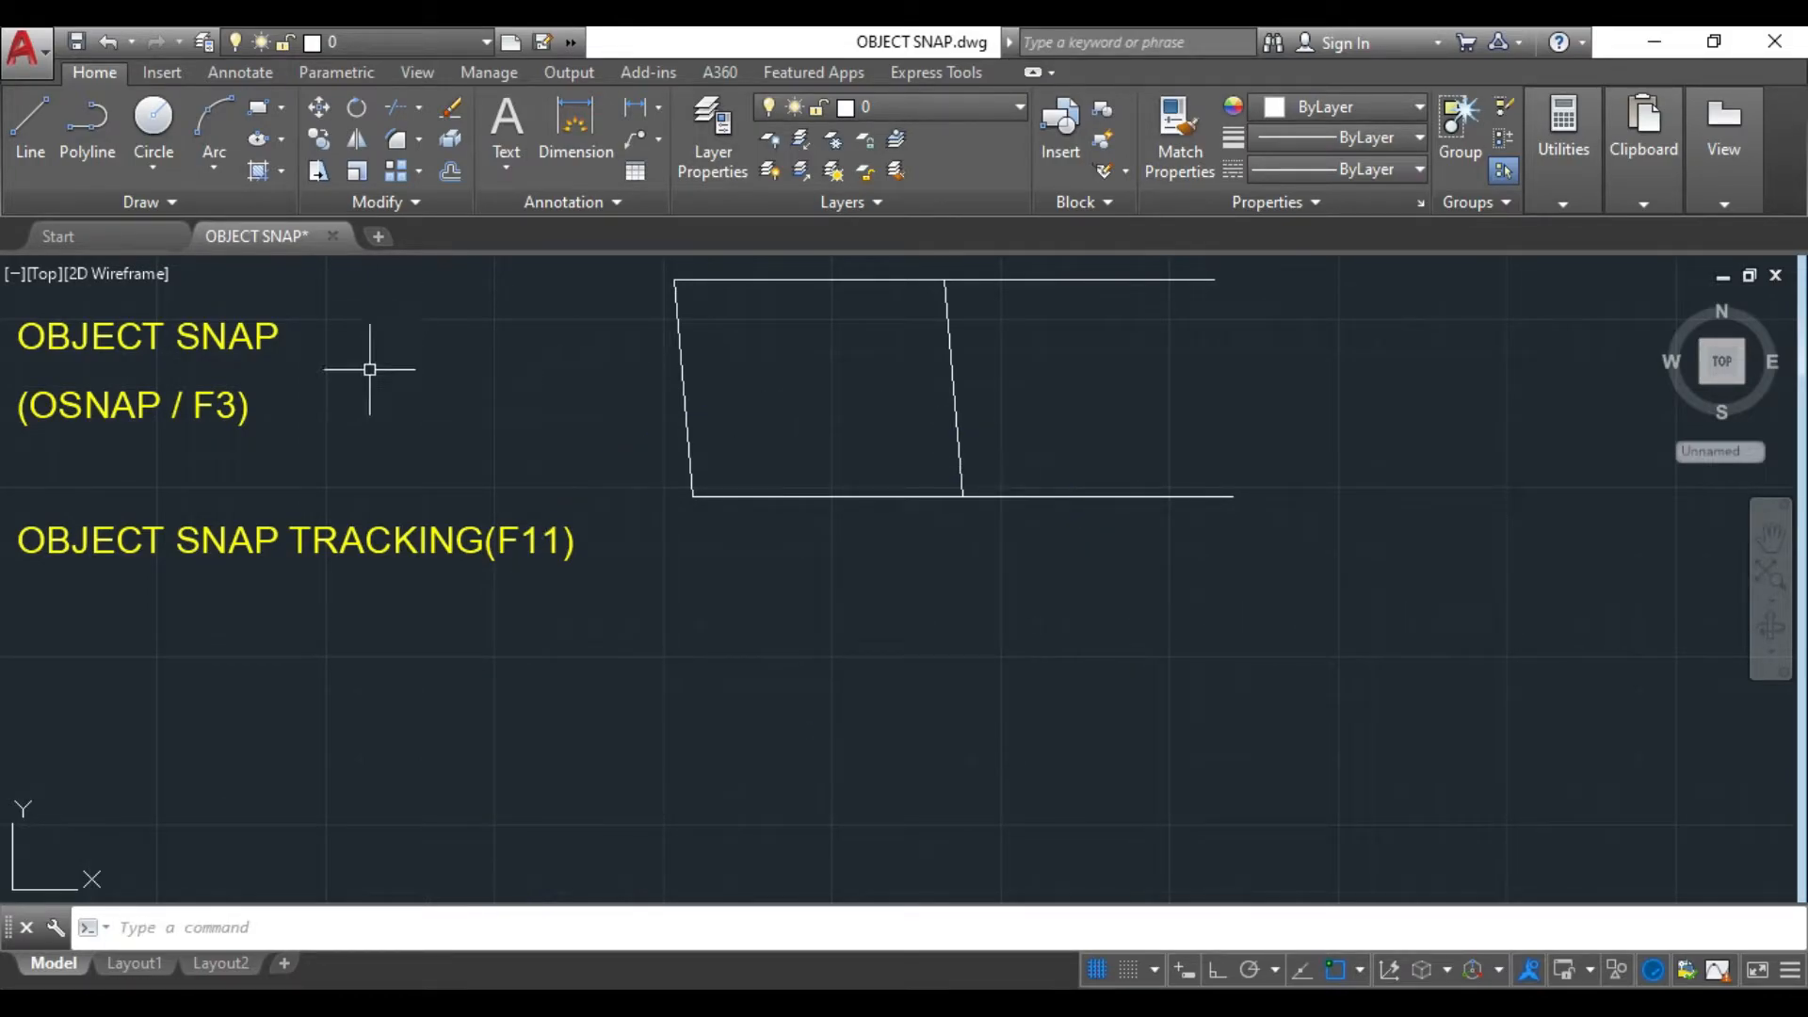
- Draw a circle below the lower horizontal line, small enough to stay clear of the existing lines
click(162, 127)
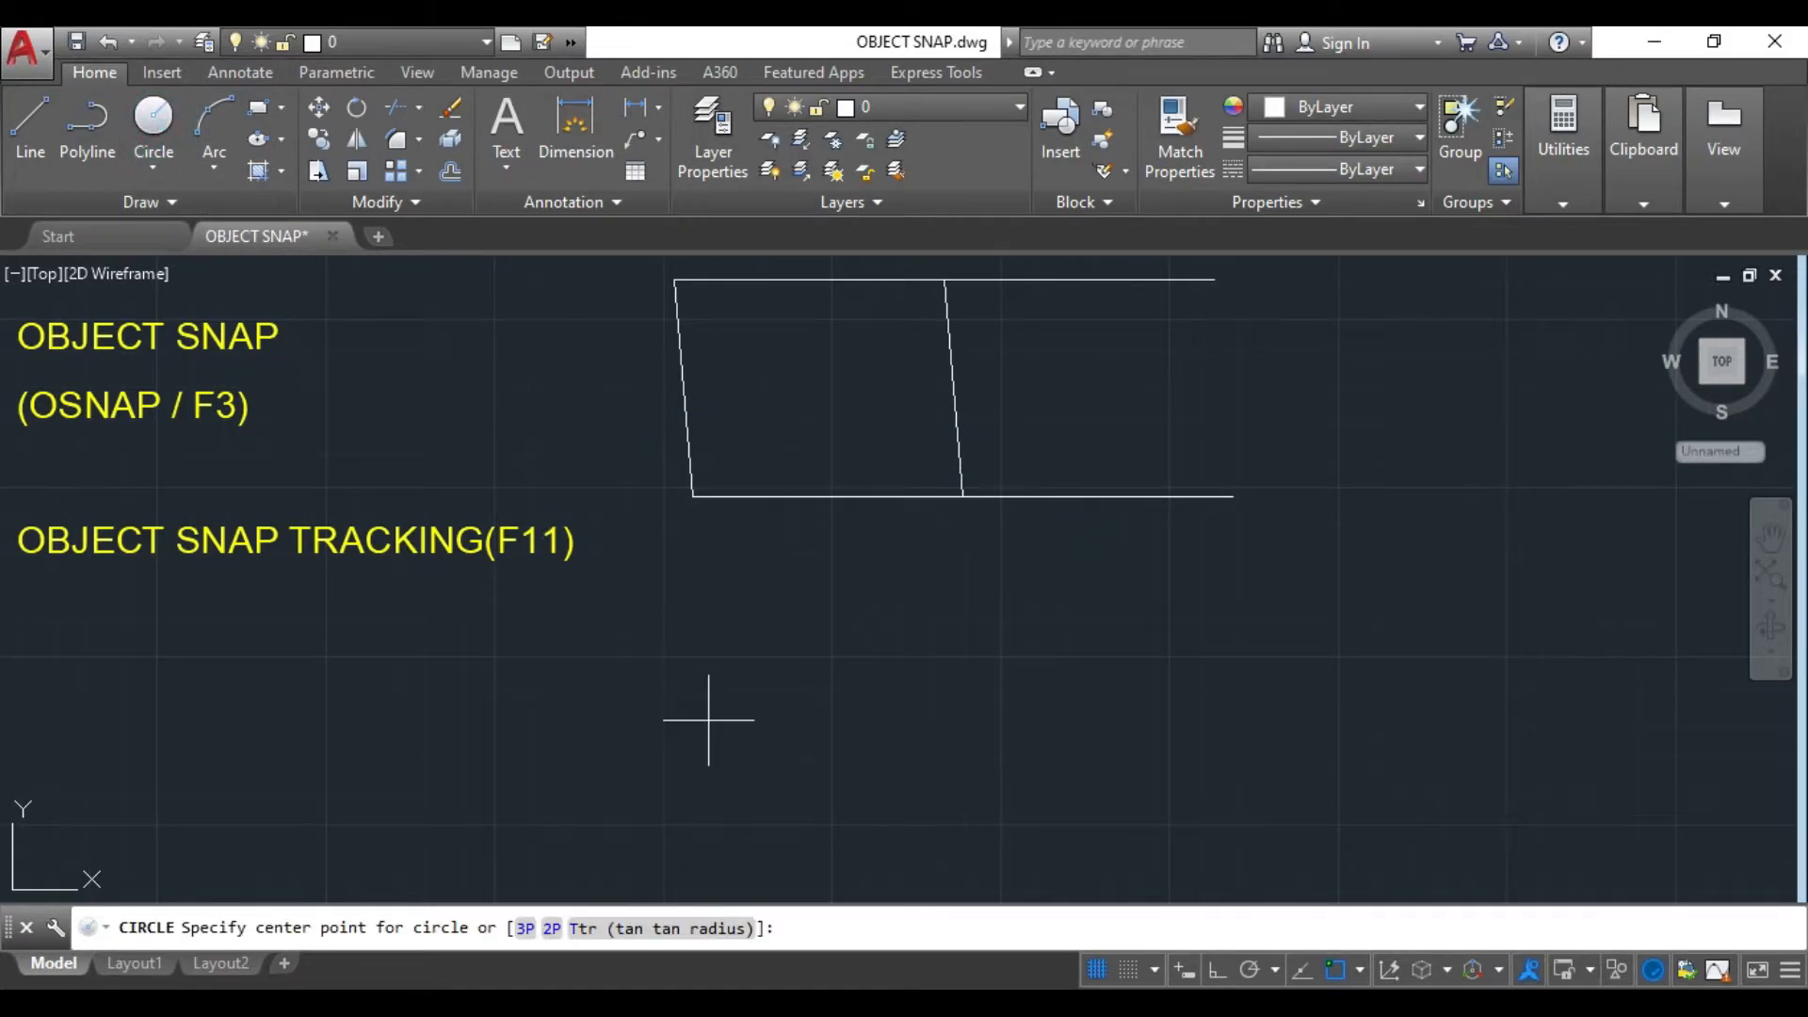
click(818, 808)
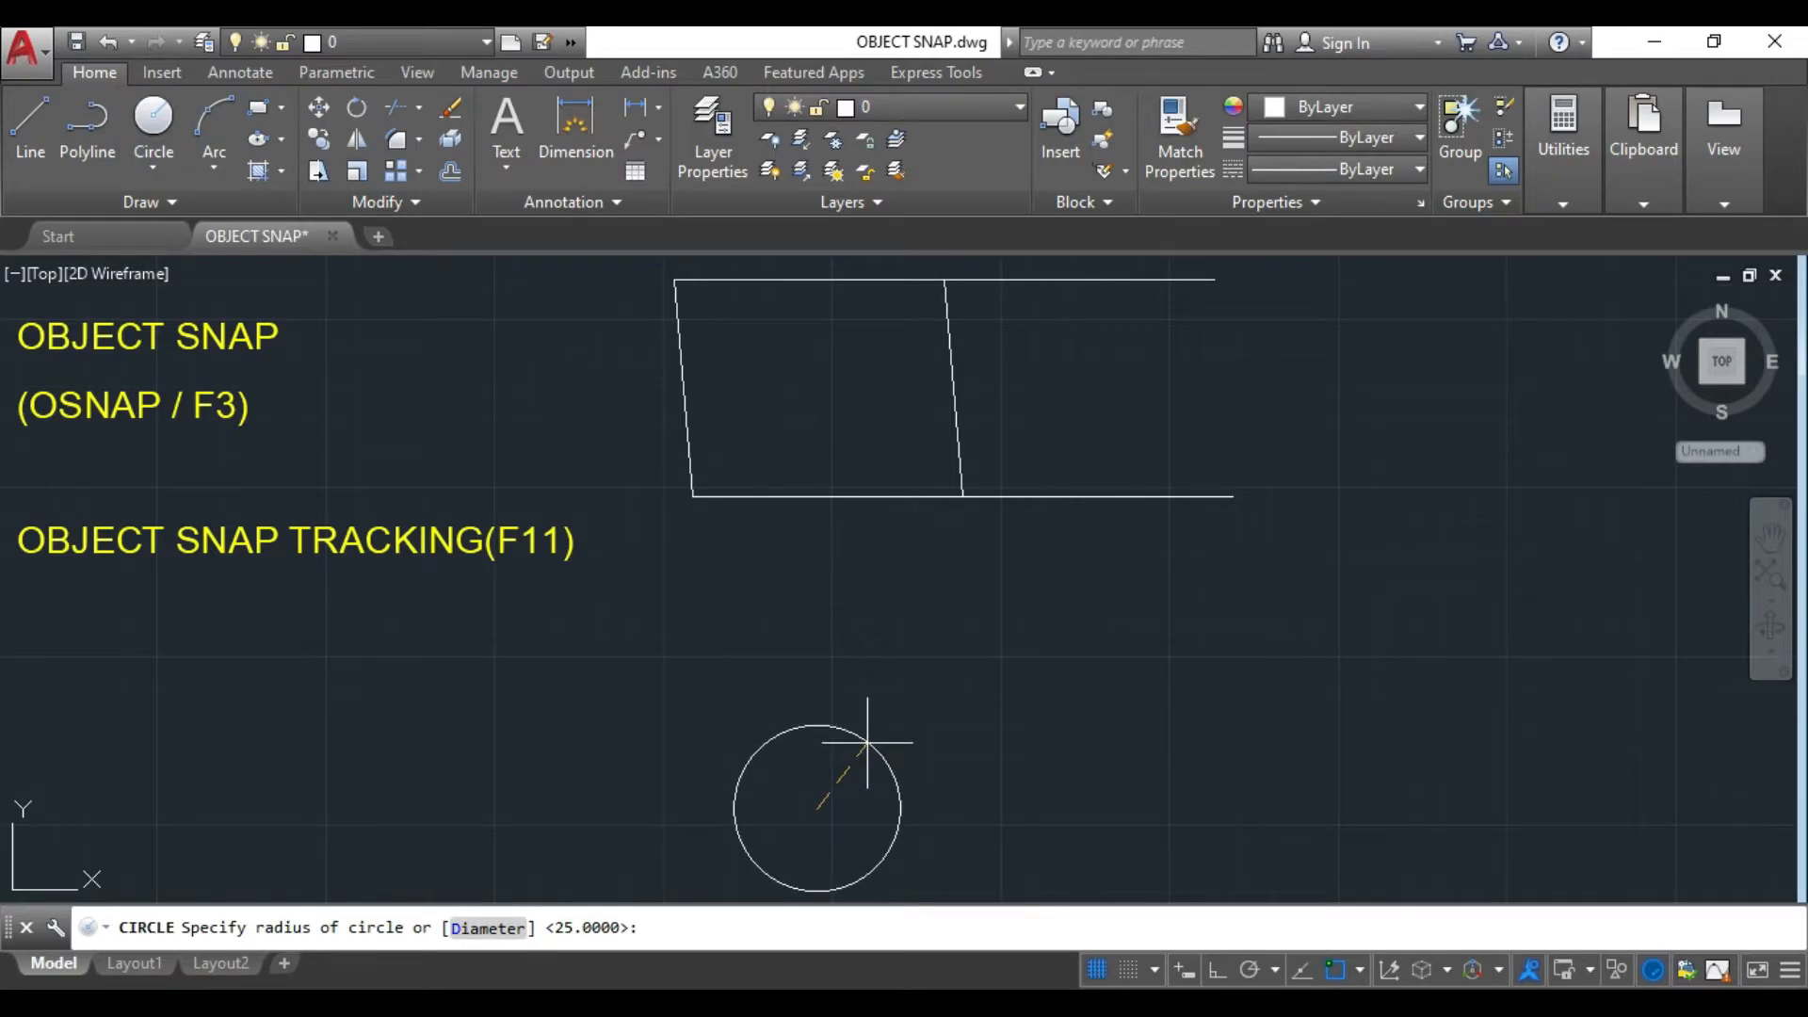
key(Return)
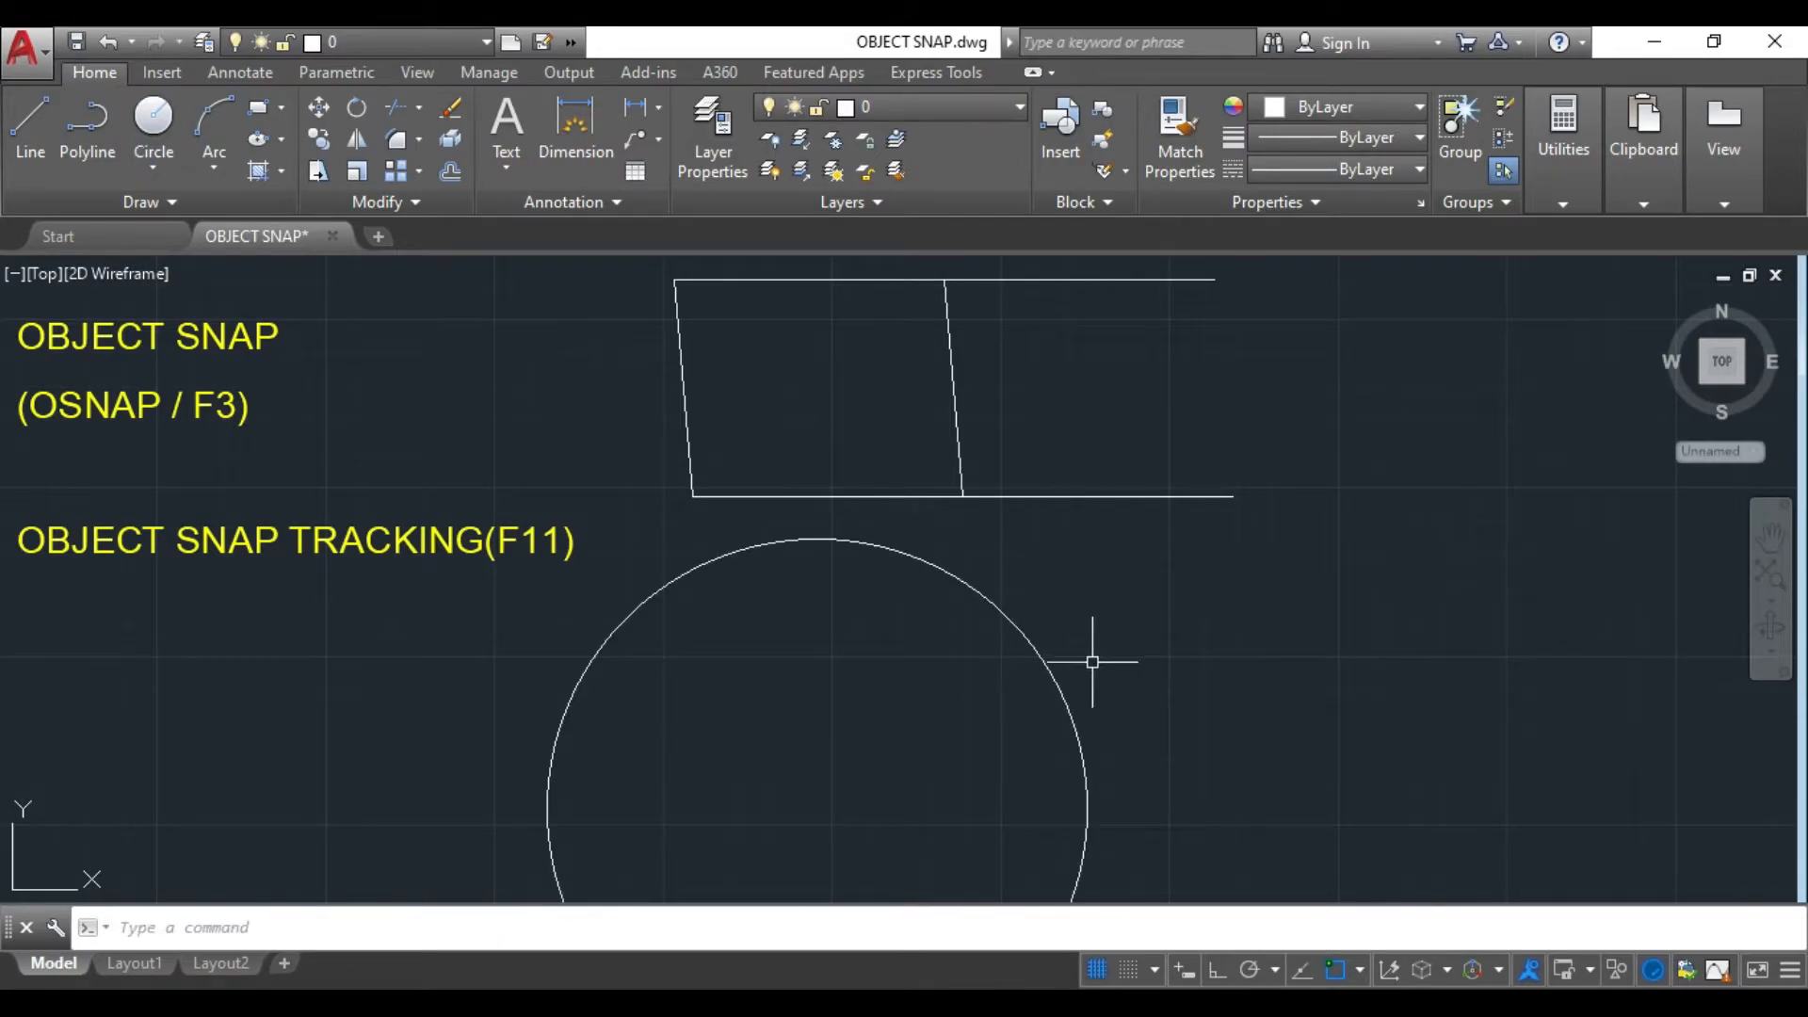
mouse_move(1142, 698)
middle_down()
mouse_move(1115, 552)
mouse_move(942, 604)
middle_up()
scroll(1135, 553, down, 2)
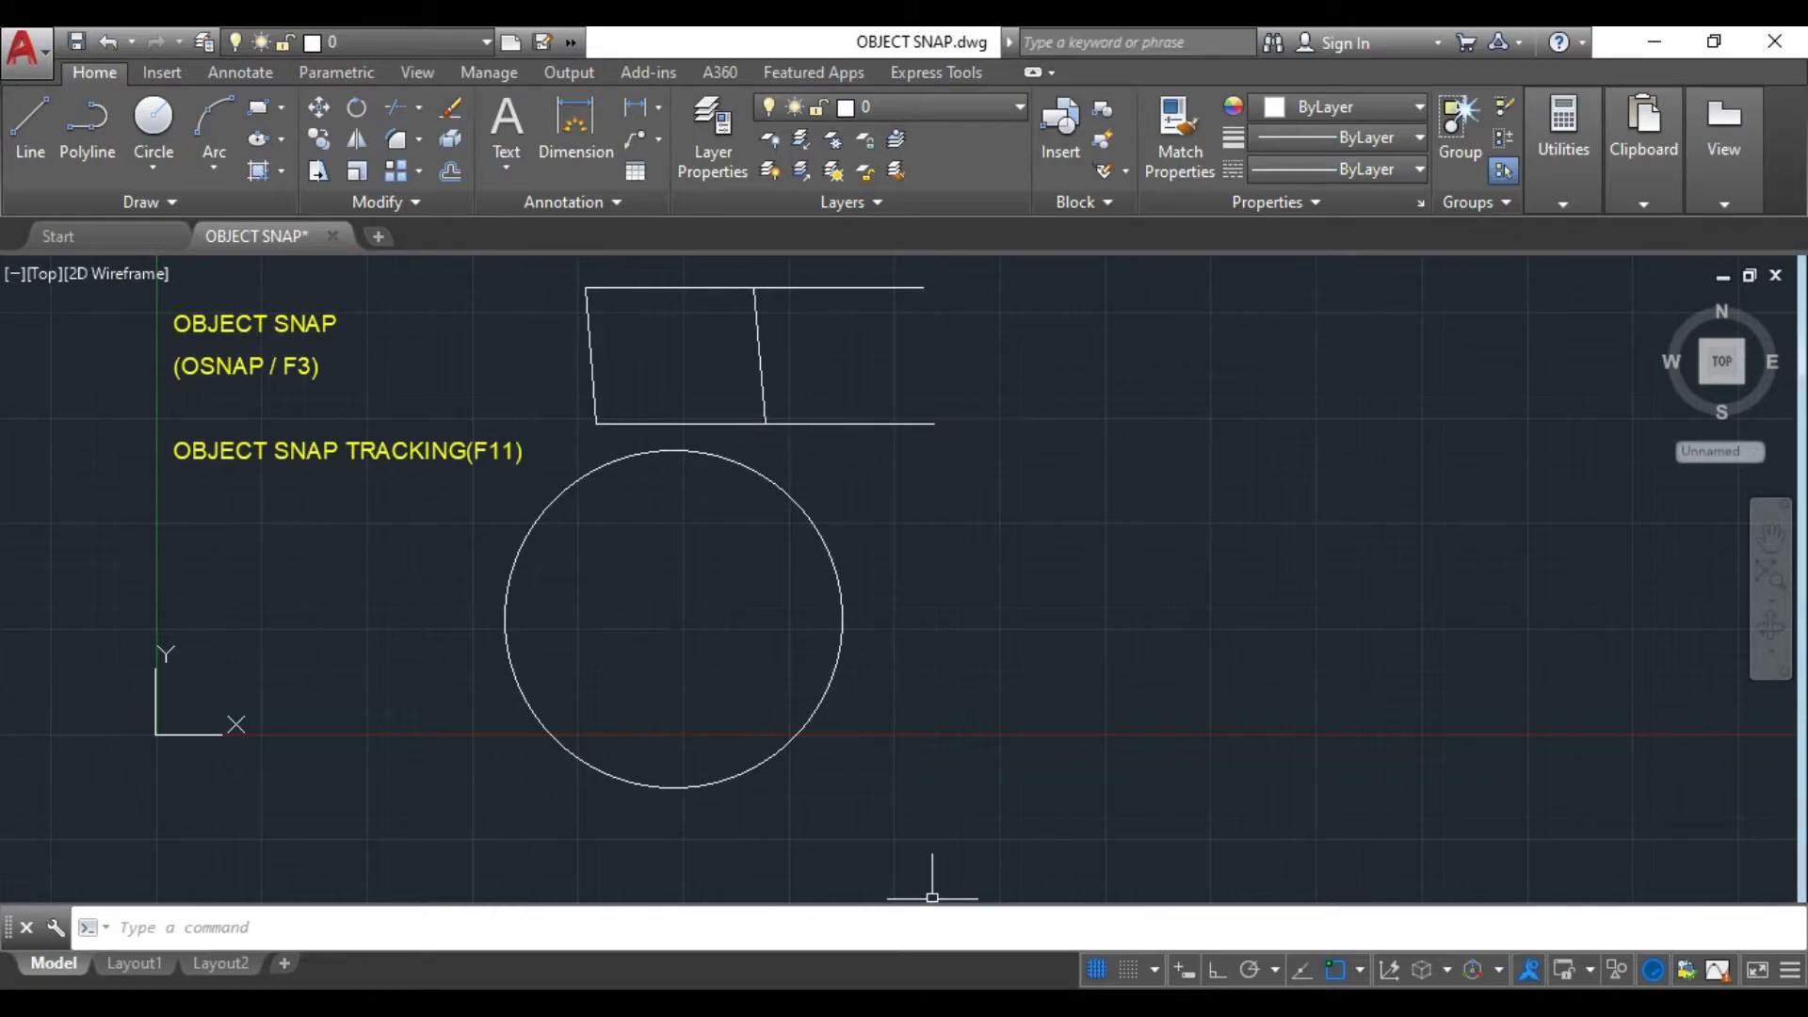
- Enable the Center object snap mode in addition to Endpoint and Midpoint
click(1275, 970)
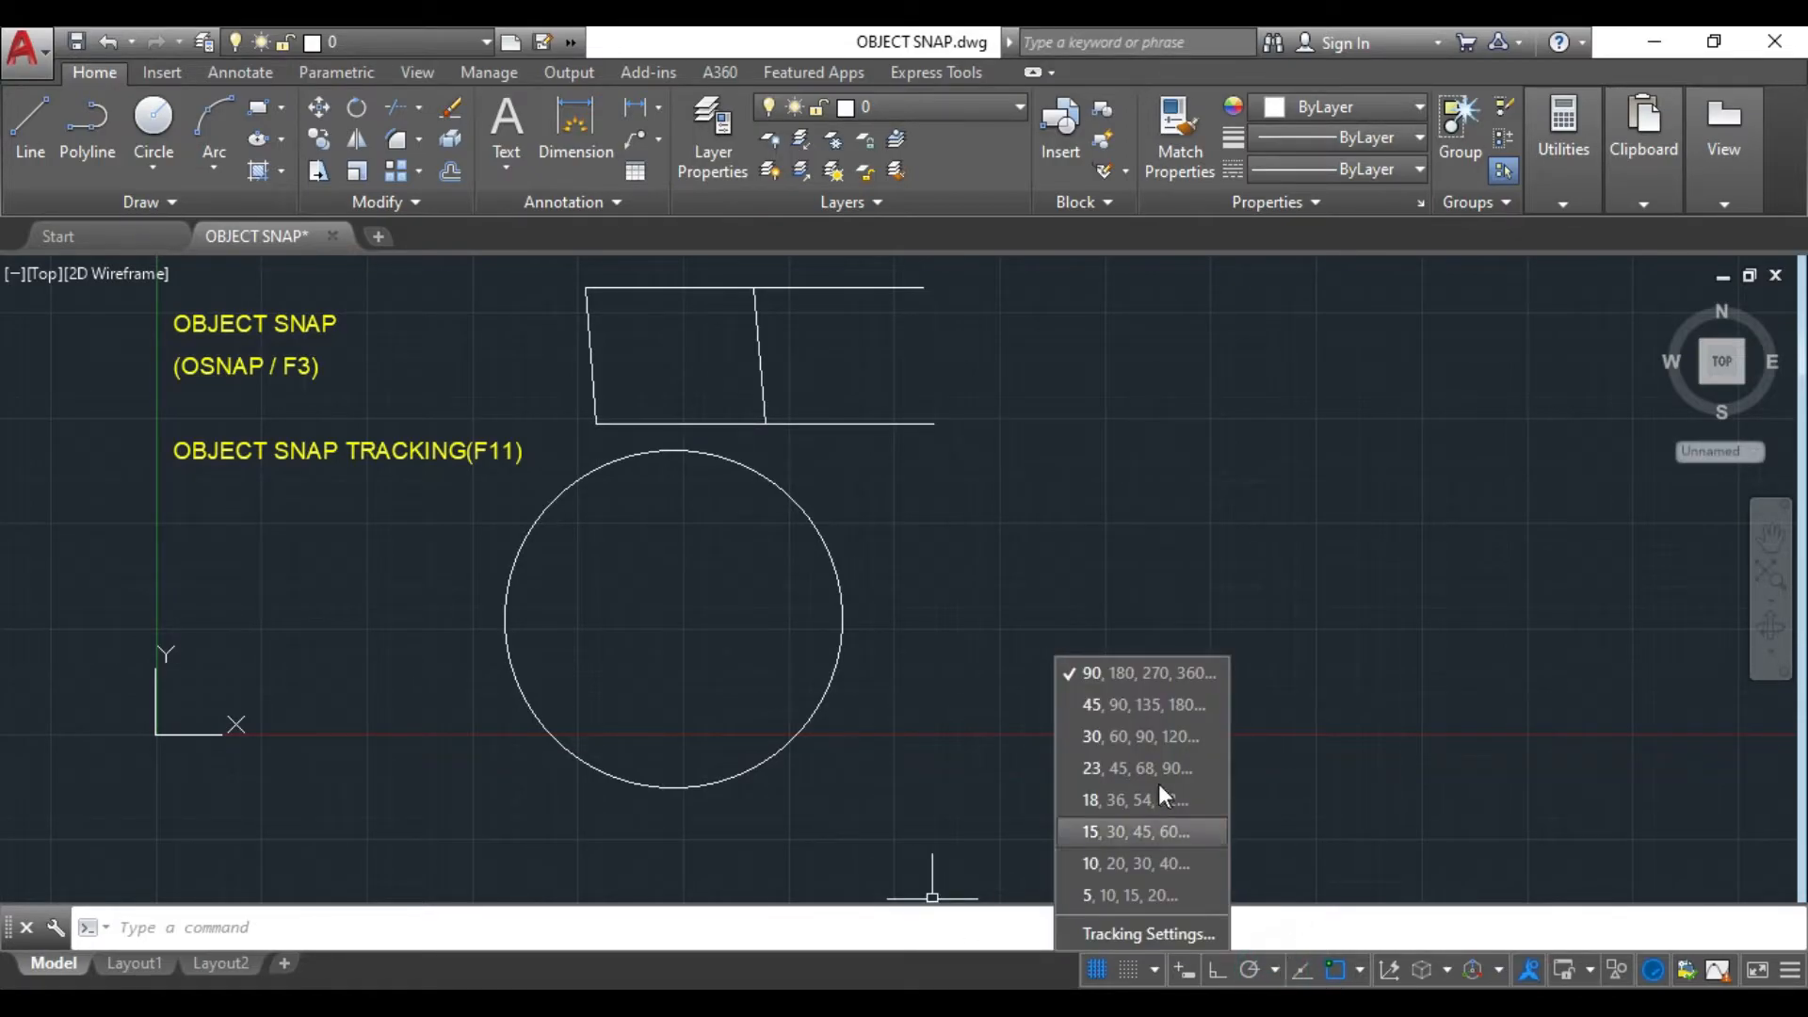
click(1362, 970)
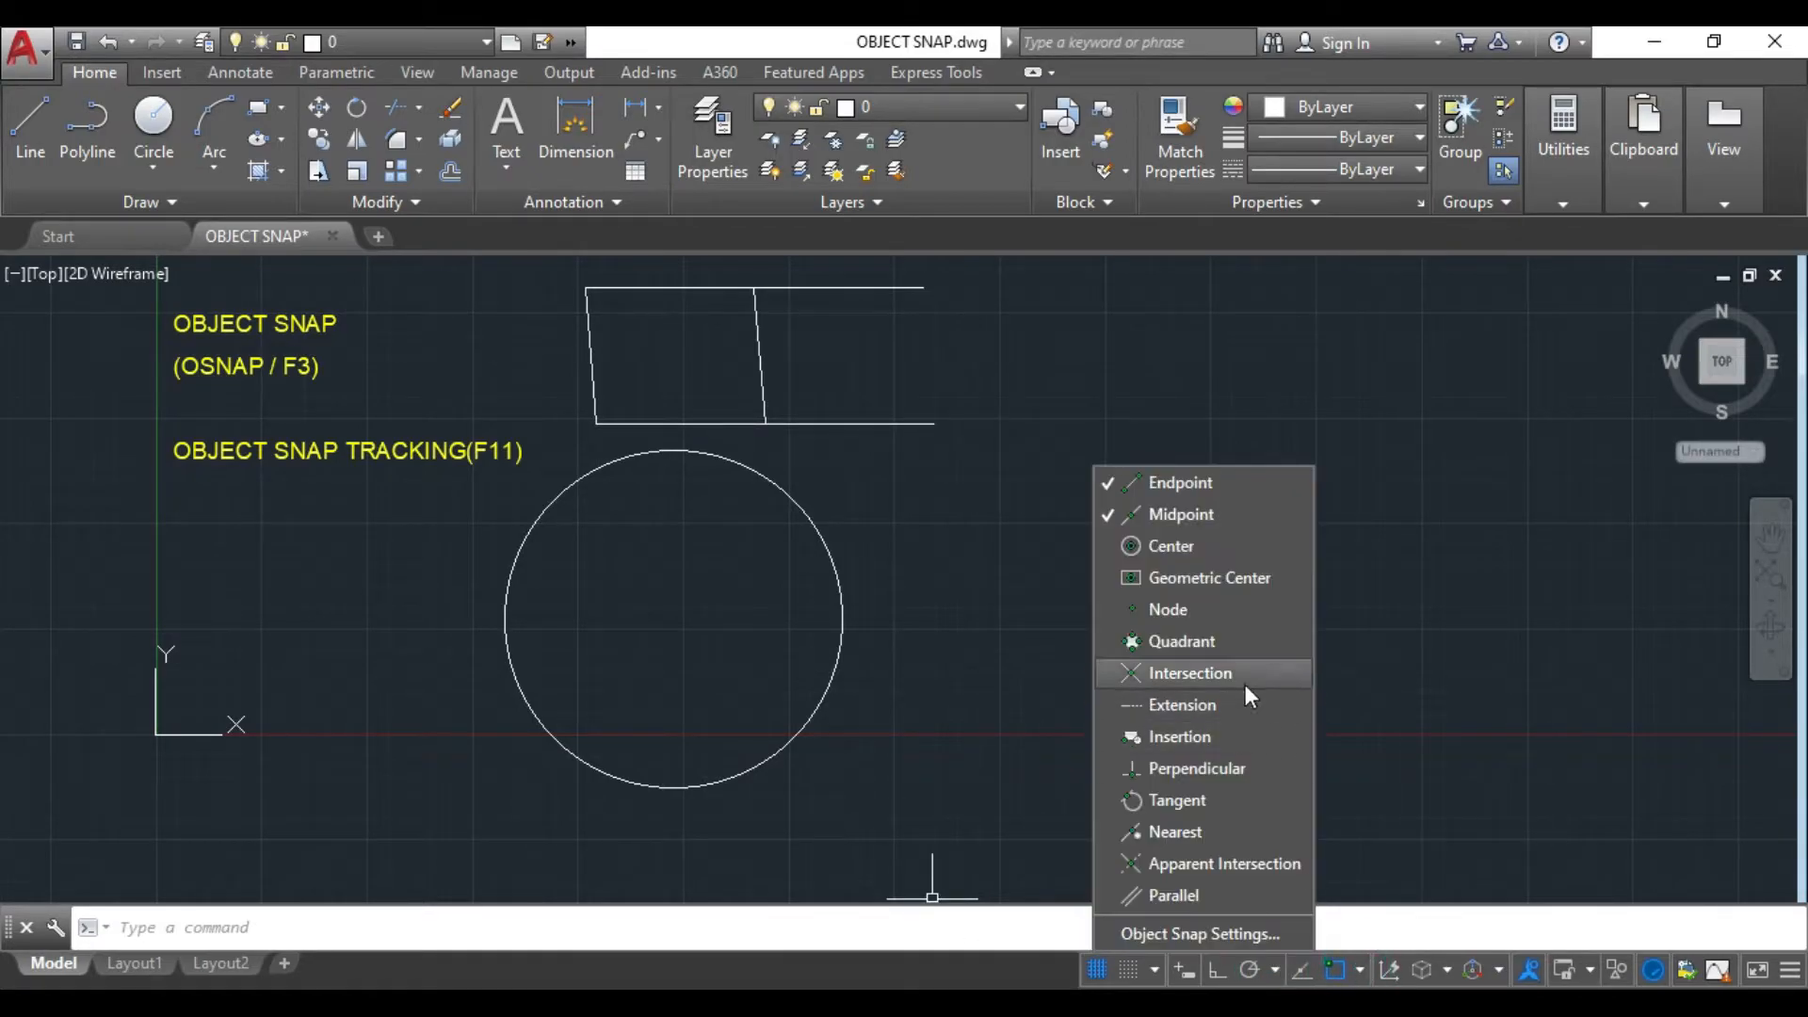
click(1109, 548)
click(1061, 546)
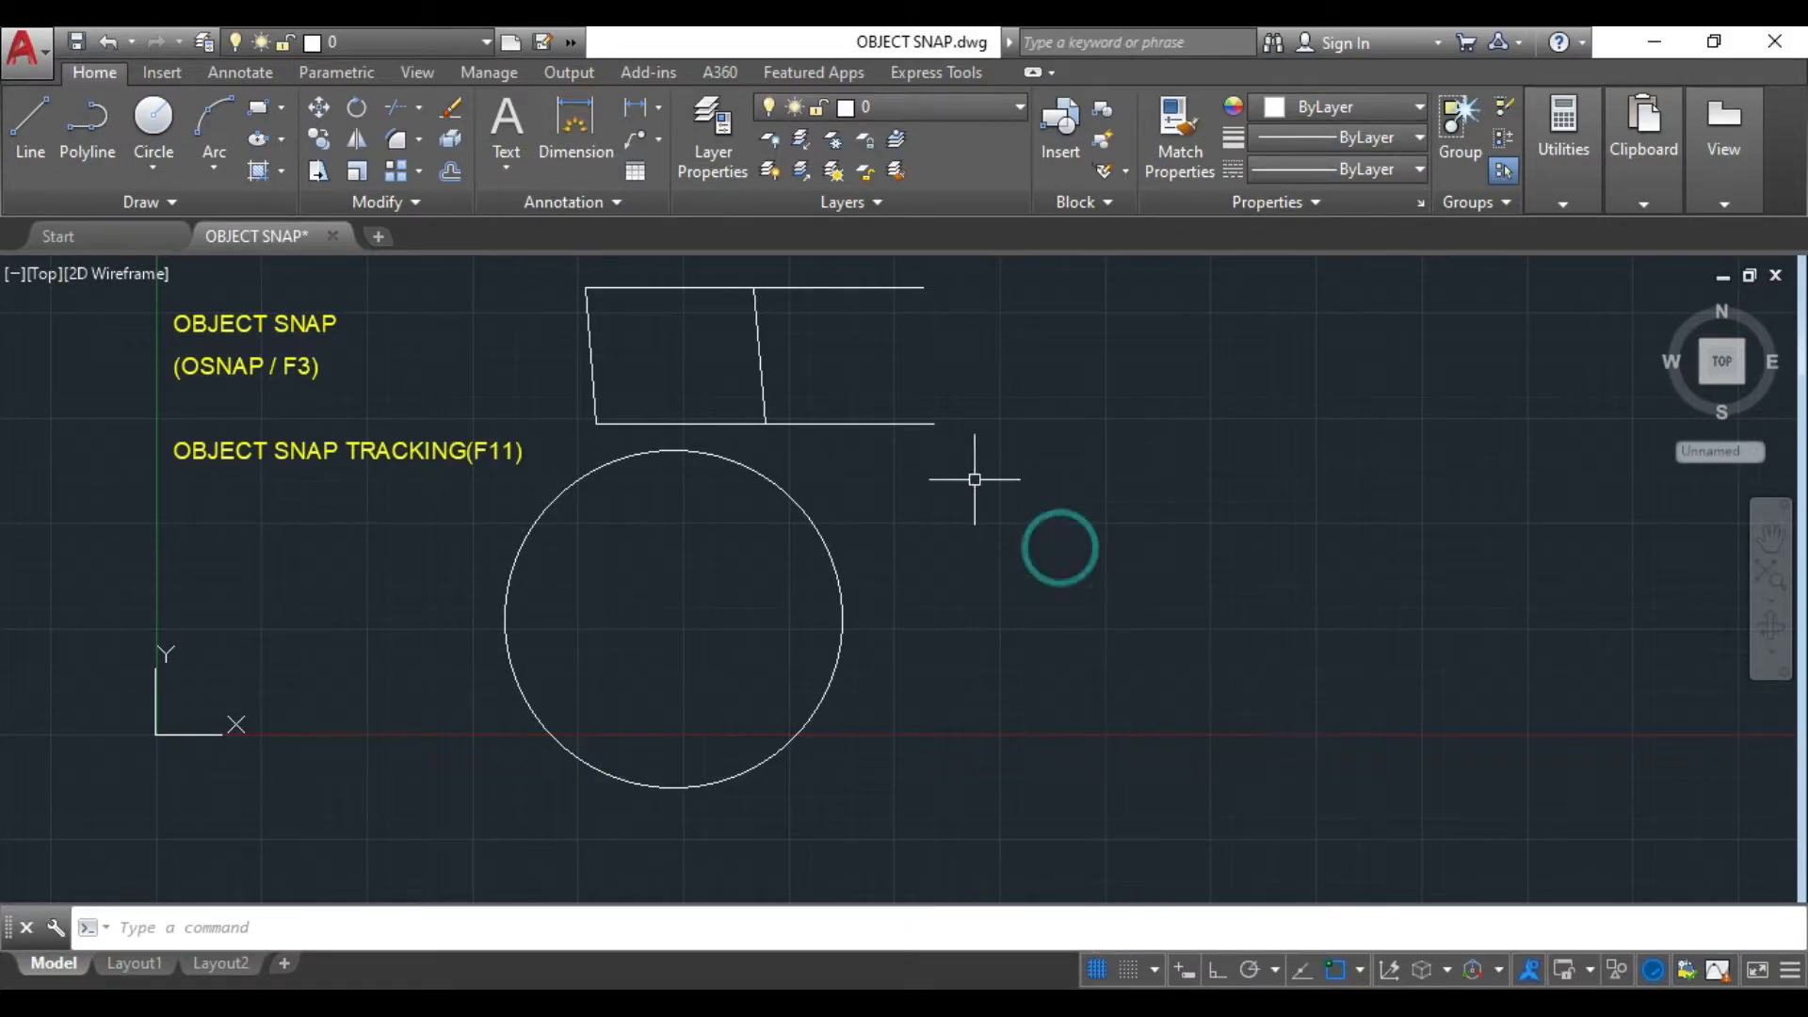
- Draw a line from the lower horizontal line's right endpoint to the circle's center using Center snap
click(38, 133)
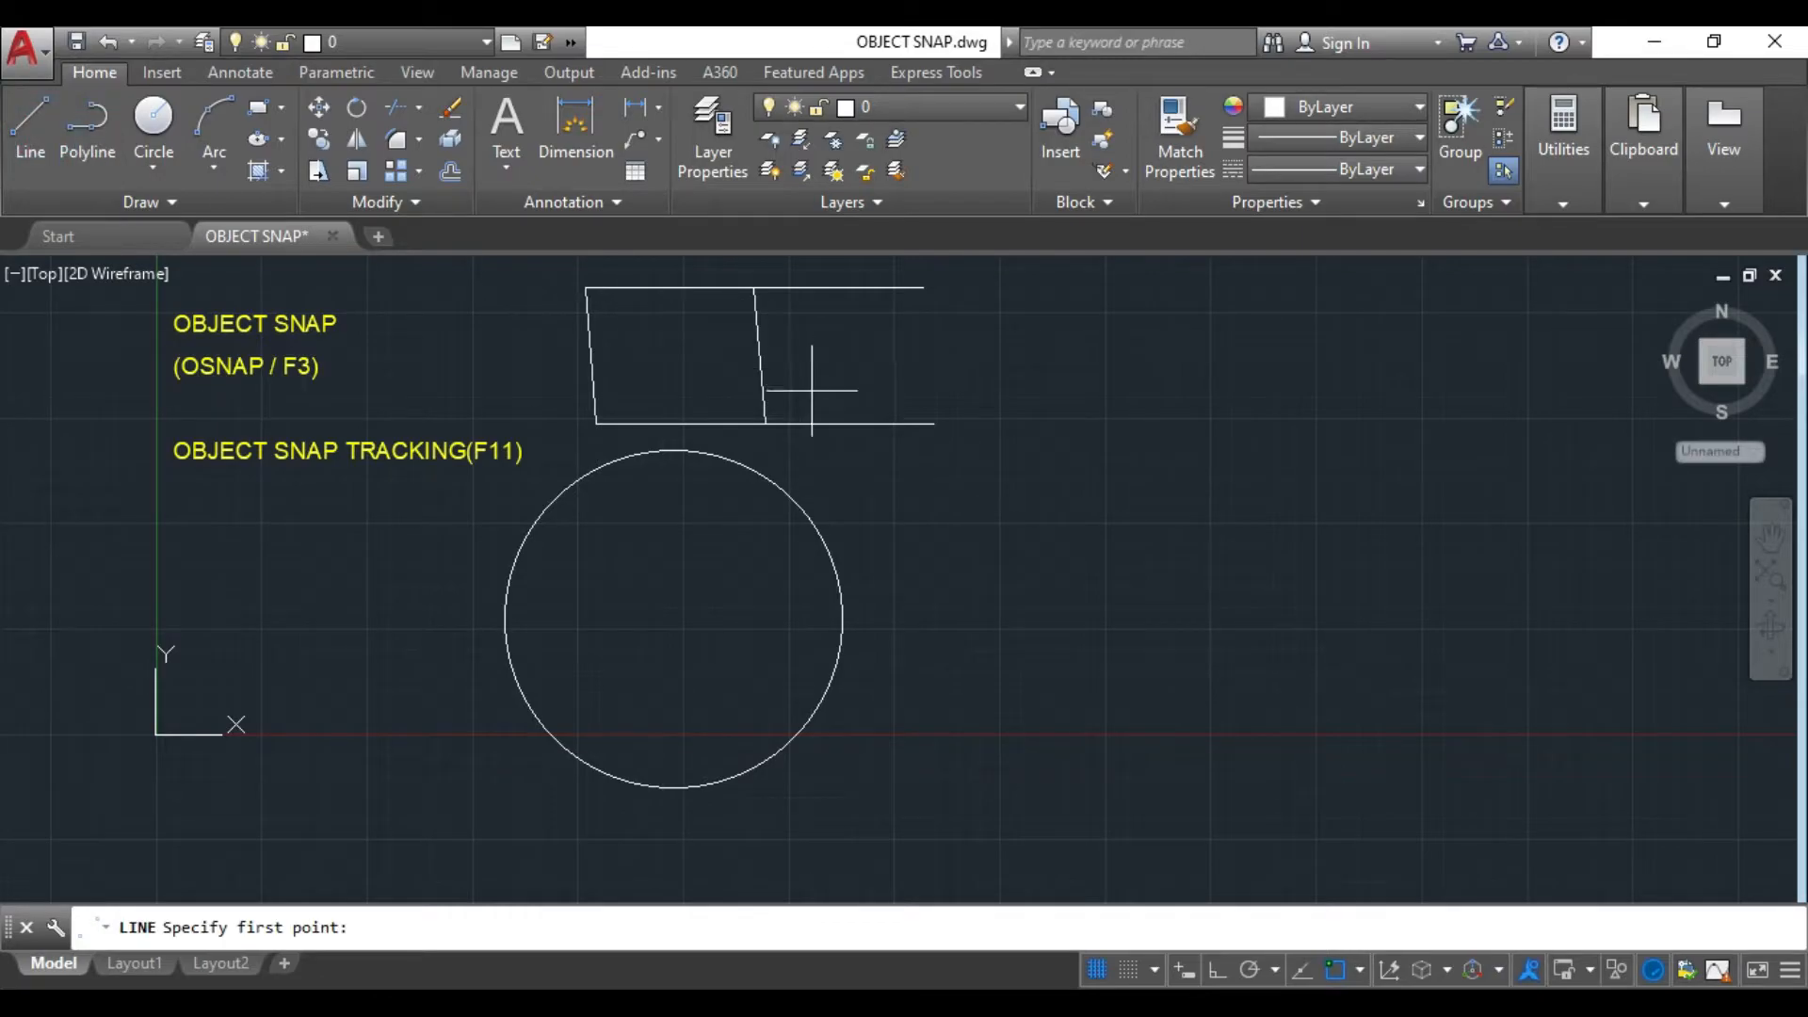
click(933, 424)
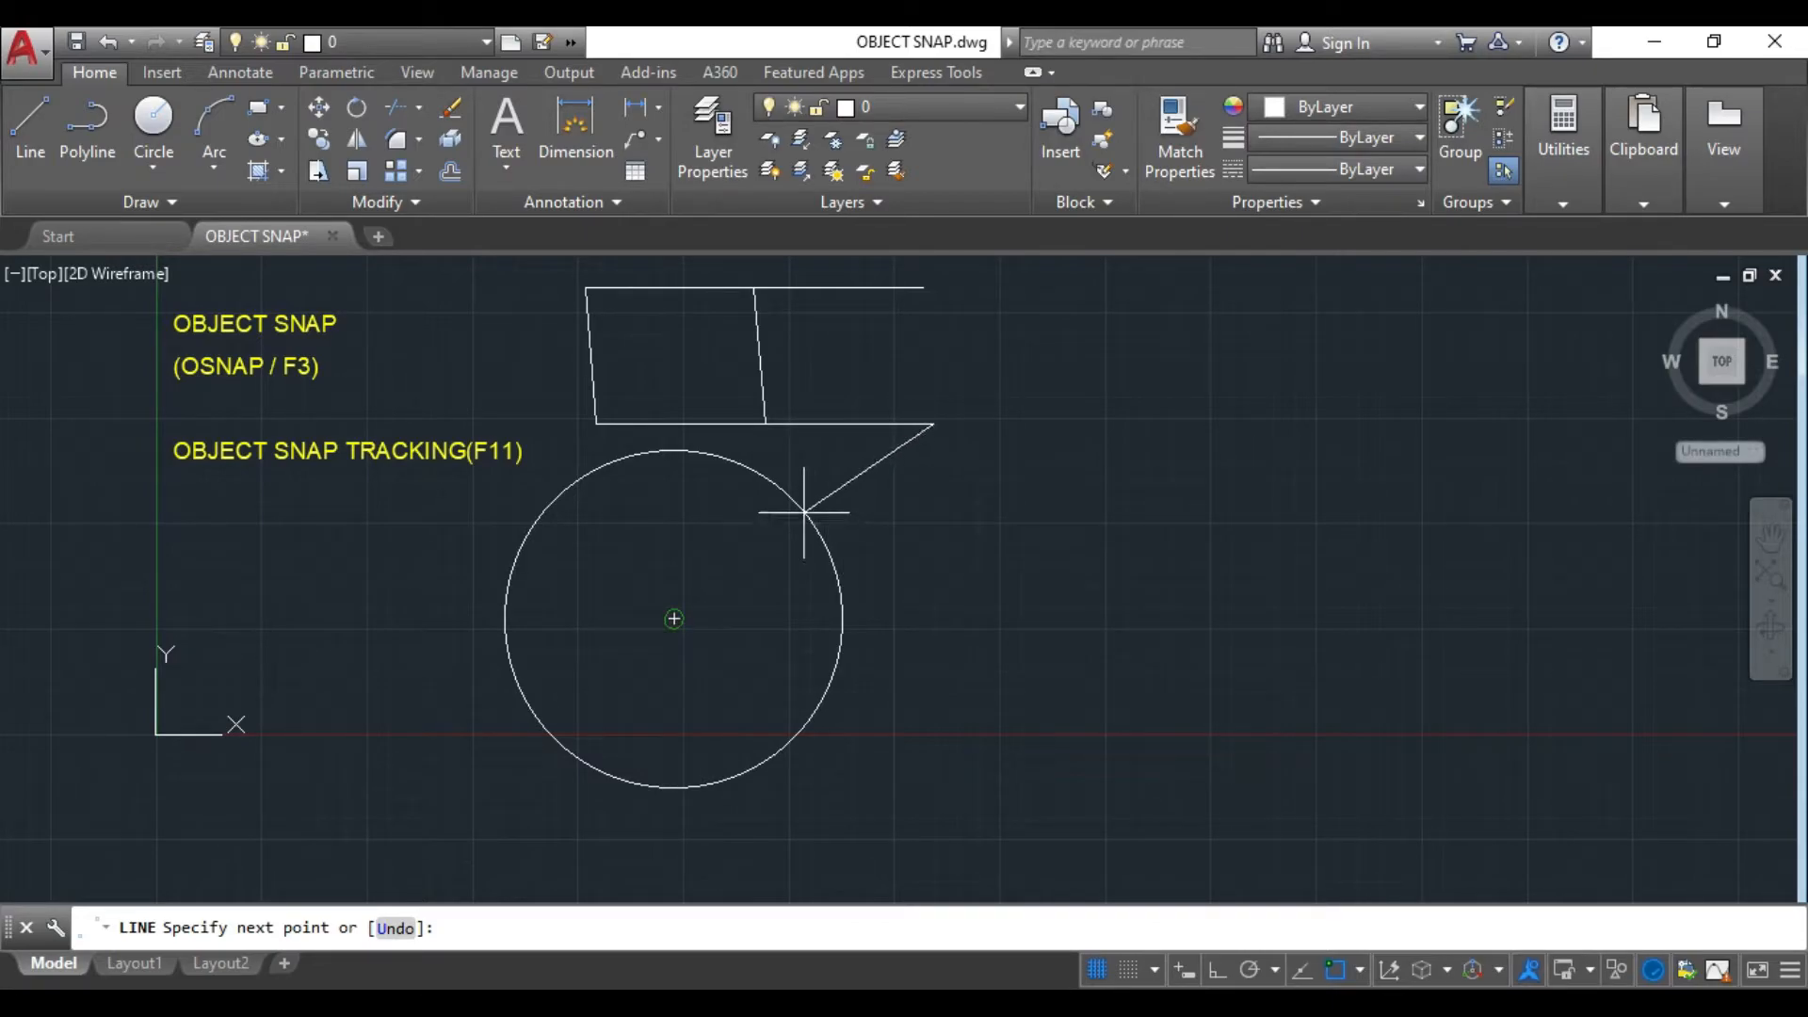
click(674, 619)
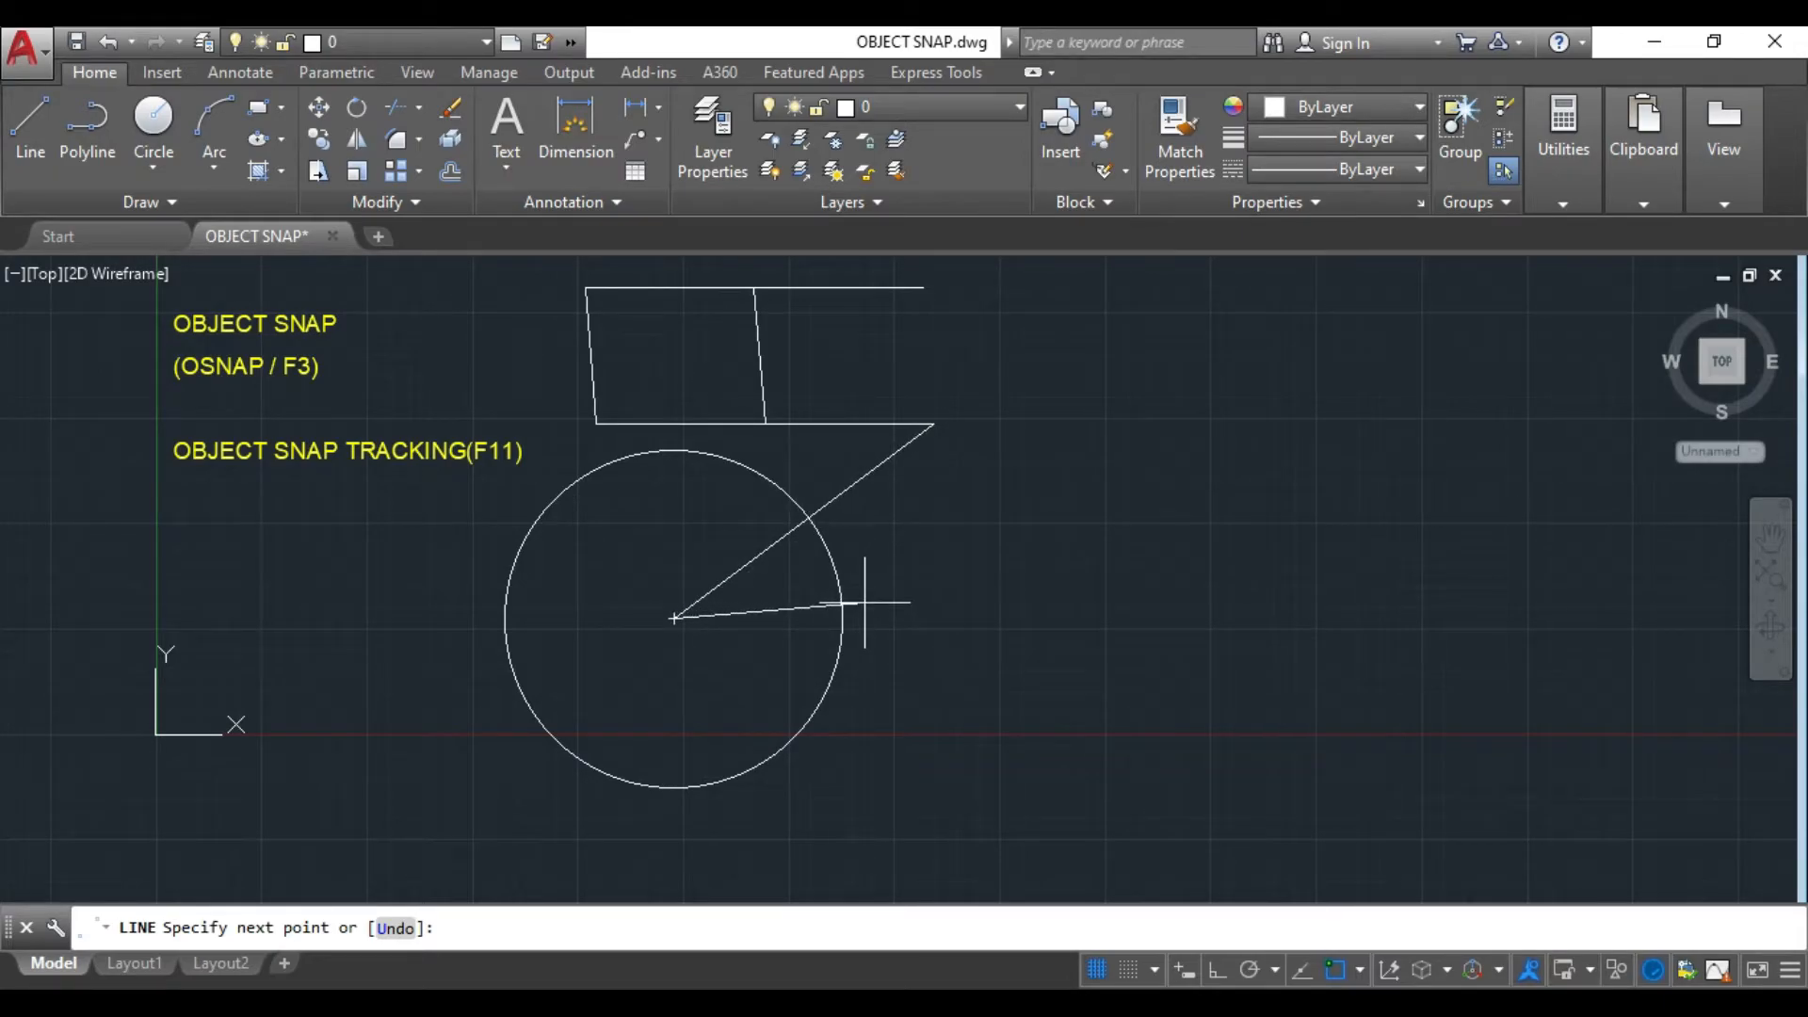
key(Return)
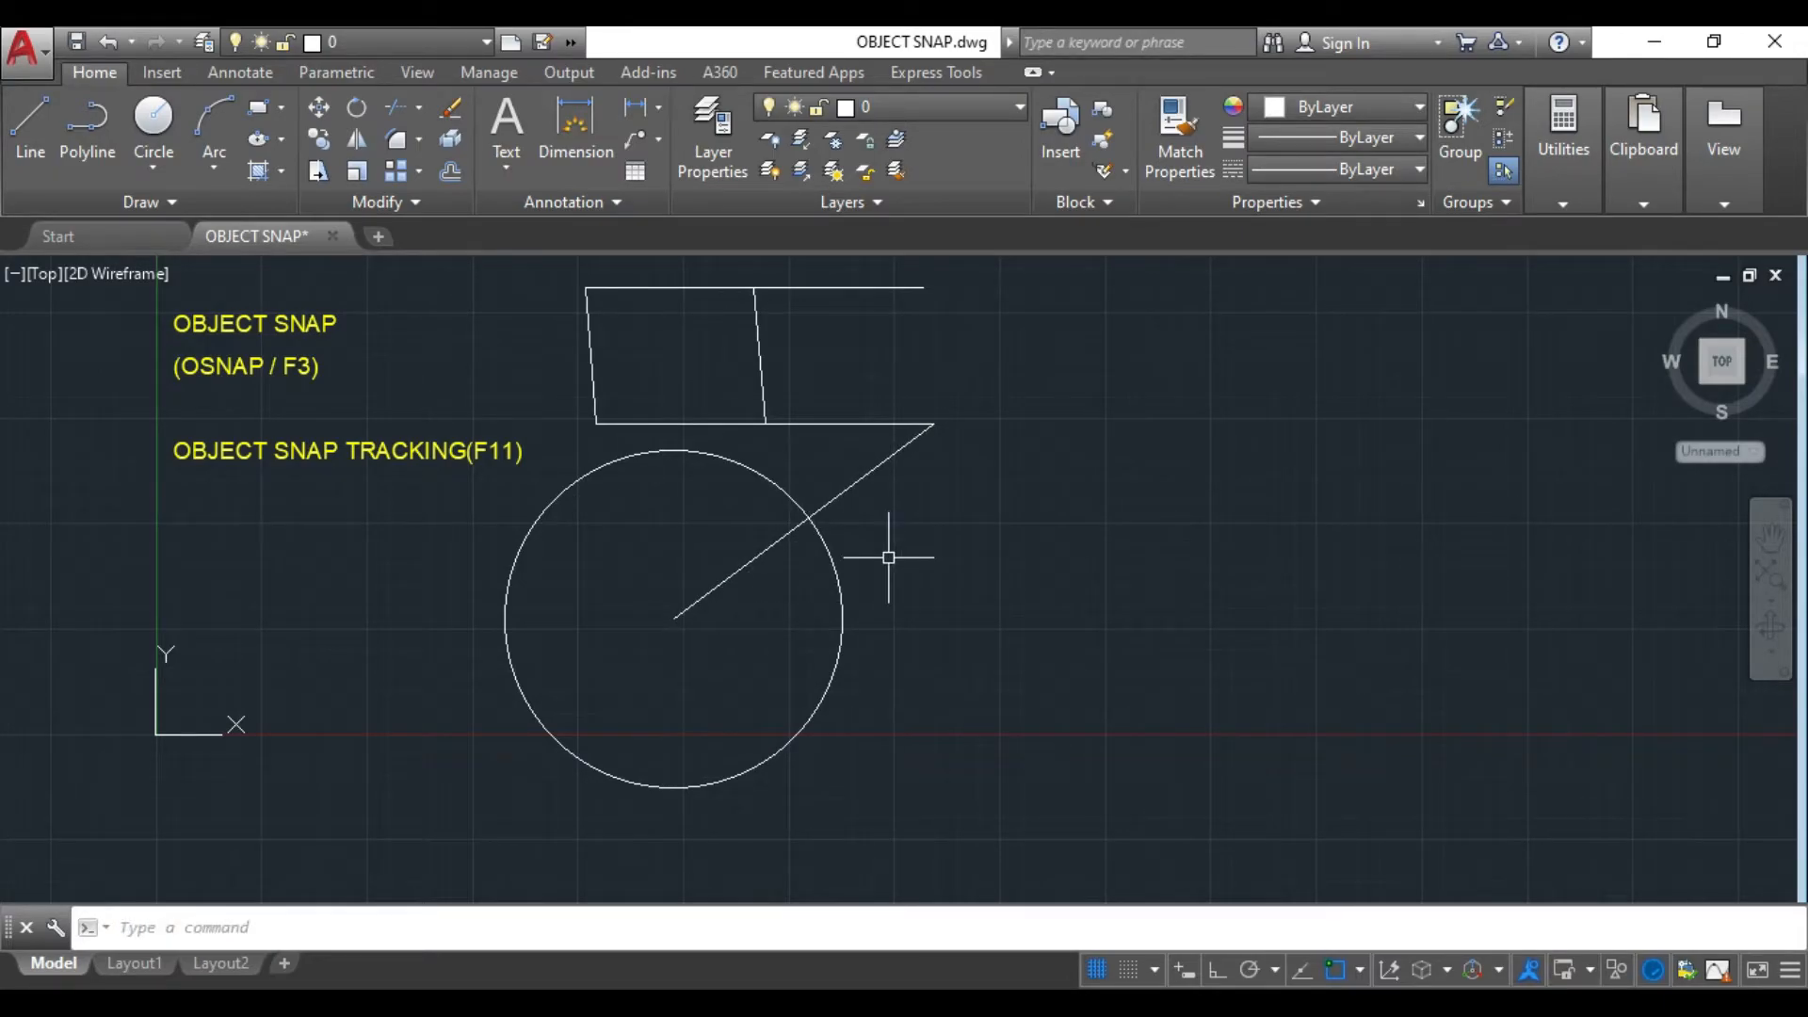
- Disable the Center object snap mode and enable Geometric Center instead
click(1360, 970)
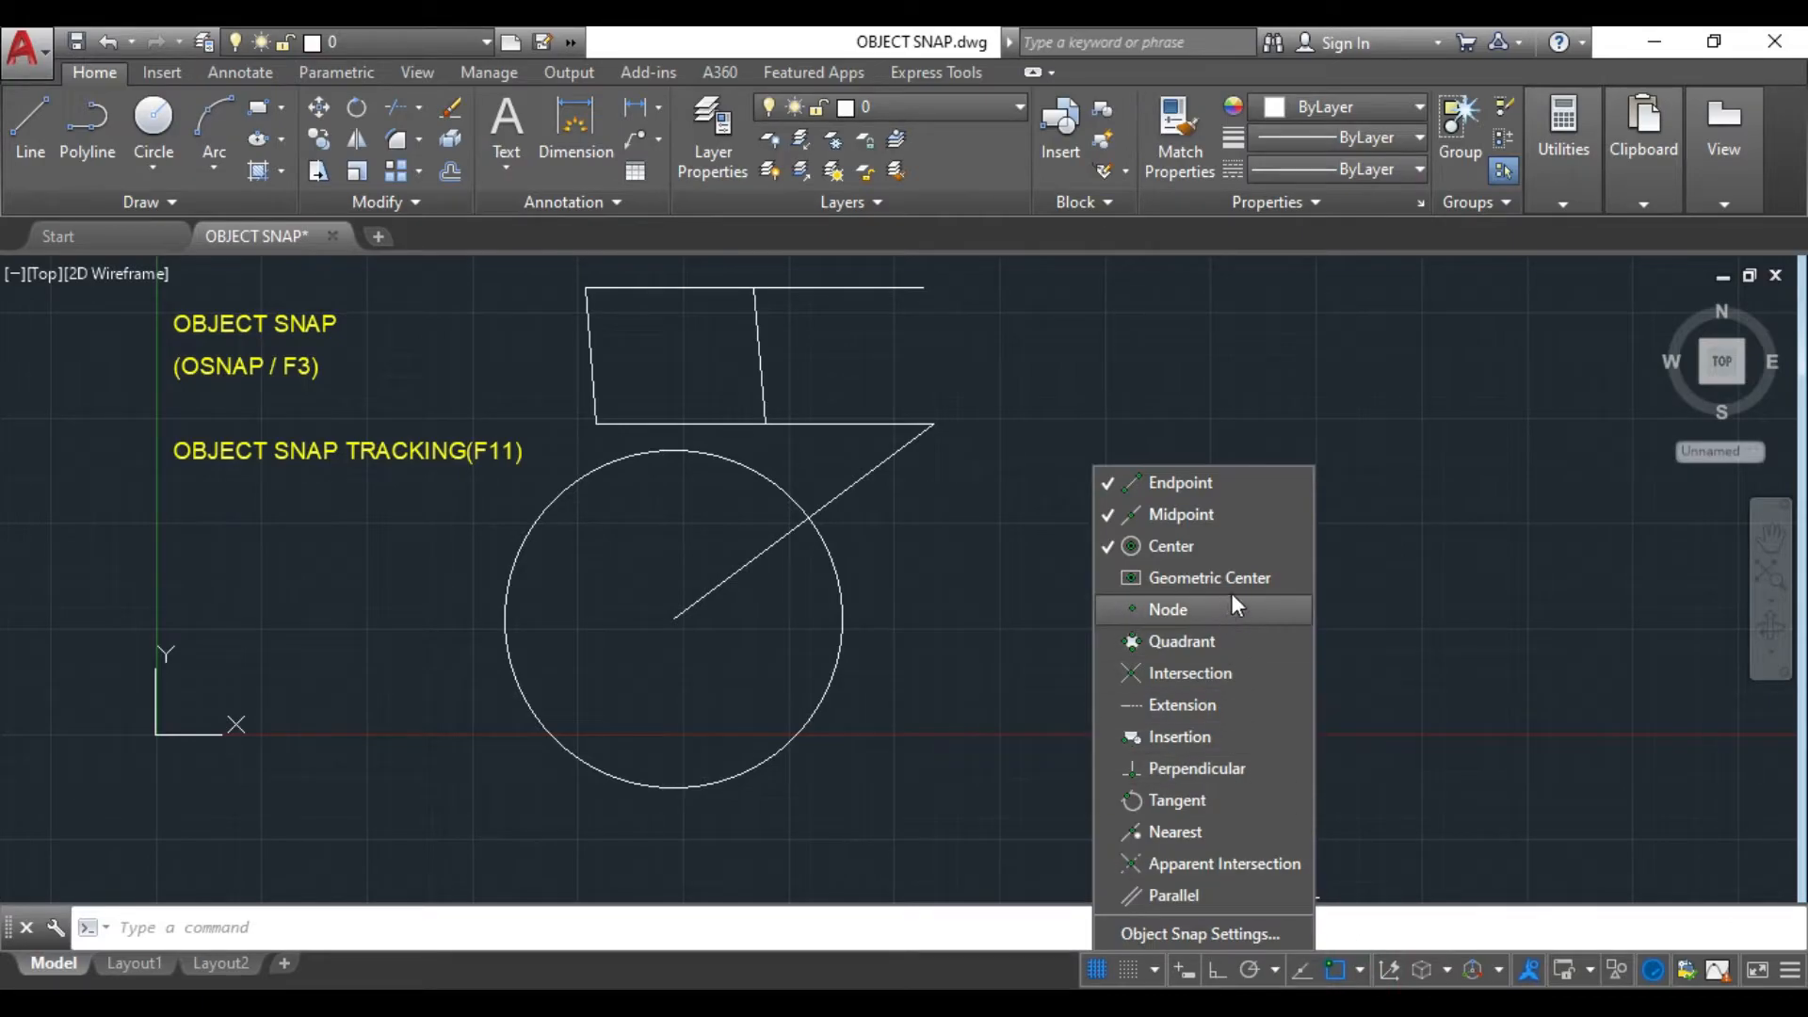
click(1108, 548)
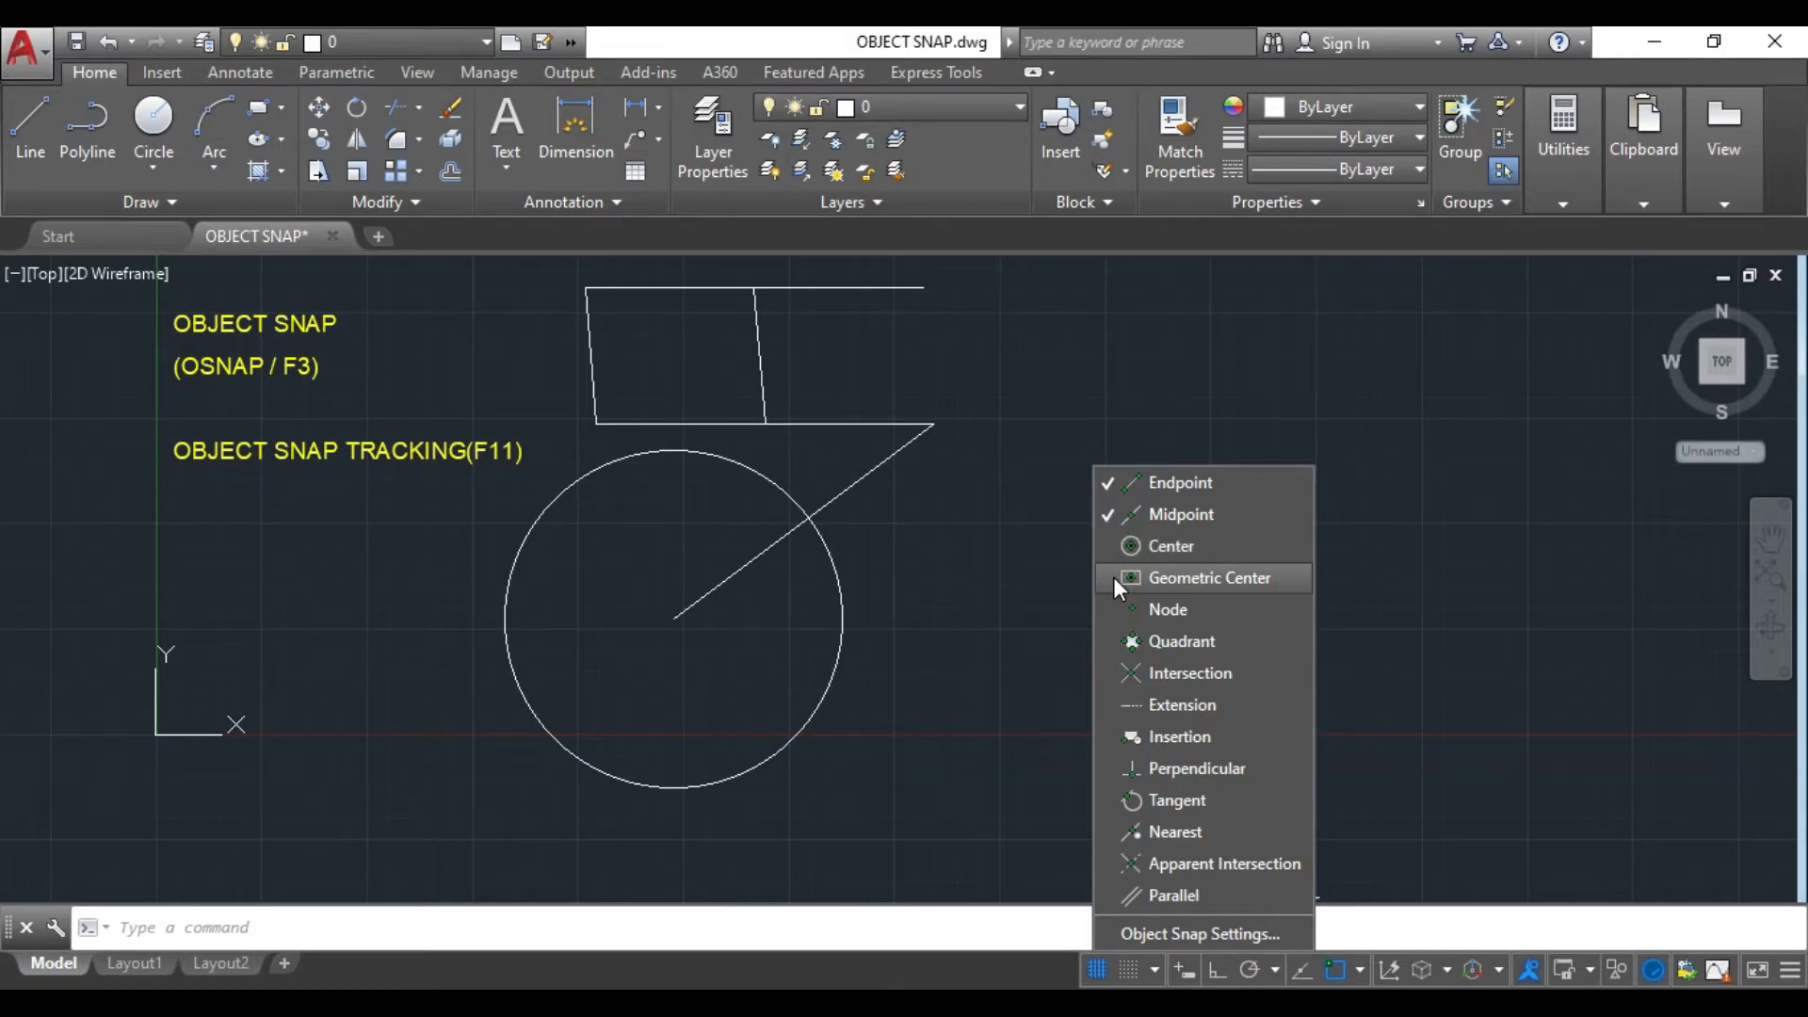
click(1111, 578)
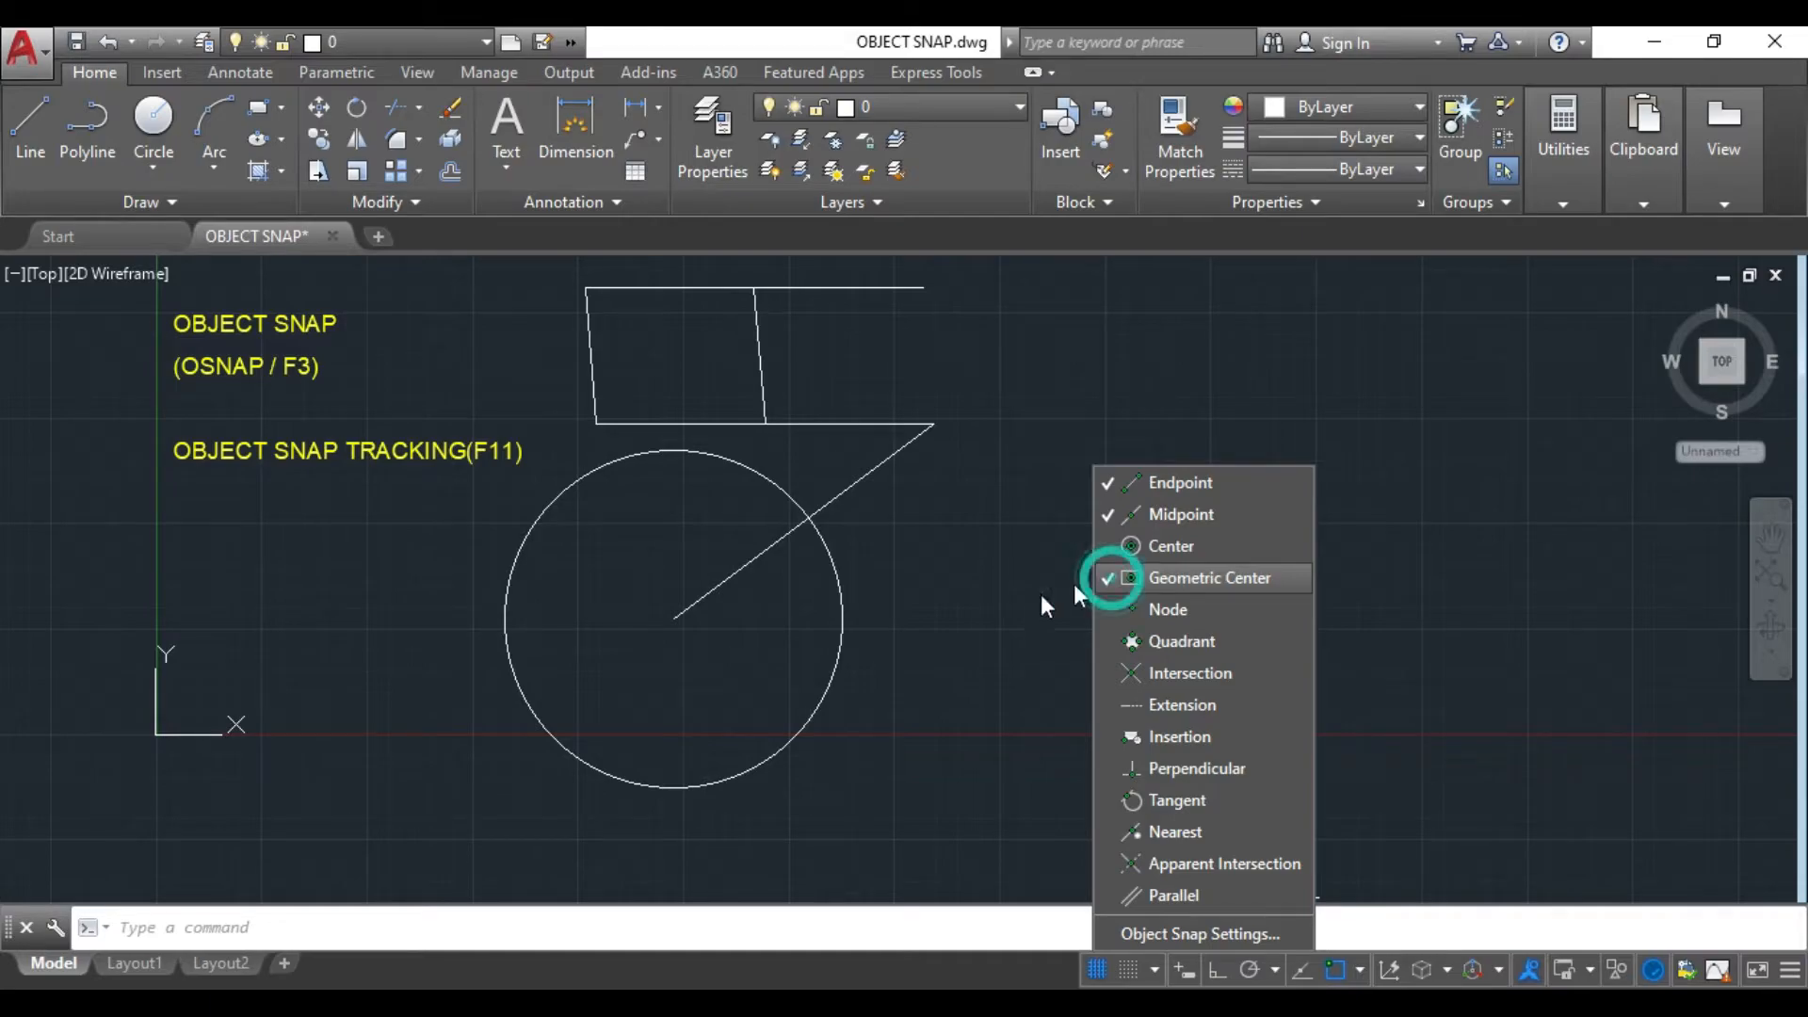
click(959, 619)
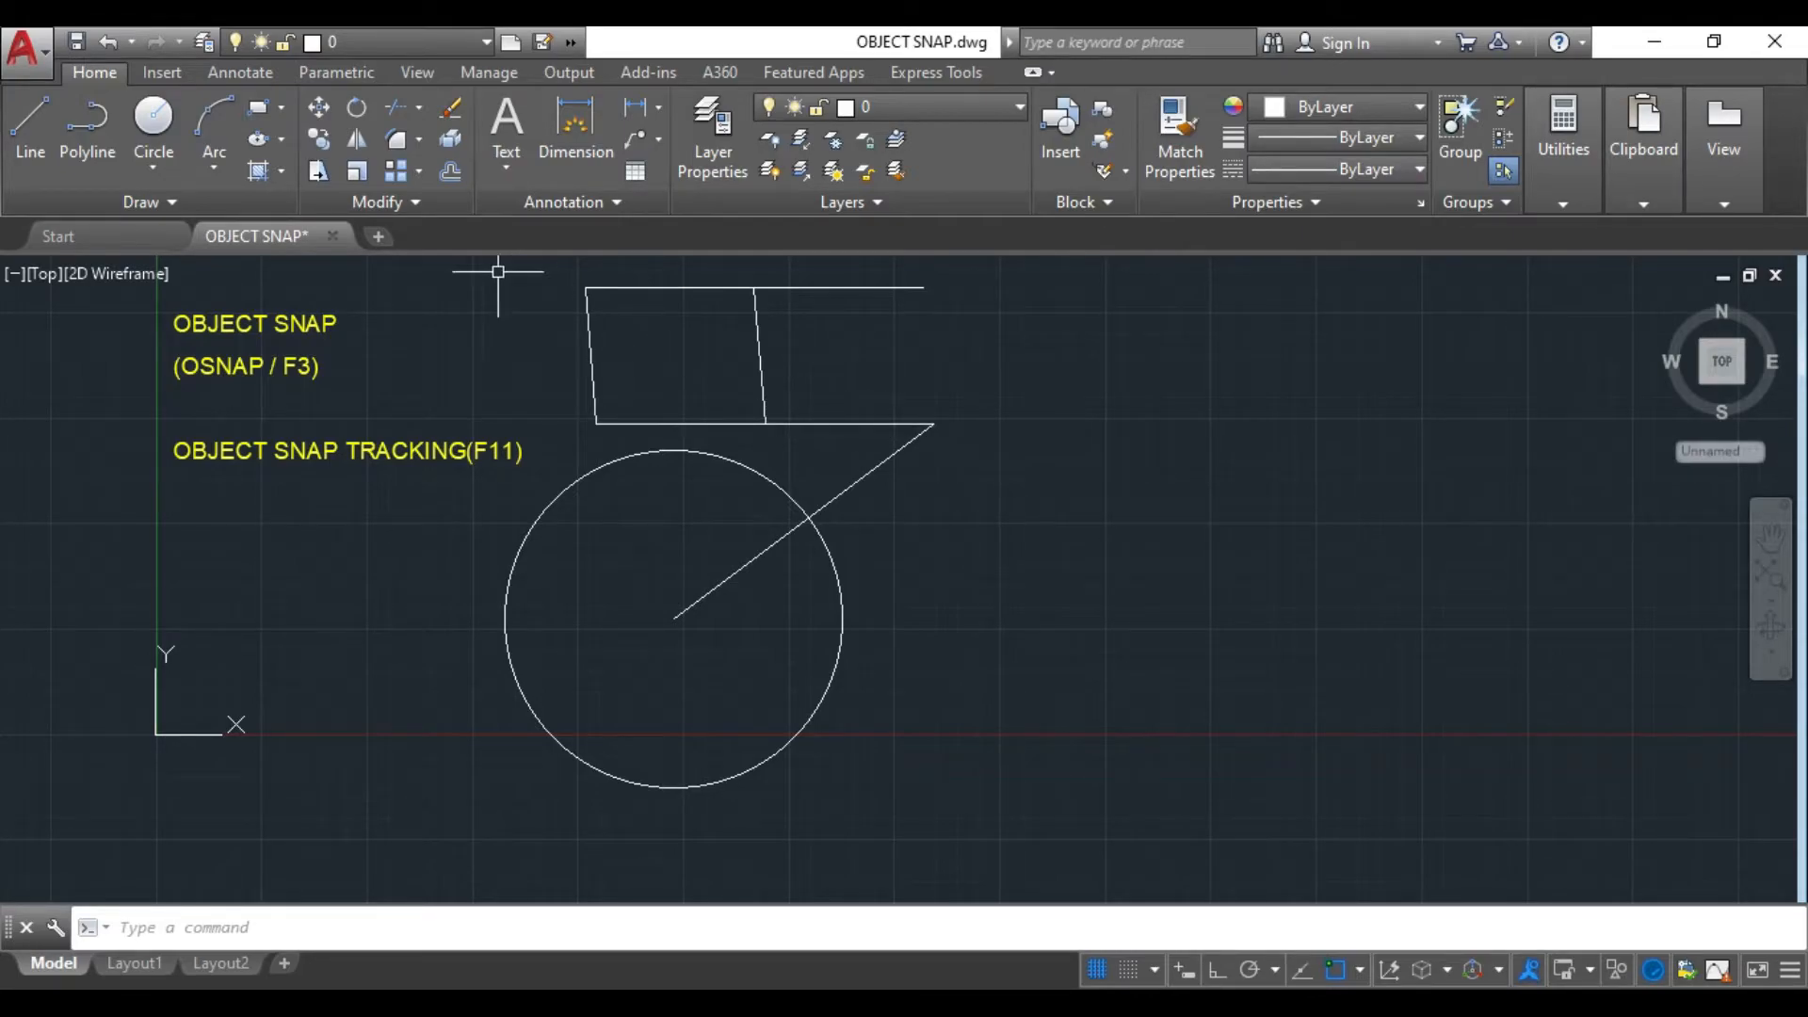
- Draw a five-sided polygon, inscribed in circle, in the empty area to the right of the circle
click(281, 105)
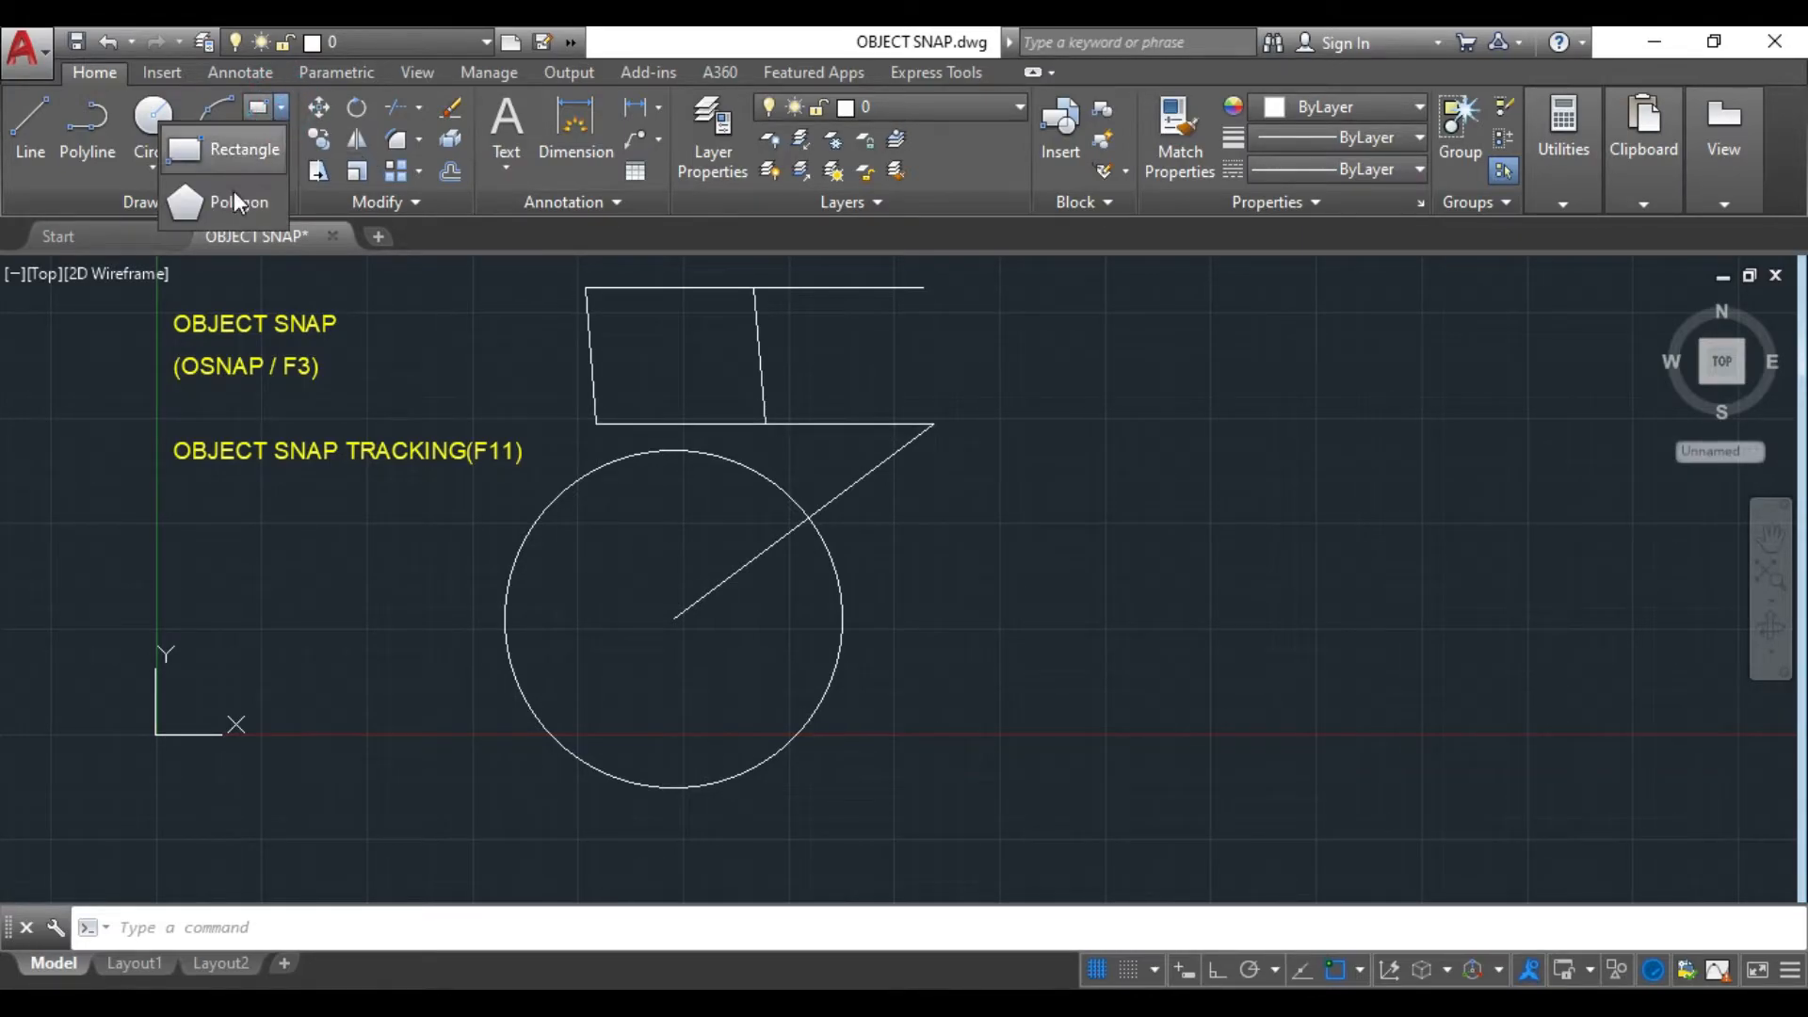
click(229, 200)
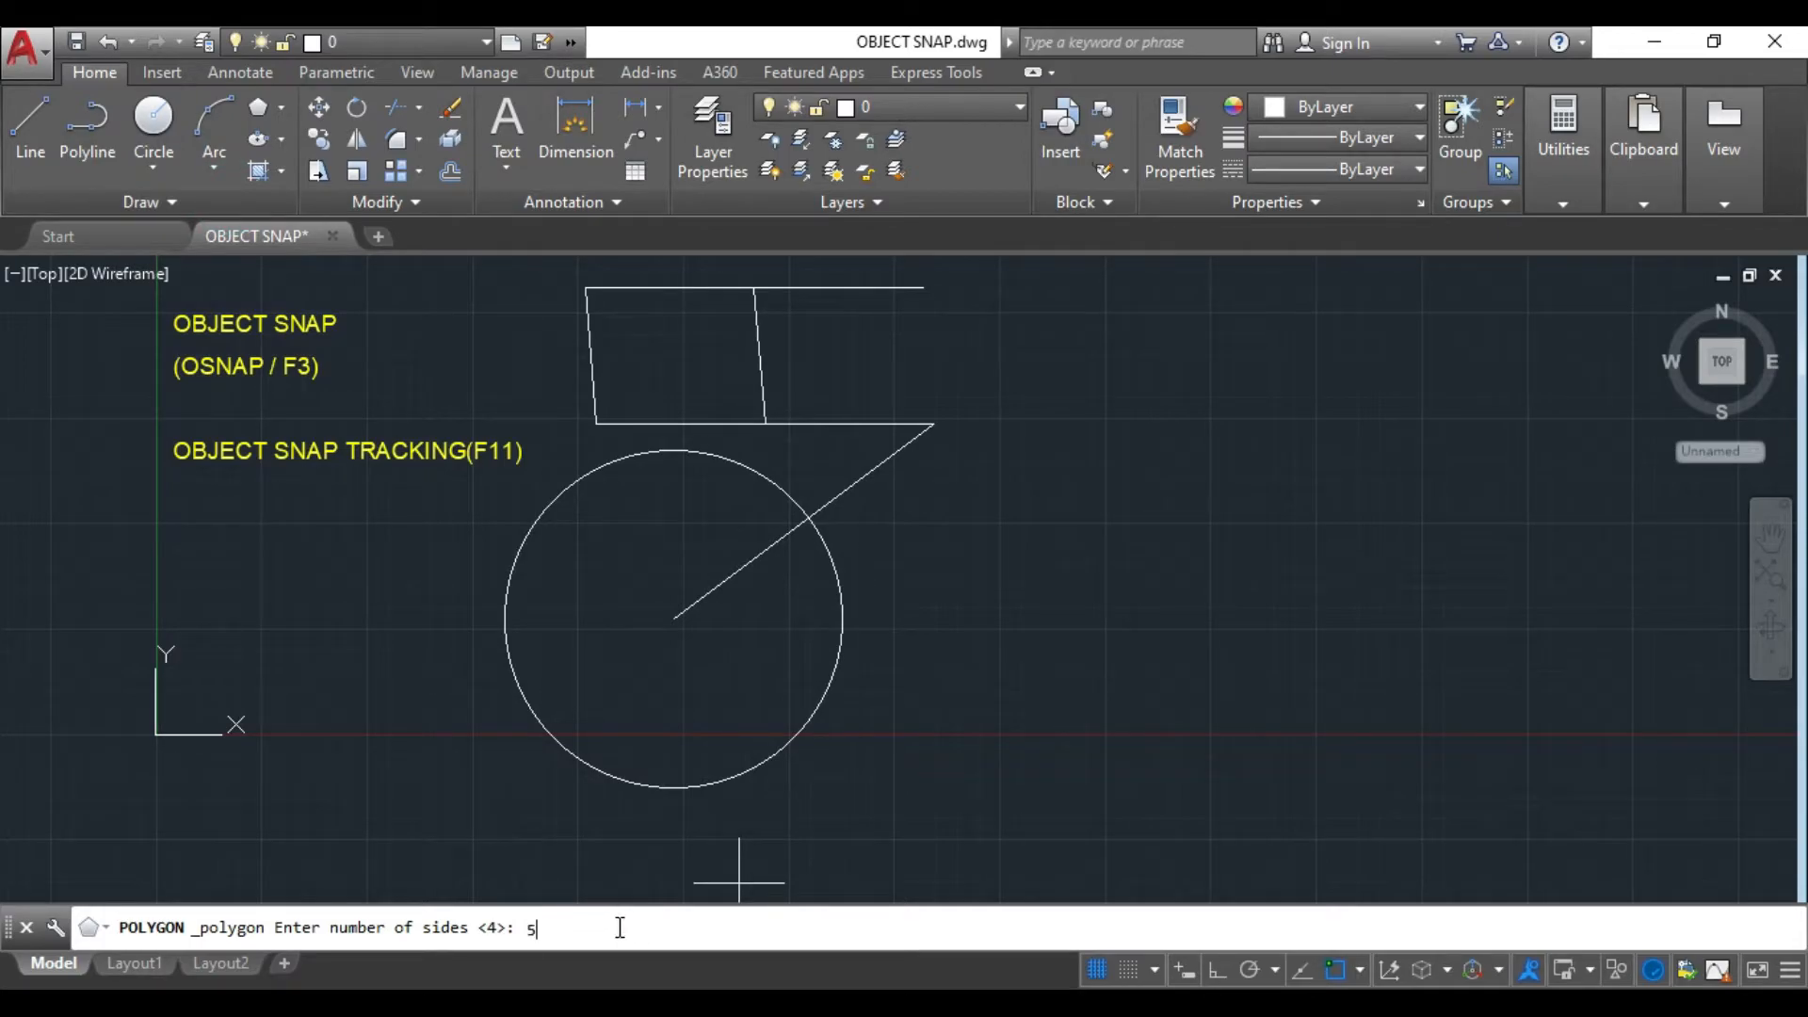
key(Return)
click(1263, 561)
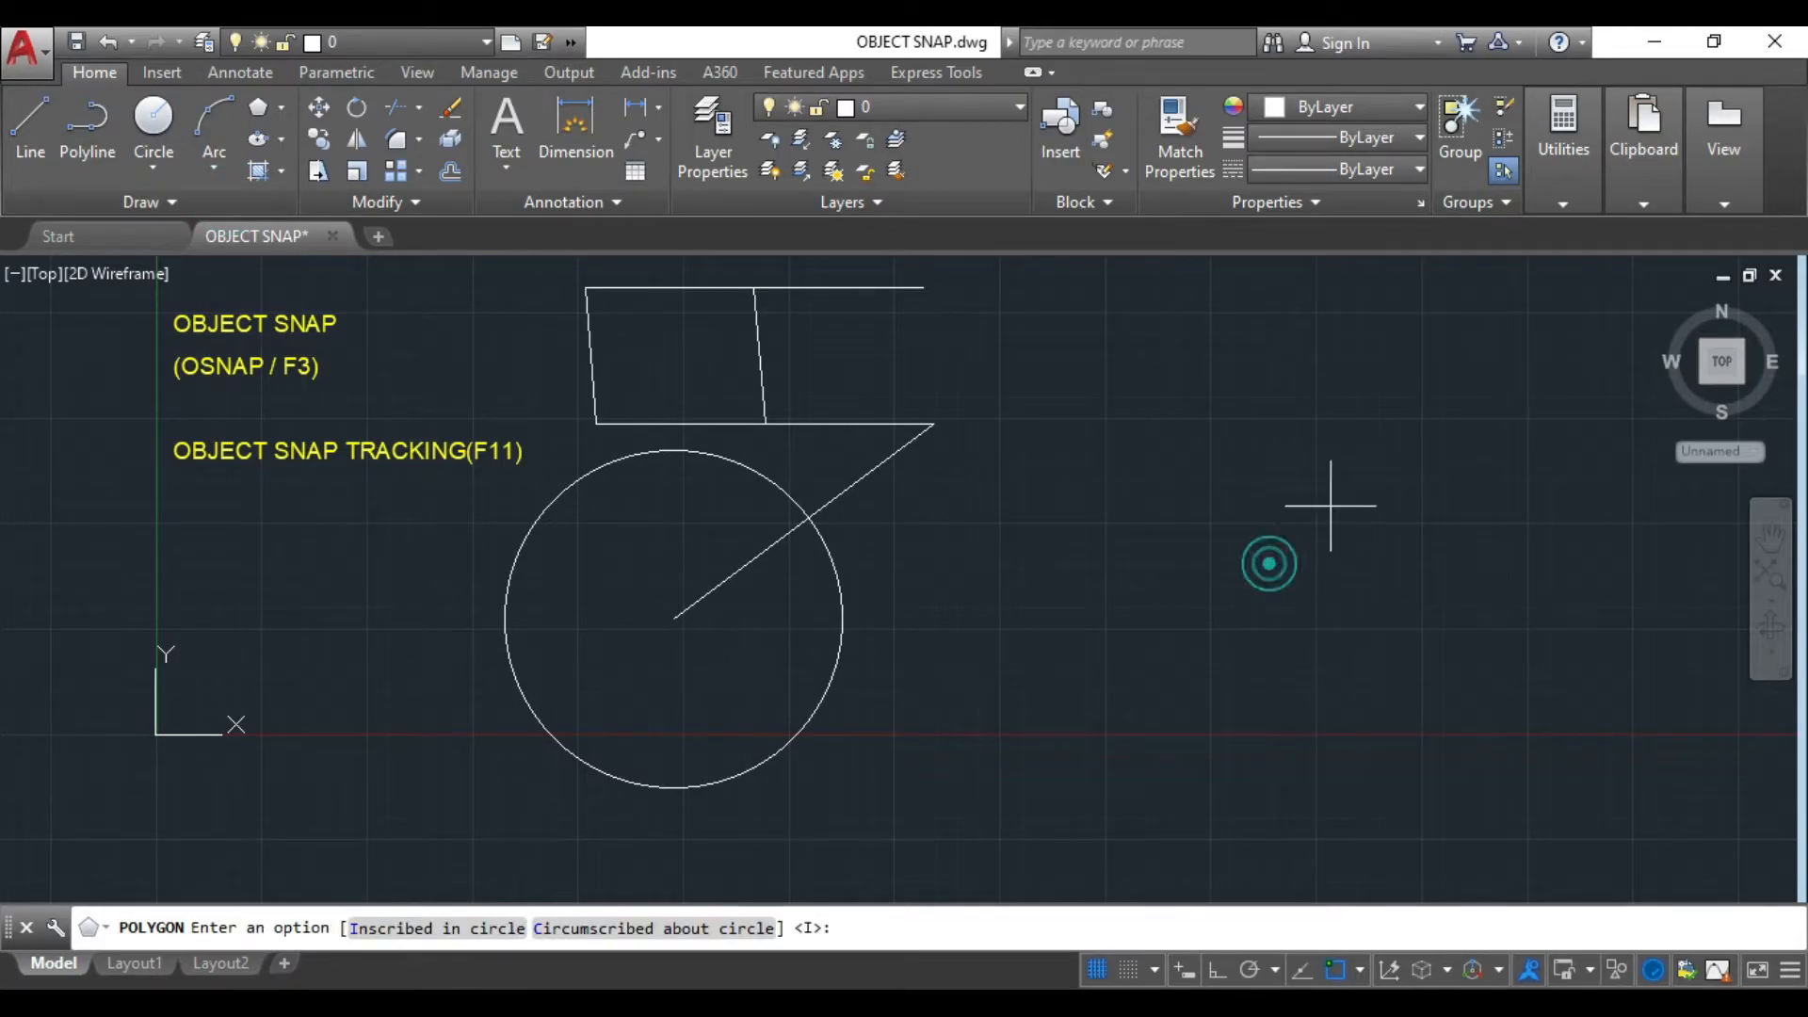
click(377, 927)
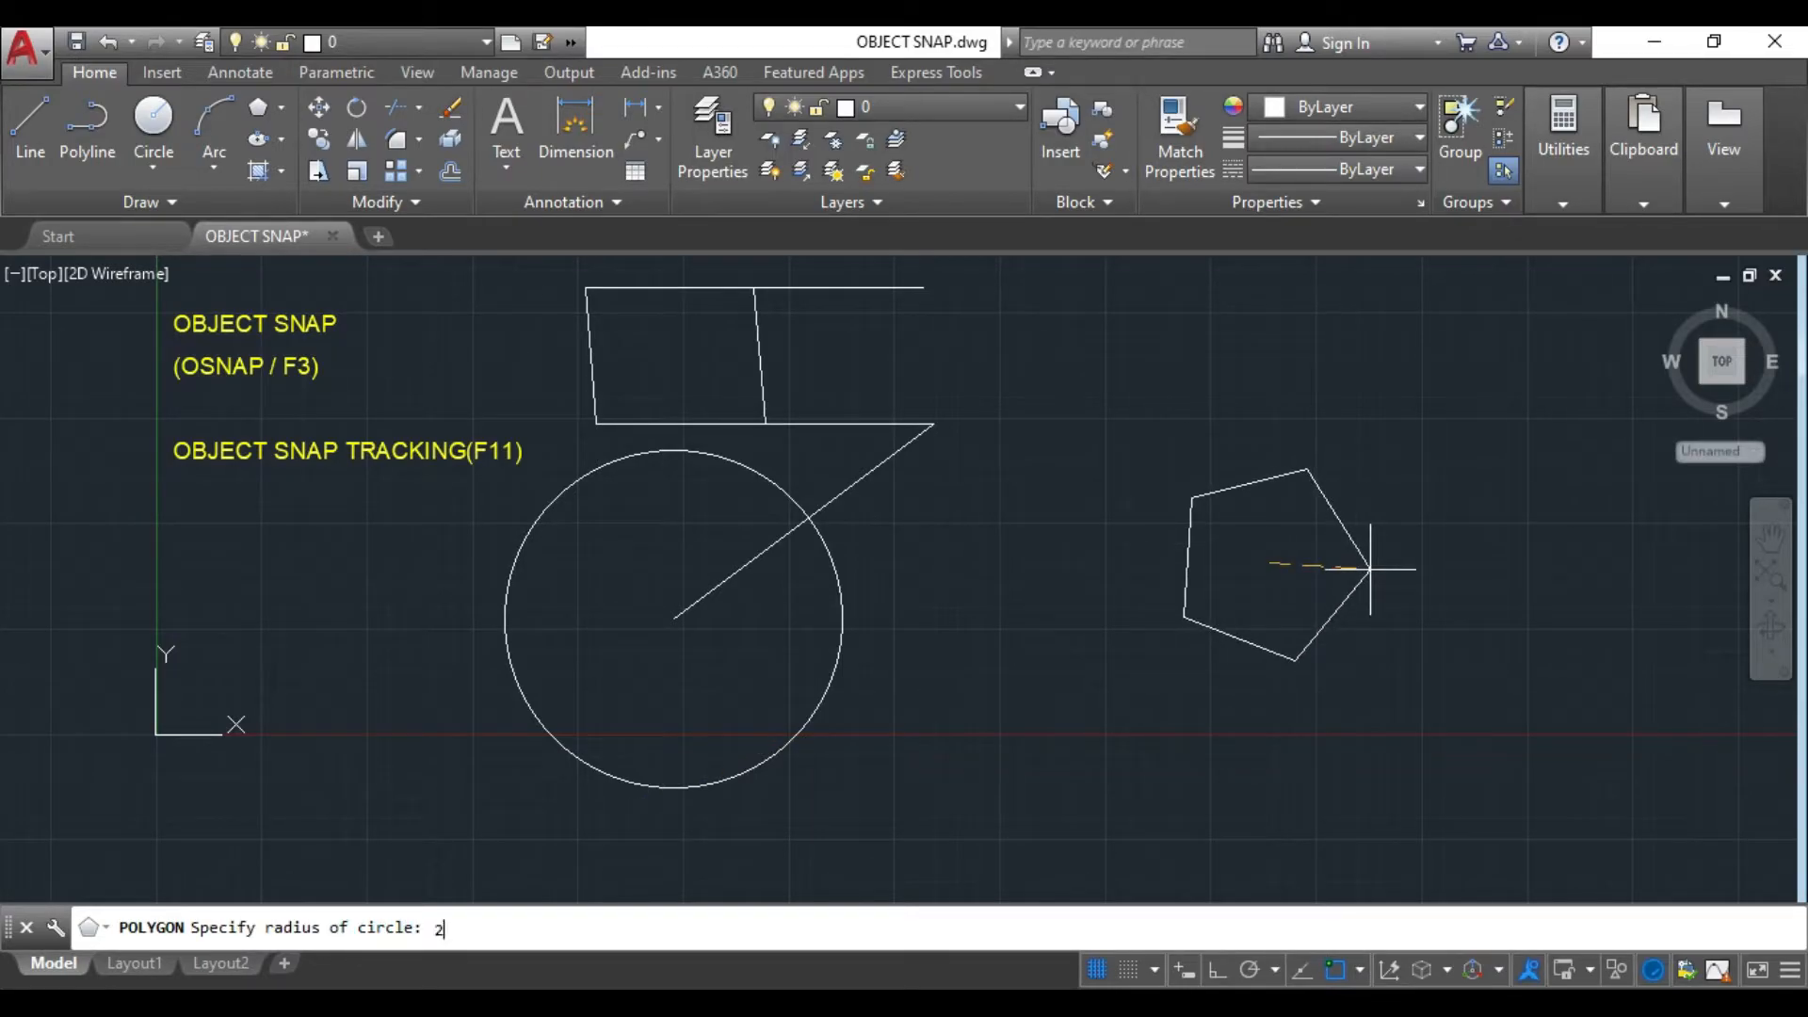
key(Return)
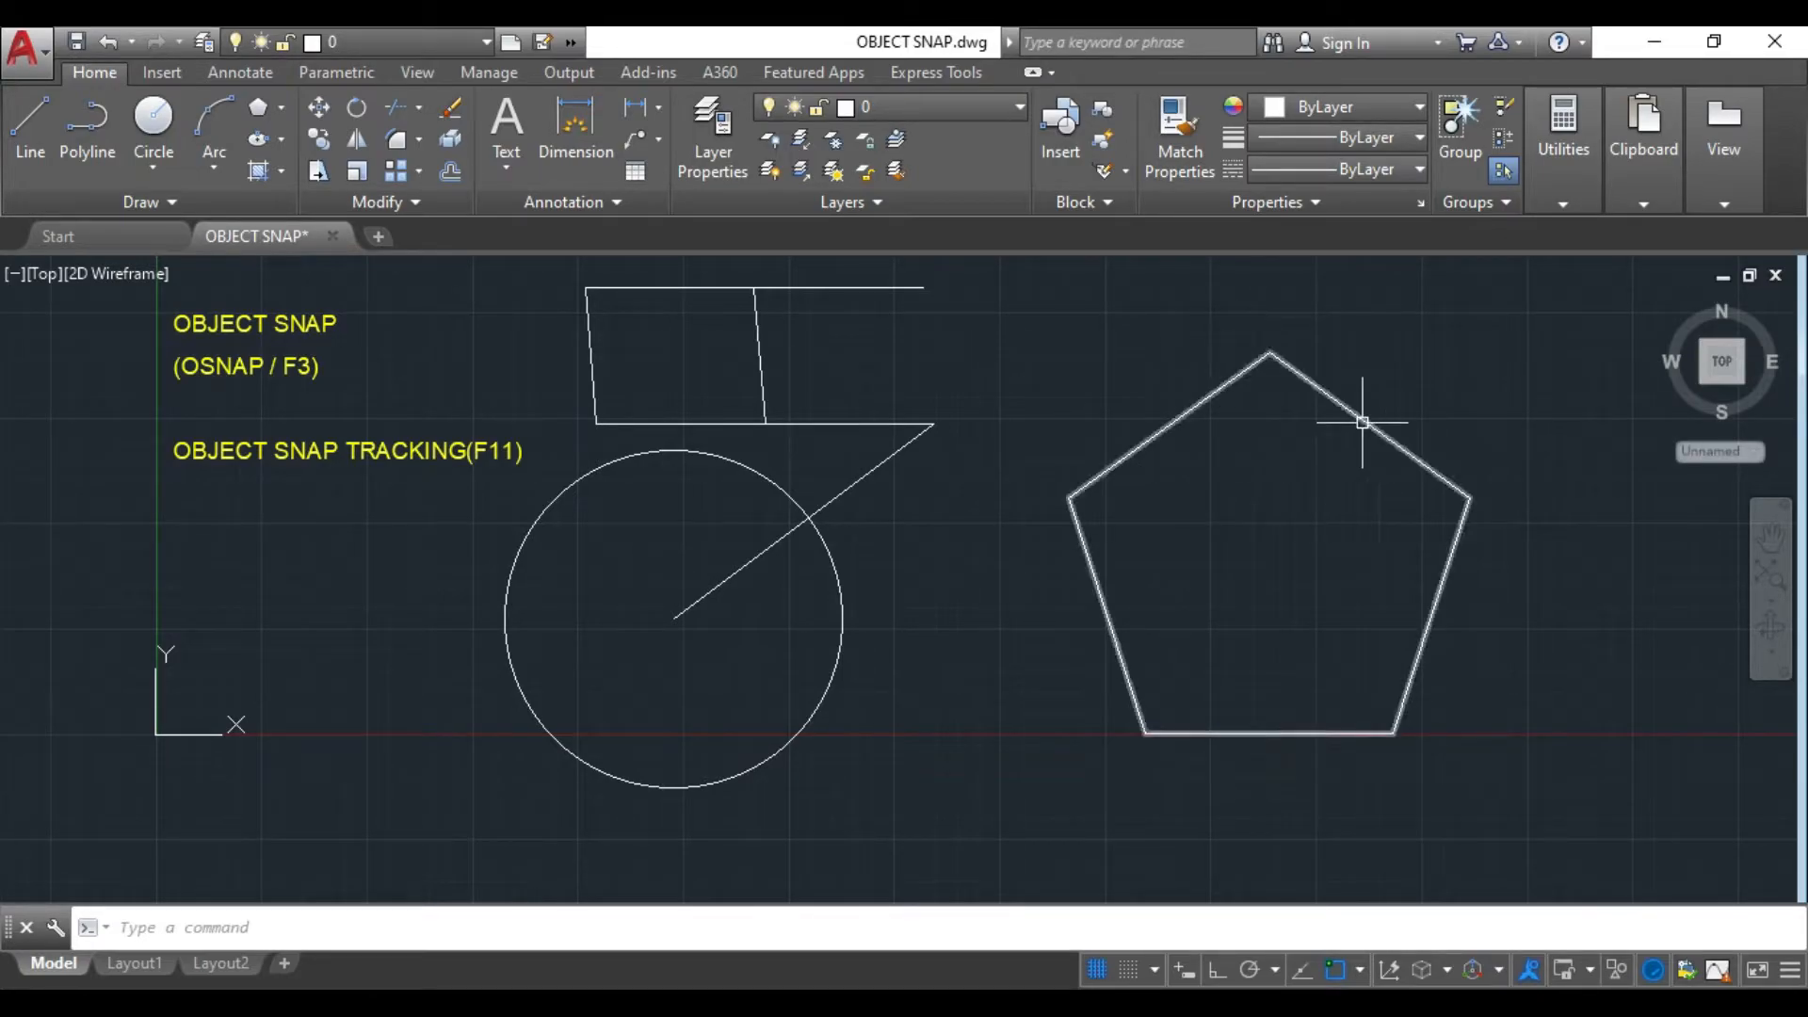
click(1169, 424)
key(Escape)
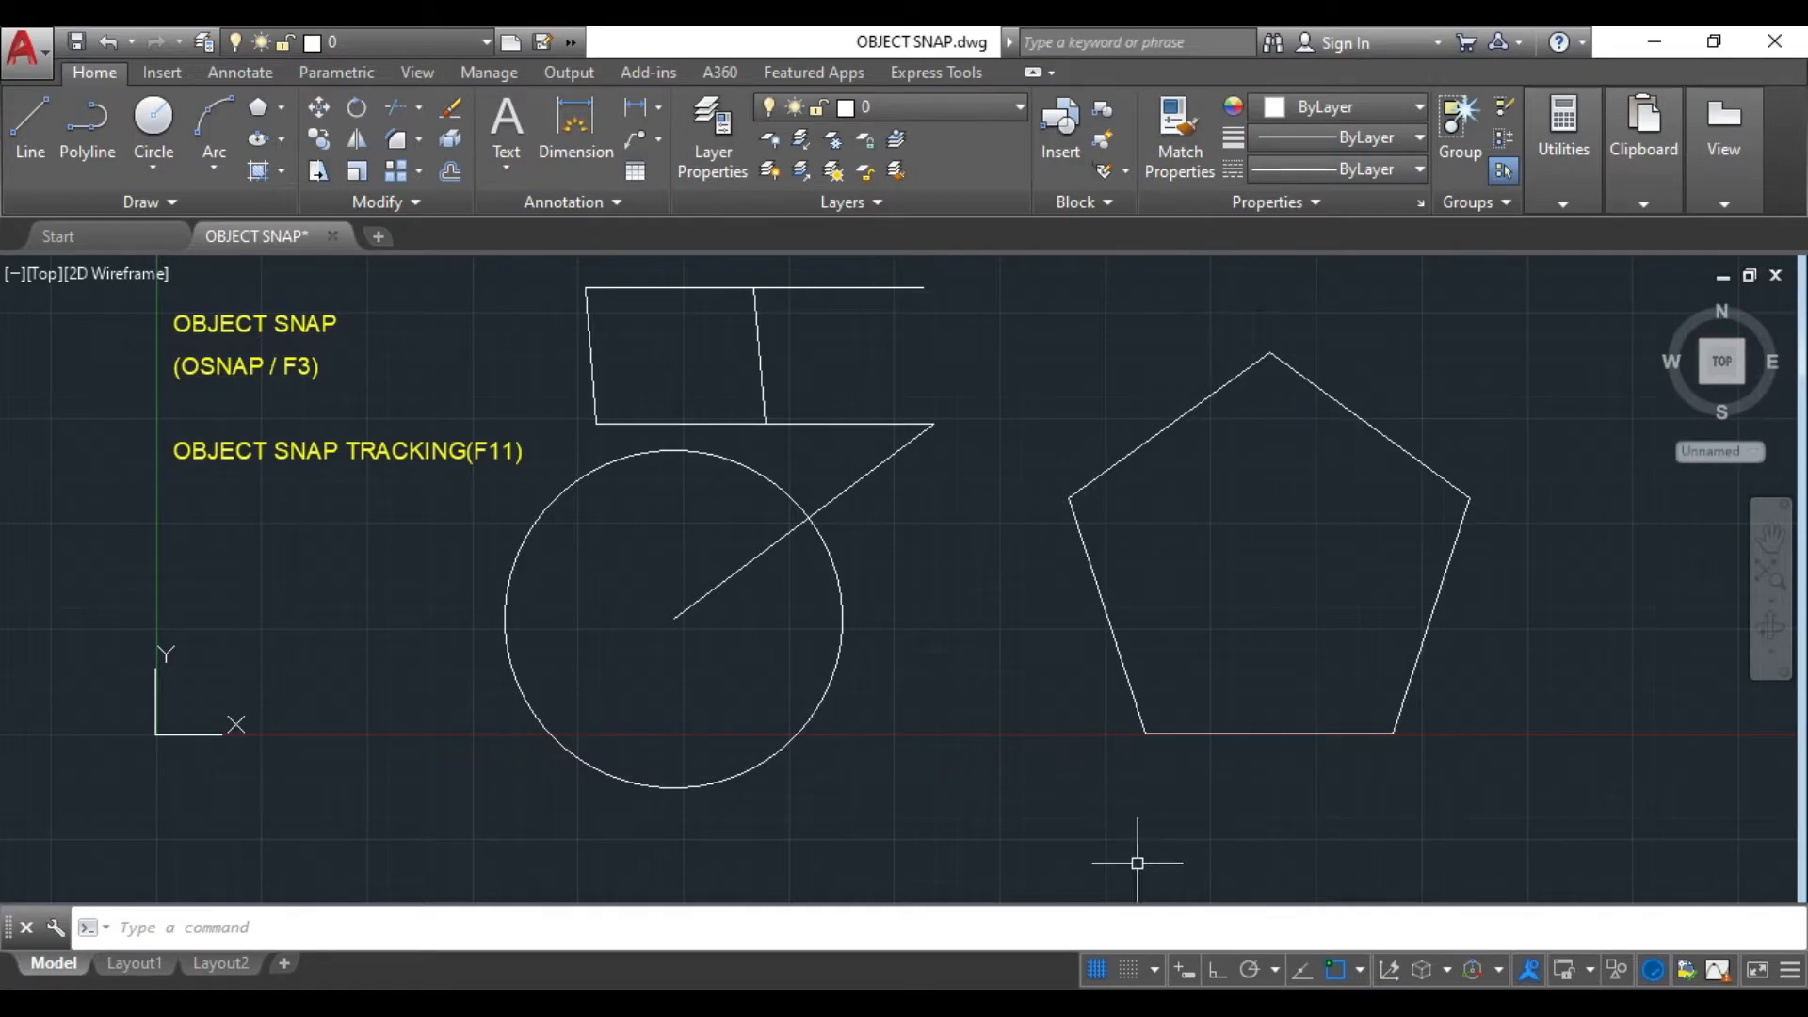
- Draw a line from the lower horizontal line's right endpoint to the pentagon's center using Geometric Center snap
click(1363, 969)
click(1290, 895)
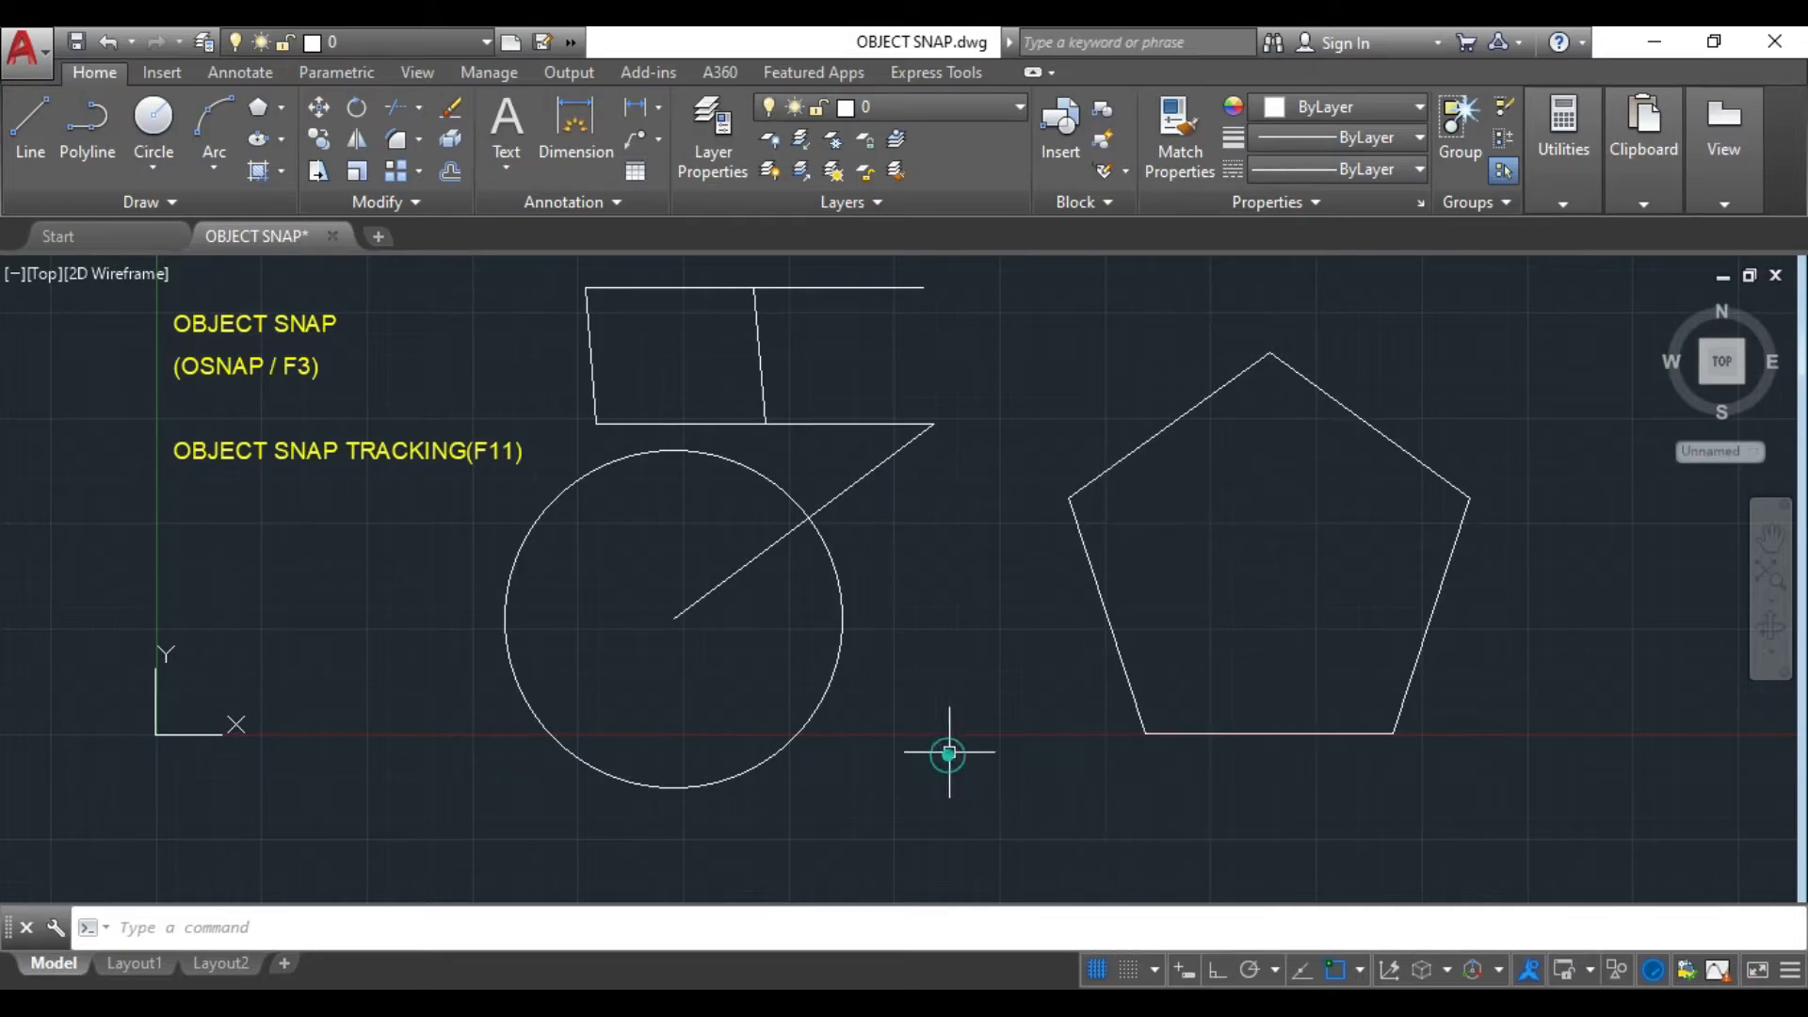
click(32, 107)
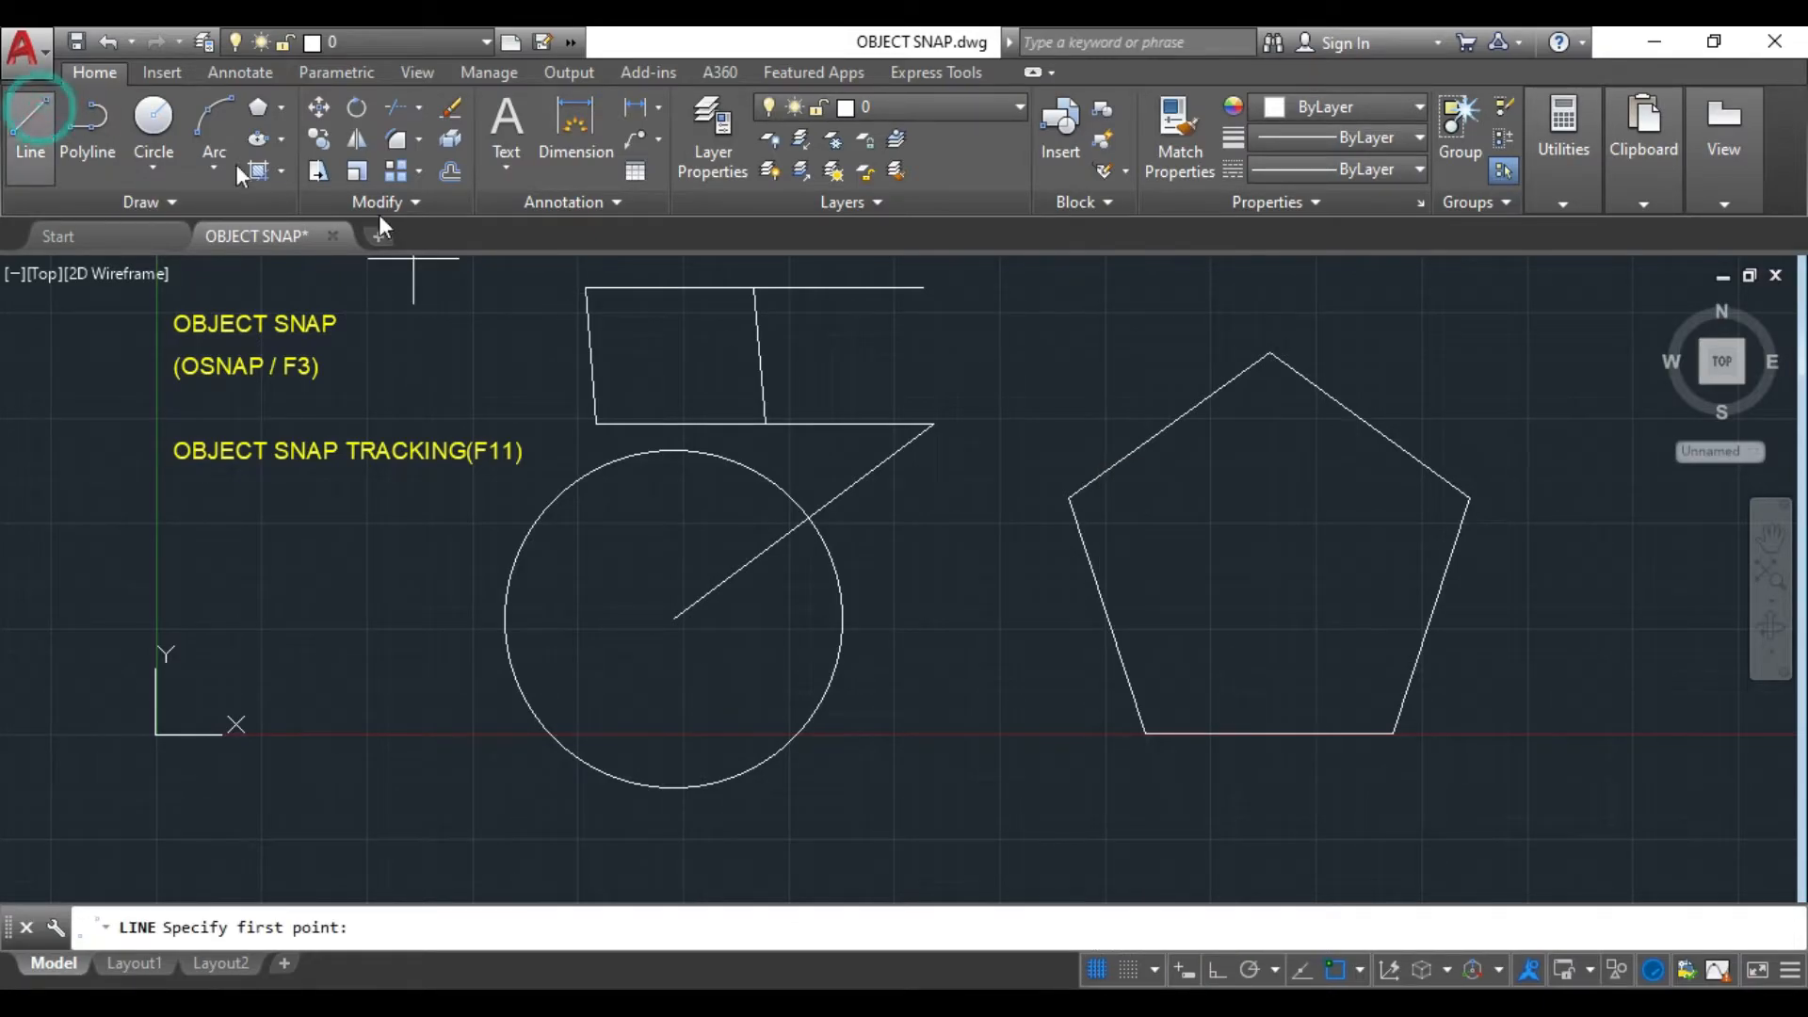
click(934, 424)
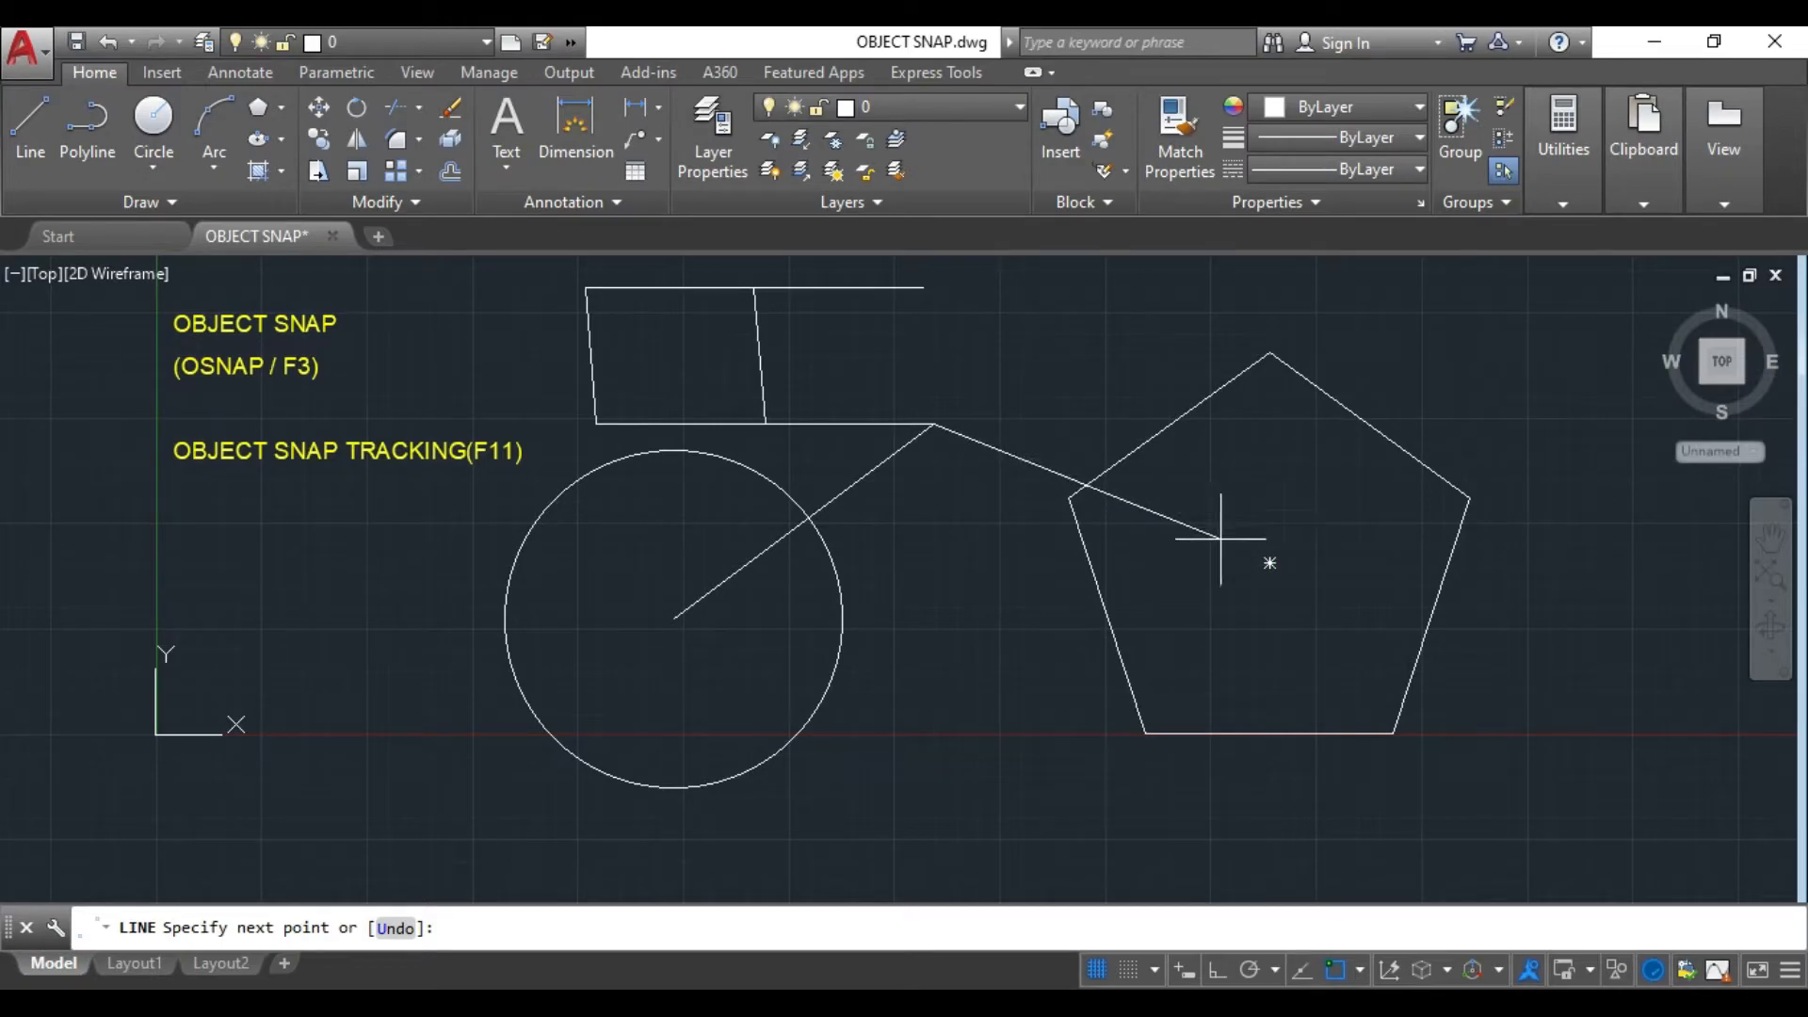
click(1269, 561)
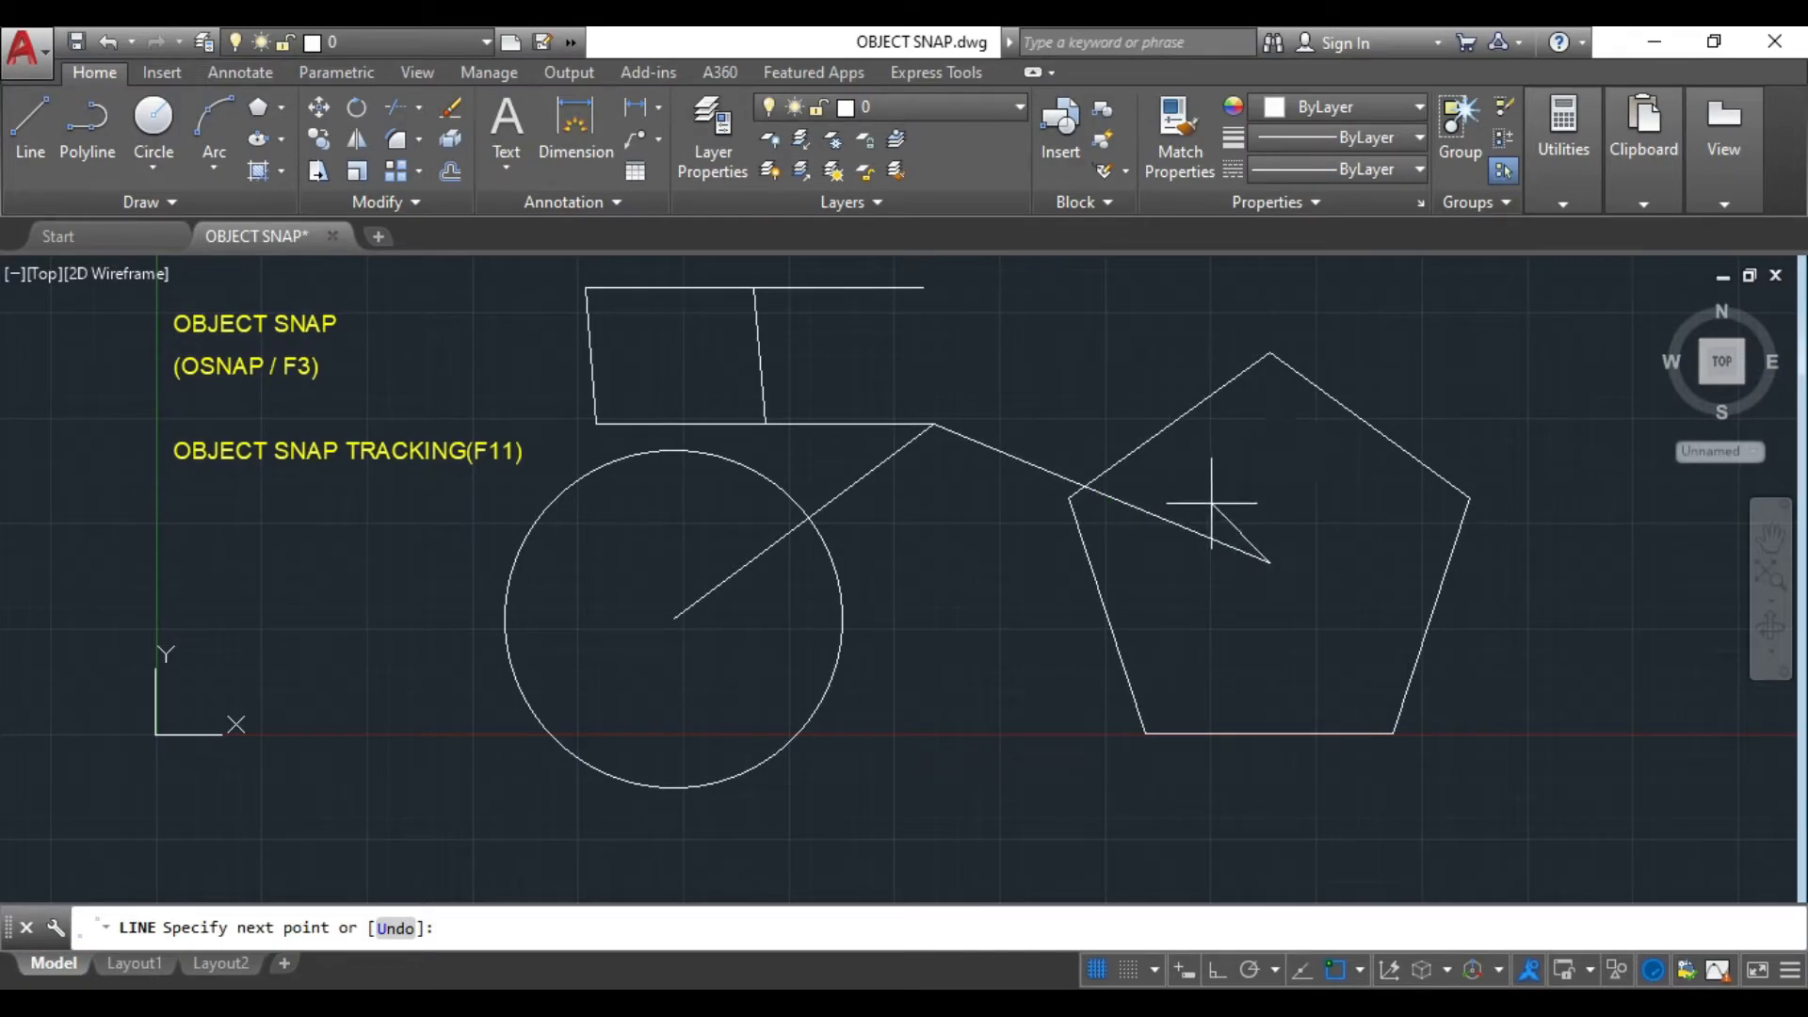
- Finish the line command and delete the diagonal line running to the circle's center
key(Return)
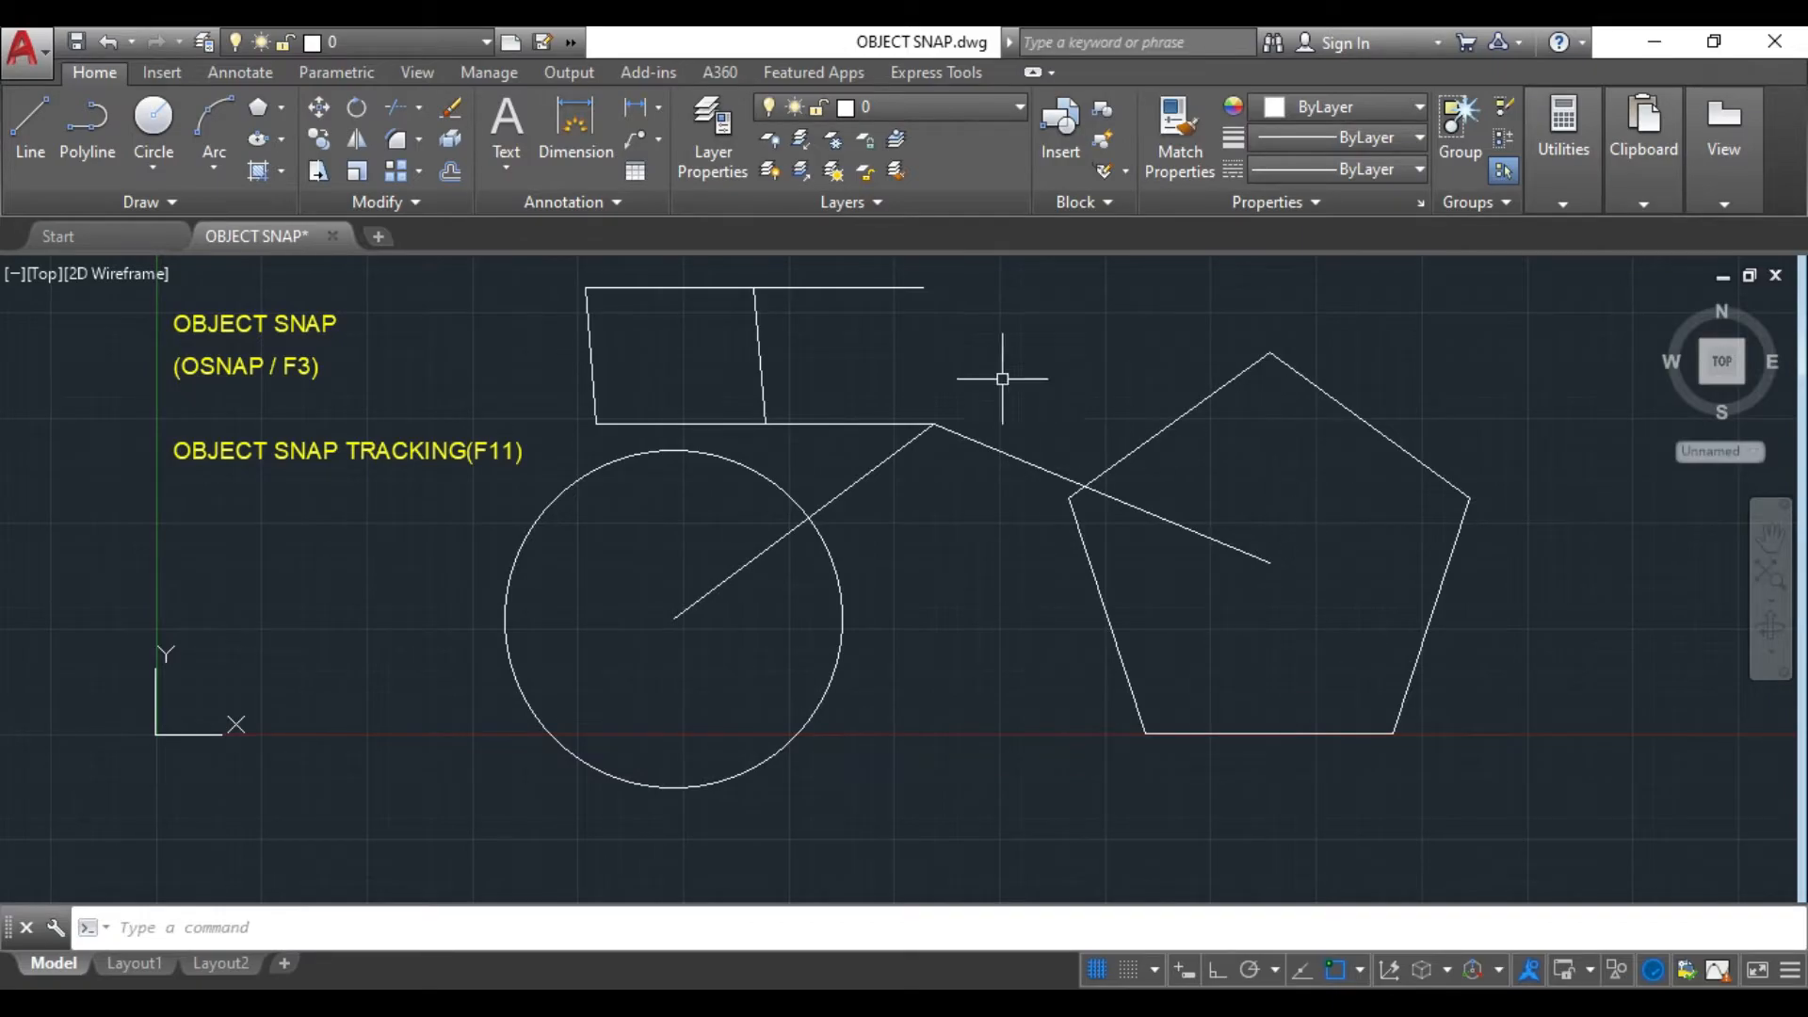
click(832, 504)
key(Delete)
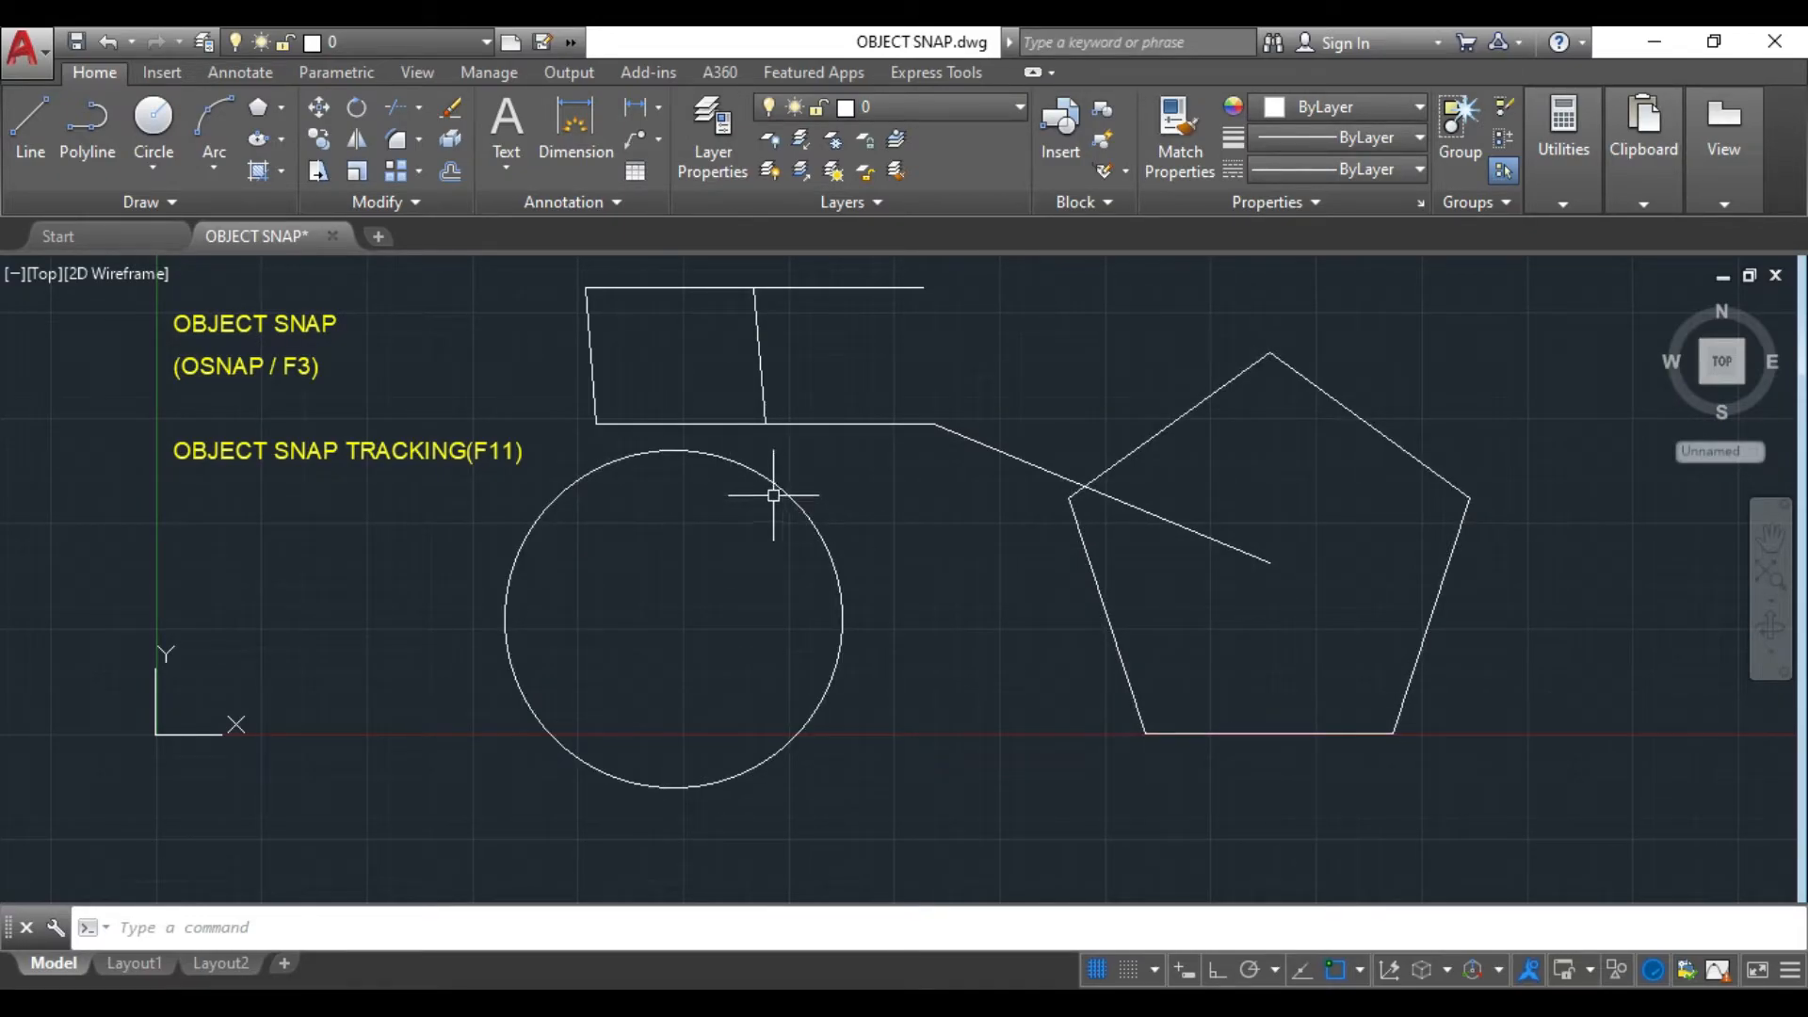
click(31, 116)
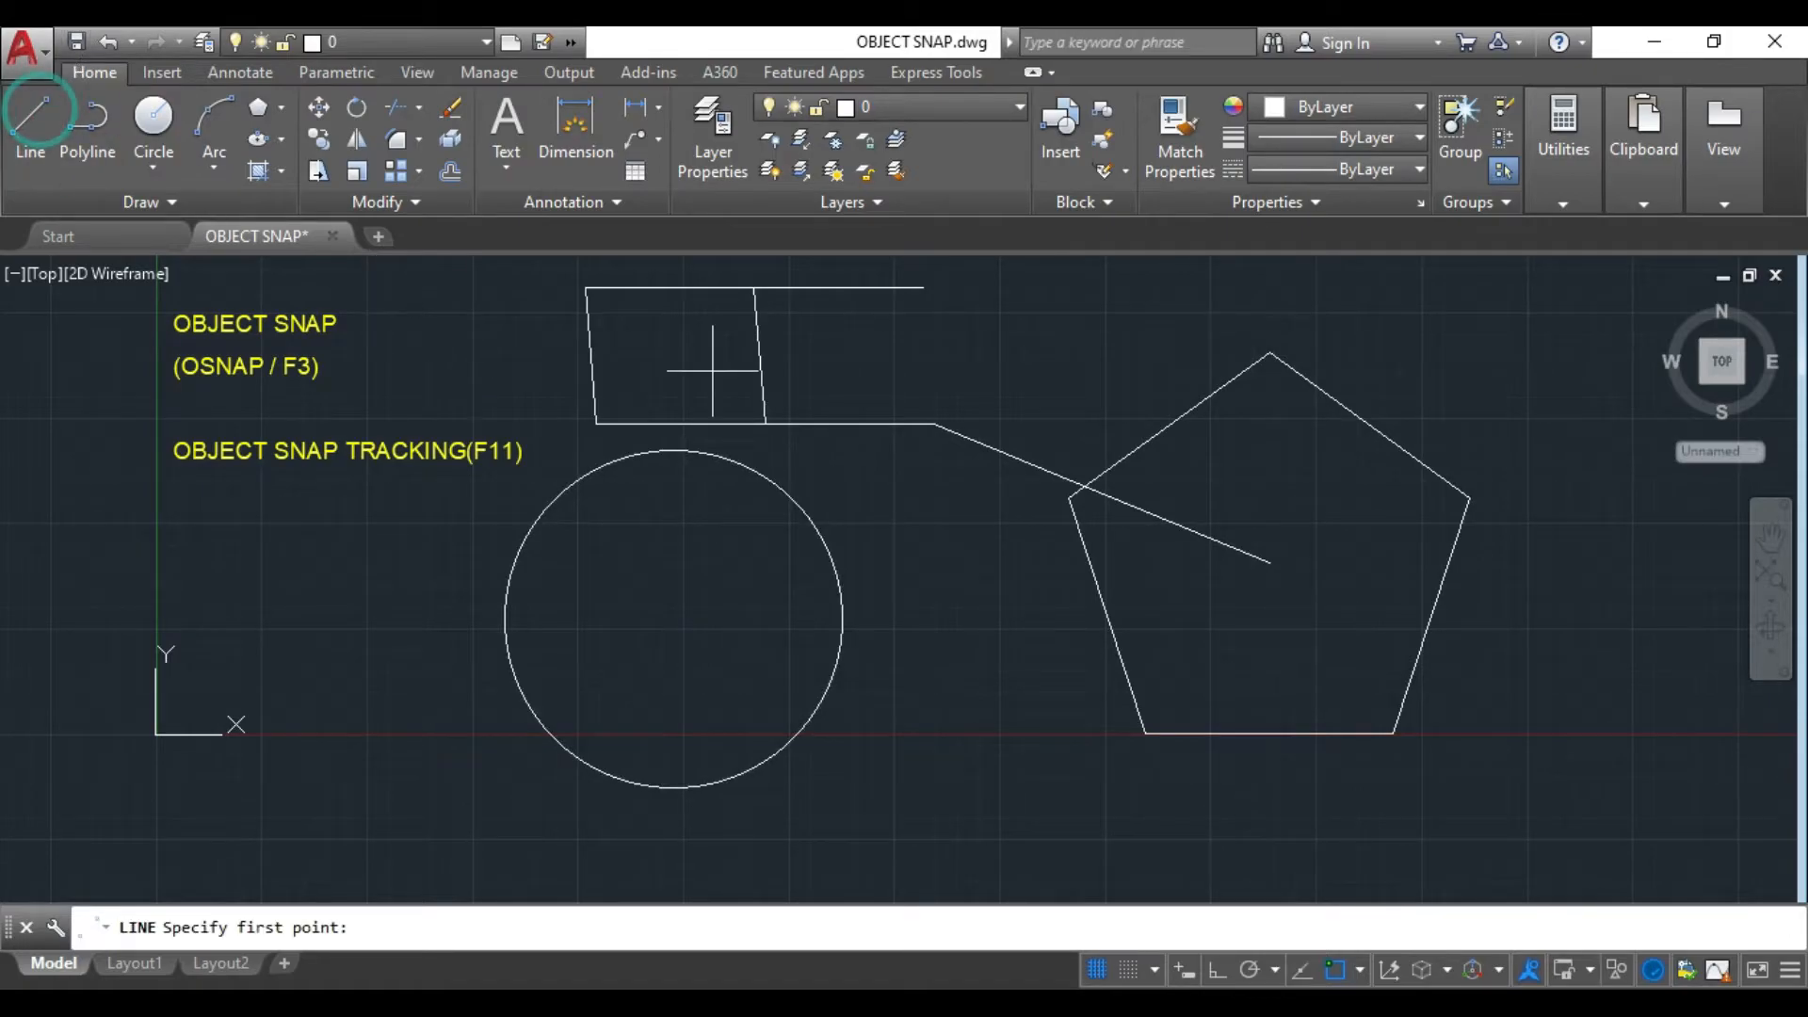
click(1270, 563)
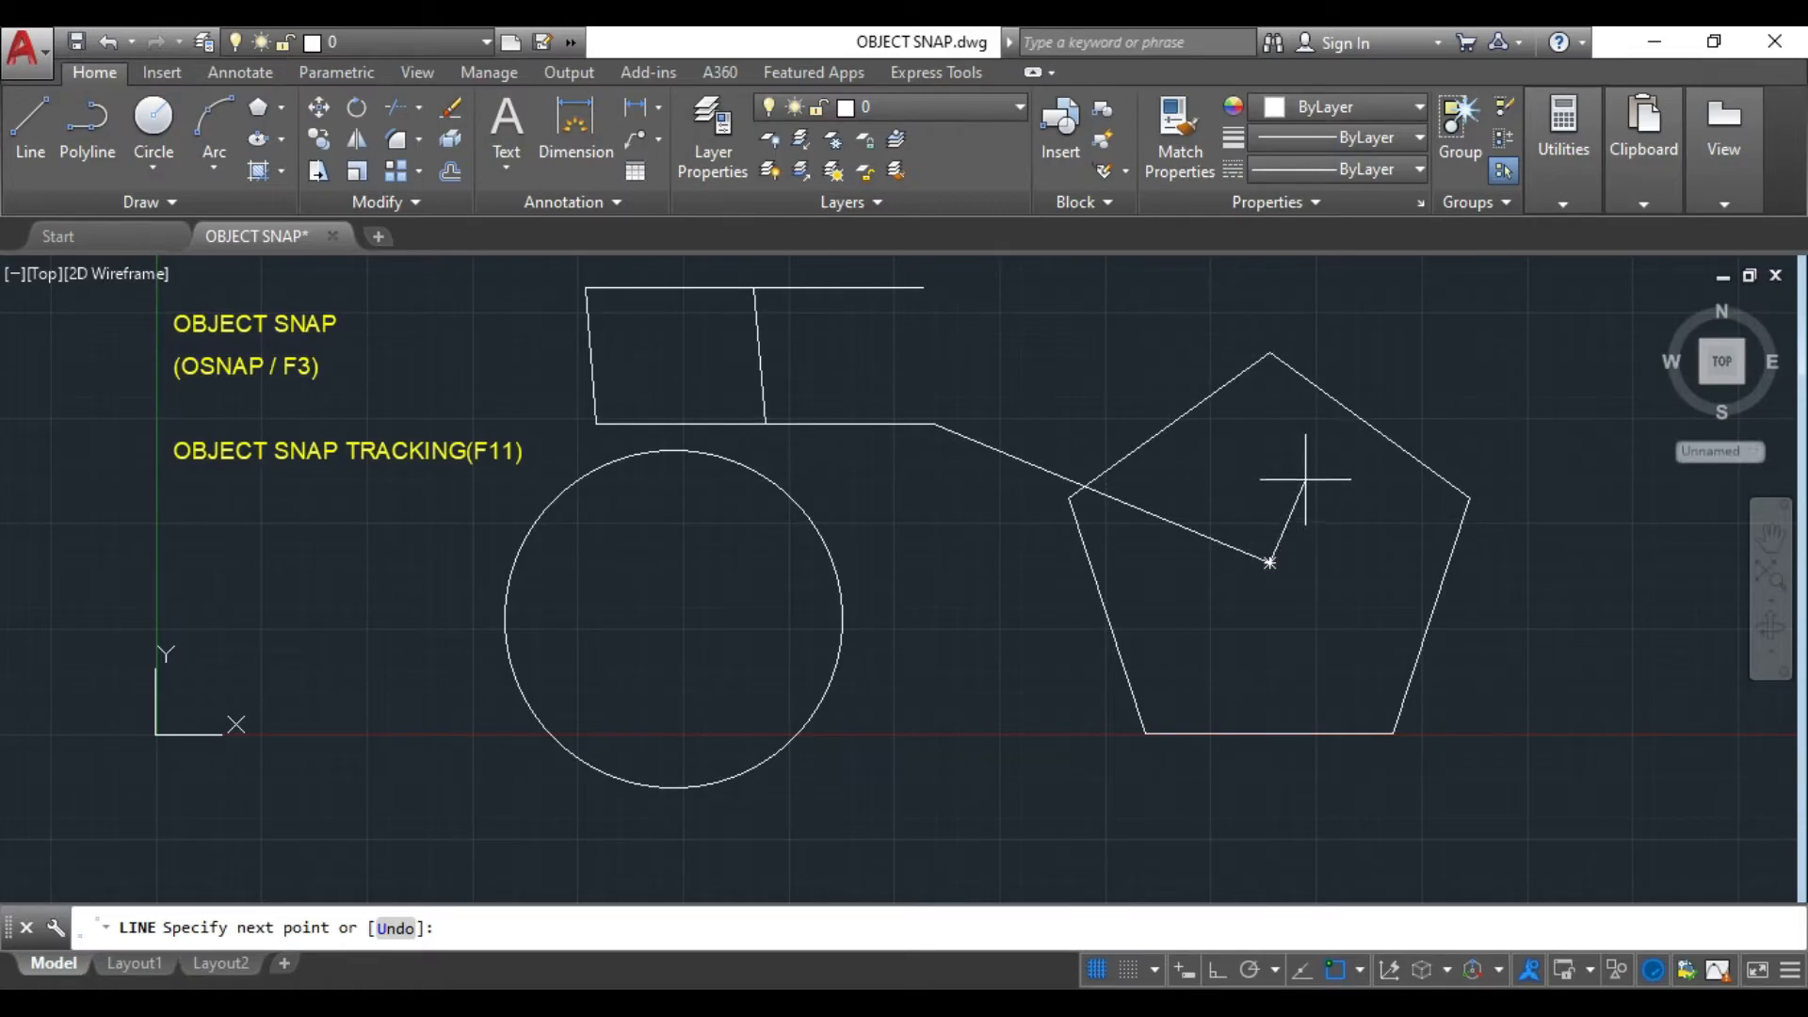
key(Escape)
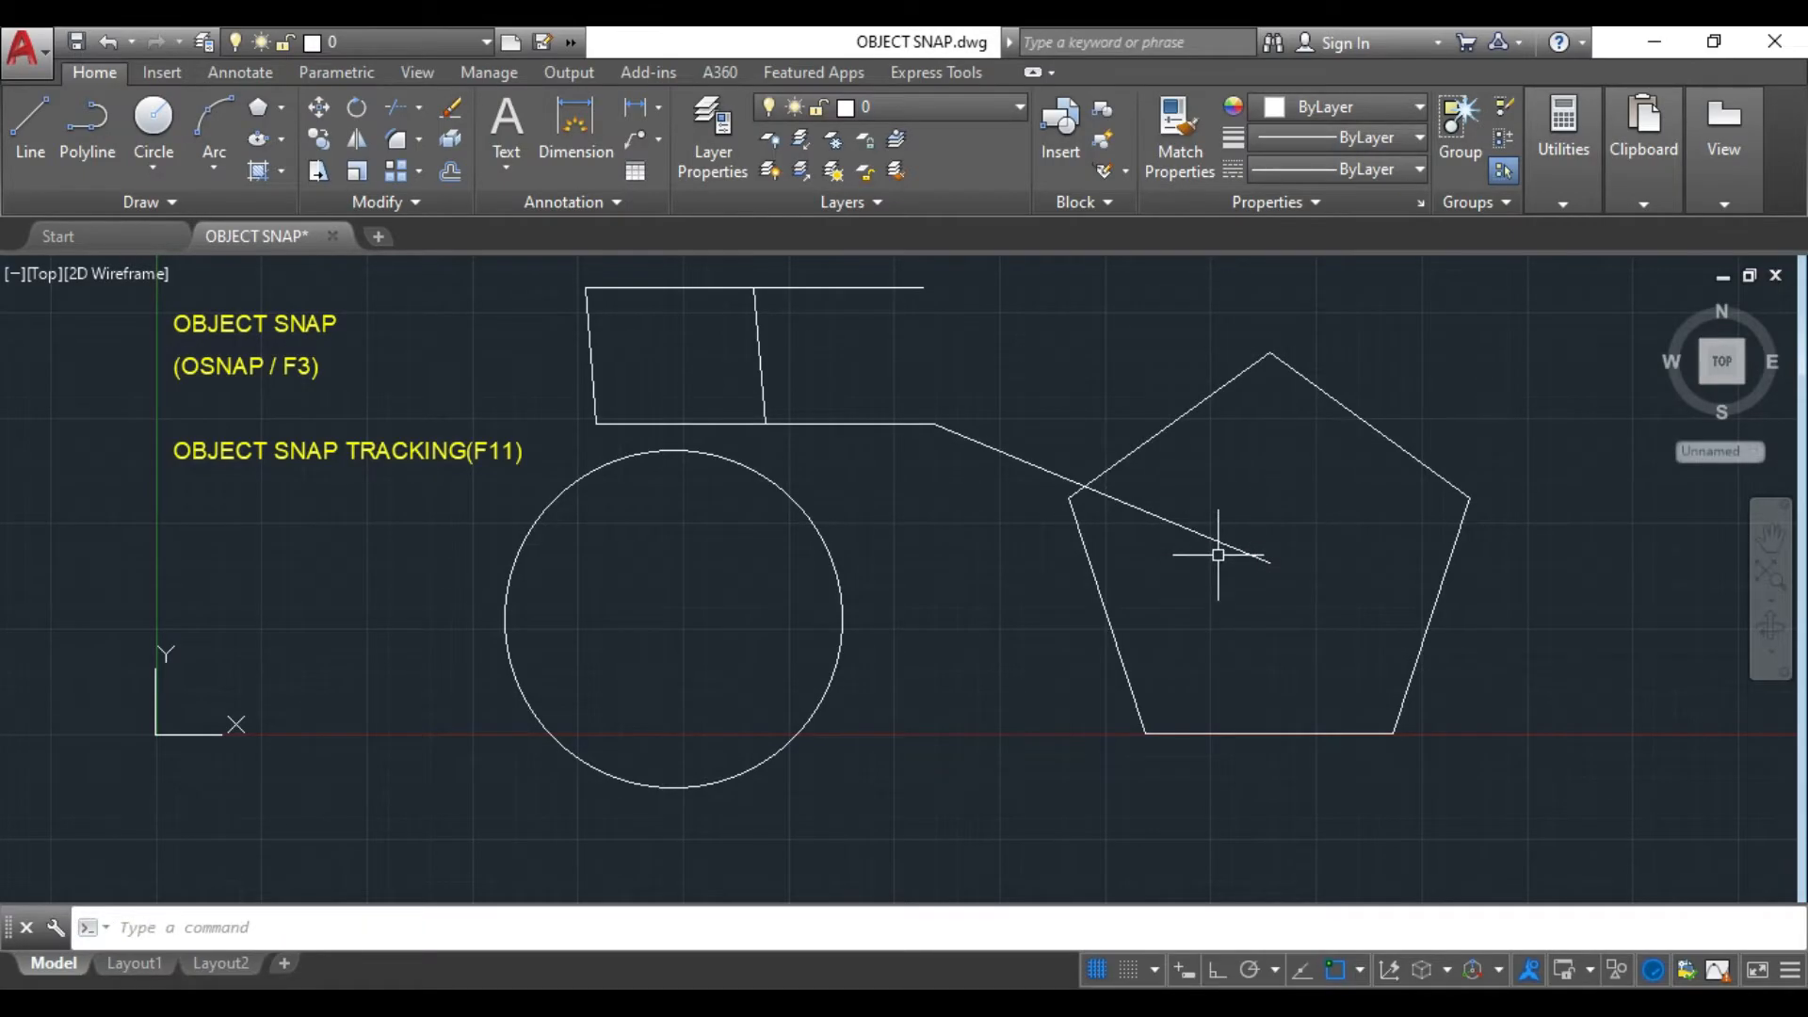
- Delete the line running from the lower horizontal line to the pentagon's center
click(1225, 551)
key(Delete)
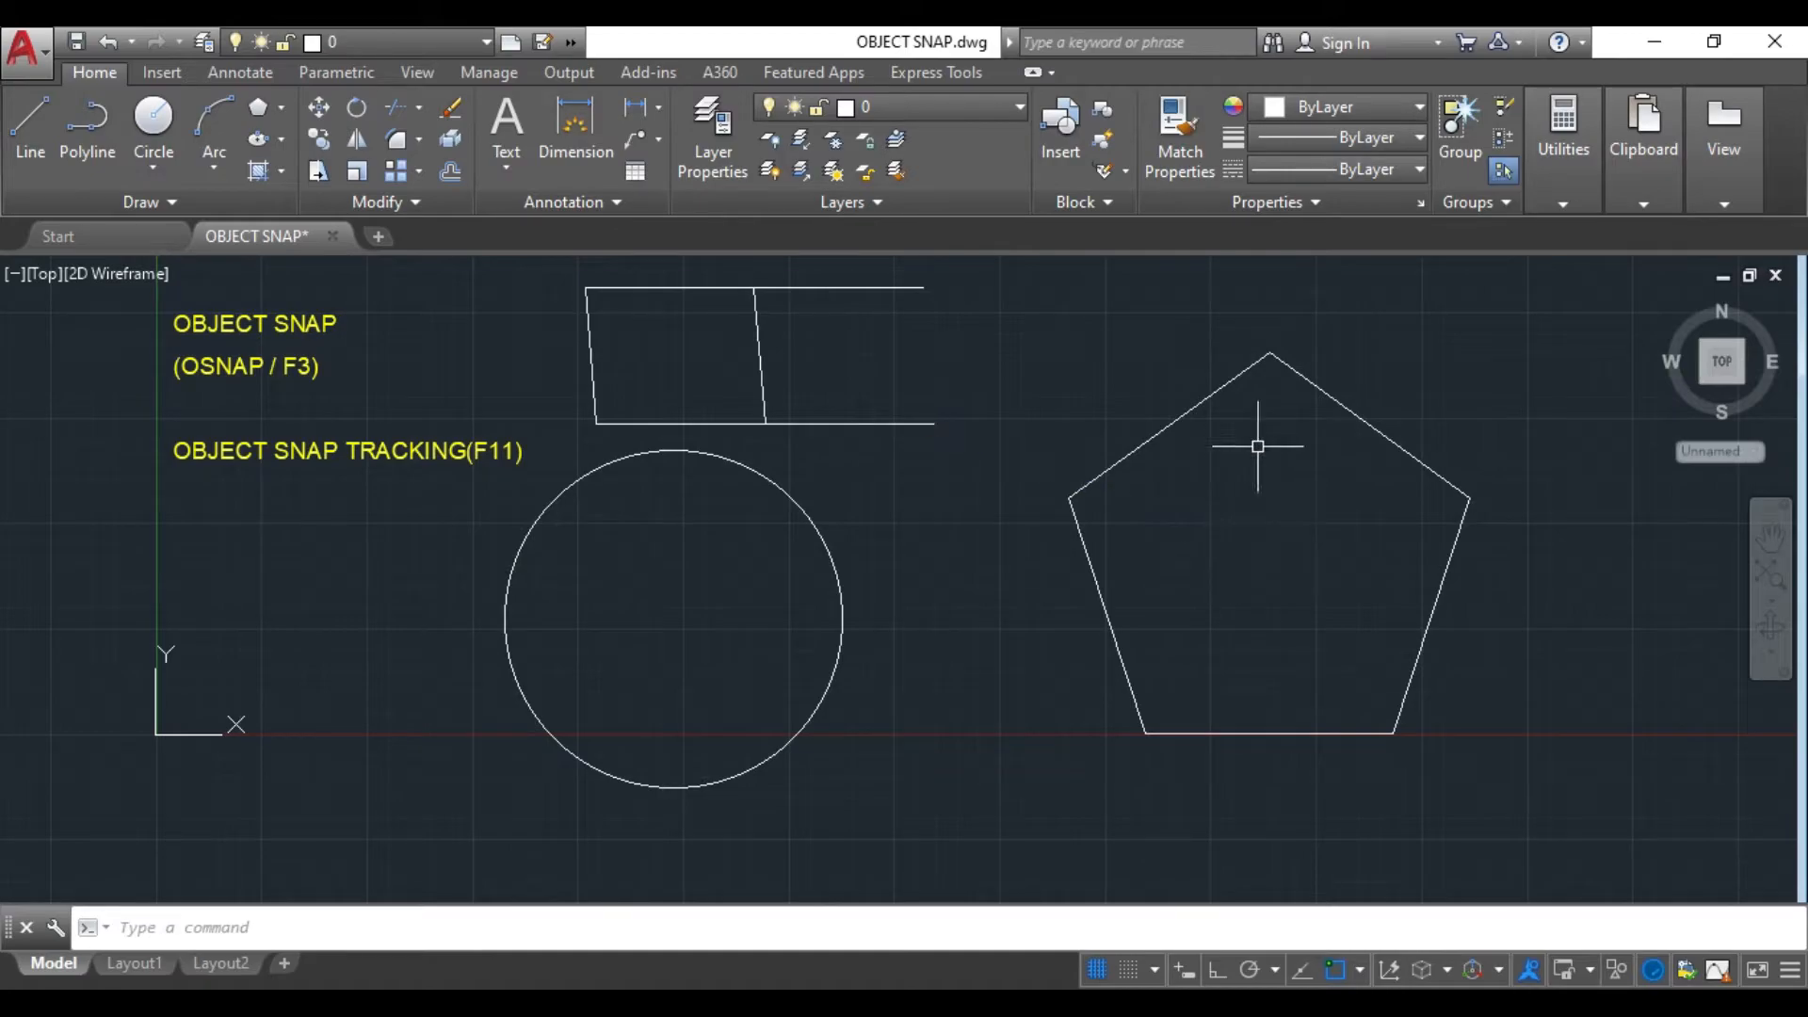
click(1216, 382)
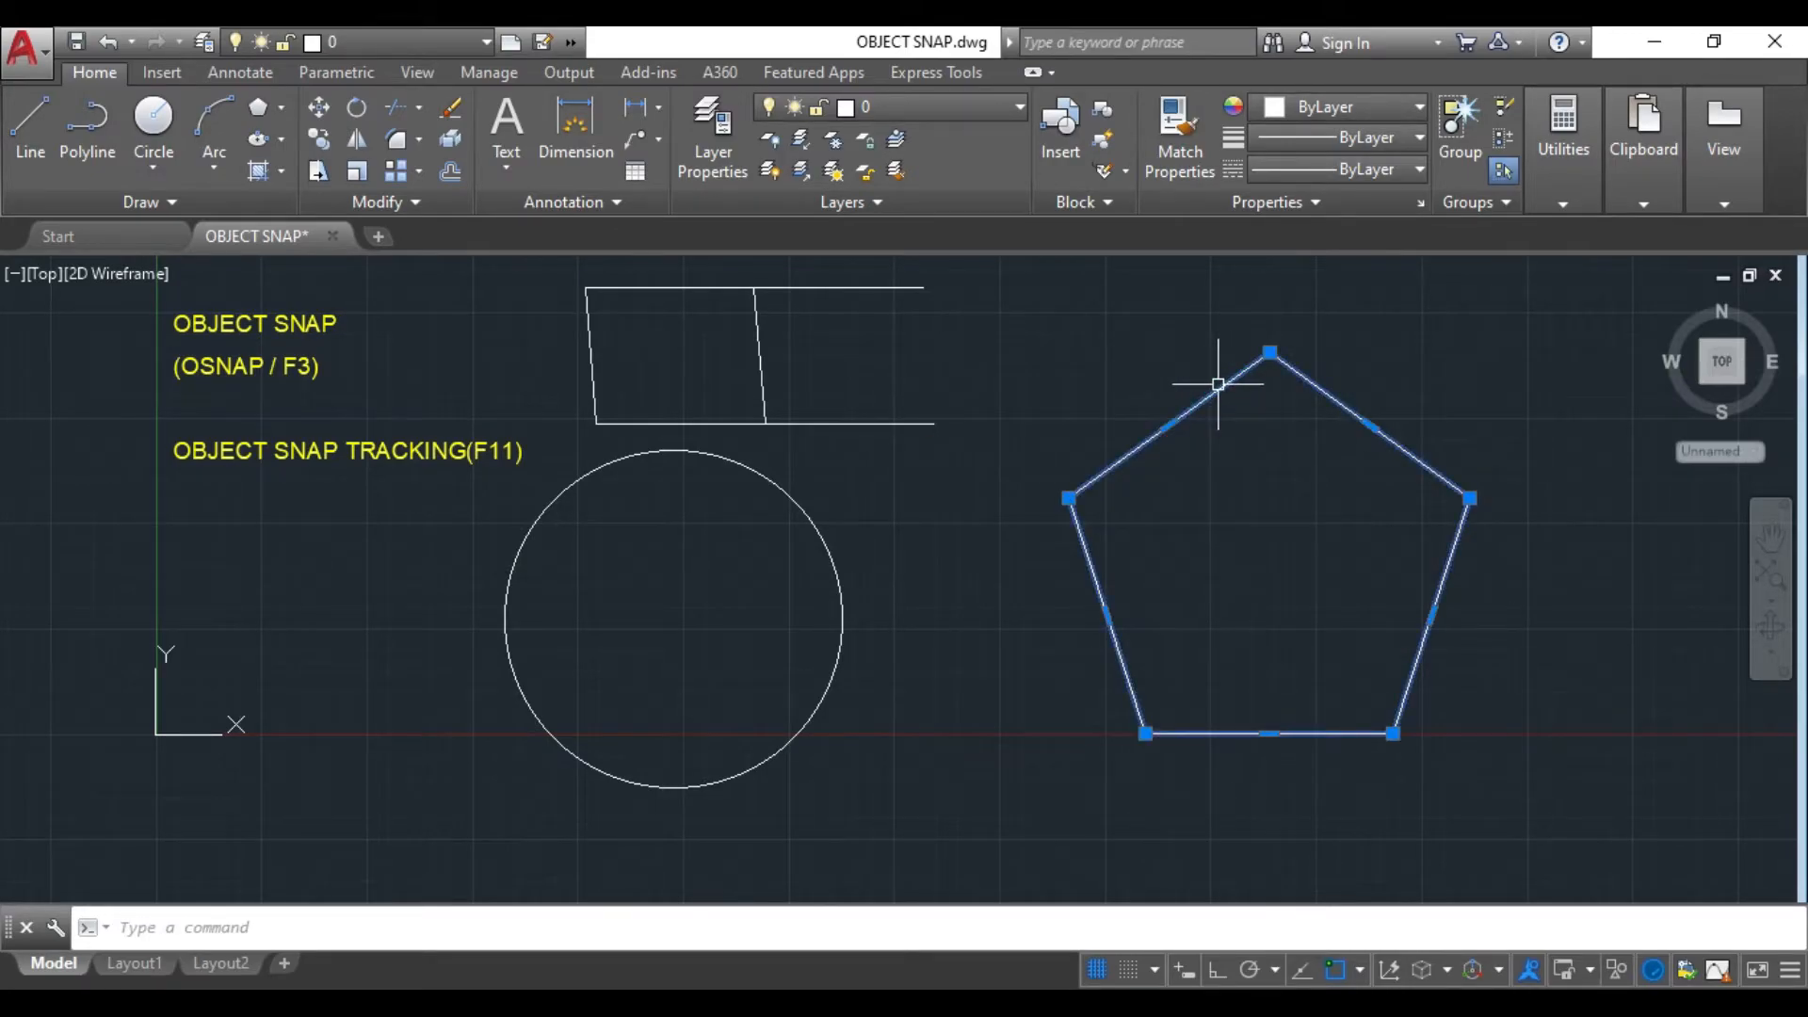
key(Escape)
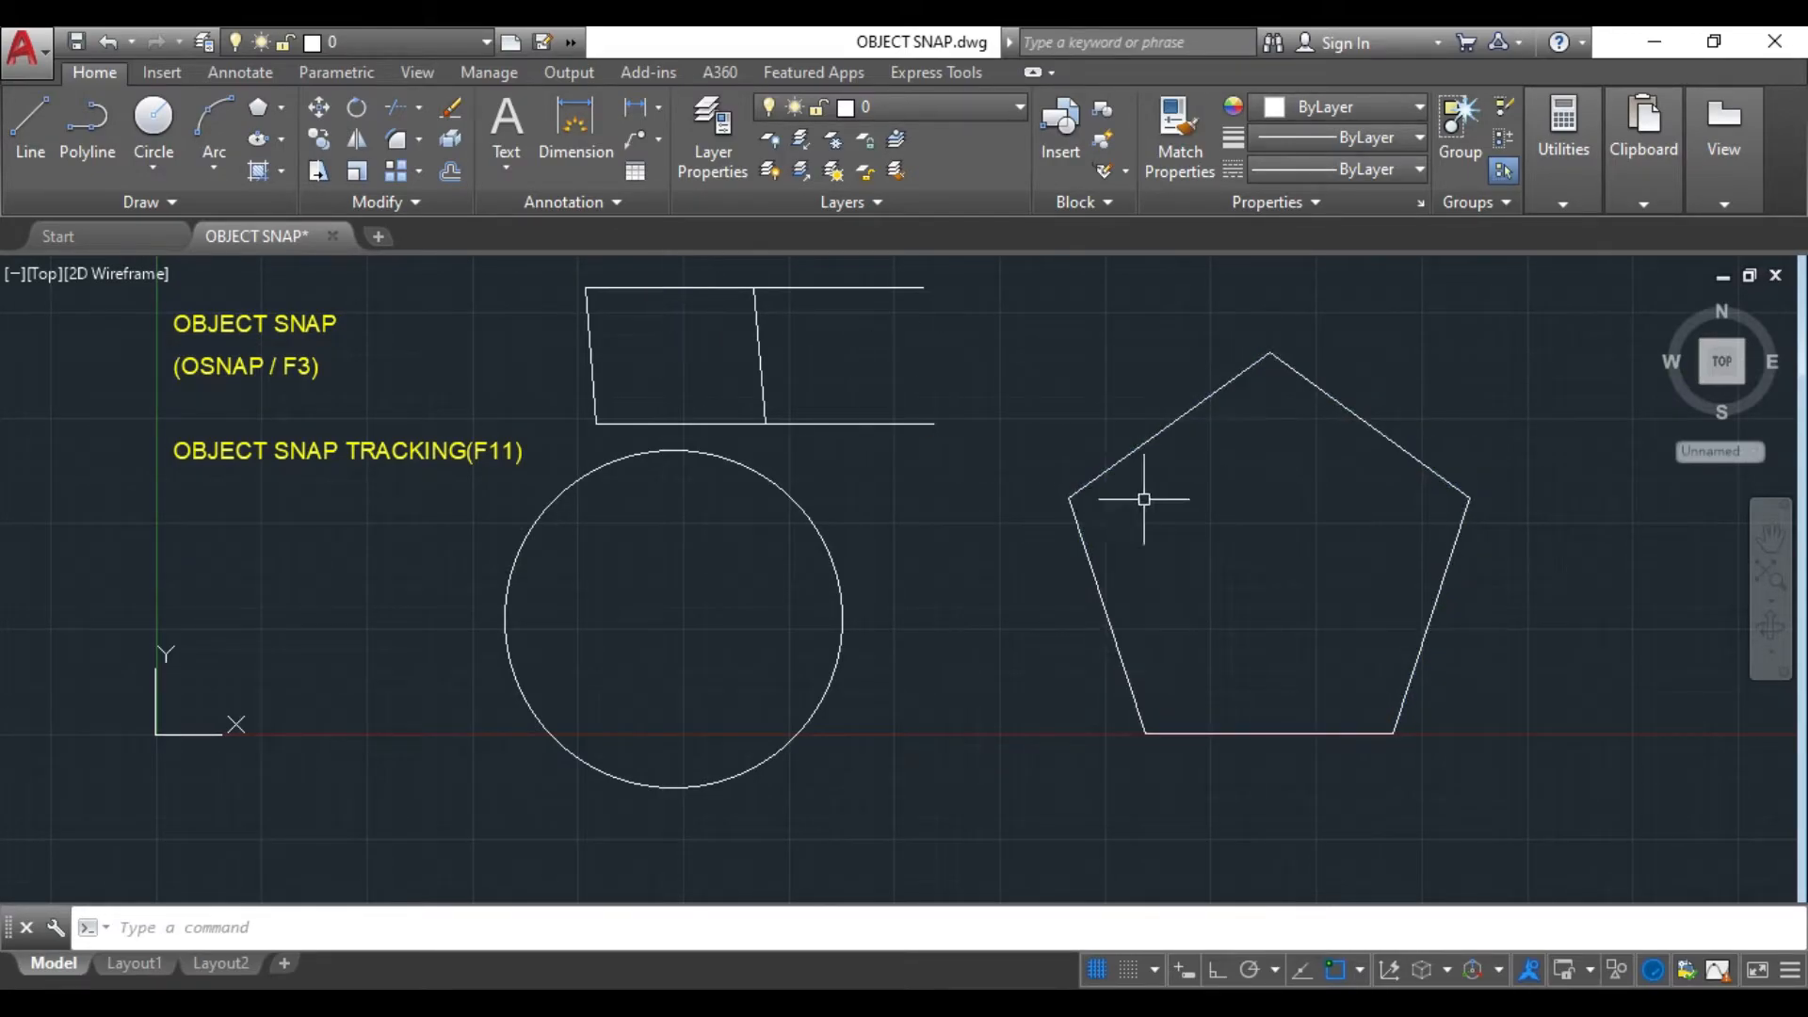
click(1480, 784)
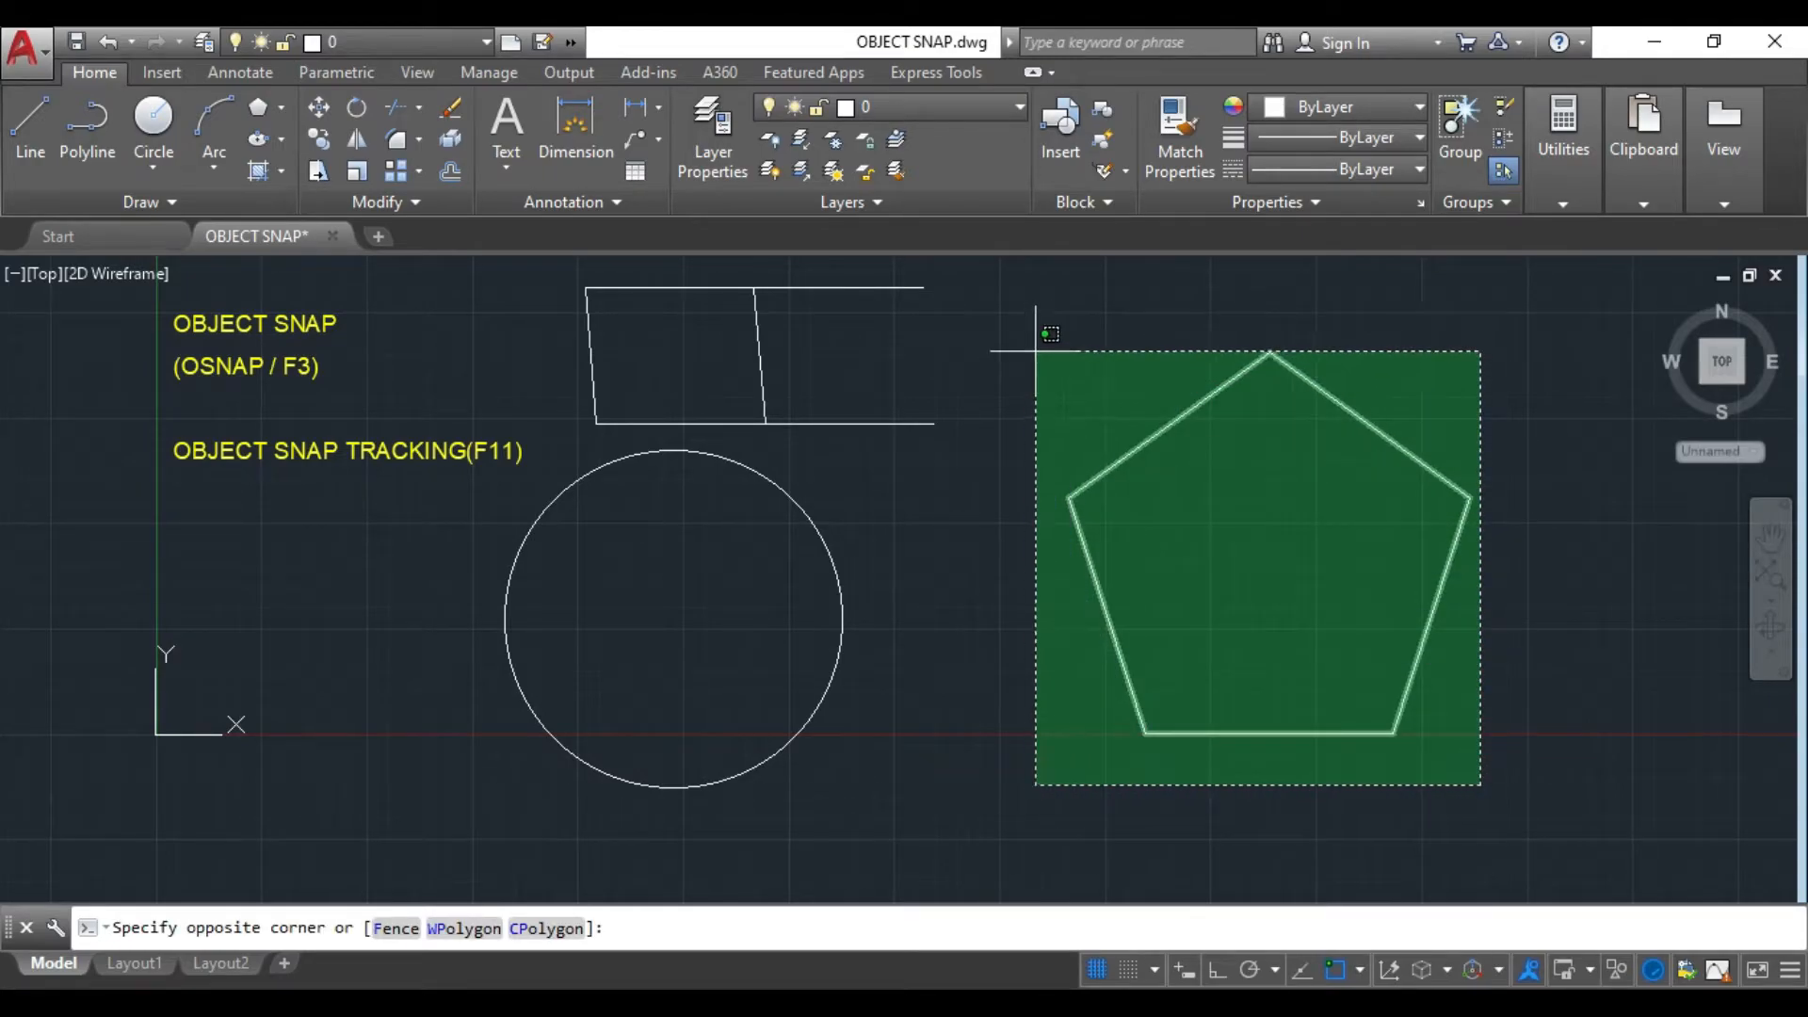
click(1048, 345)
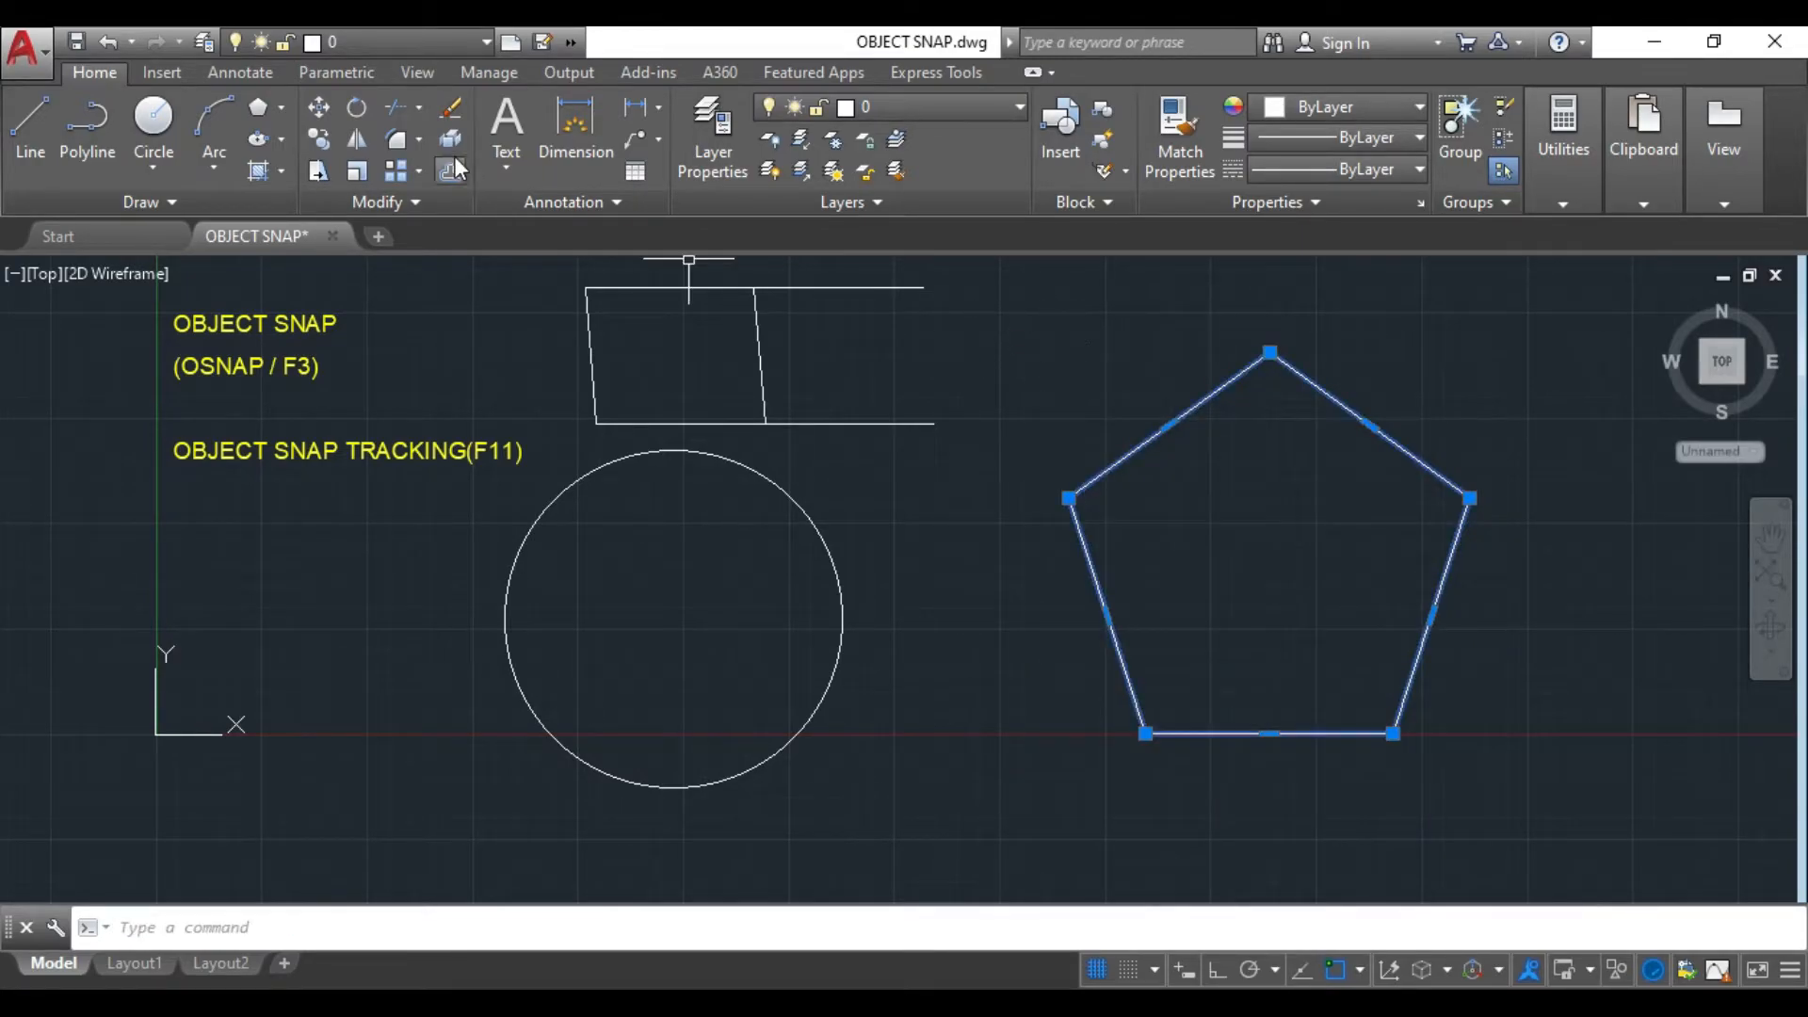
key(Escape)
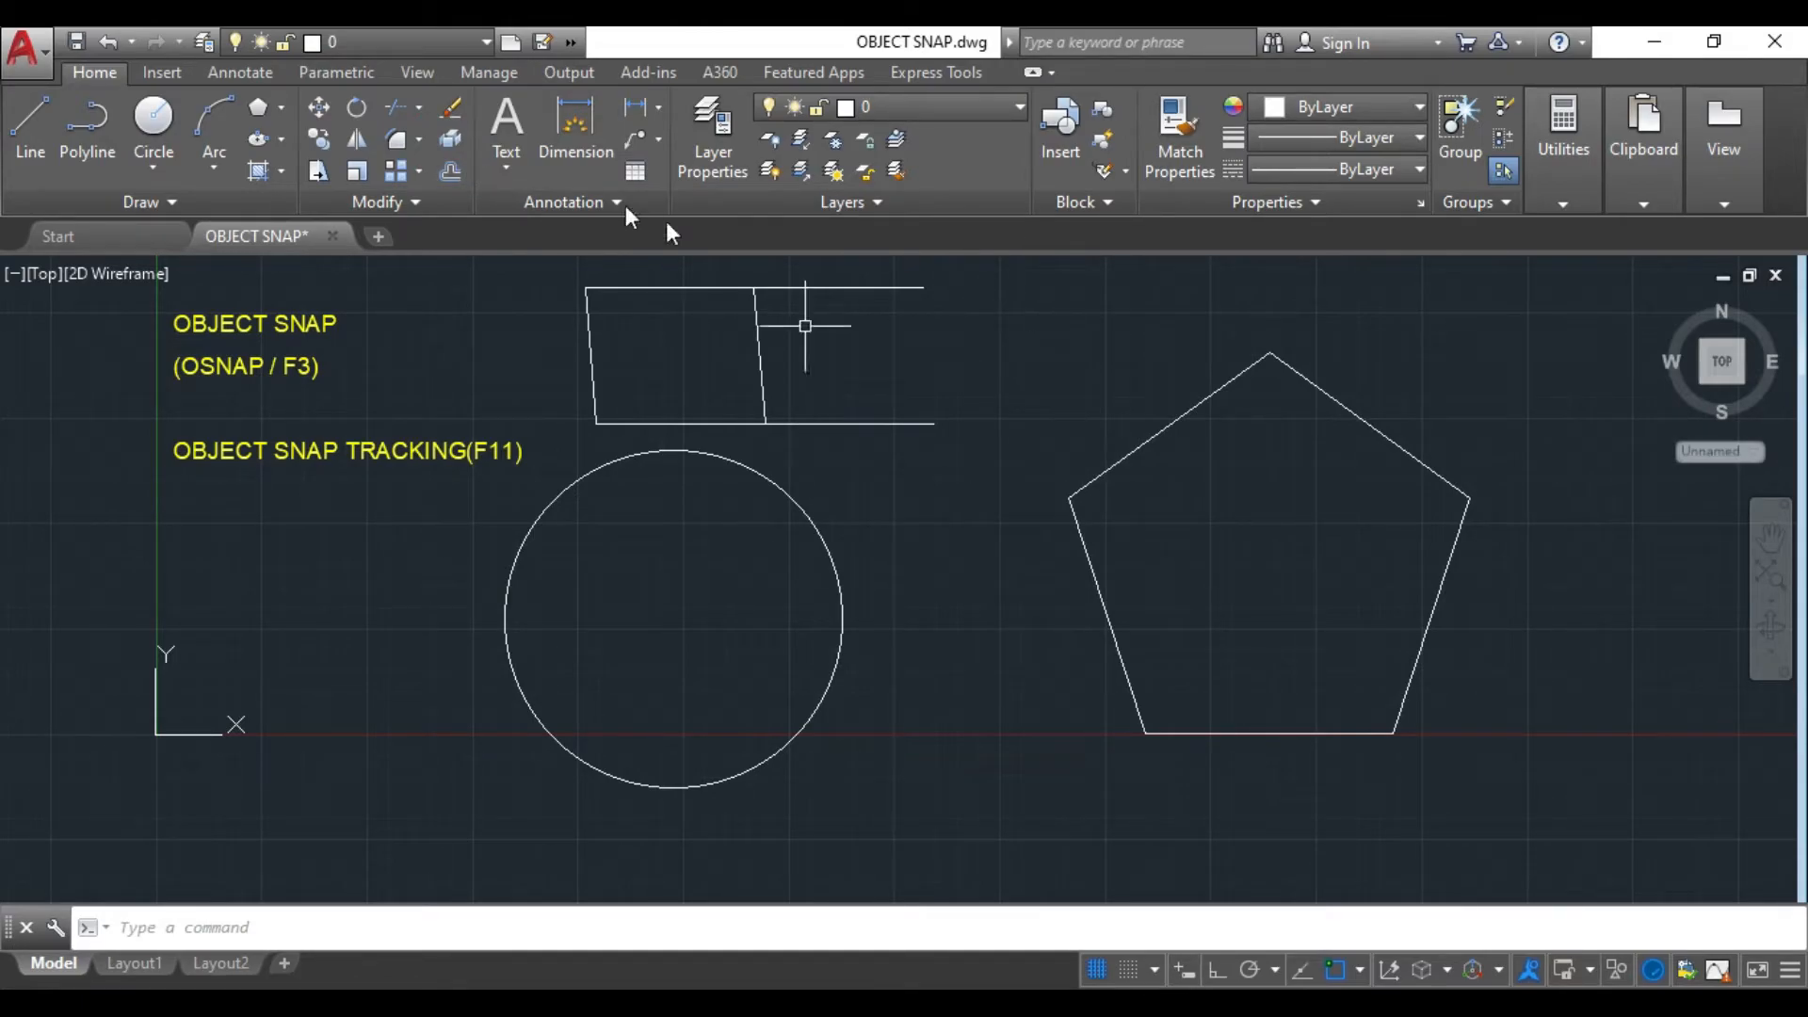
click(45, 115)
click(933, 424)
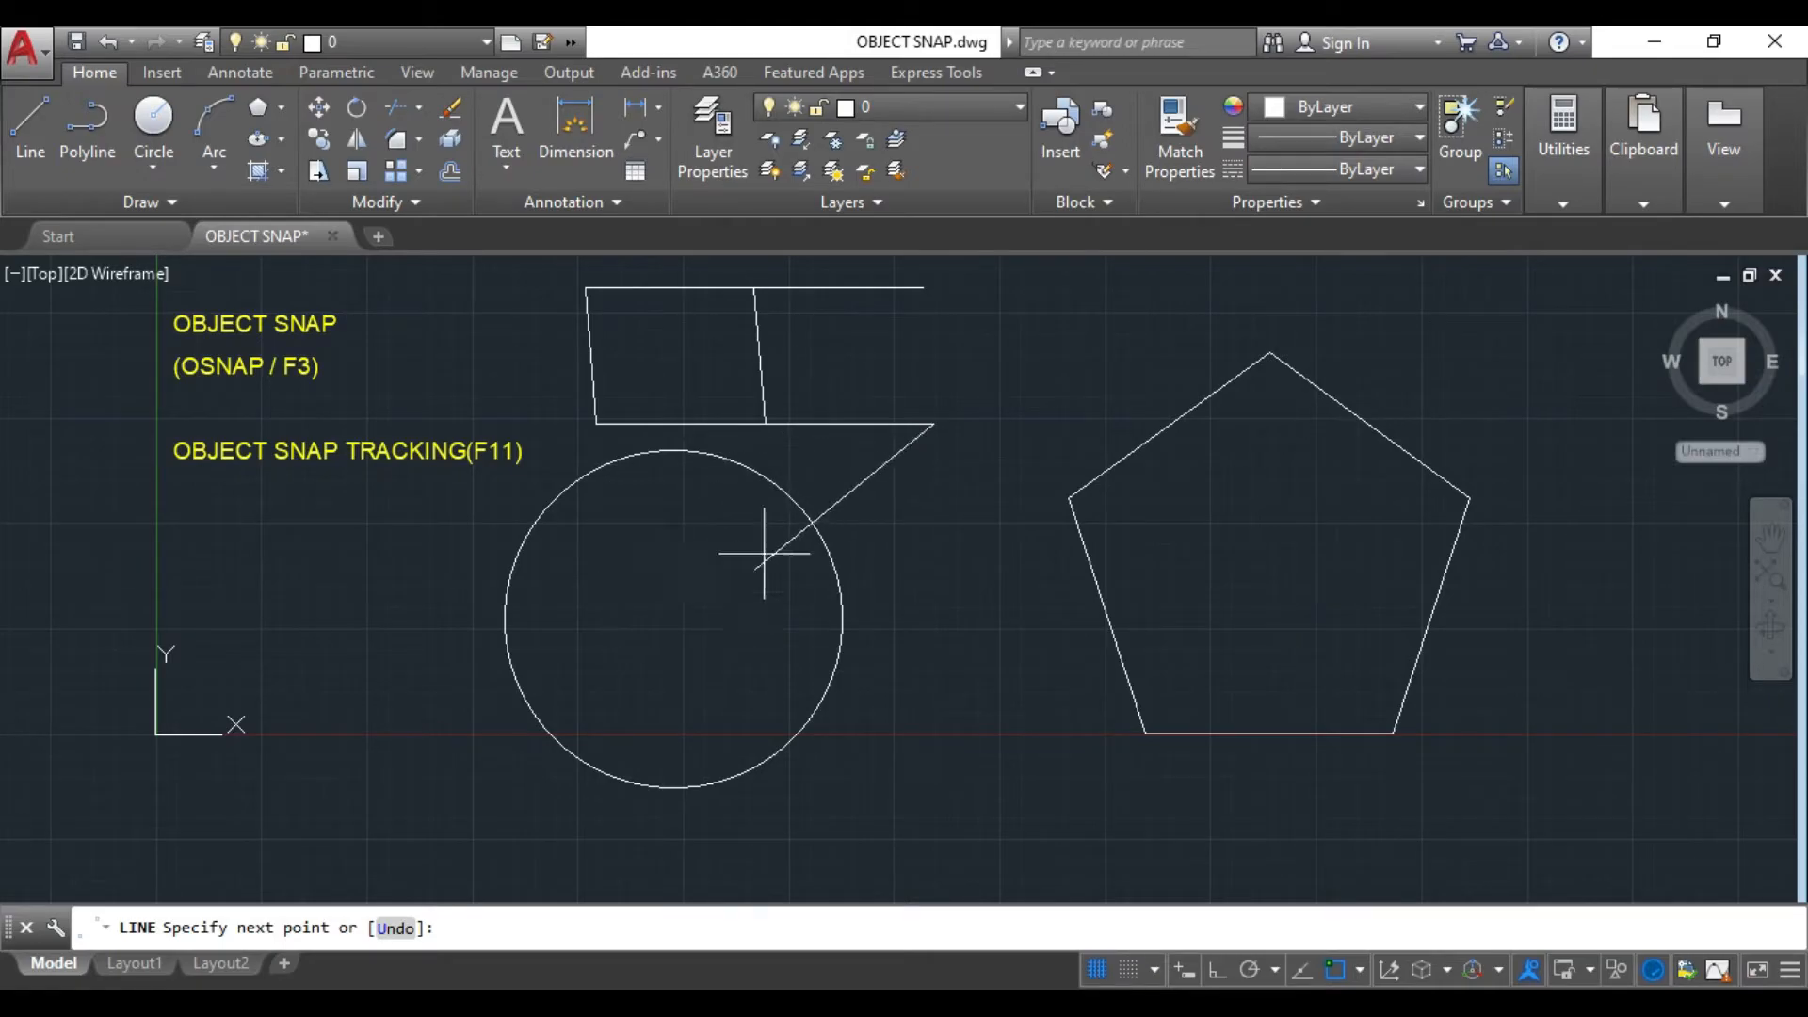
key(Escape)
click(1516, 765)
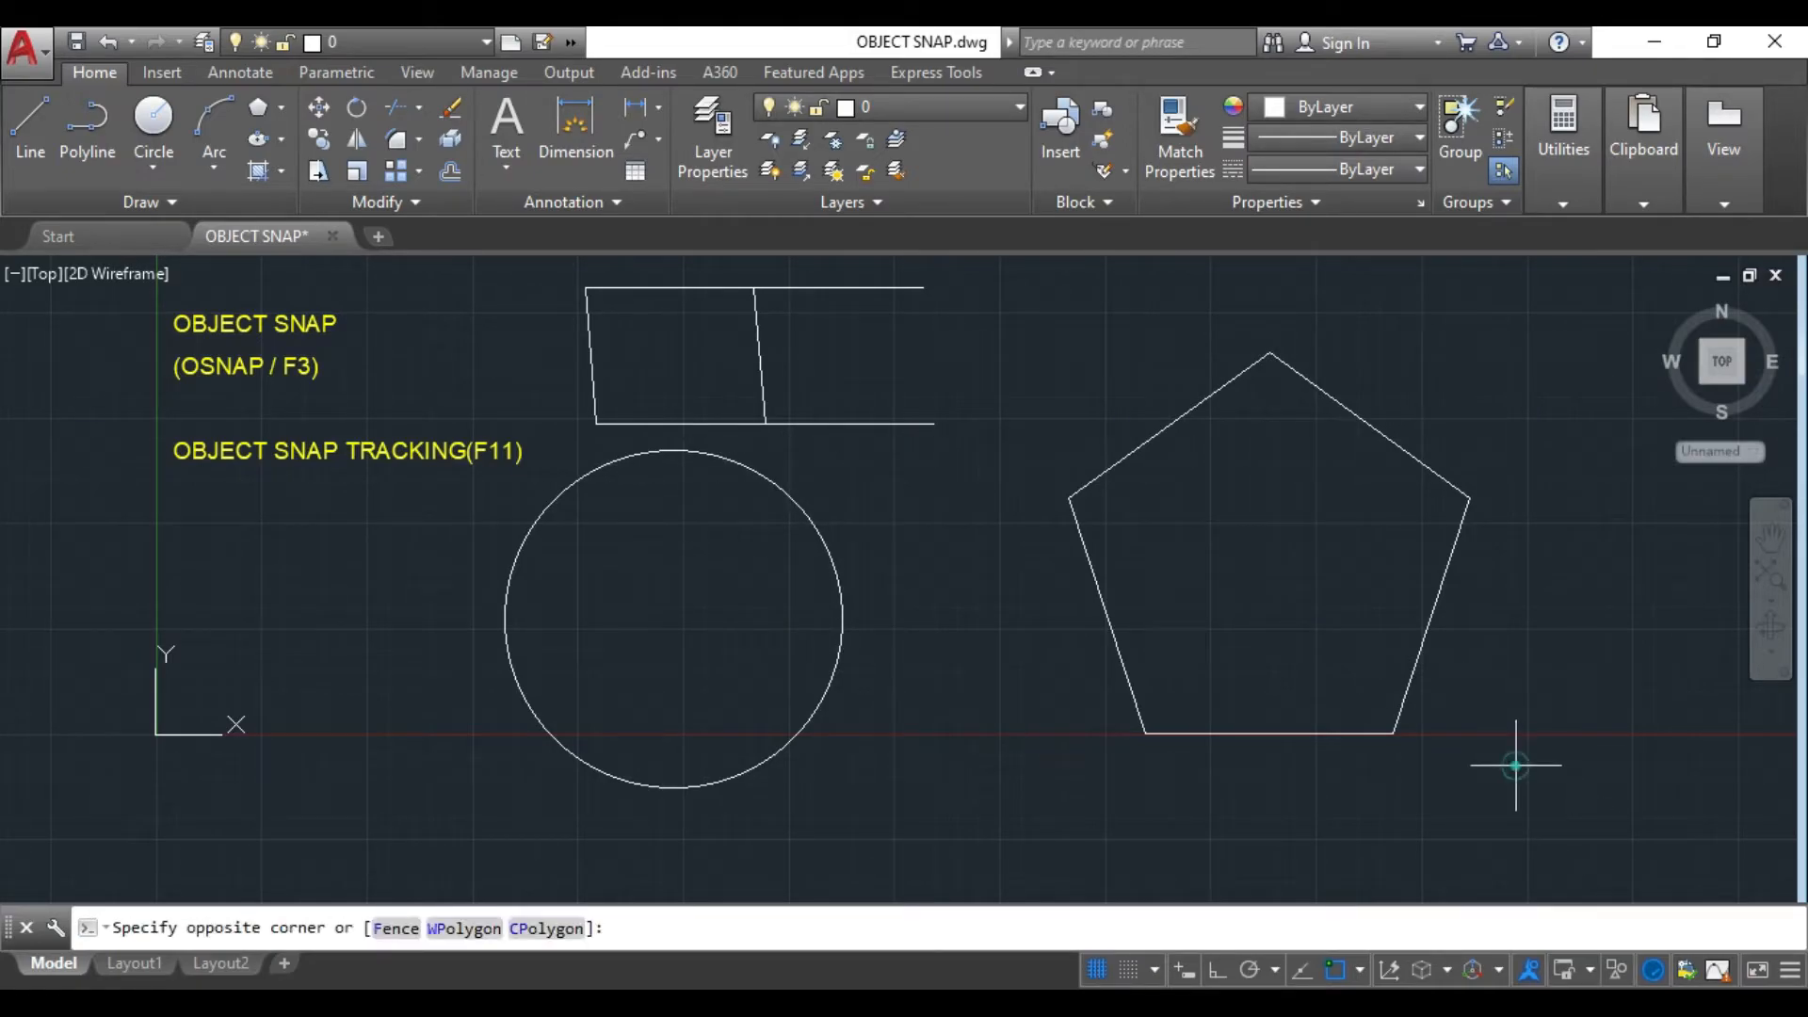
click(1006, 328)
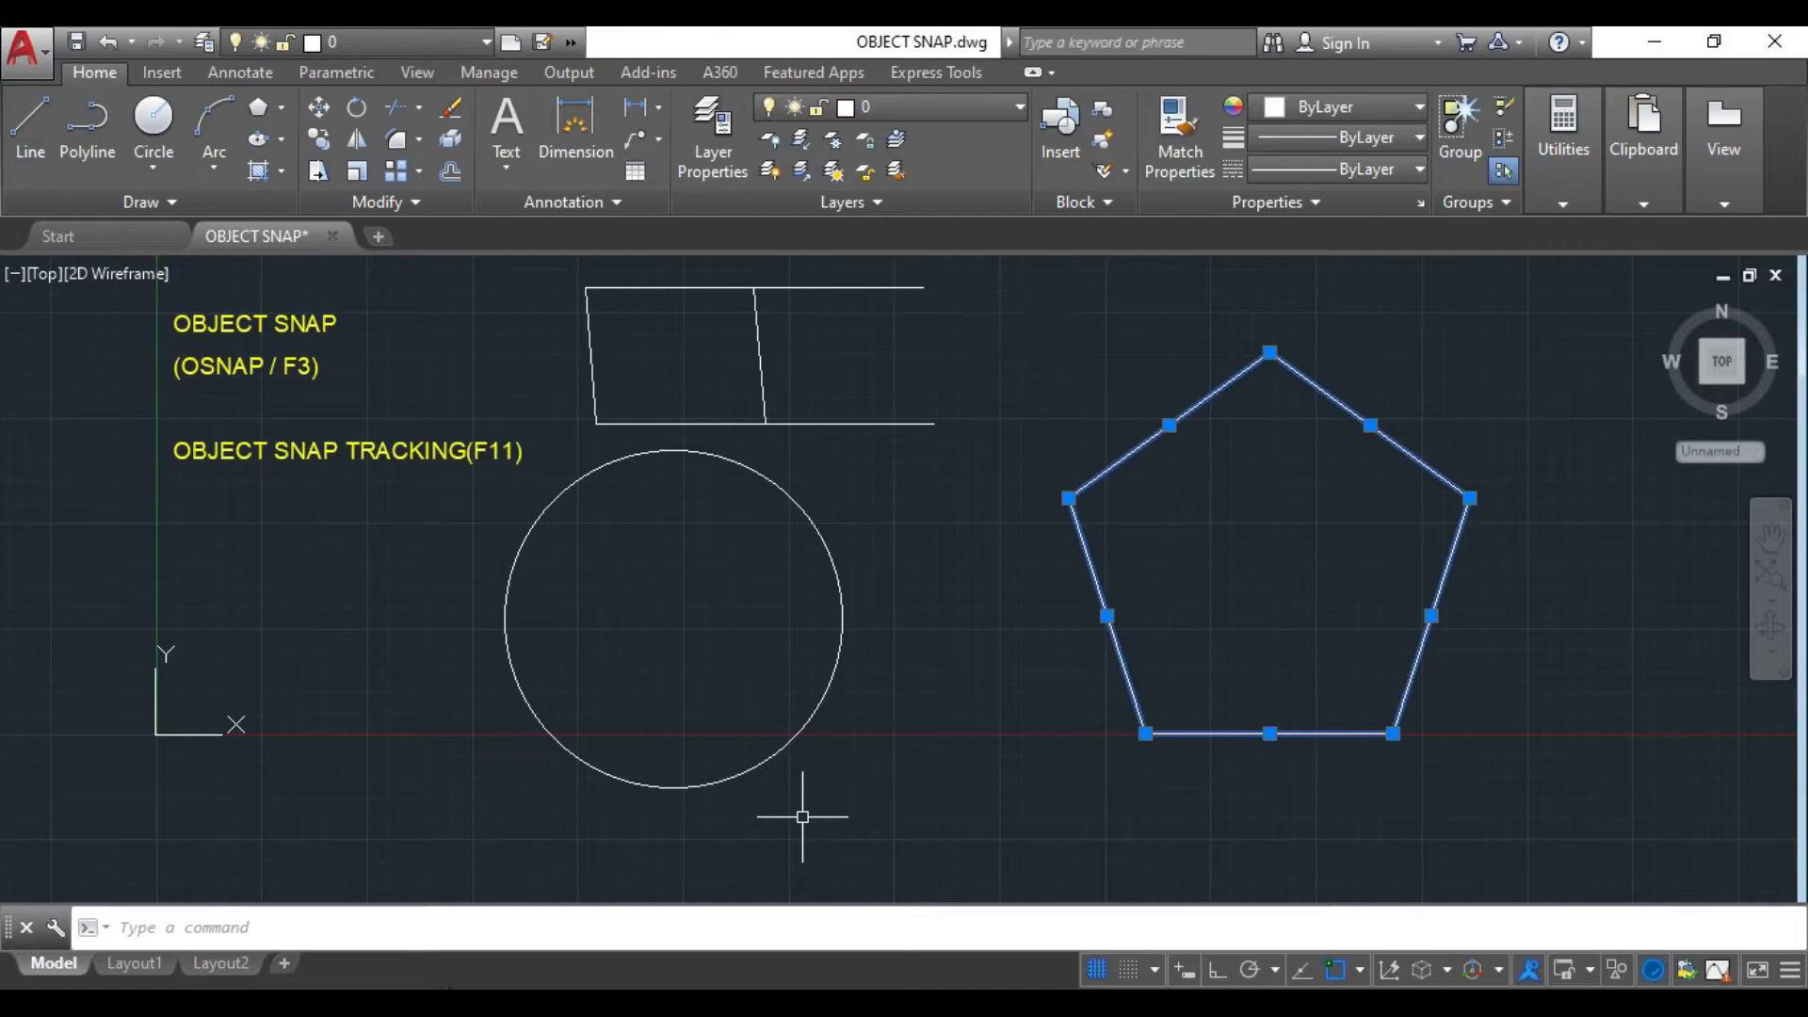
click(468, 931)
key(Return)
click(970, 717)
click(1062, 642)
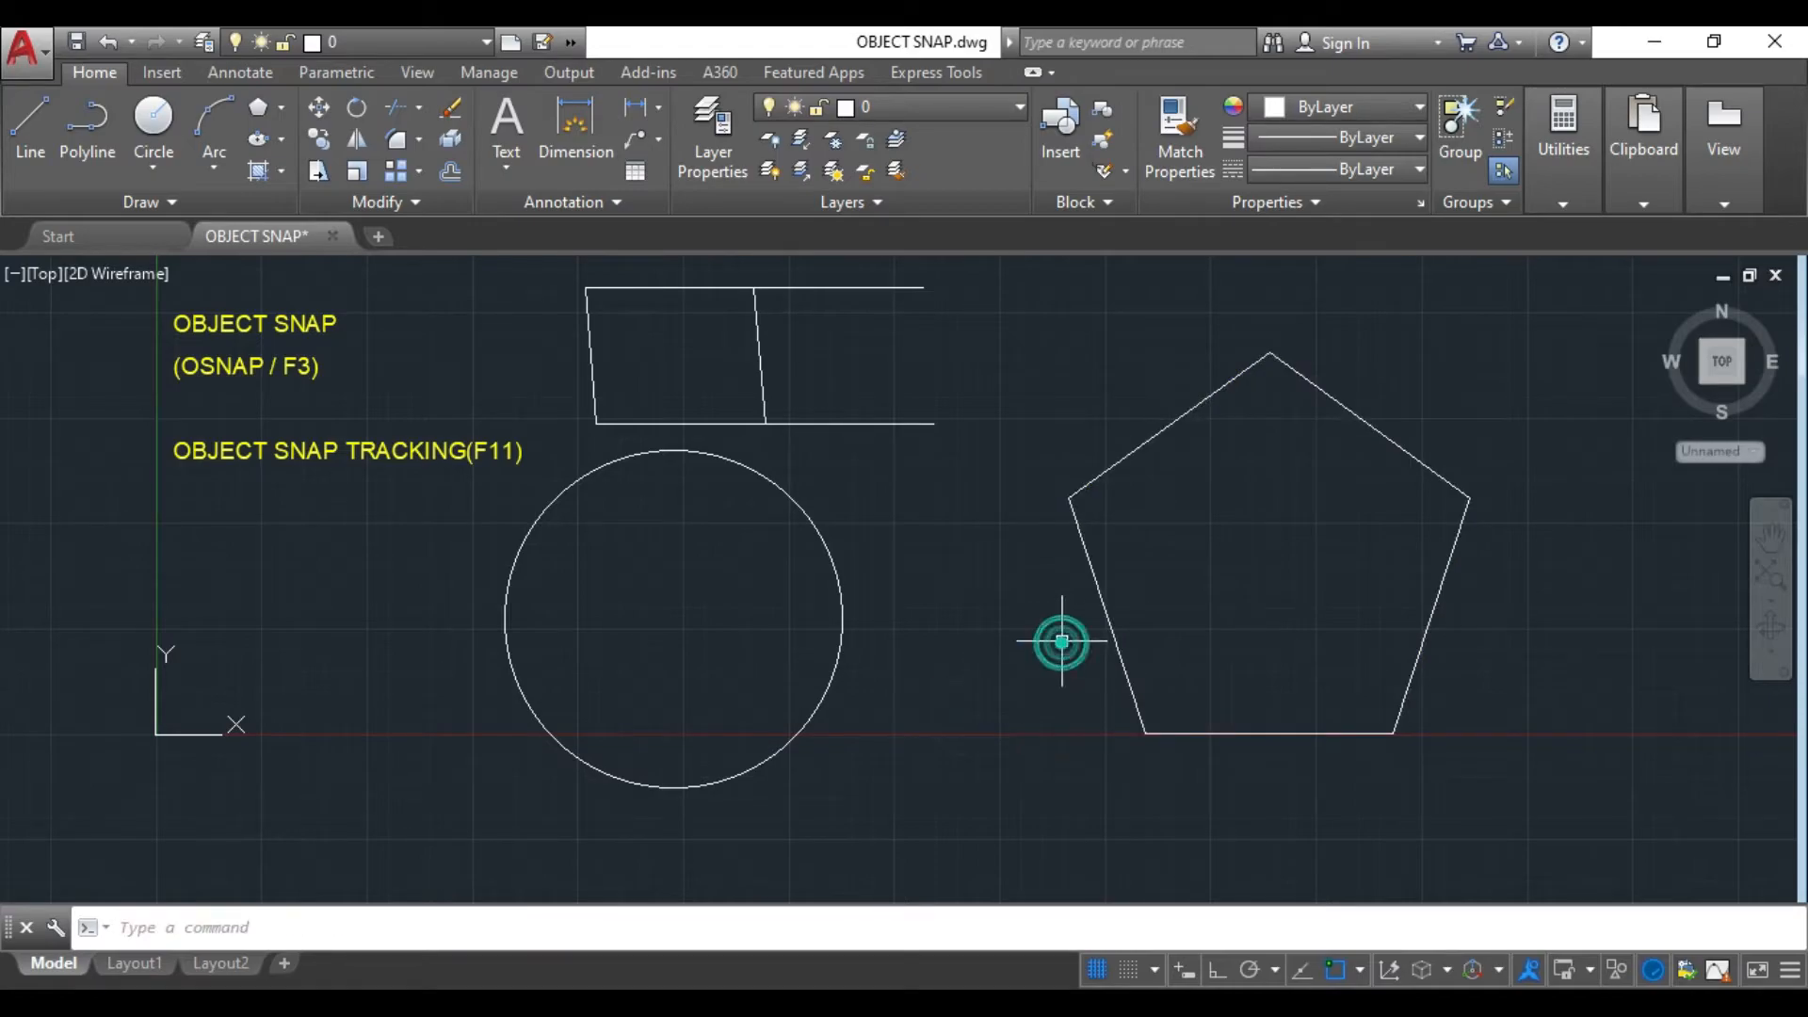
click(1099, 608)
key(Escape)
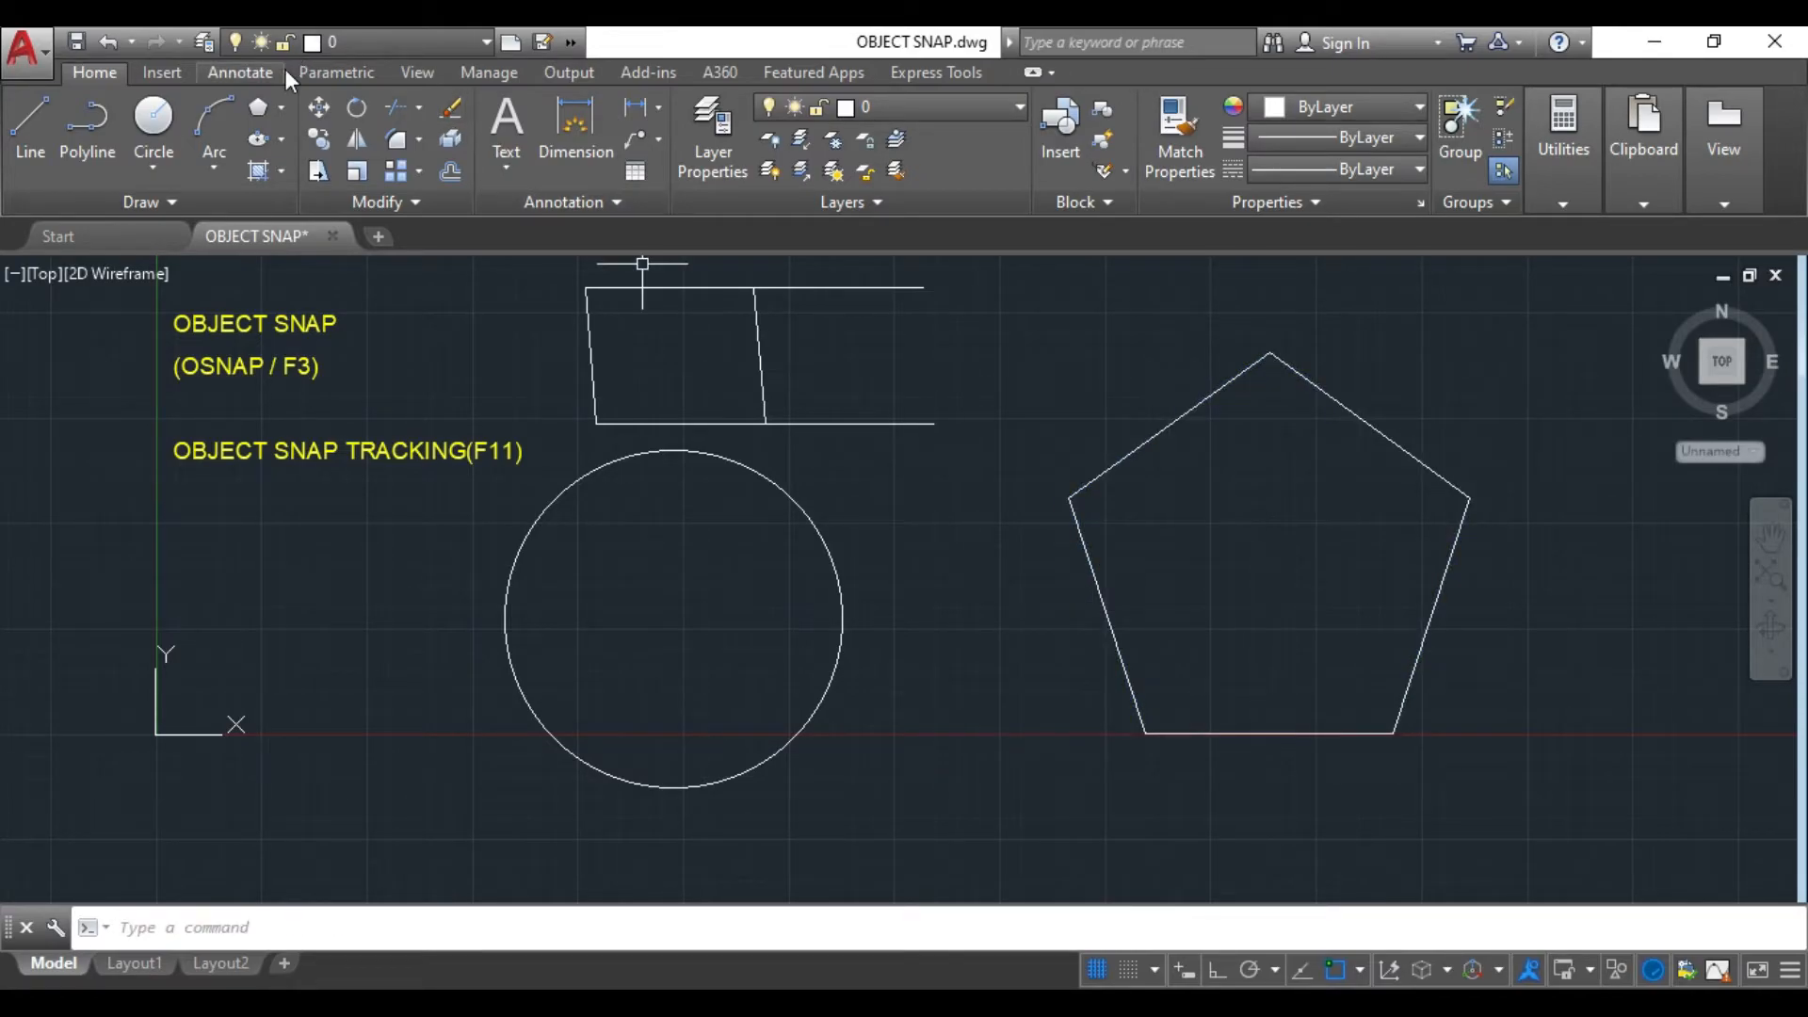
- Draw a line from the lower horizontal line's right endpoint to the pentagon's geometric center
click(30, 122)
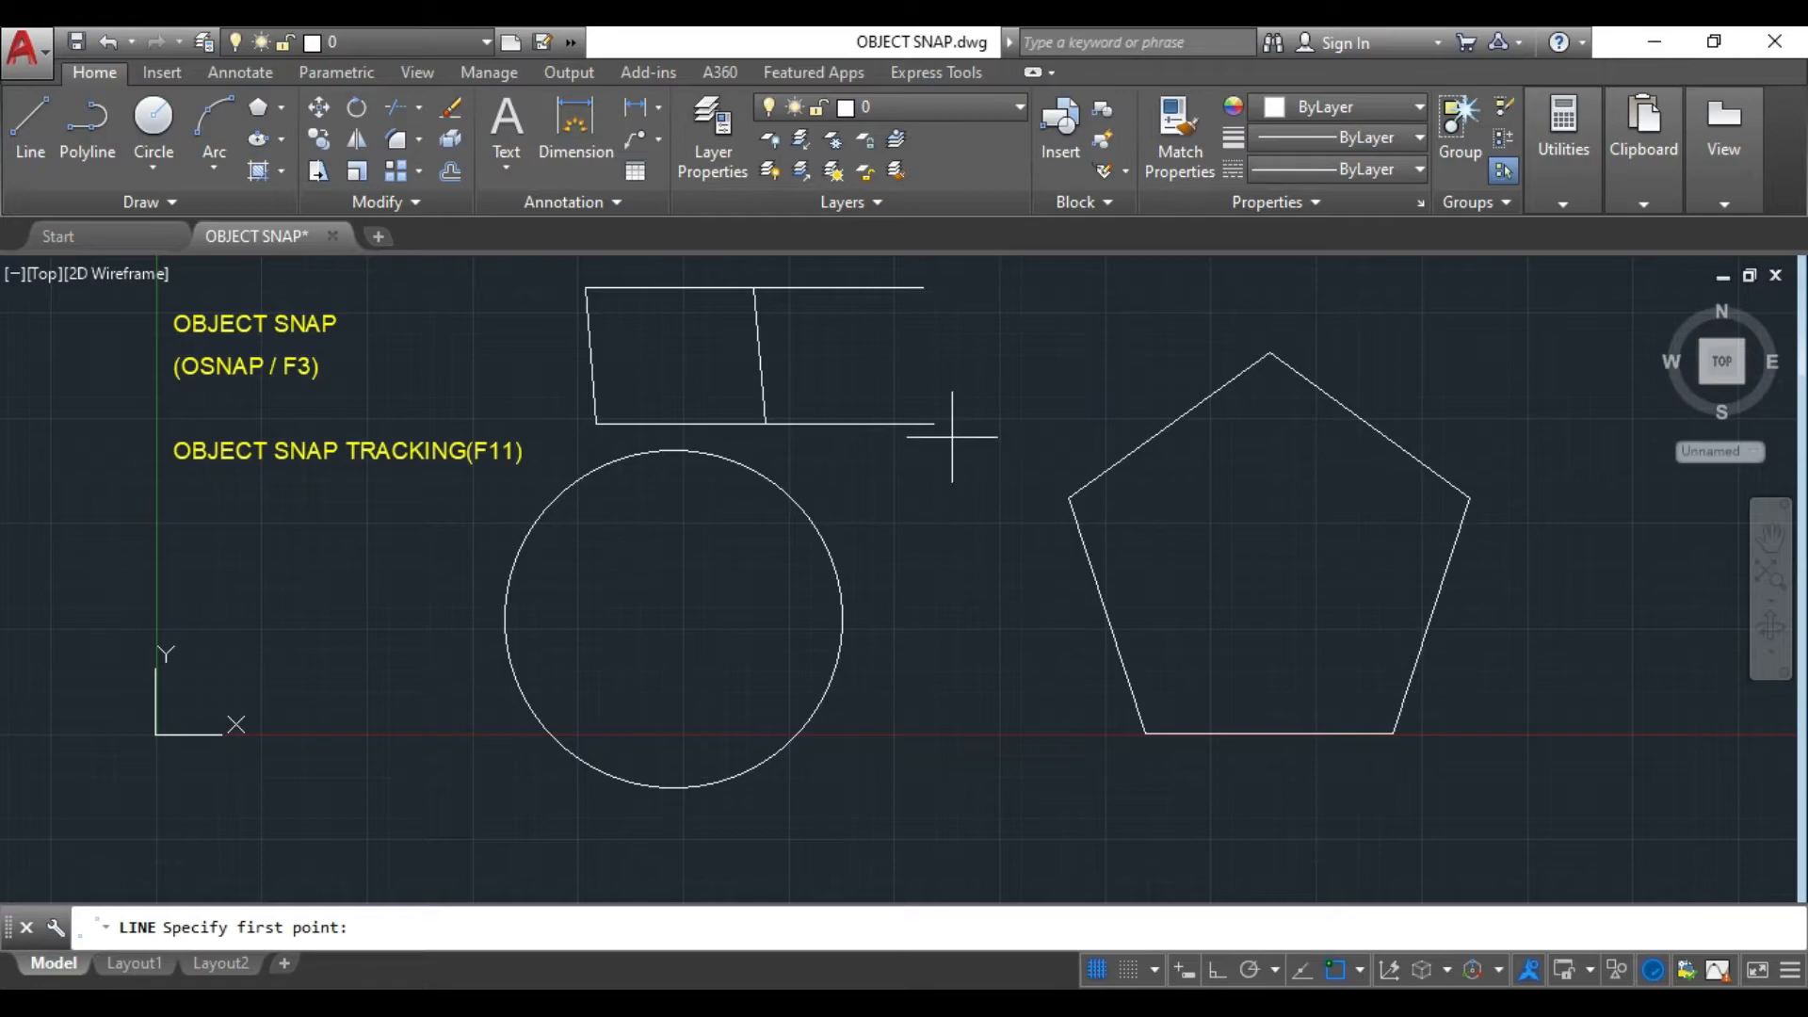
click(934, 423)
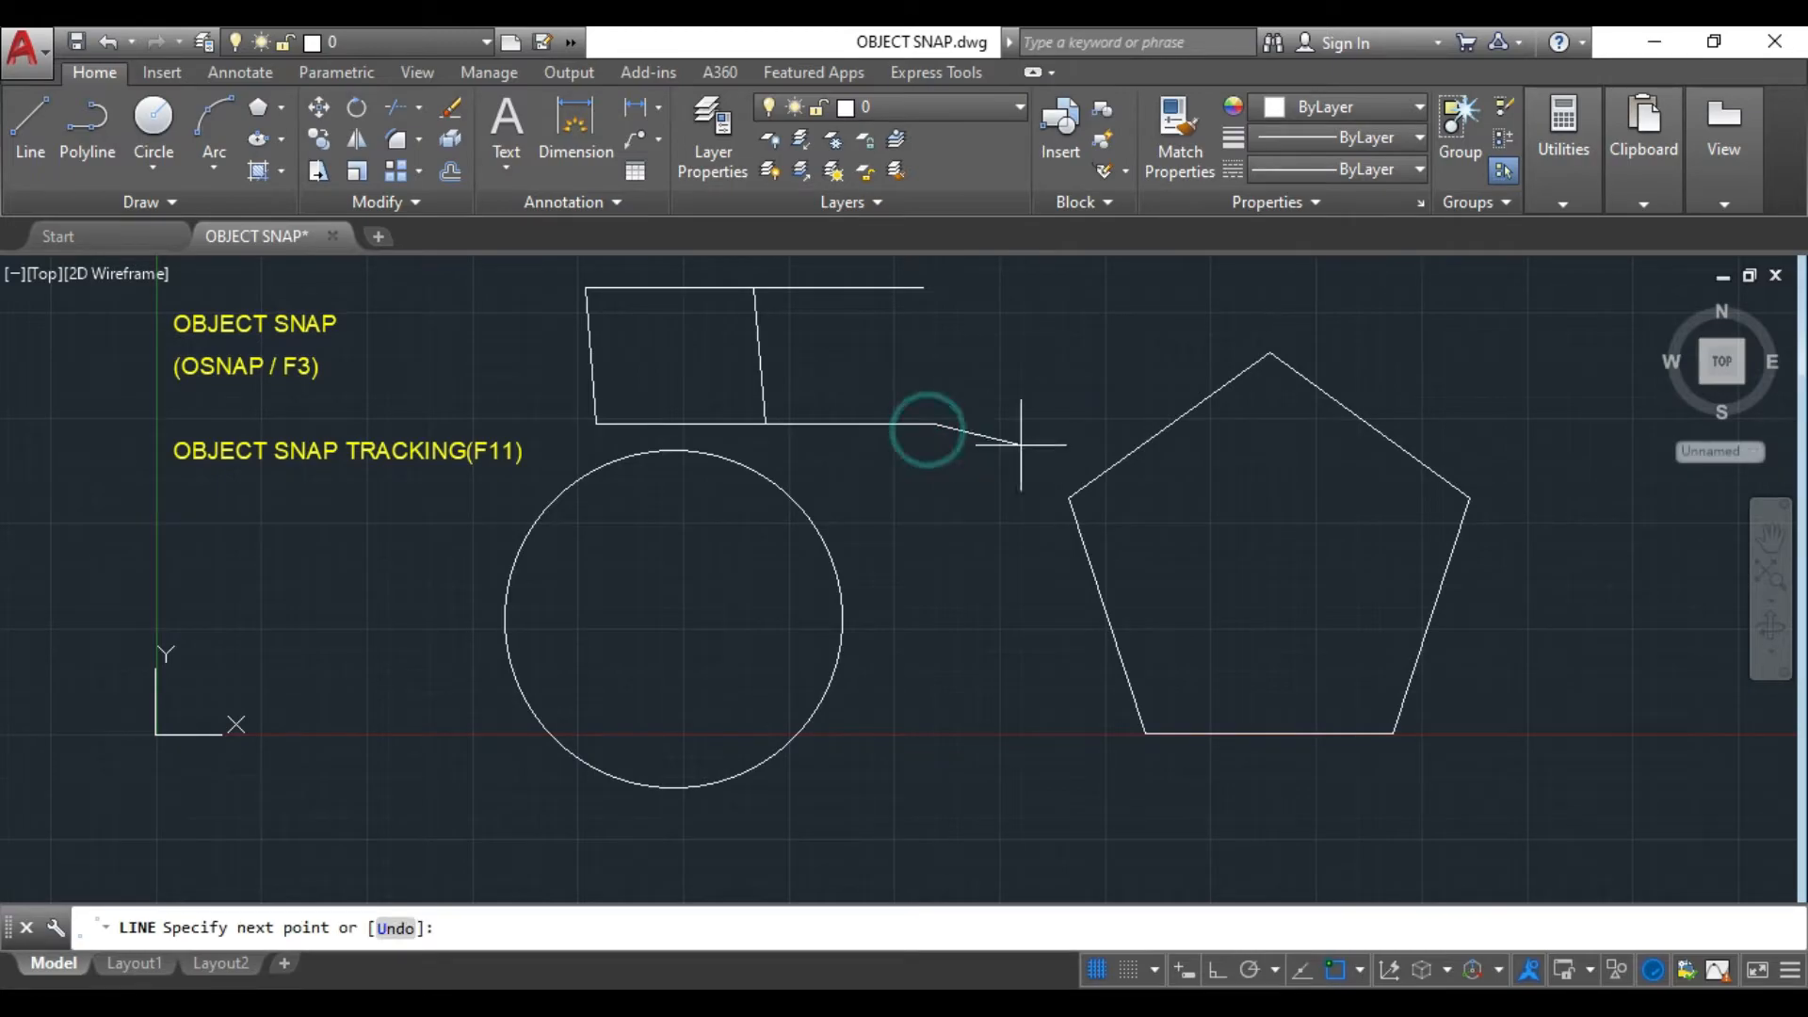
click(1271, 562)
key(Escape)
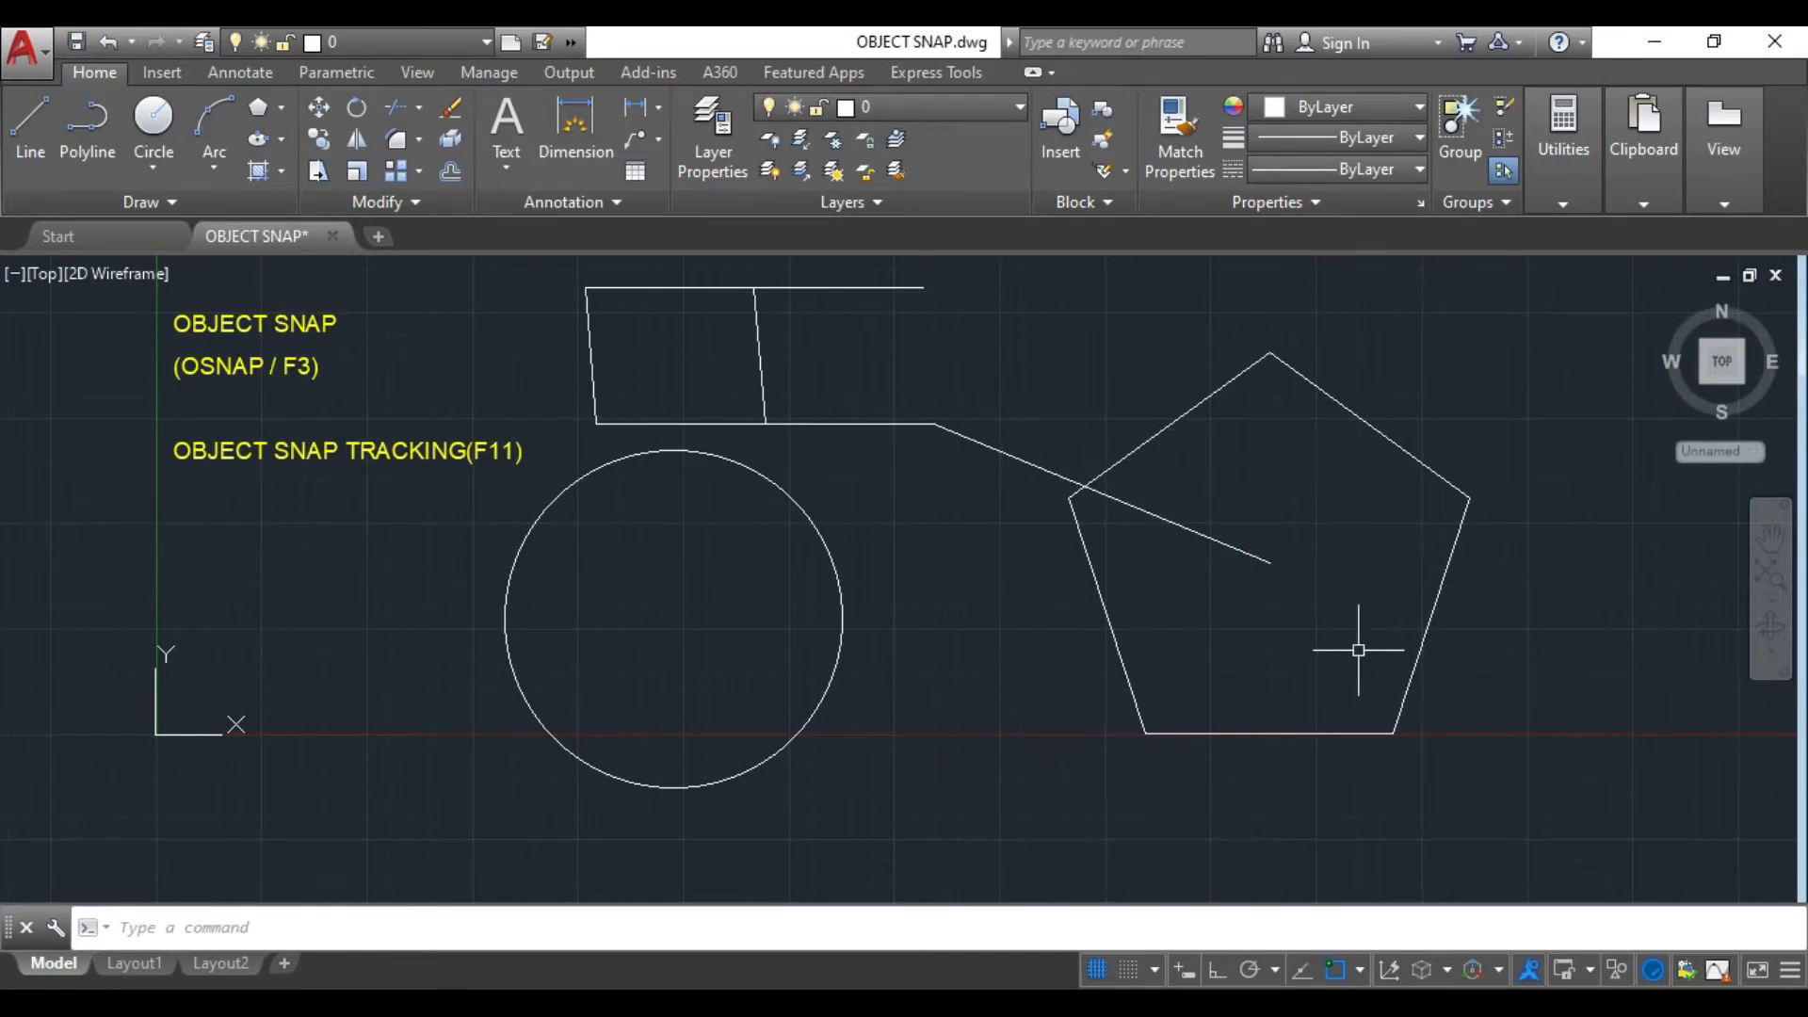
- Delete the pentagon together with the line that ends at its center
click(1417, 774)
click(1049, 351)
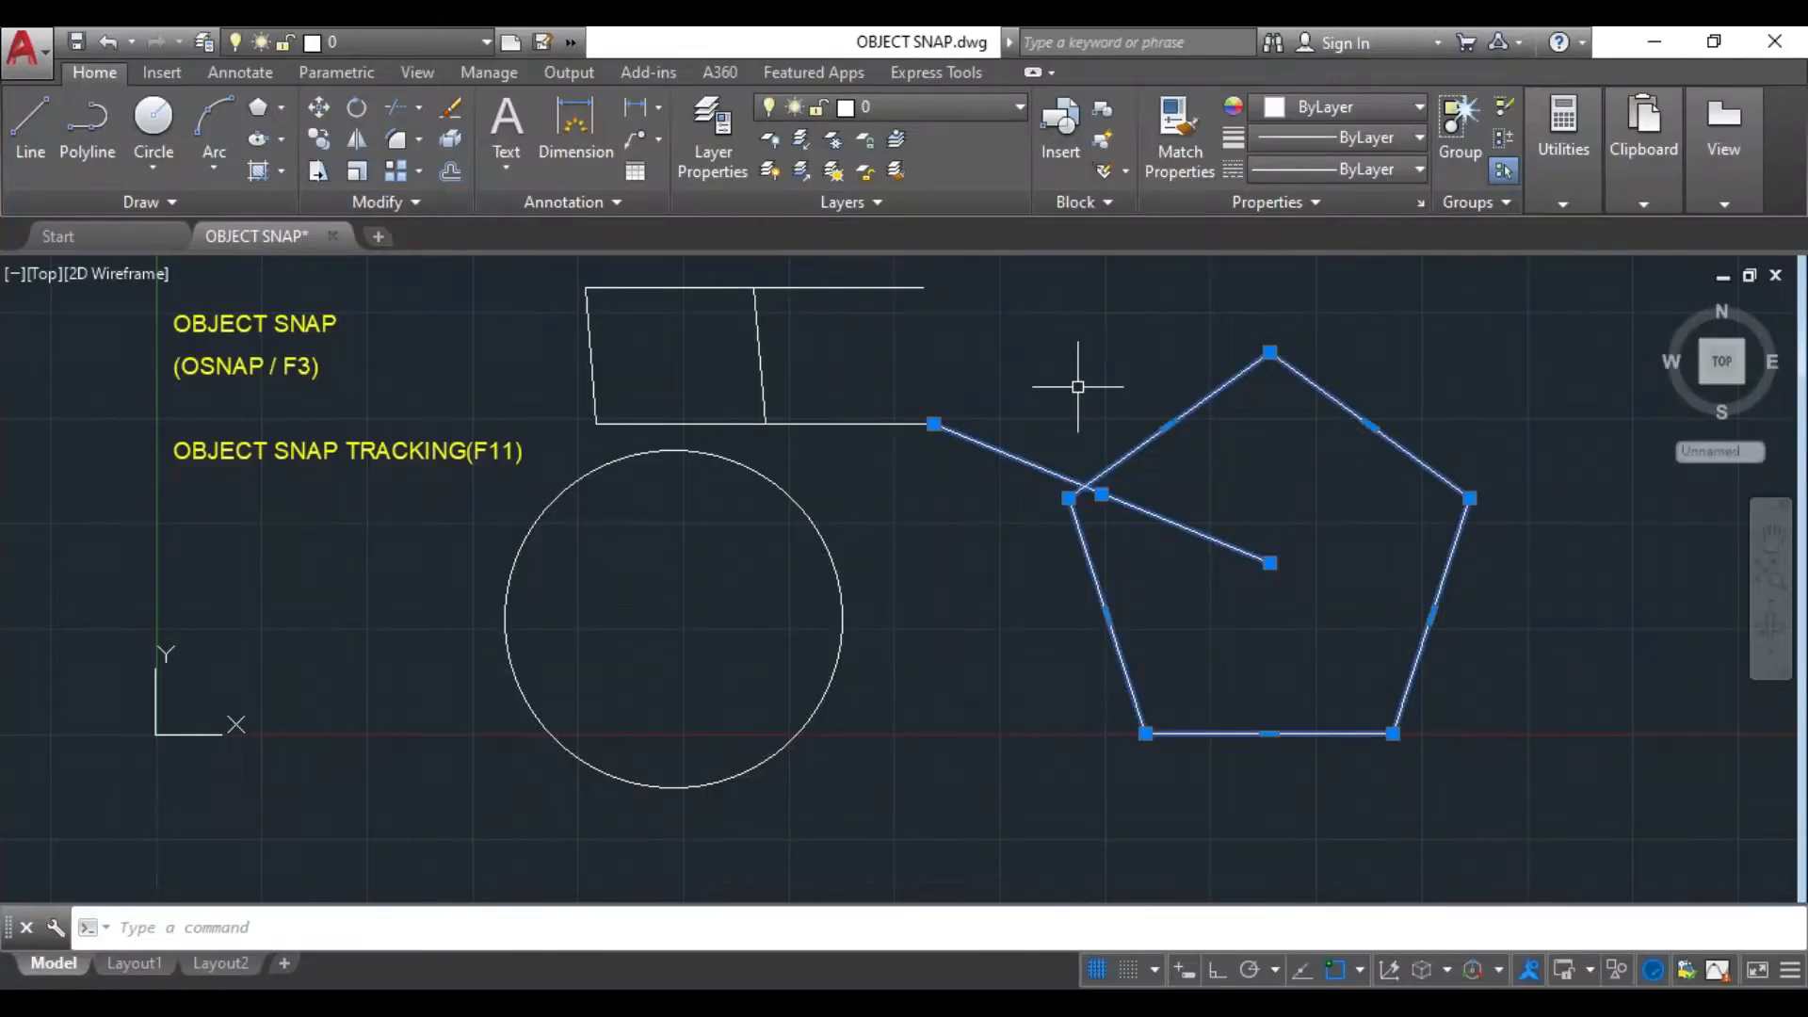
key(Delete)
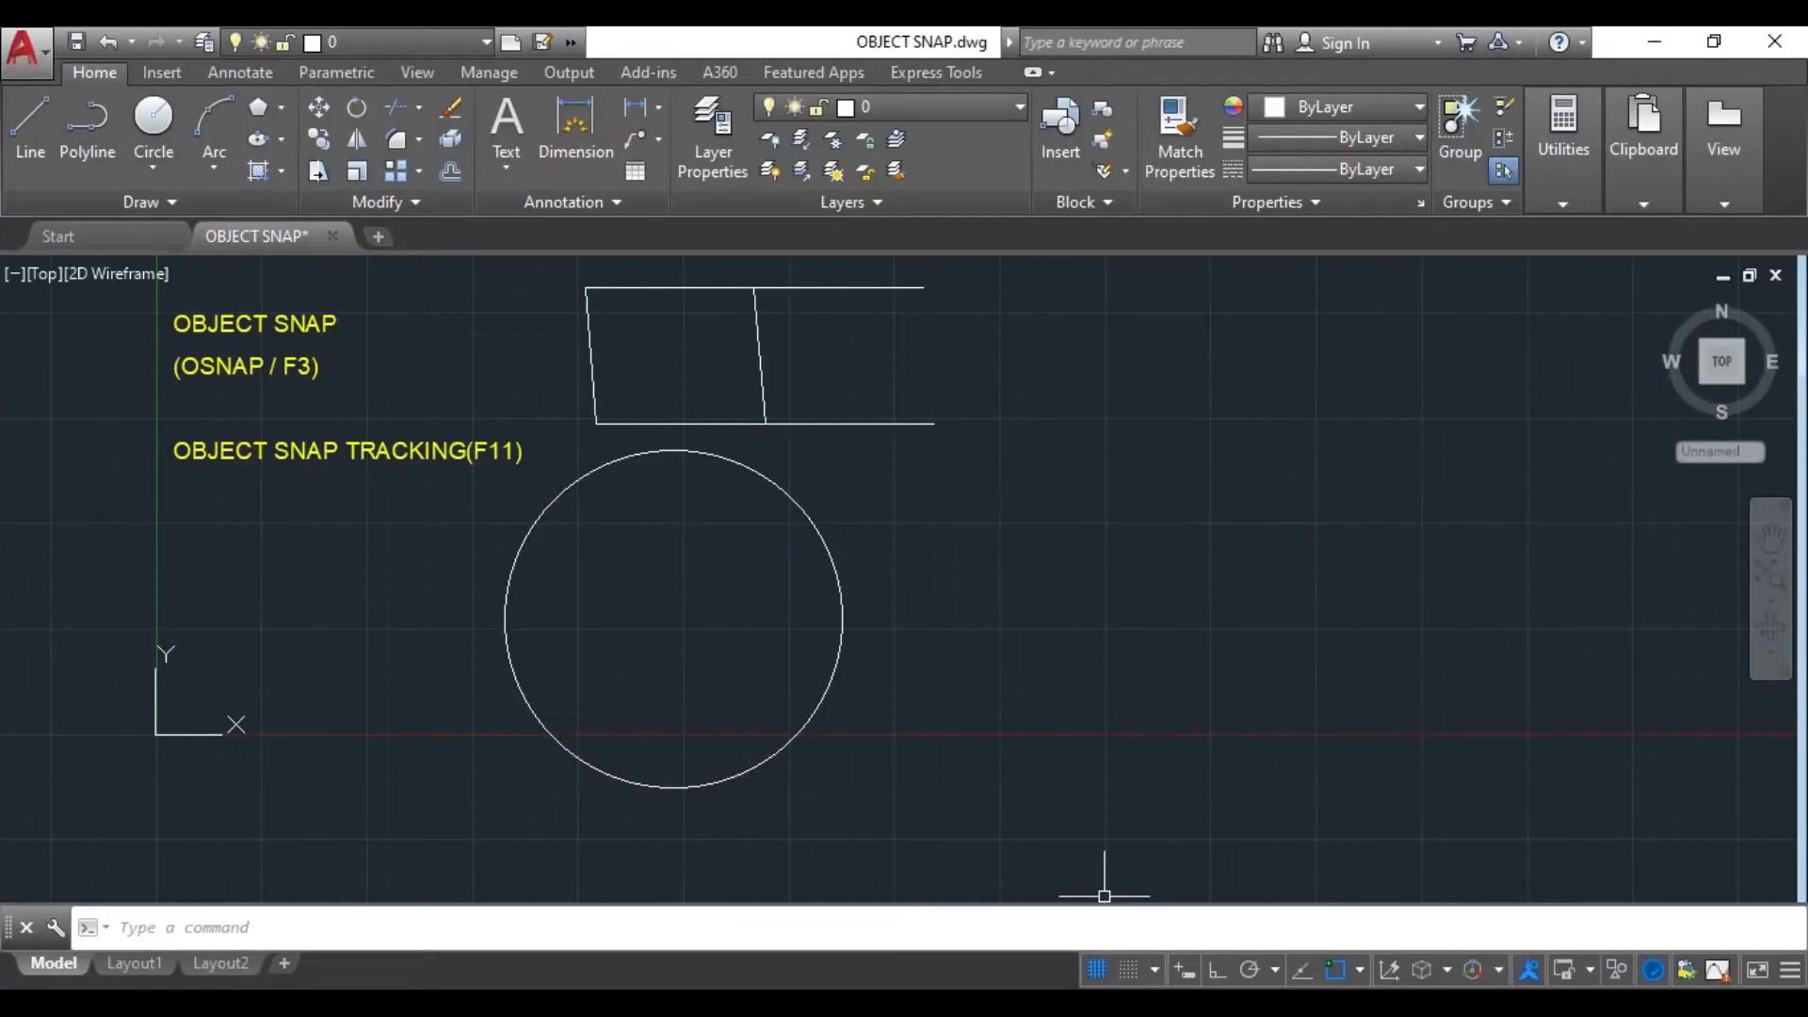
- Disable the Geometric Center object snap mode
click(1359, 970)
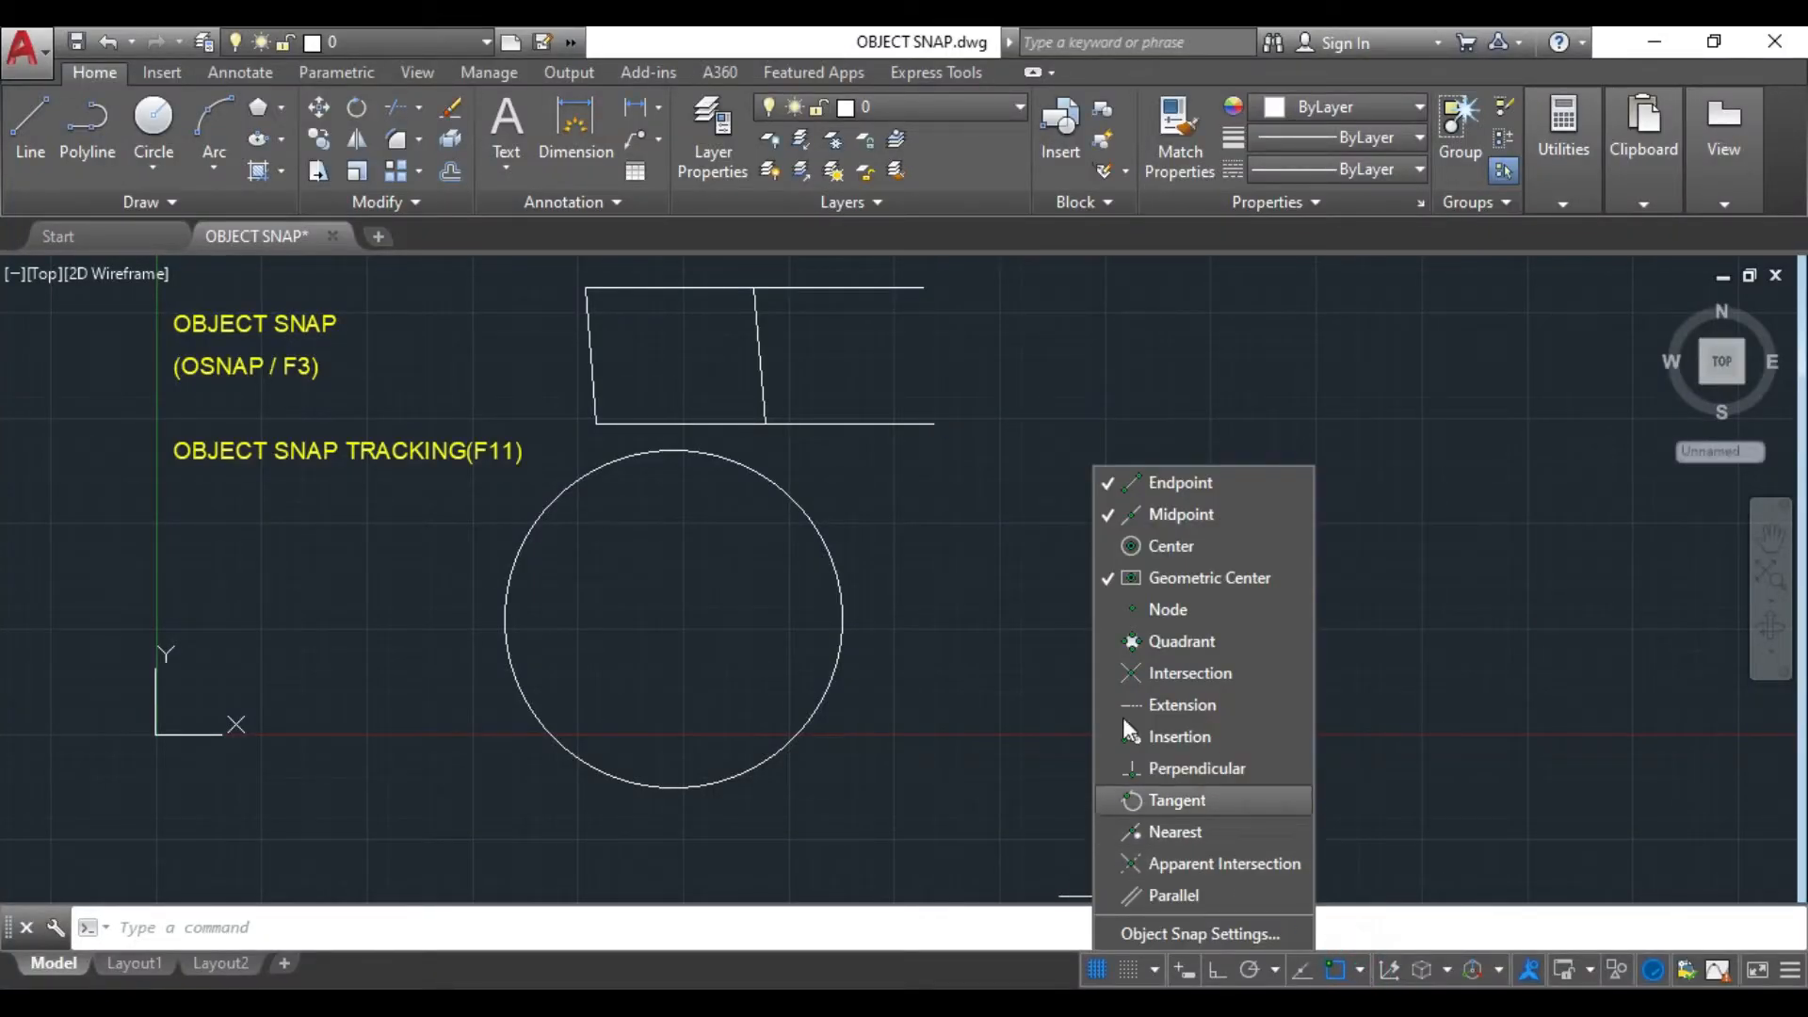
click(1110, 578)
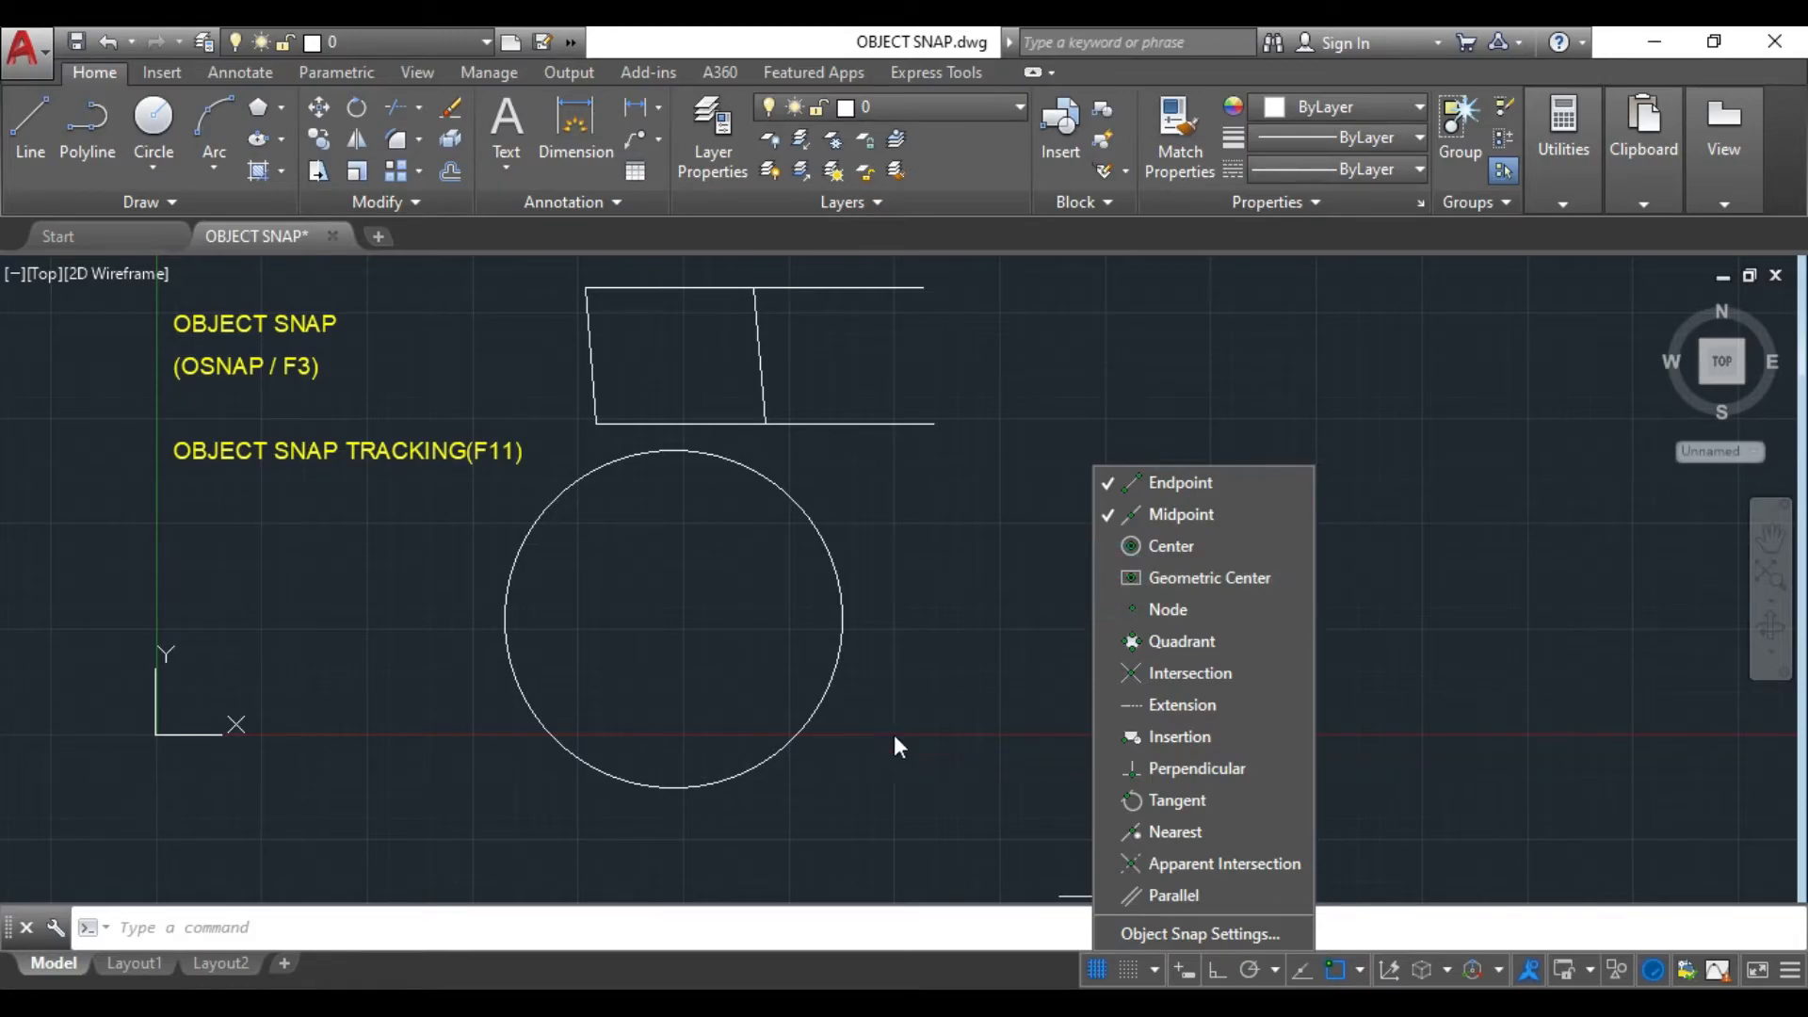
click(904, 828)
- Delete the circle and the two slanted lines connecting the upper and lower horizontal lines
click(810, 648)
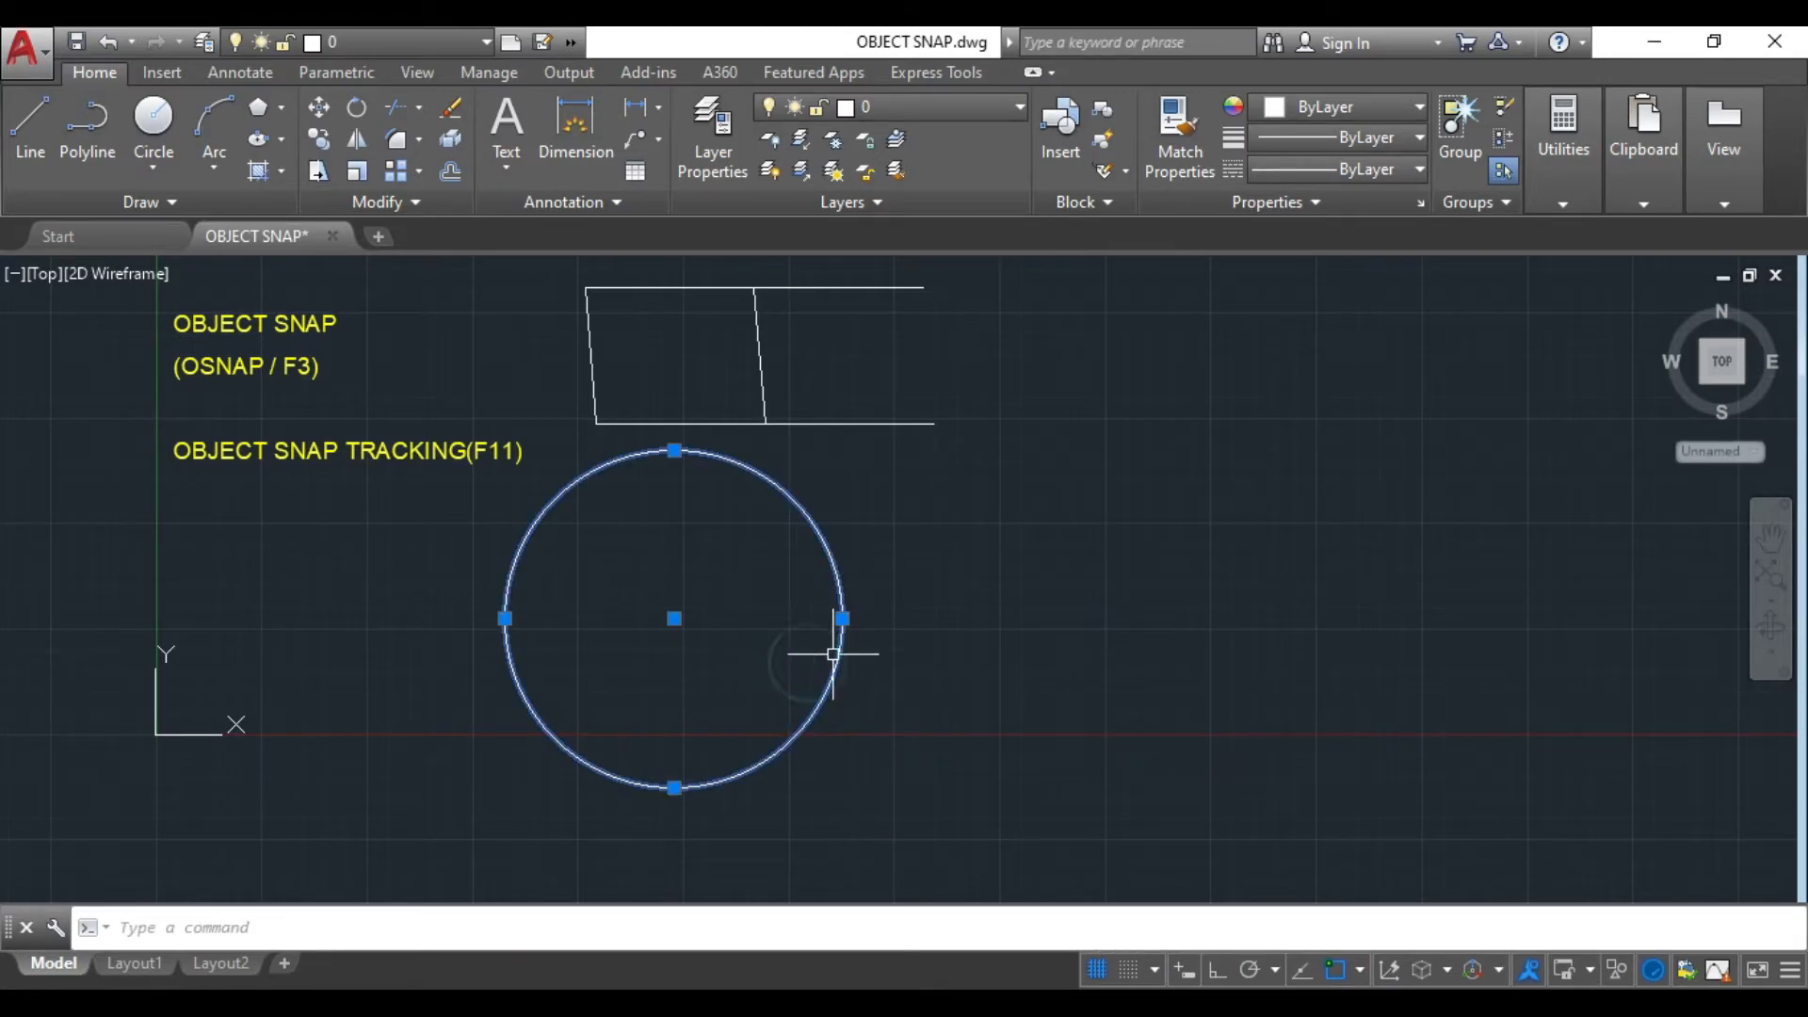
key(Delete)
click(759, 376)
key(Delete)
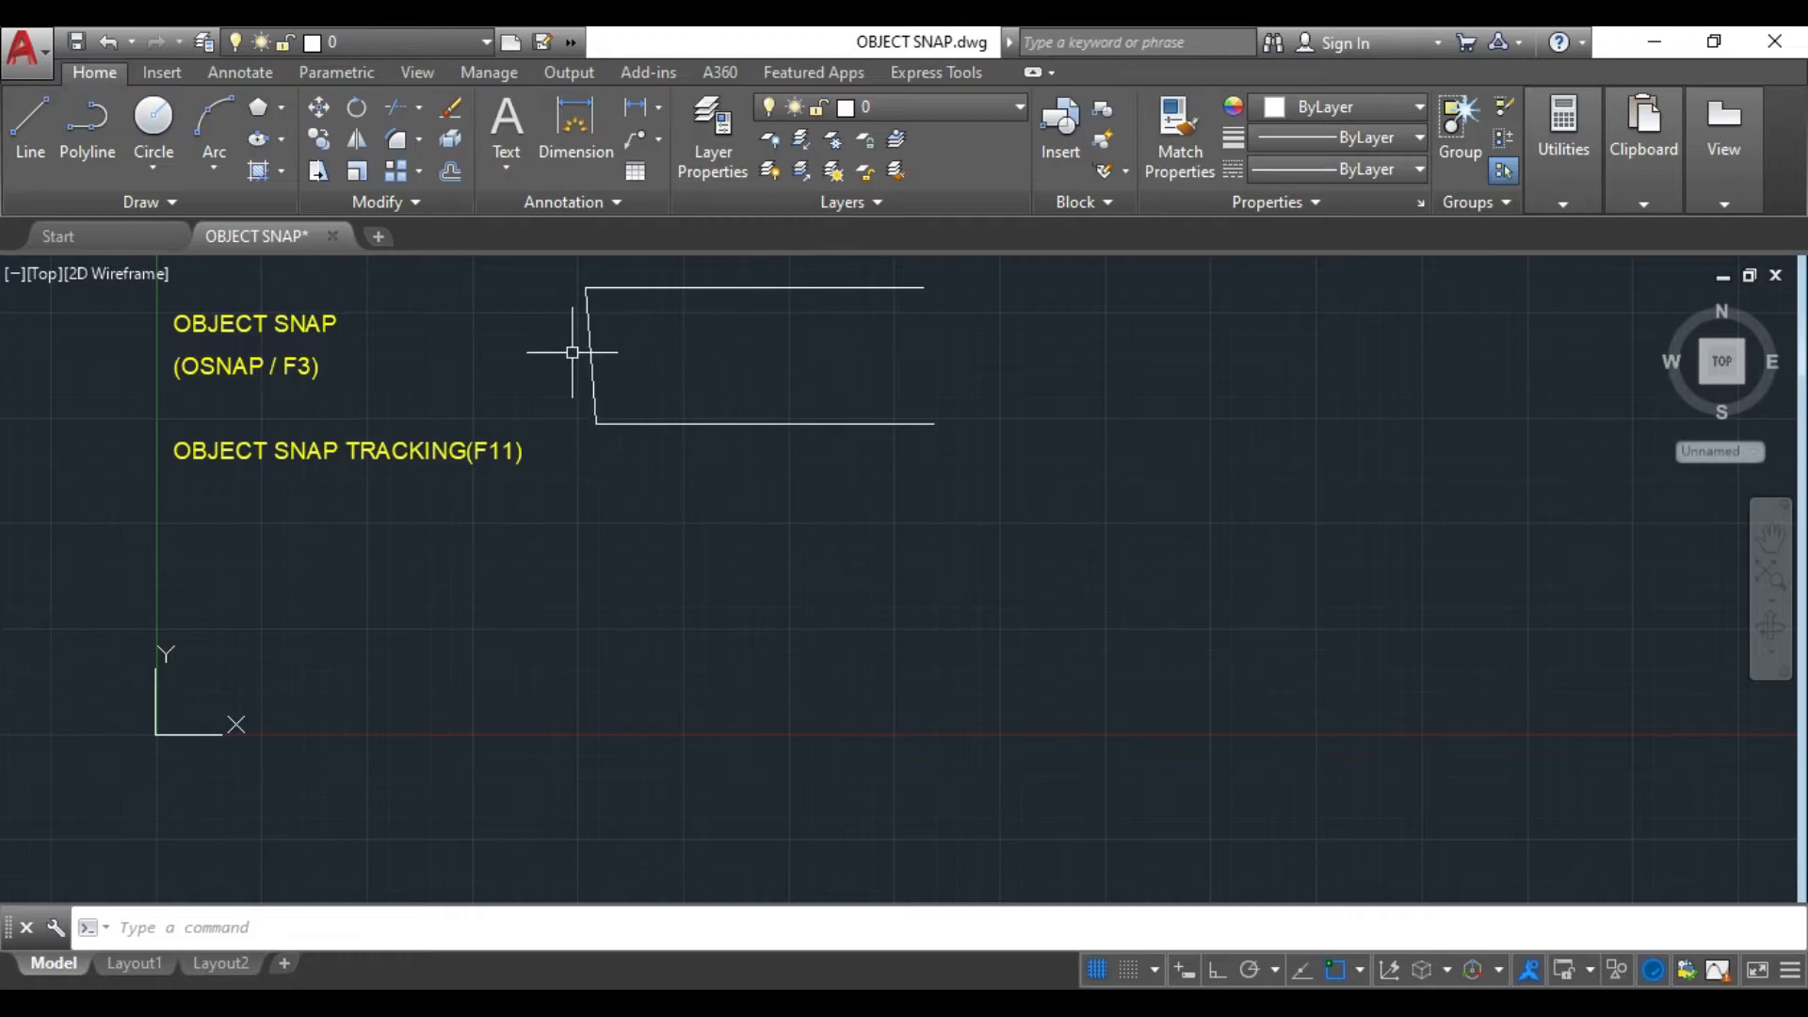
click(591, 350)
key(Delete)
middle_drag(698, 529, 699, 630)
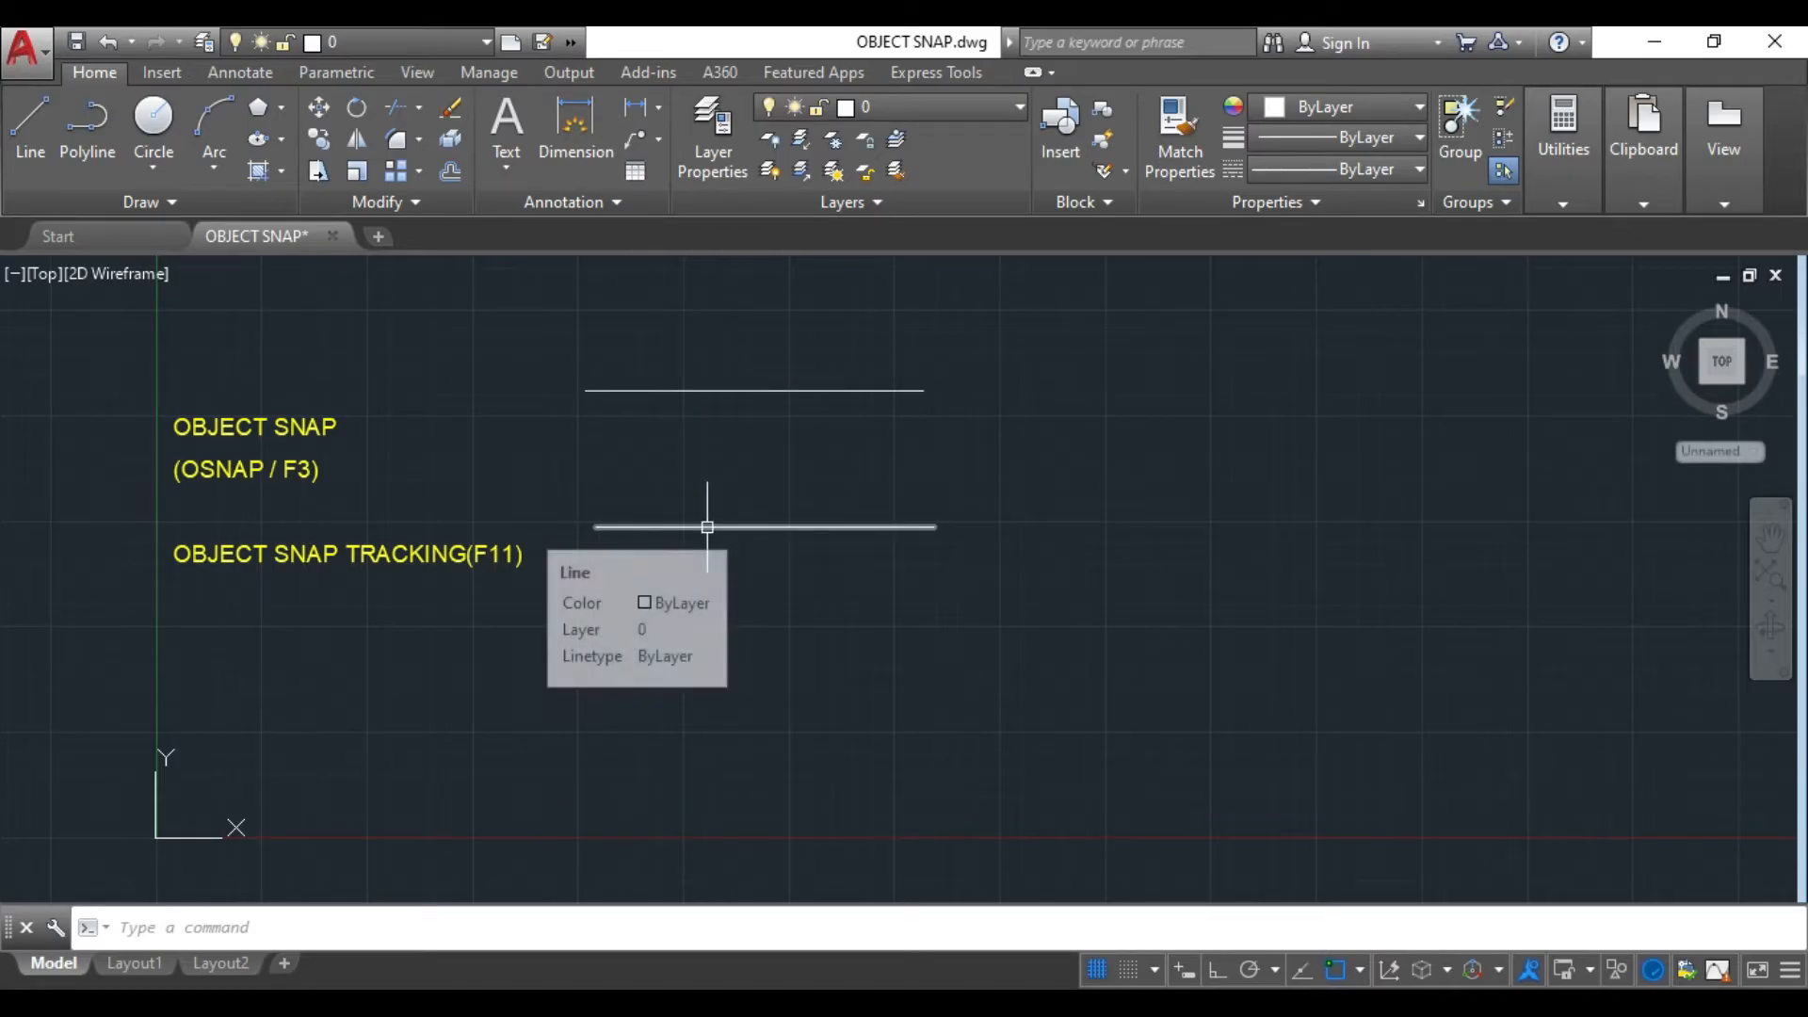
- Enable the Node object snap mode alongside Endpoint and Midpoint
click(1359, 969)
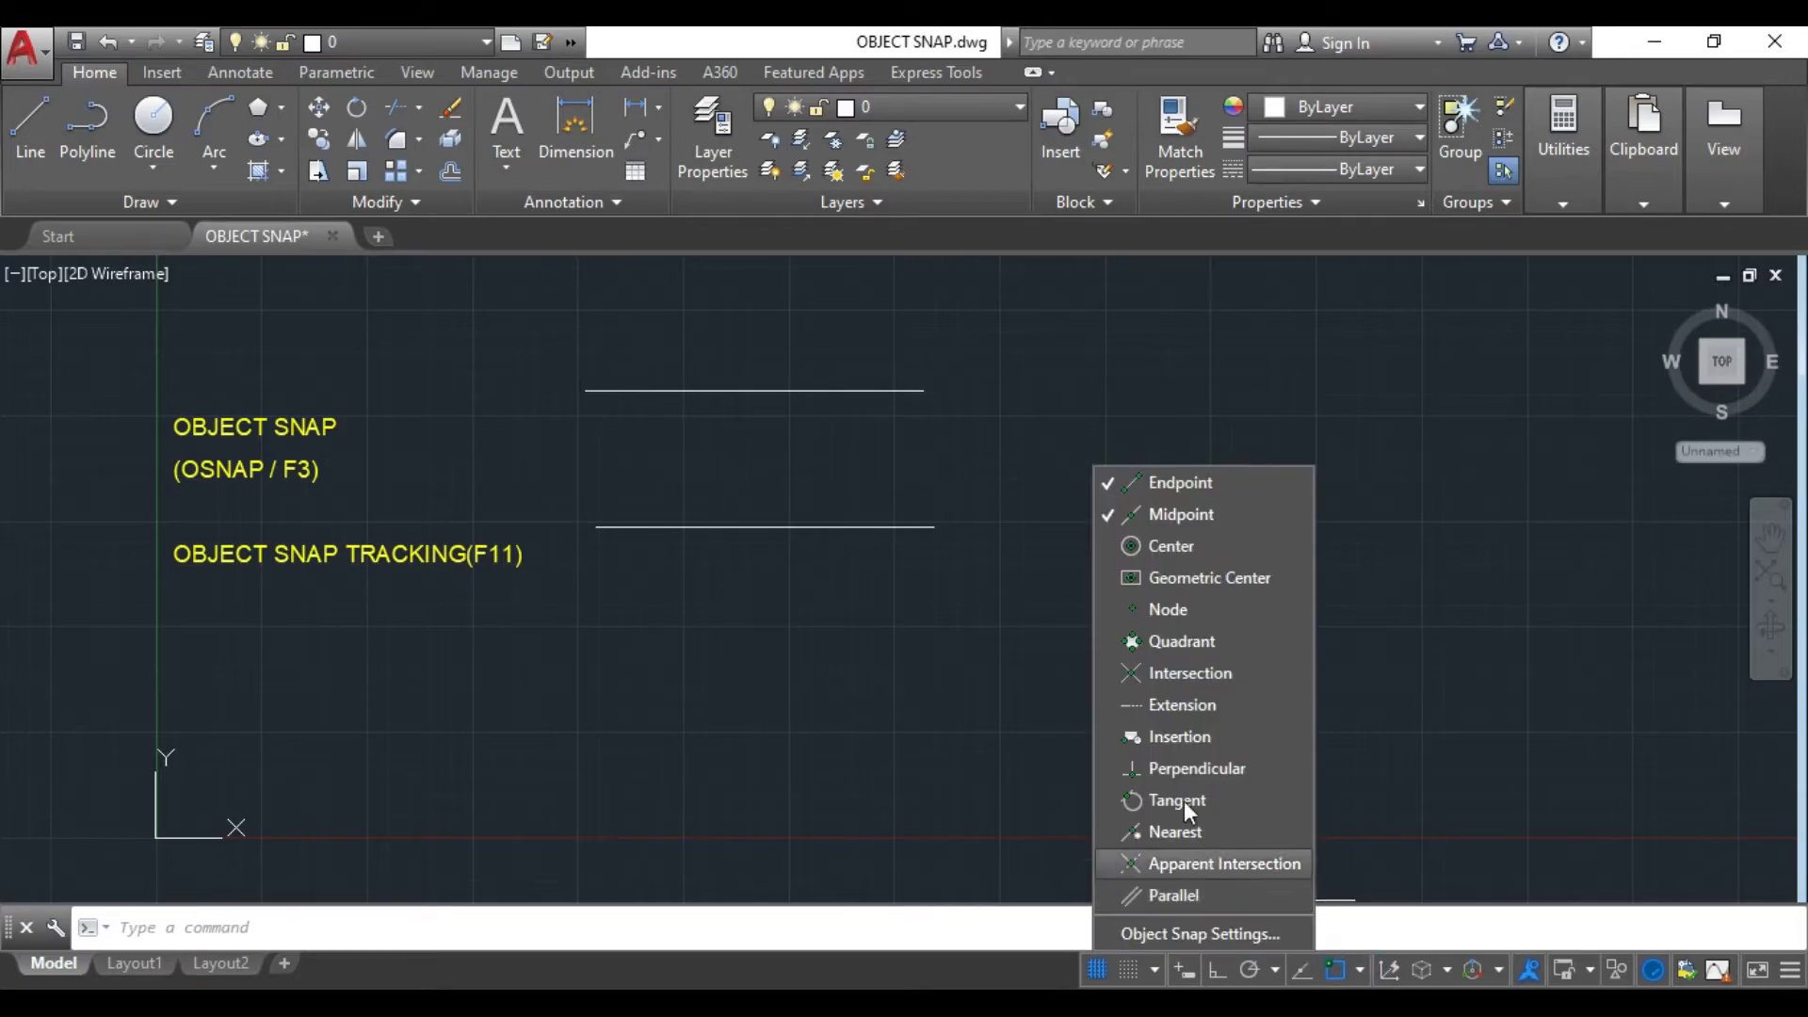
click(1120, 610)
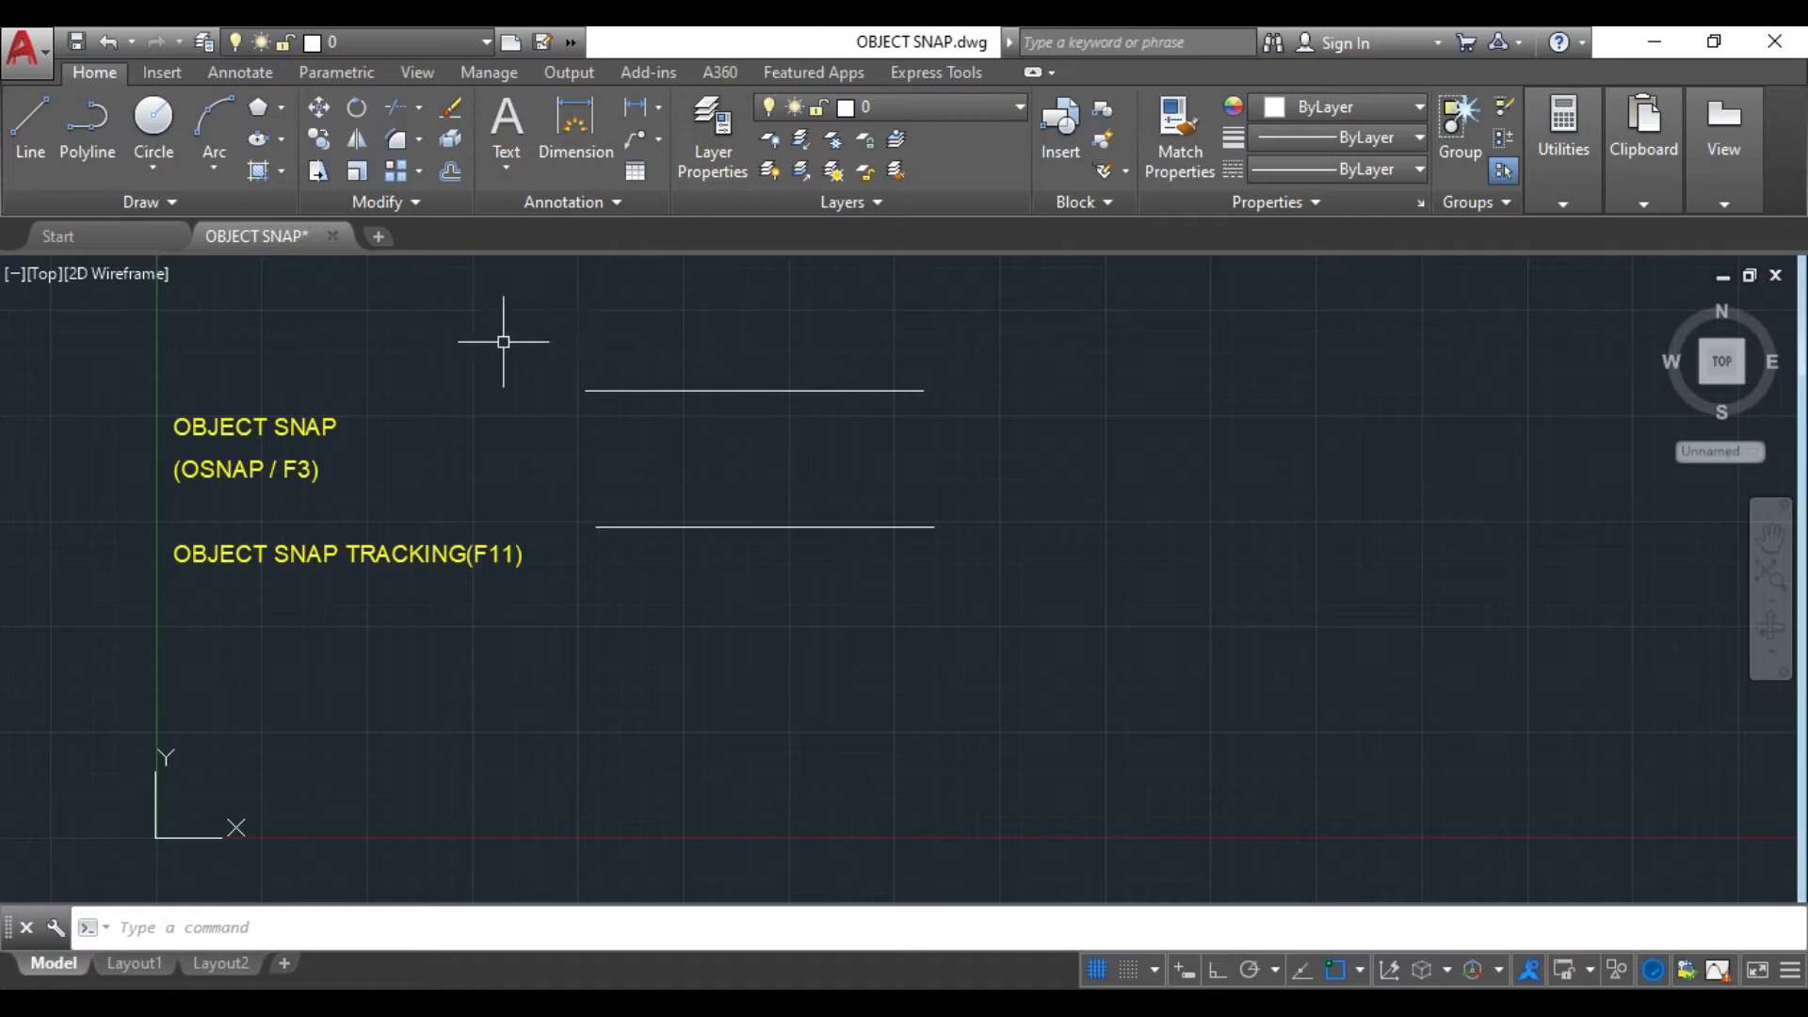
click(172, 203)
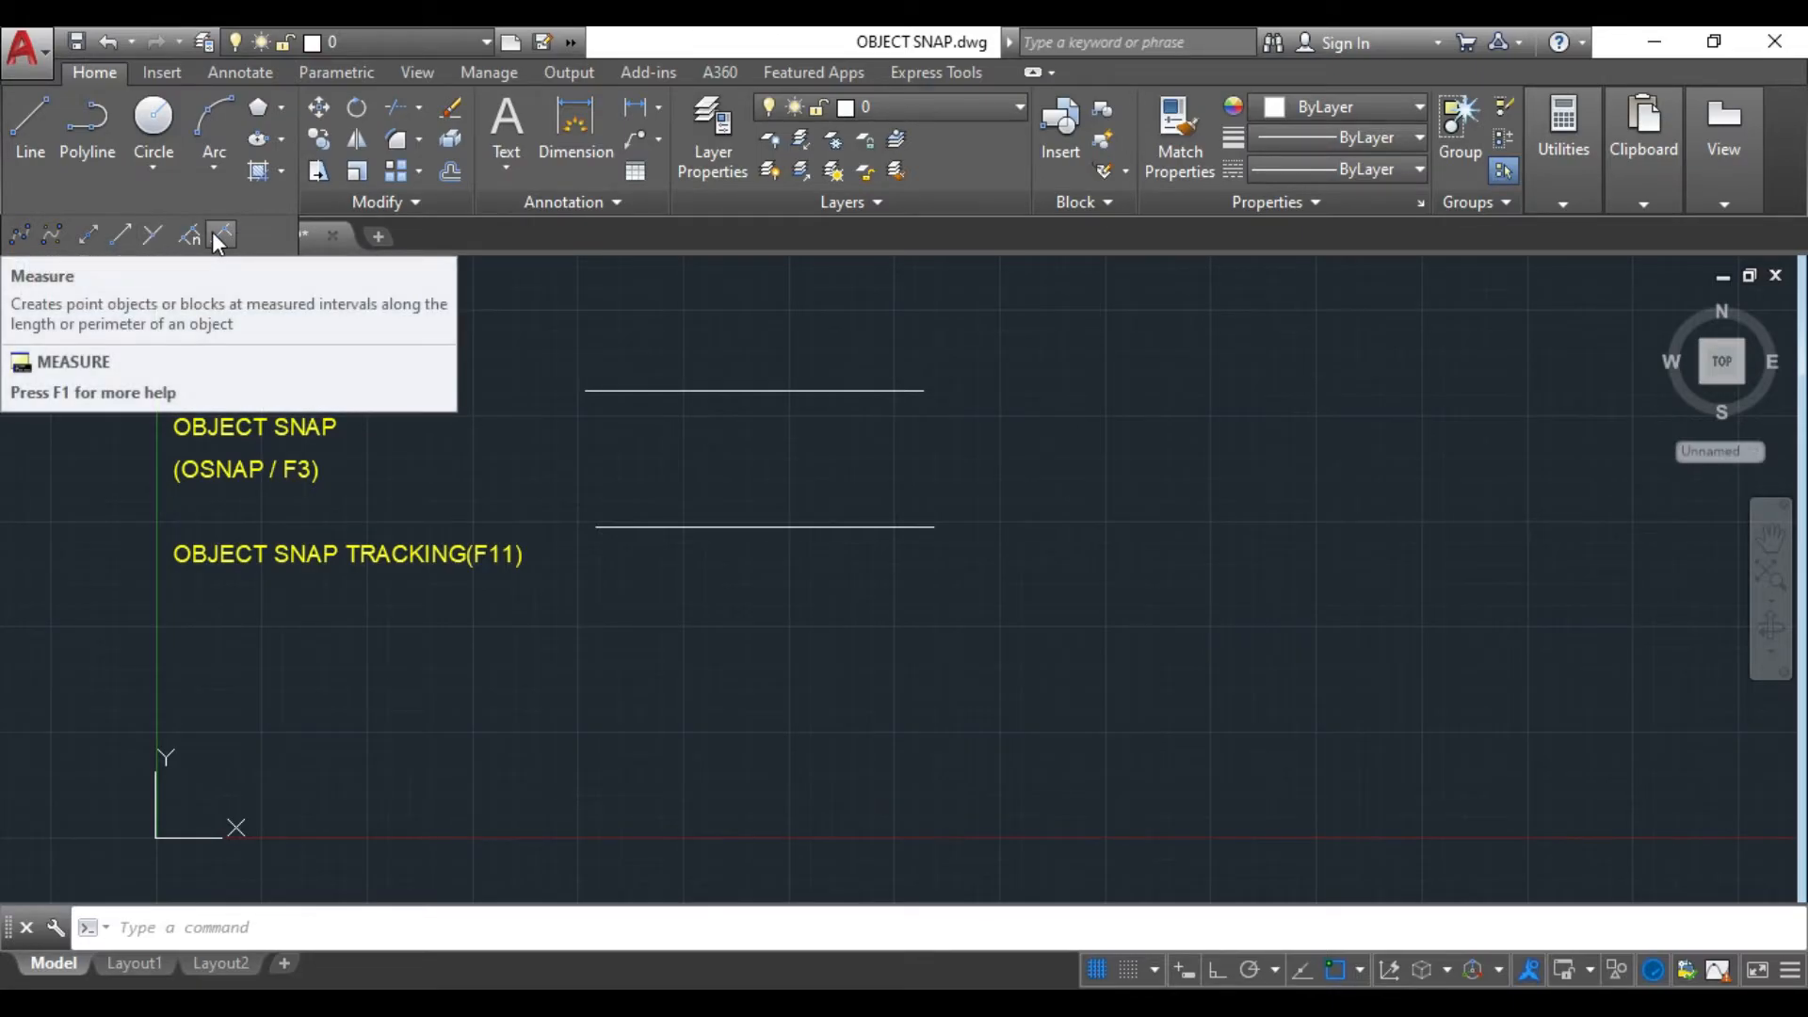
click(400, 325)
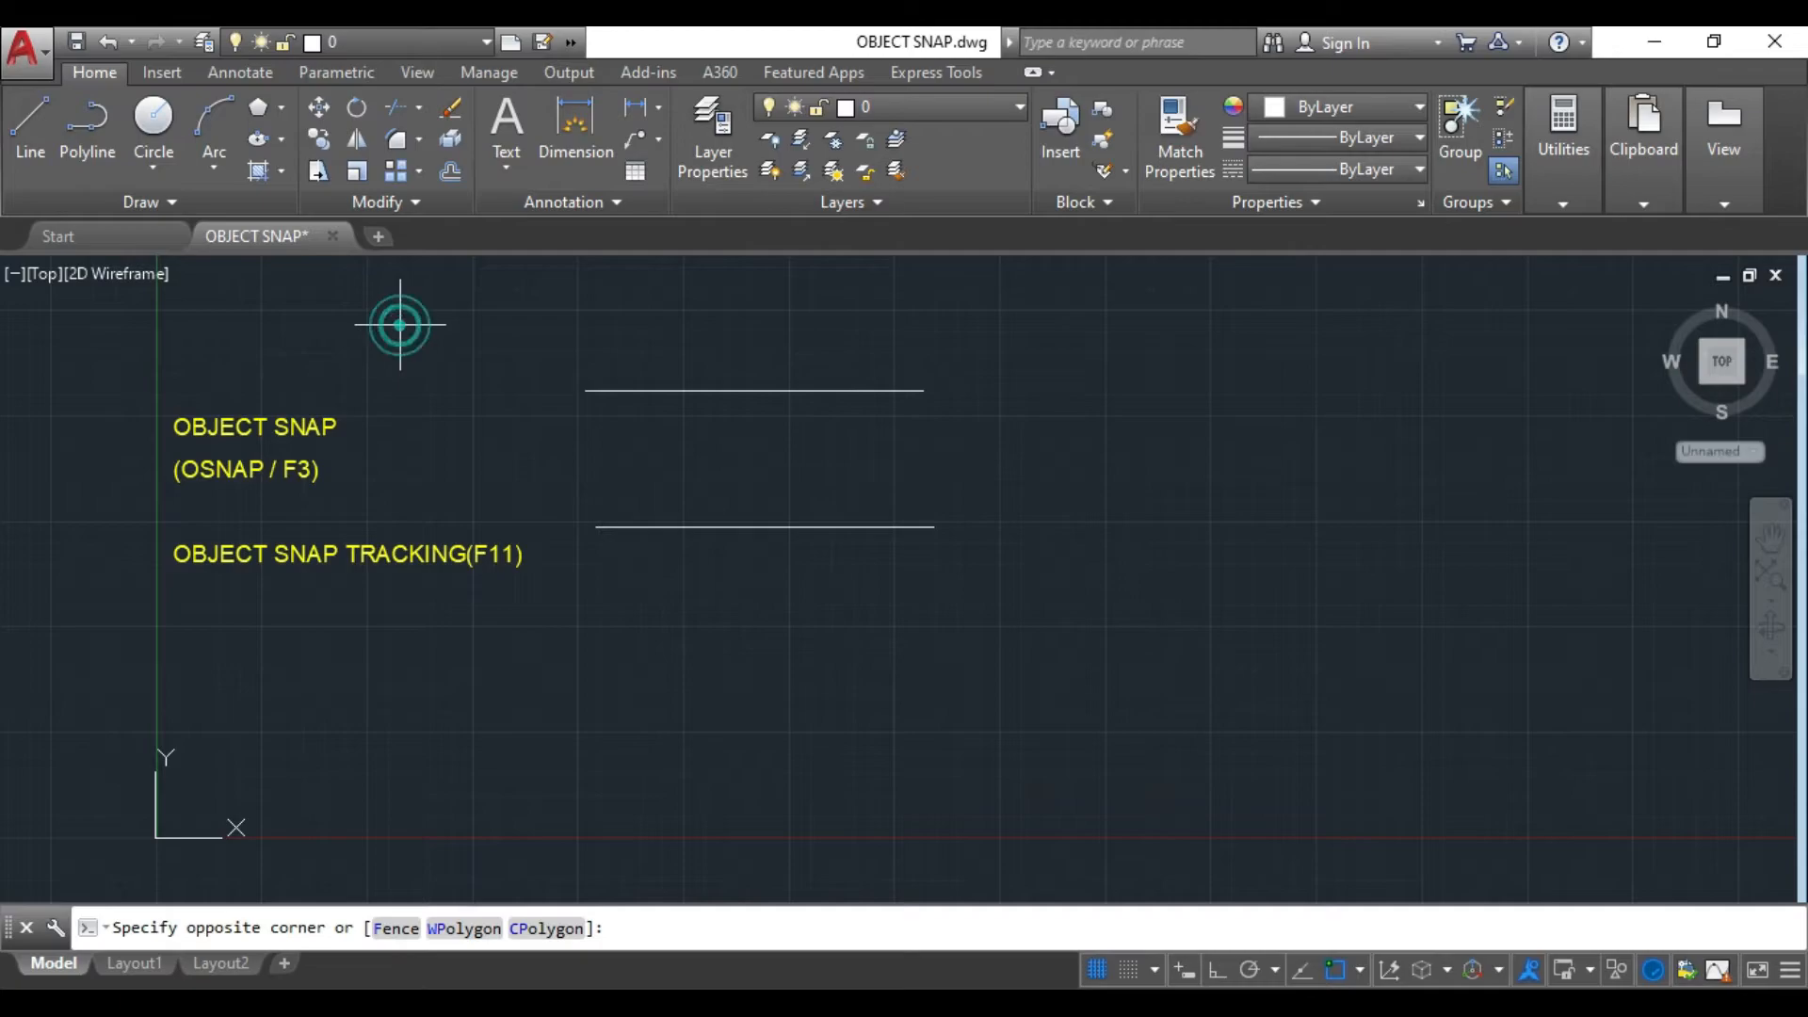
click(565, 418)
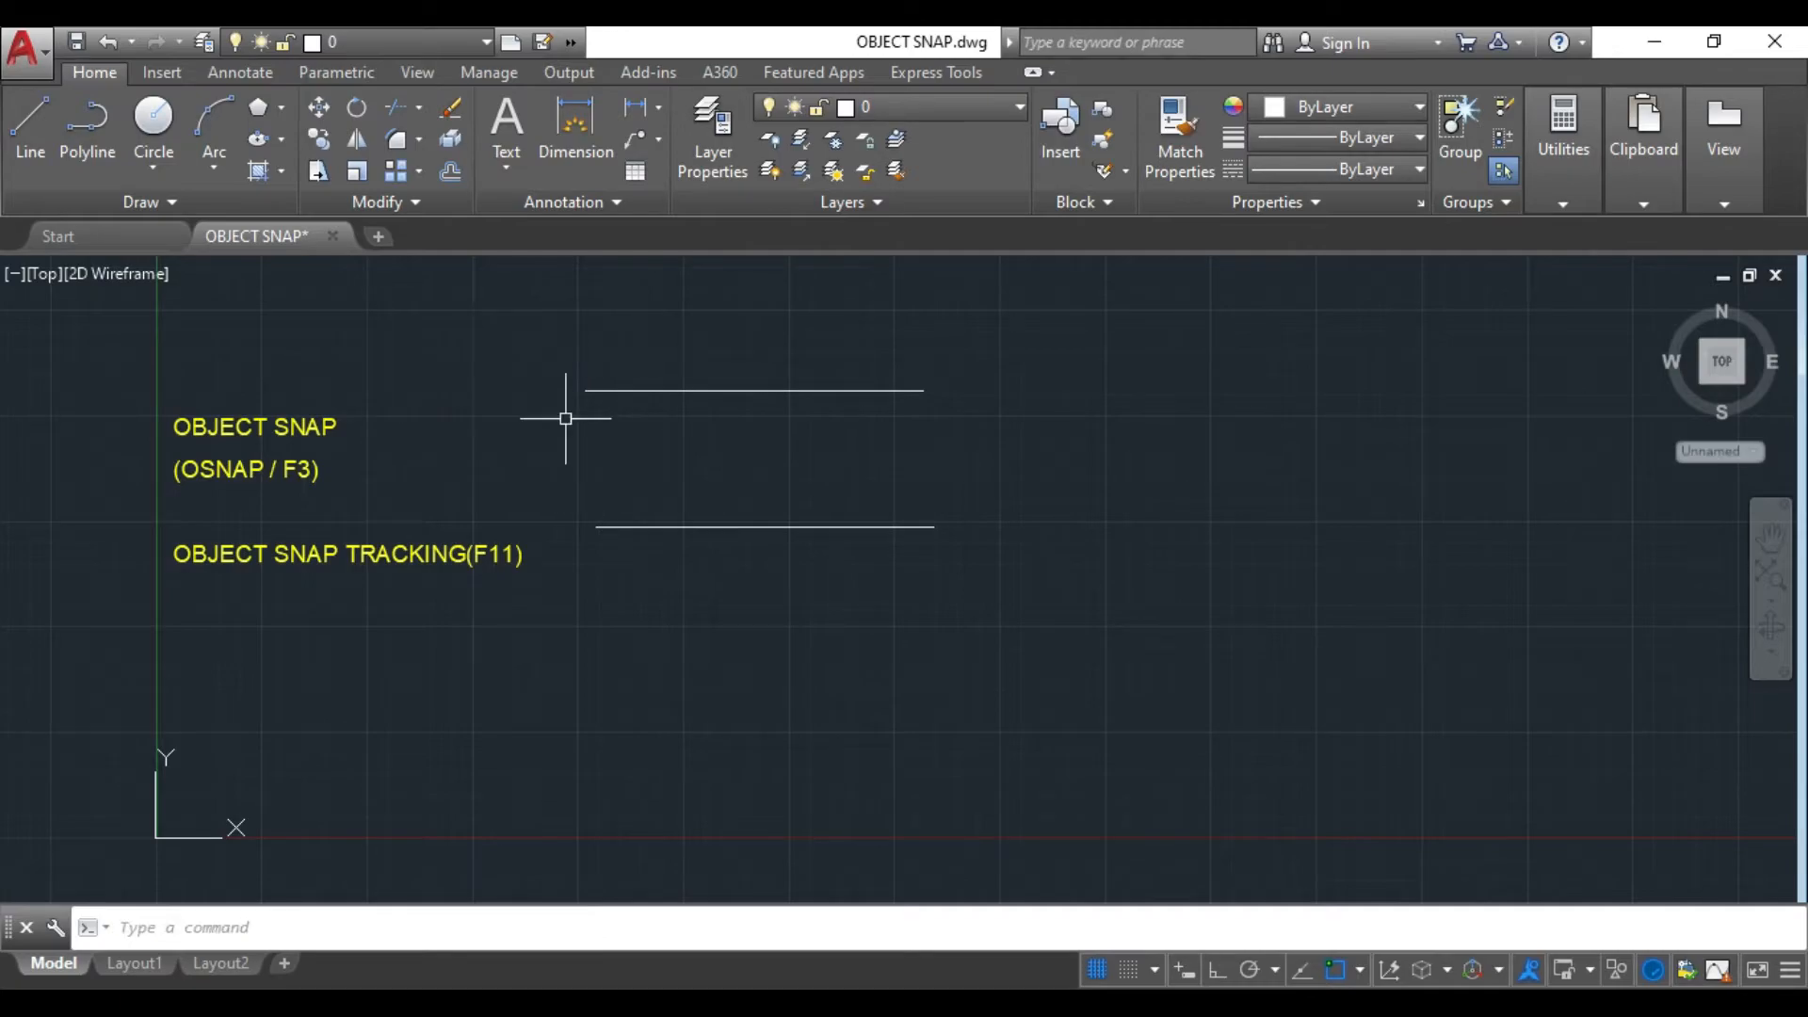
click(1356, 970)
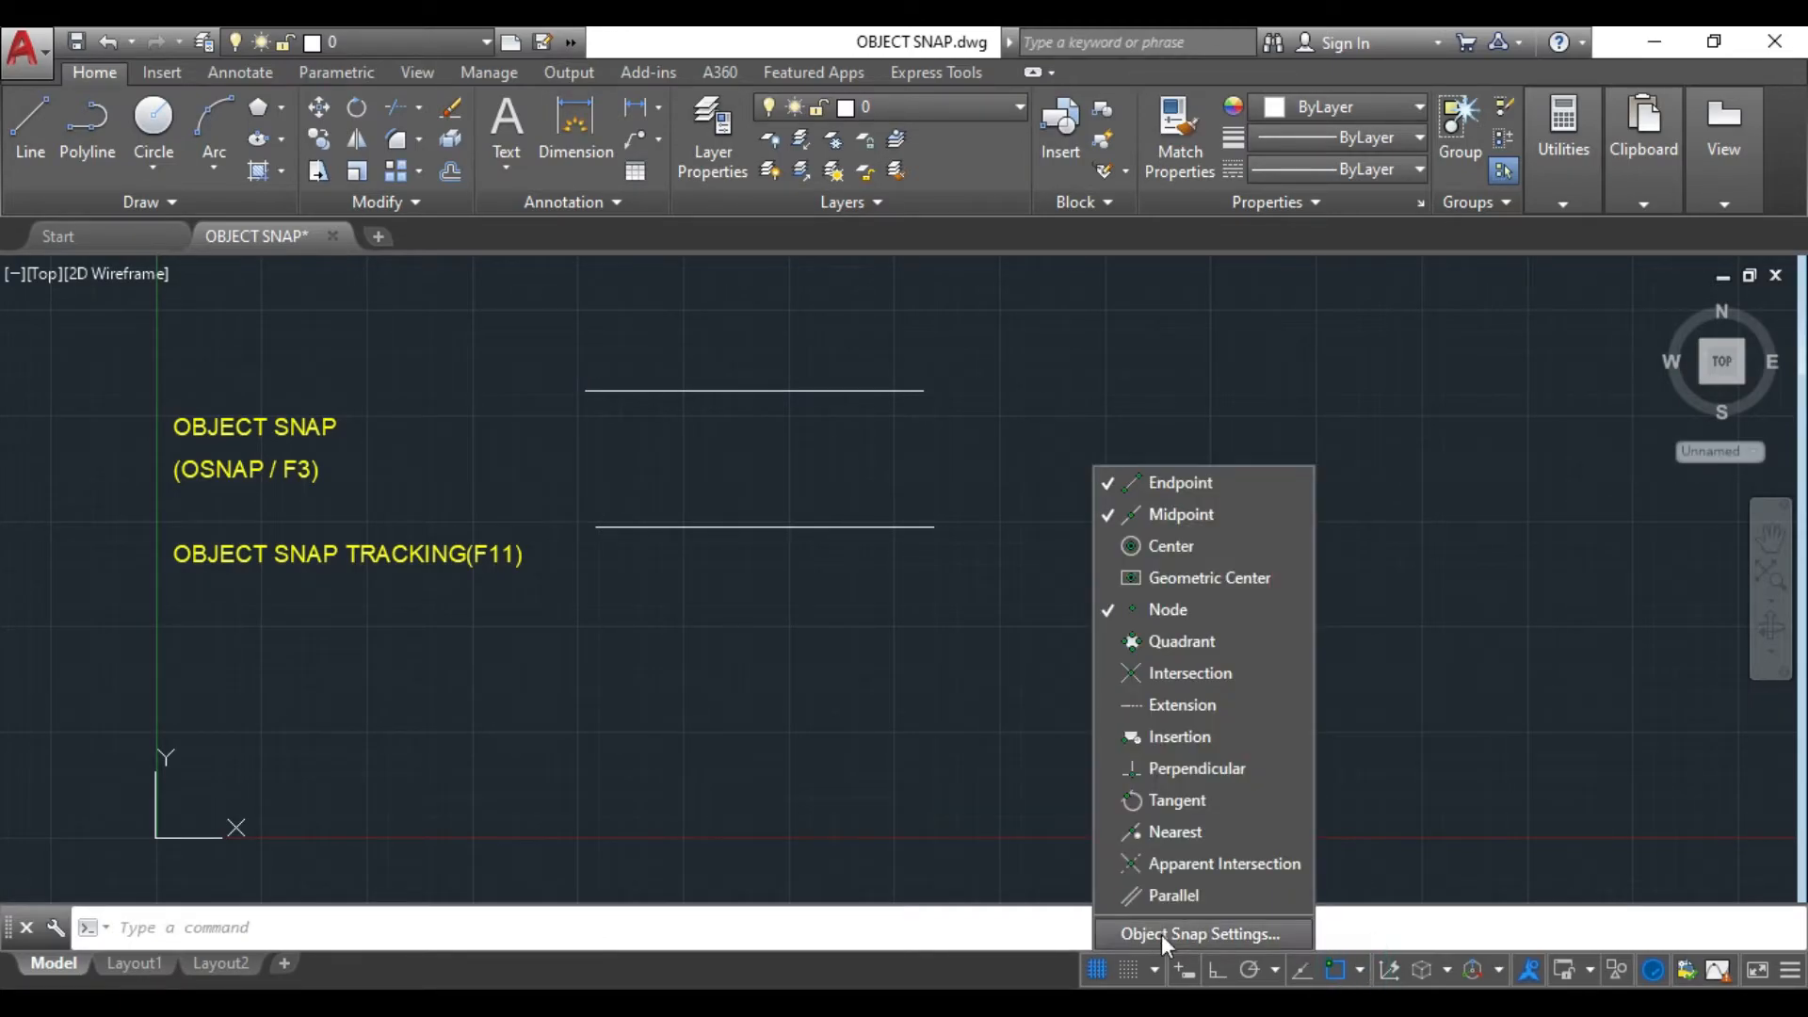
click(1102, 616)
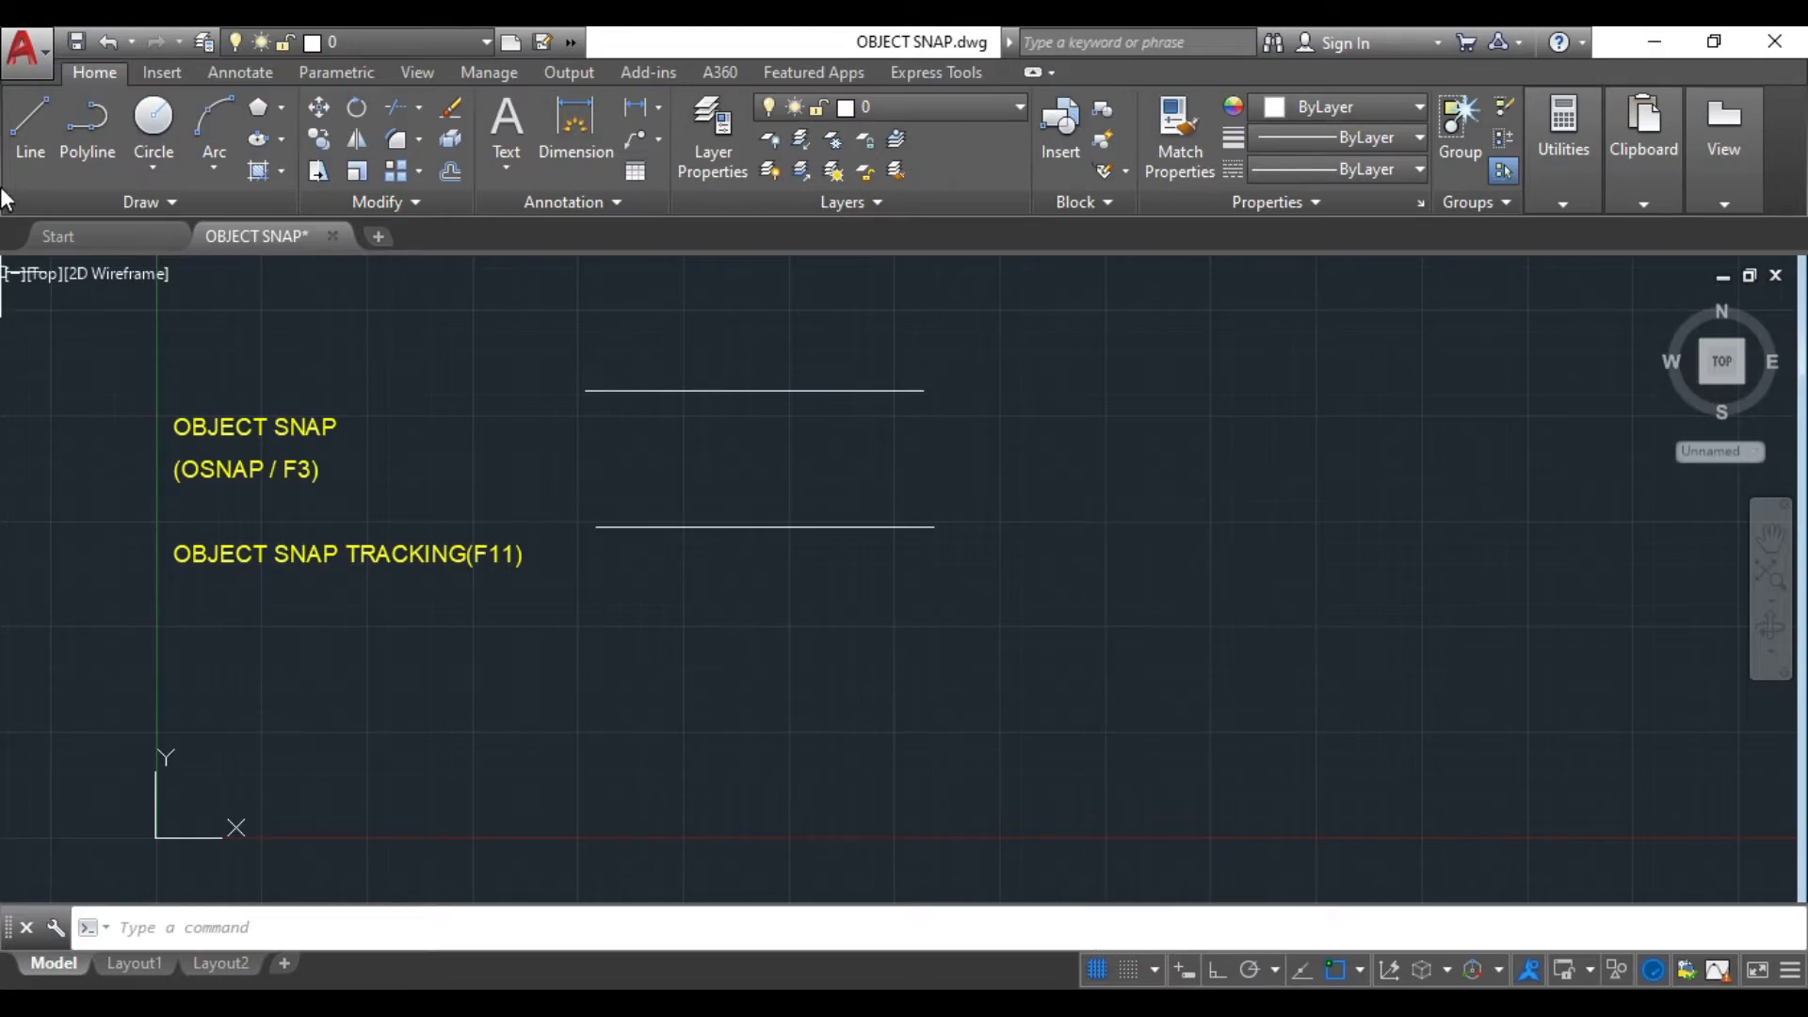
- Place ten scattered point objects in the empty area beside the two horizontal lines using Multiple Points
click(170, 201)
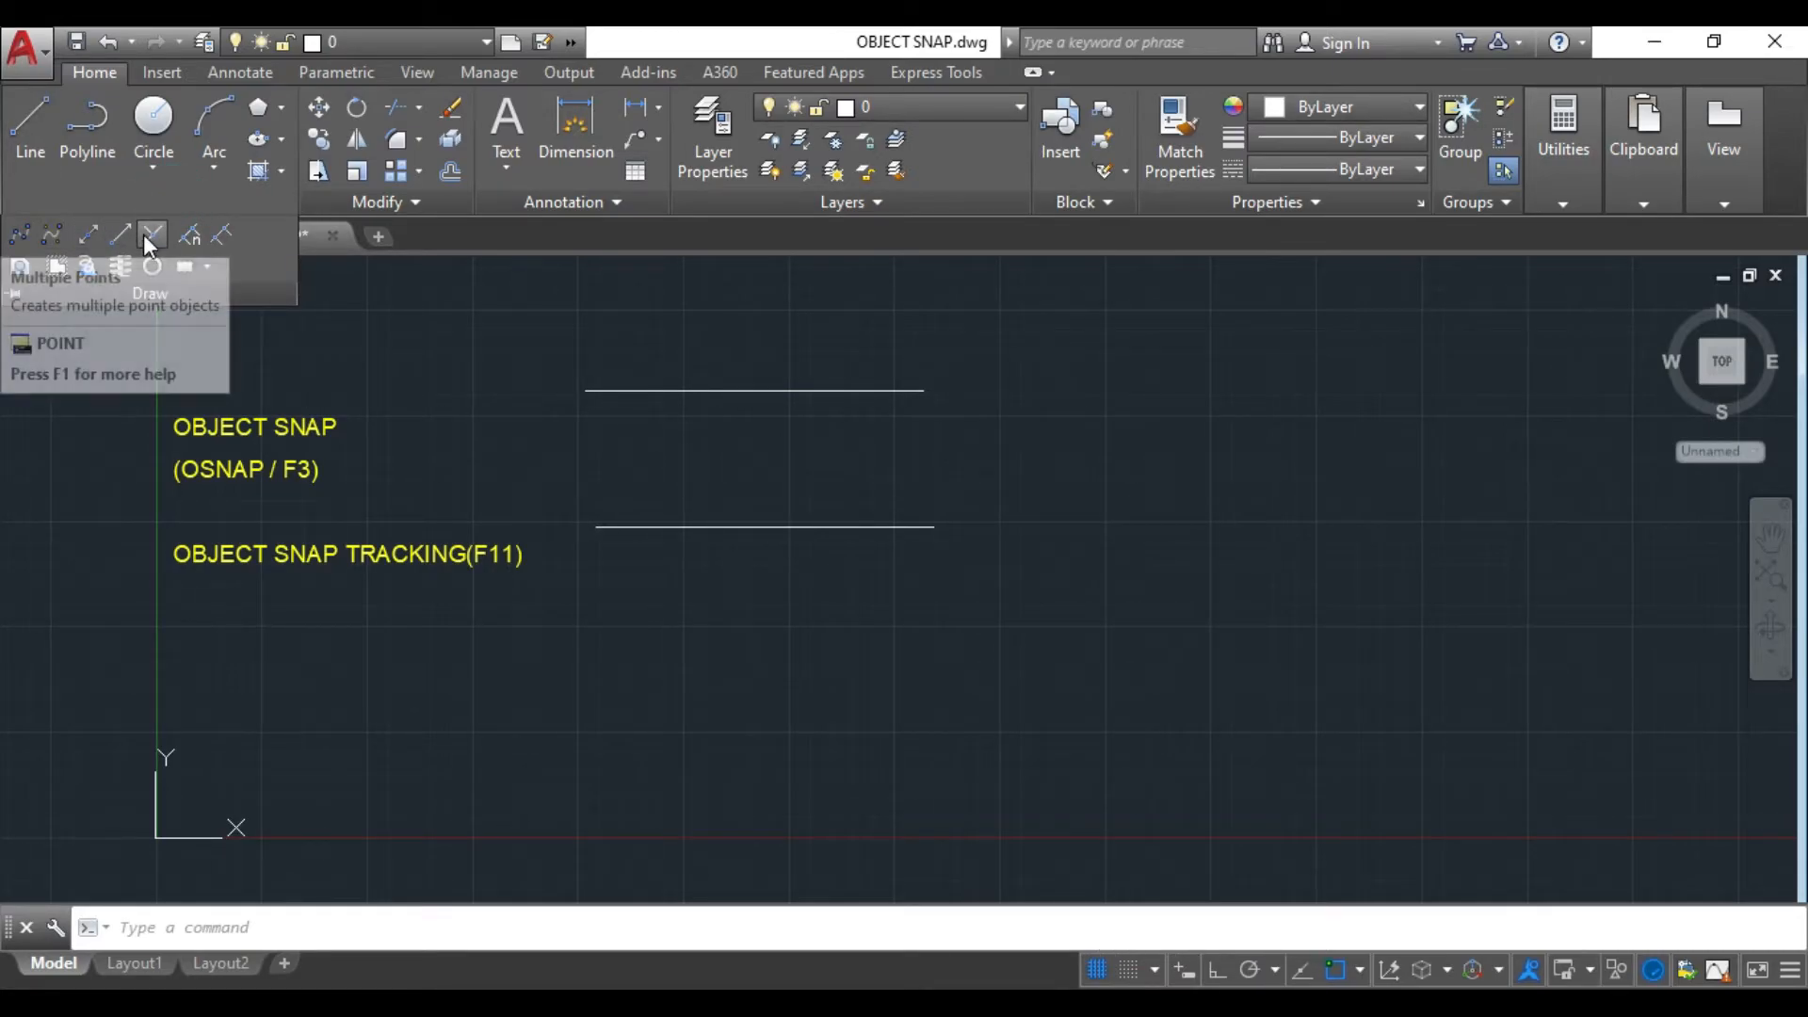
click(143, 235)
click(1145, 399)
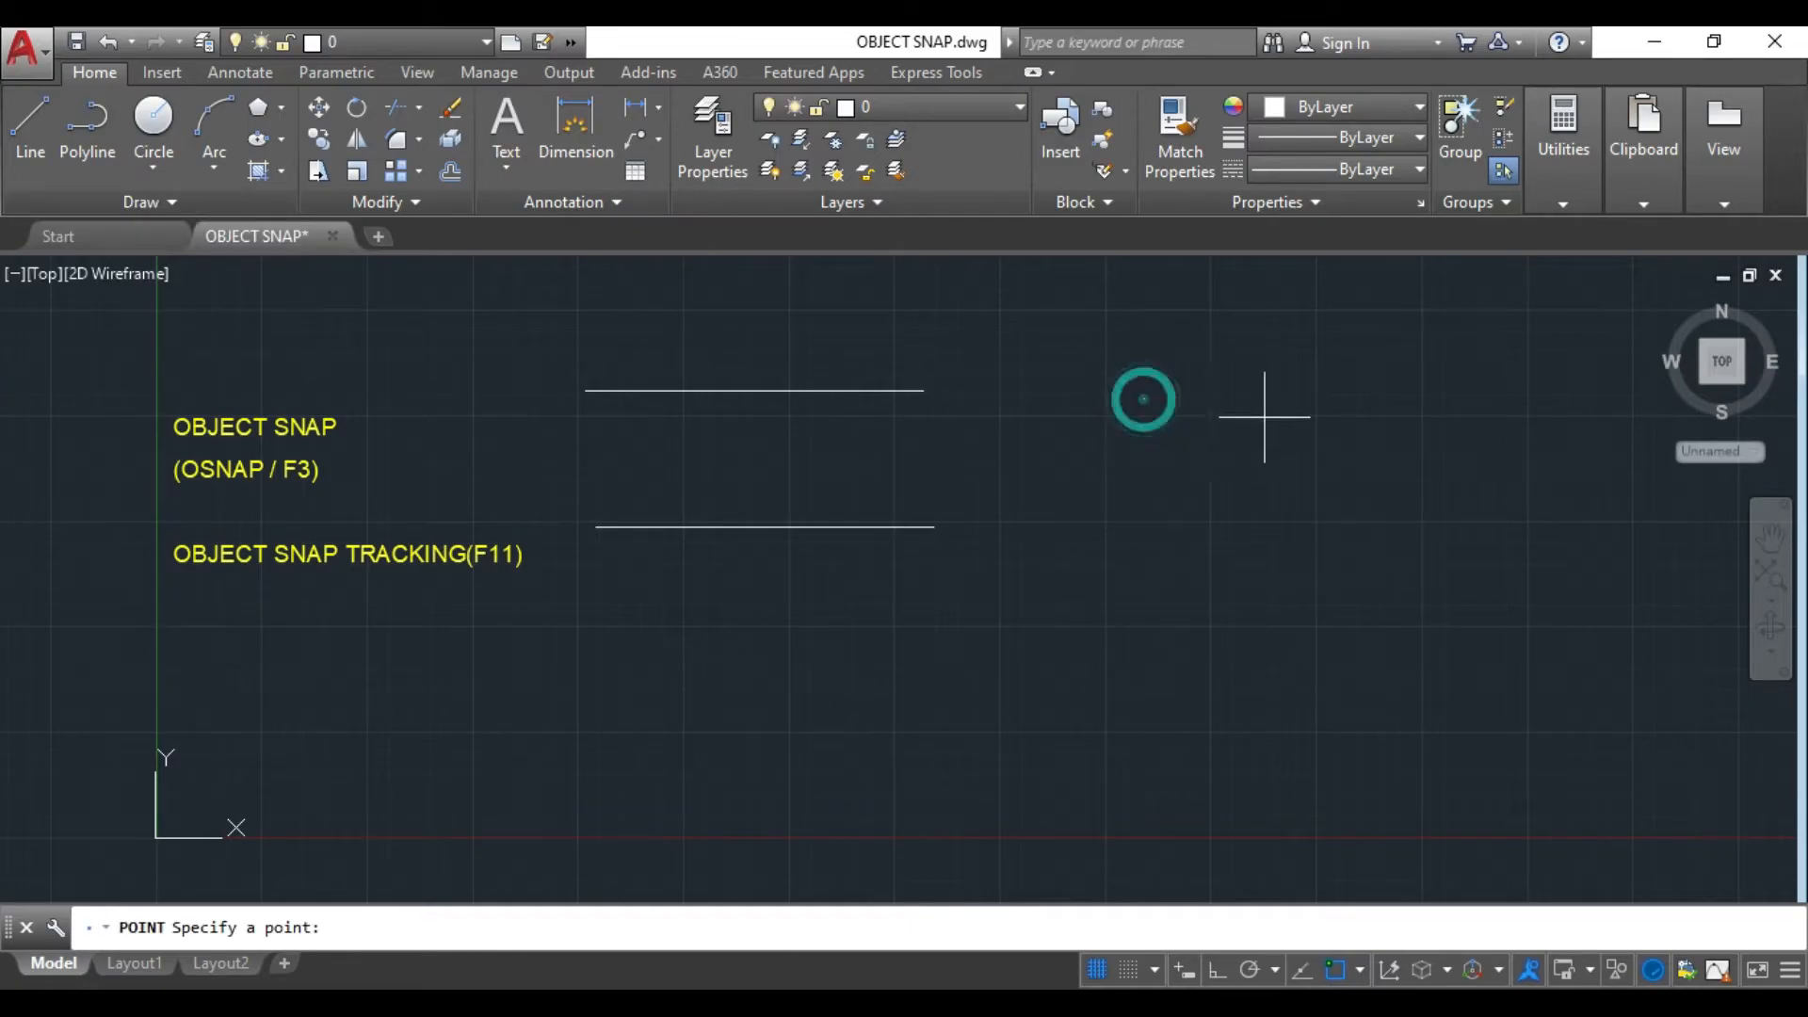
click(1314, 417)
click(1281, 651)
click(1084, 664)
click(1177, 529)
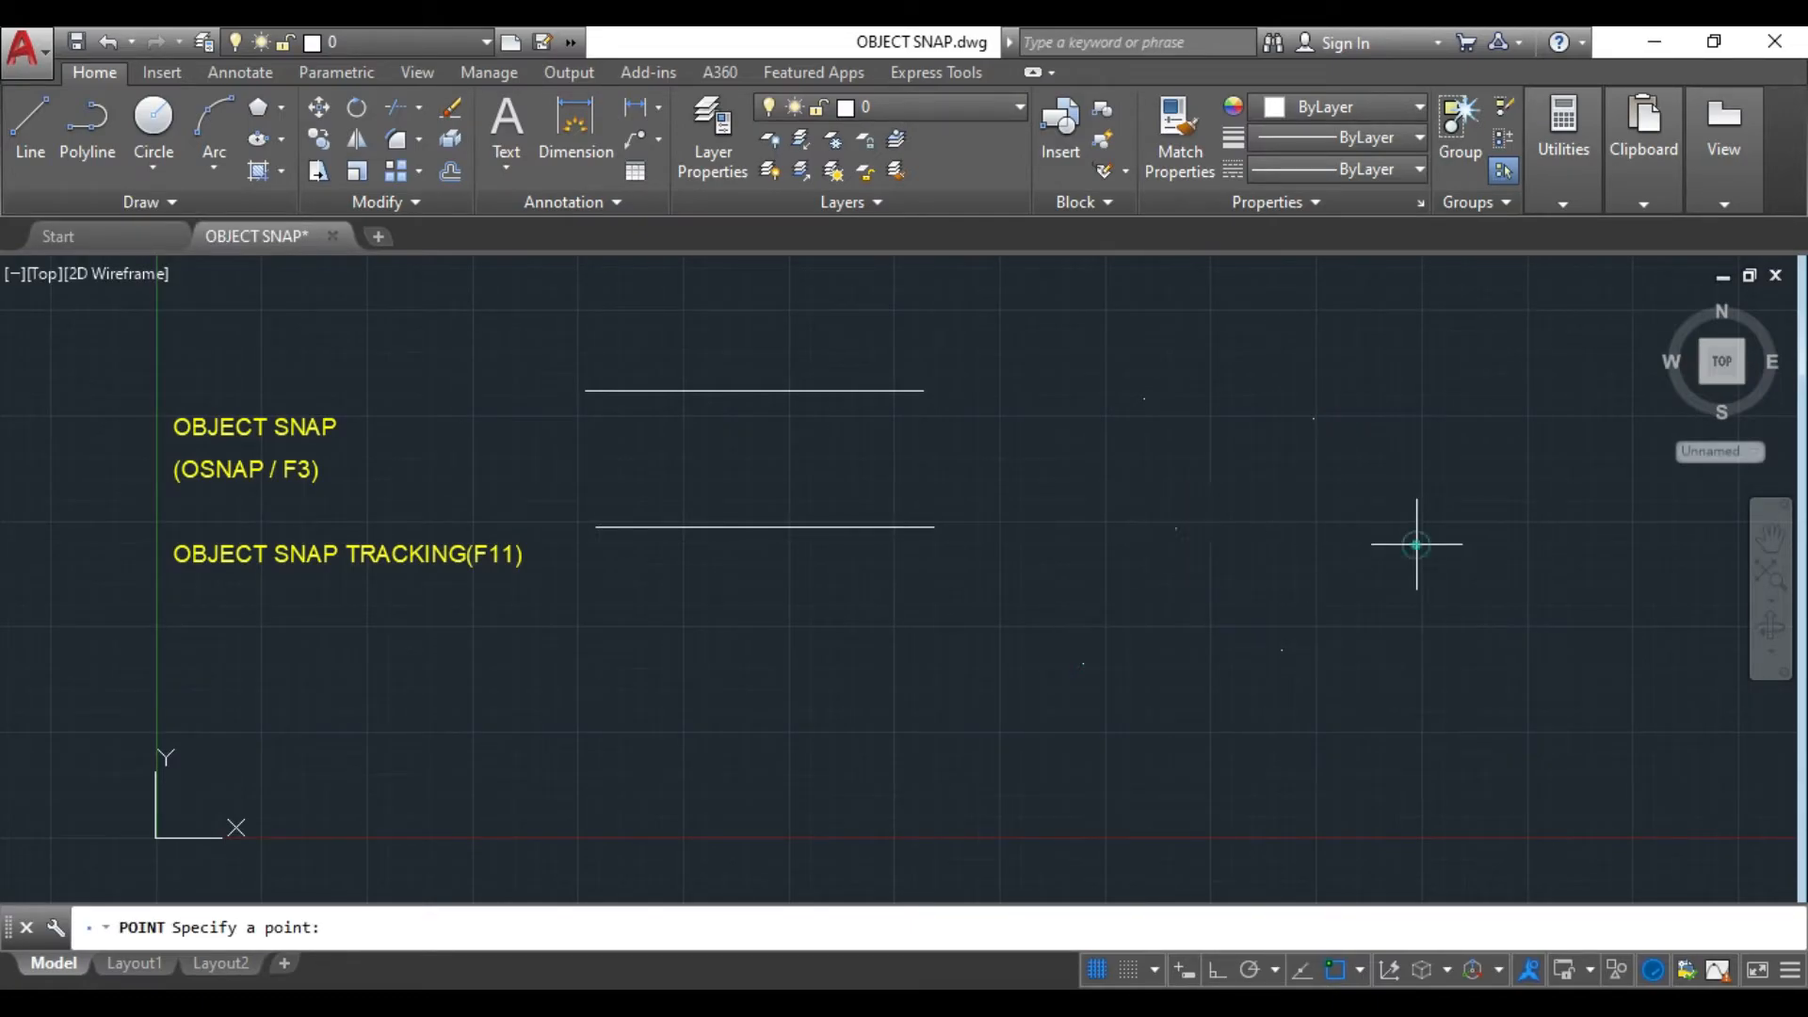
click(1417, 544)
click(1445, 778)
click(1577, 664)
click(1535, 411)
click(1393, 326)
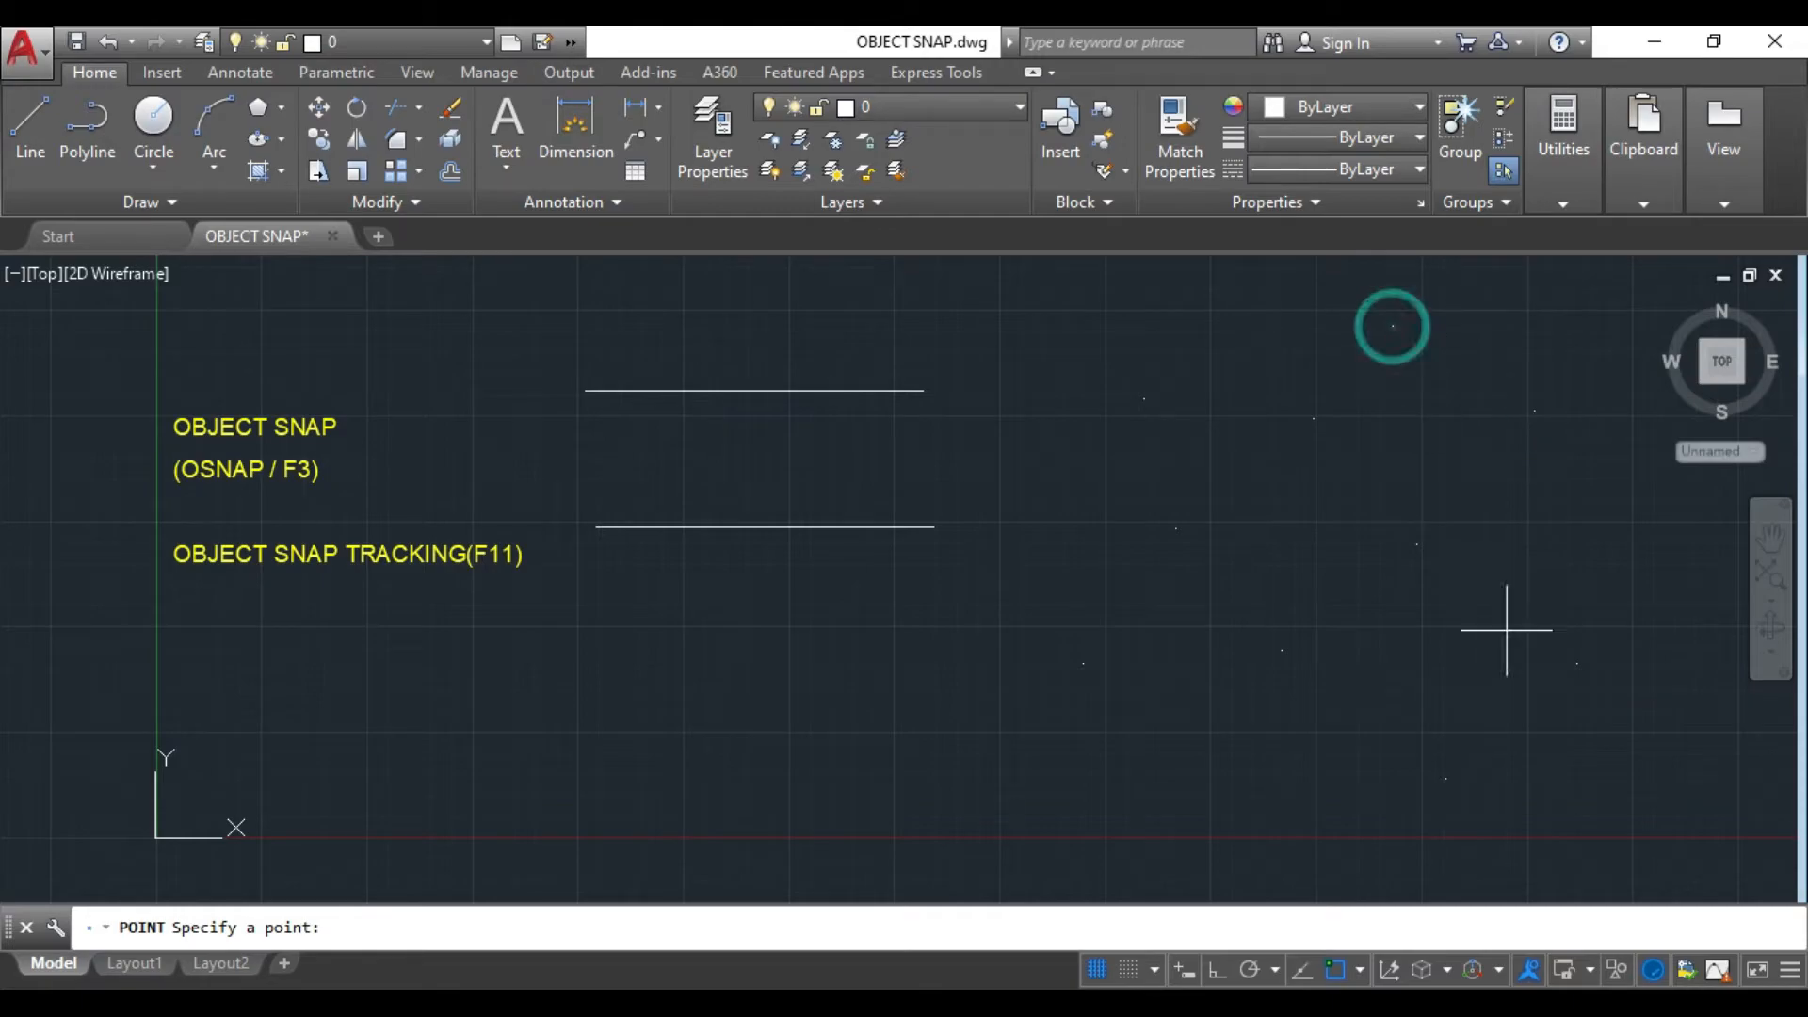
key(Escape)
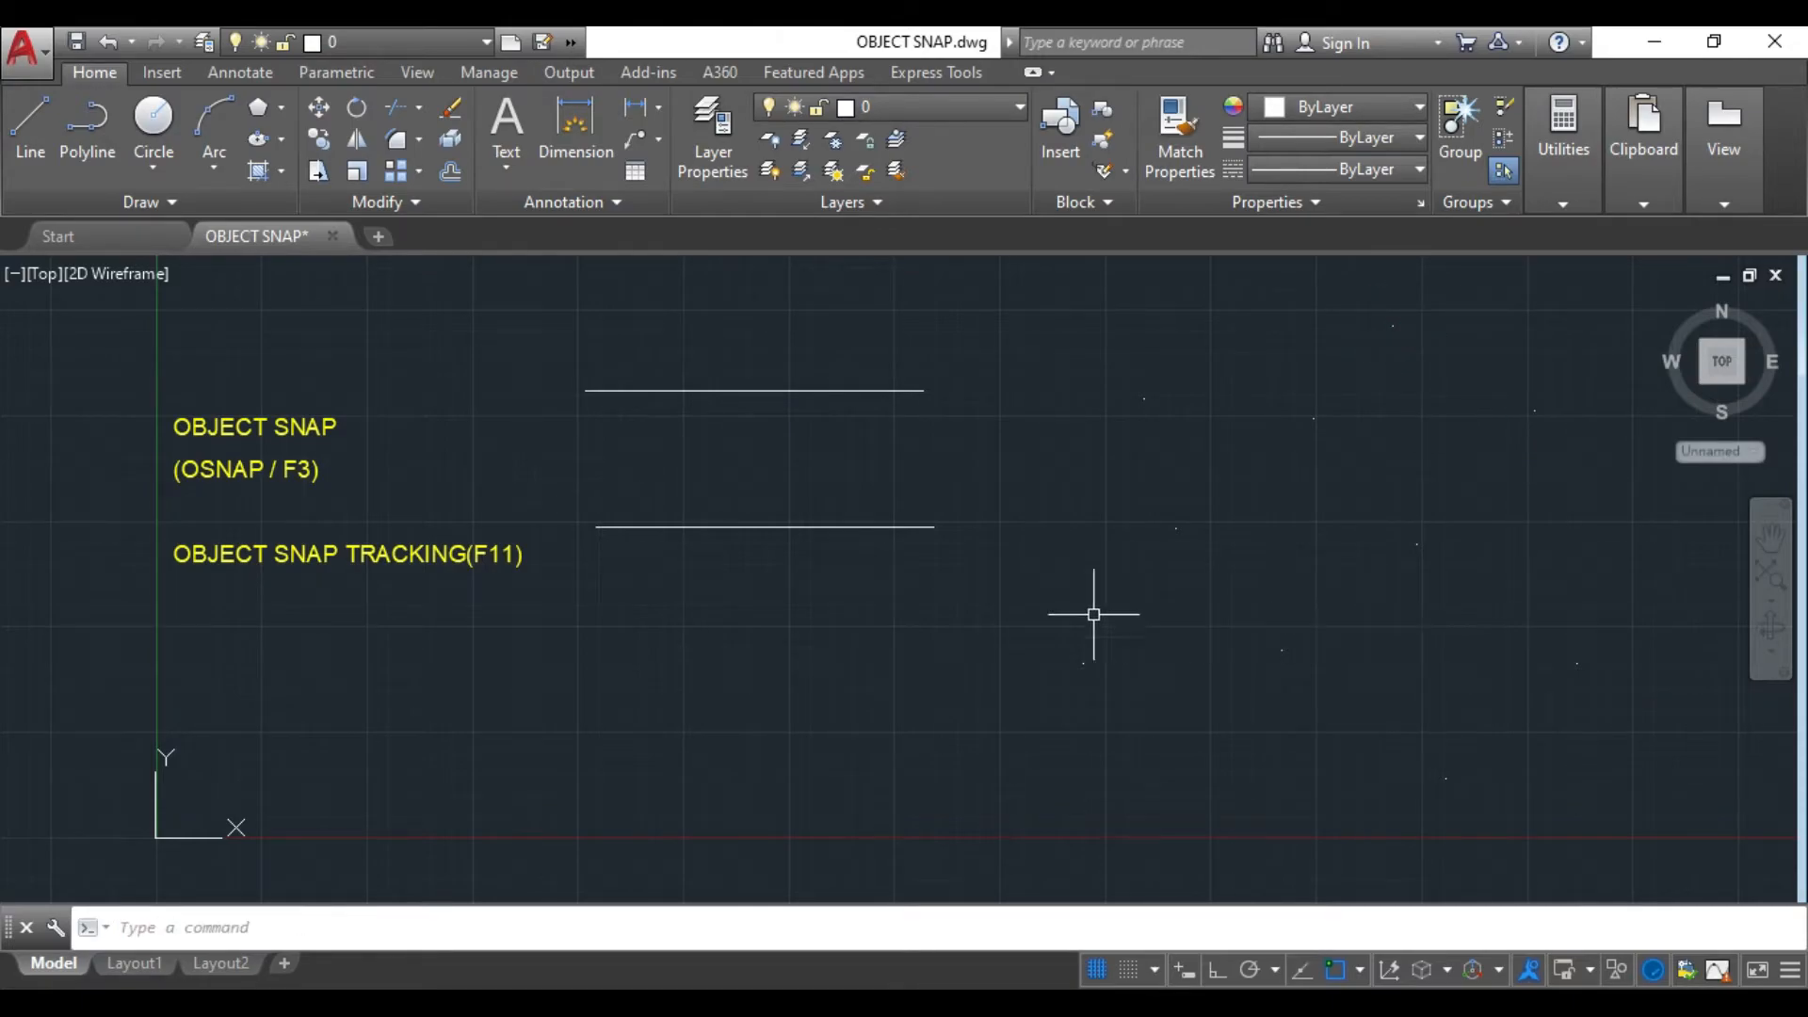
- Enable the Node object snap mode in addition to Endpoint and Midpoint
click(1358, 970)
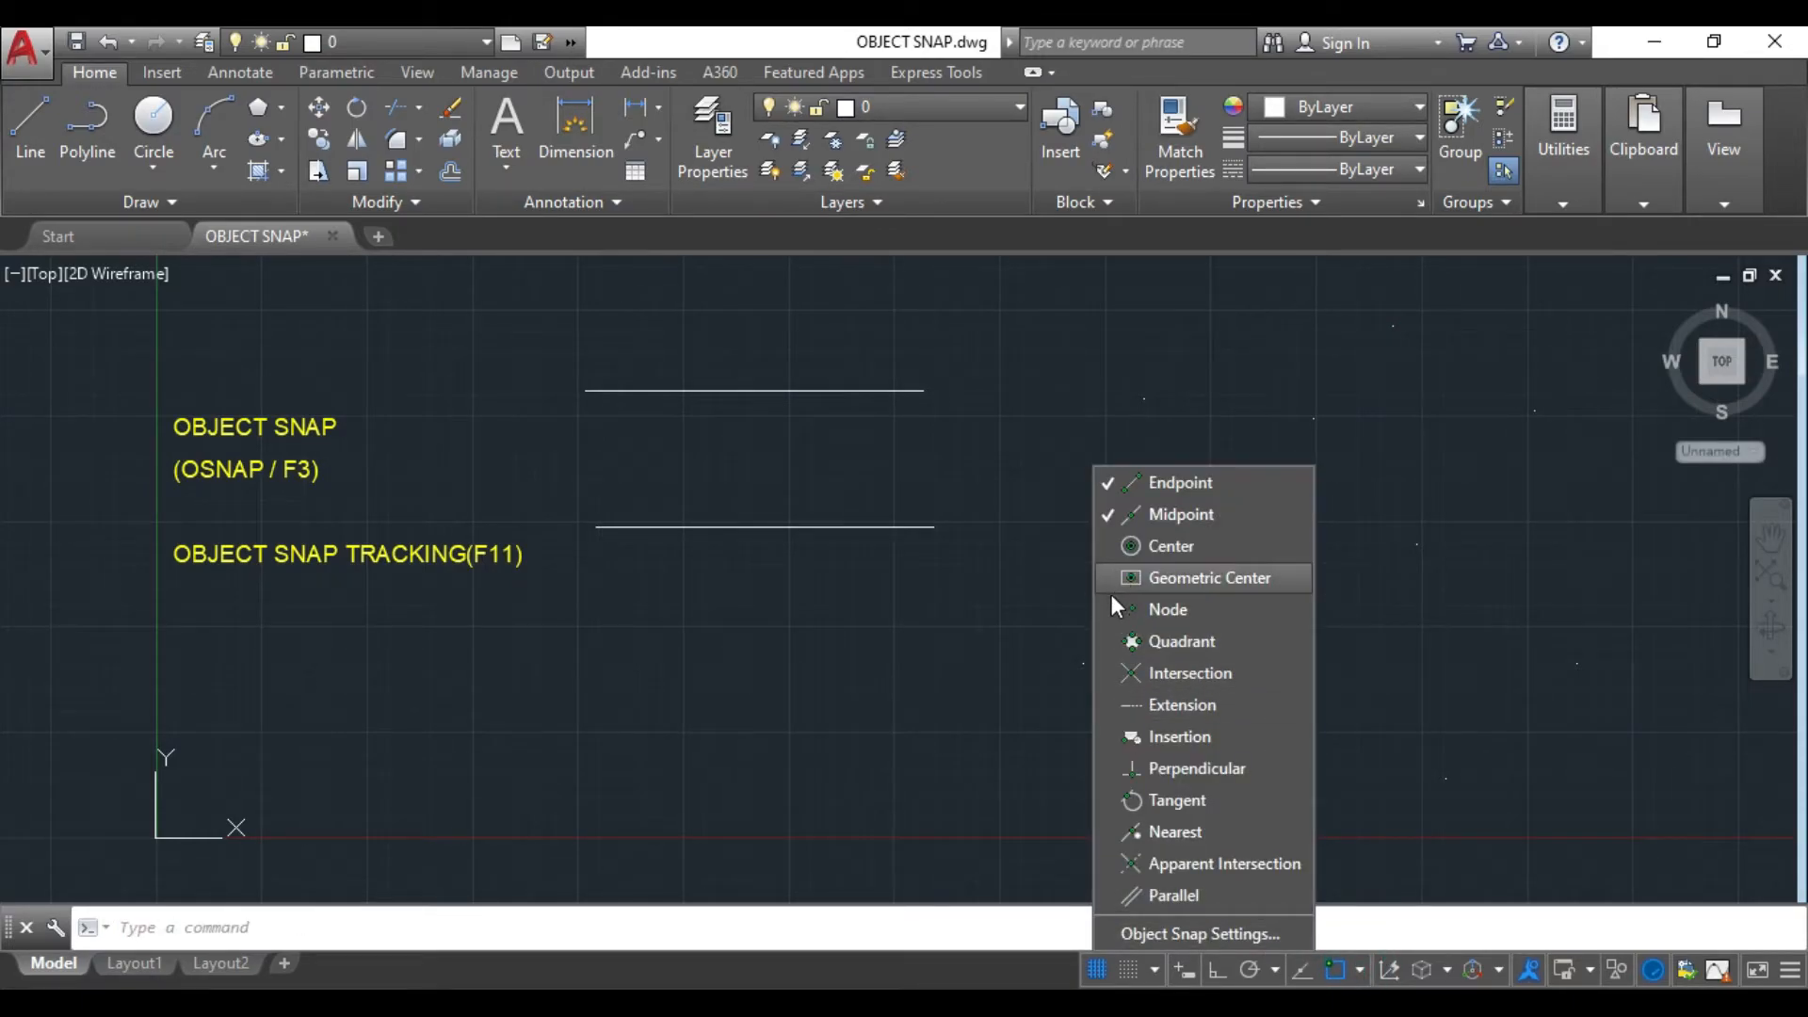
click(1119, 610)
click(900, 658)
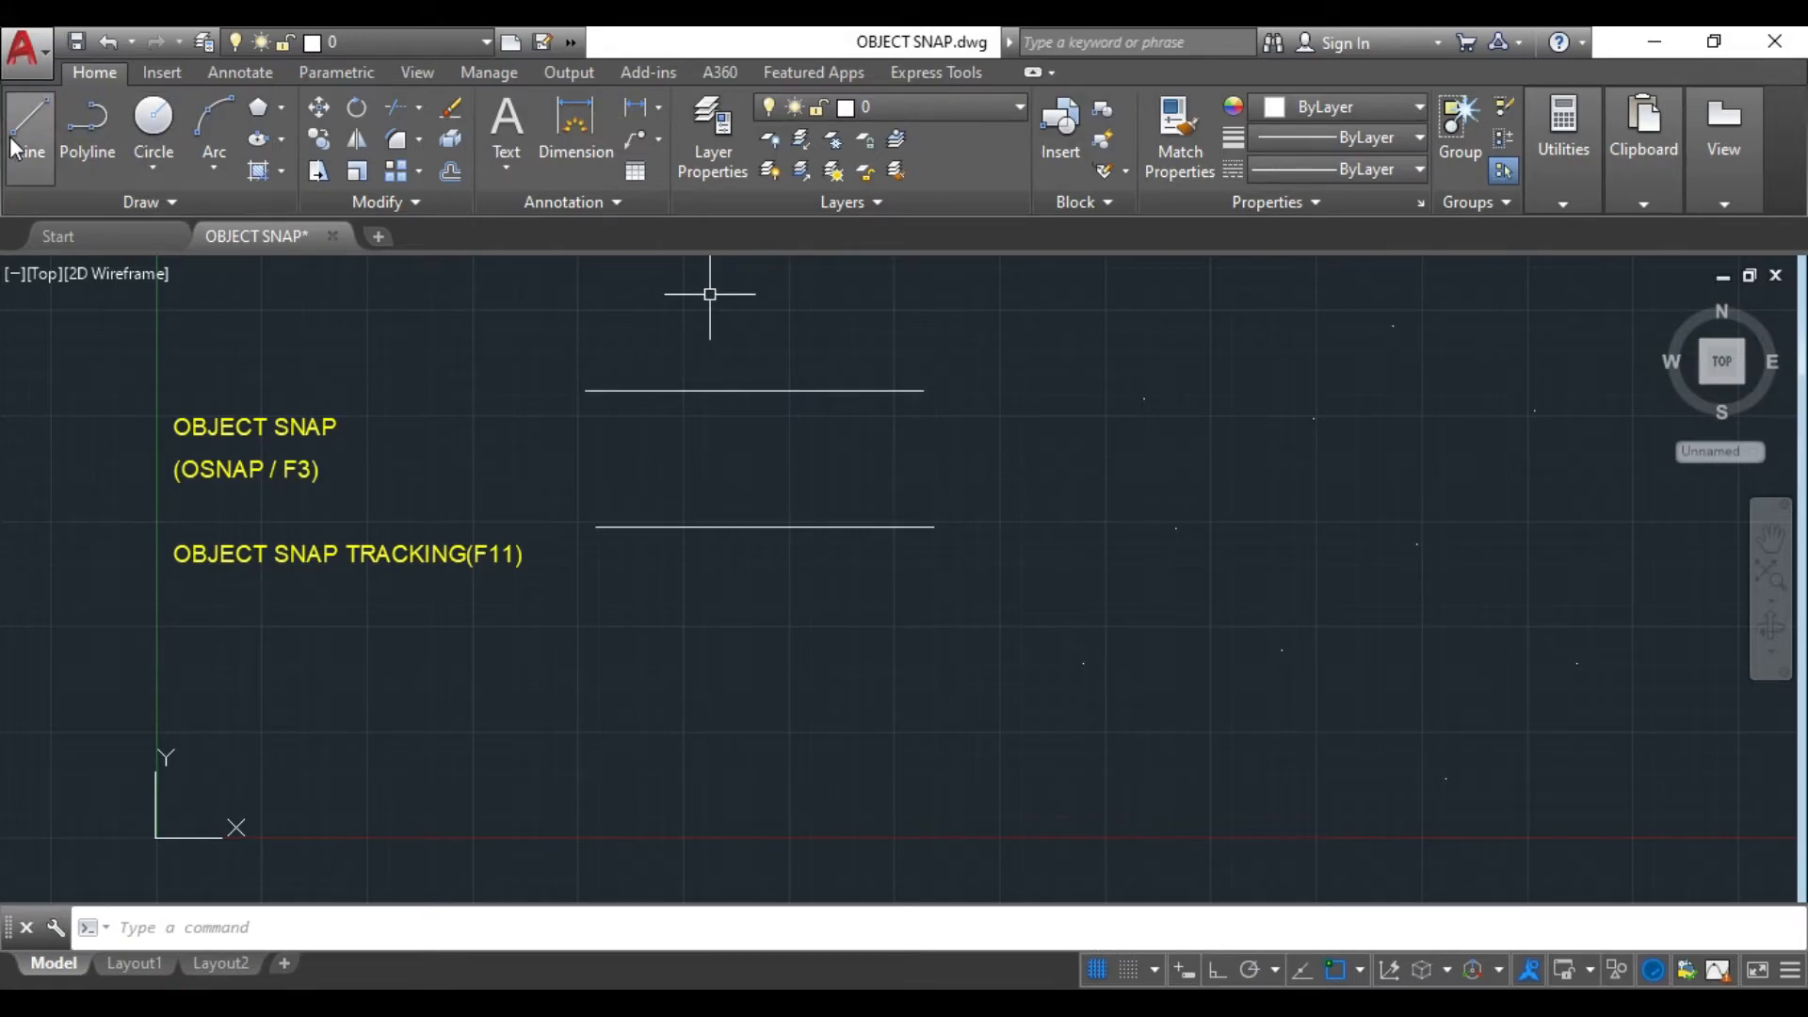
- Draw two circles centered on the two upper-right point objects, making the one around the topmost point smaller
click(153, 120)
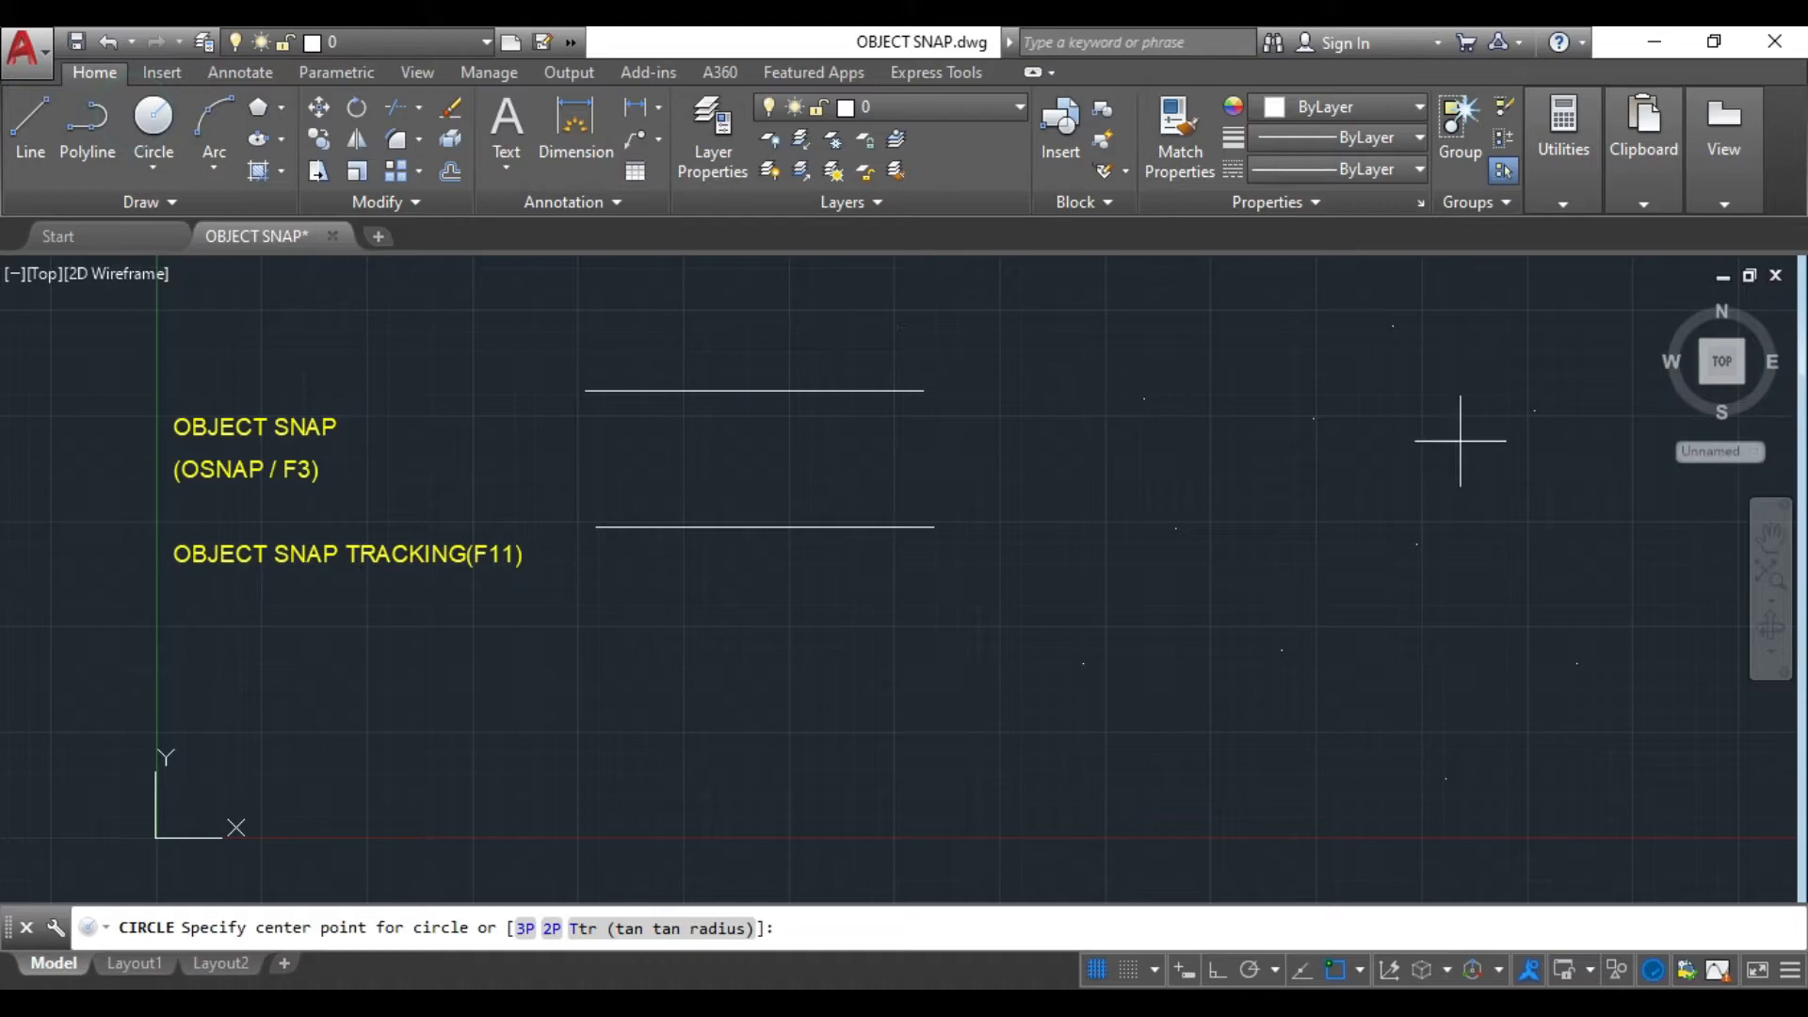
click(1535, 410)
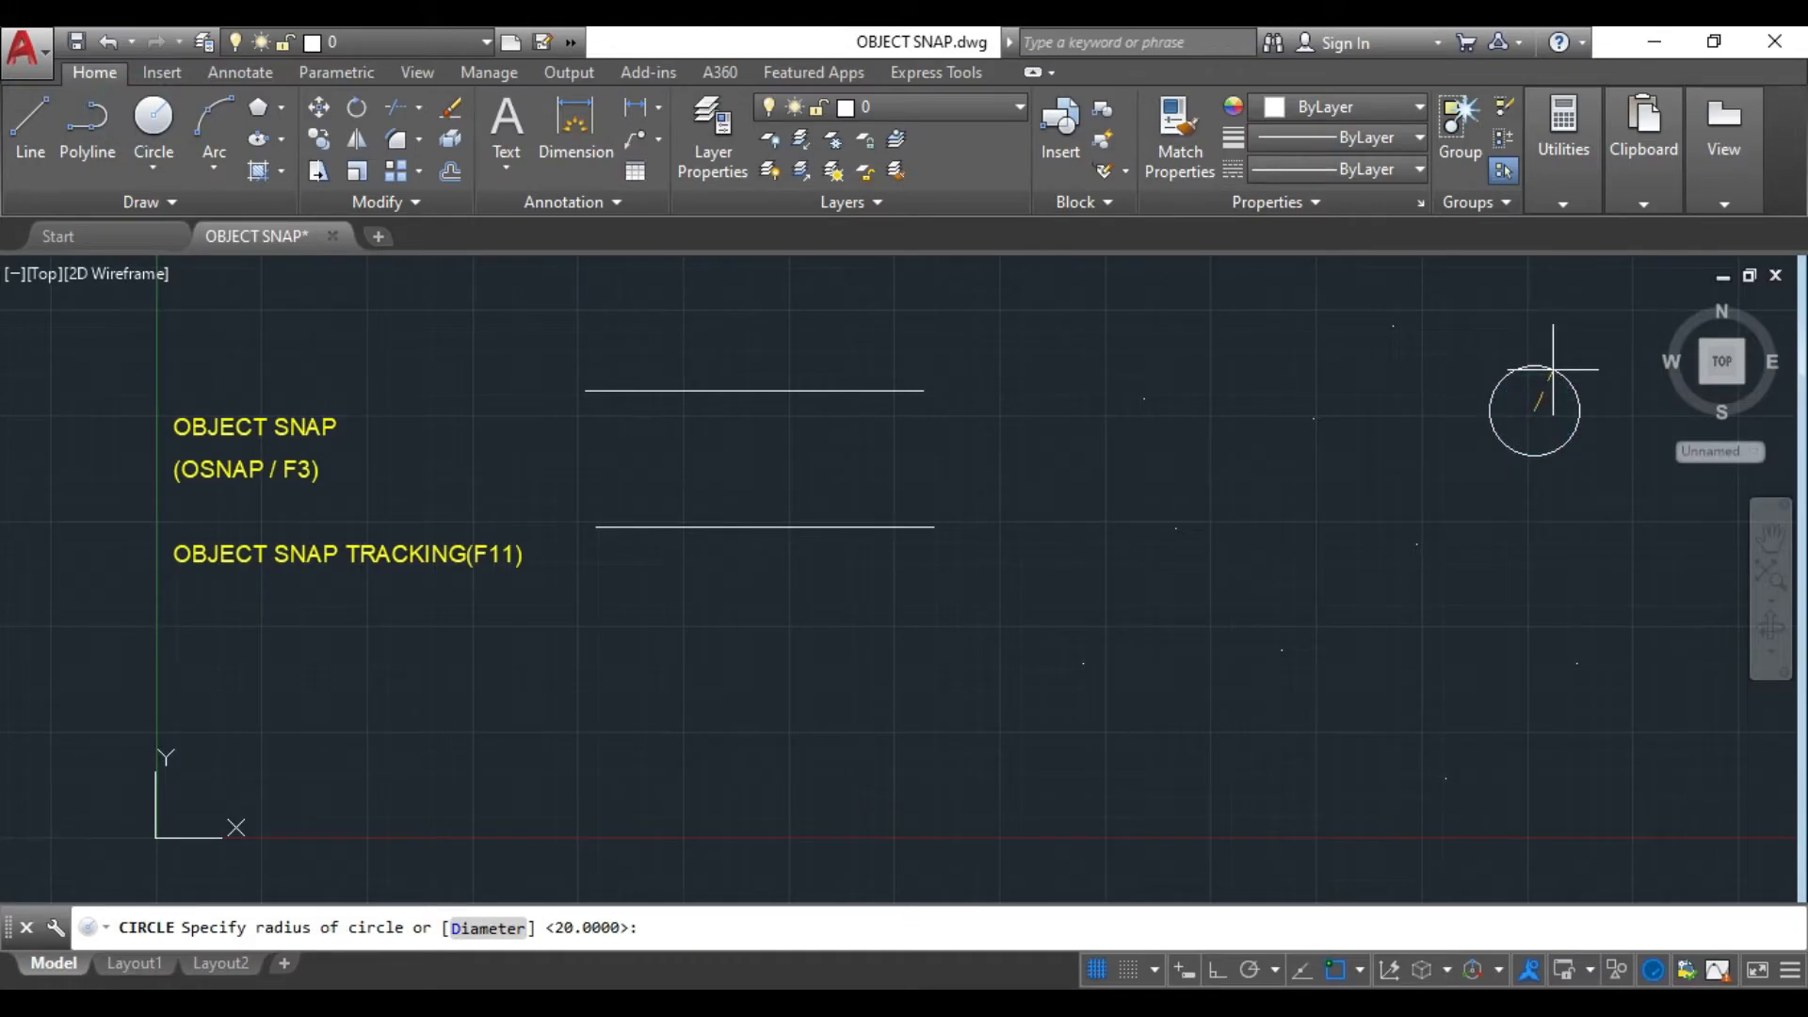
click(1558, 372)
key(Return)
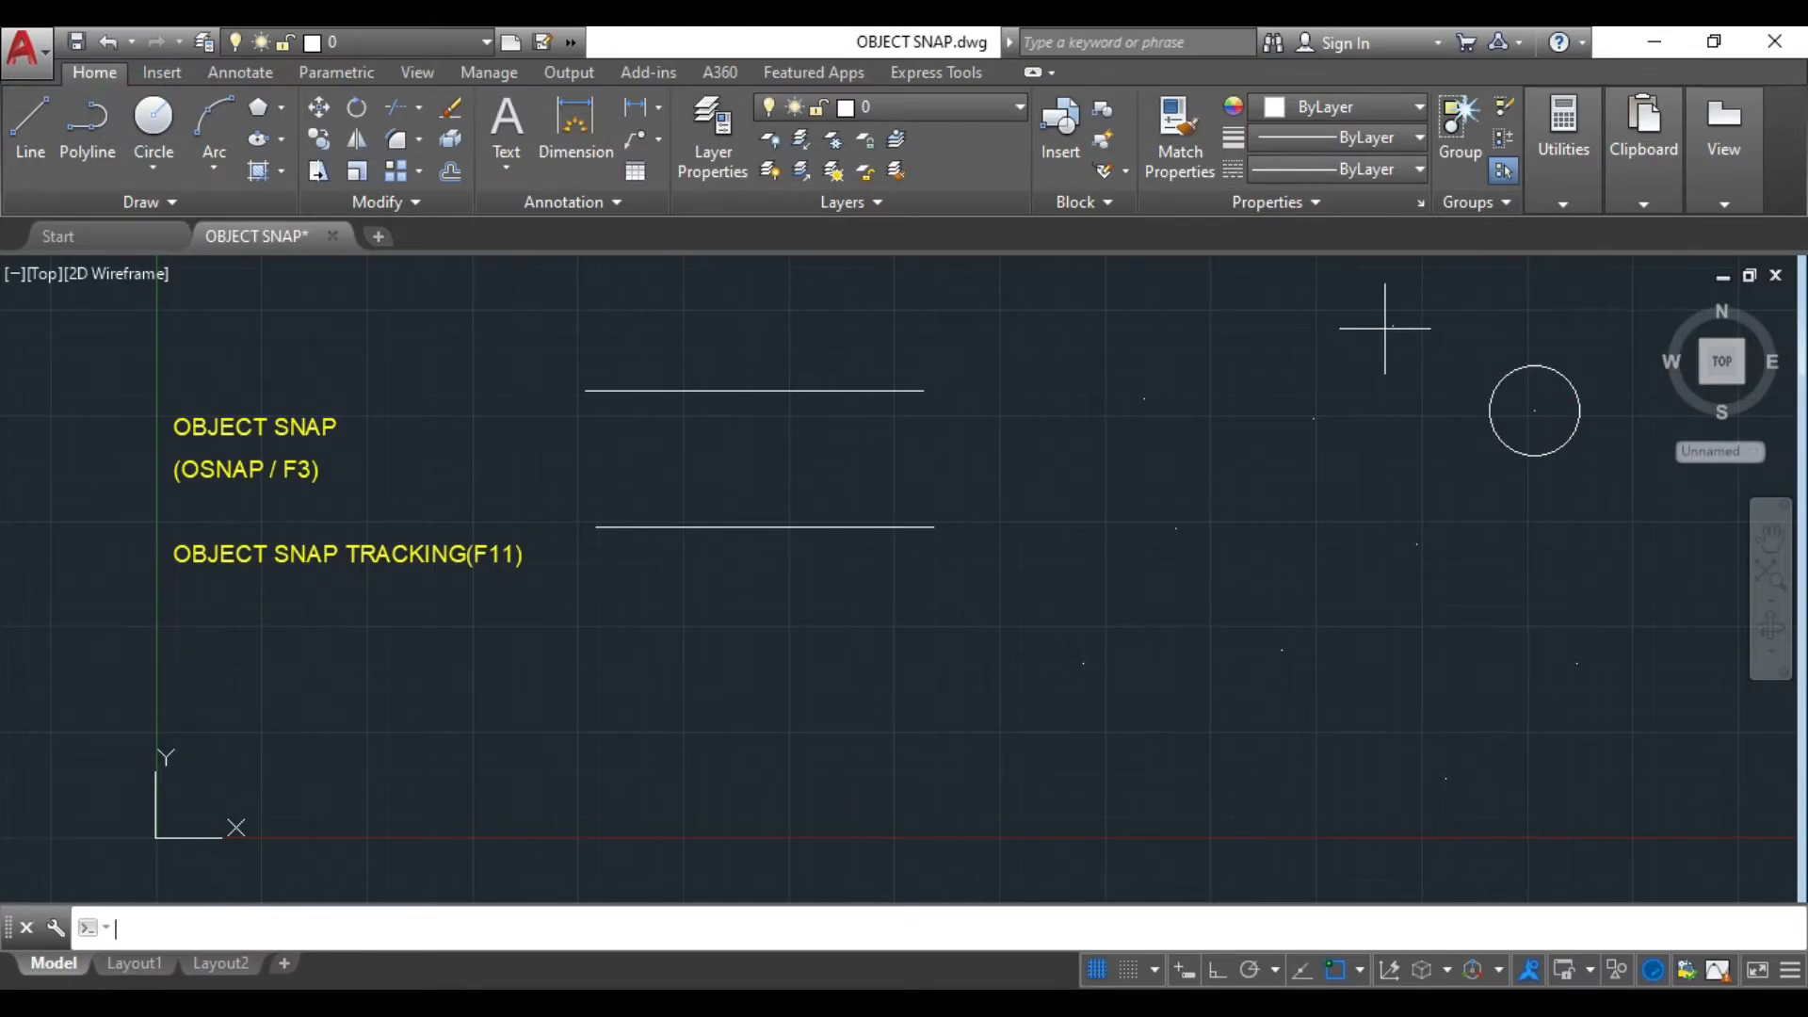
click(1393, 325)
click(1410, 307)
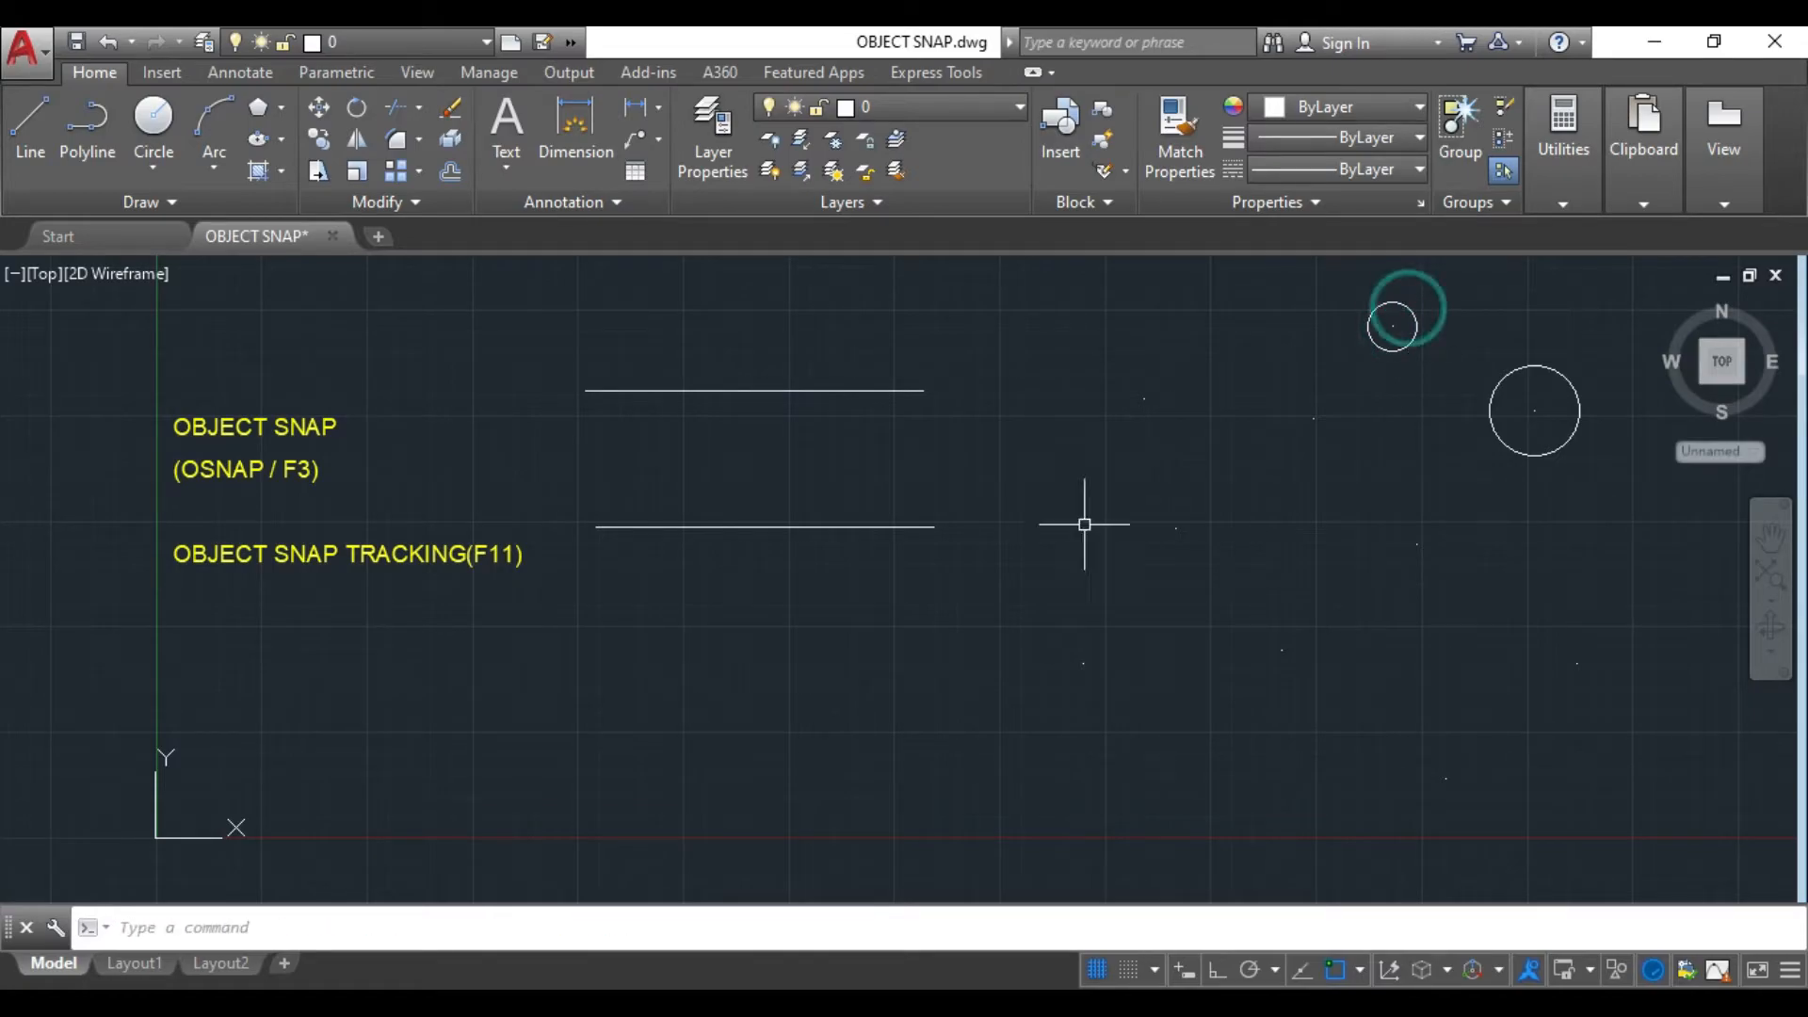
- Divide the upper horizontal line into 5 equal segments
click(172, 205)
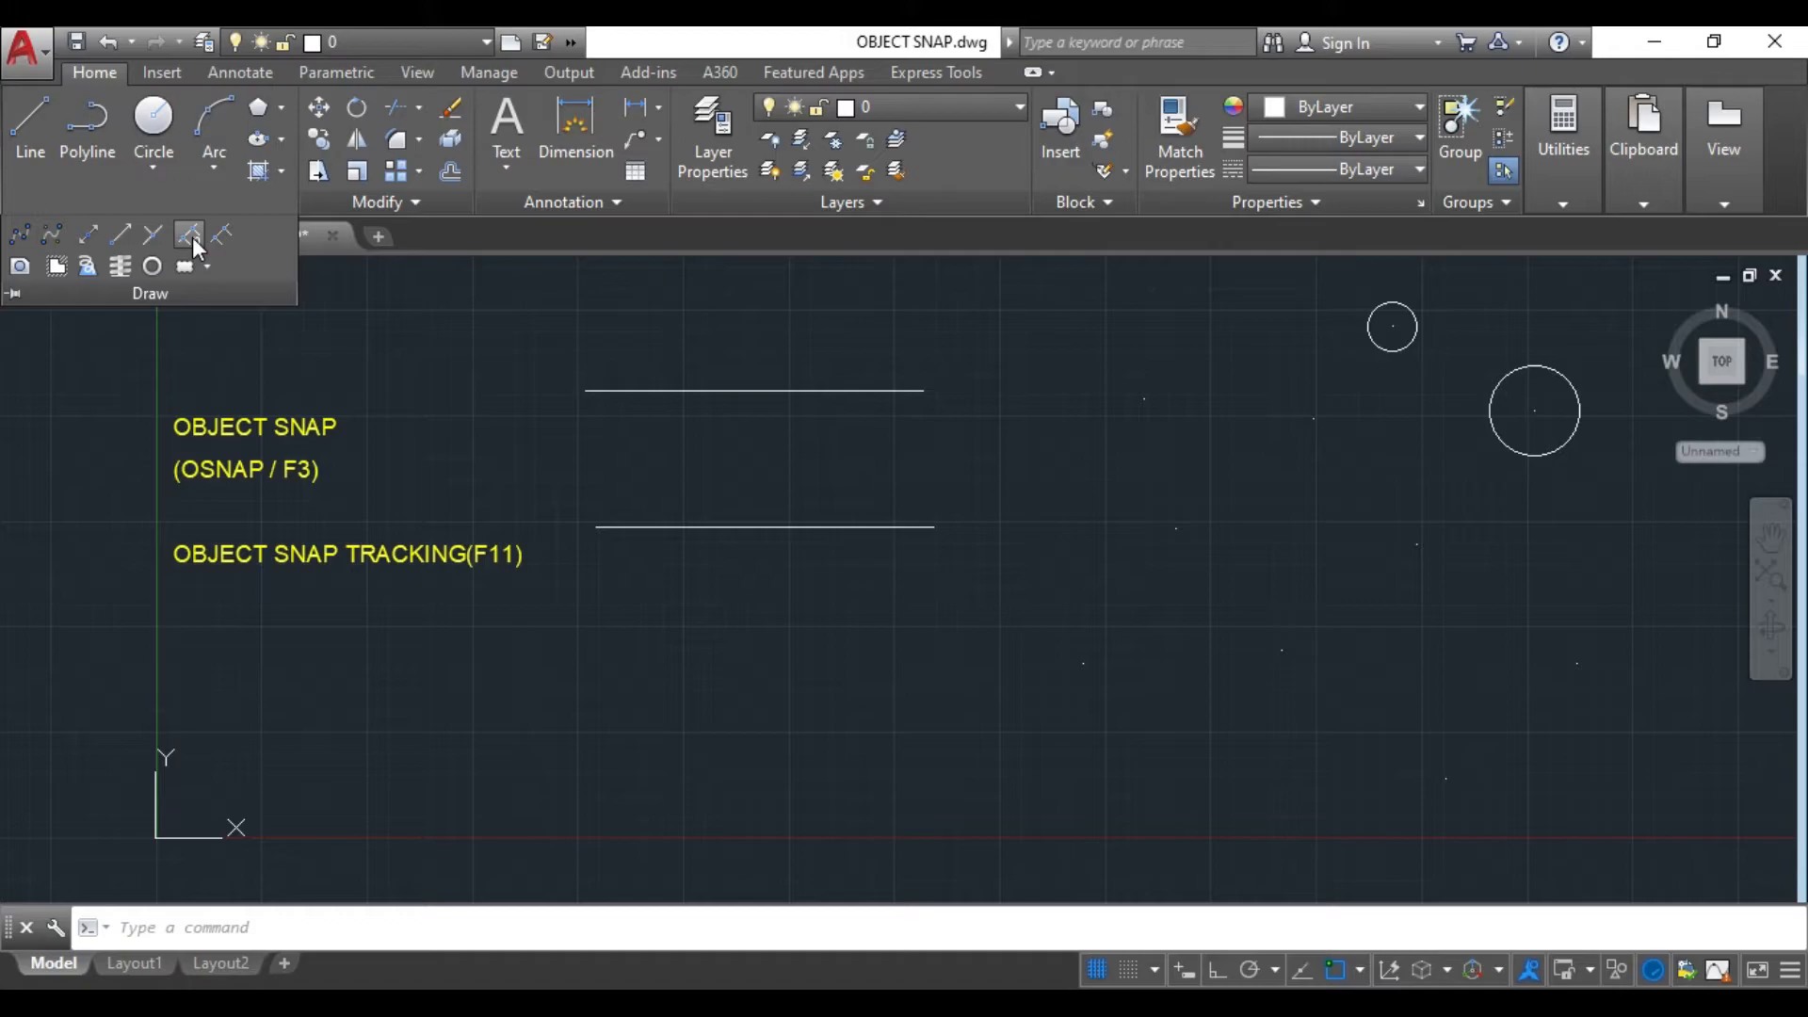
click(190, 237)
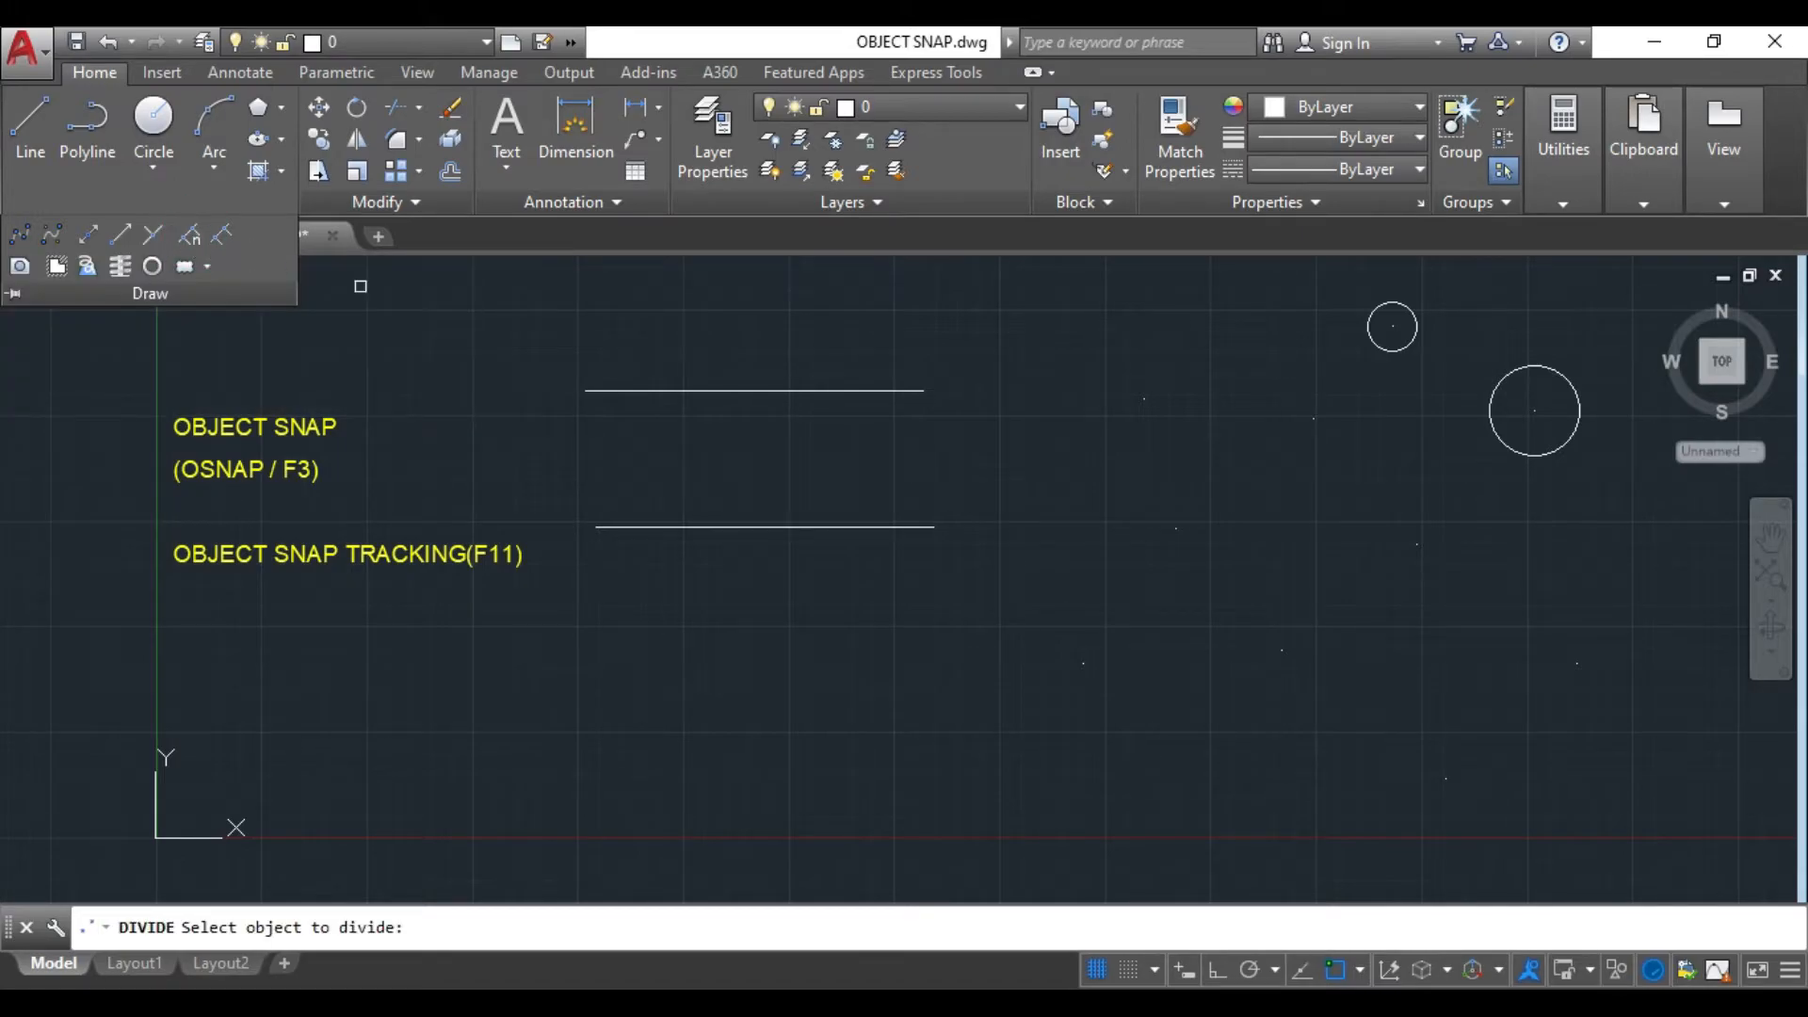
click(666, 391)
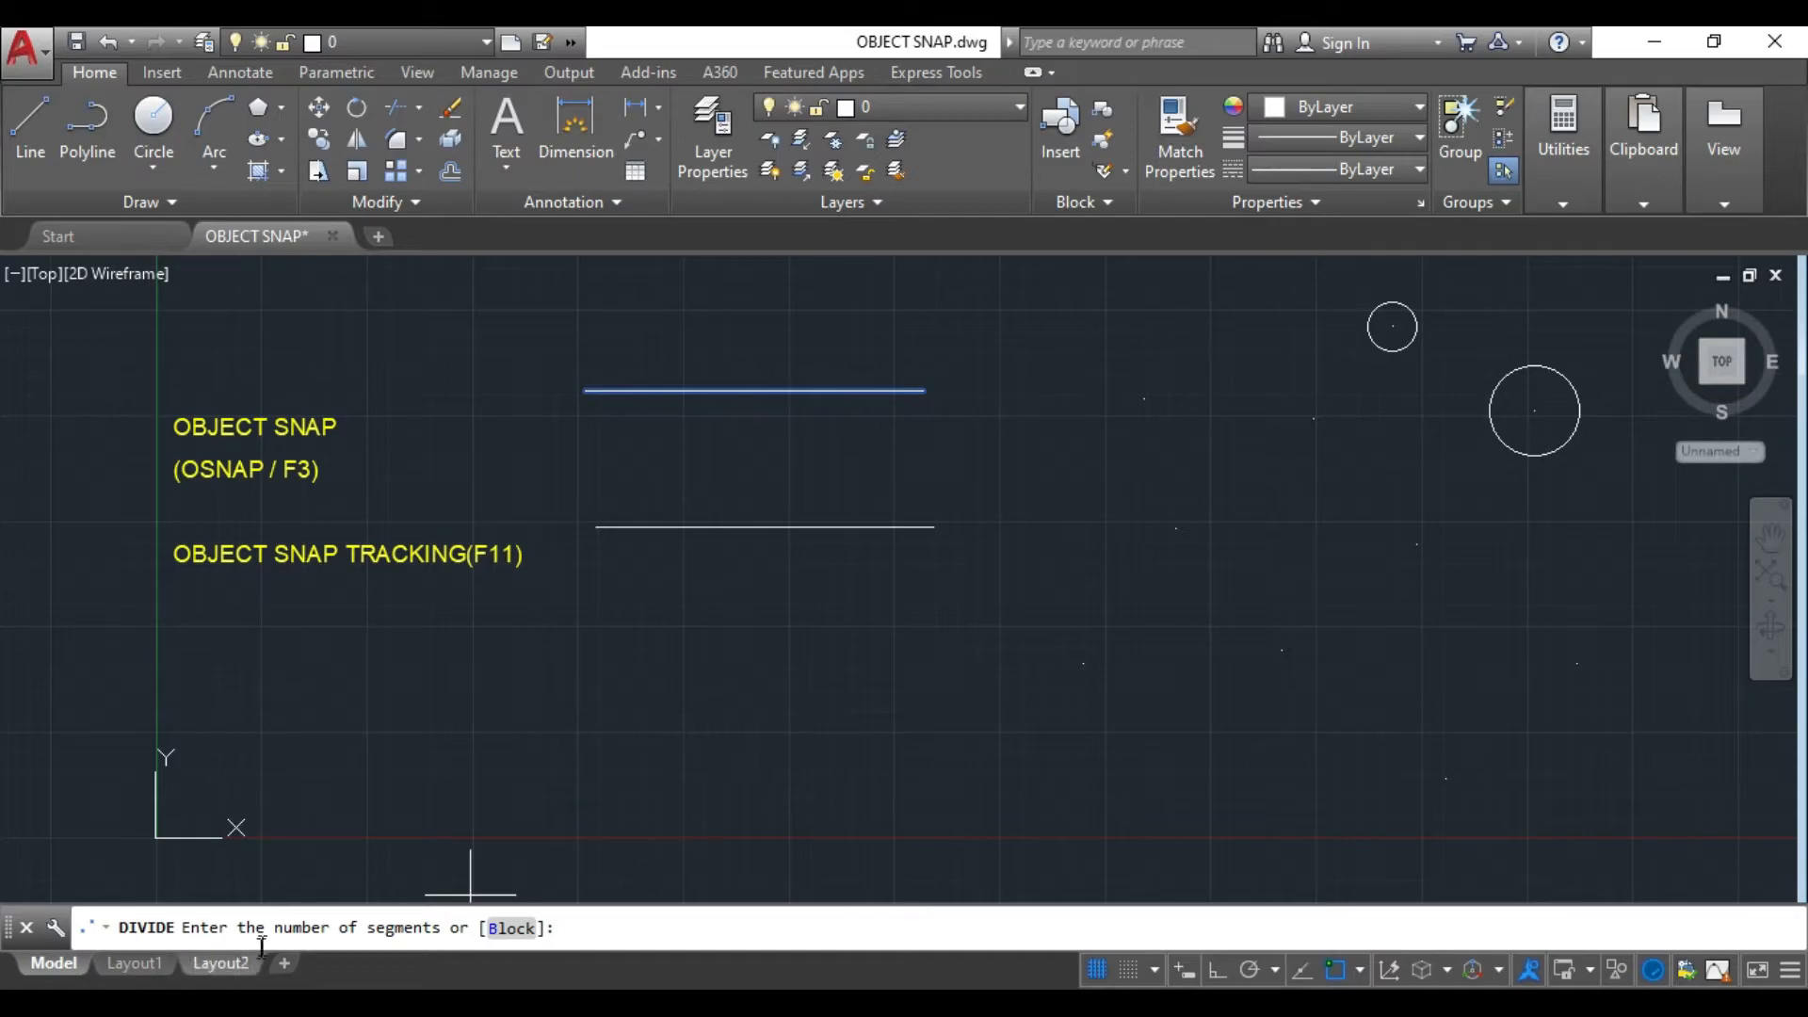
click(584, 929)
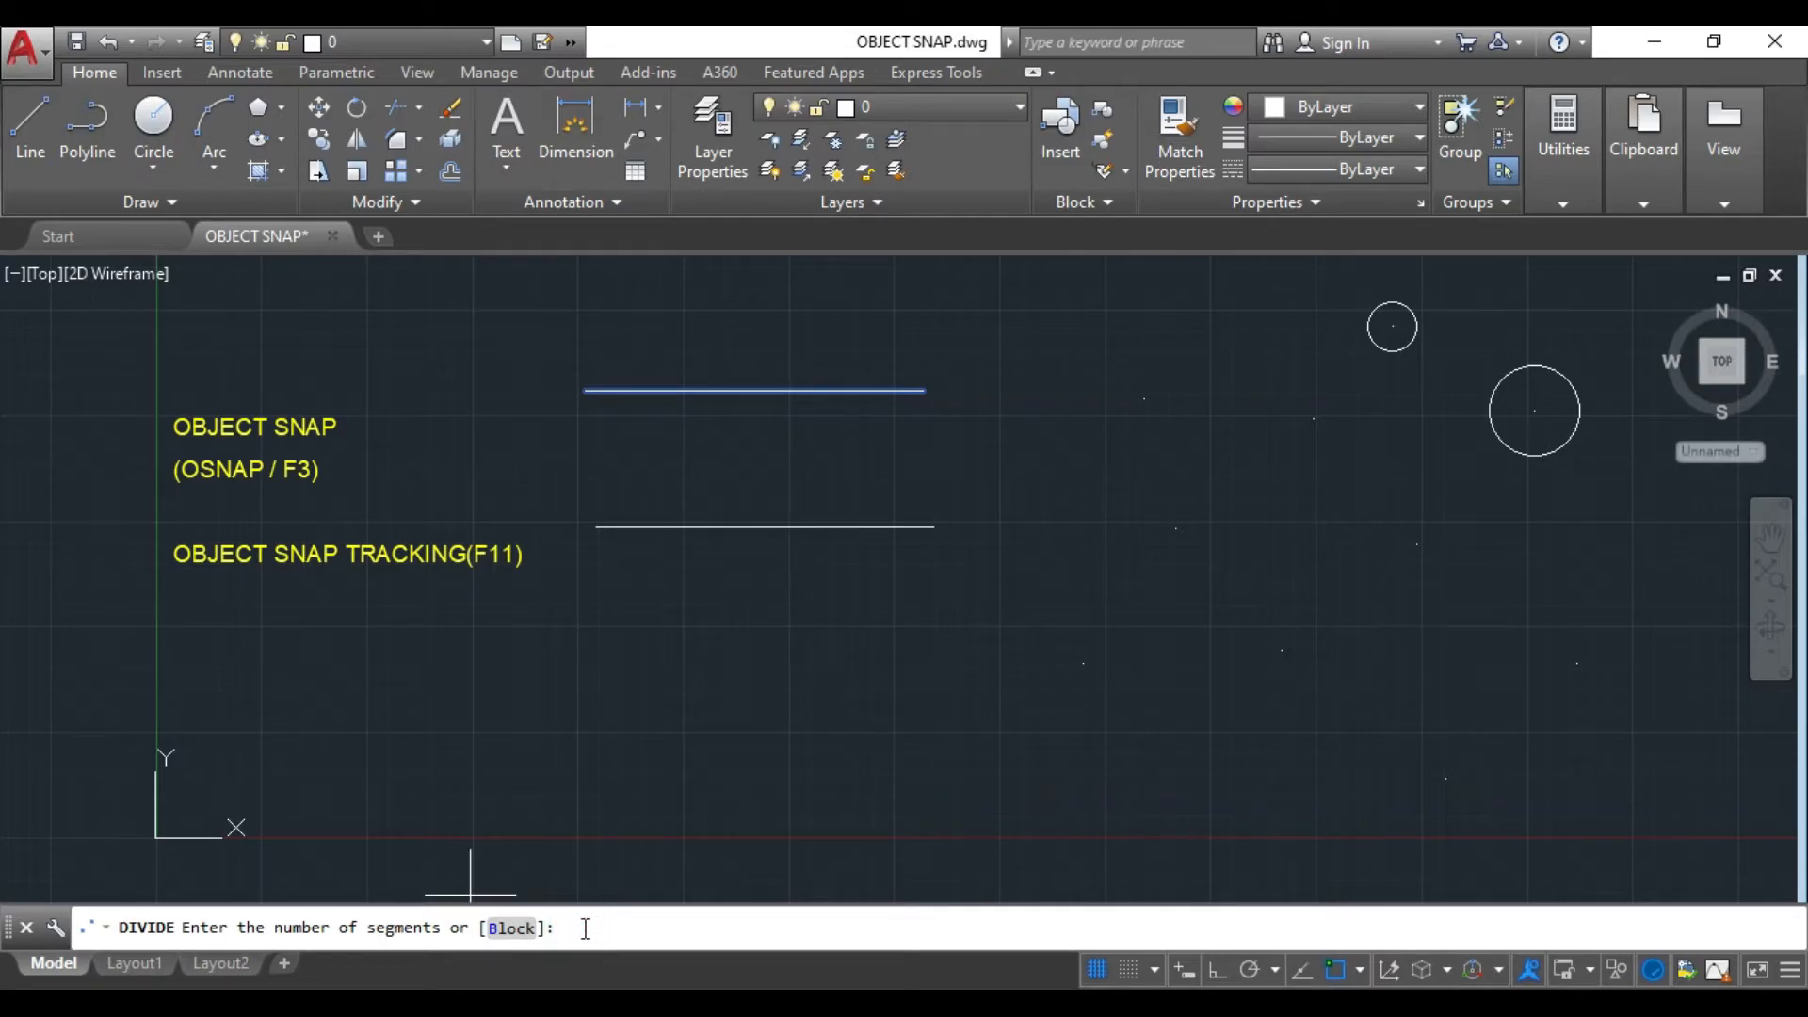
key(Return)
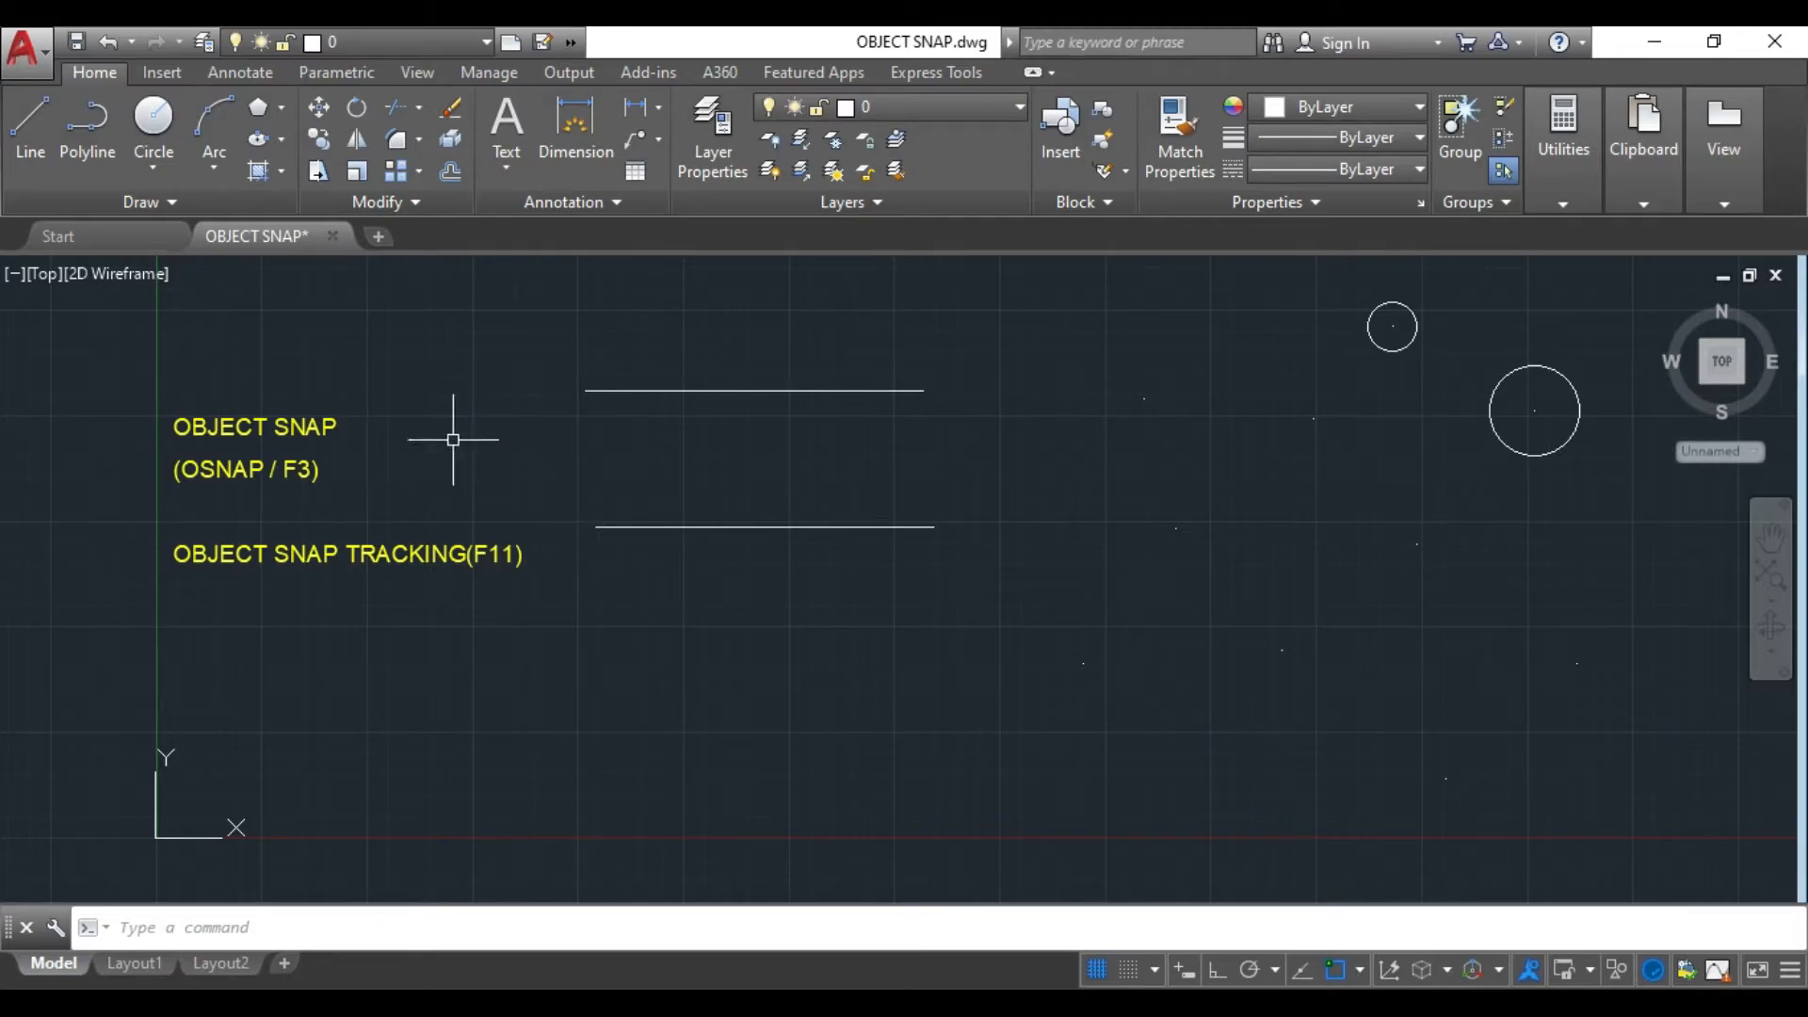
- Divide the lower horizontal line into 5 equal segments
key(Return)
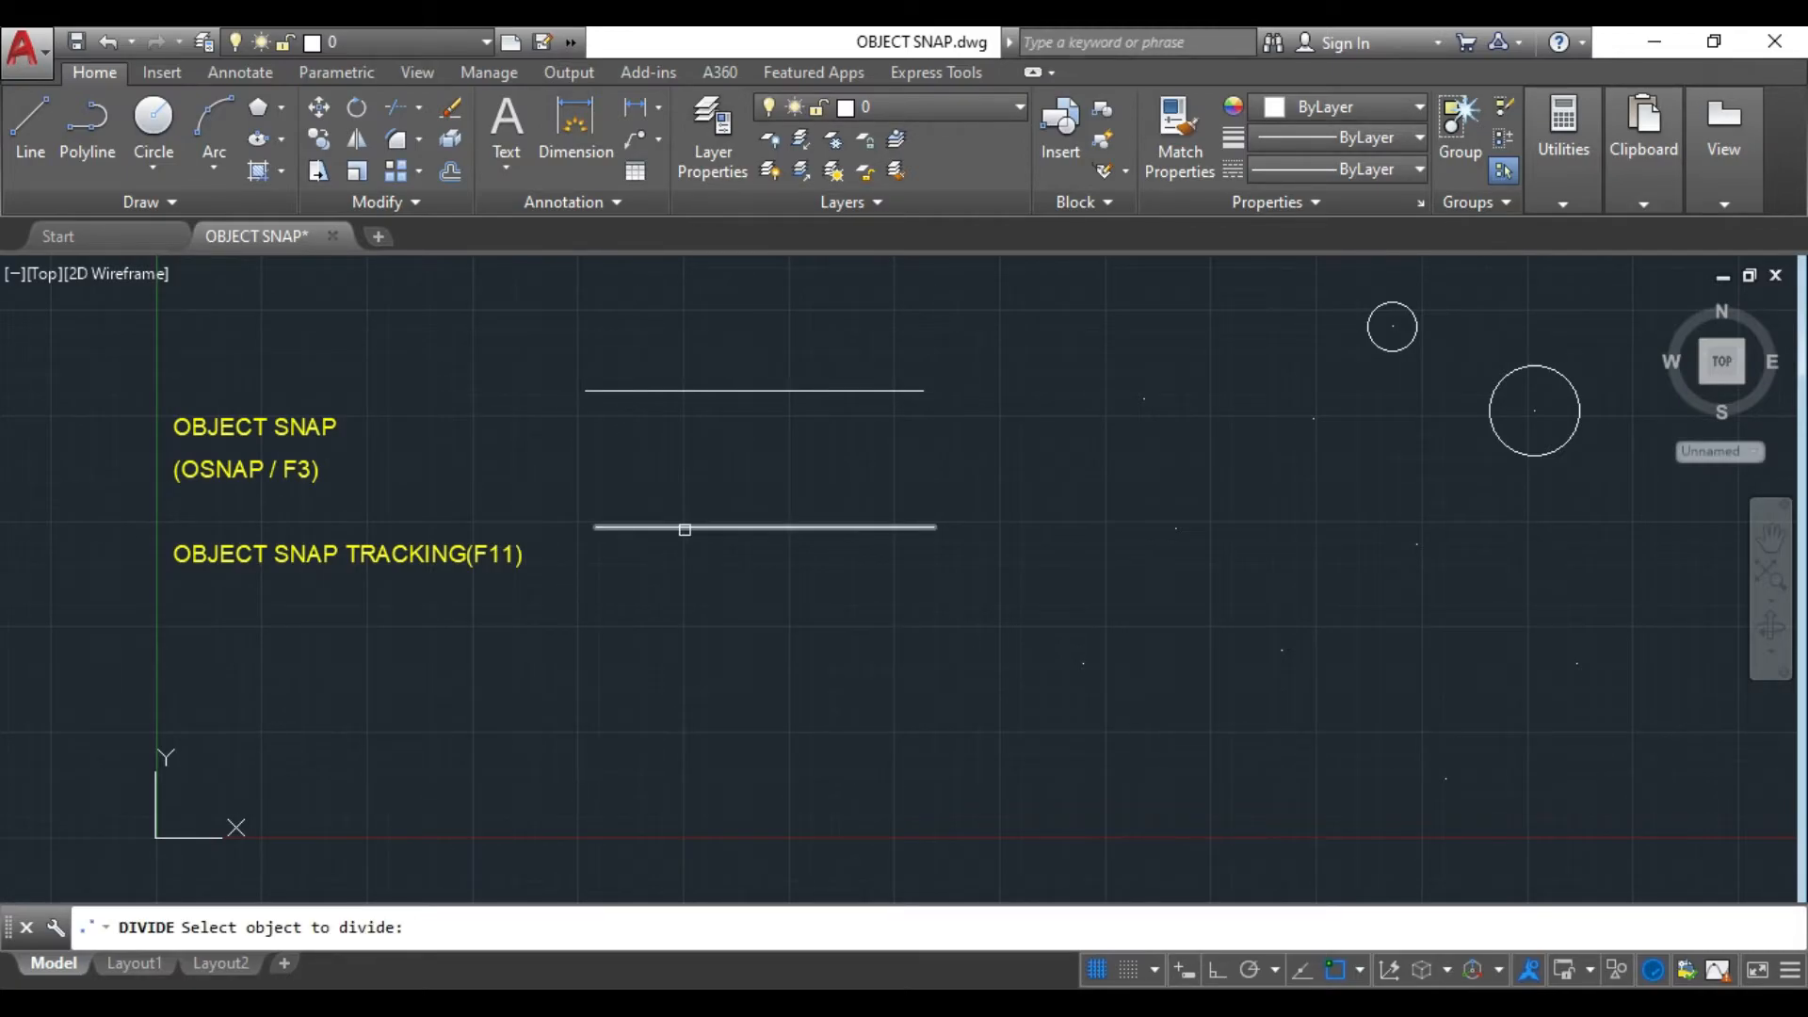
click(685, 529)
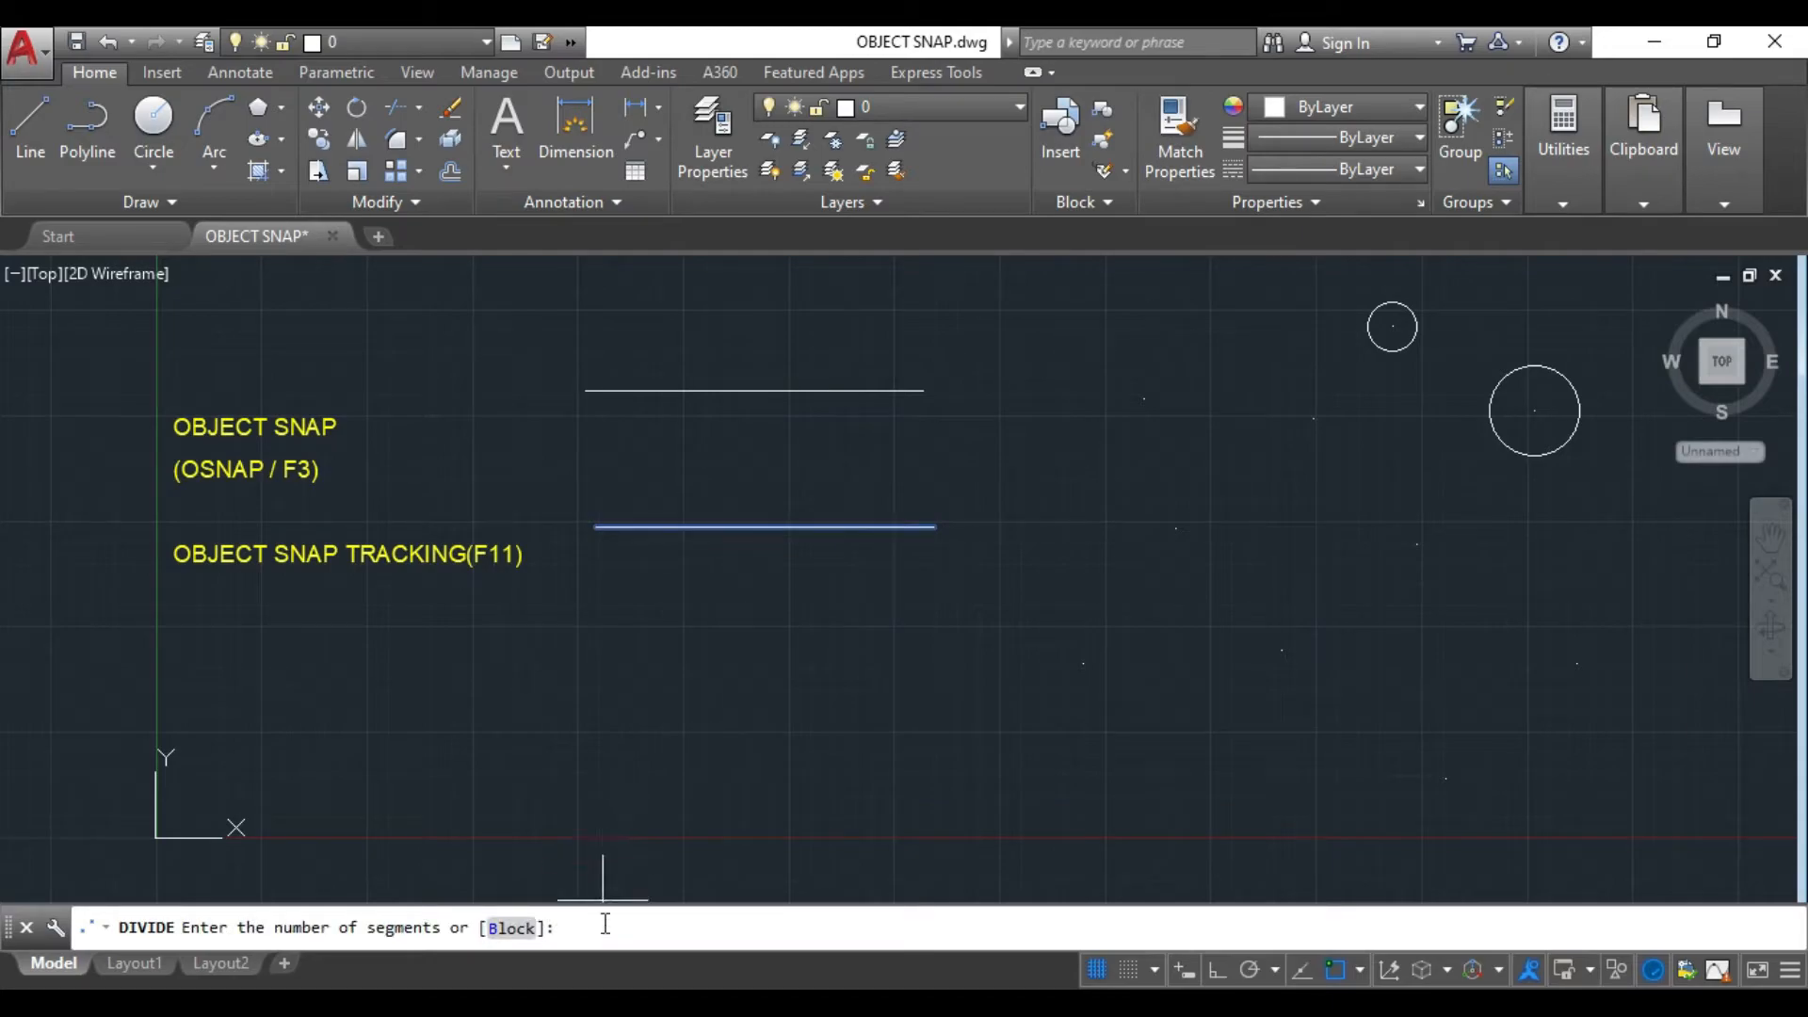
click(605, 925)
text(5)
key(Return)
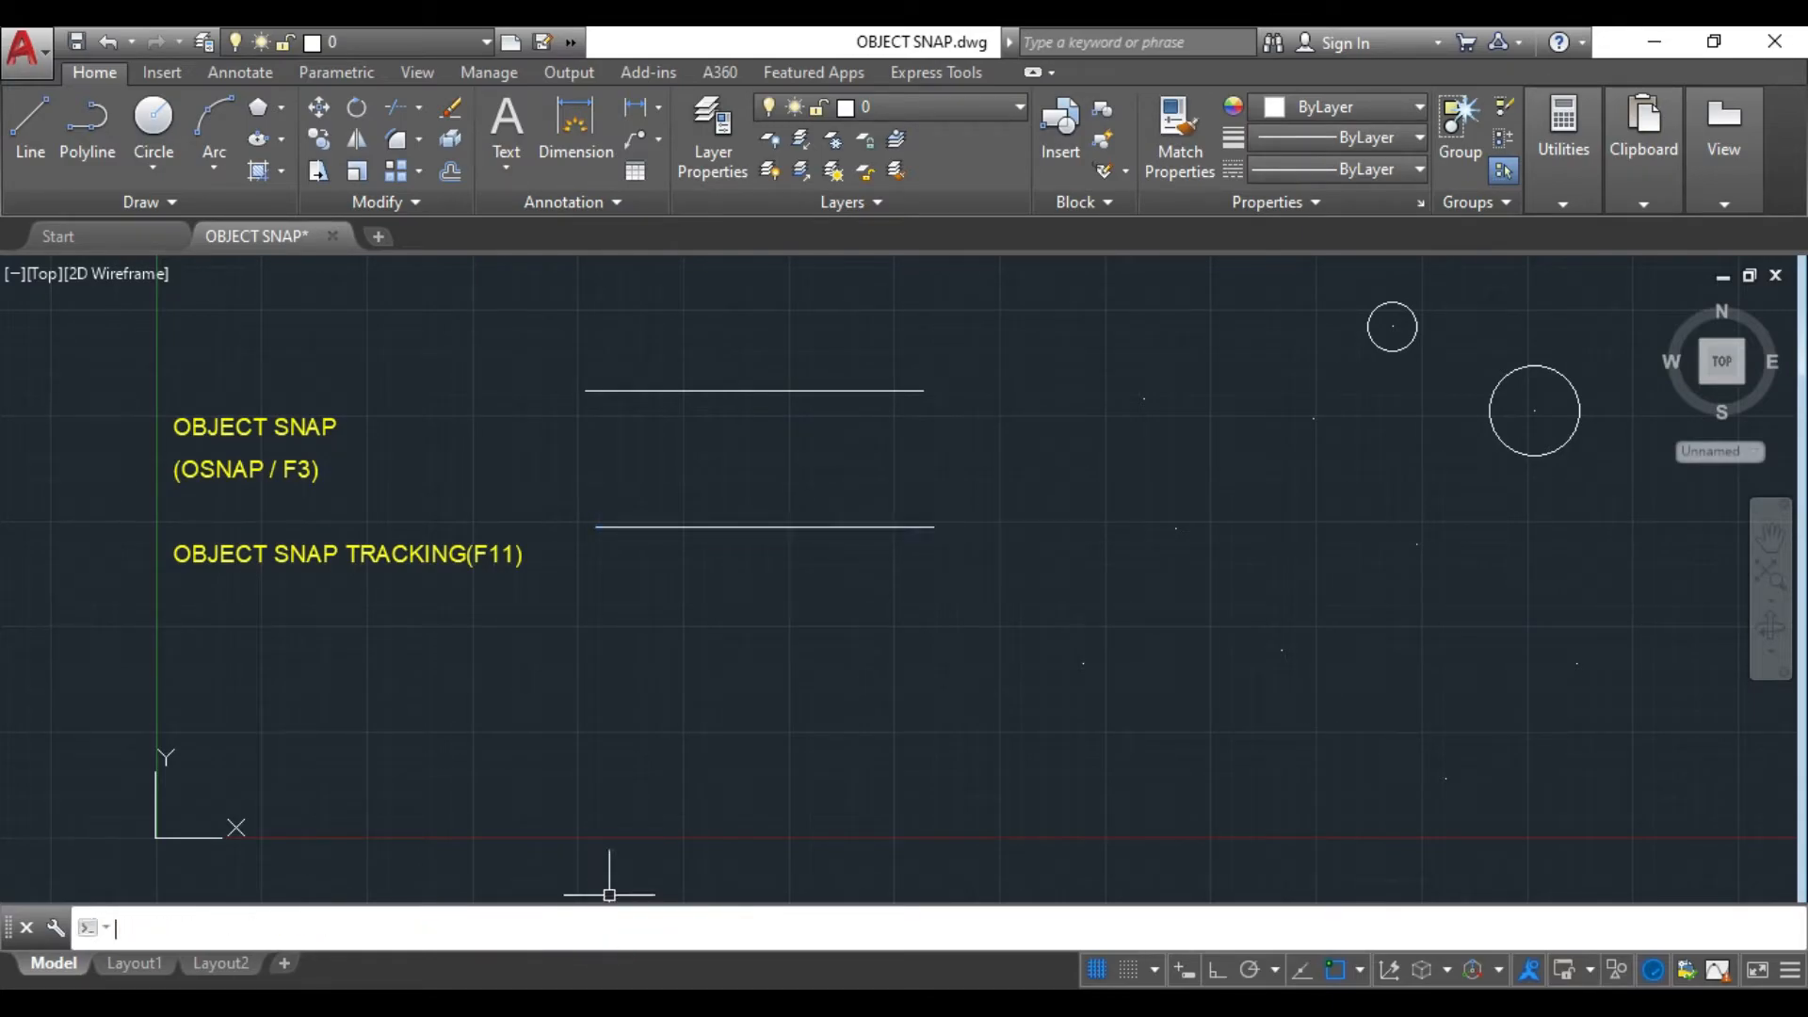
click(618, 706)
key(Escape)
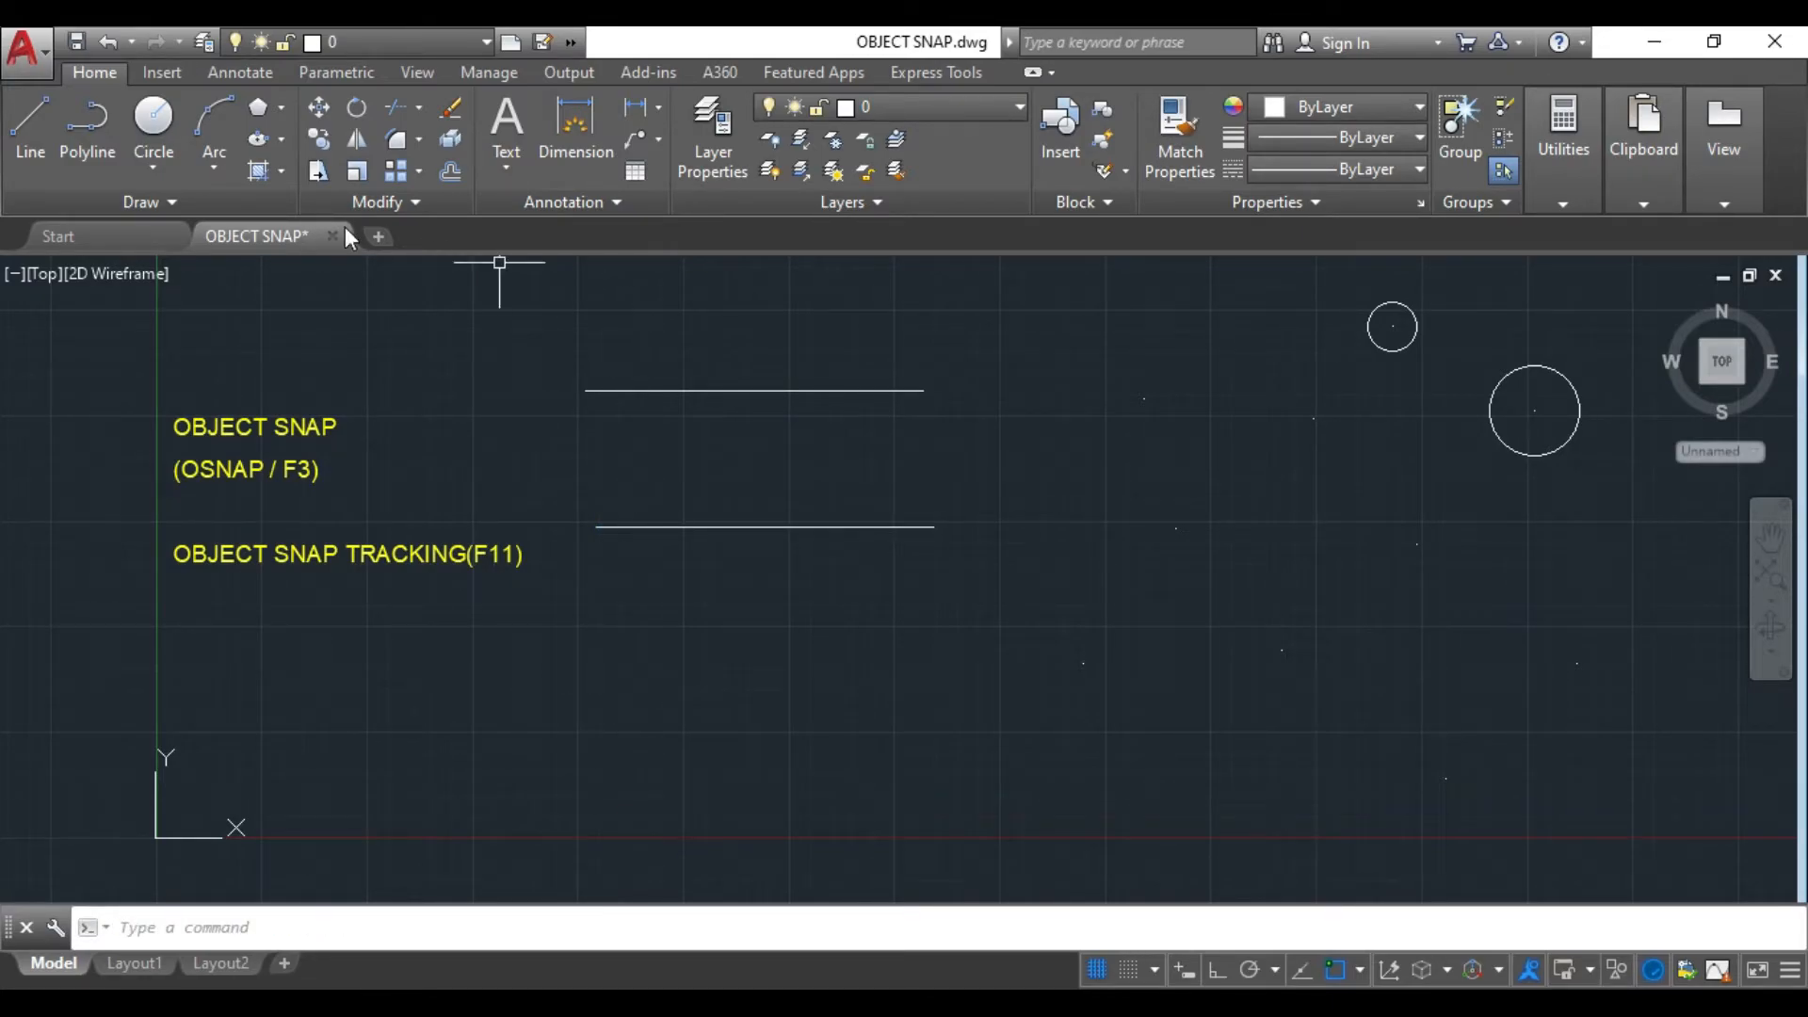
- Draw a five-segment zigzag line between the first three division nodes of the upper and lower horizontal lines
click(31, 132)
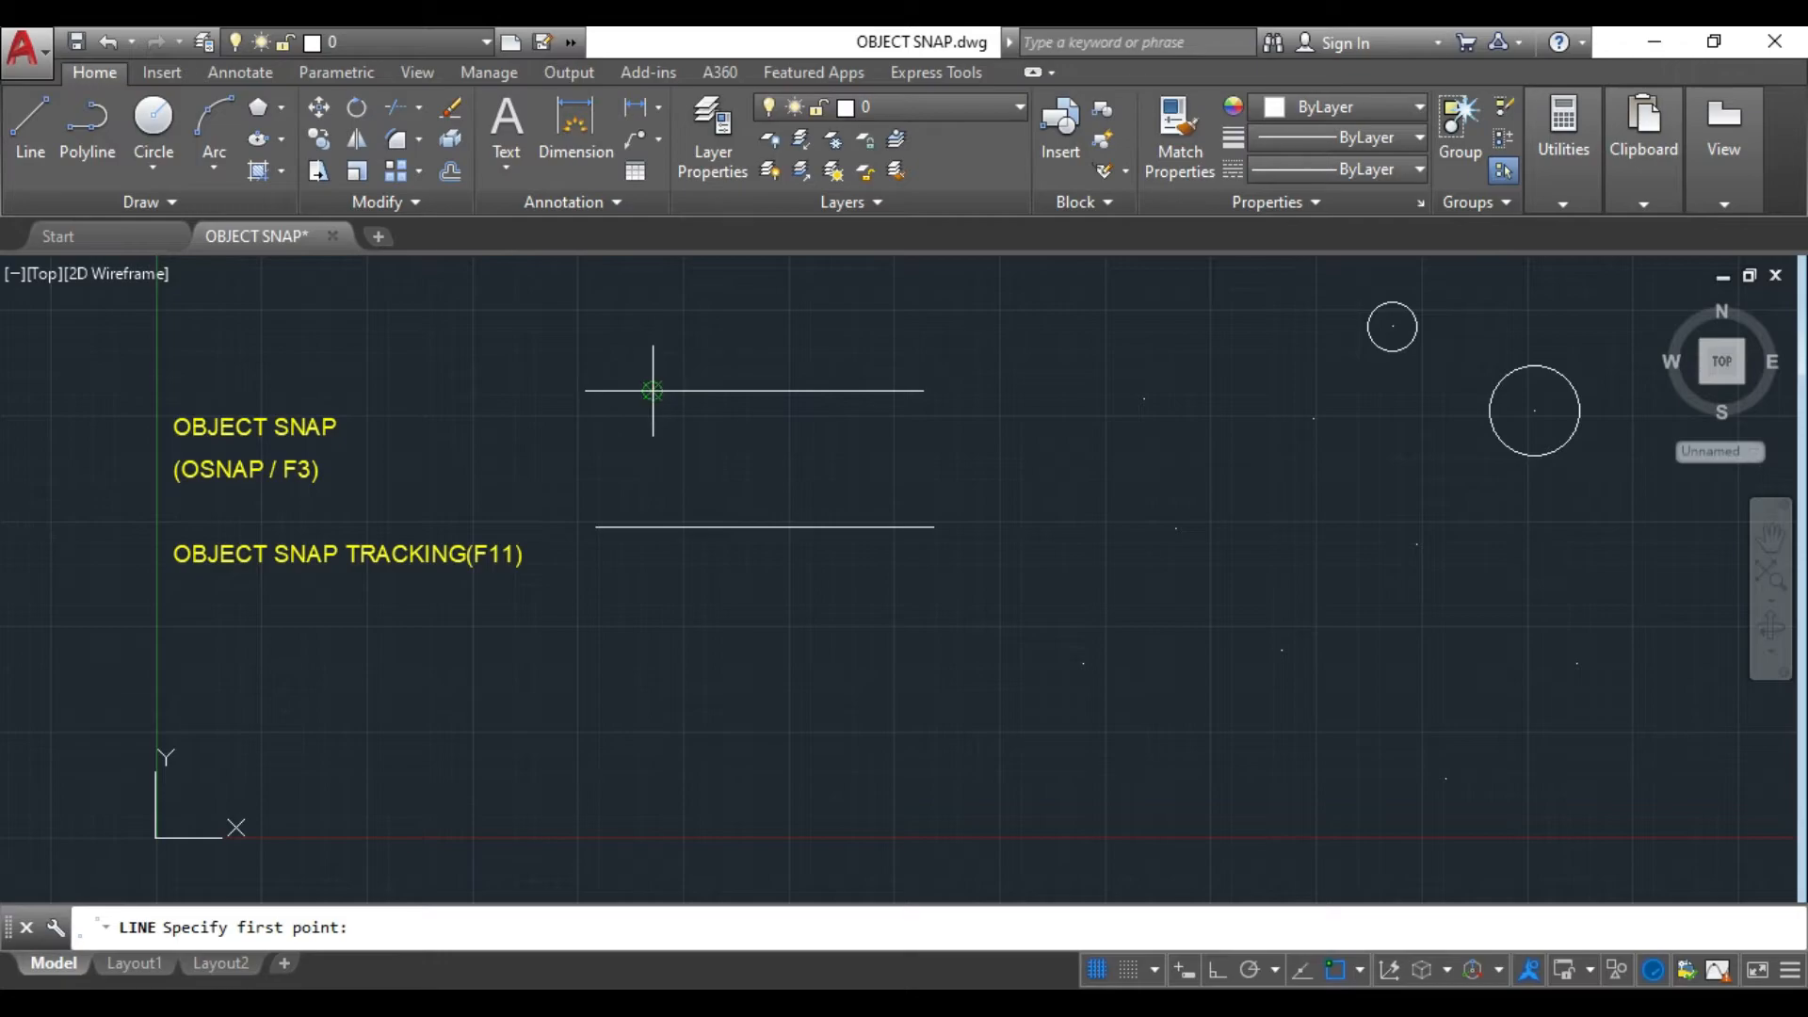
click(653, 390)
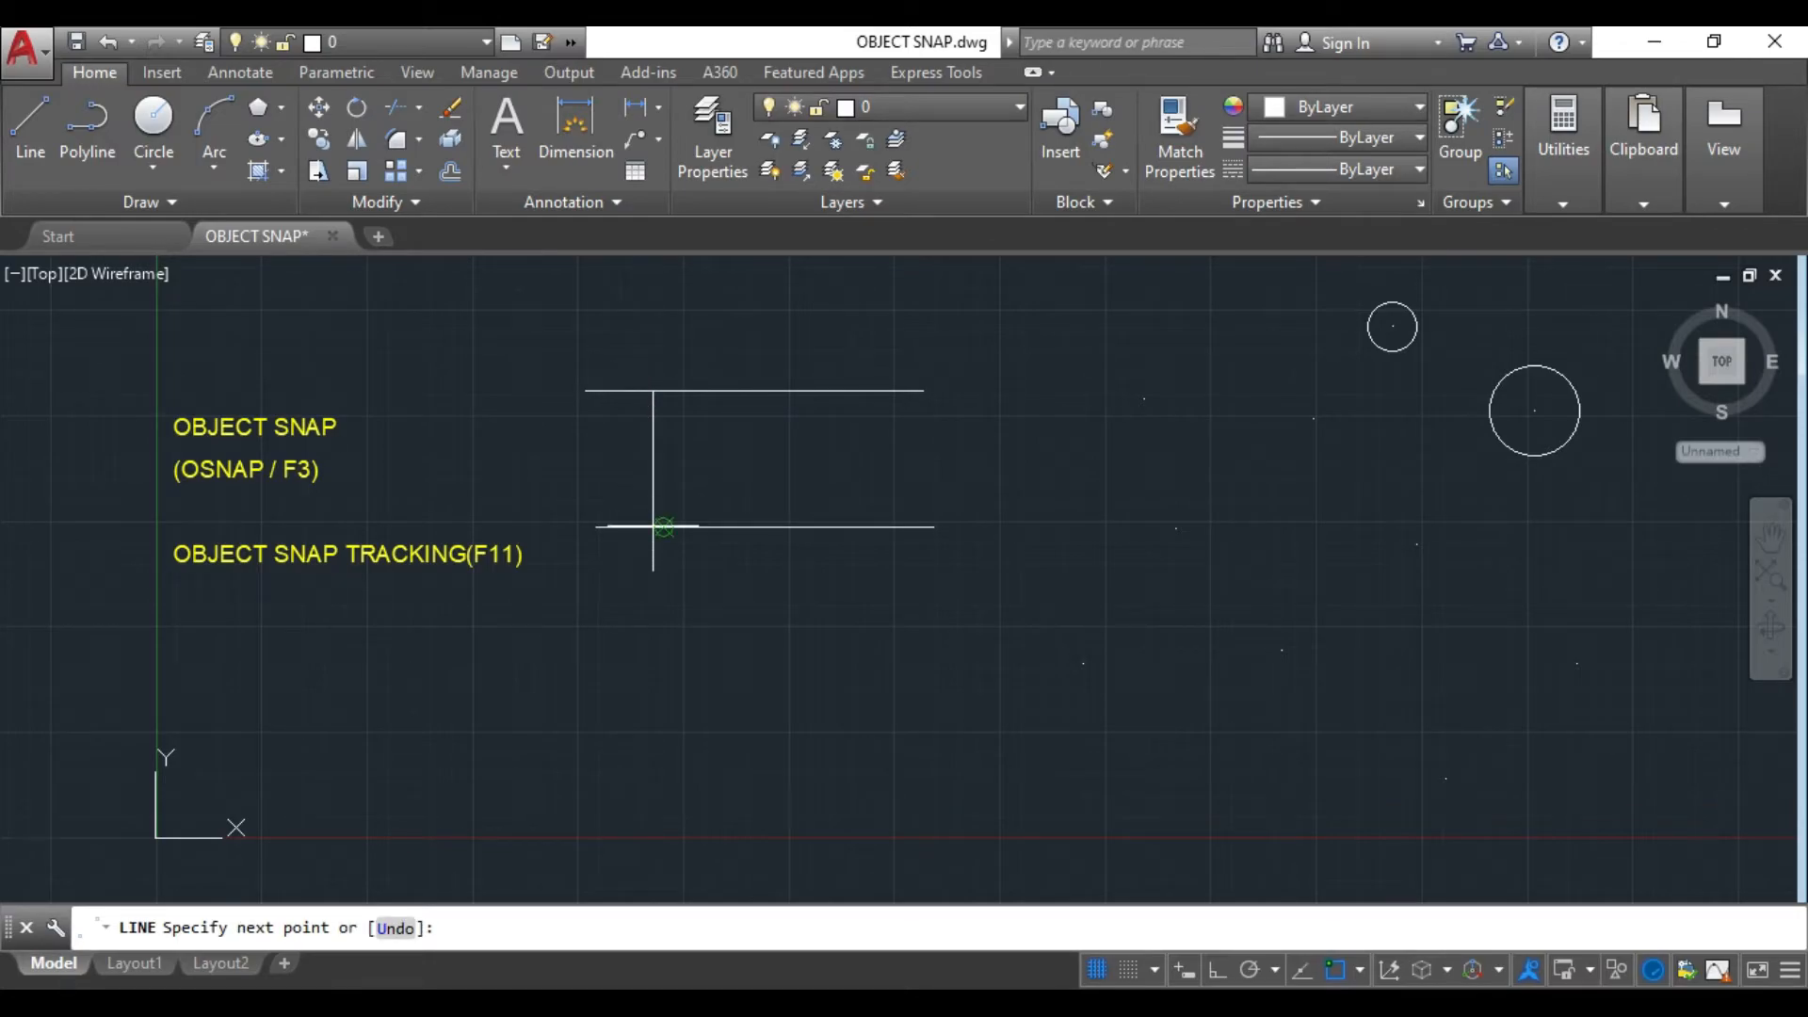
click(664, 526)
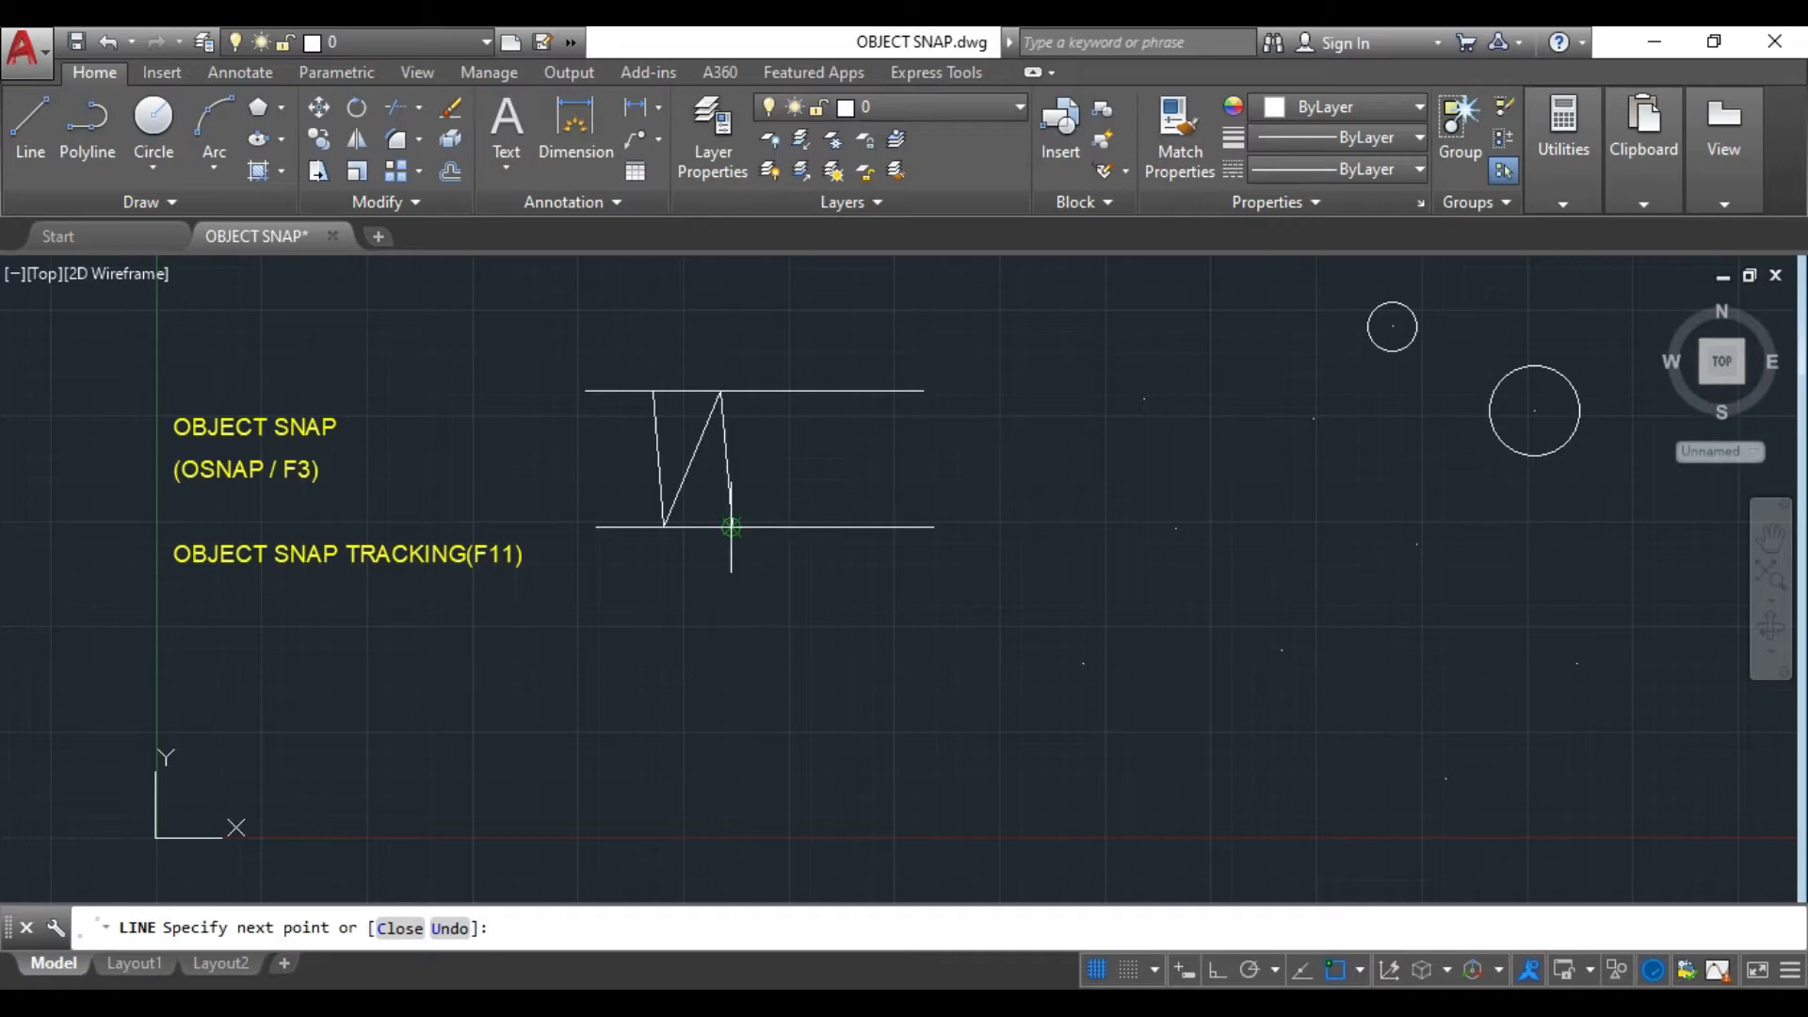
click(731, 527)
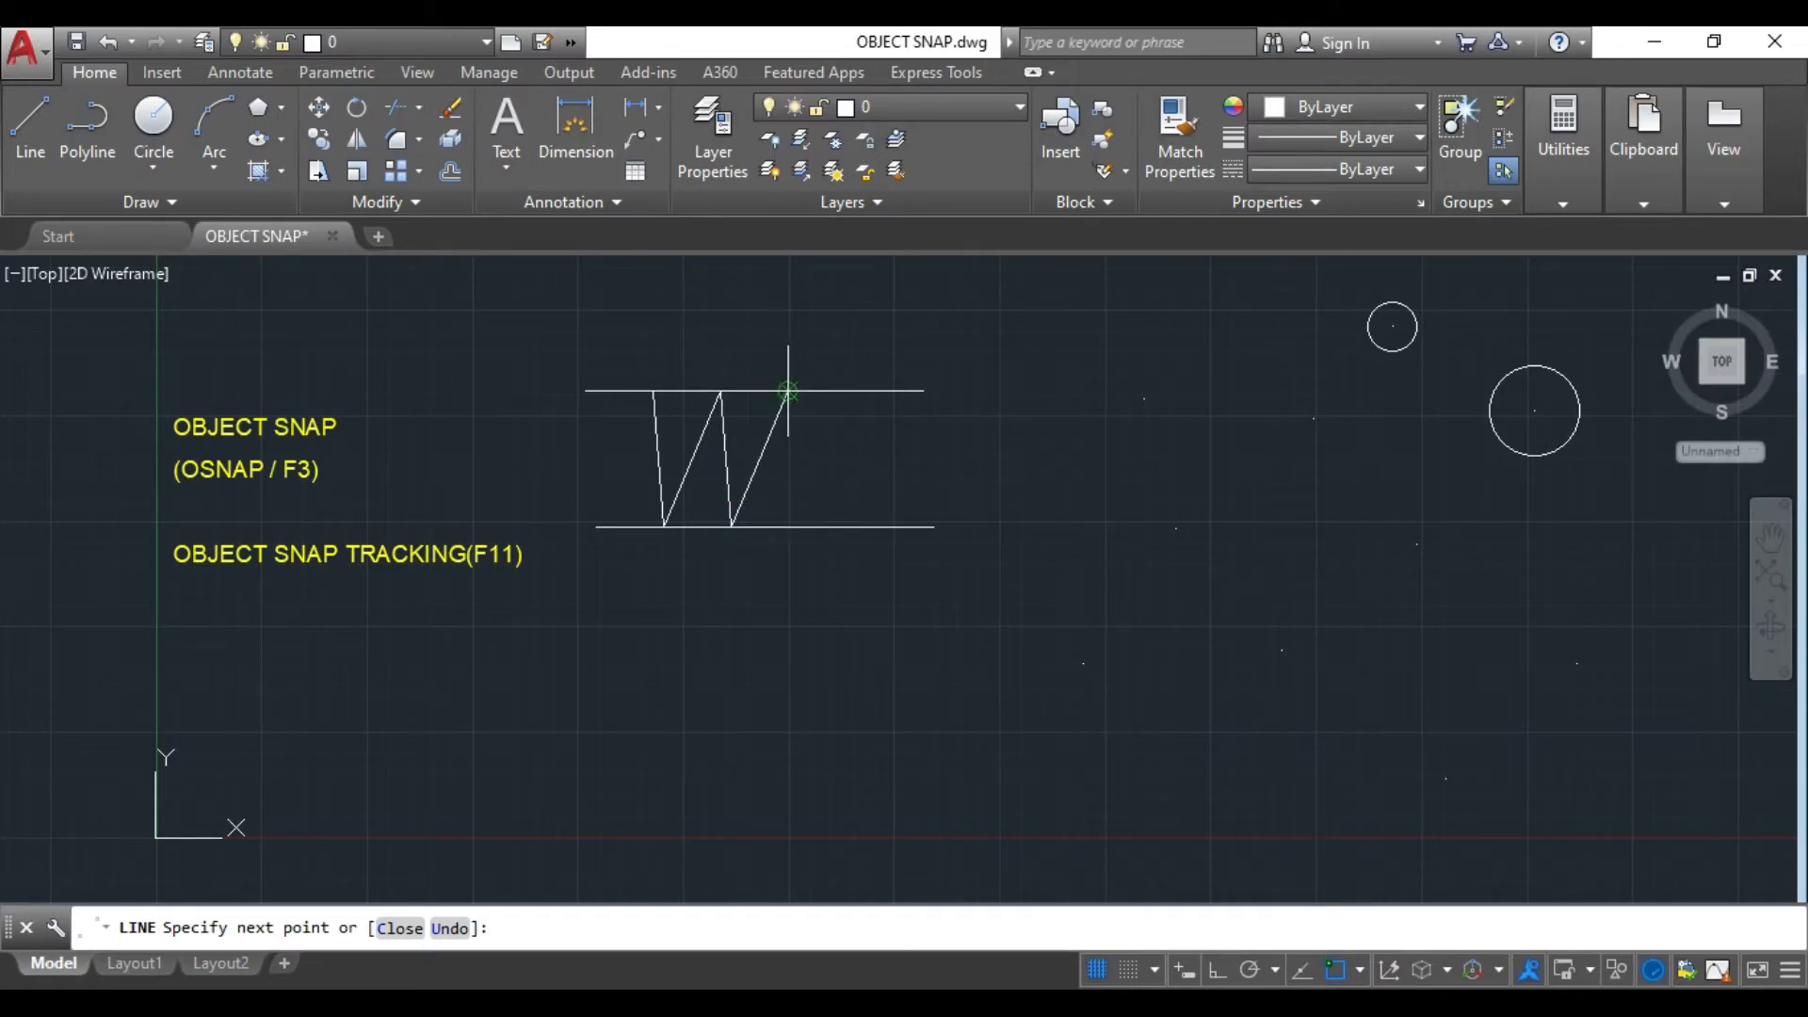
click(798, 526)
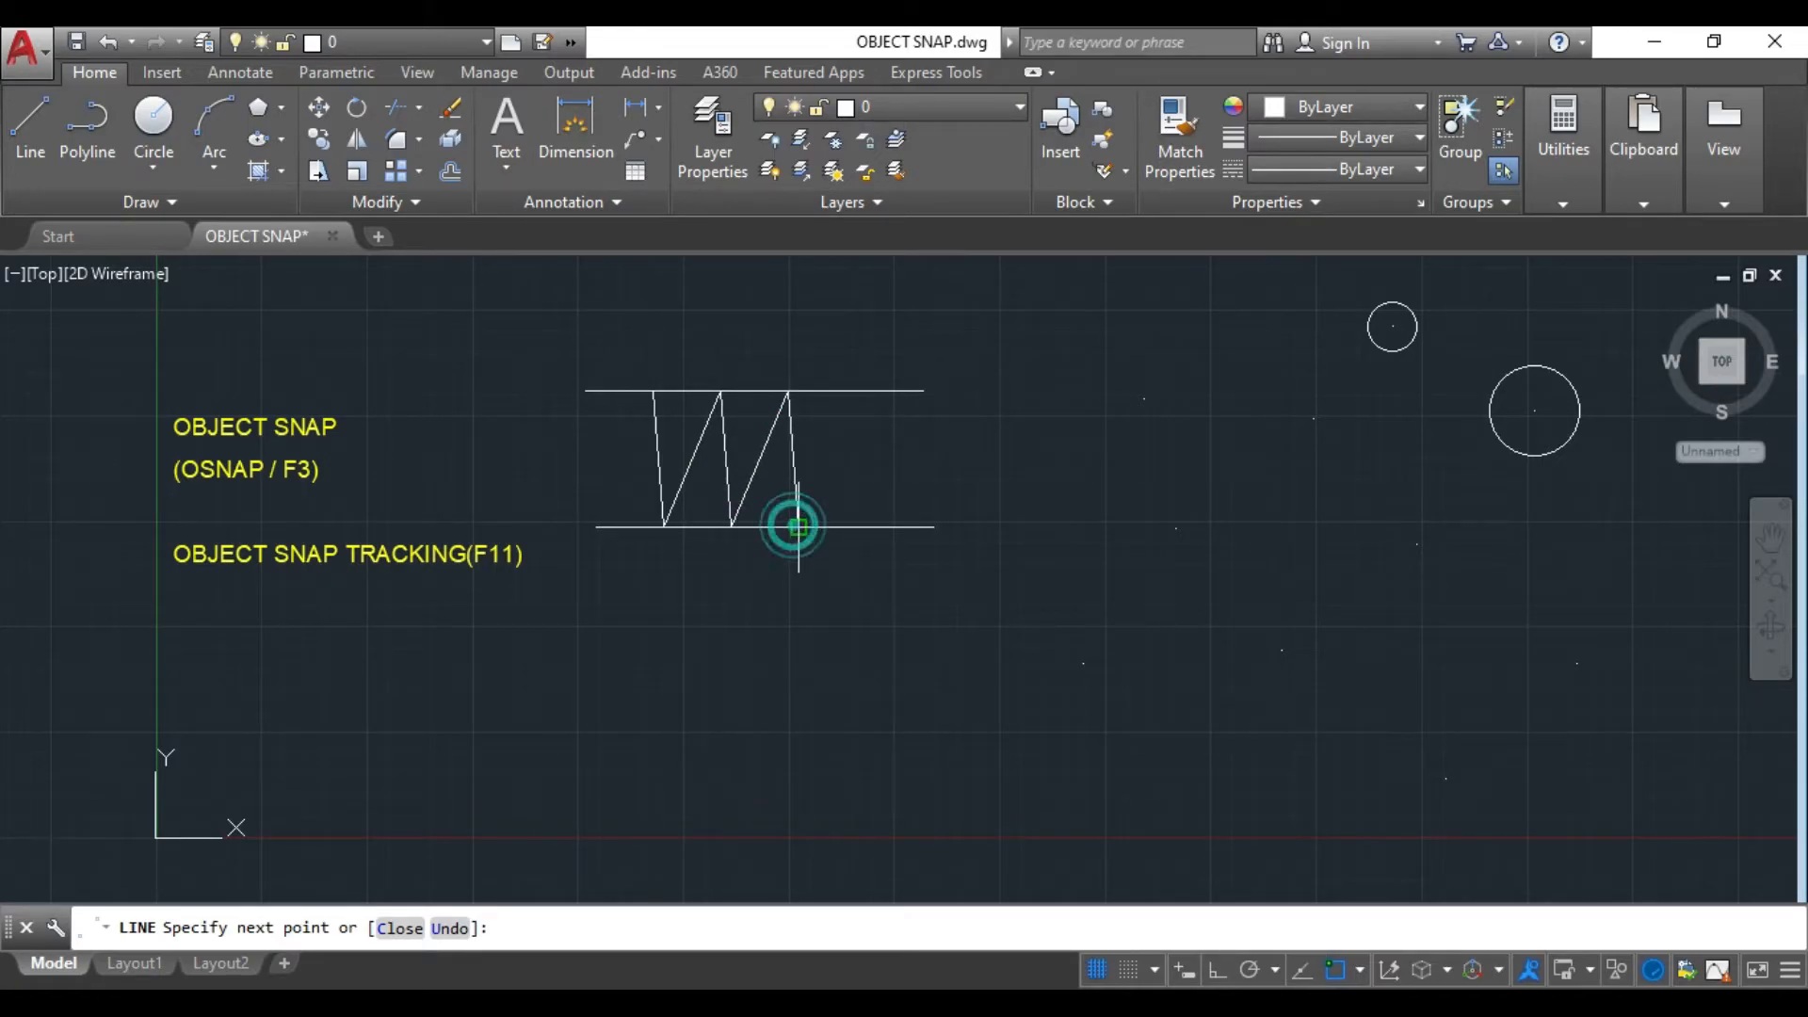
key(Return)
- Delete the upper horizontal line, keeping its division points
click(810, 639)
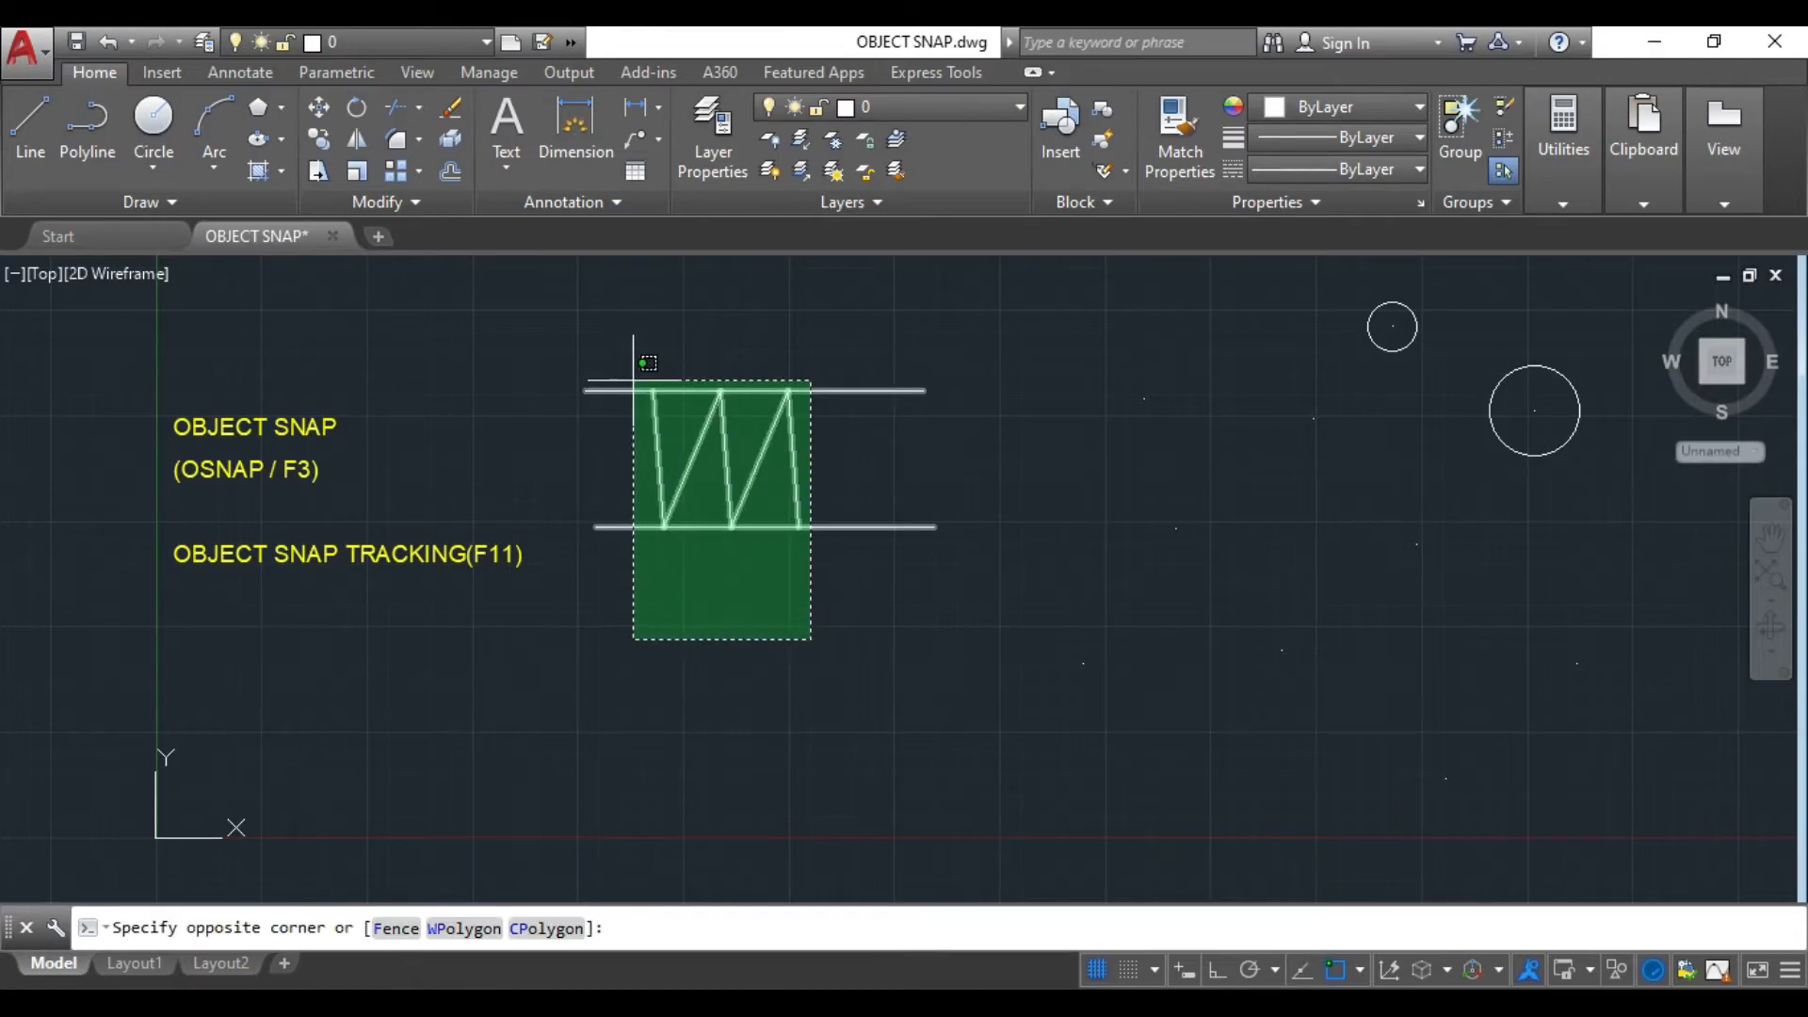
click(705, 591)
click(899, 390)
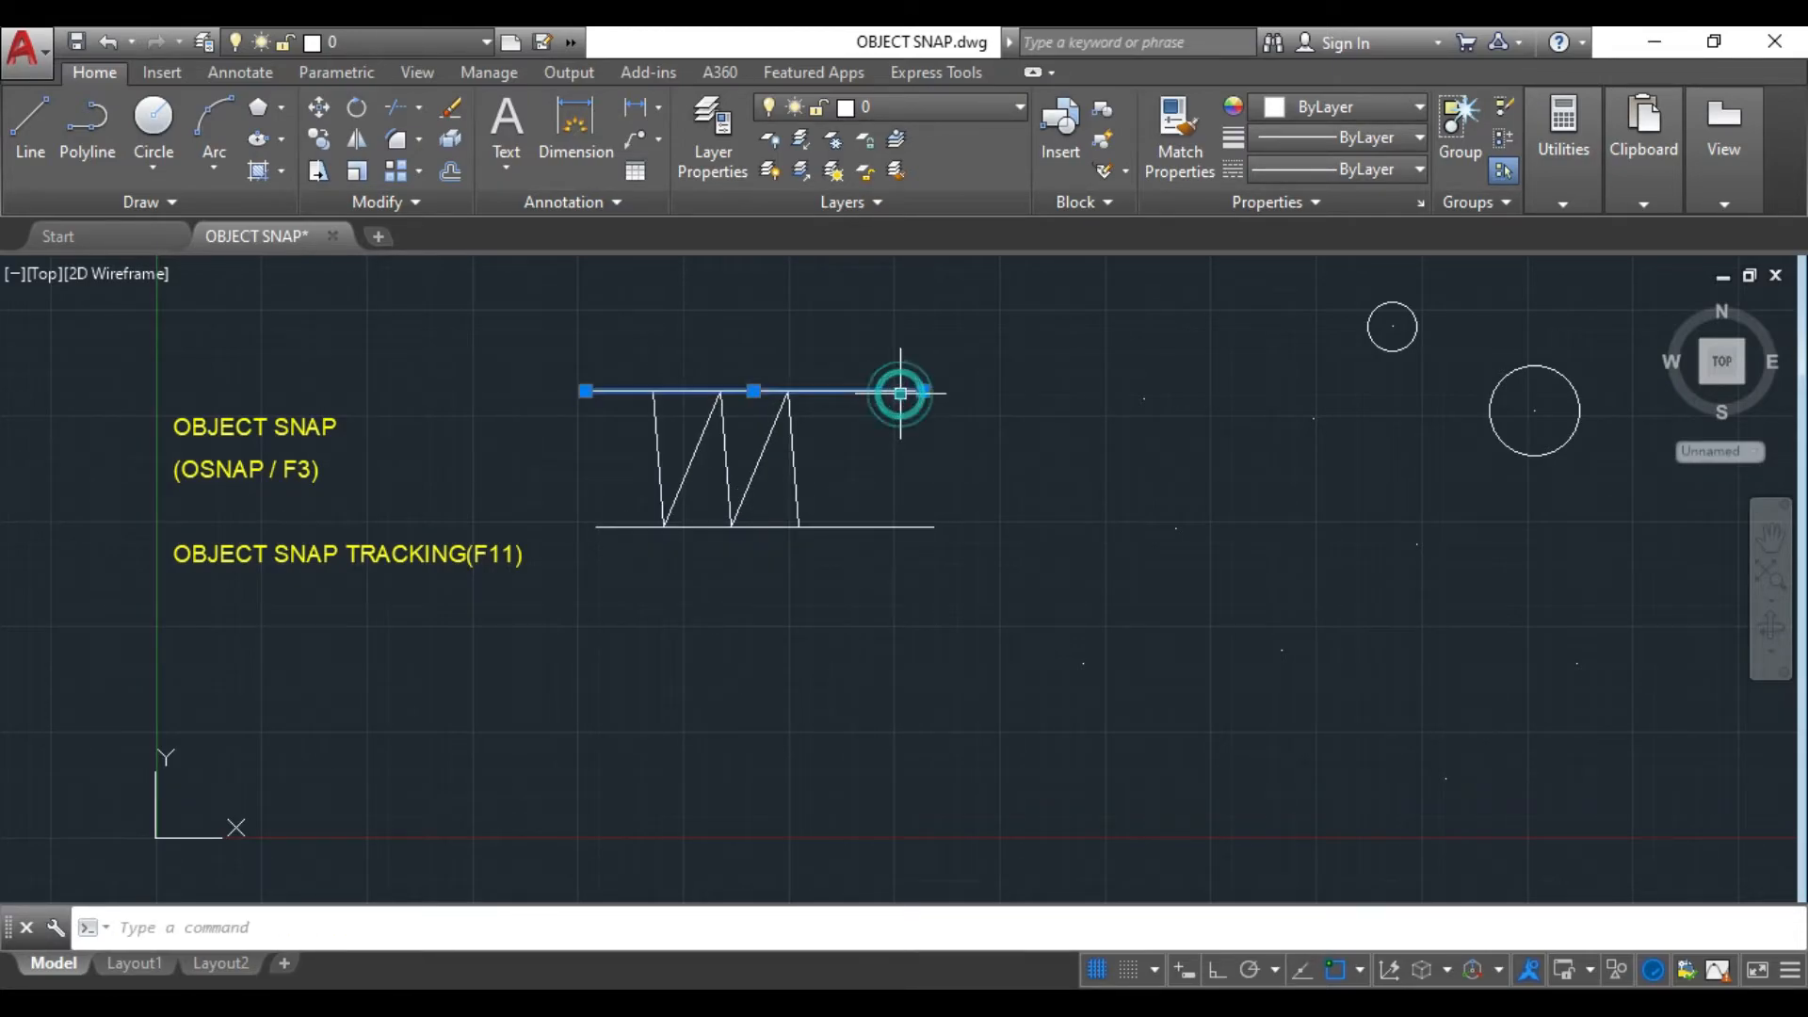
key(Delete)
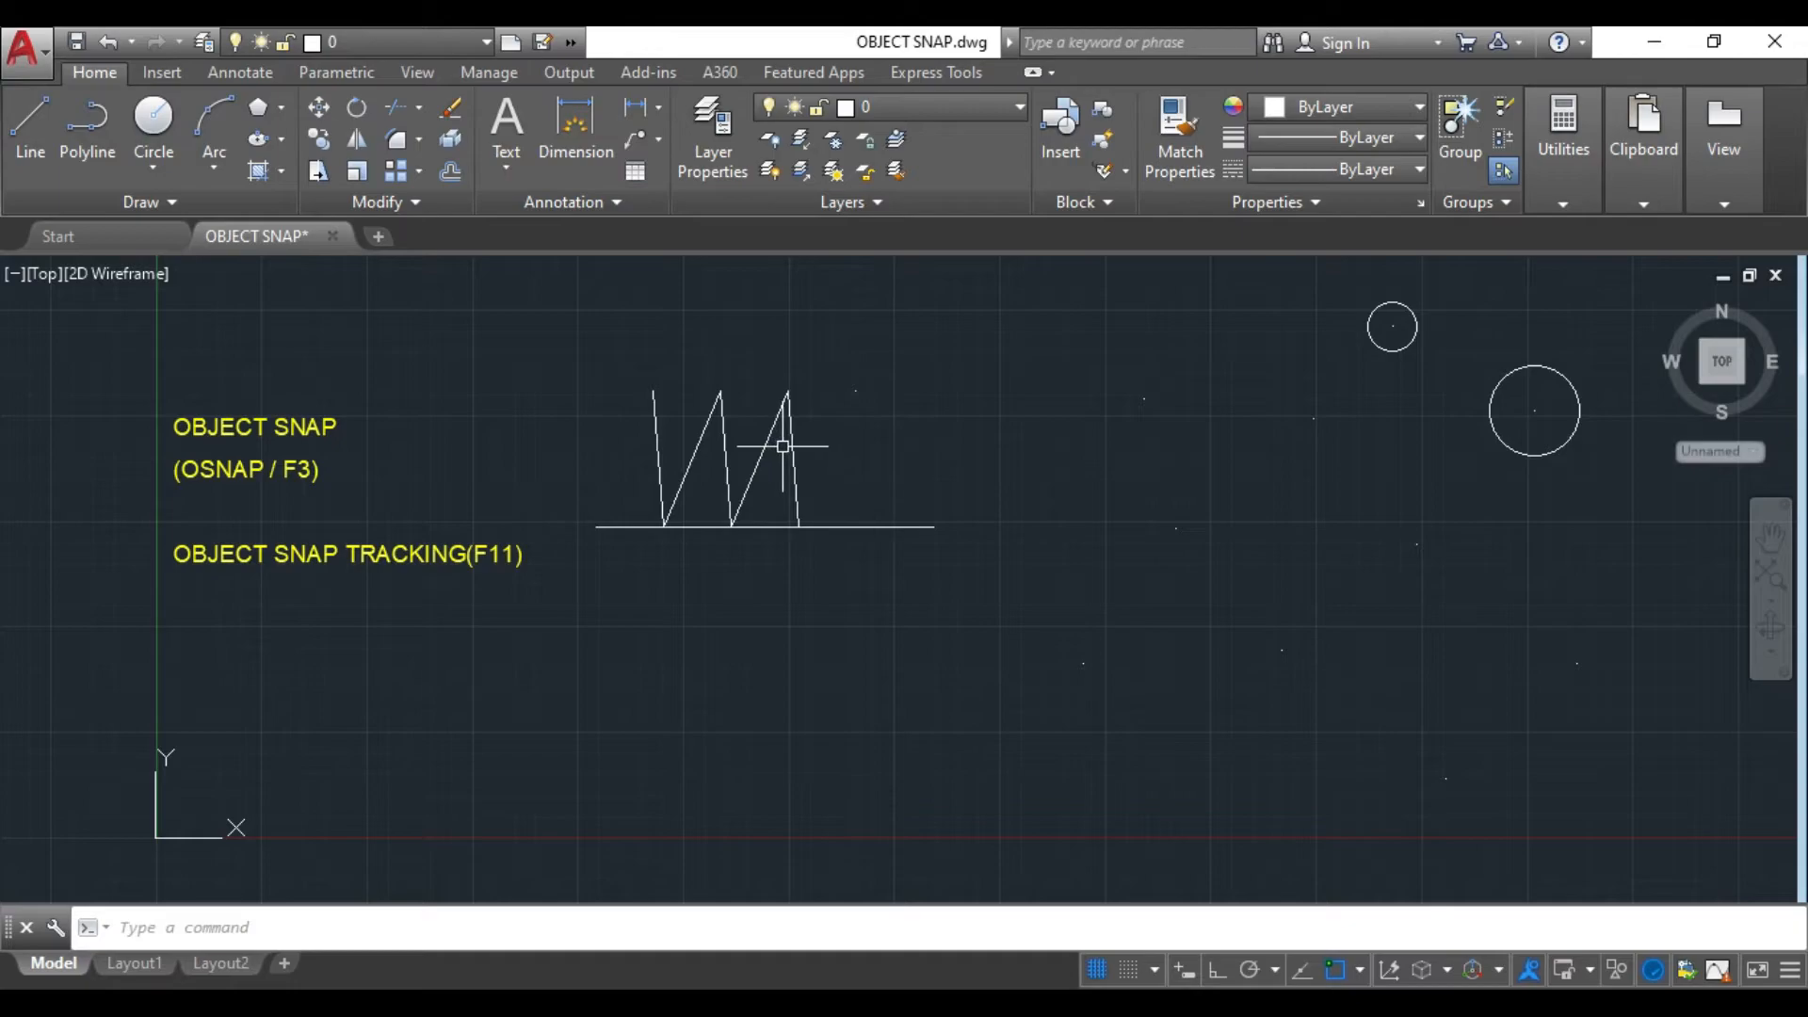
- Delete the five zigzag line segments one by one, working from the rightmost to the leftmost
click(794, 453)
key(Delete)
click(761, 457)
key(Delete)
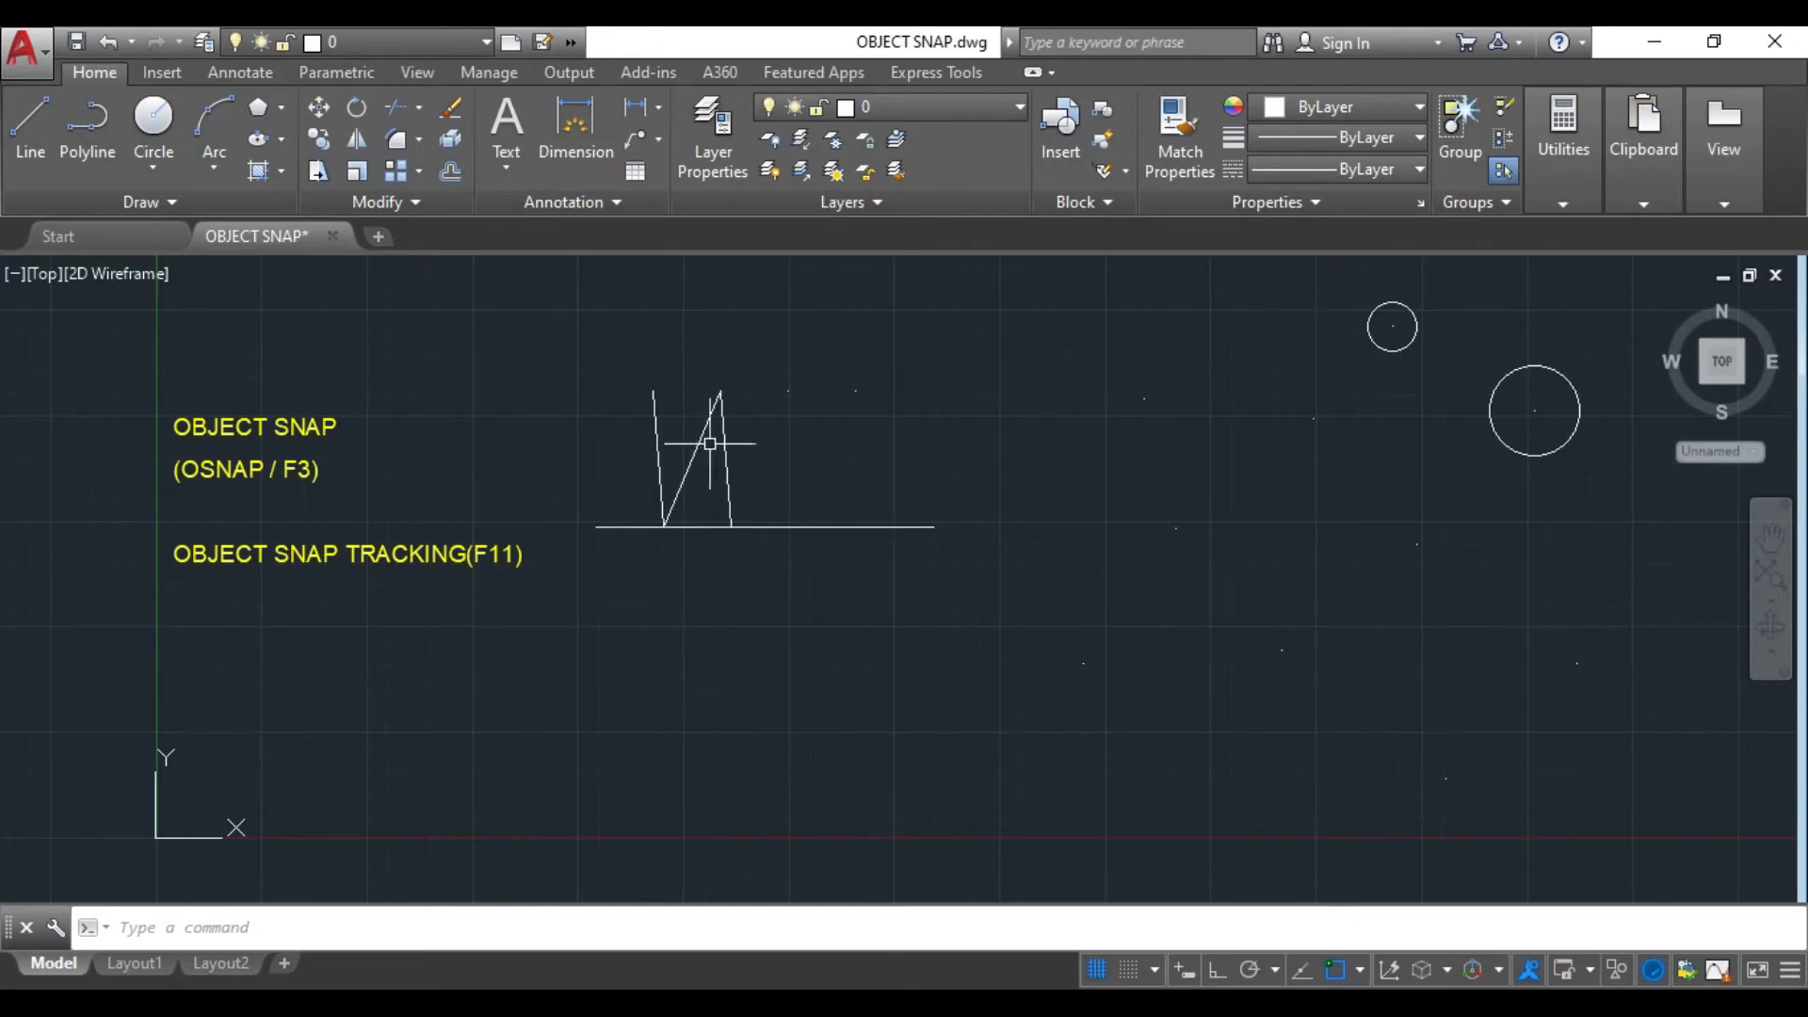
click(724, 444)
key(Delete)
click(699, 443)
key(Delete)
click(653, 441)
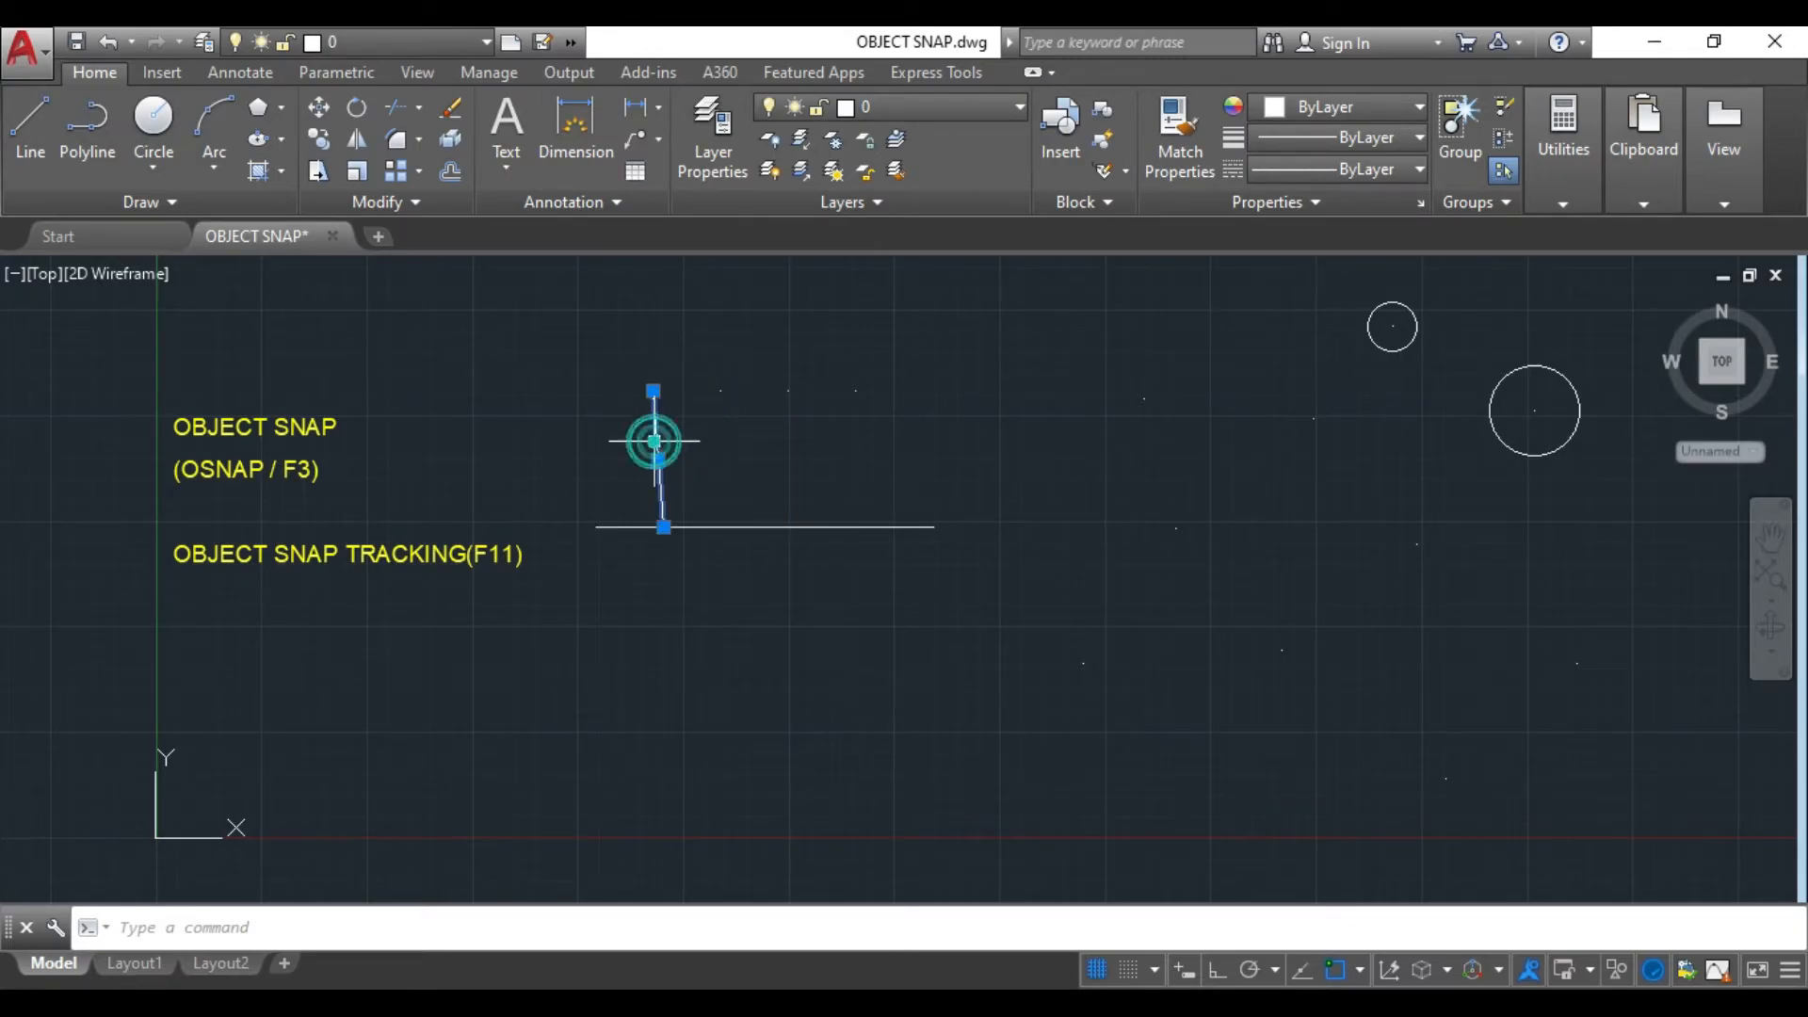
key(Delete)
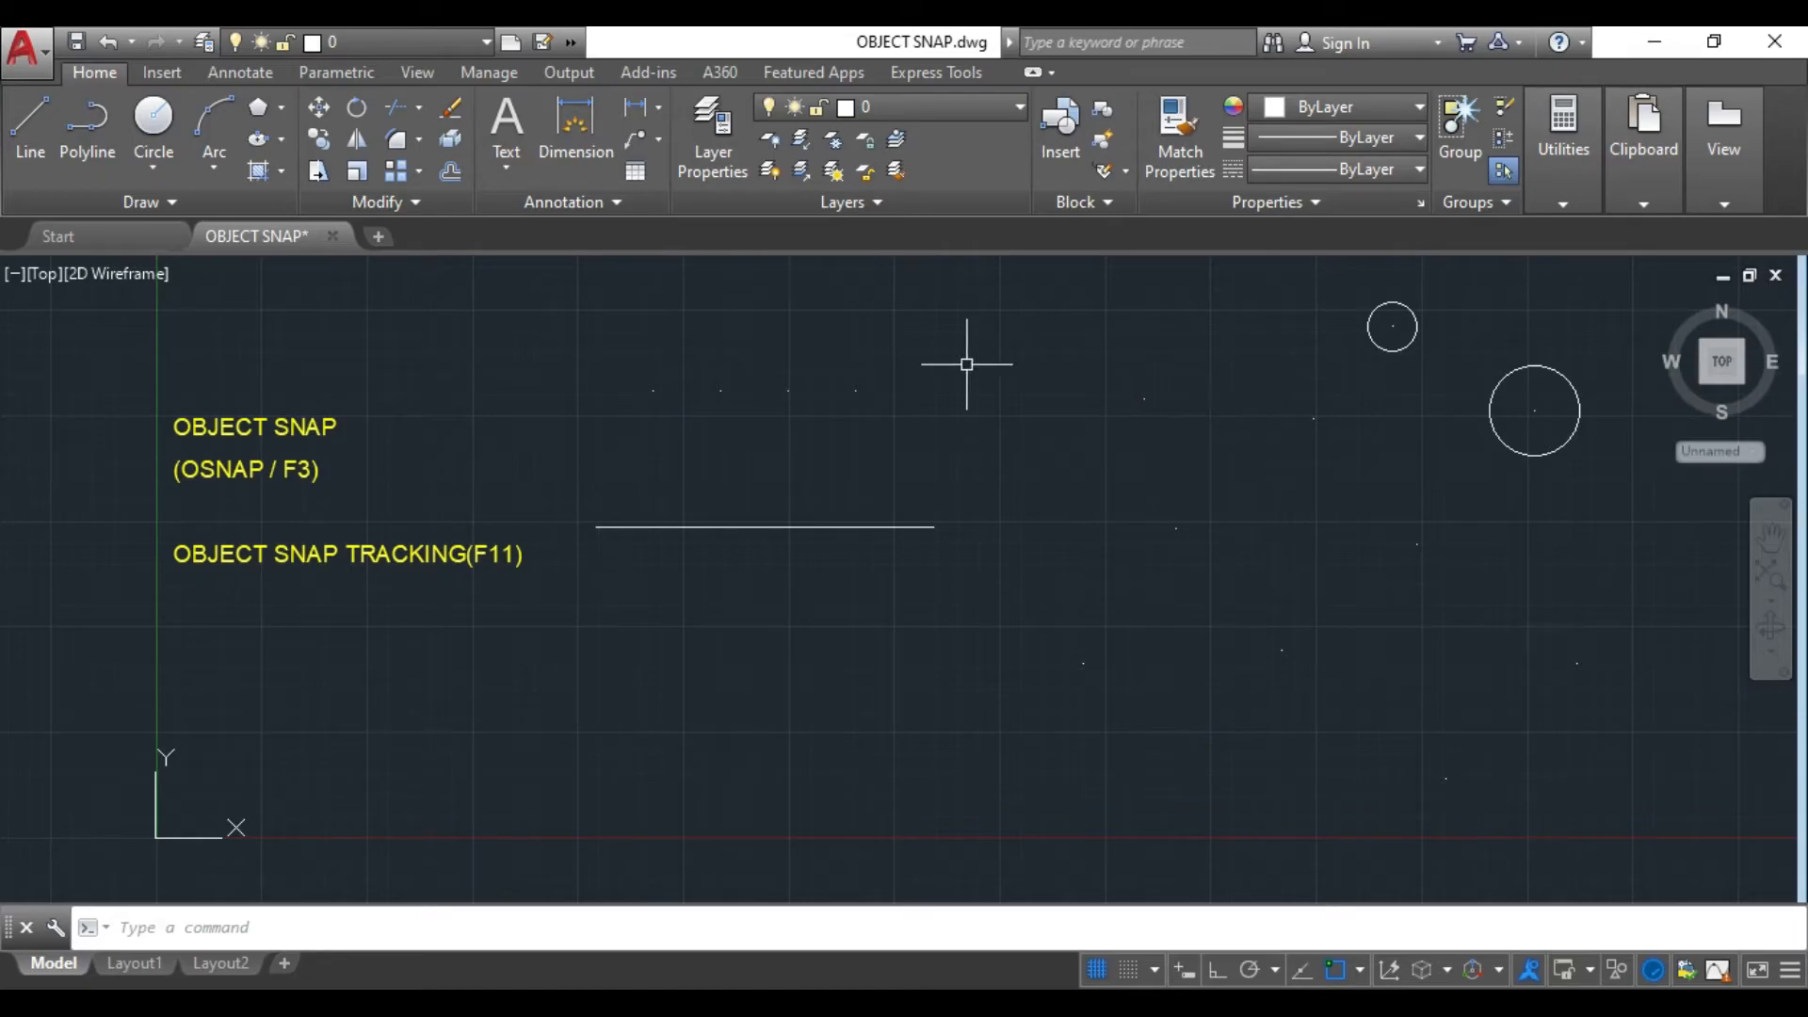
- Delete the lower horizontal line, both circles and all point objects, leaving only the yellow text
click(795, 537)
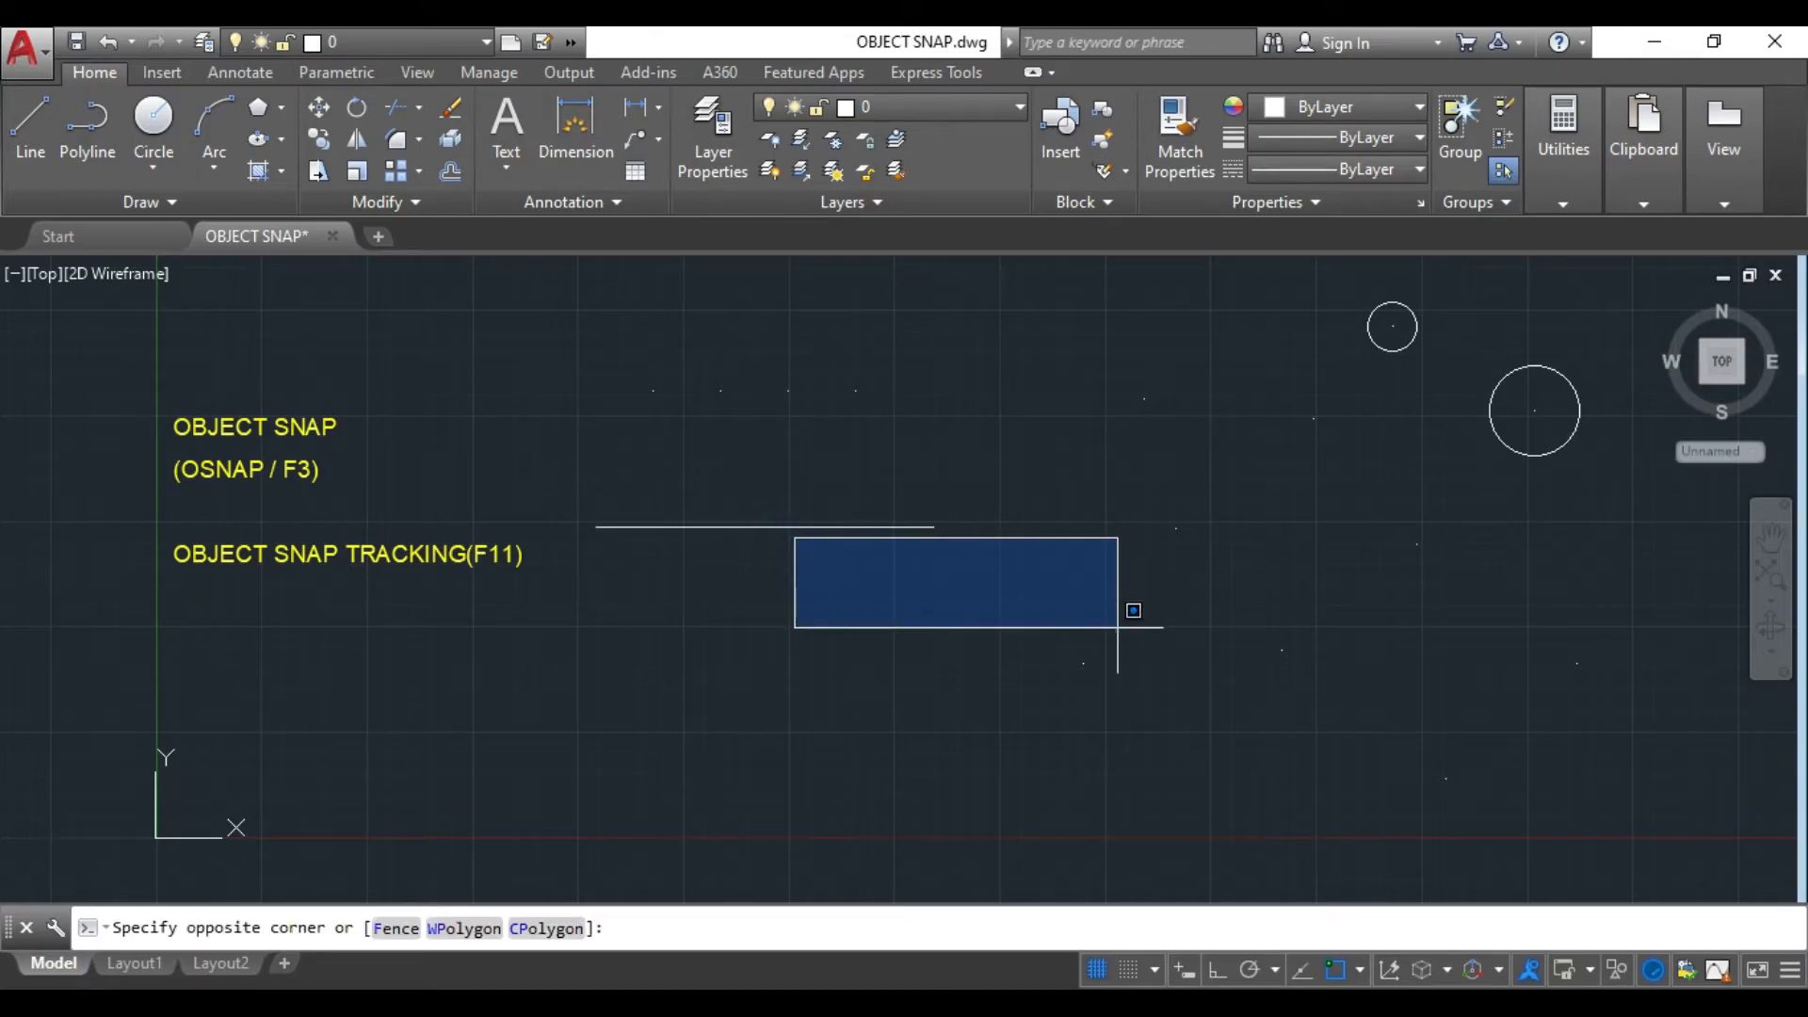
click(1168, 673)
click(1621, 830)
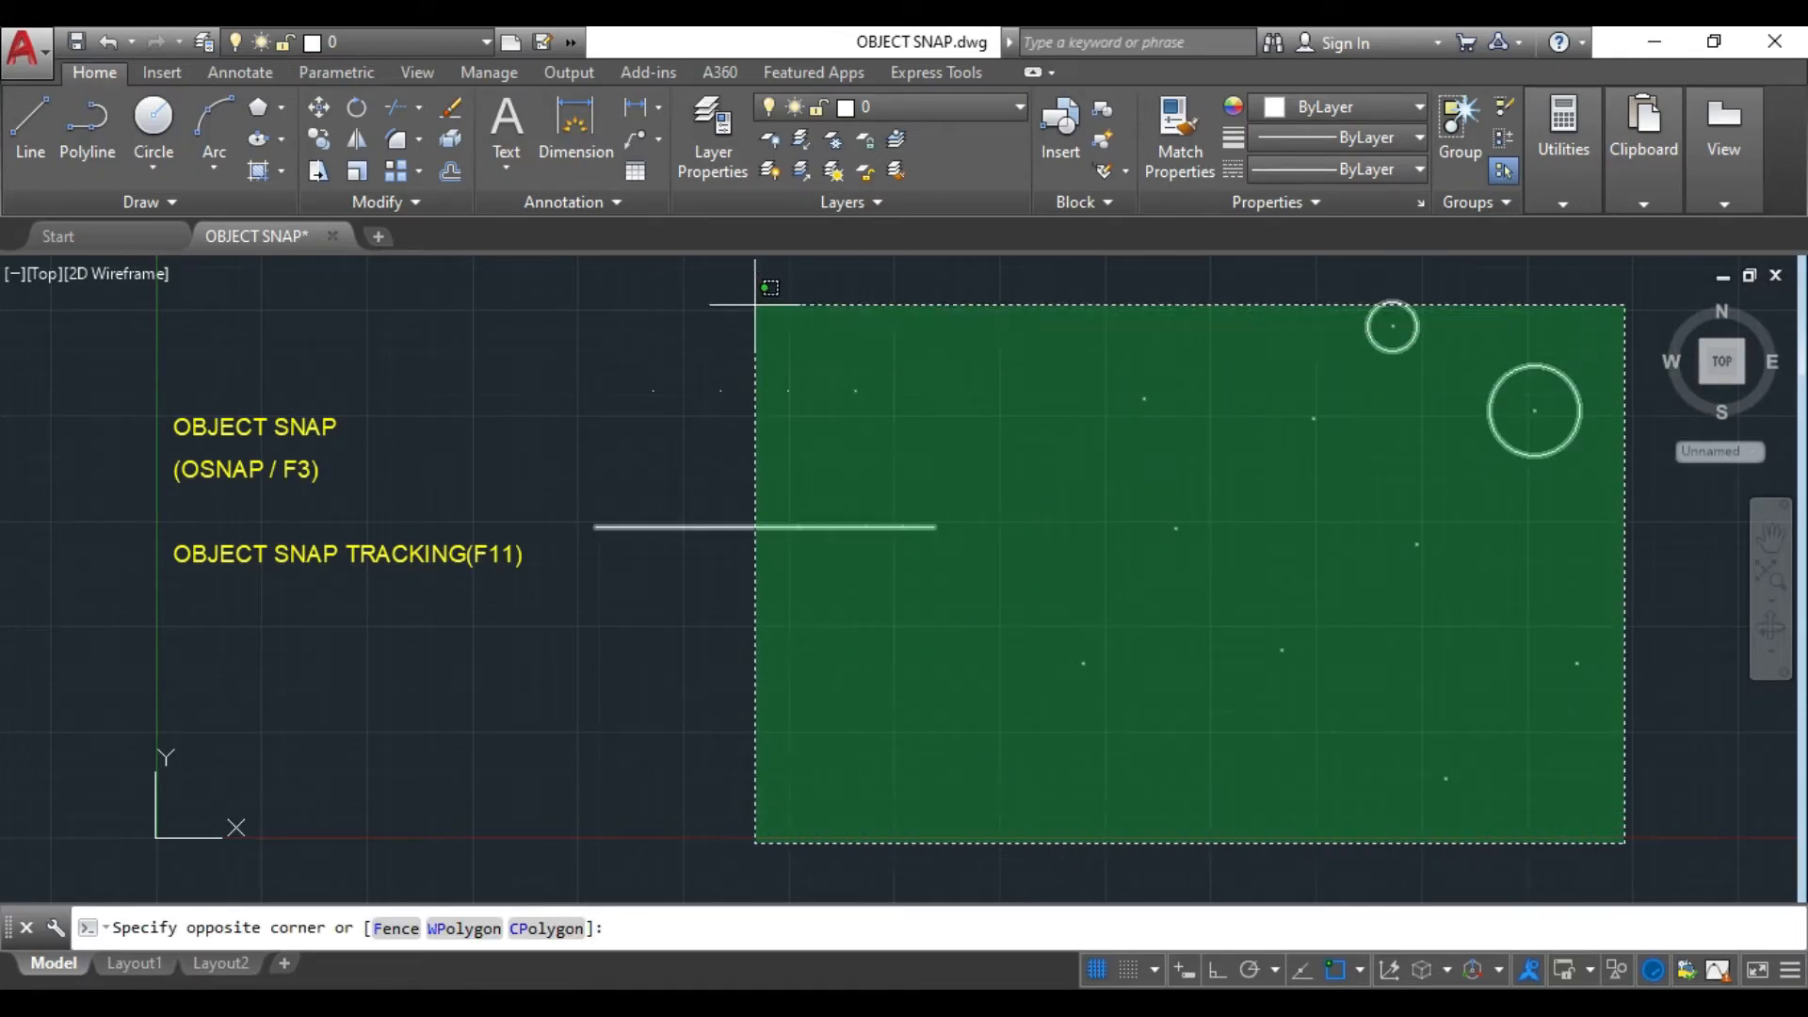
click(568, 280)
key(Delete)
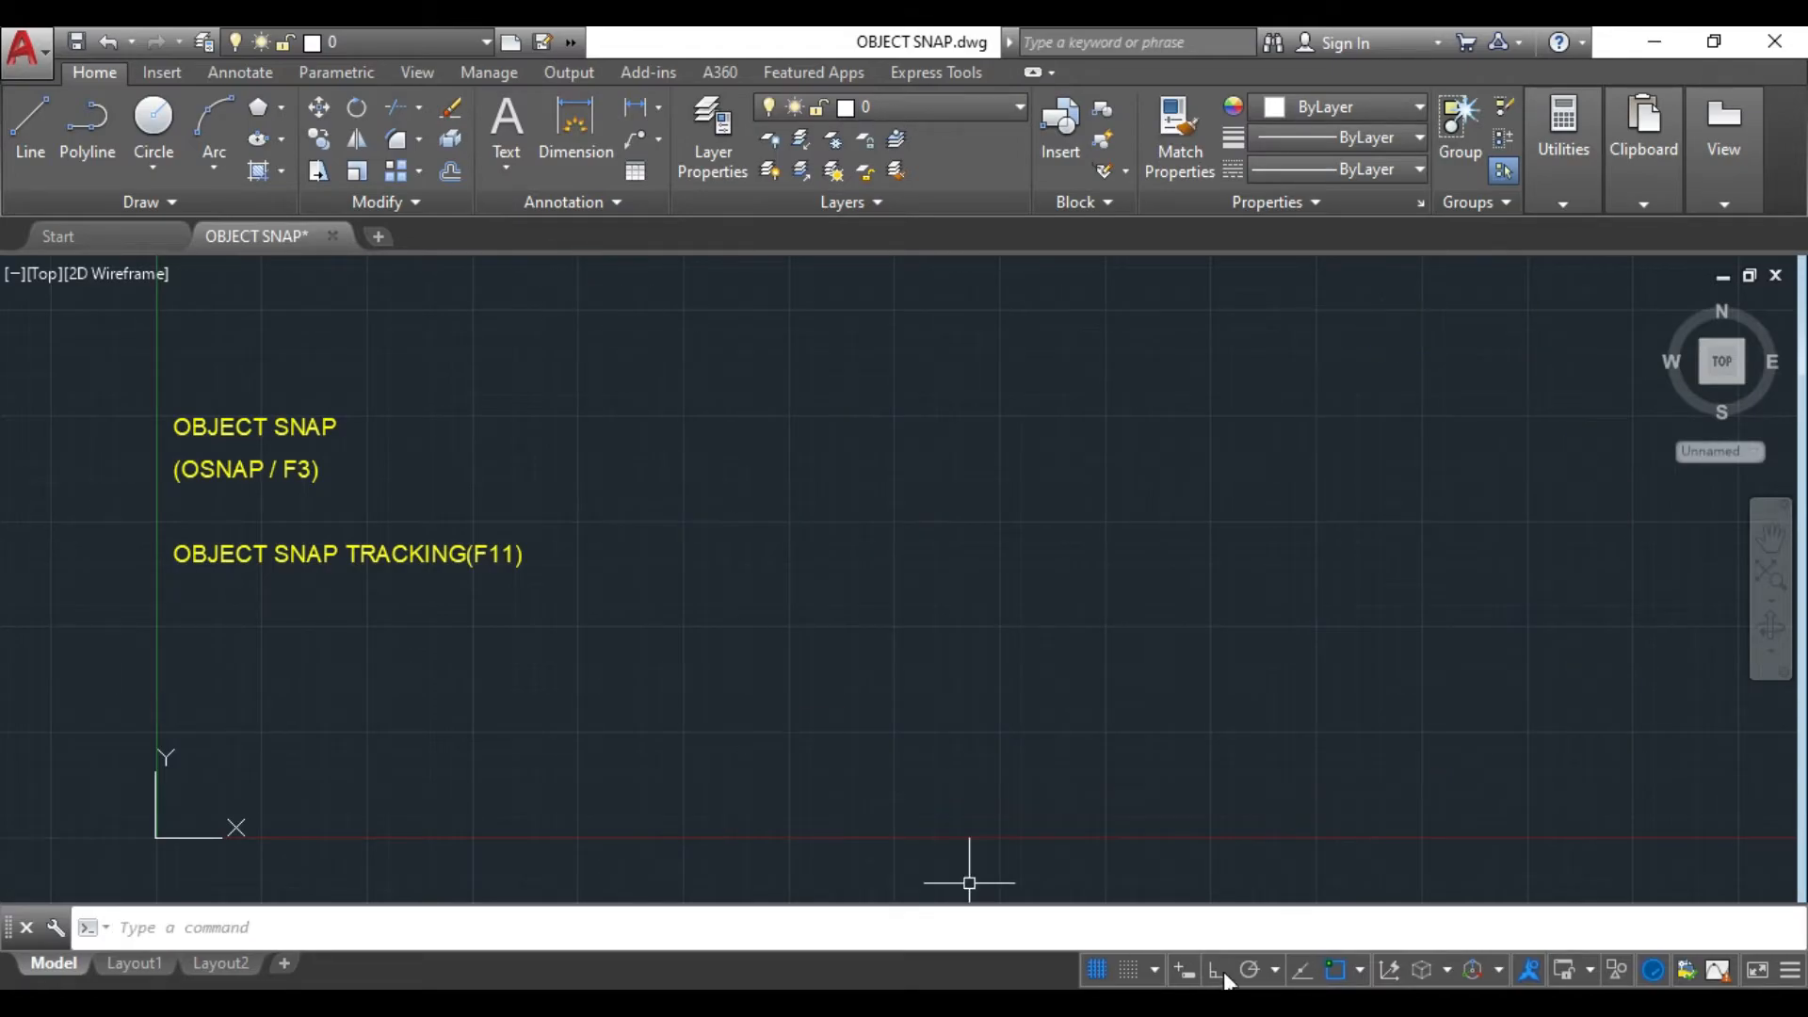
- Turn off the Node object snap and turn on Quadrant, keeping Endpoint and Midpoint active
click(1359, 971)
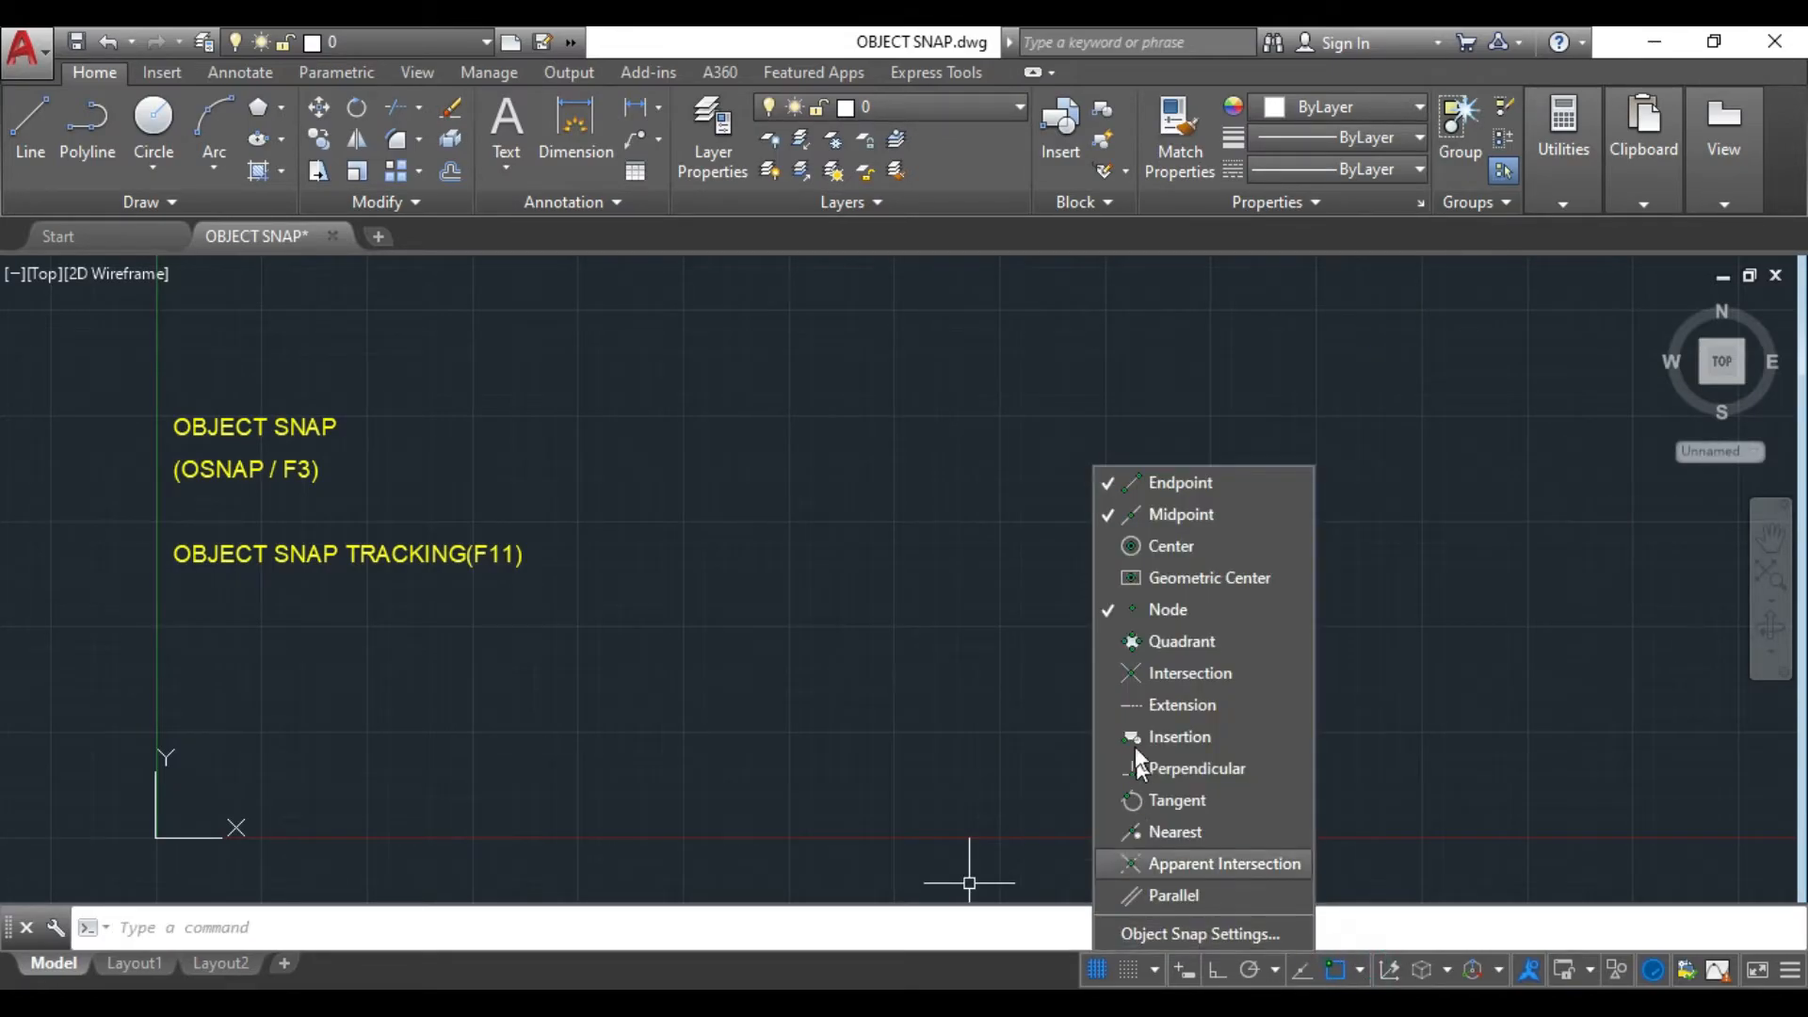
click(1111, 640)
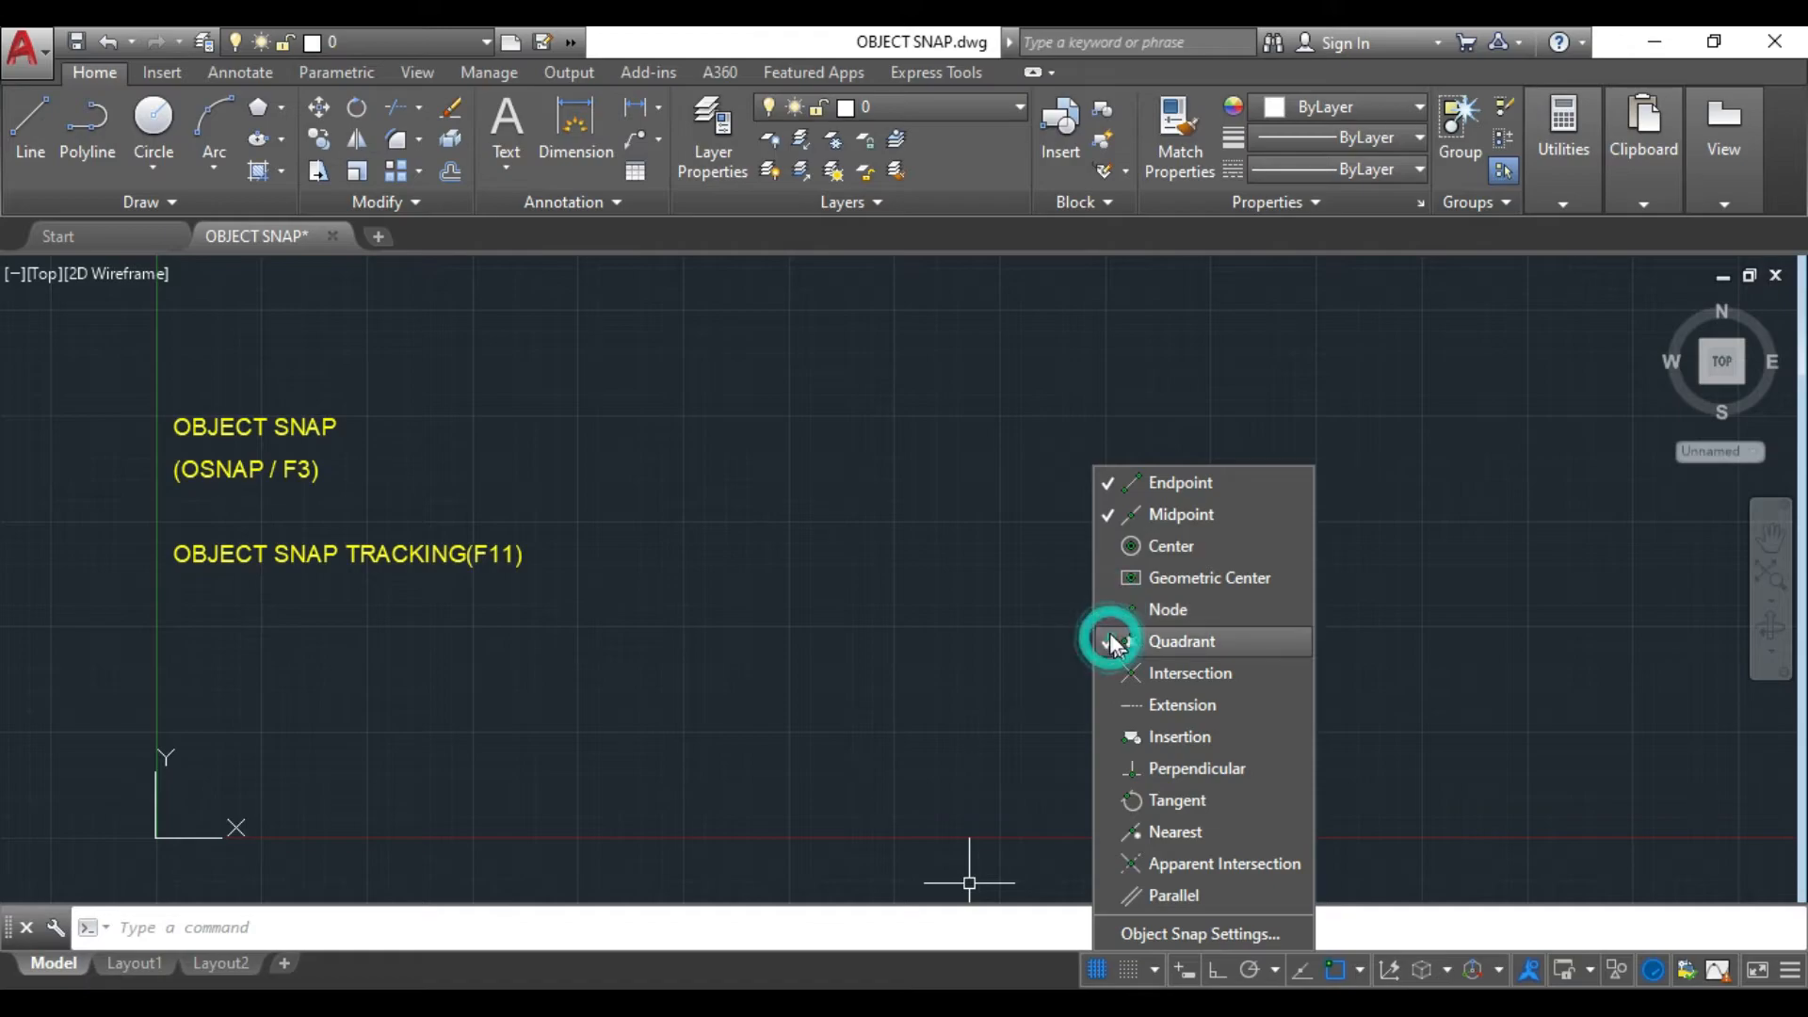
- Draw two circles of radius 25 side by side, to the right of the yellow text
click(147, 121)
click(782, 556)
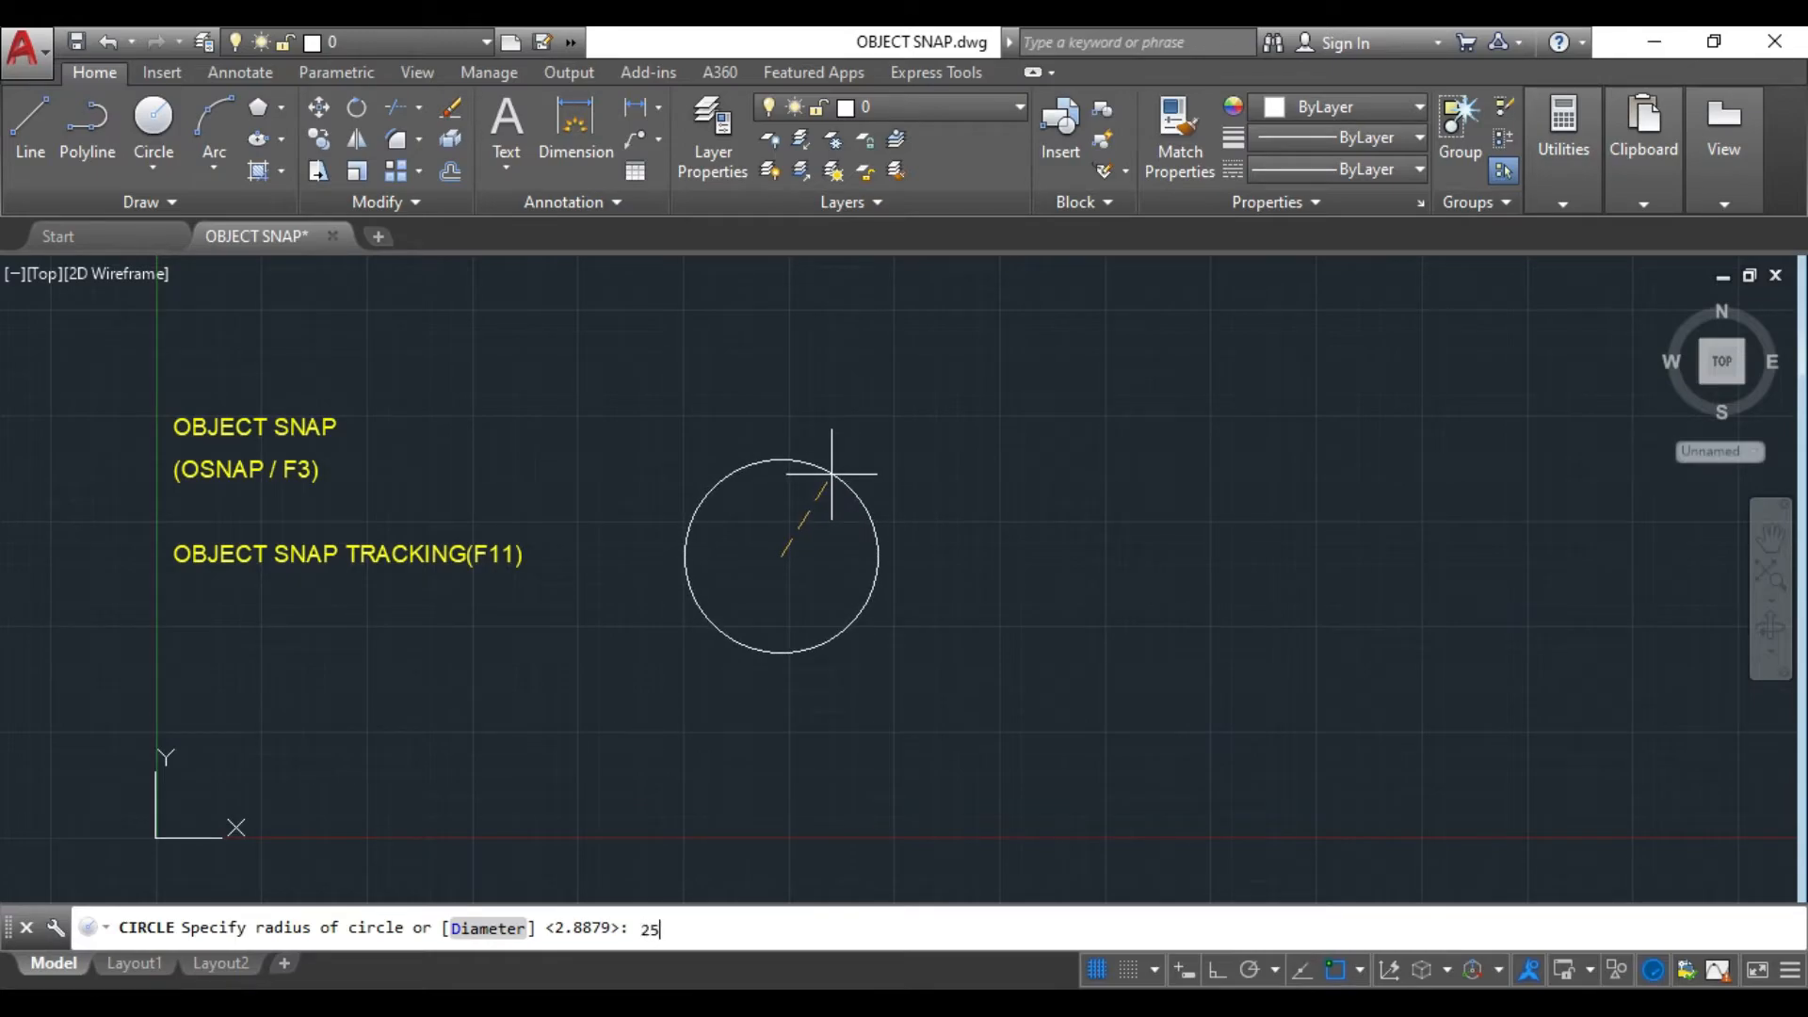
key(Return)
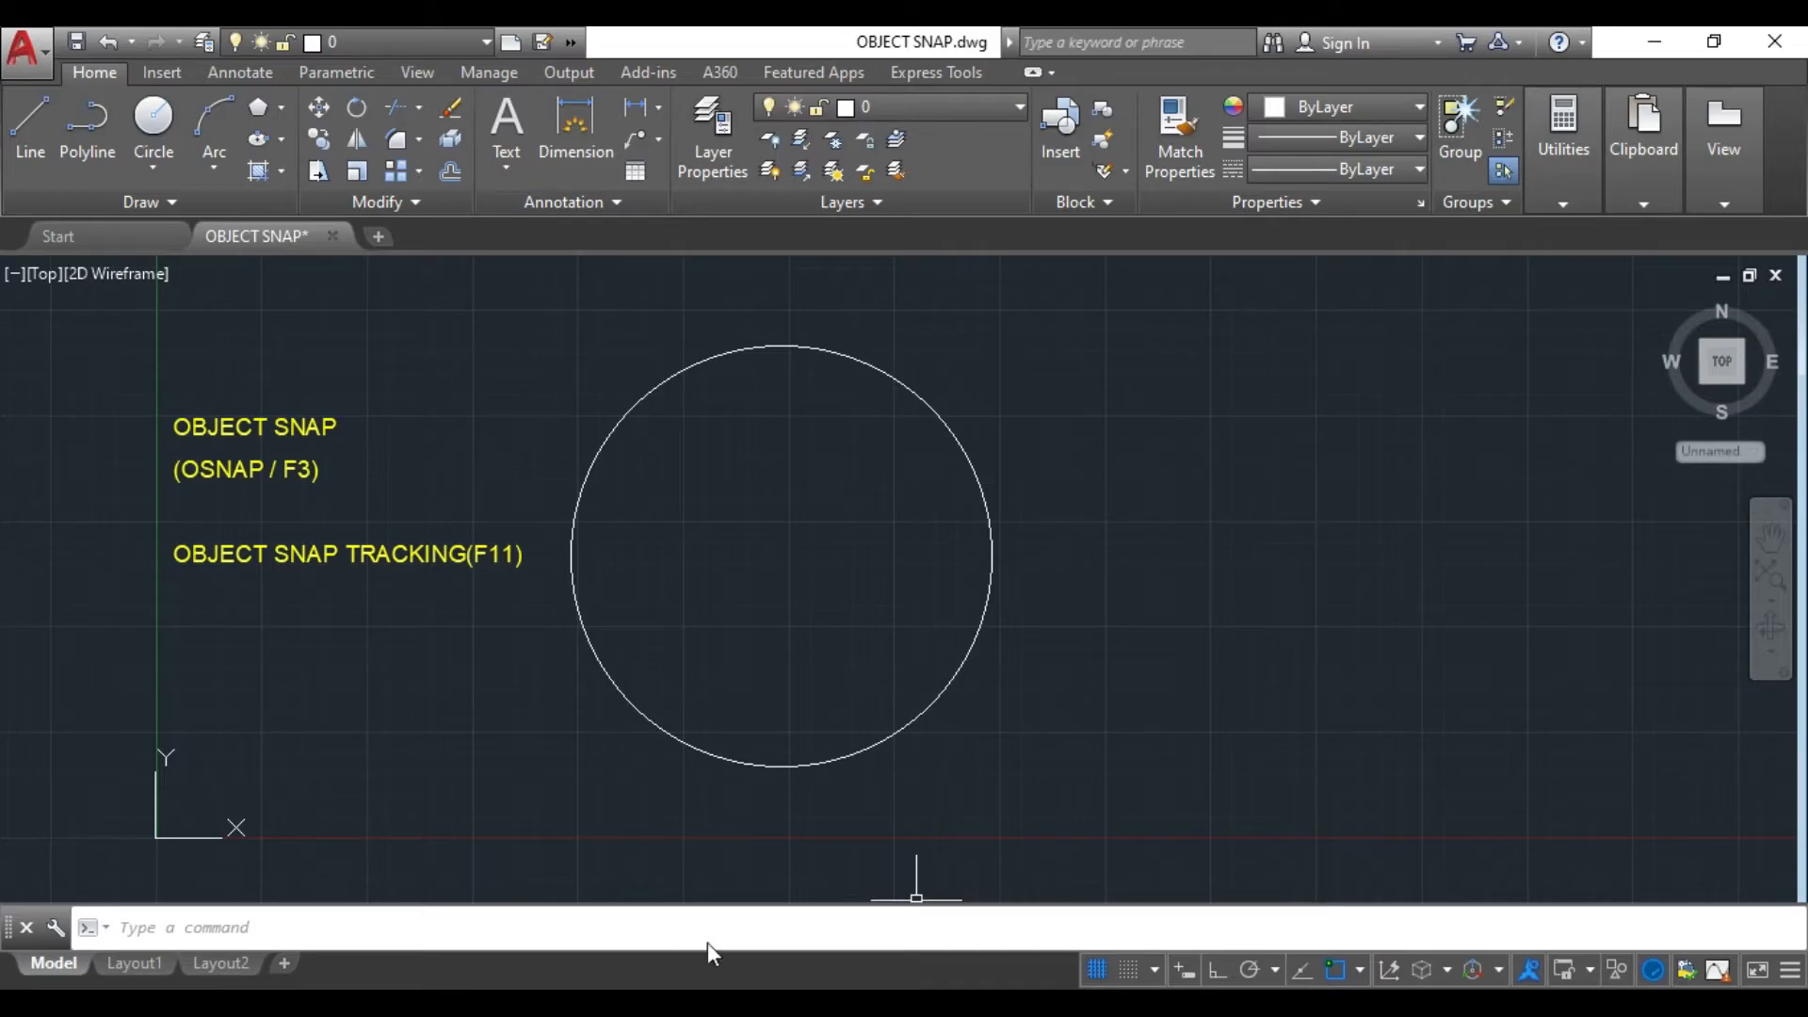
key(Return)
click(1403, 563)
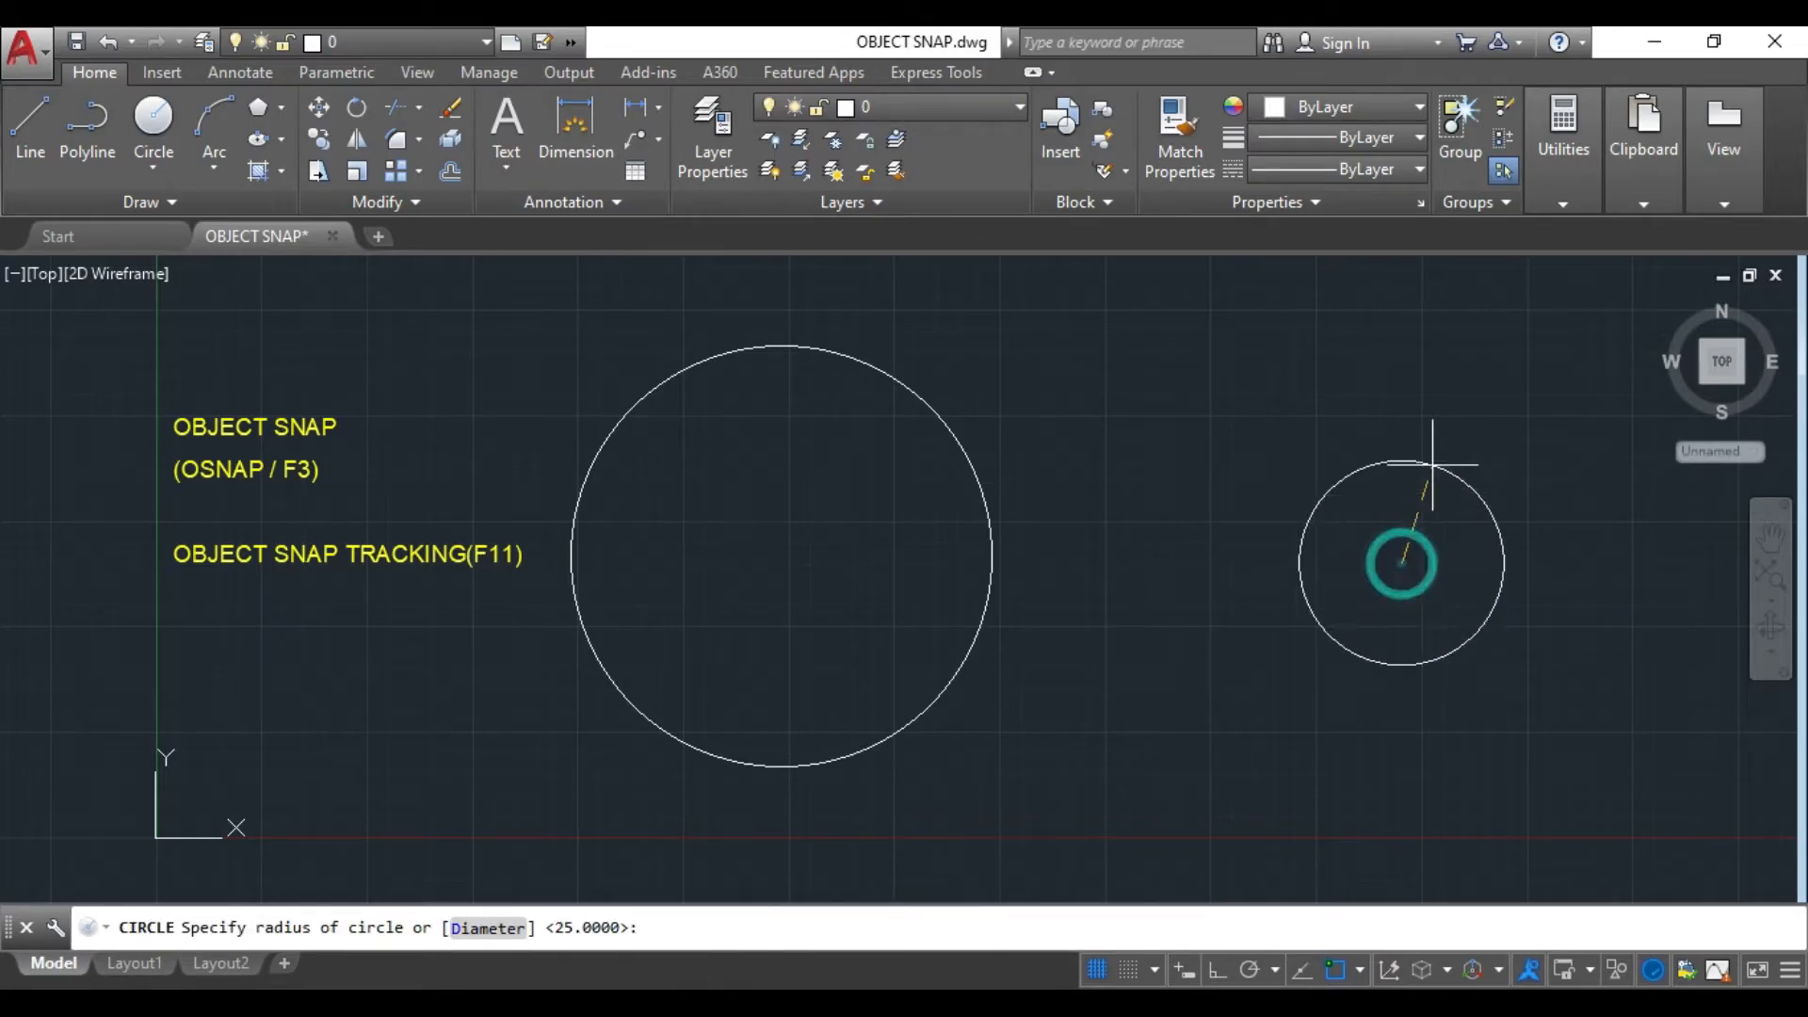
text(25)
key(Return)
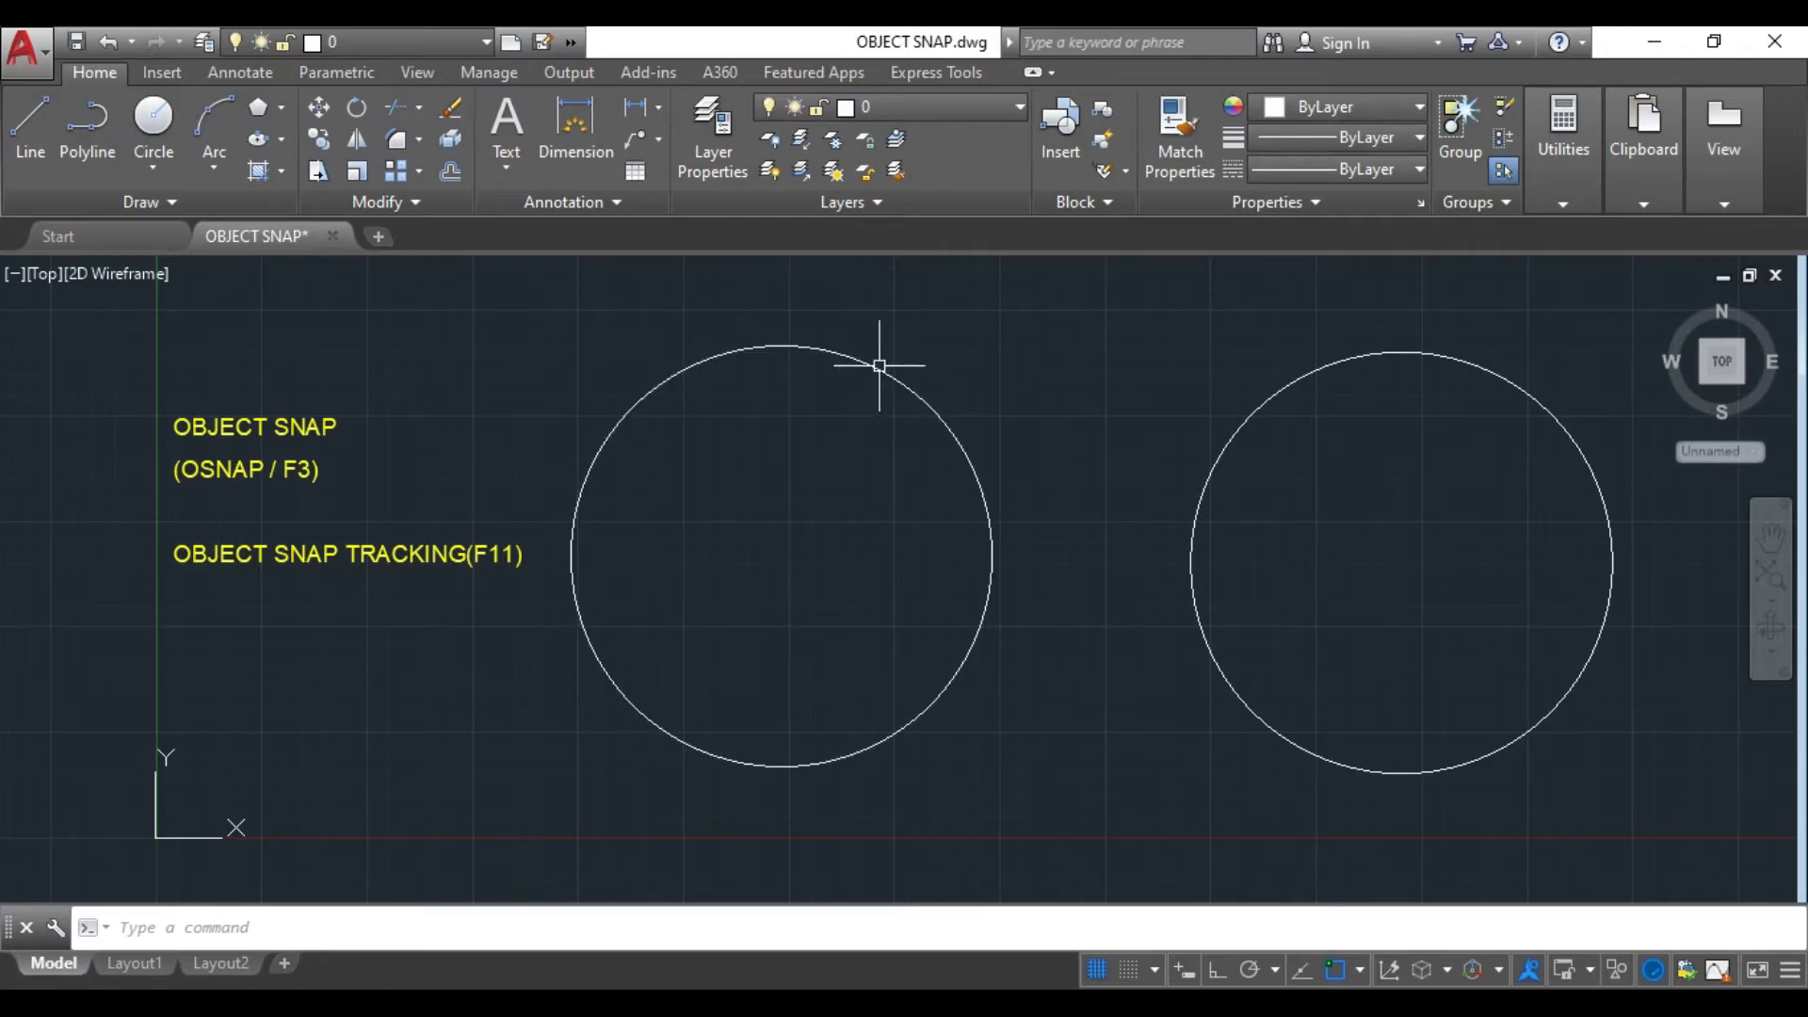
- Draw a closed diamond of four lines inside the left circle, connecting its top, right, bottom and left quadrants
click(1360, 970)
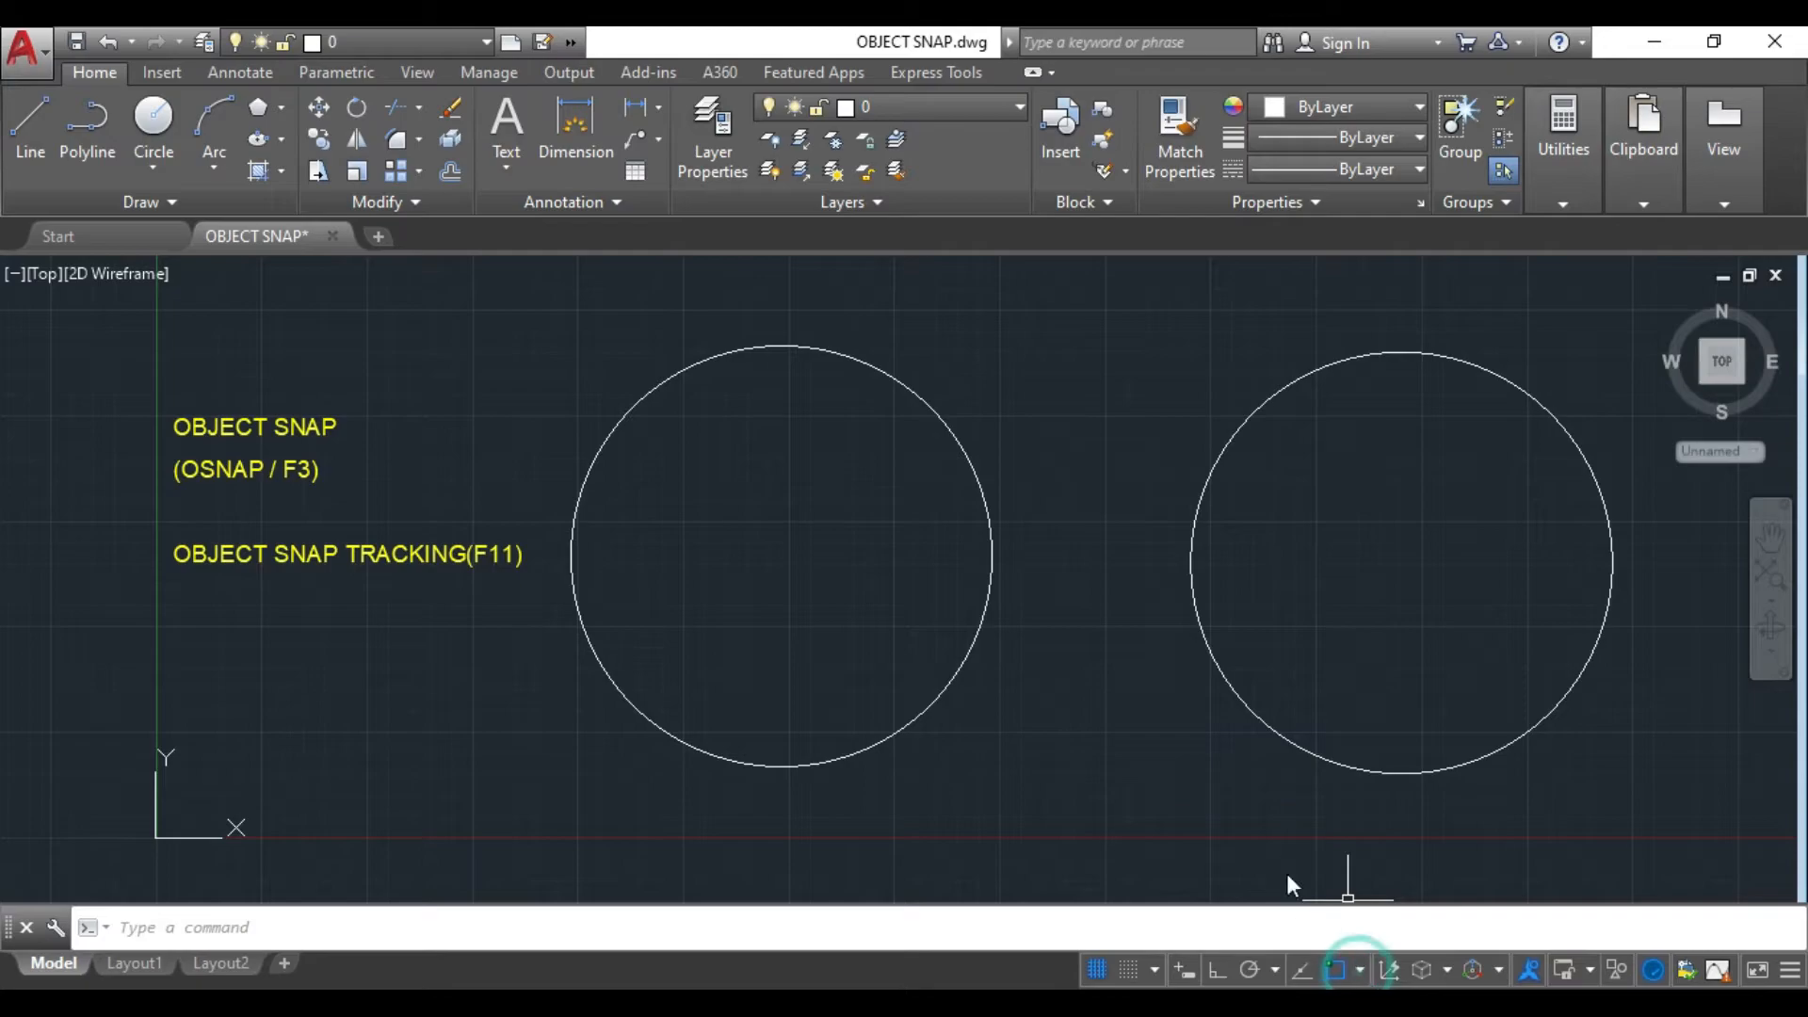
click(1086, 380)
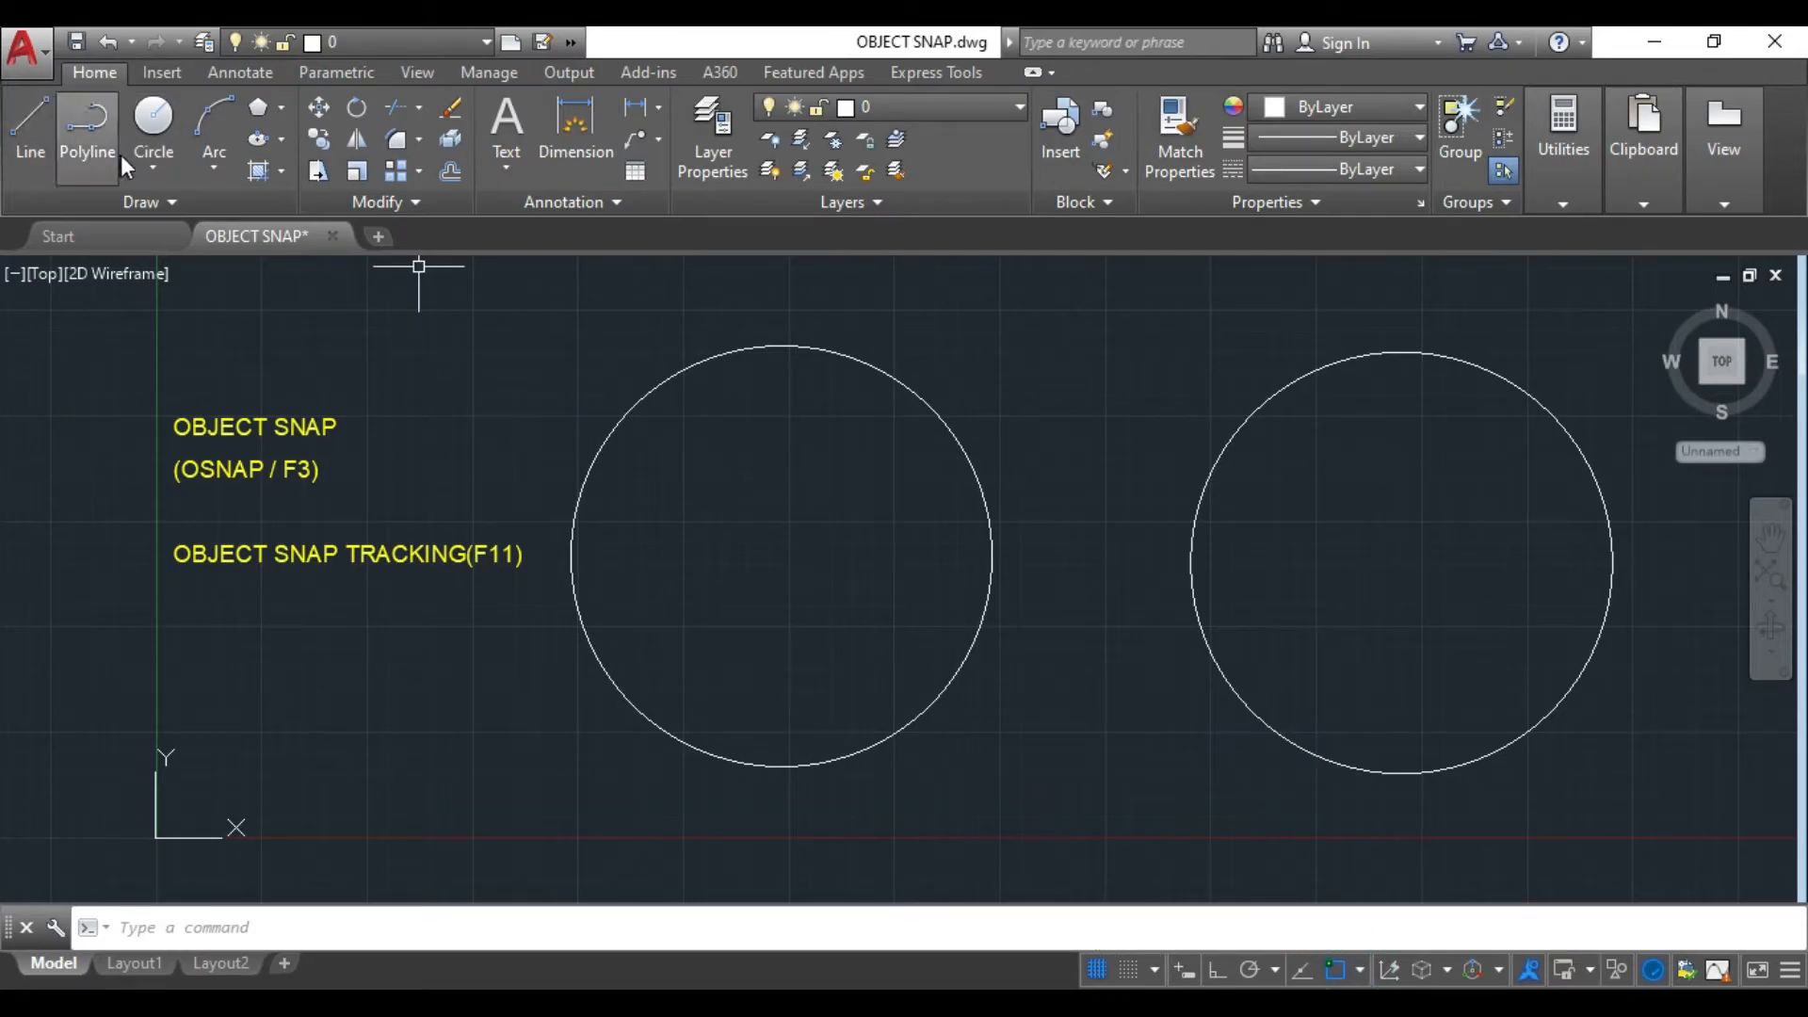
click(30, 127)
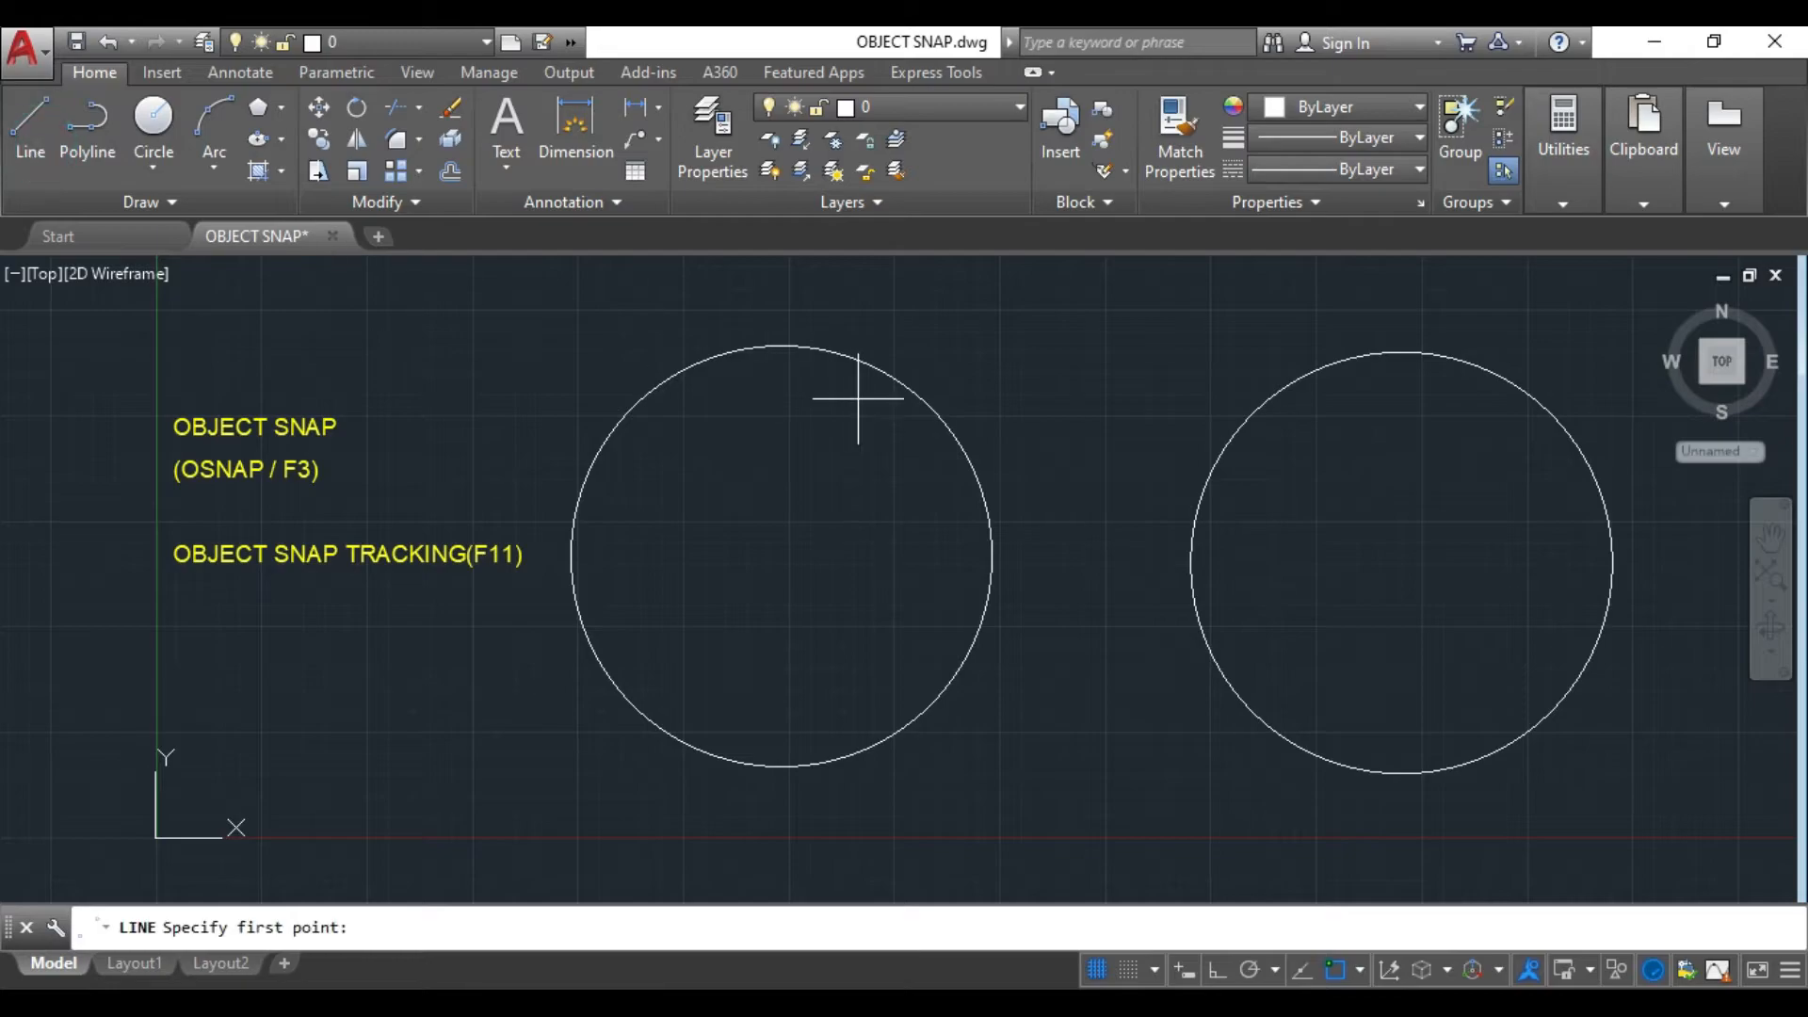
click(782, 346)
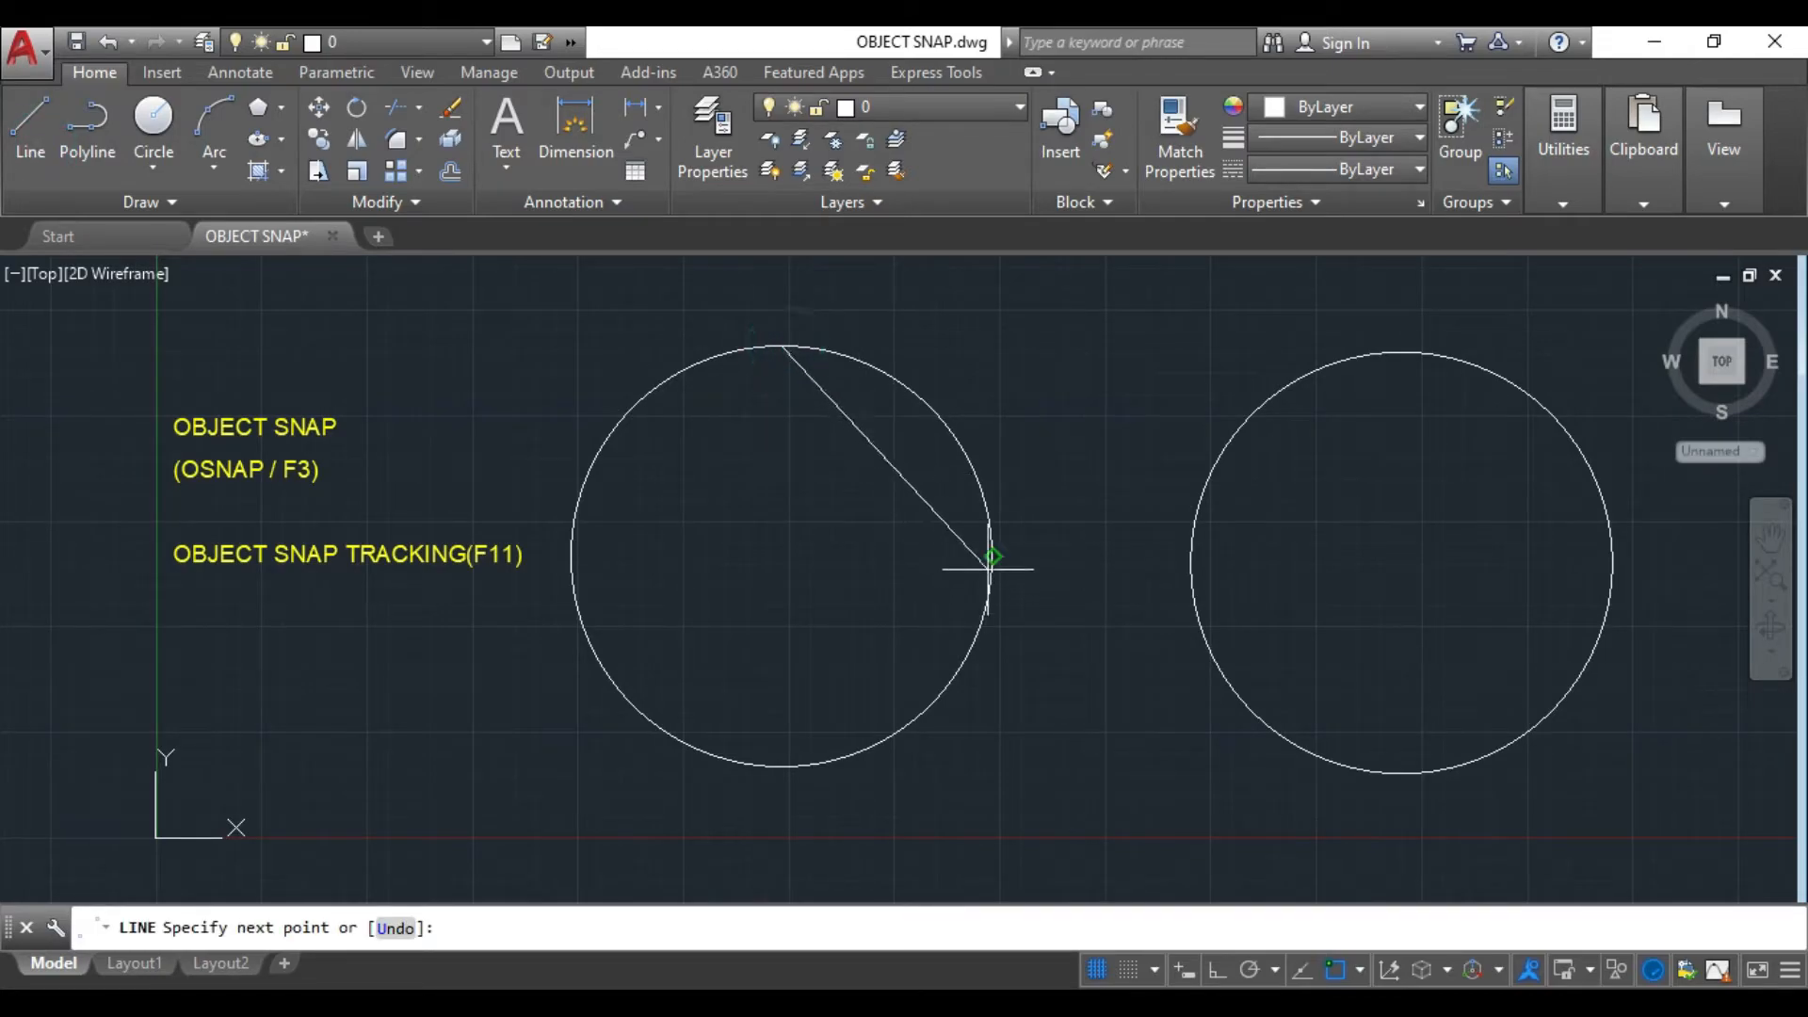
click(992, 555)
click(781, 766)
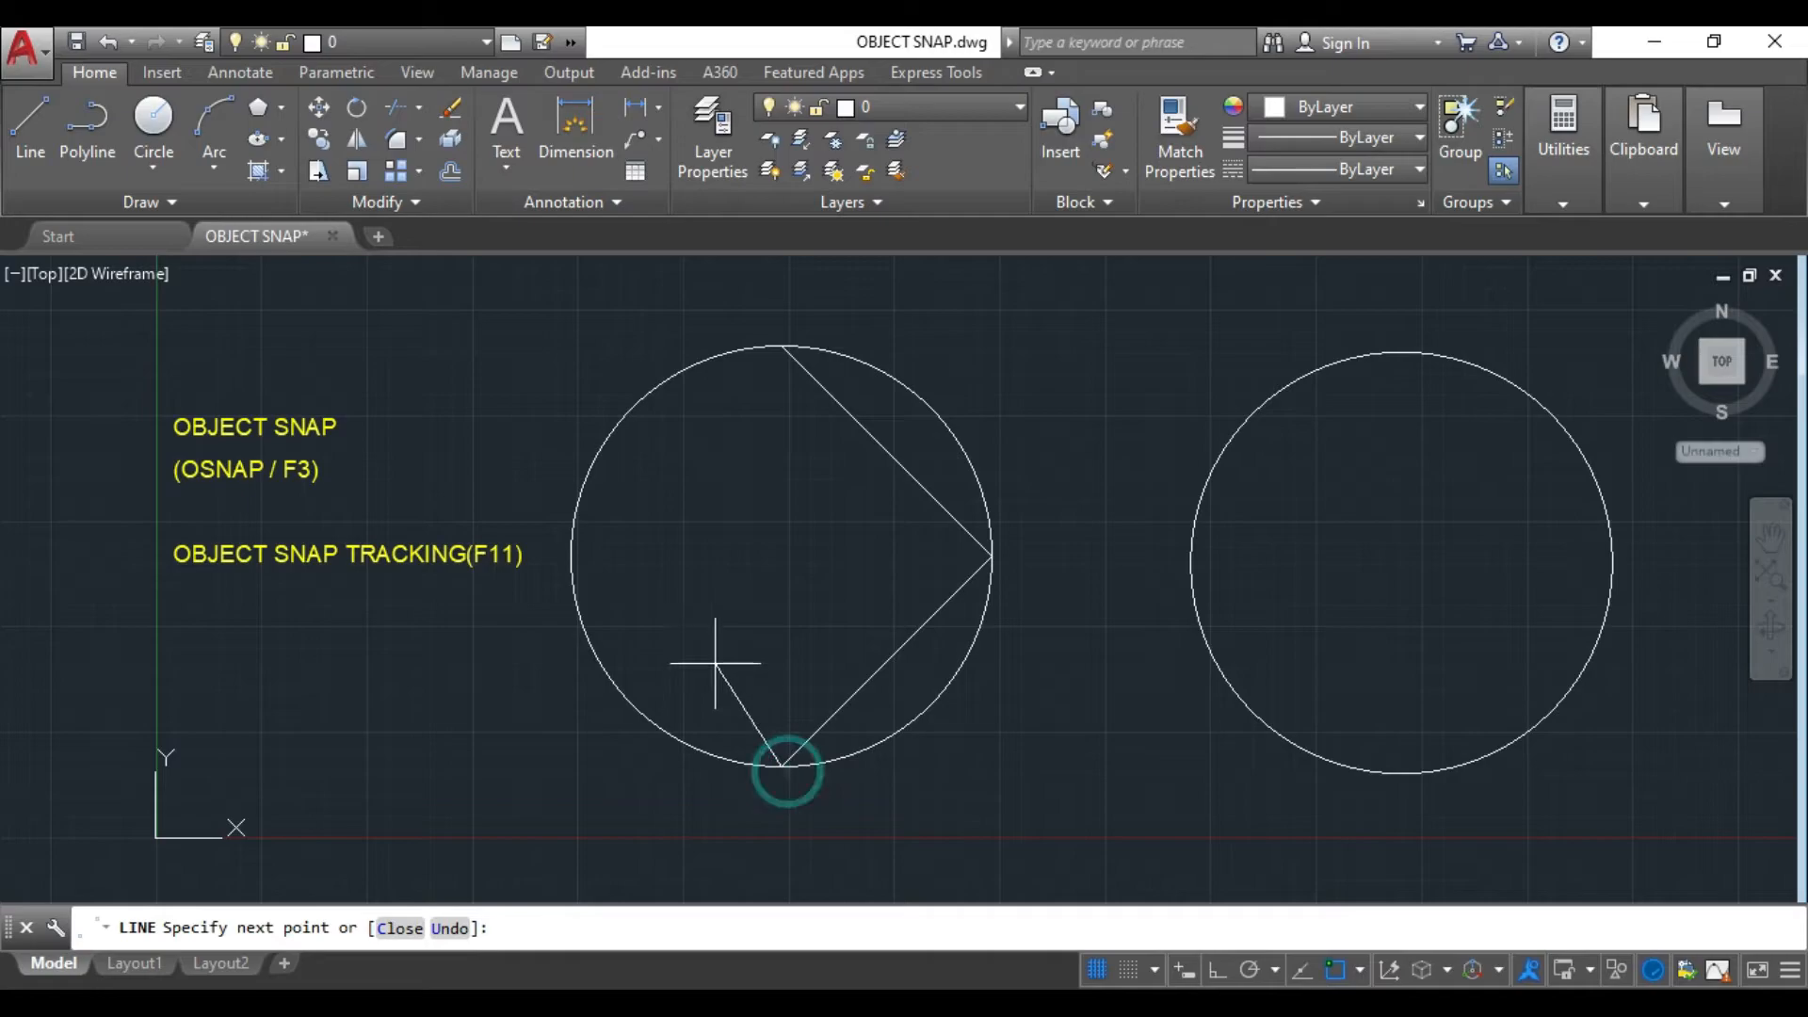
click(569, 555)
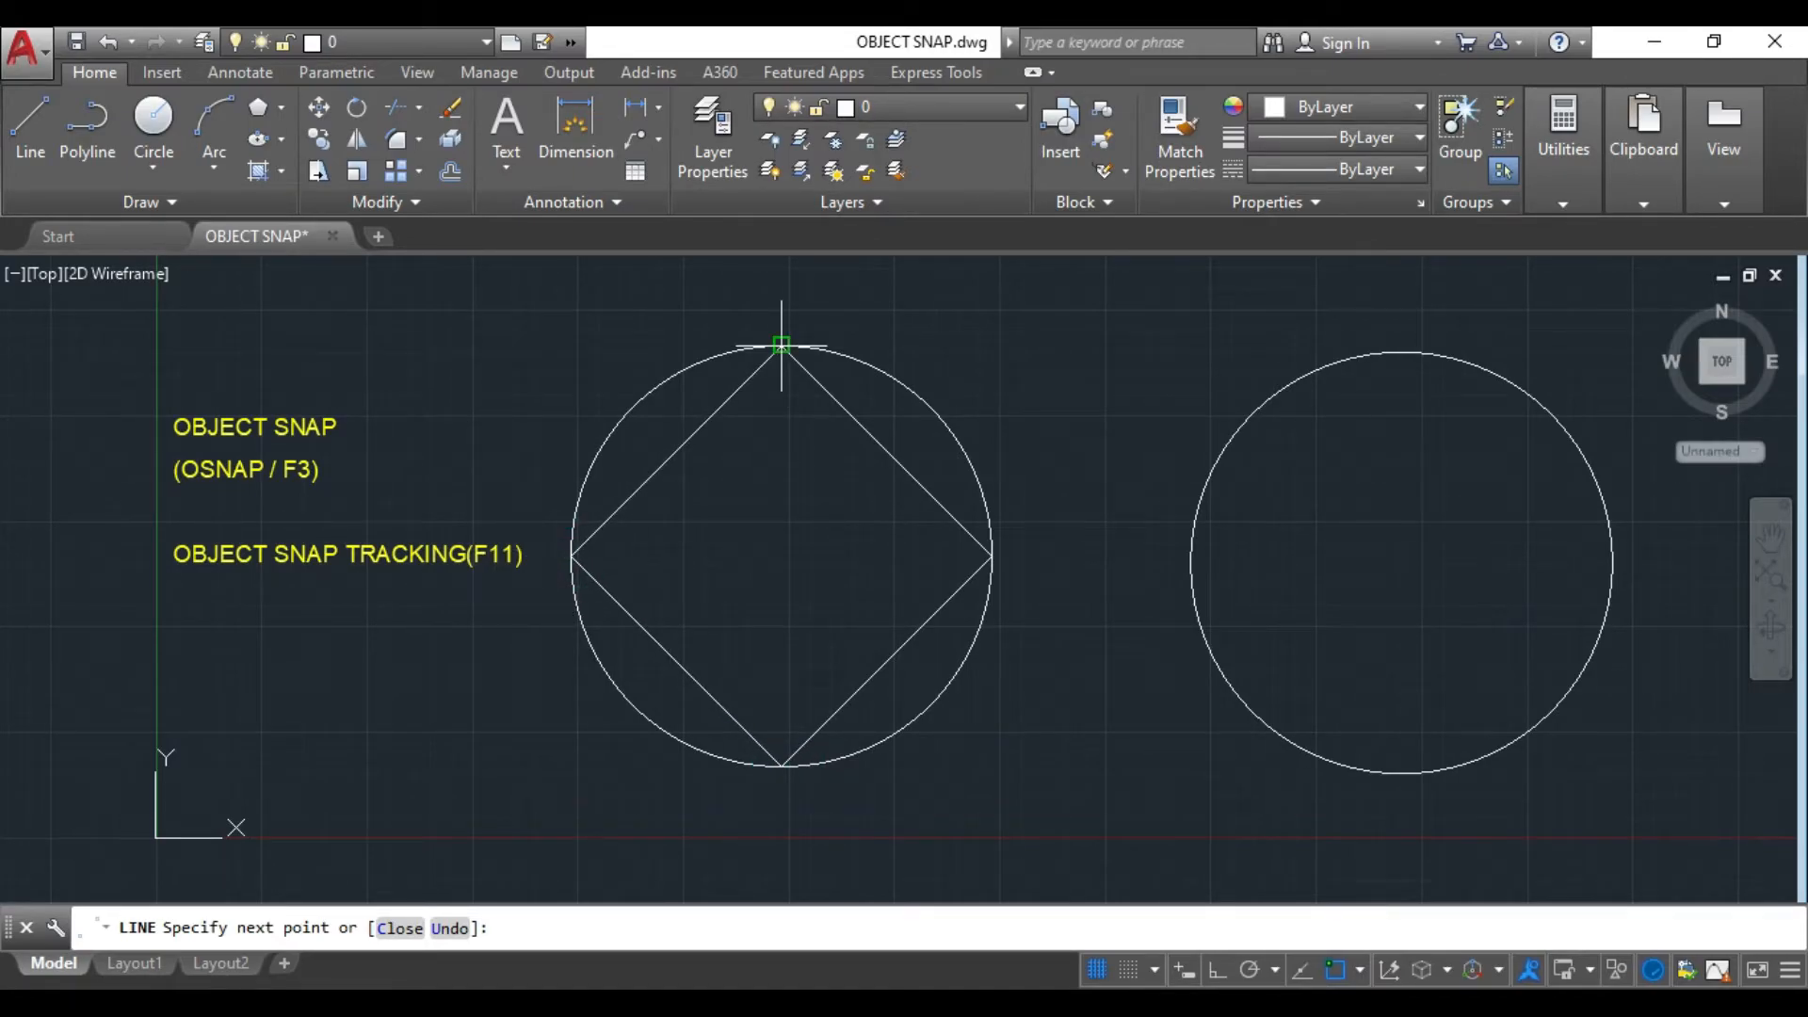
click(781, 344)
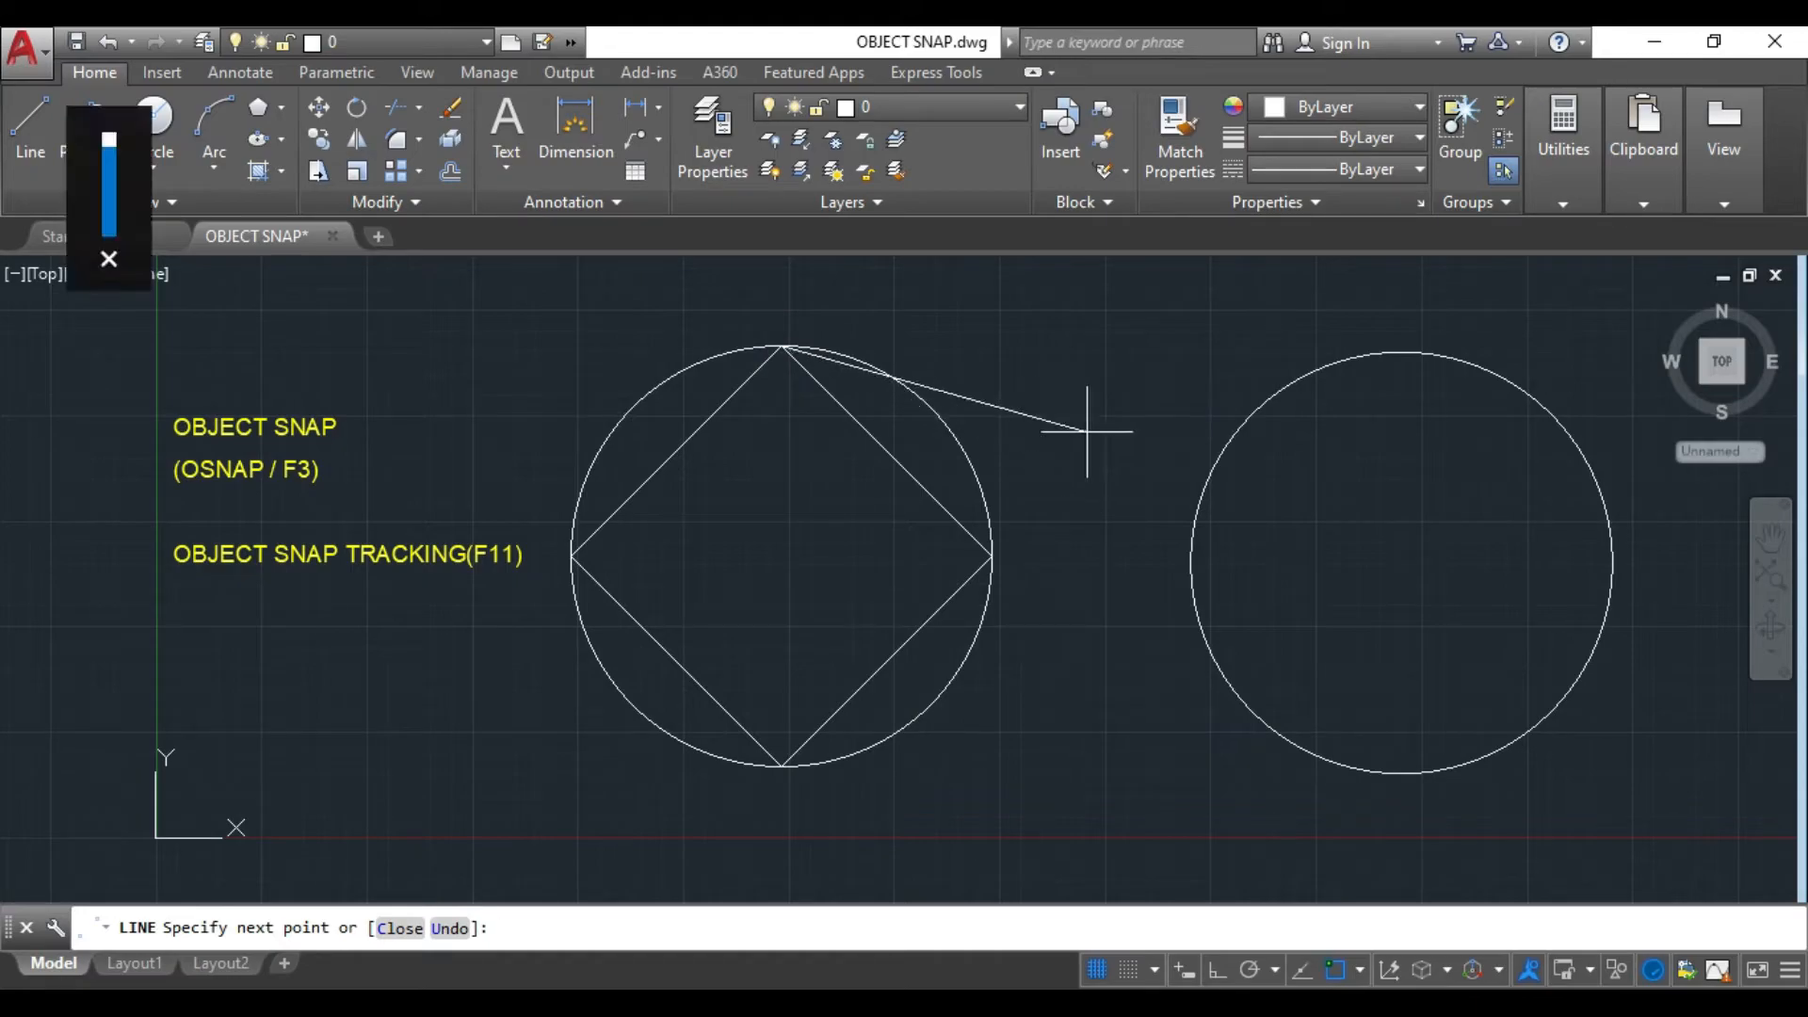
- Continue the line to the right circle's top quadrant and around its four quadrants to form a second diamond
click(1403, 352)
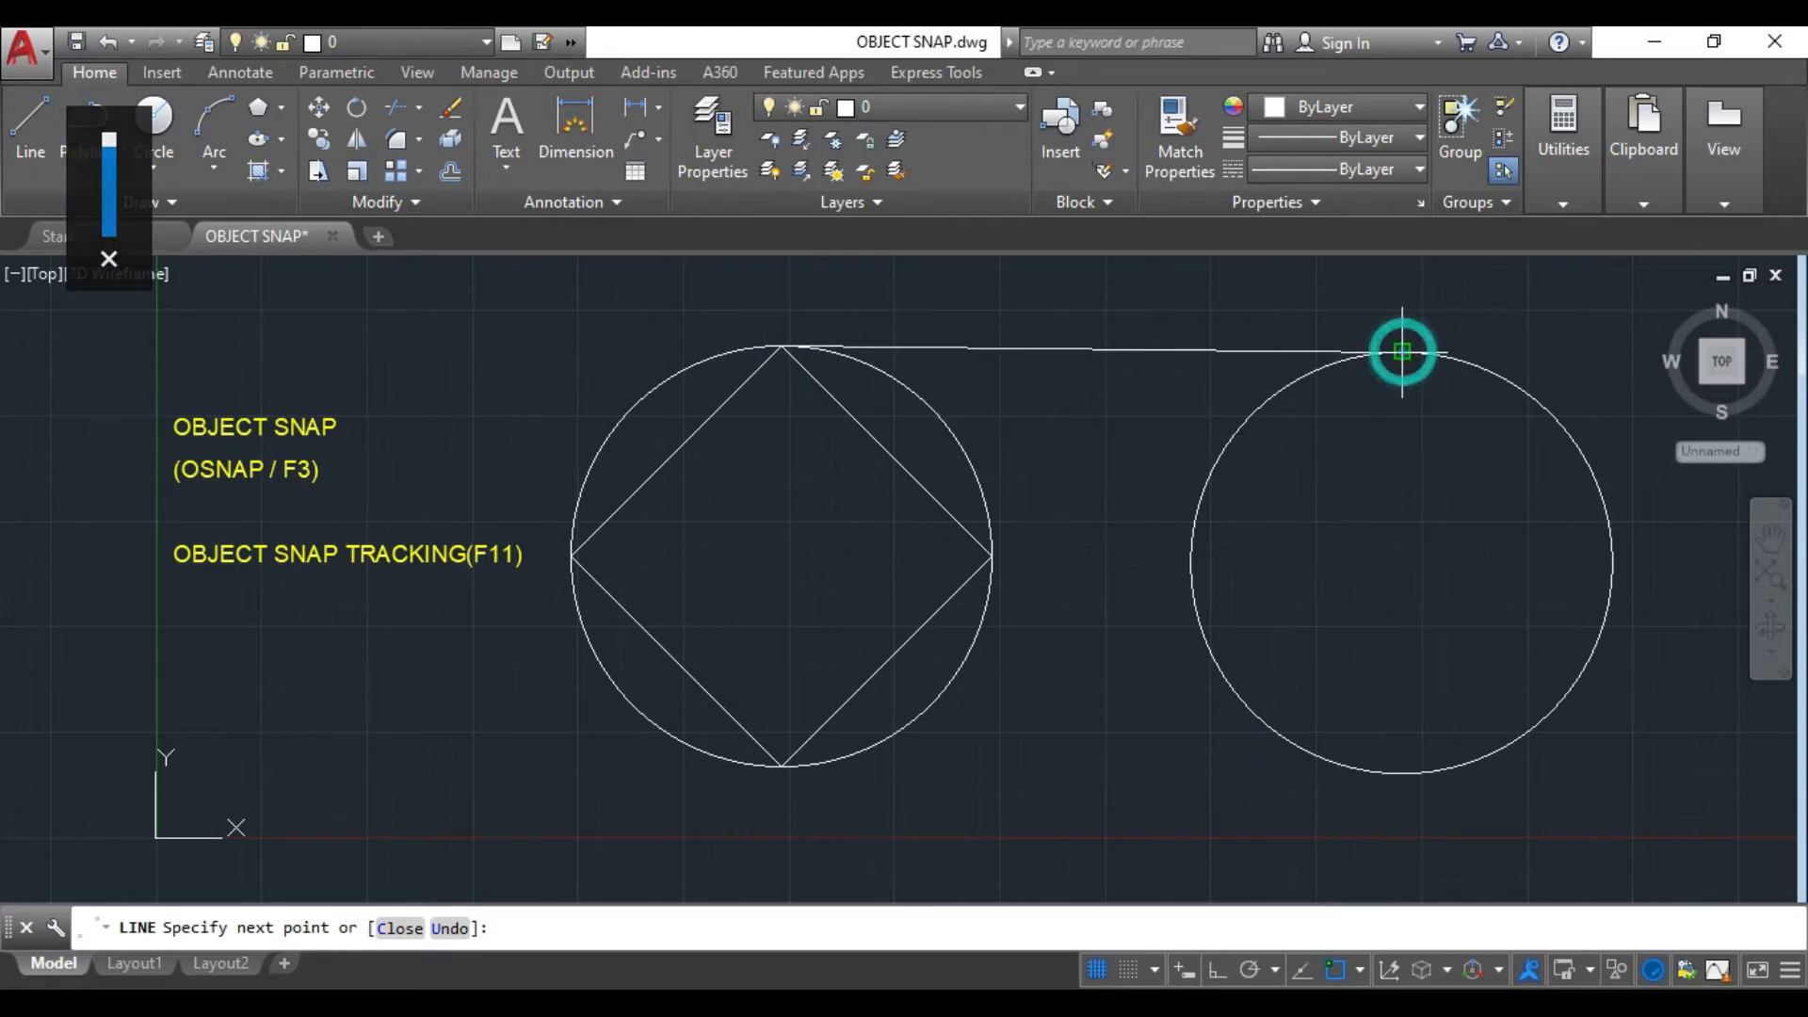
click(1613, 560)
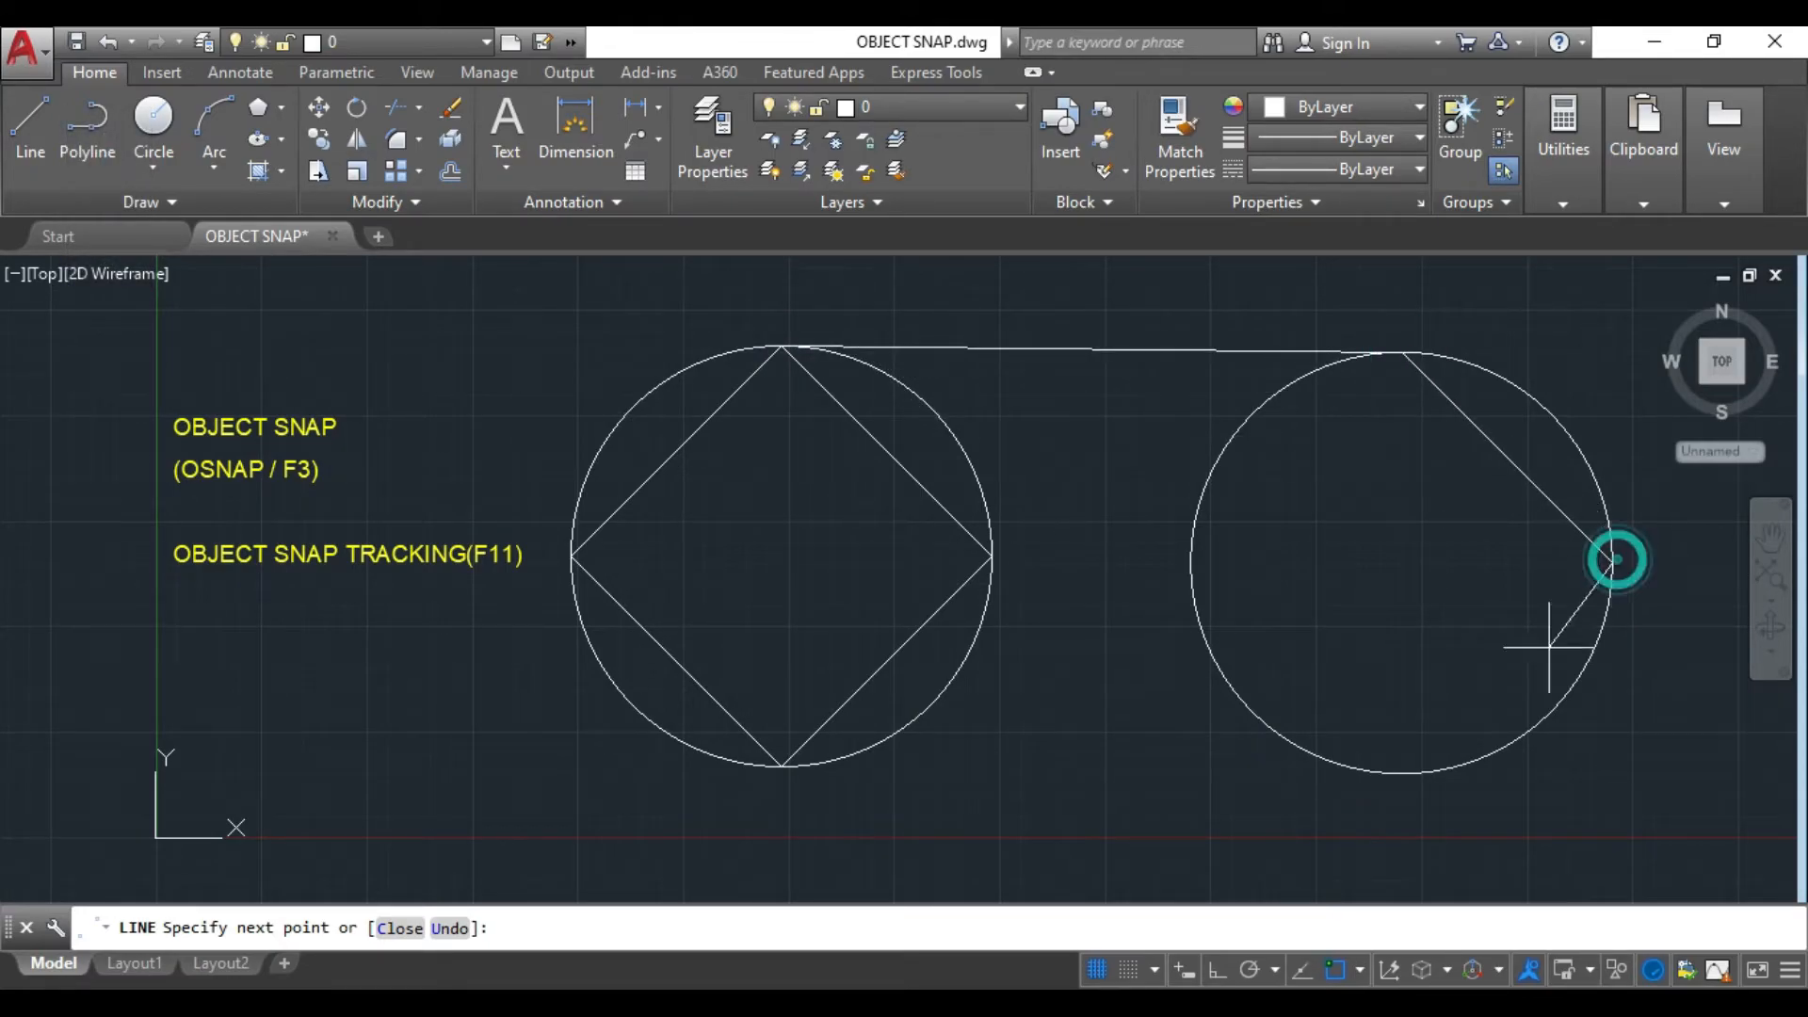
click(1403, 772)
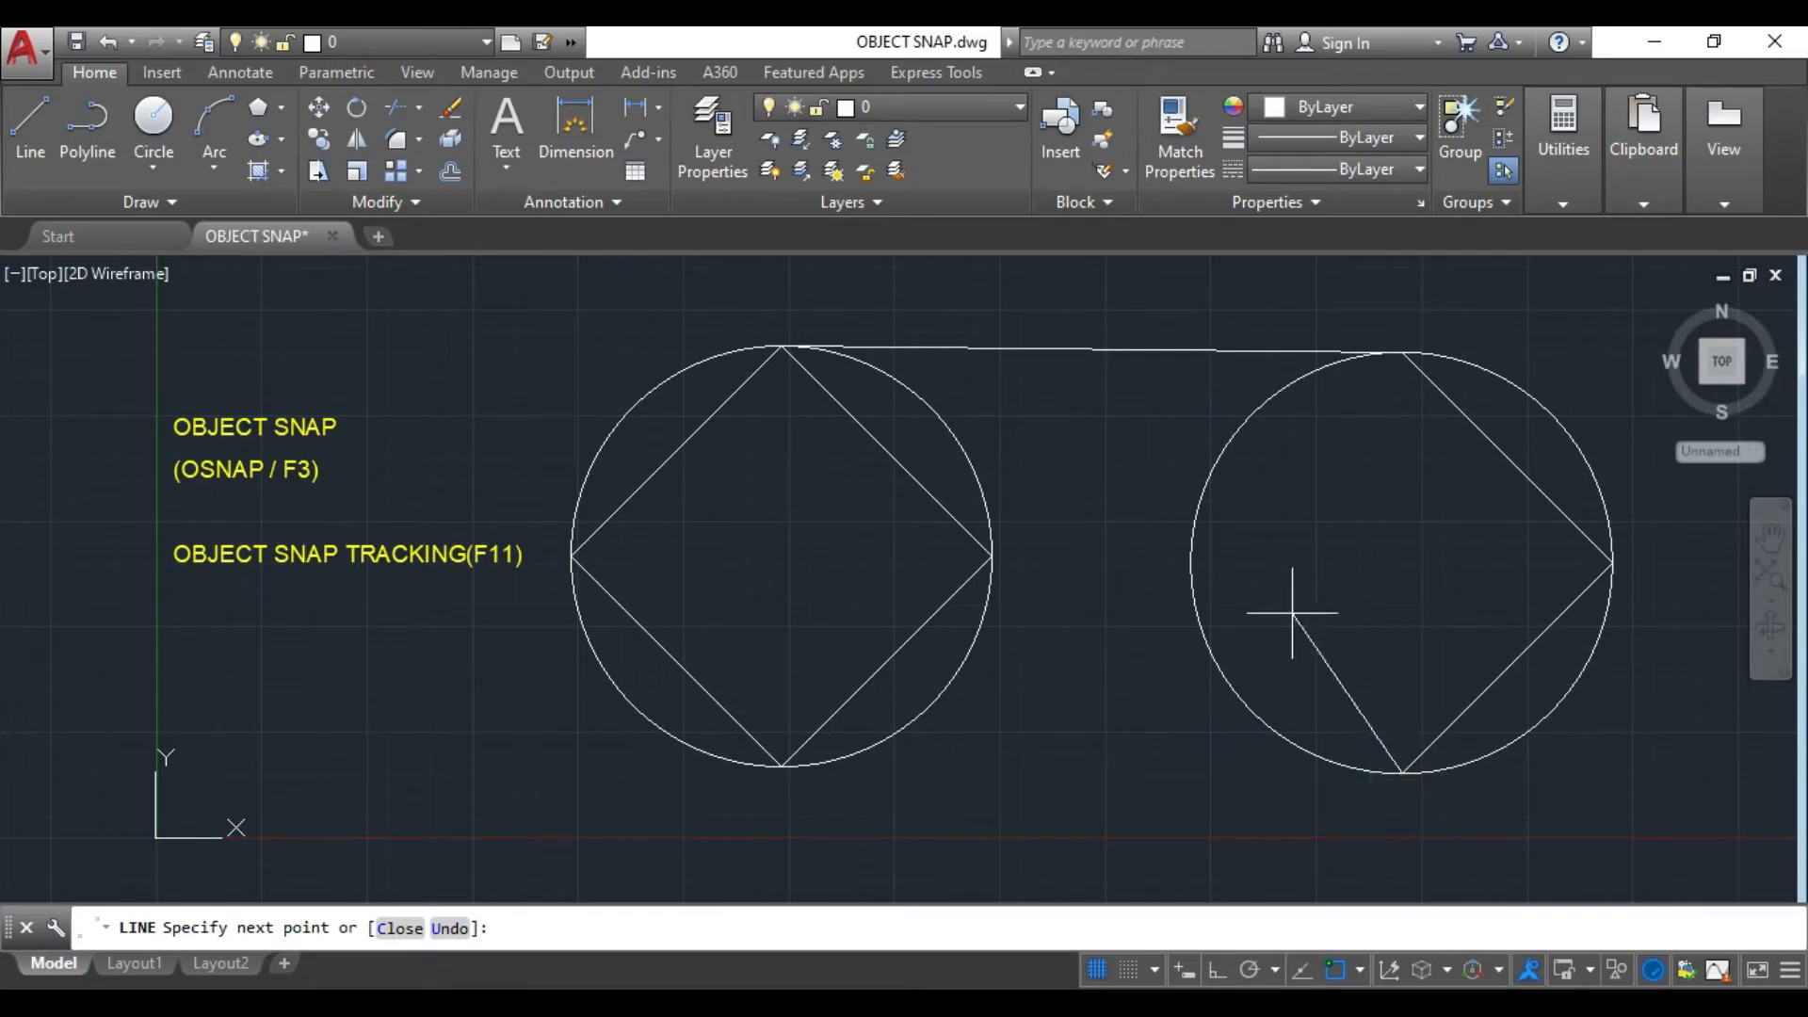
click(1192, 563)
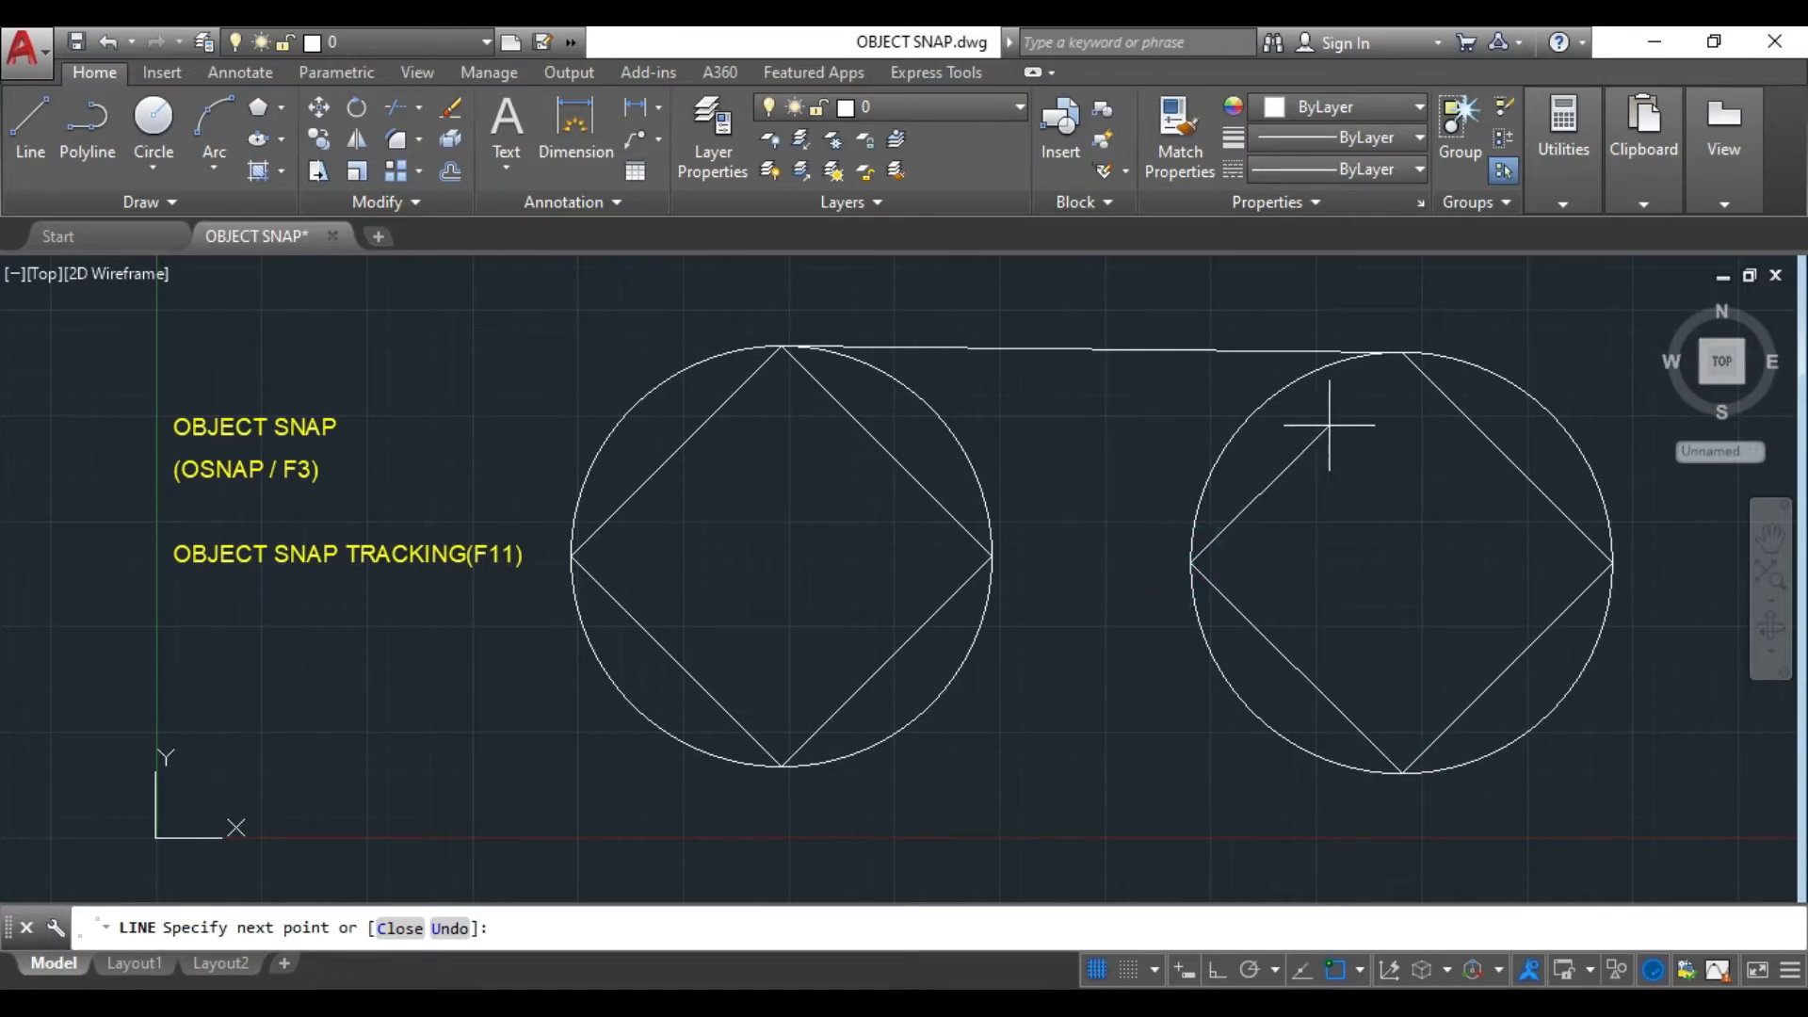
click(1403, 351)
key(Escape)
- Draw a roughly semicircular 3-Point arc, opening downward, below the gap between the two circles
scroll(1114, 537, down, 2)
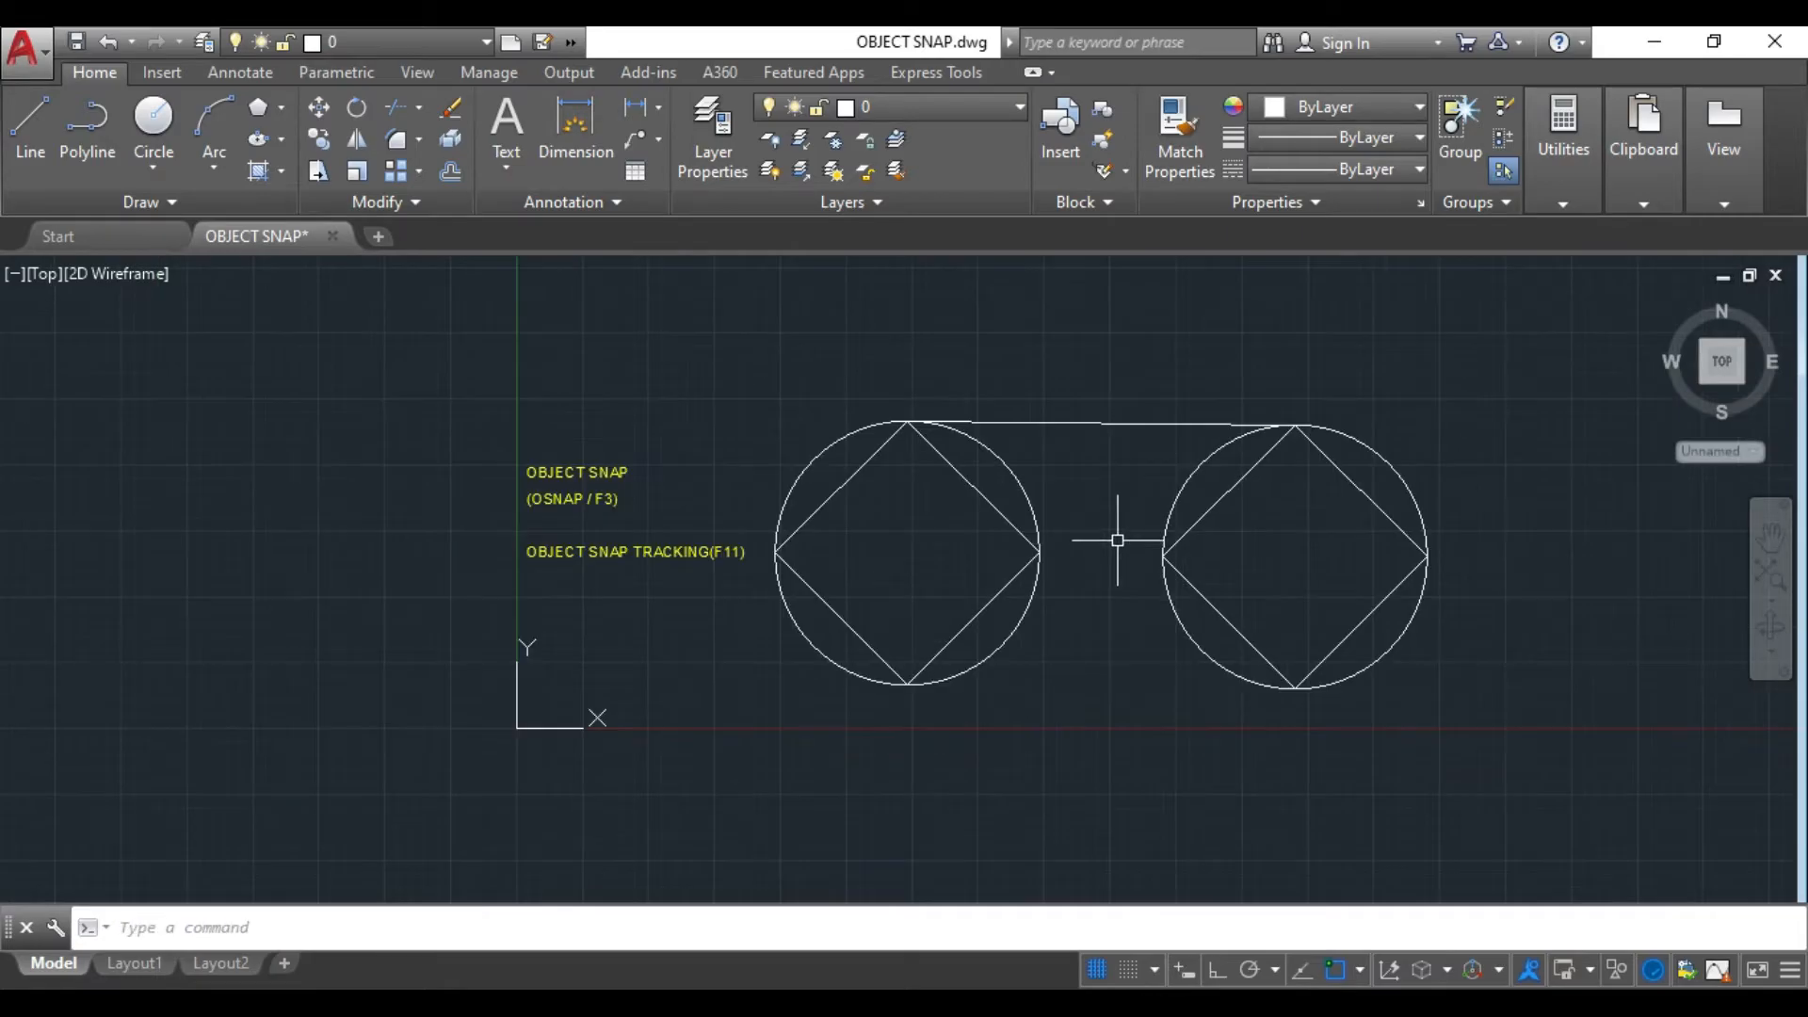
mouse_move(1101, 634)
middle_down()
mouse_move(1061, 497)
mouse_move(1062, 602)
middle_up()
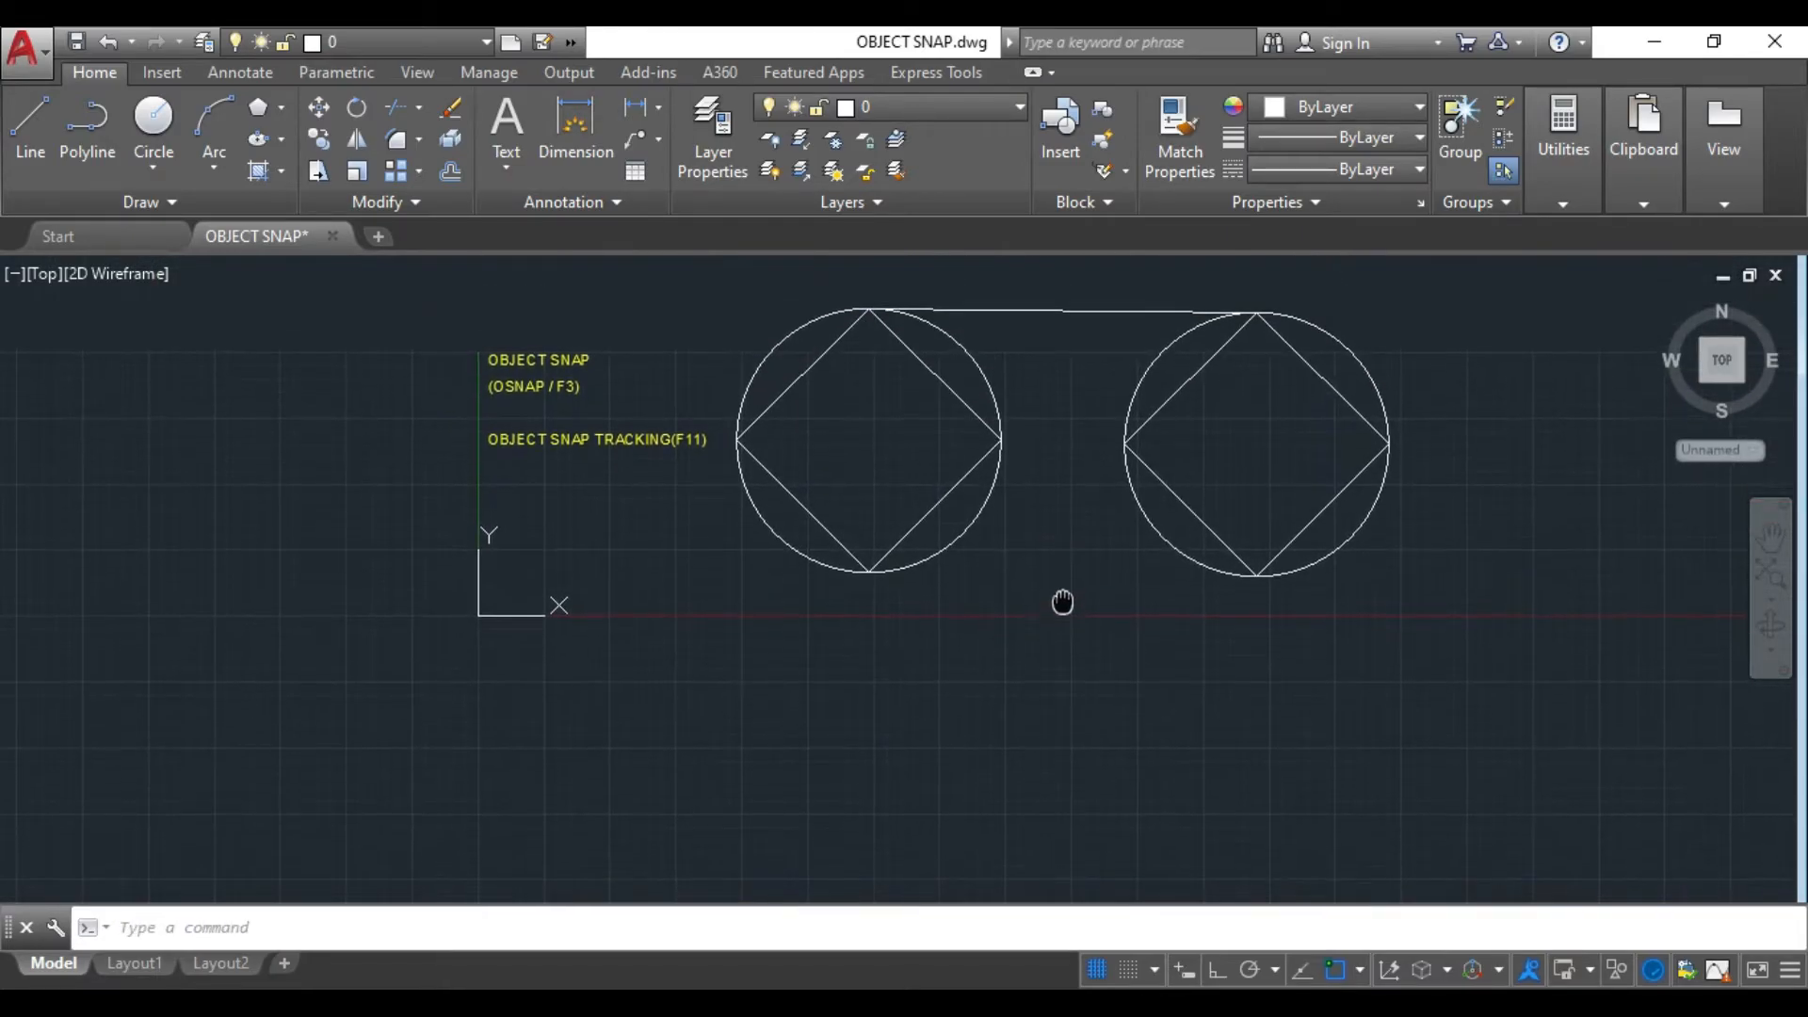
scroll(1061, 602, up, 2)
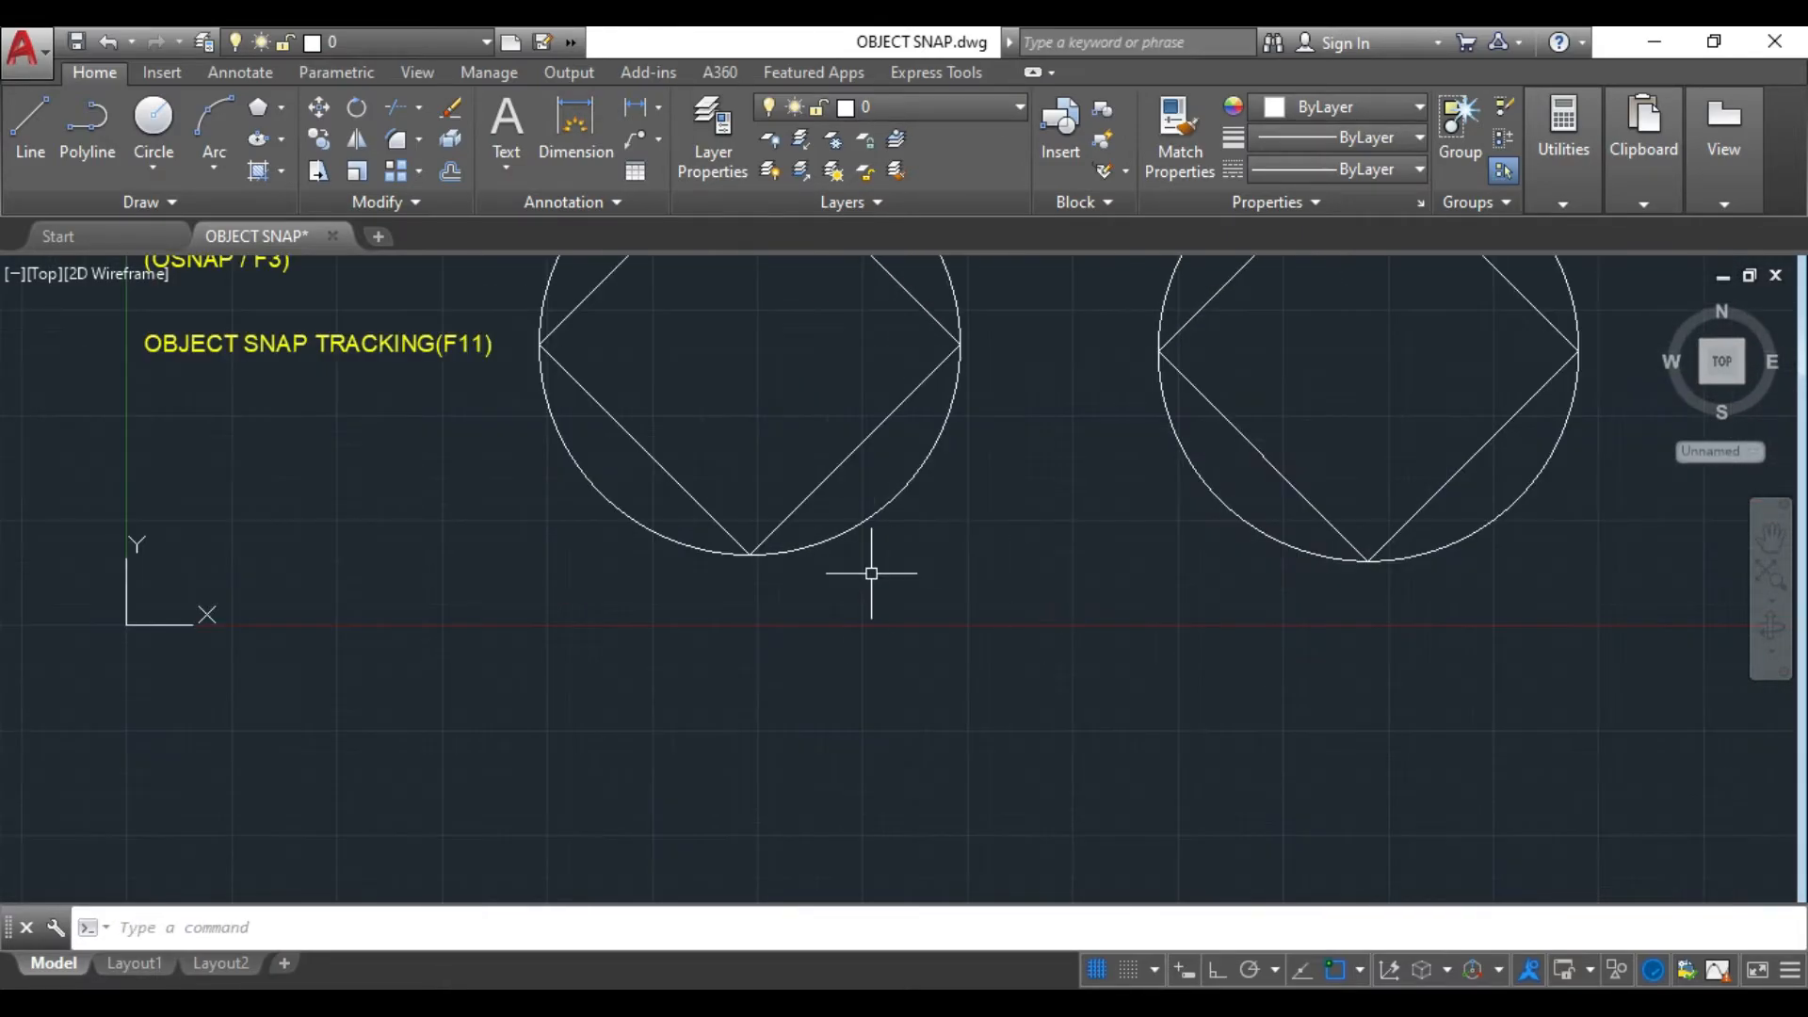
click(205, 111)
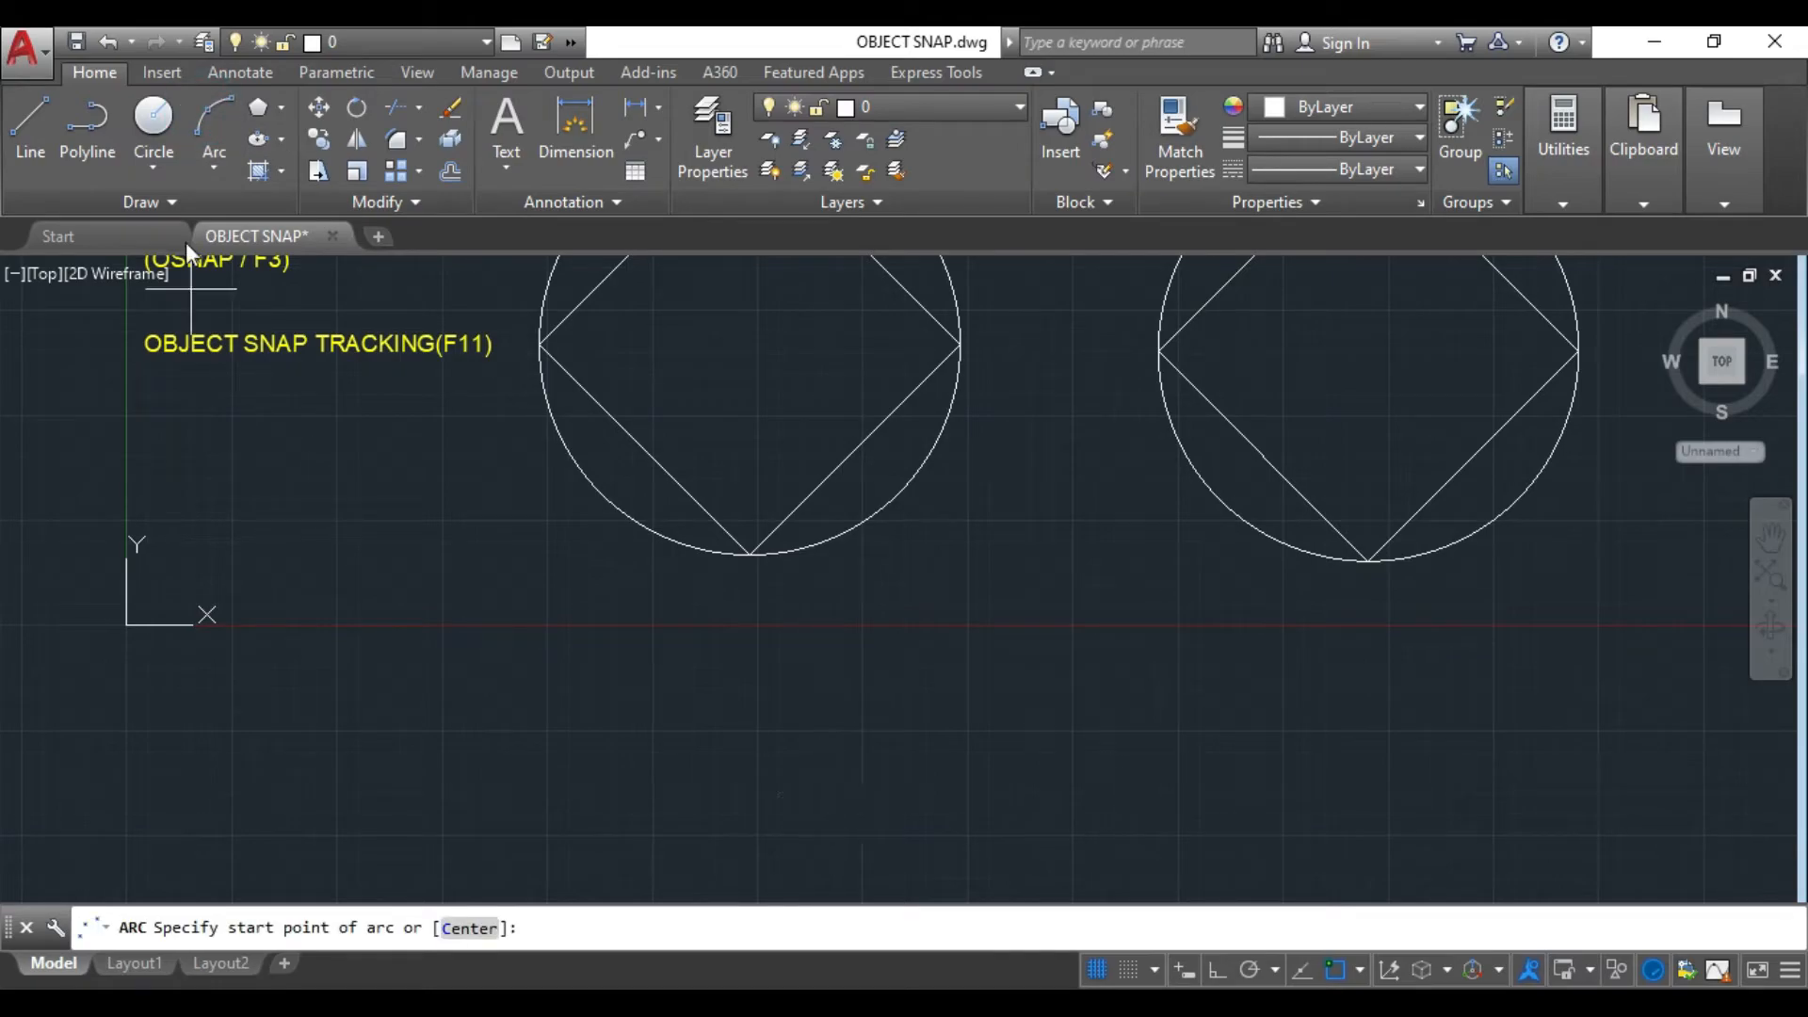
click(215, 168)
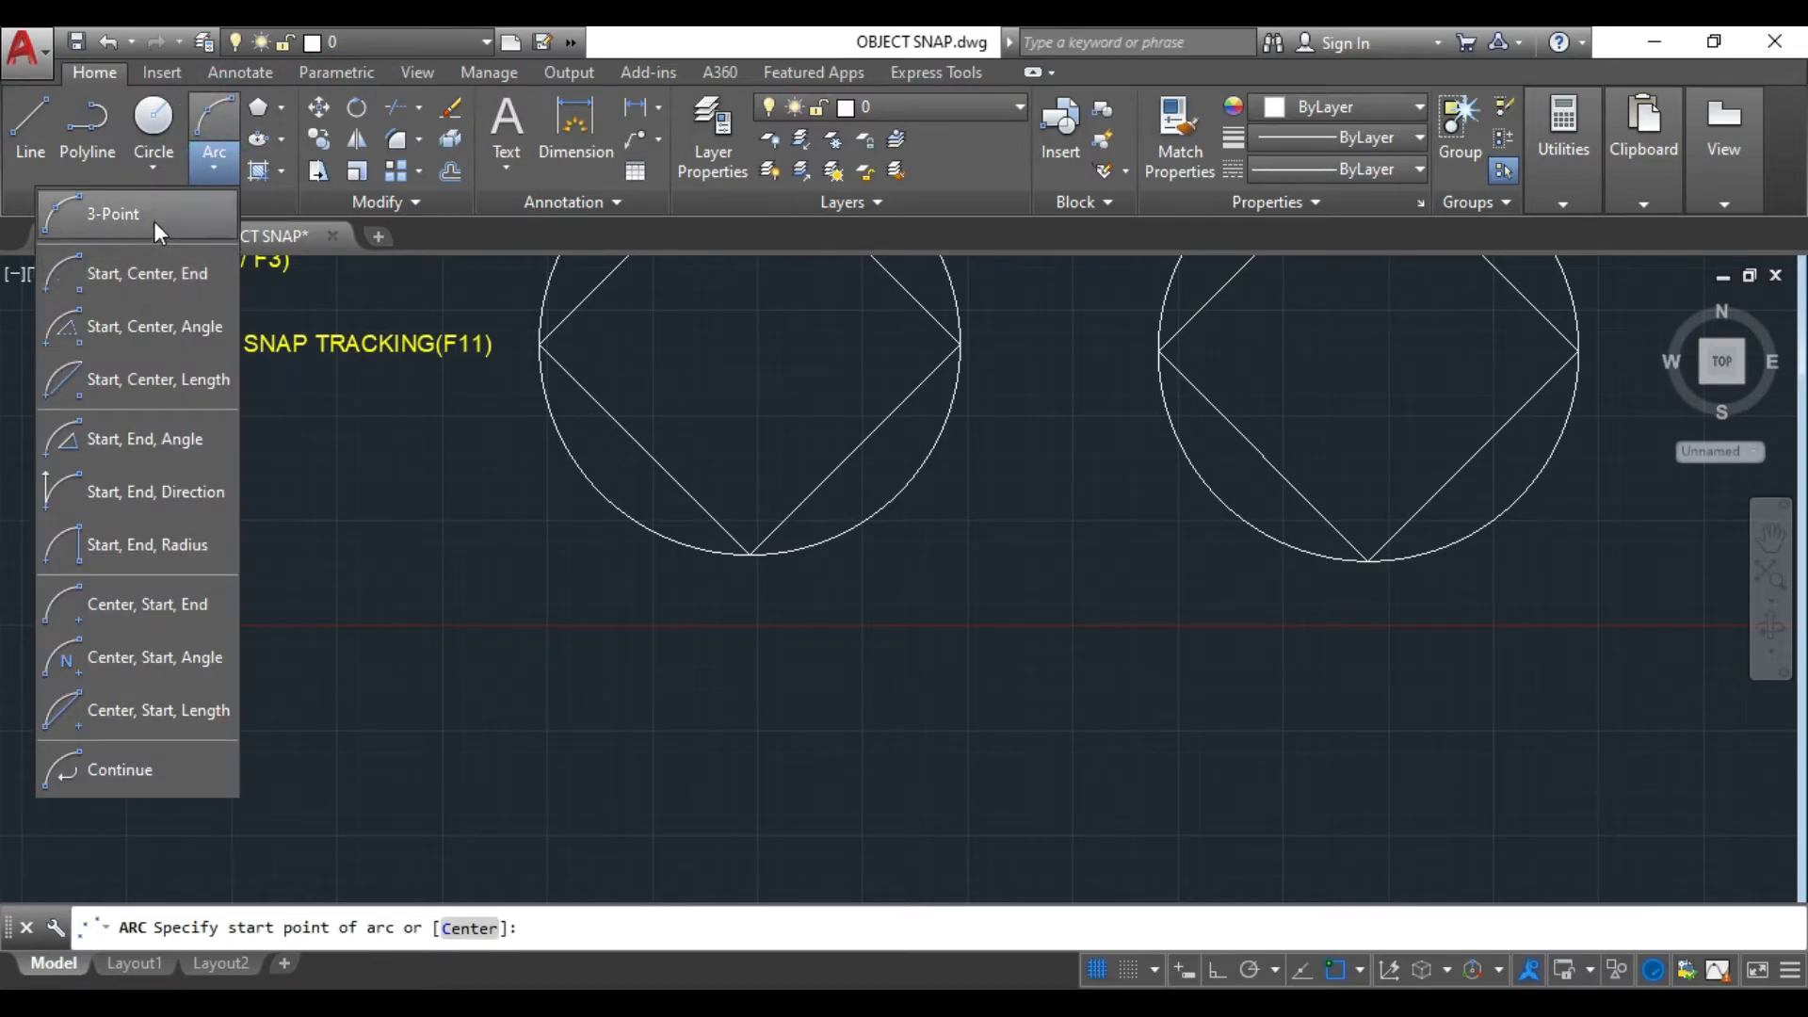
click(155, 226)
click(818, 816)
click(932, 639)
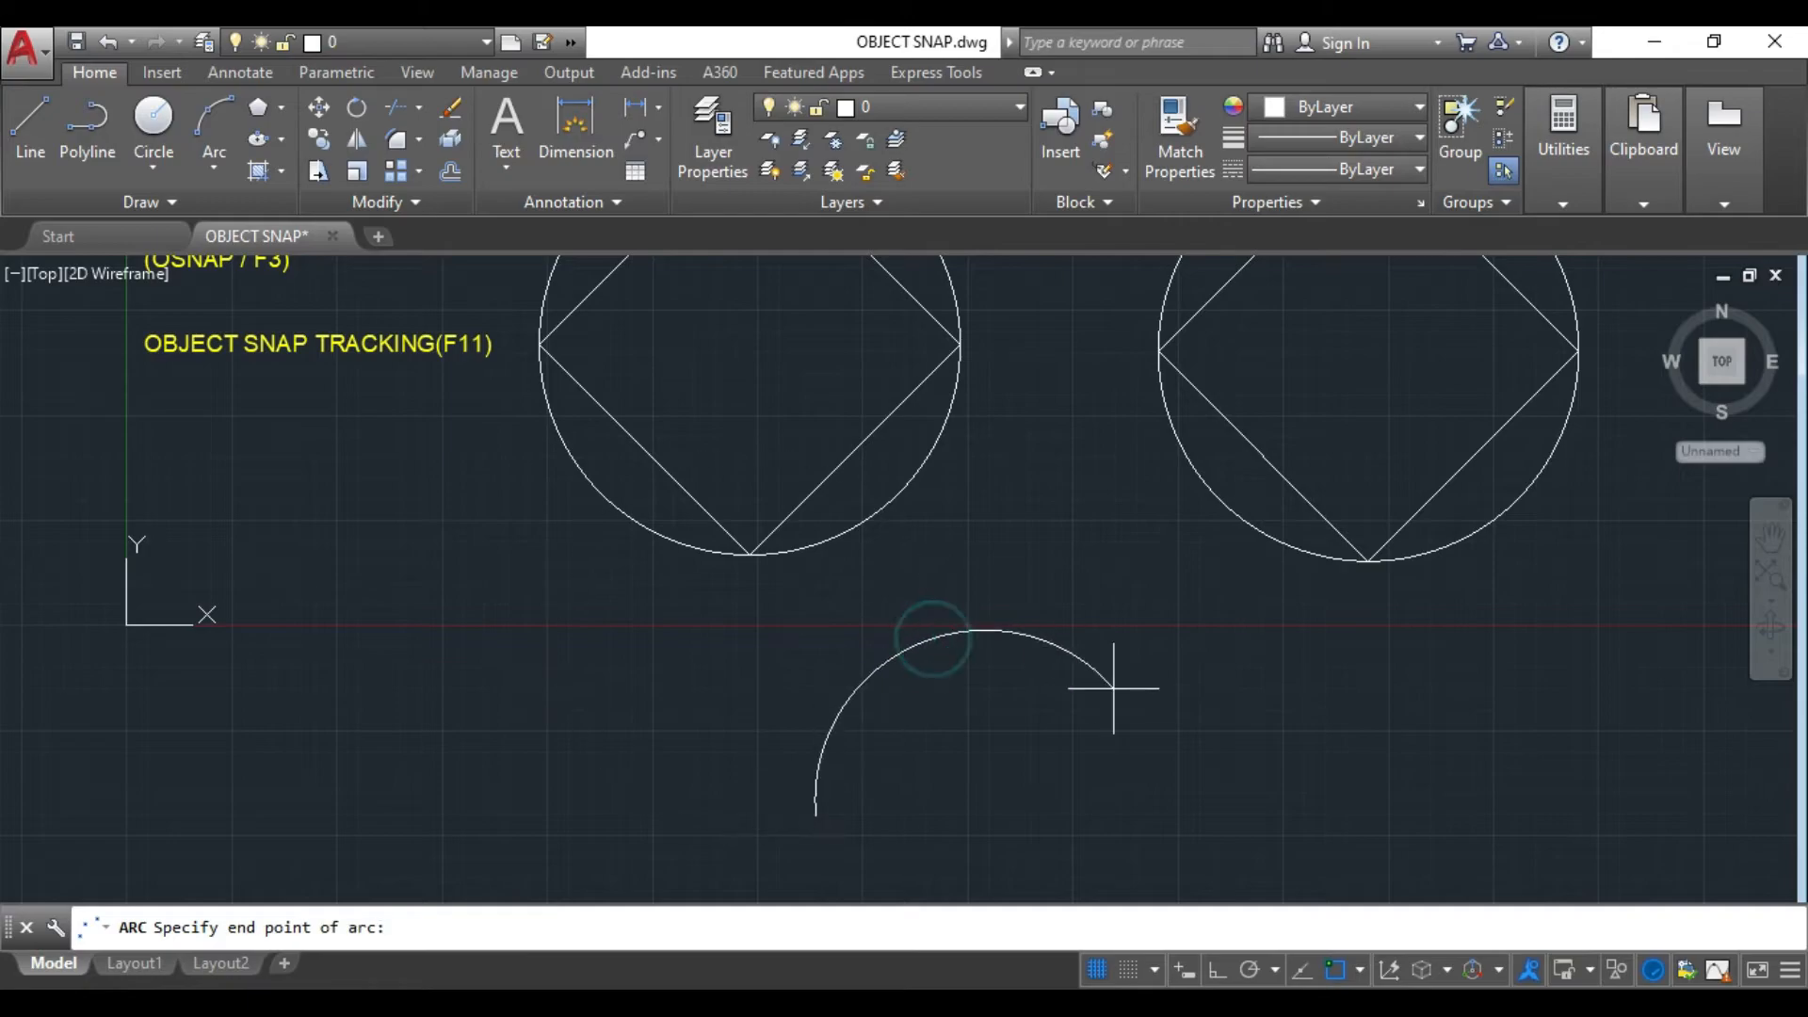
click(1168, 798)
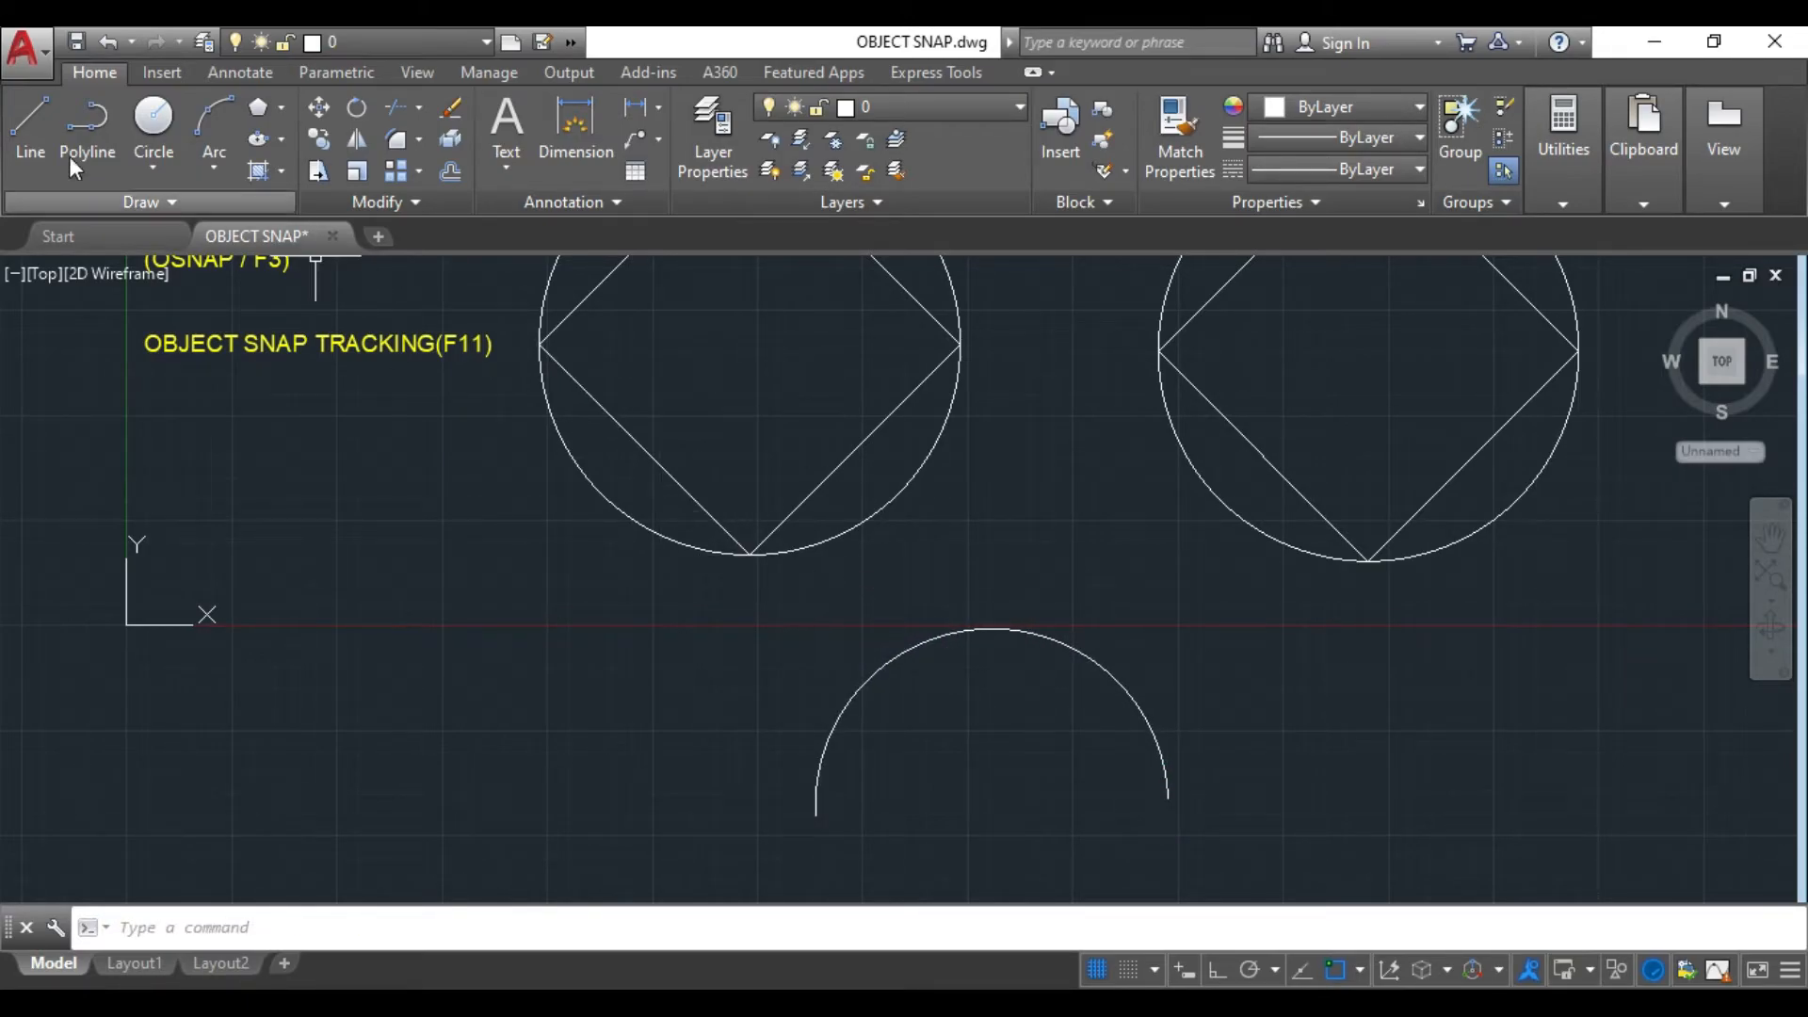
- Draw a line from the left circle's bottom quadrant to the arc's top quadrant
click(36, 140)
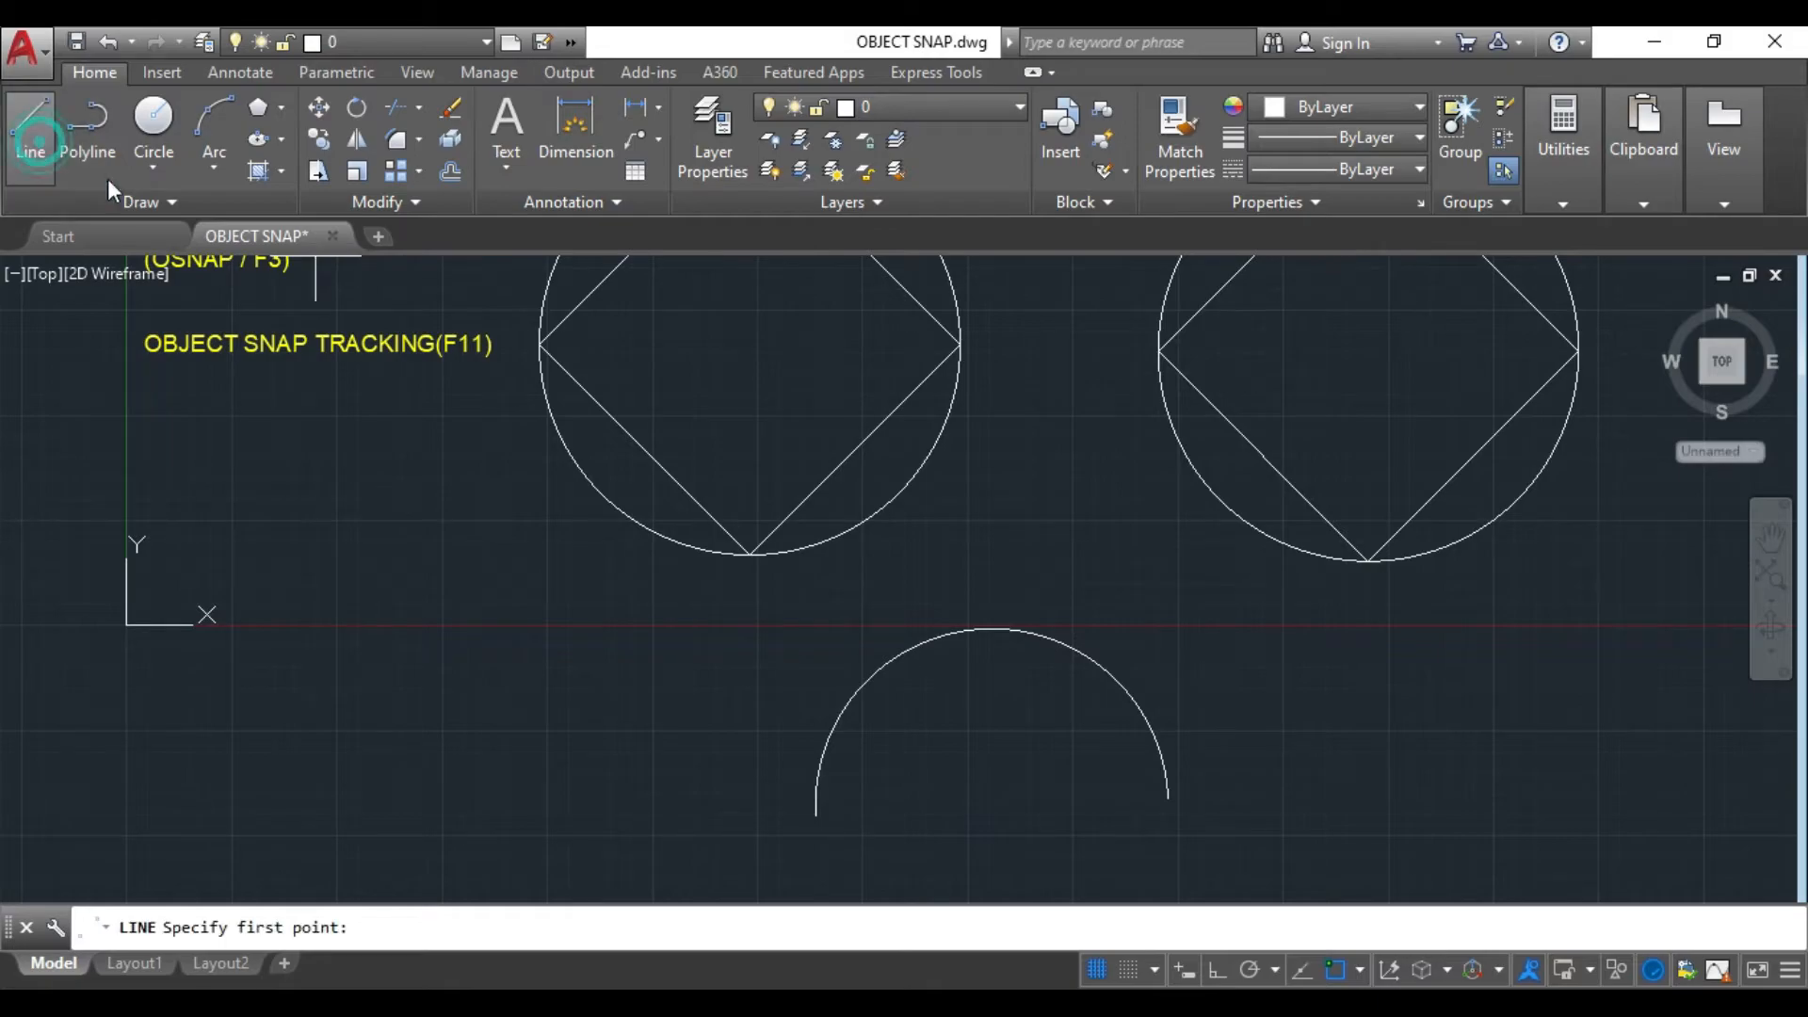
click(749, 556)
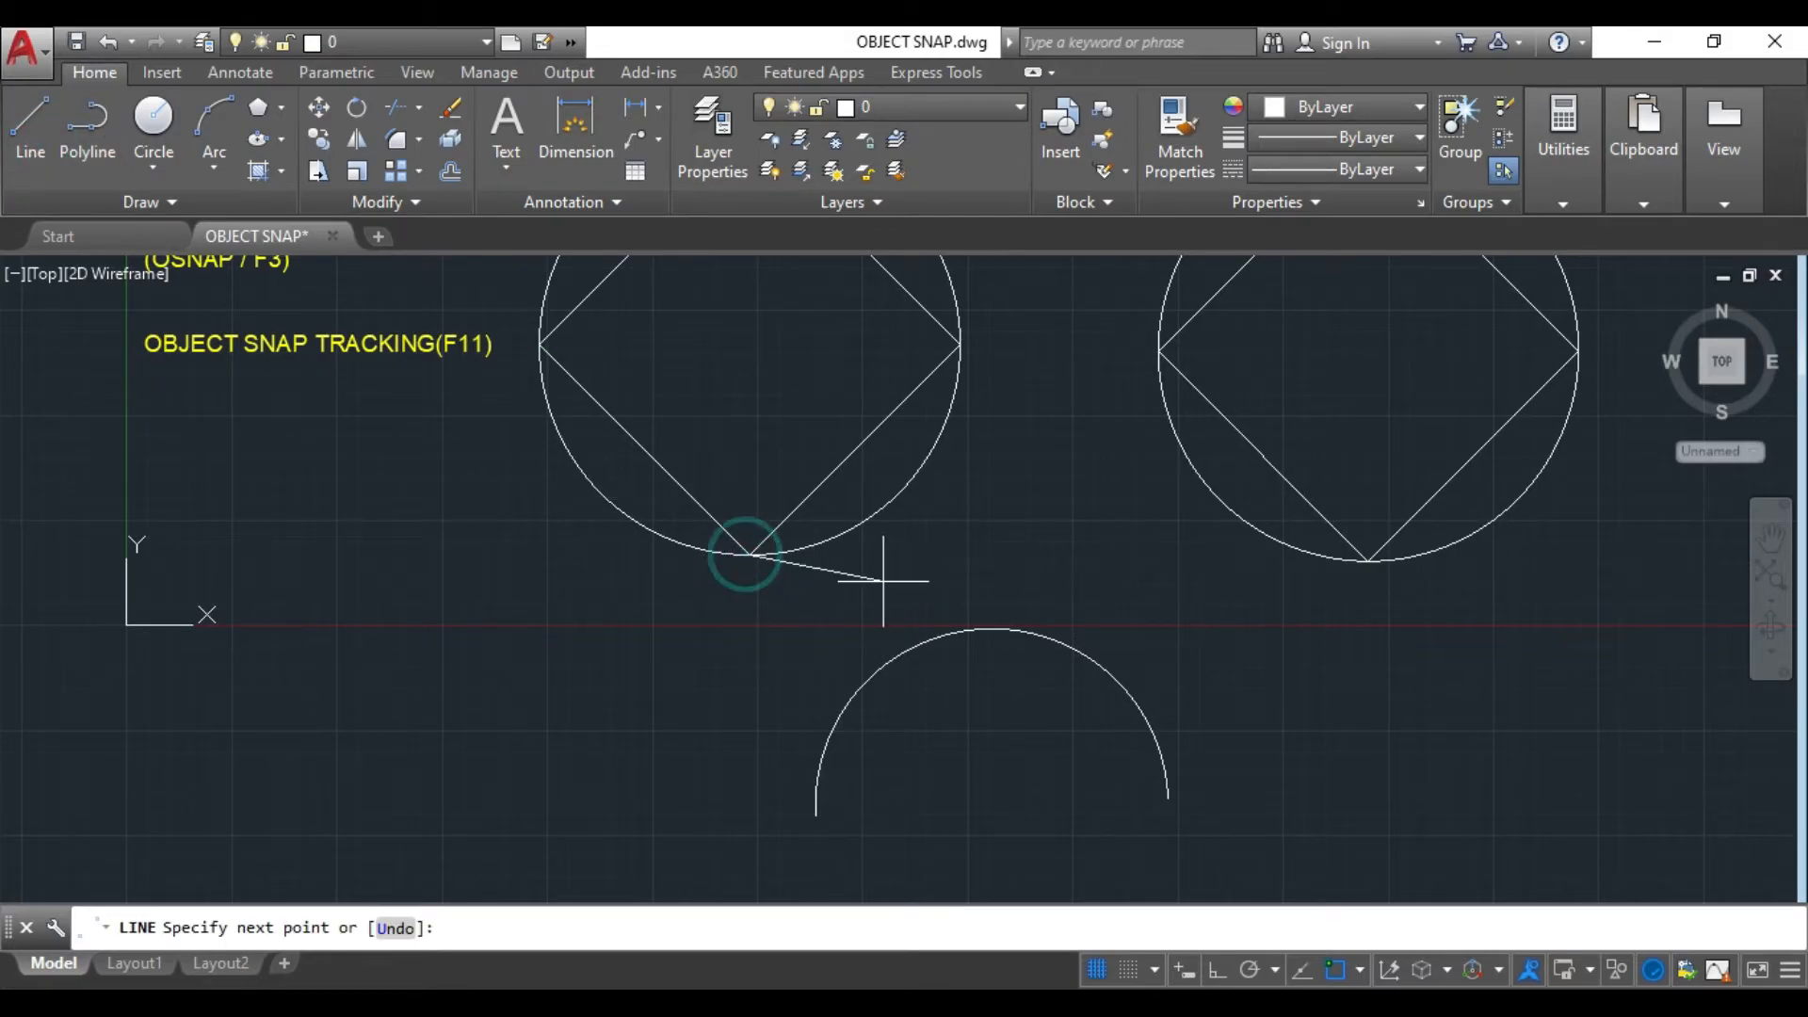
click(992, 629)
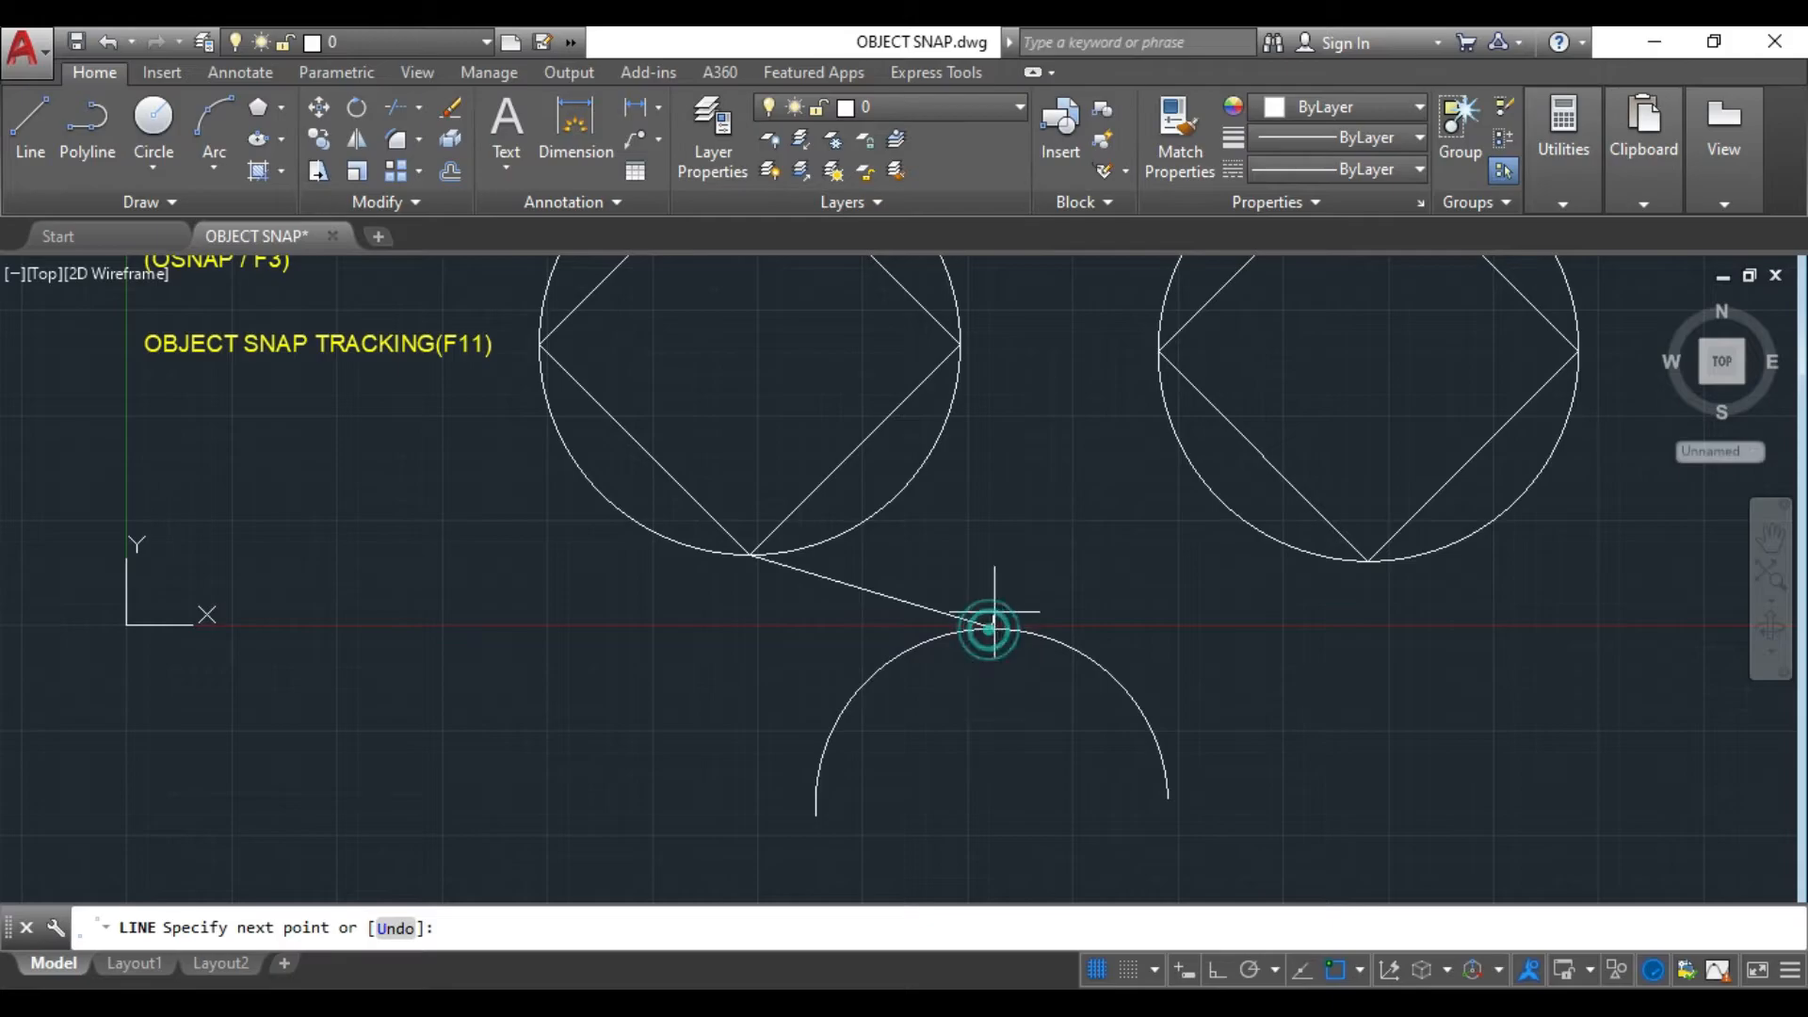
key(Return)
- Draw a tall, narrow ellipse with a vertical major axis to the right of the two circles
scroll(1054, 530, down, 4)
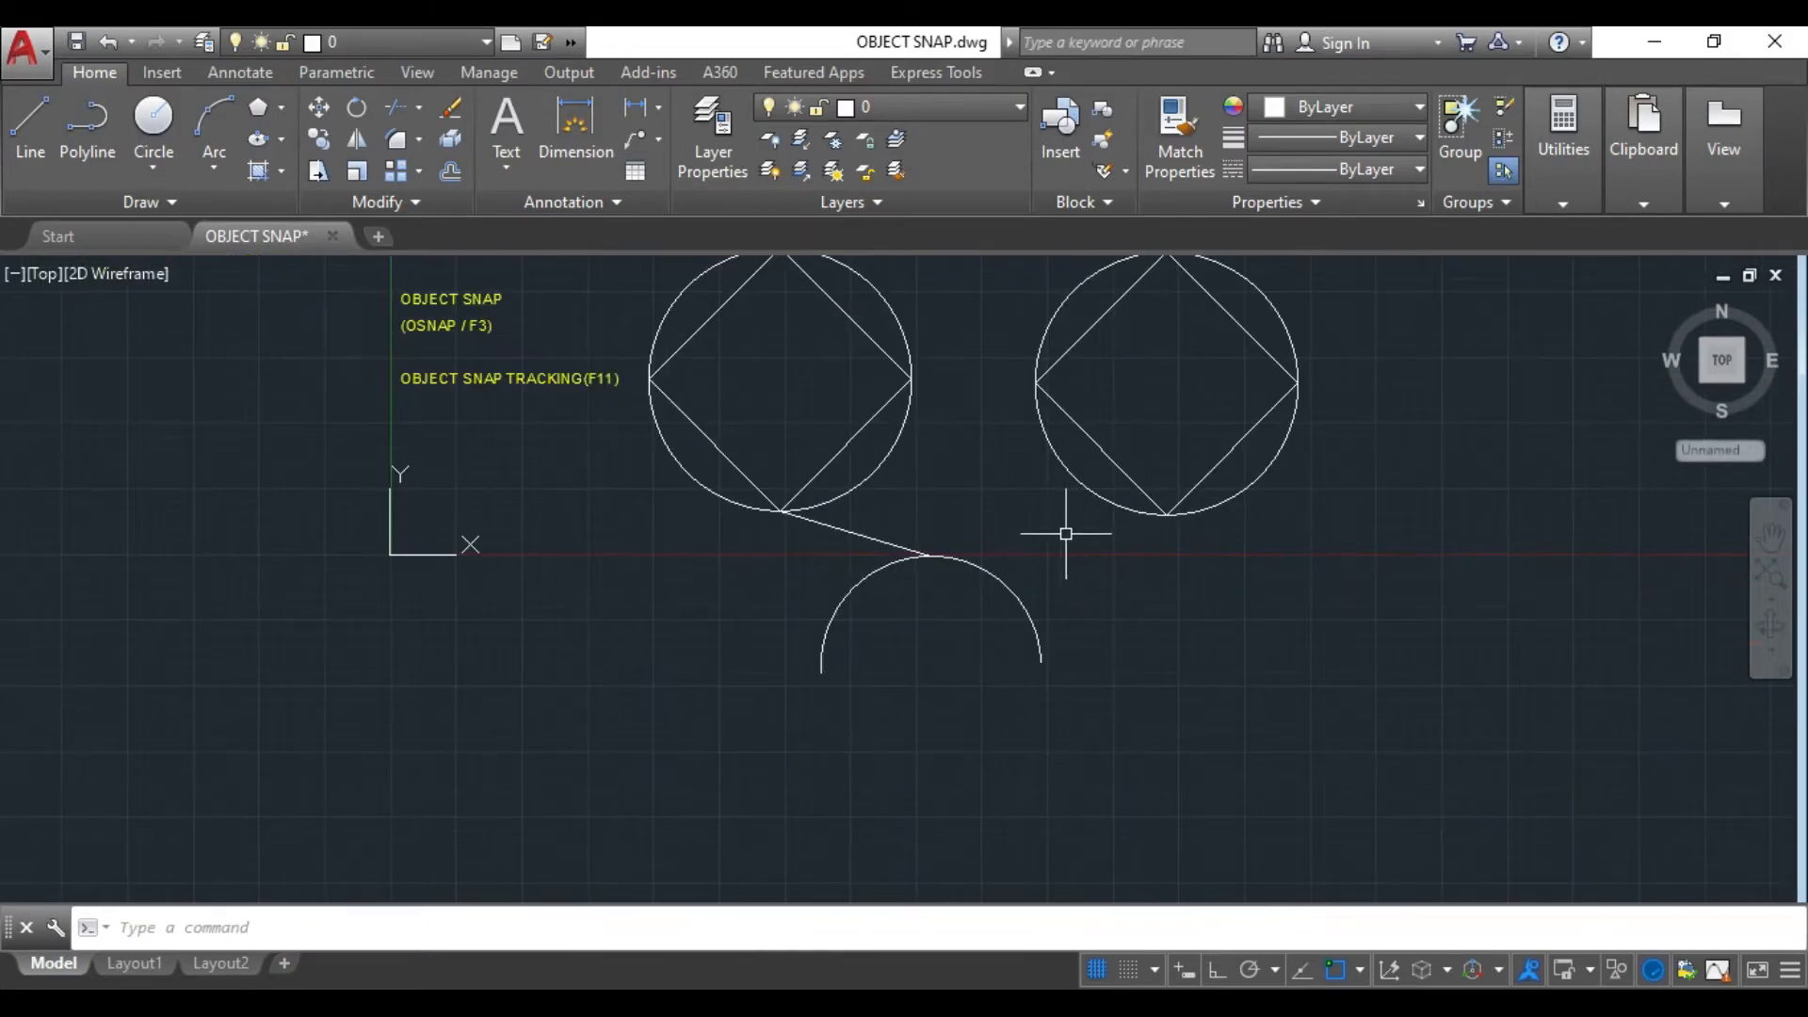
click(280, 141)
click(231, 233)
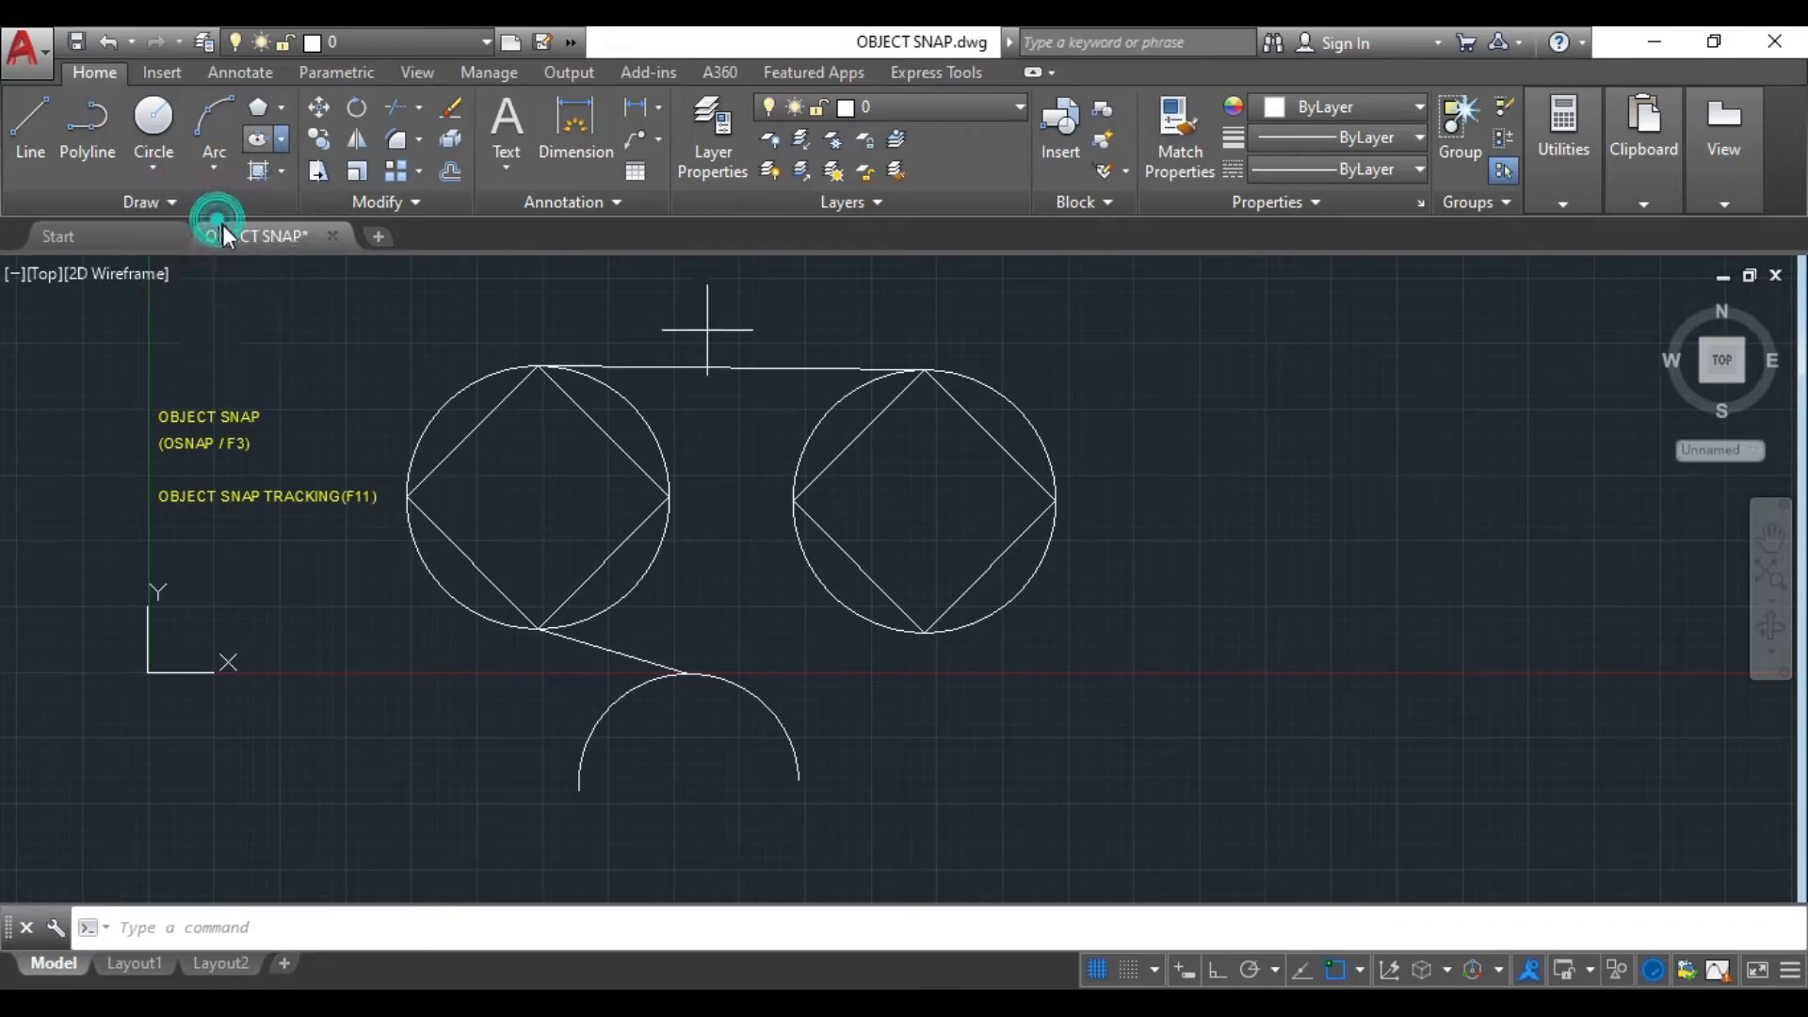
click(1316, 412)
click(1313, 646)
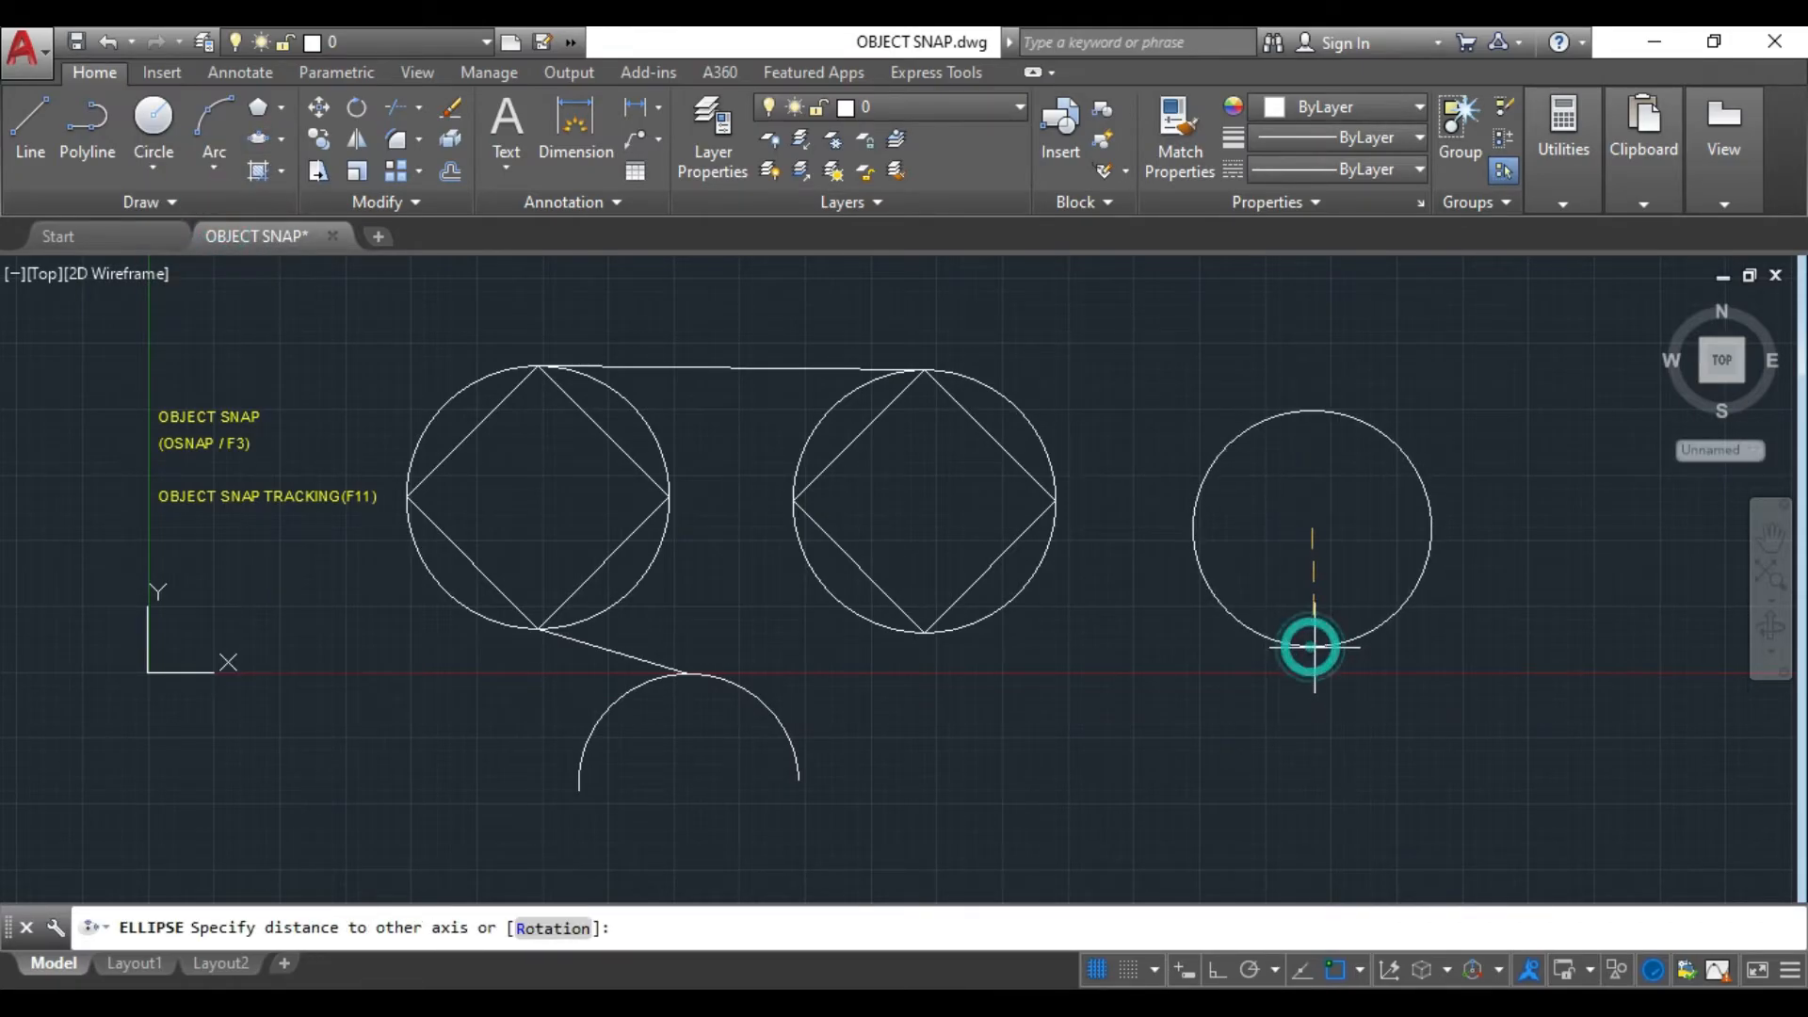
click(1313, 459)
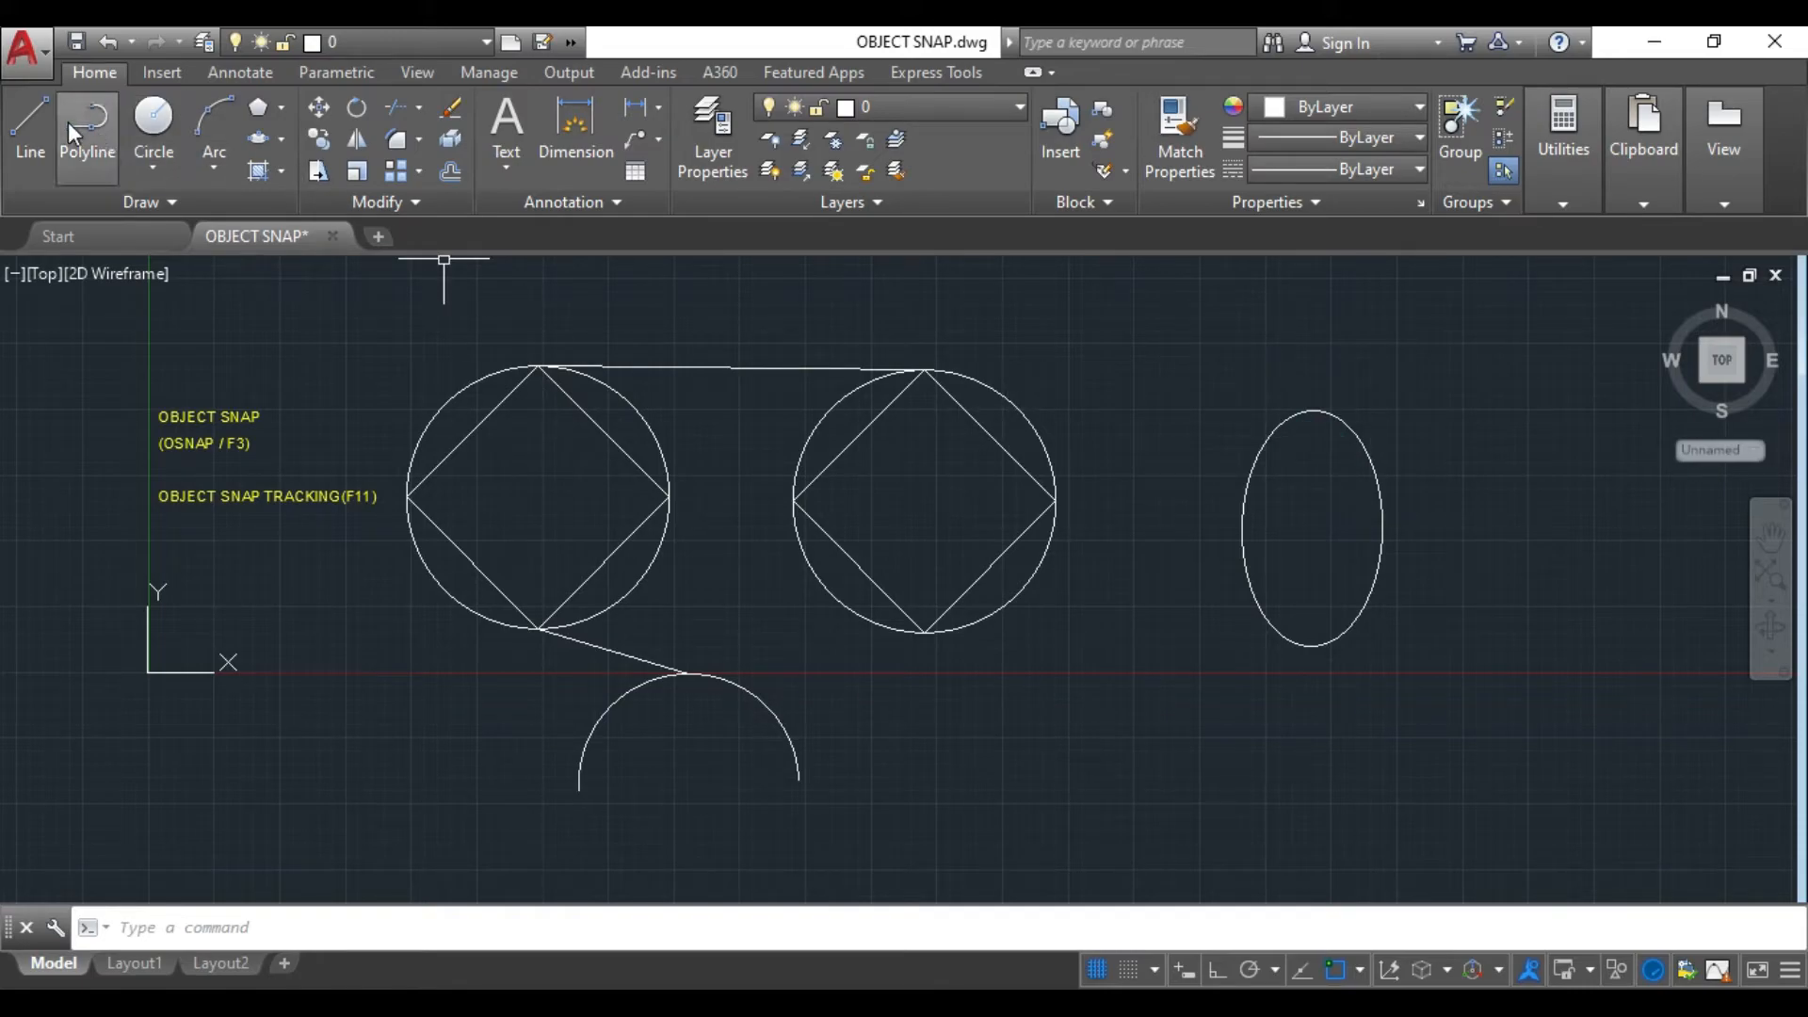
- Draw a closed four-line diamond inside the ellipse, connecting its top, left, bottom and right quadrants
click(28, 118)
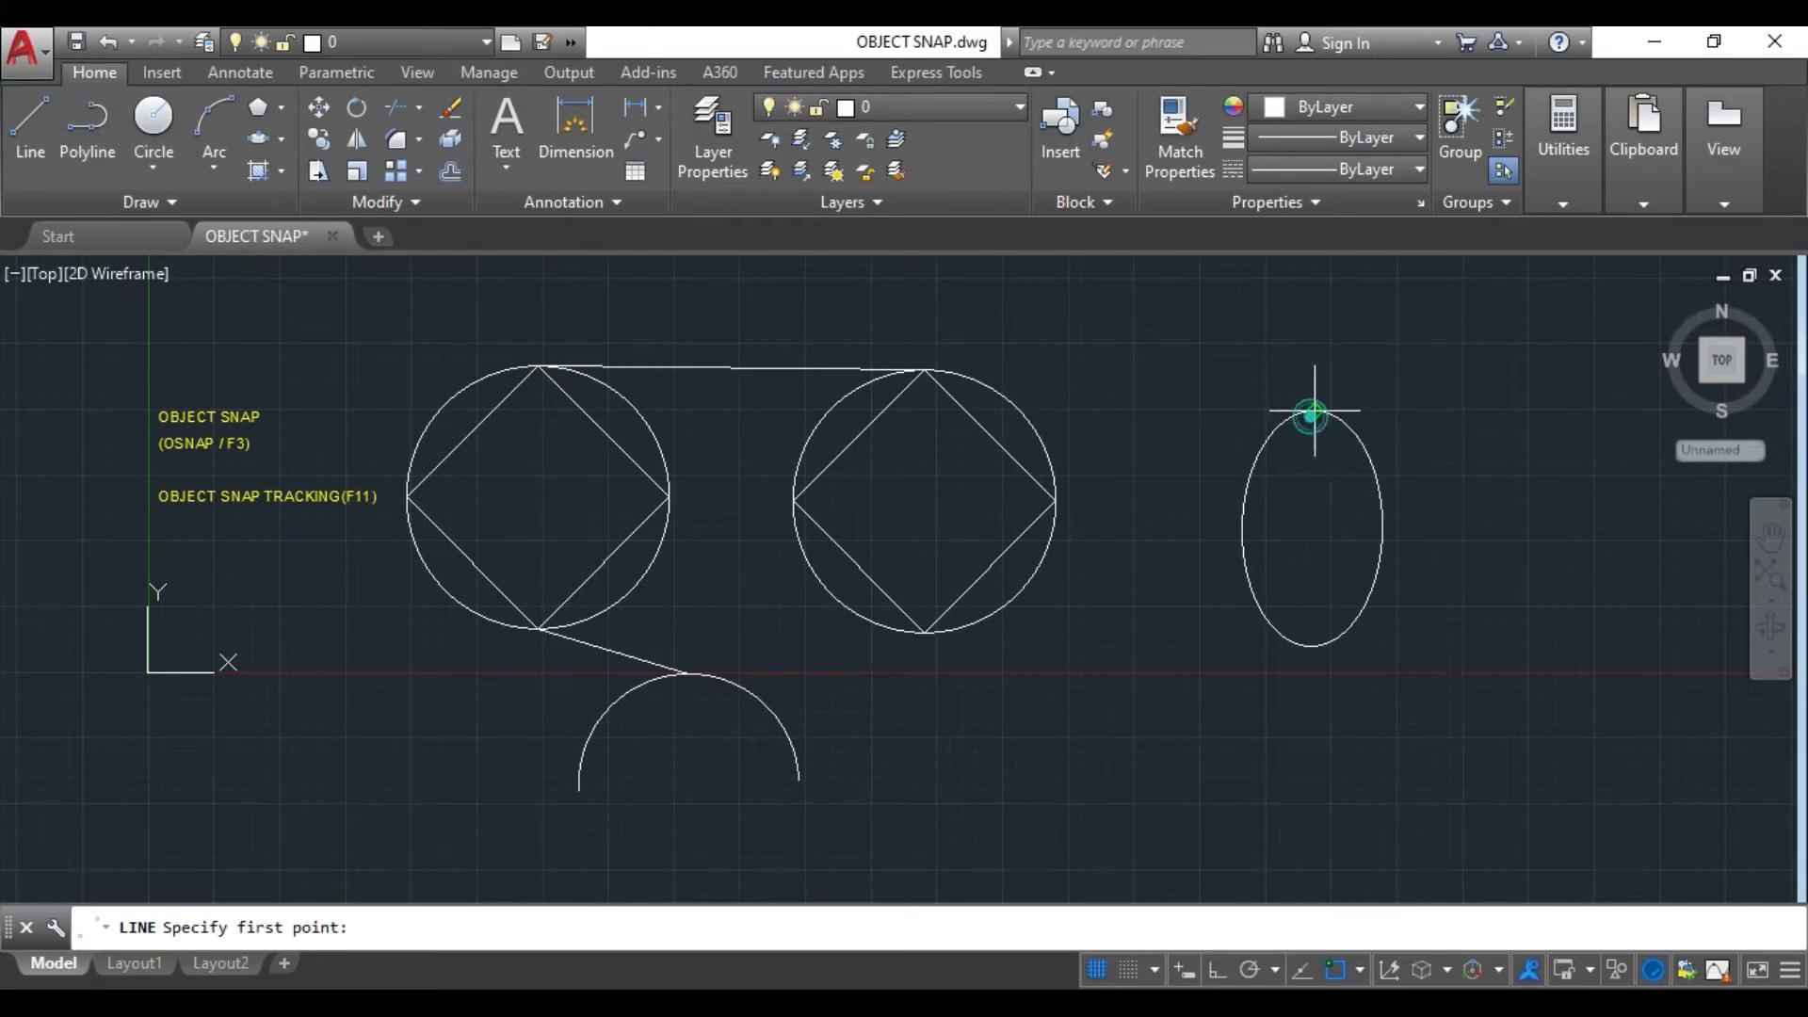
click(1315, 411)
click(1244, 530)
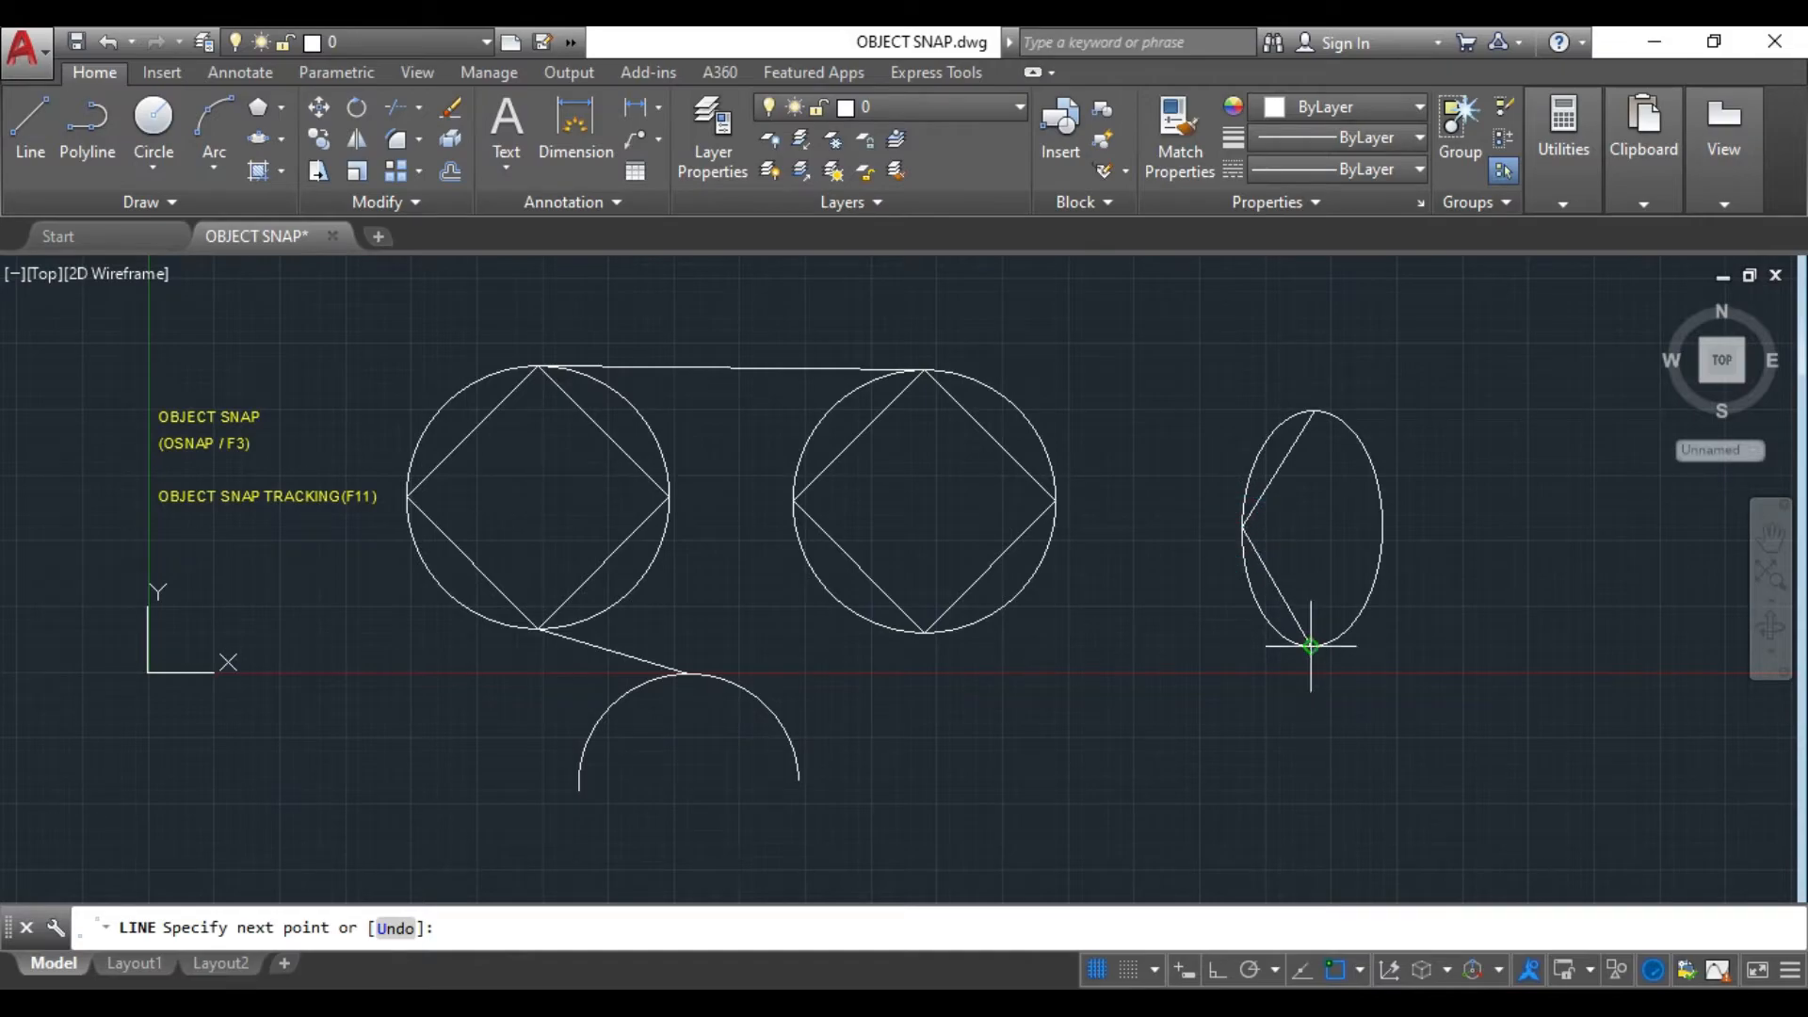
click(1312, 646)
click(1382, 530)
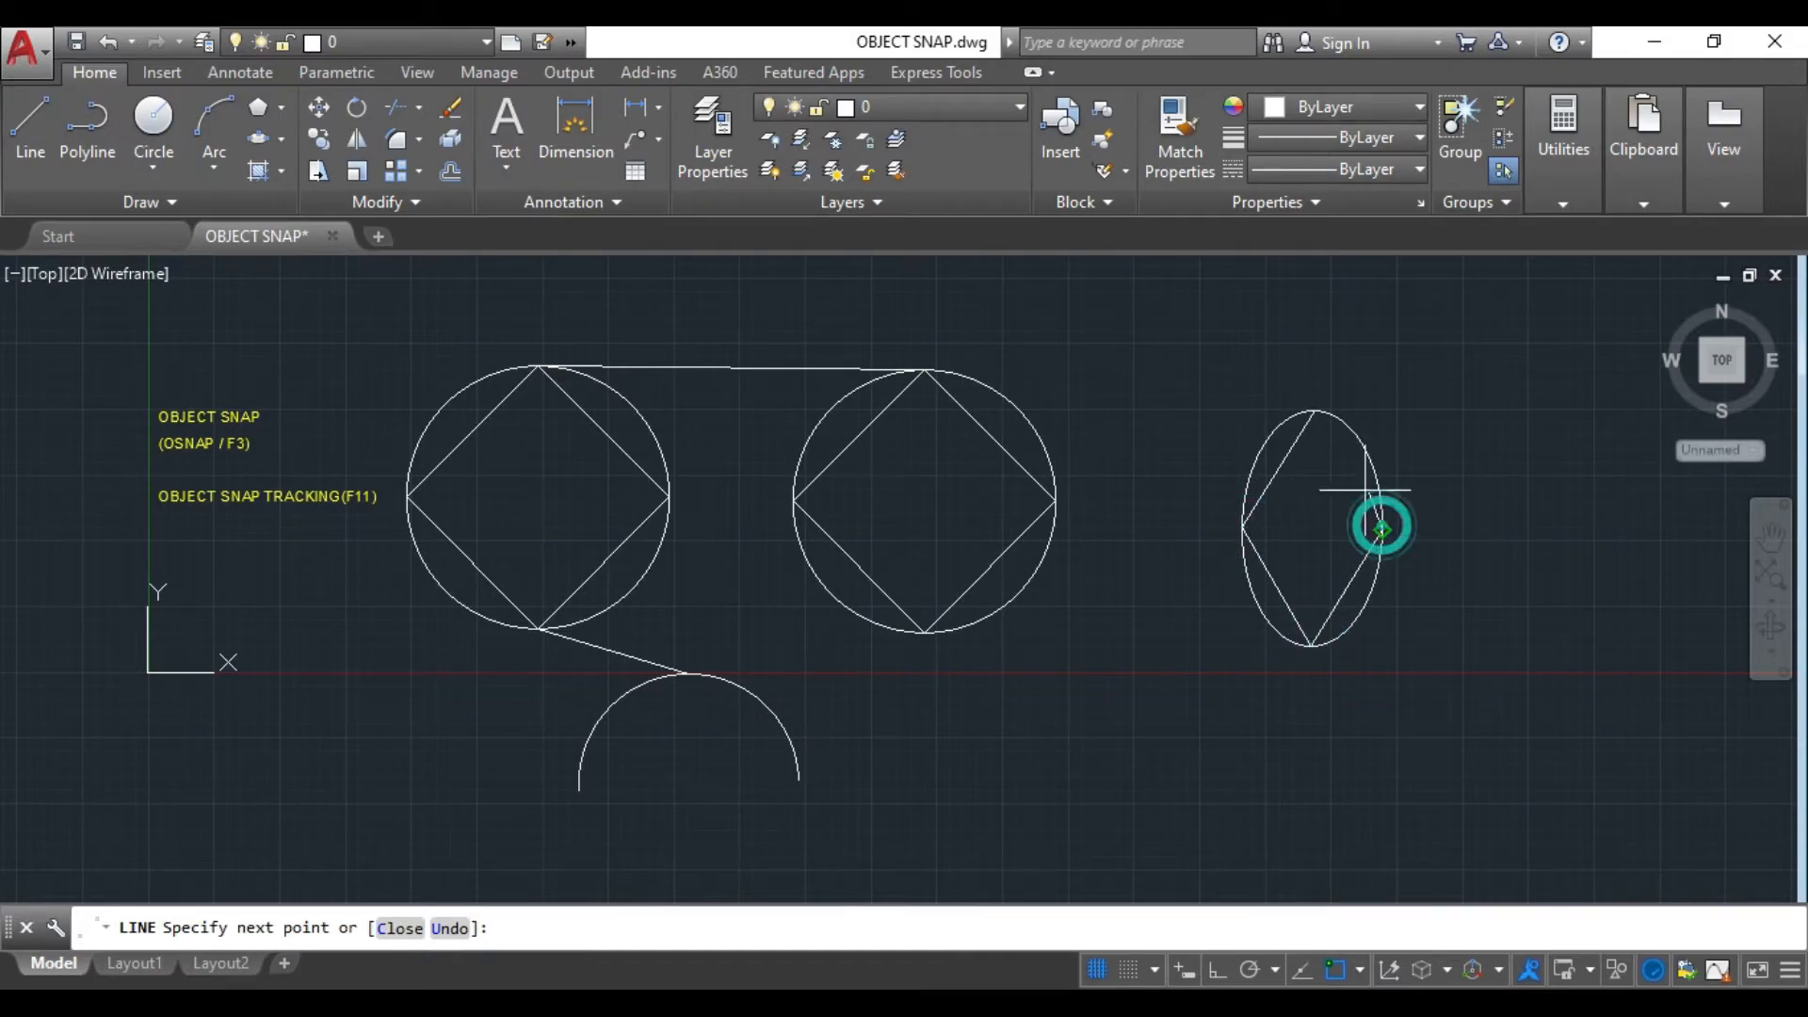
click(1314, 411)
key(Return)
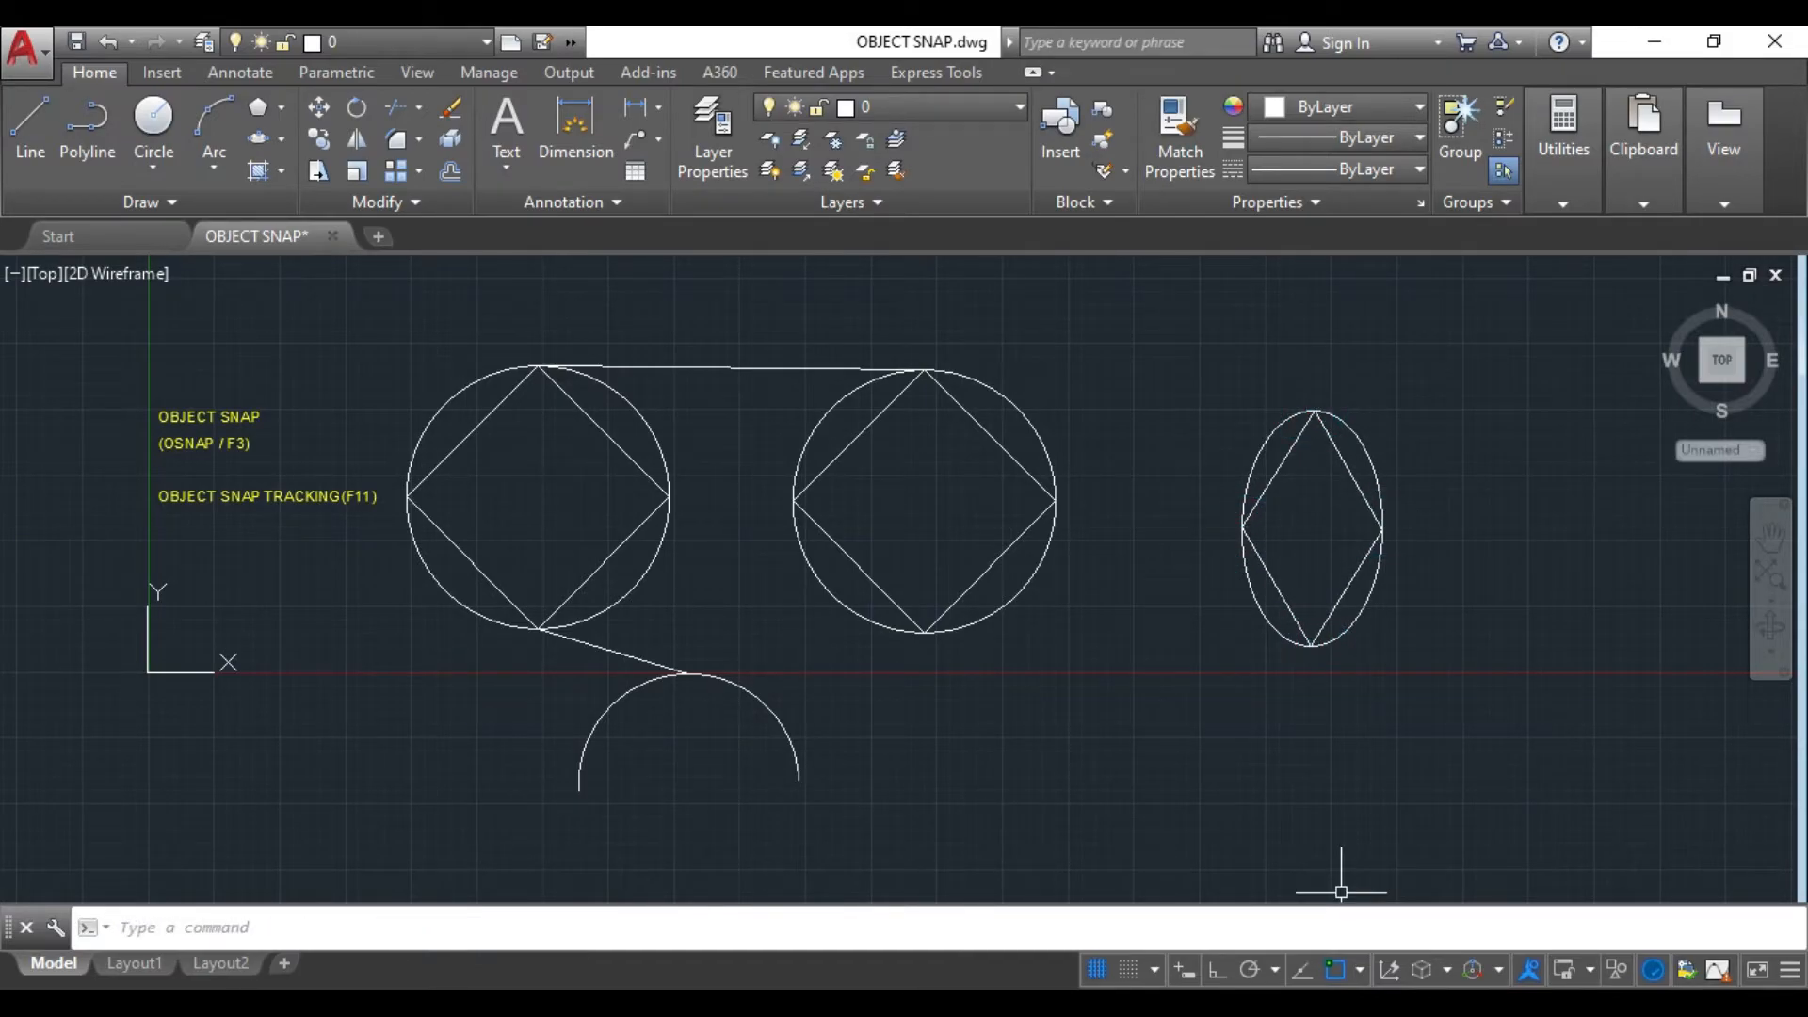
- Replace the Quadrant object snap with Intersection in the running object snap modes
click(1360, 973)
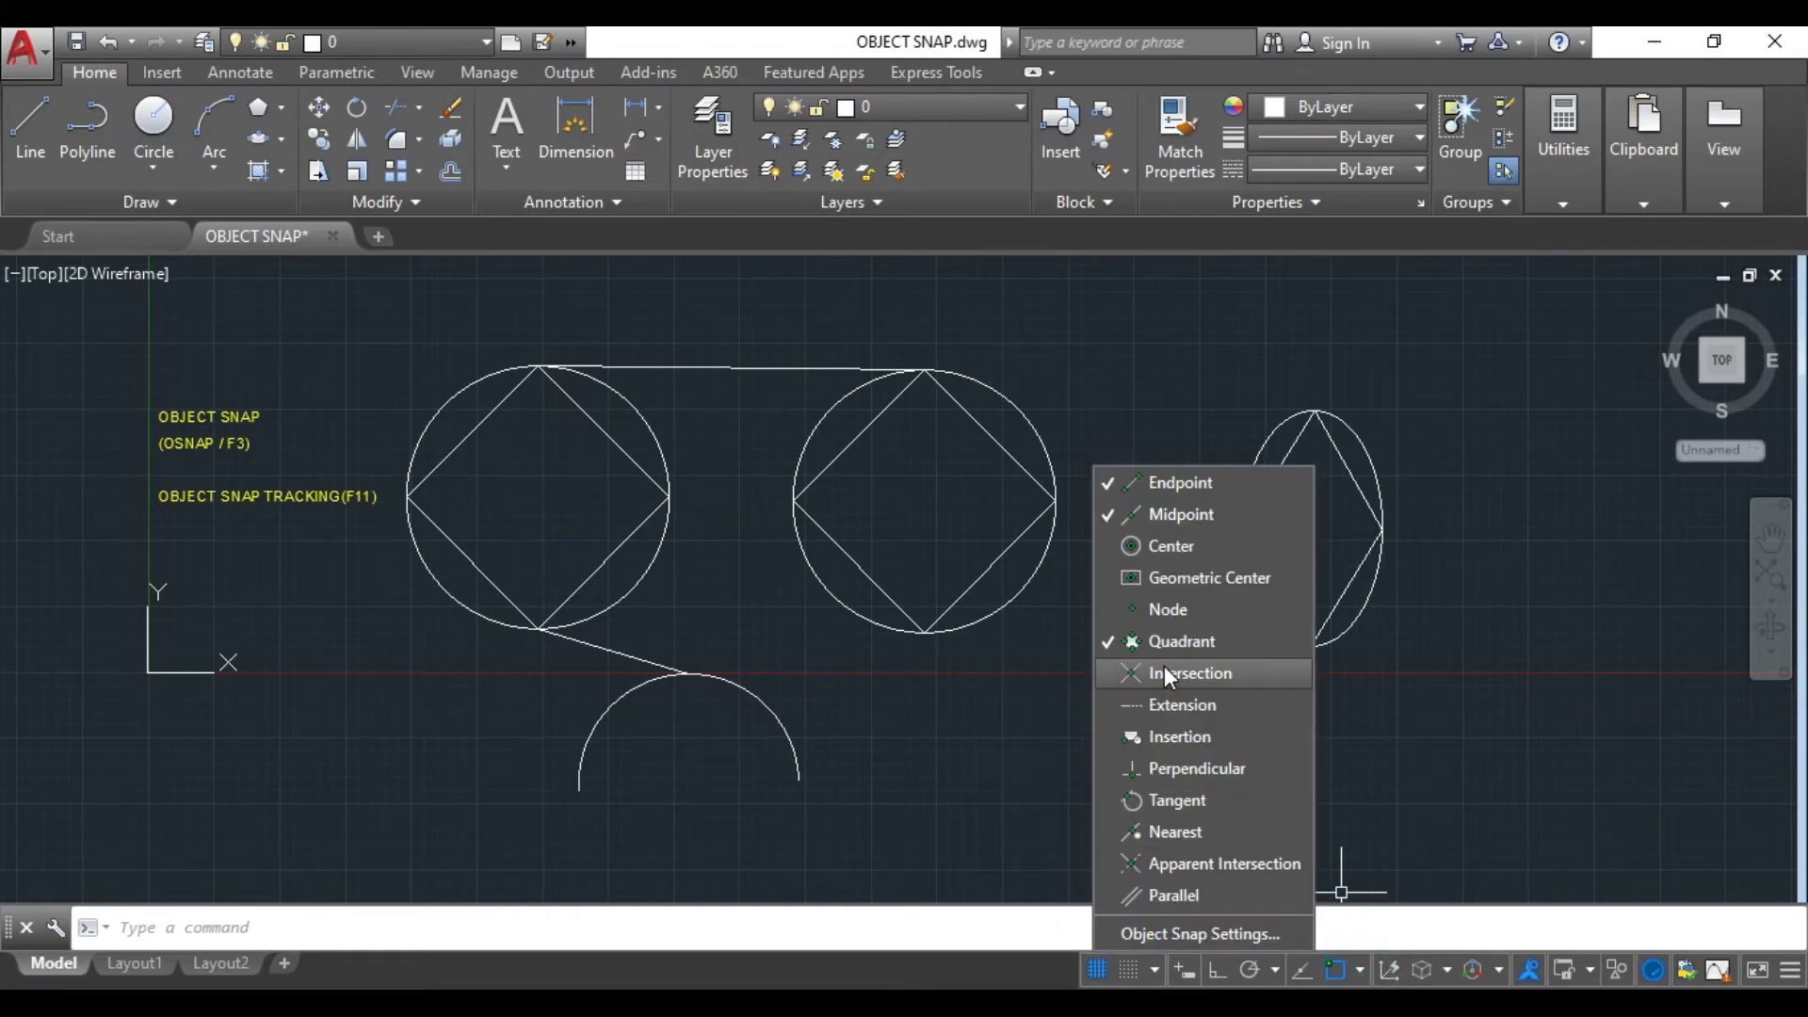
click(1109, 646)
click(1107, 673)
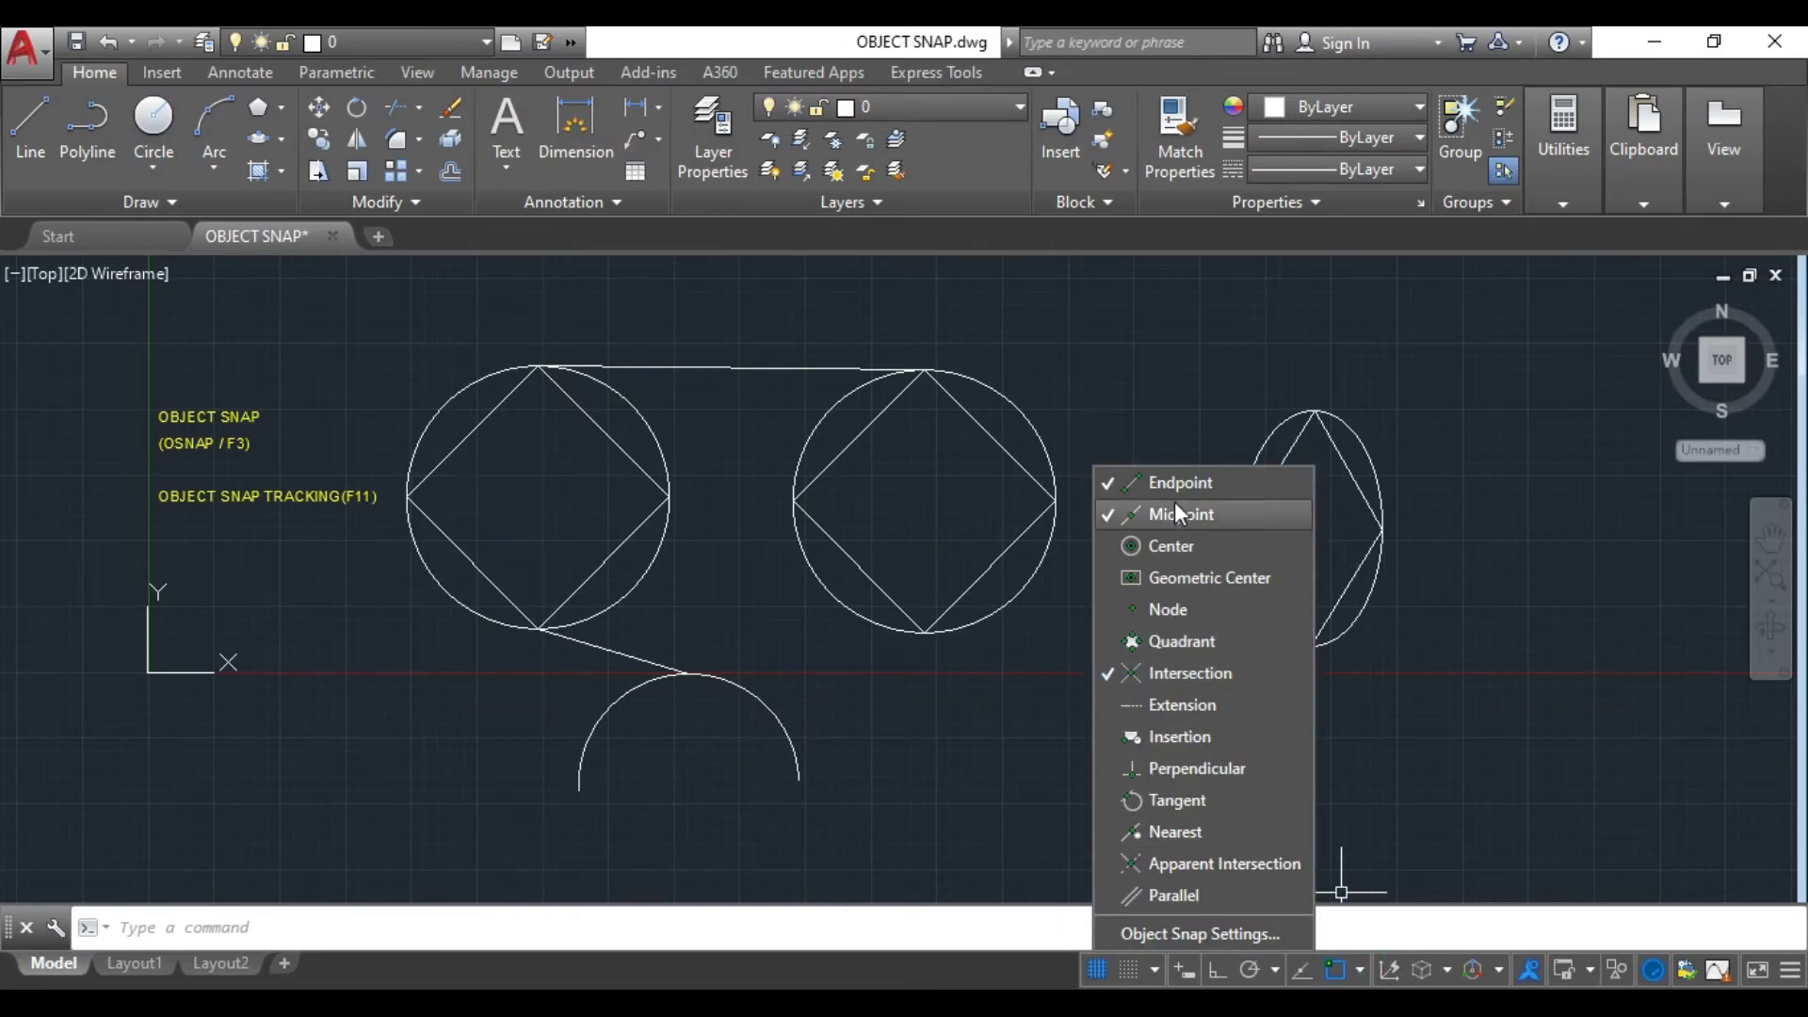
click(1159, 399)
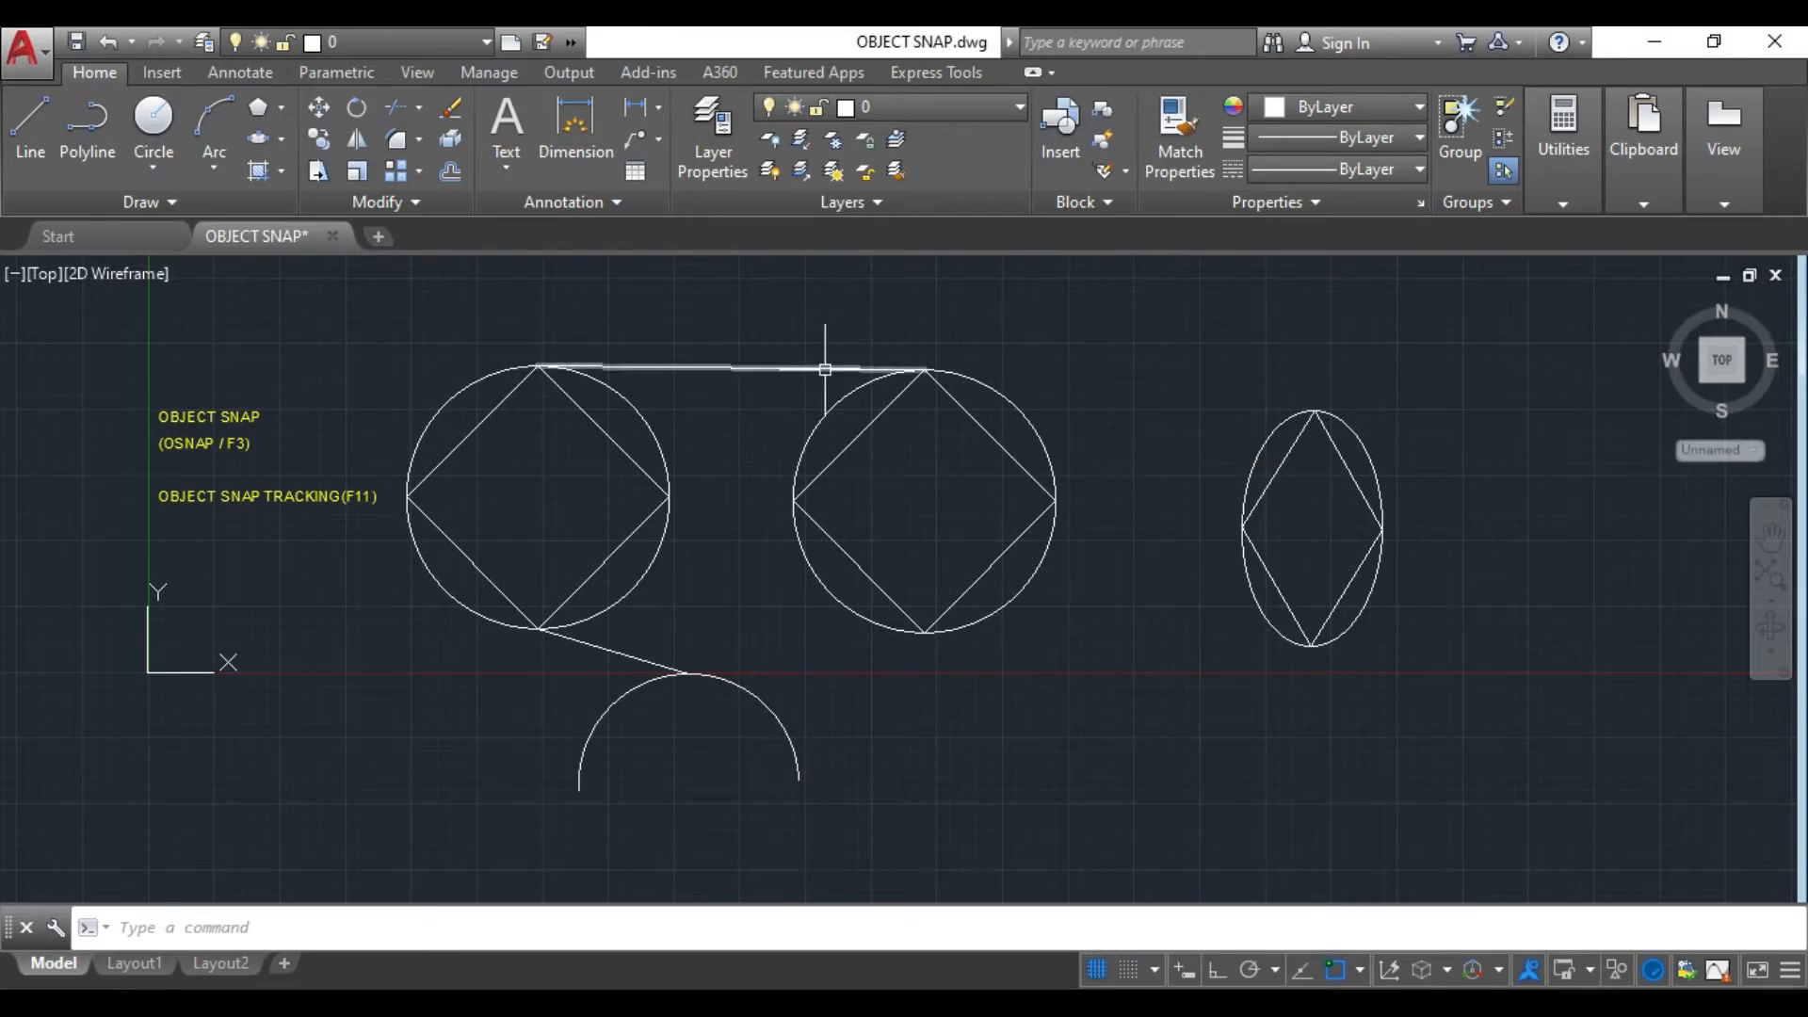
- Turn off the Midpoint and Endpoint object snaps, leaving only Intersection enabled
click(38, 142)
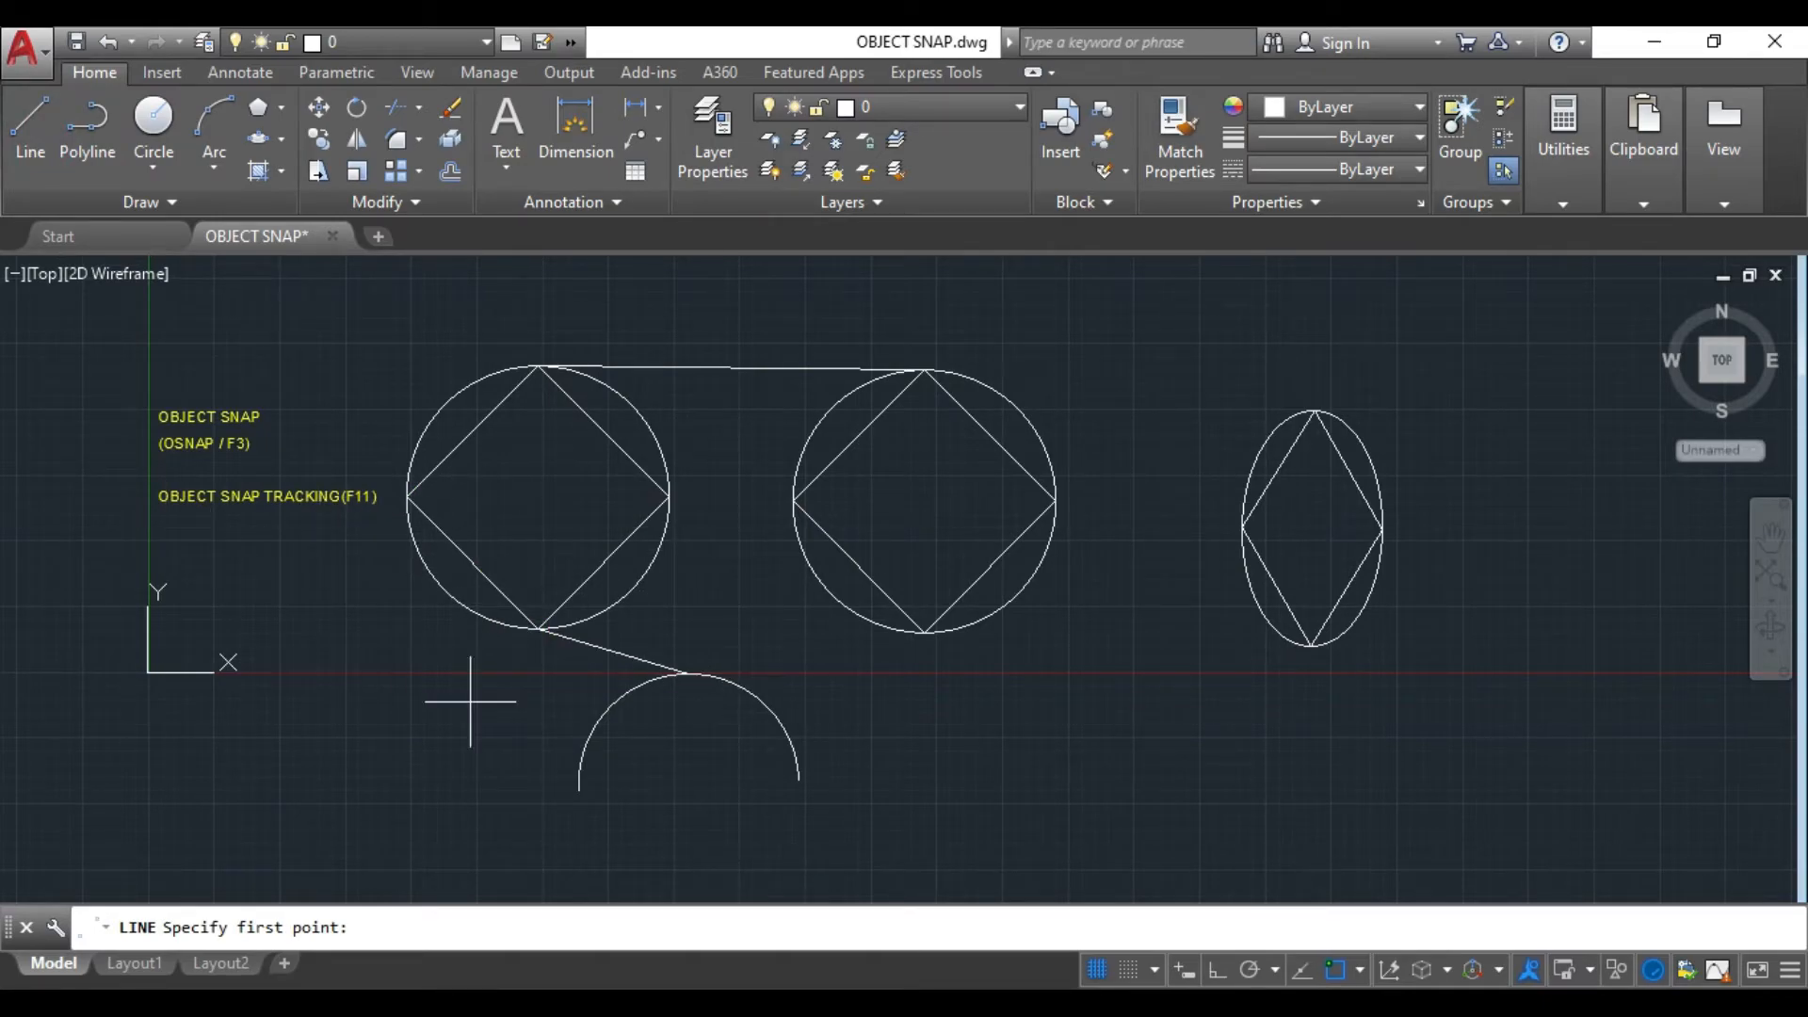
click(1274, 970)
click(1273, 970)
click(1358, 973)
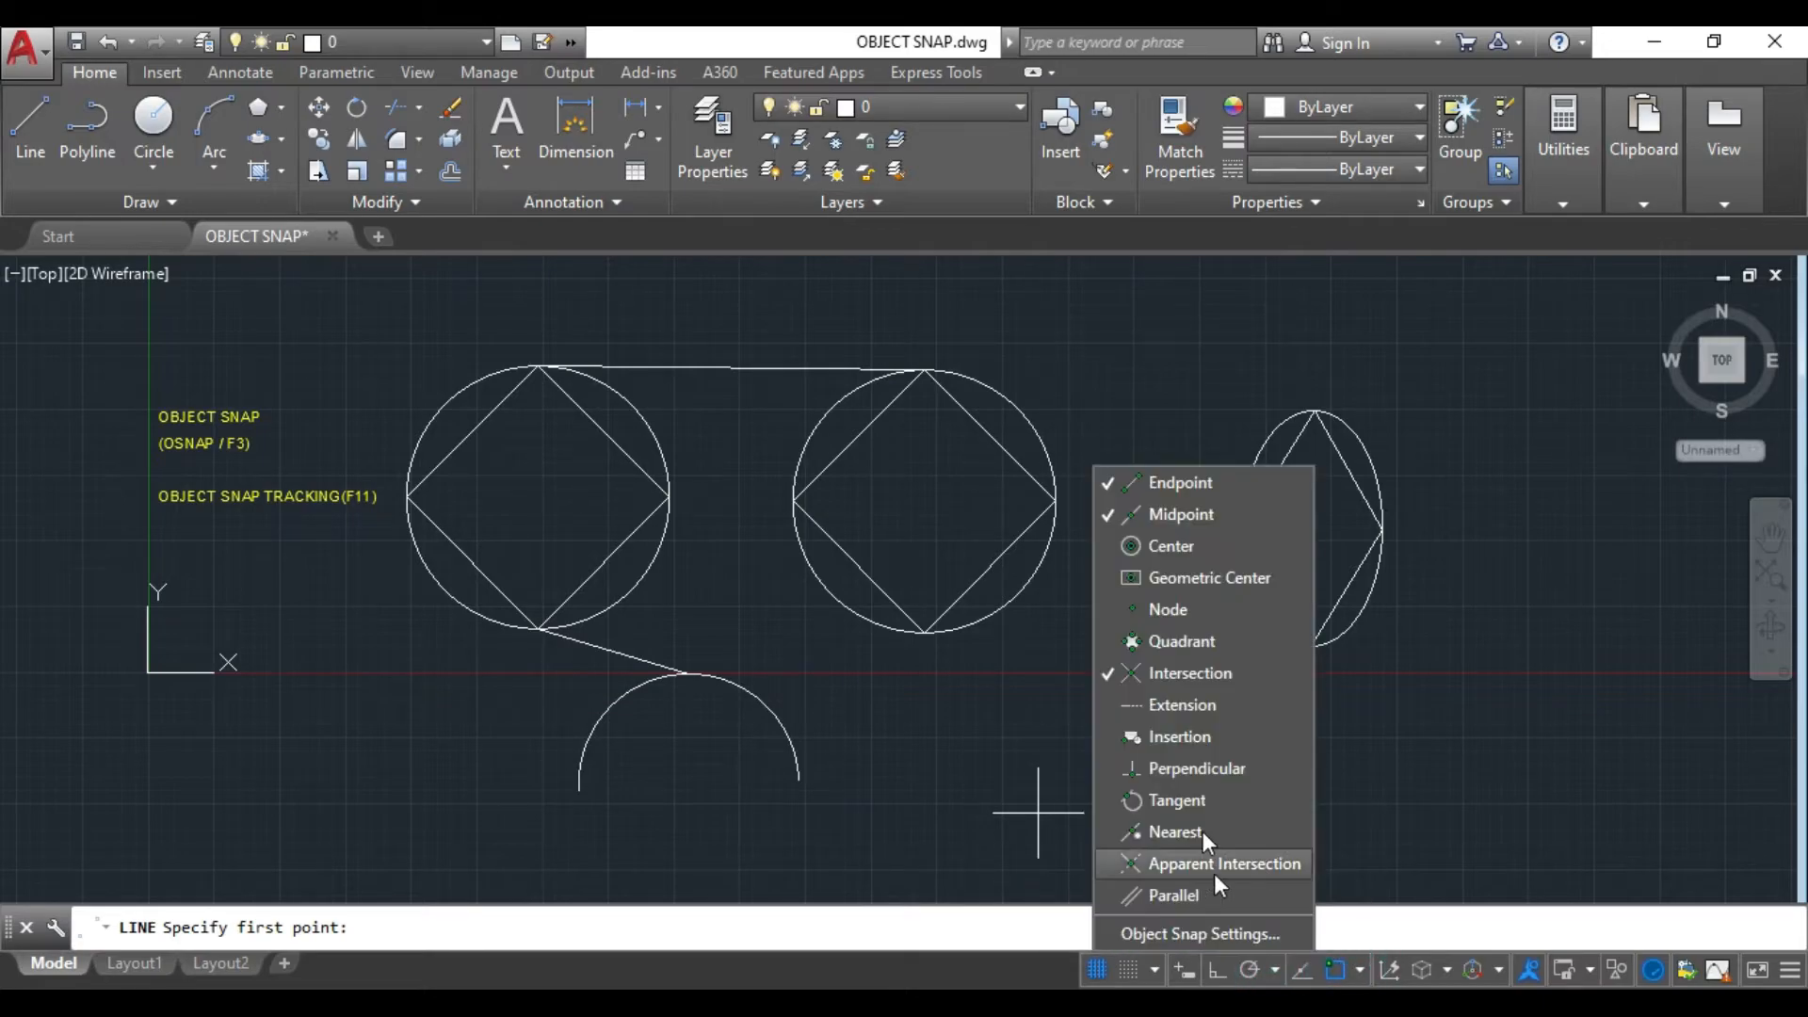
click(1108, 517)
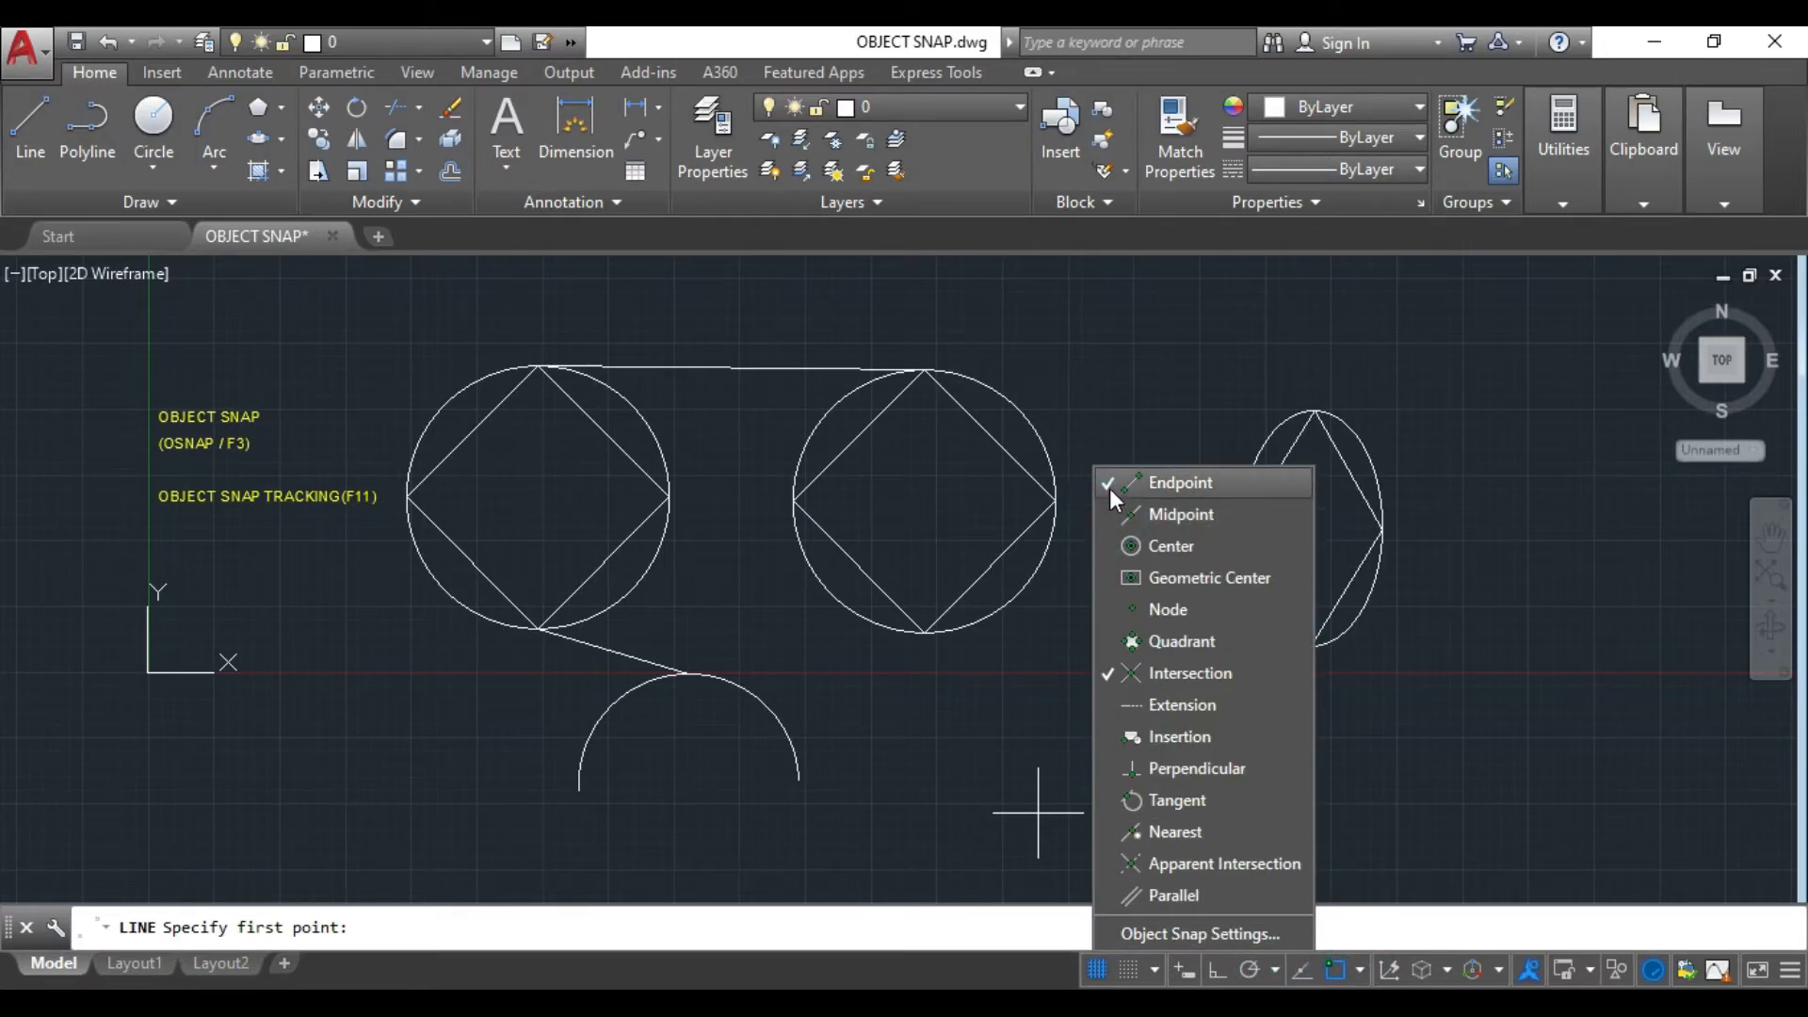
click(1109, 485)
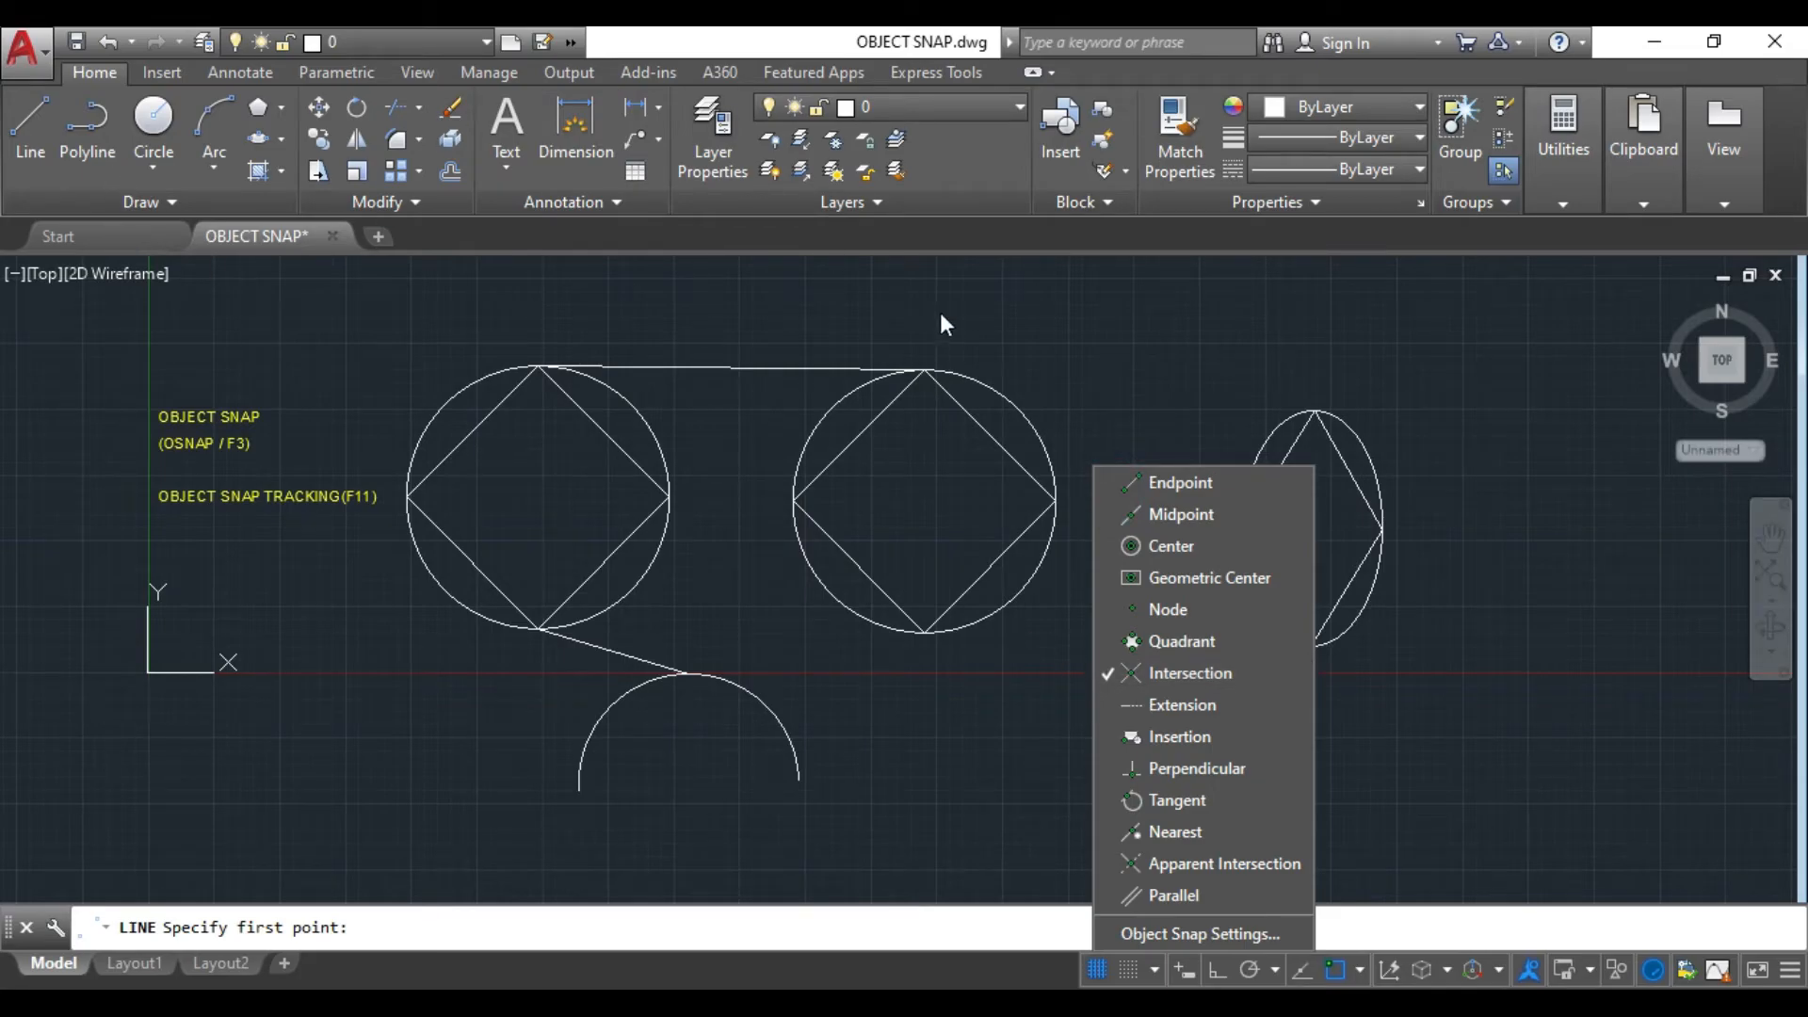
key(Escape)
- Draw connected lines across the left circle's diamond, down to the arc's top, up to the right circle, and across its diamond
click(36, 115)
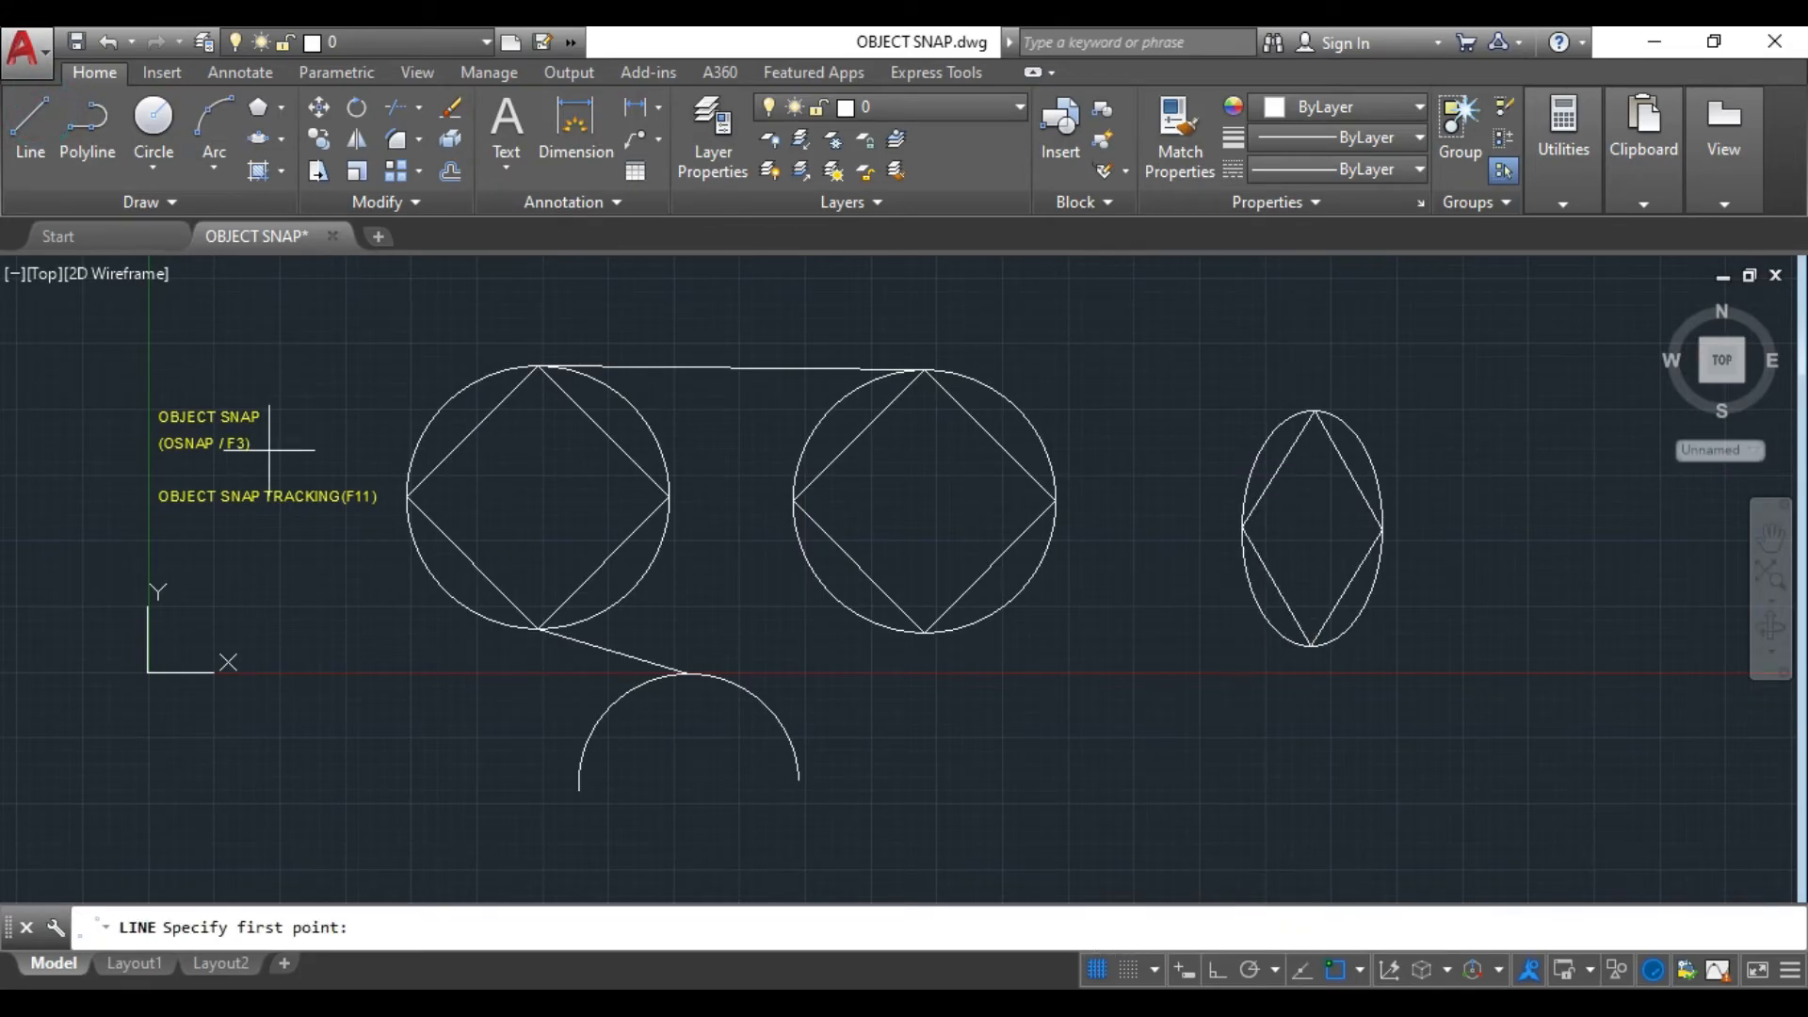
click(406, 496)
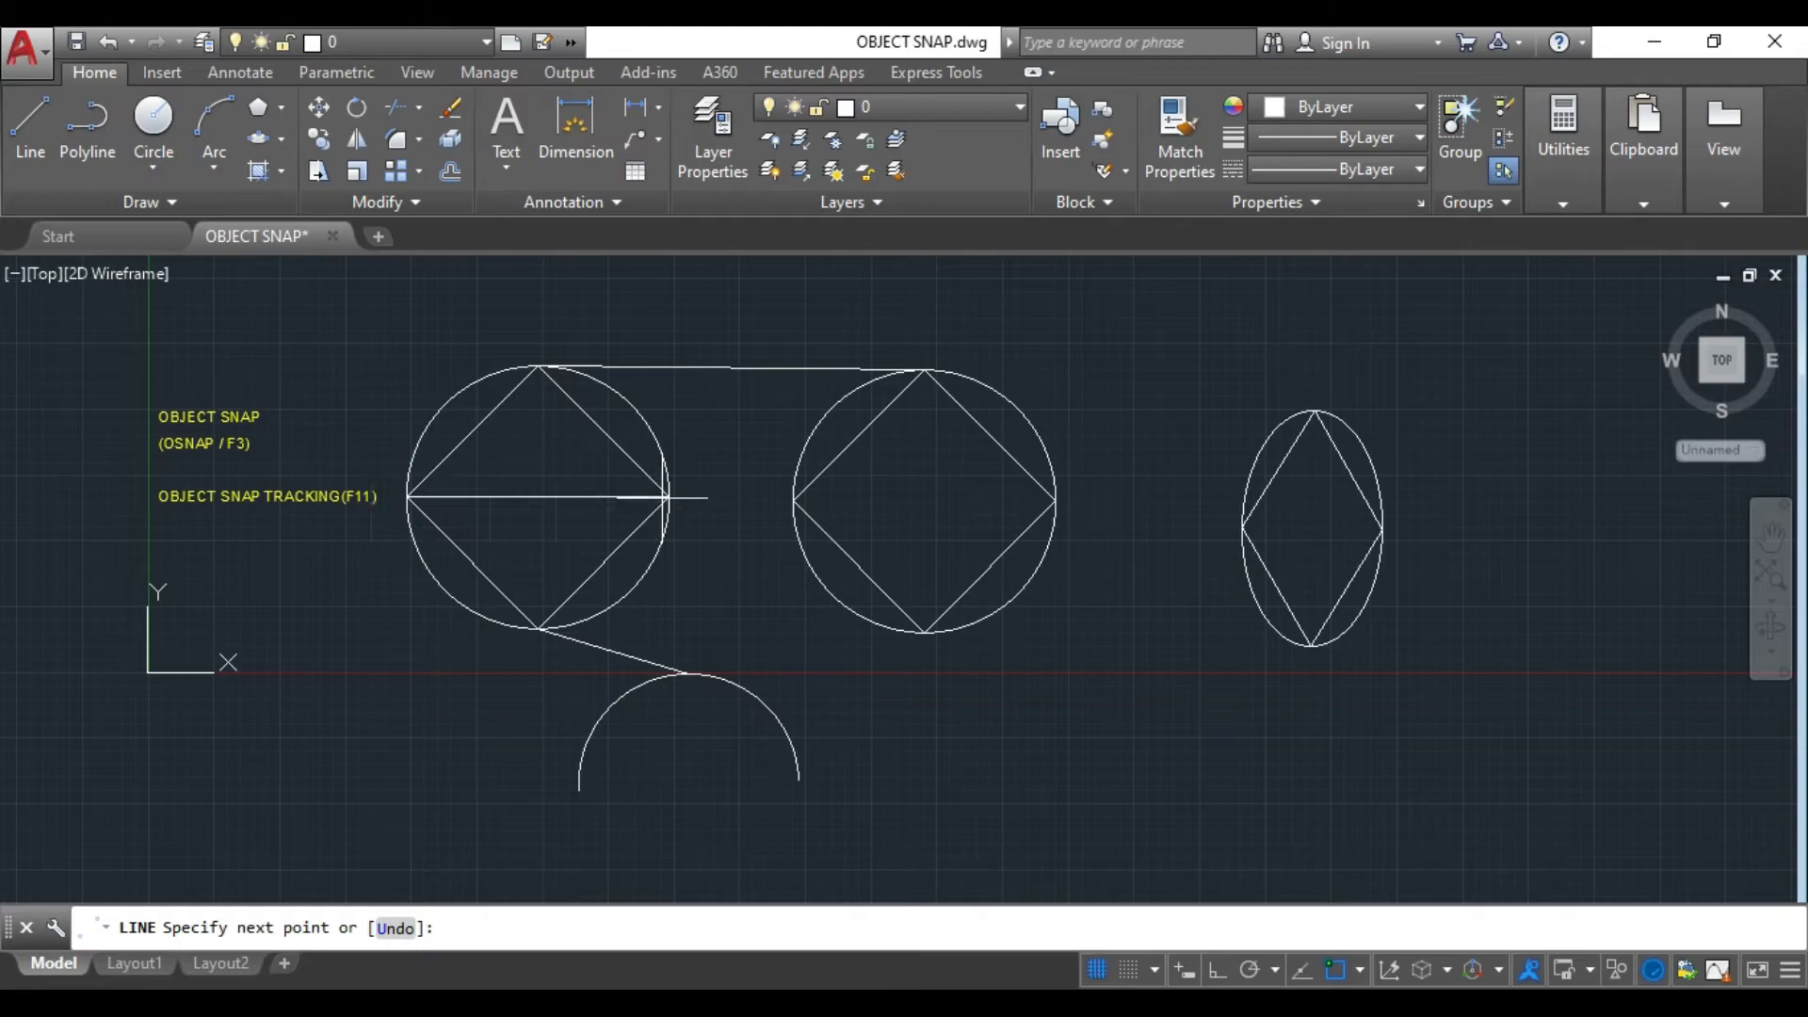
click(668, 496)
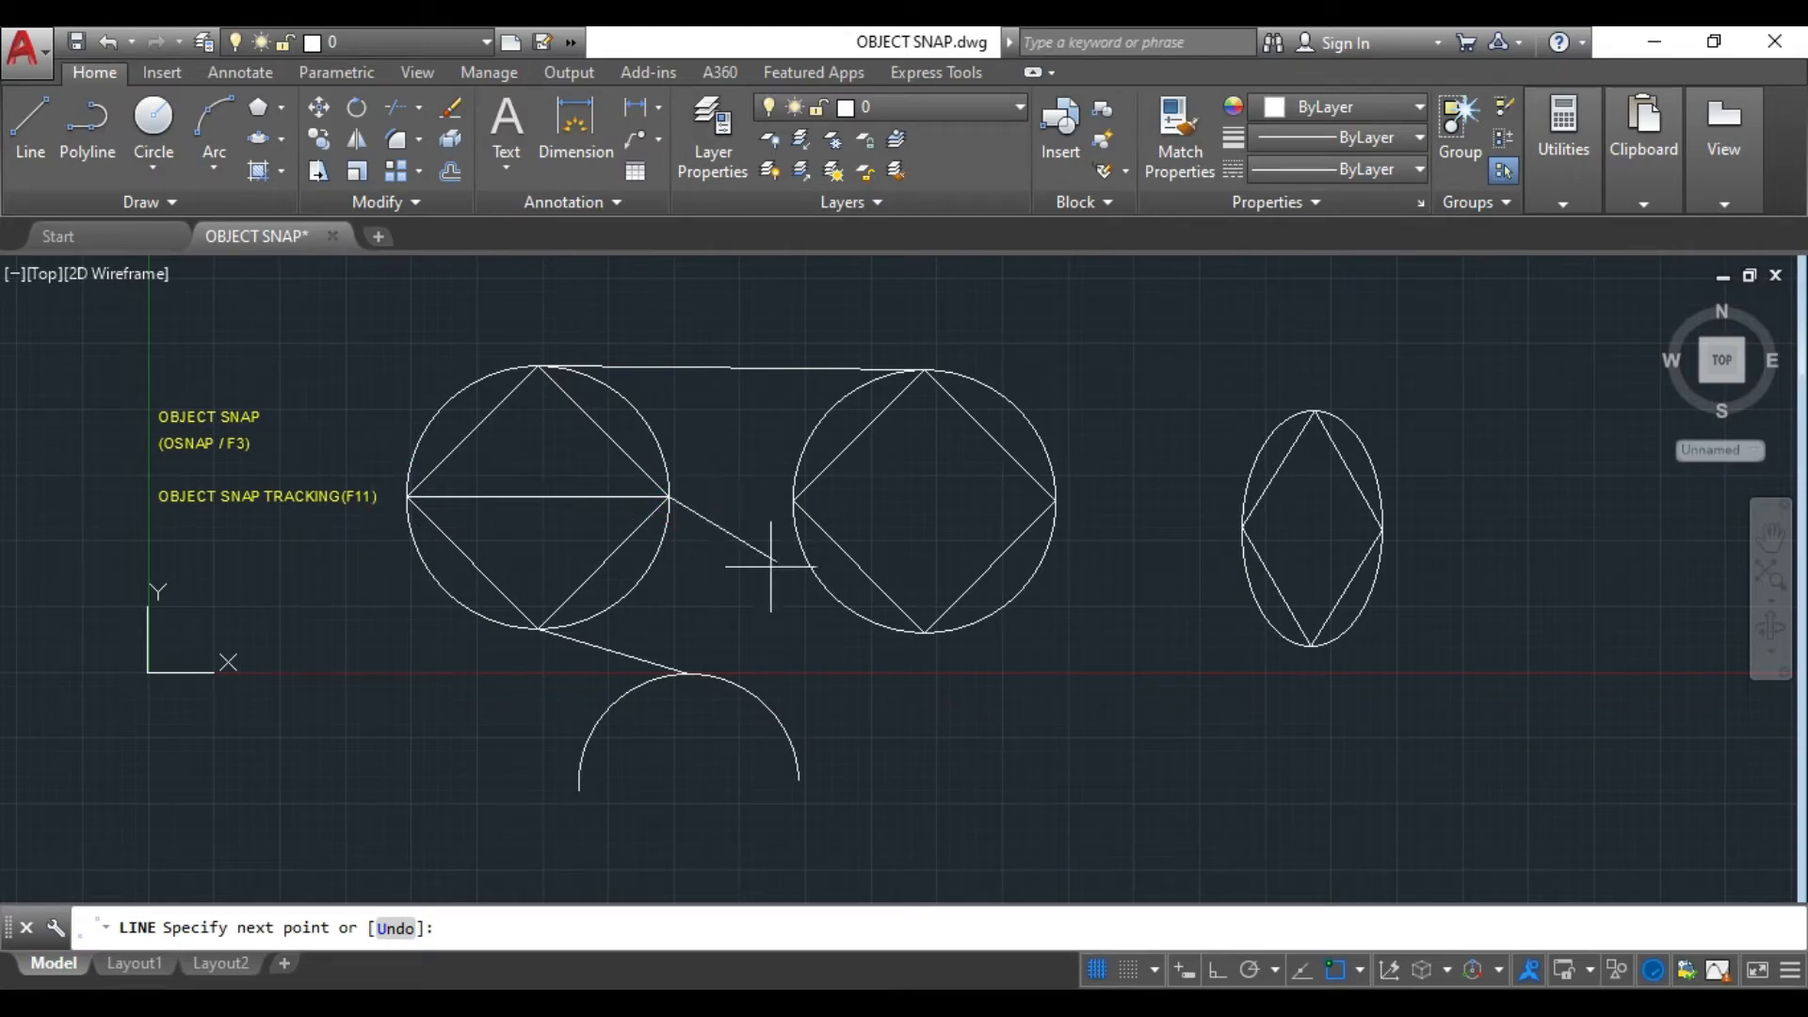
click(689, 675)
click(794, 499)
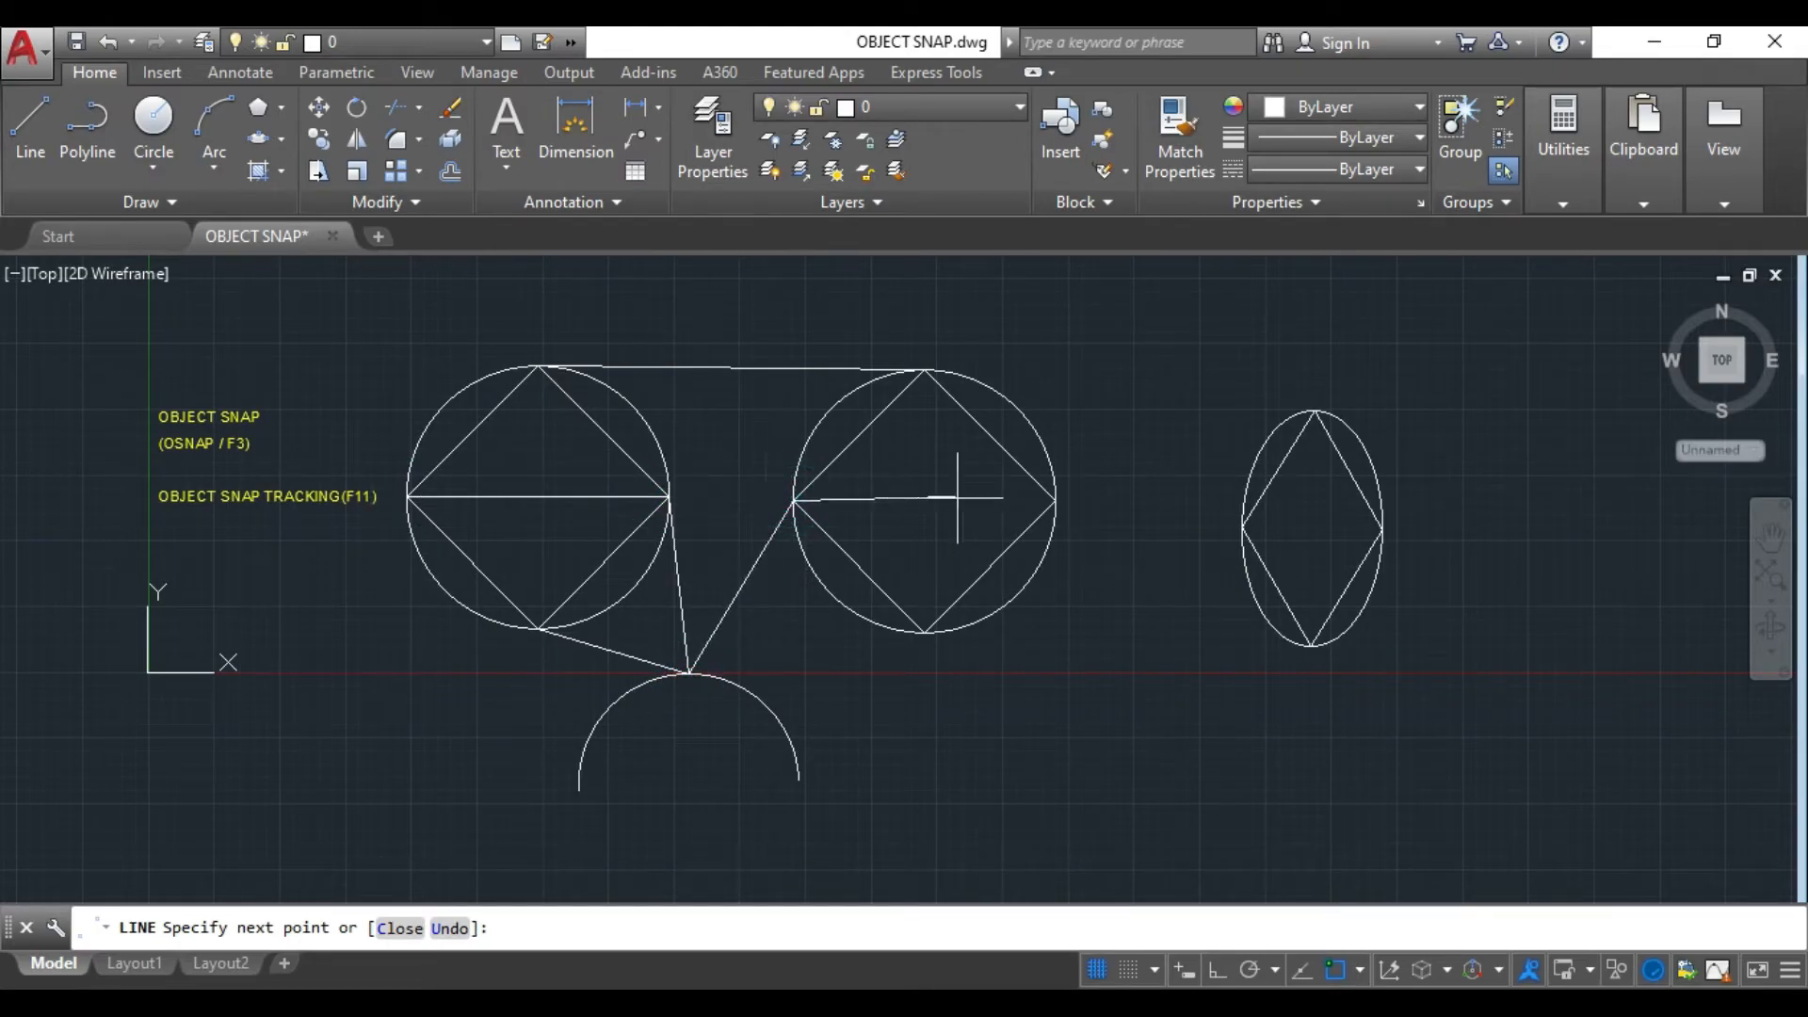
click(1056, 500)
key(Return)
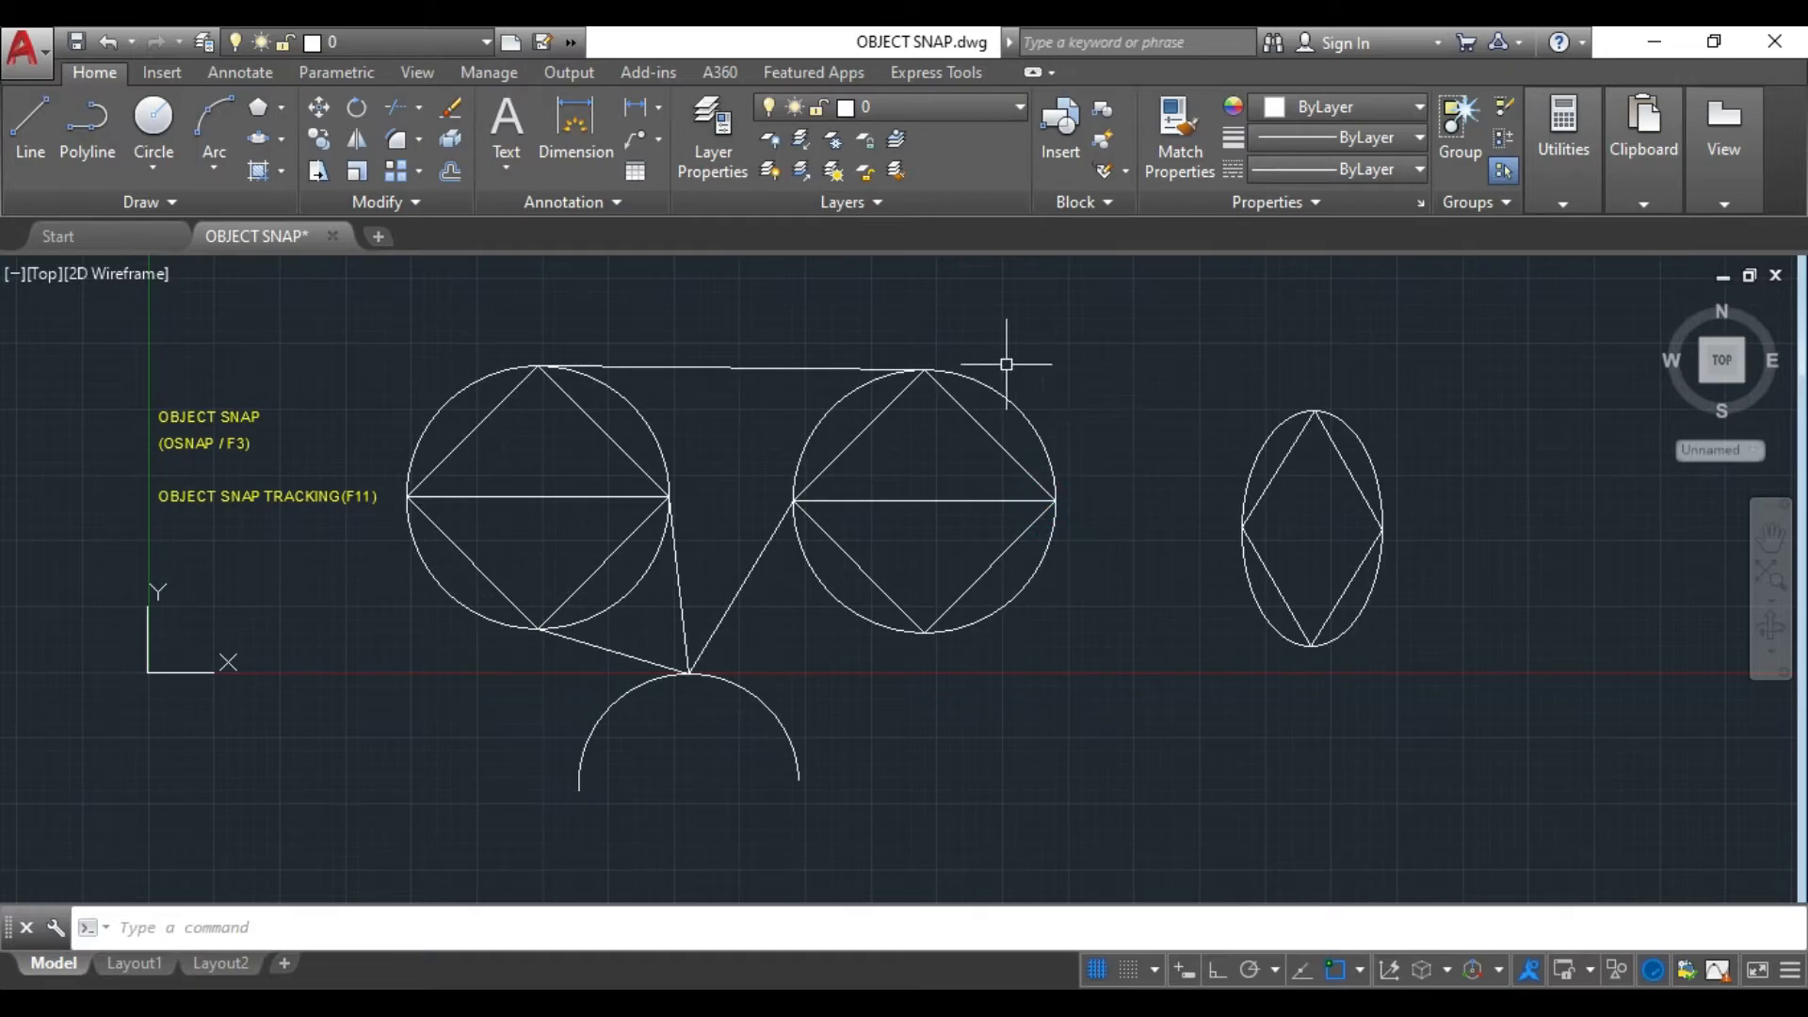
- Turn off the Intersection object snap and erase the circles, arc, ellipse and all connecting lines, keeping the yellow text
click(1360, 970)
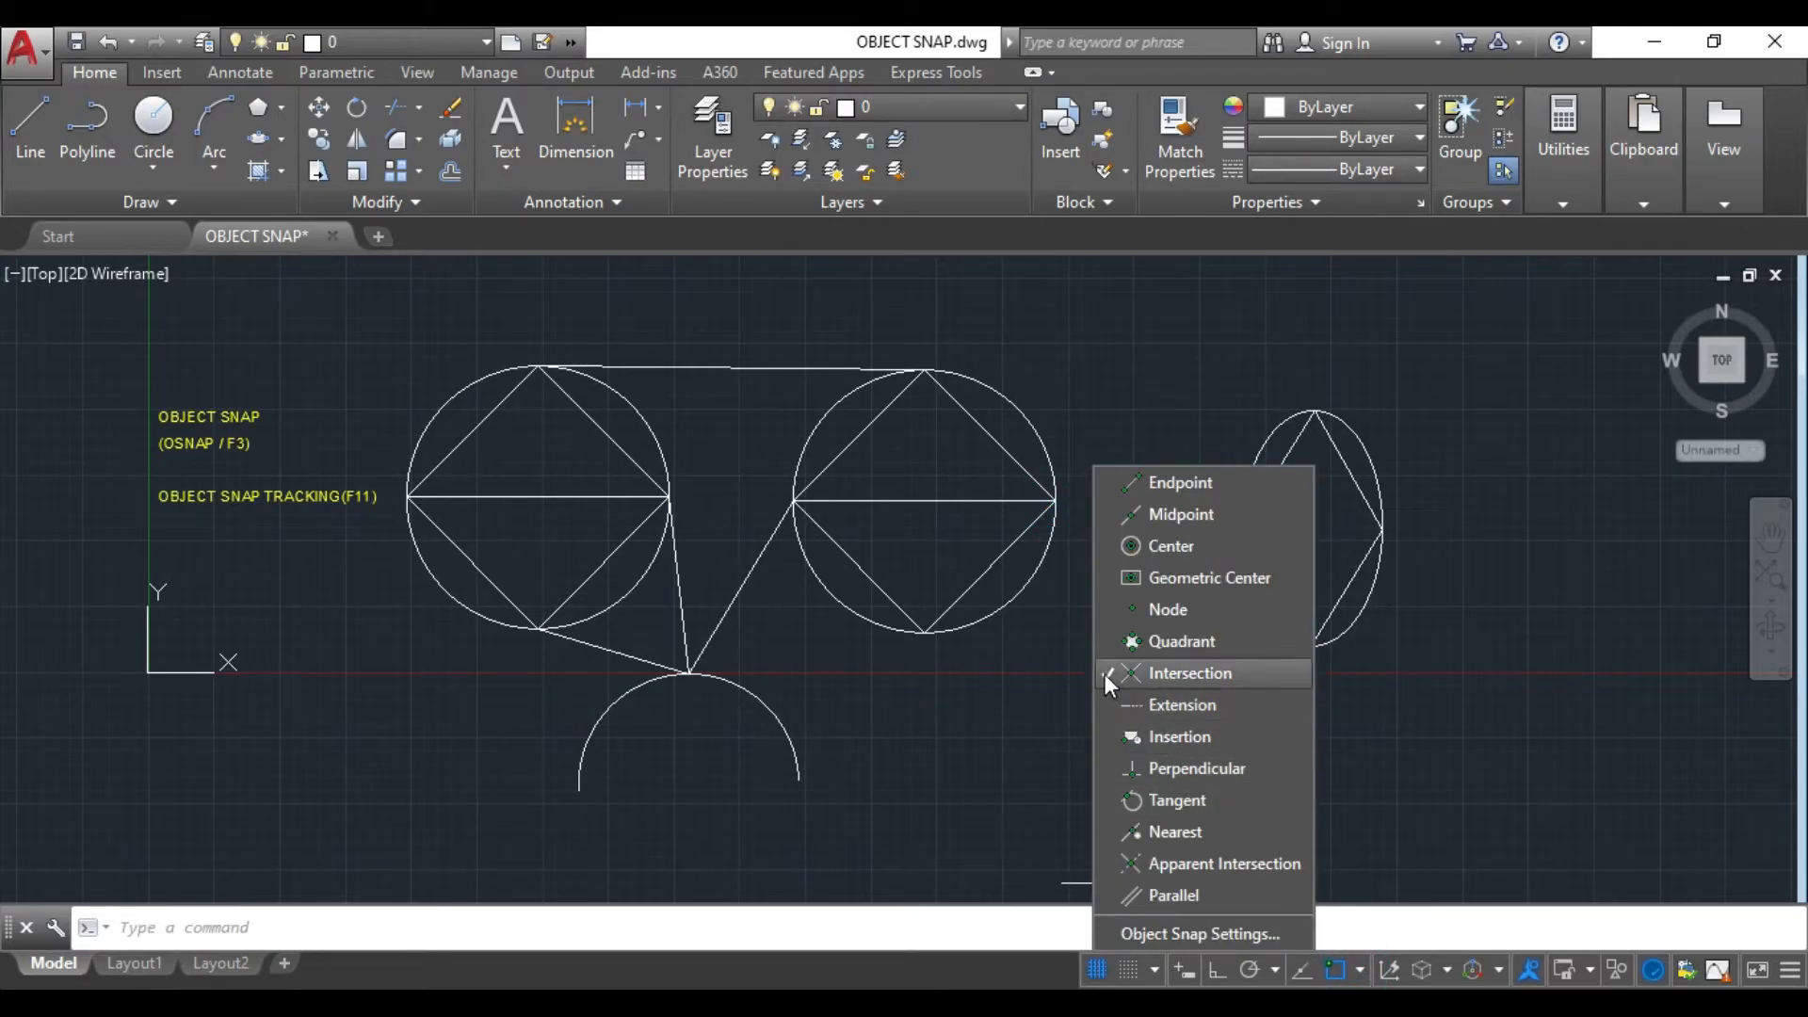
click(916, 676)
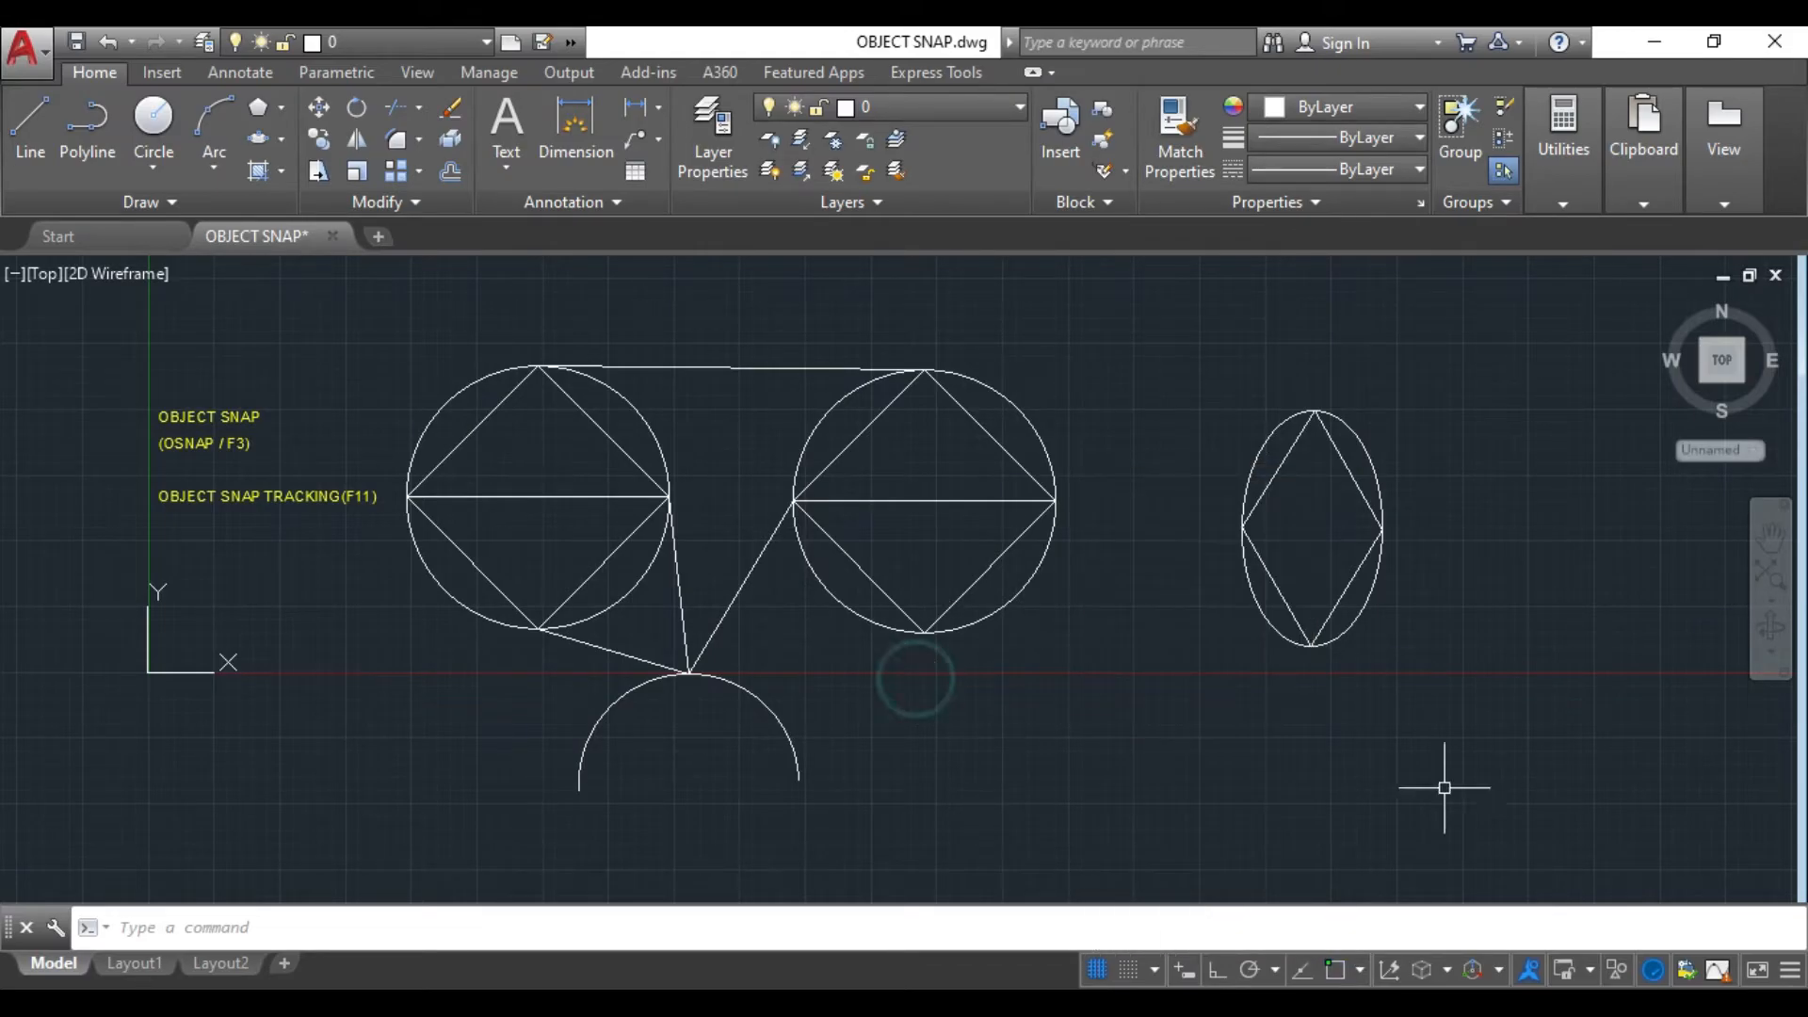
click(1407, 799)
click(434, 352)
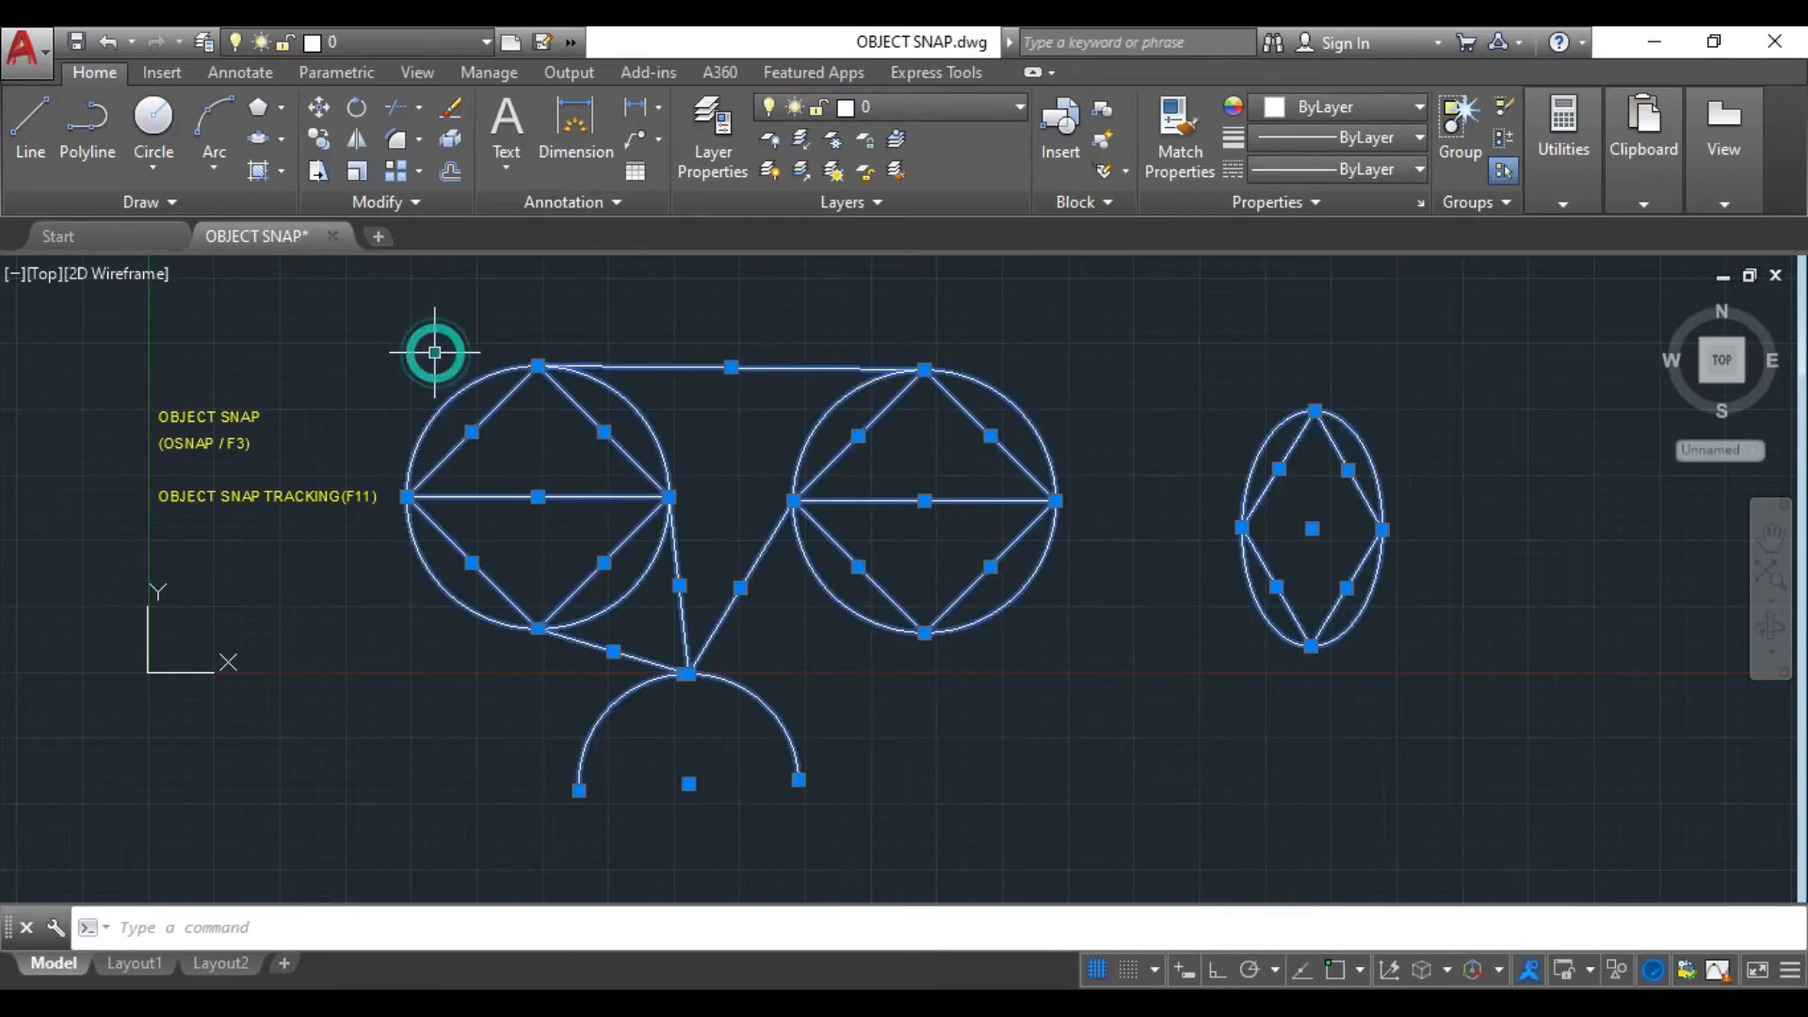
key(Delete)
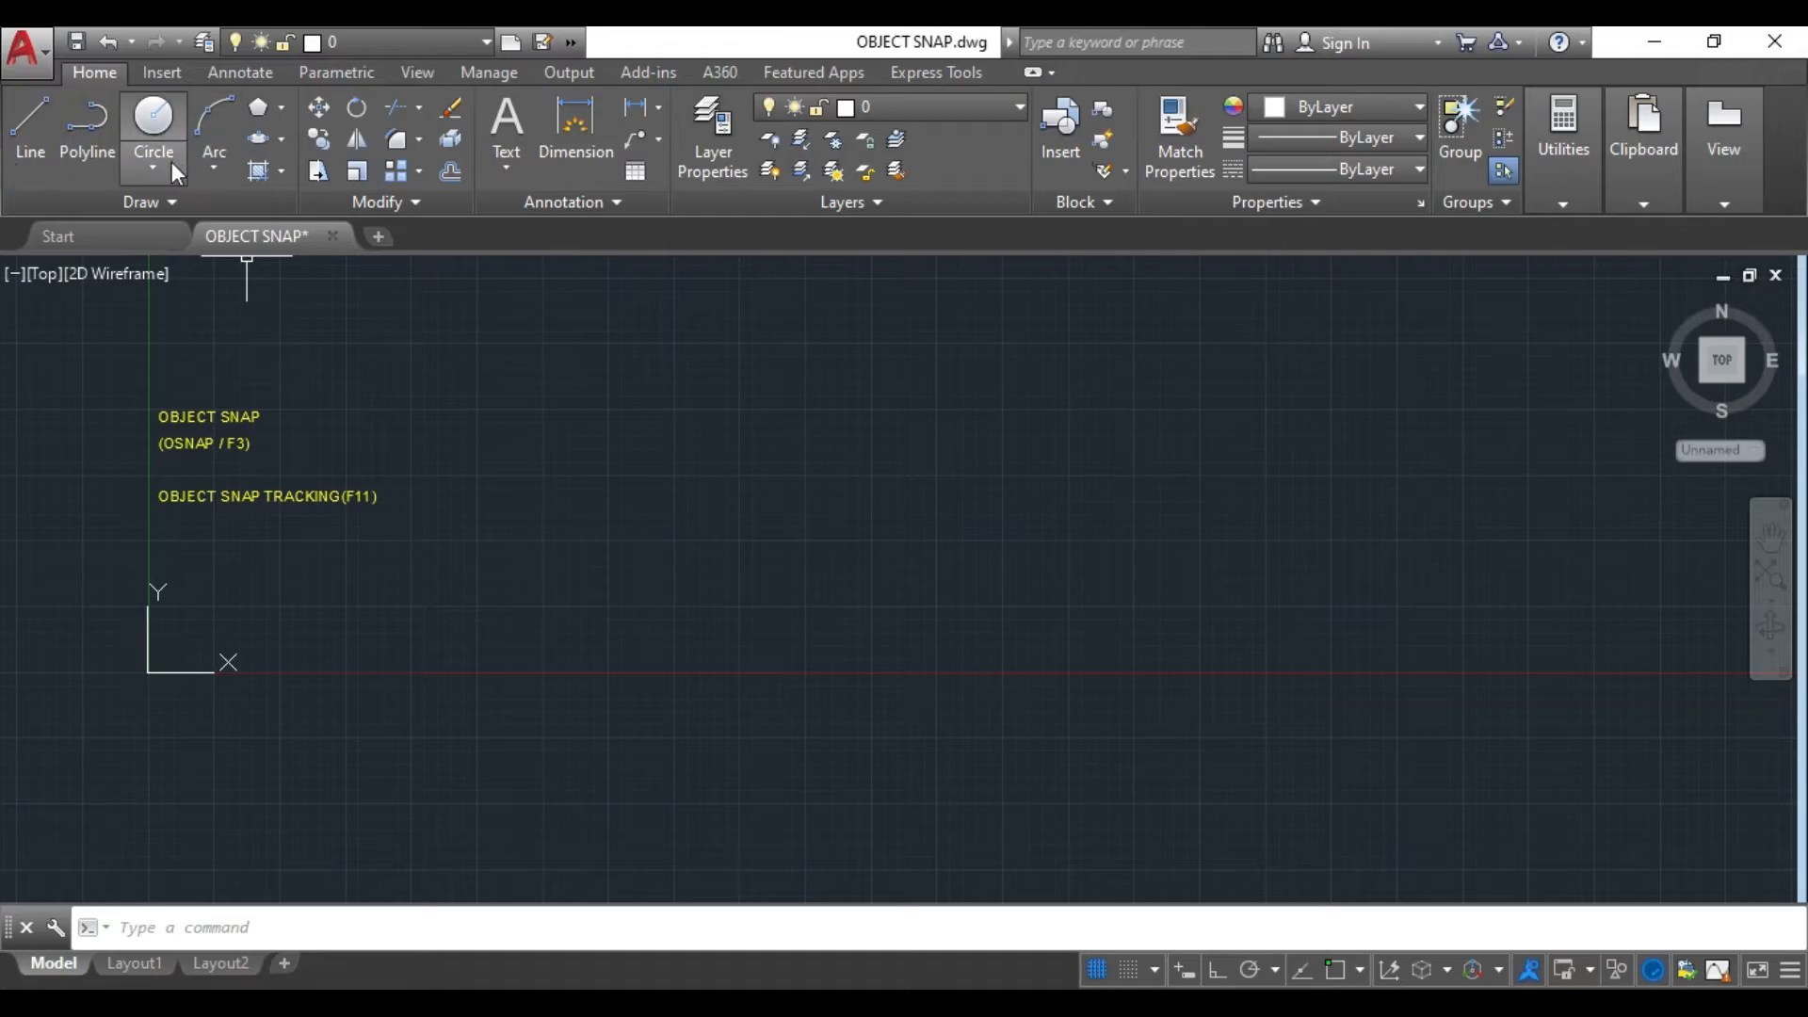
- Define a rectangle to the right of the yellow text using the Dimensions option, with length 5 and width 5
click(282, 109)
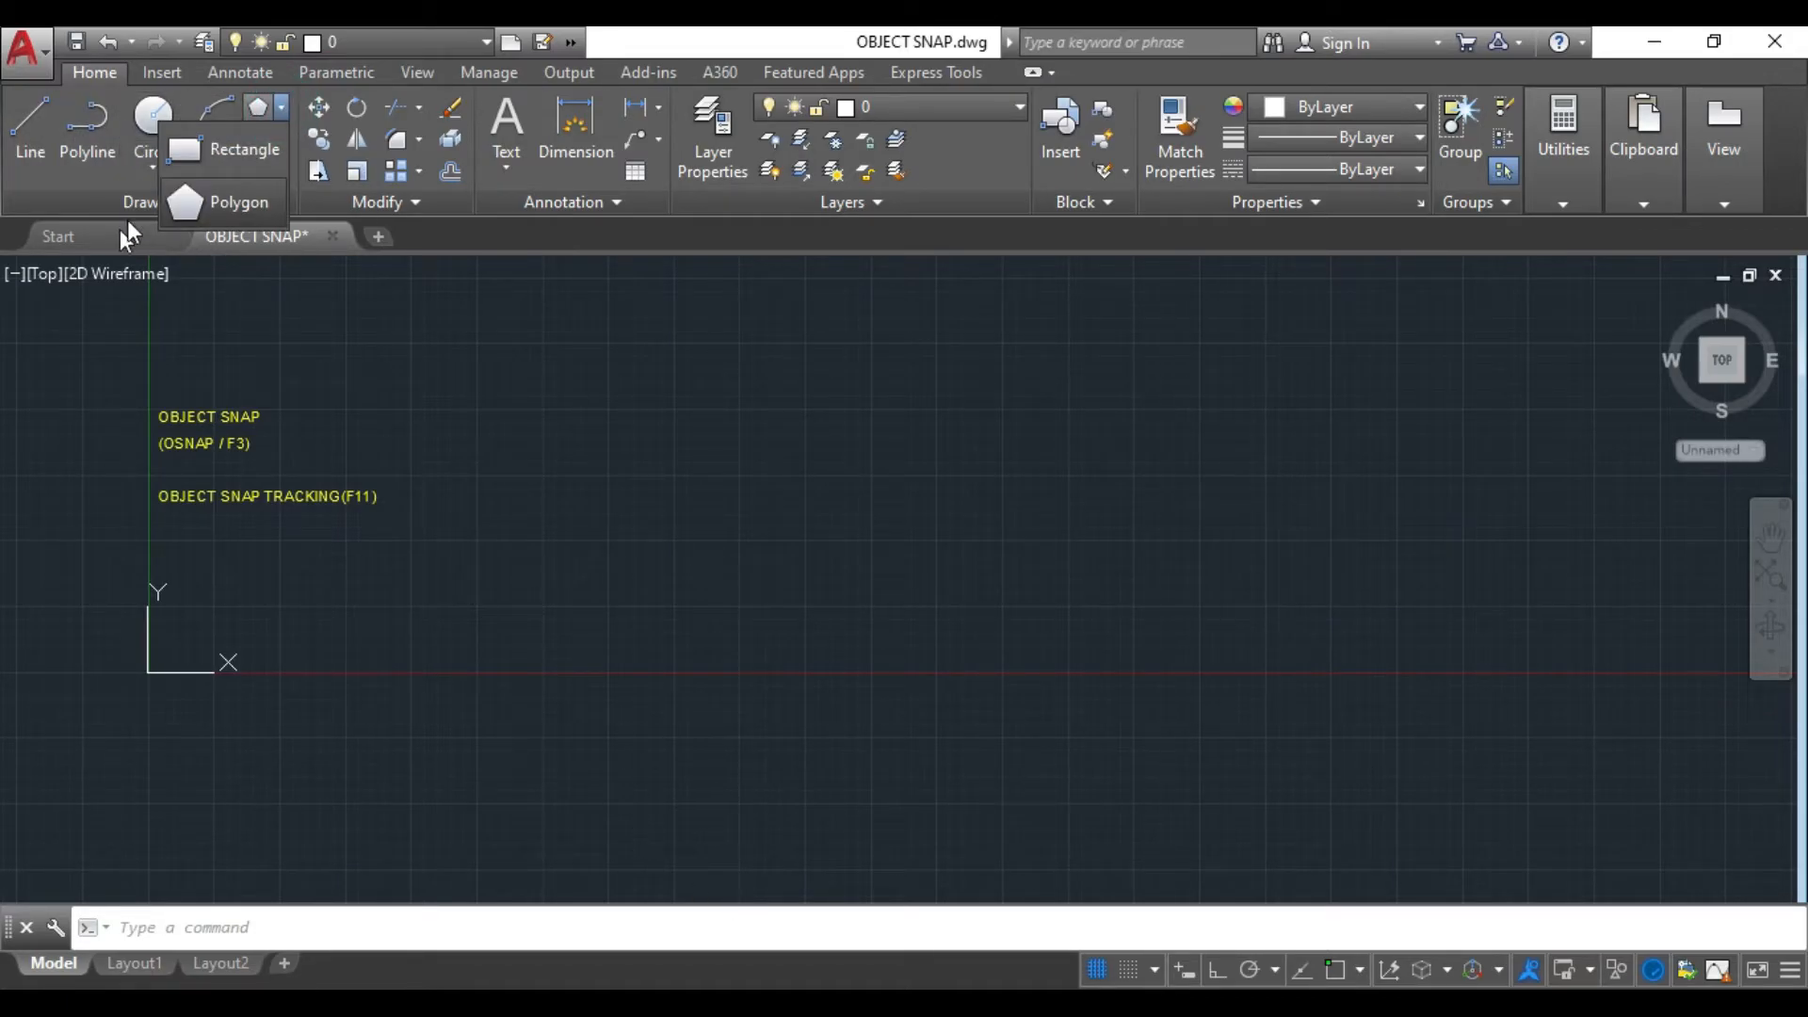
click(285, 102)
click(282, 101)
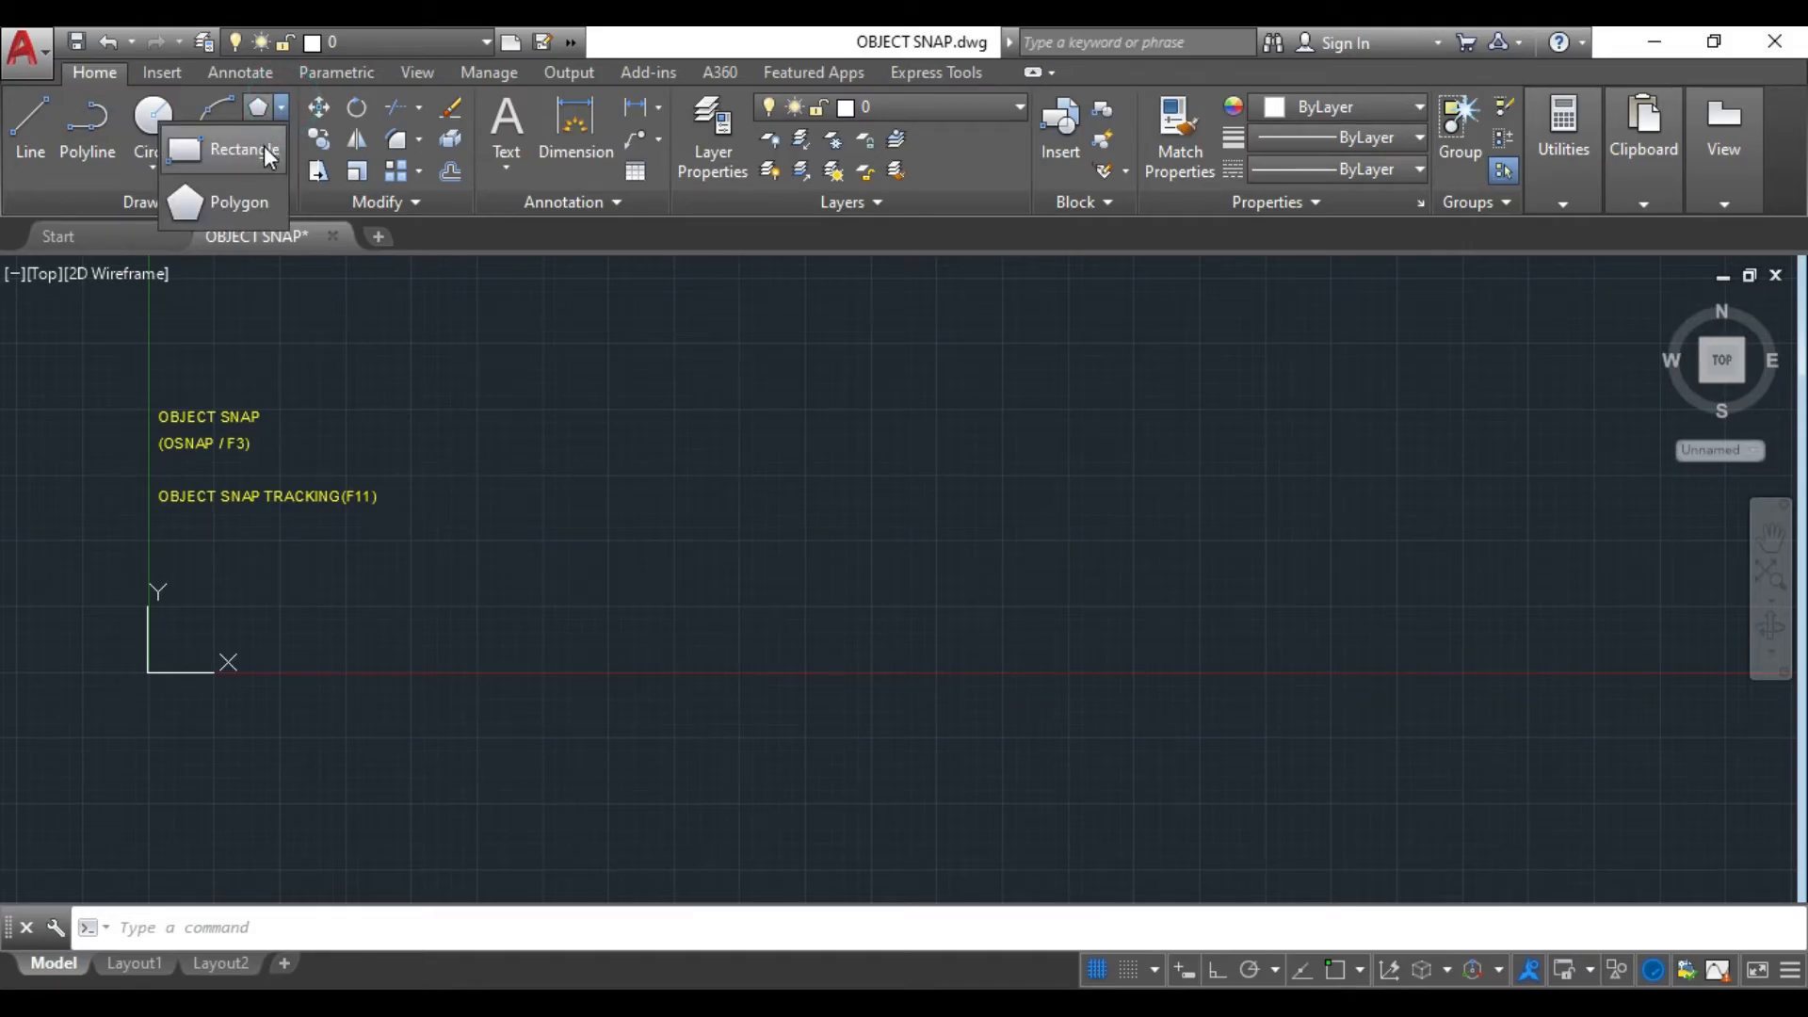
click(266, 153)
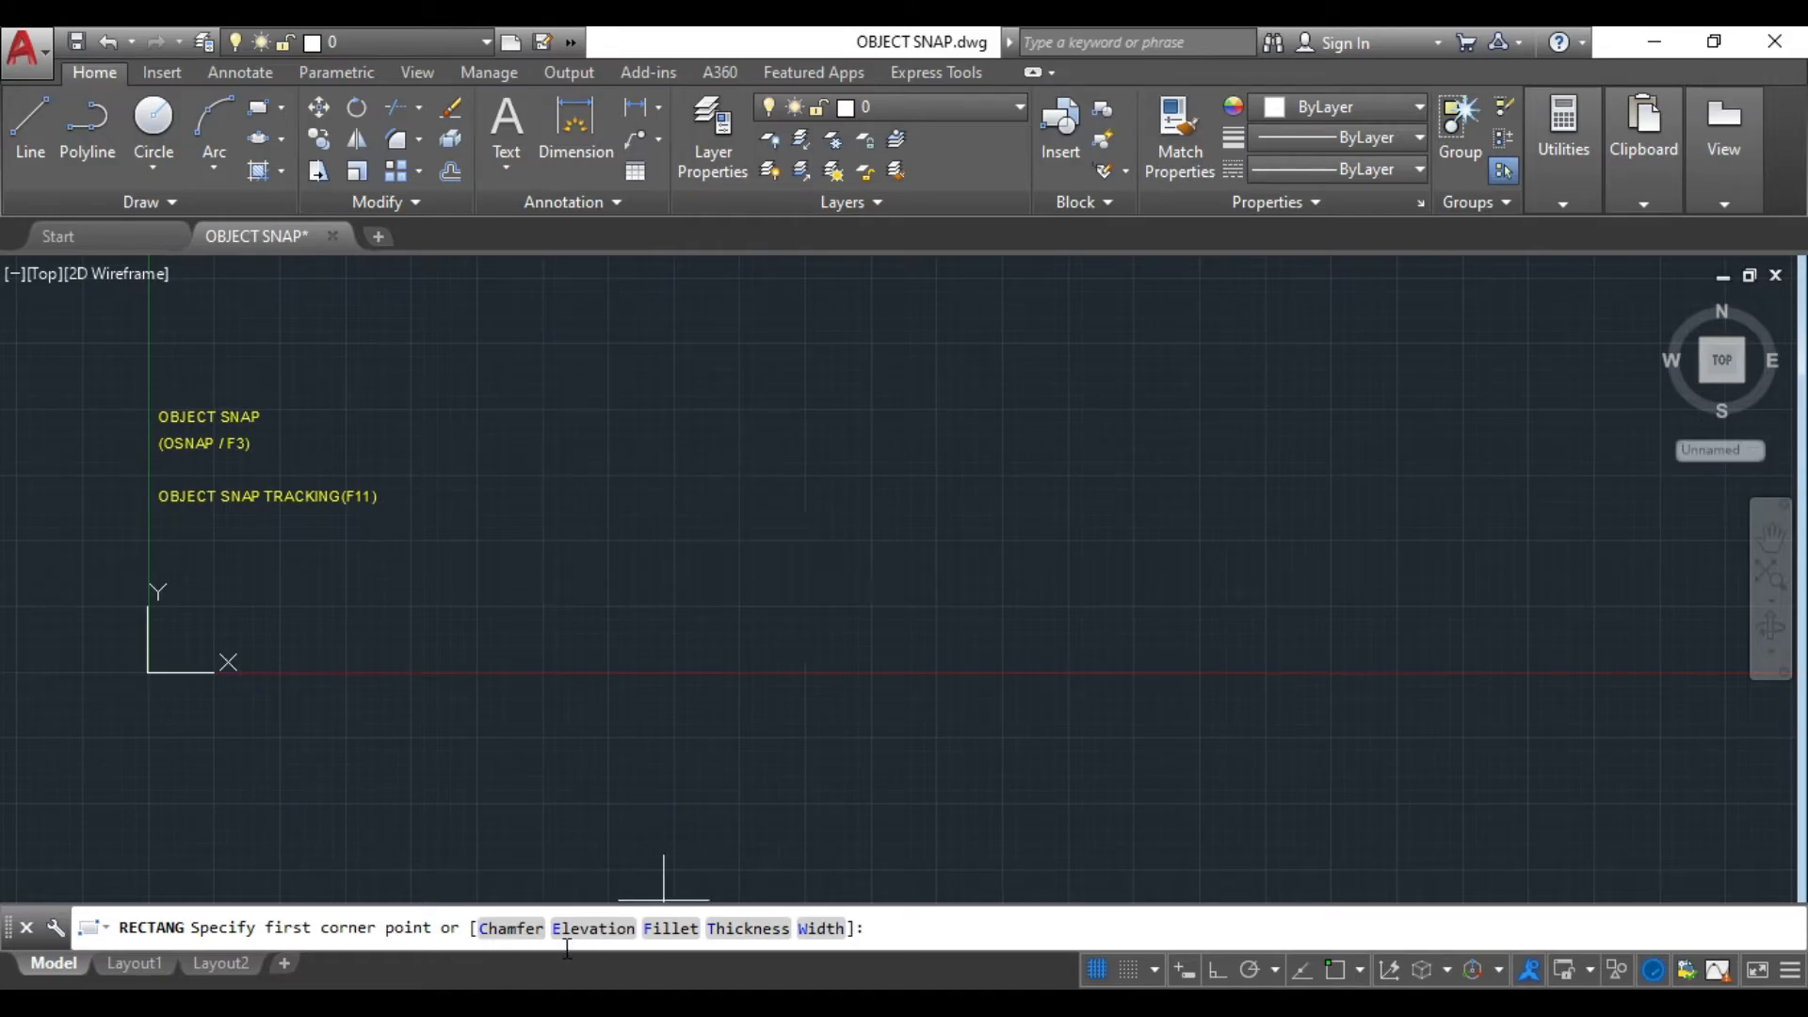
click(696, 417)
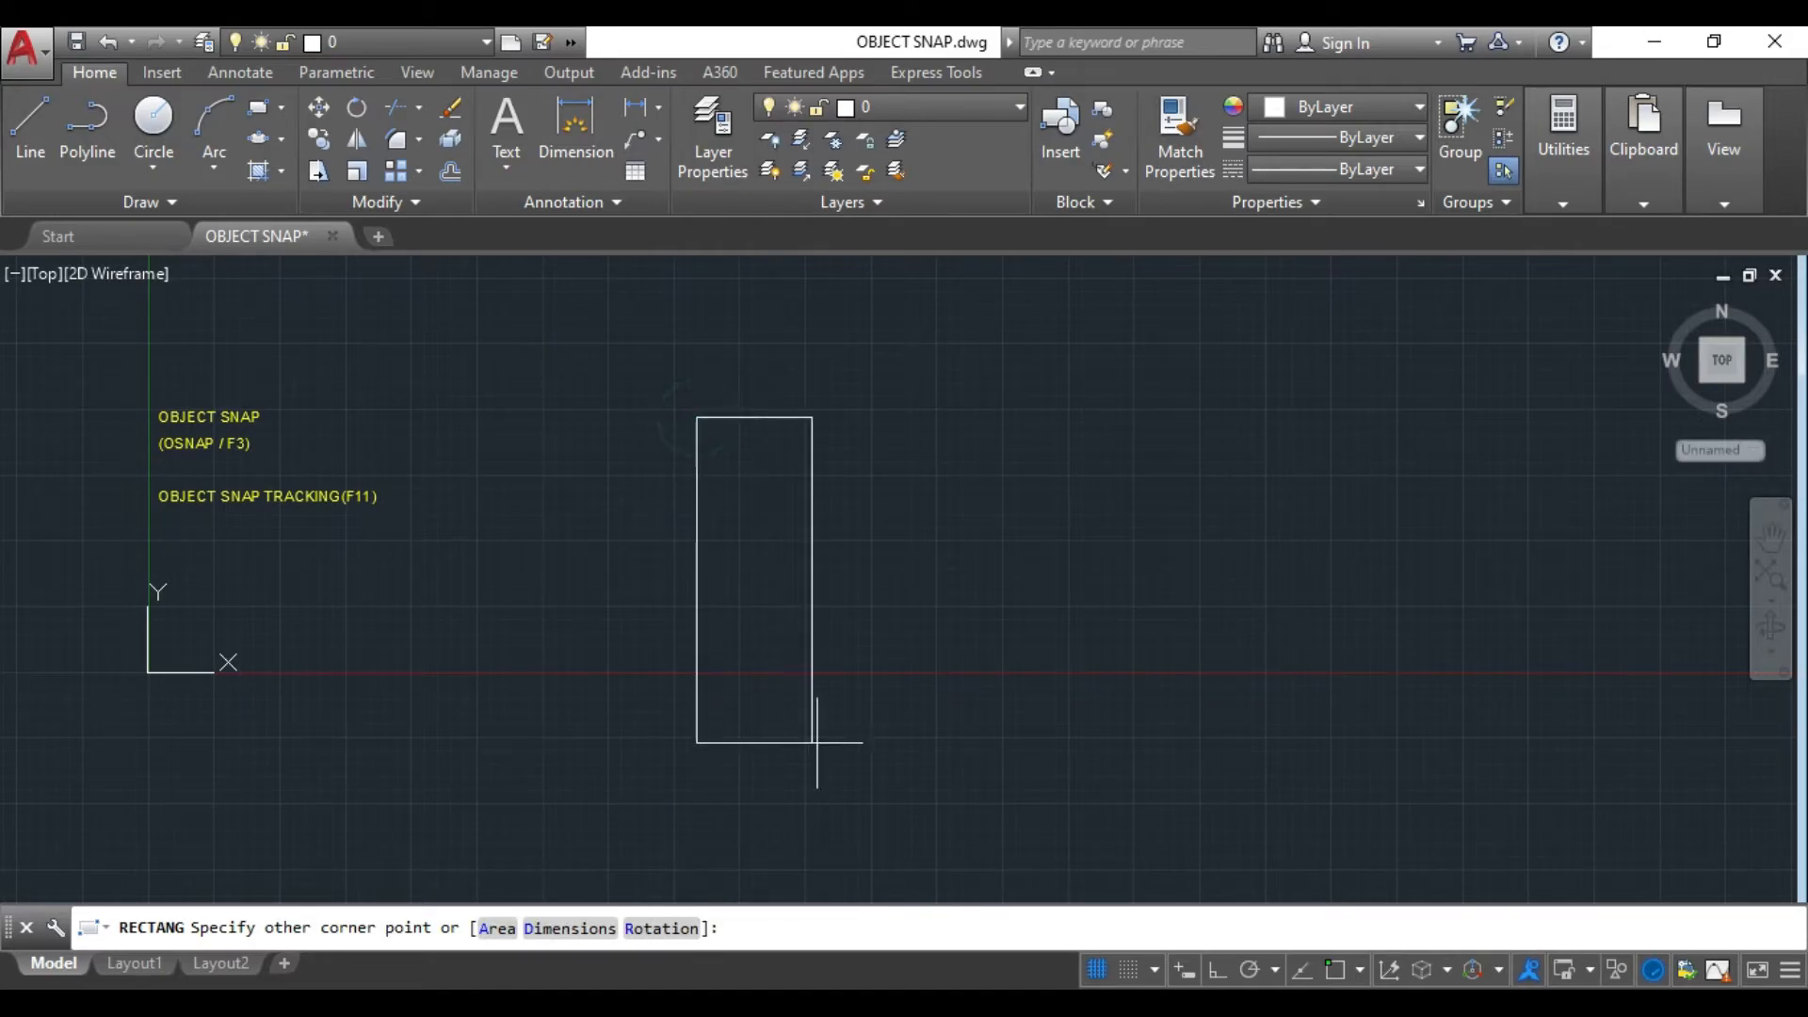
click(558, 930)
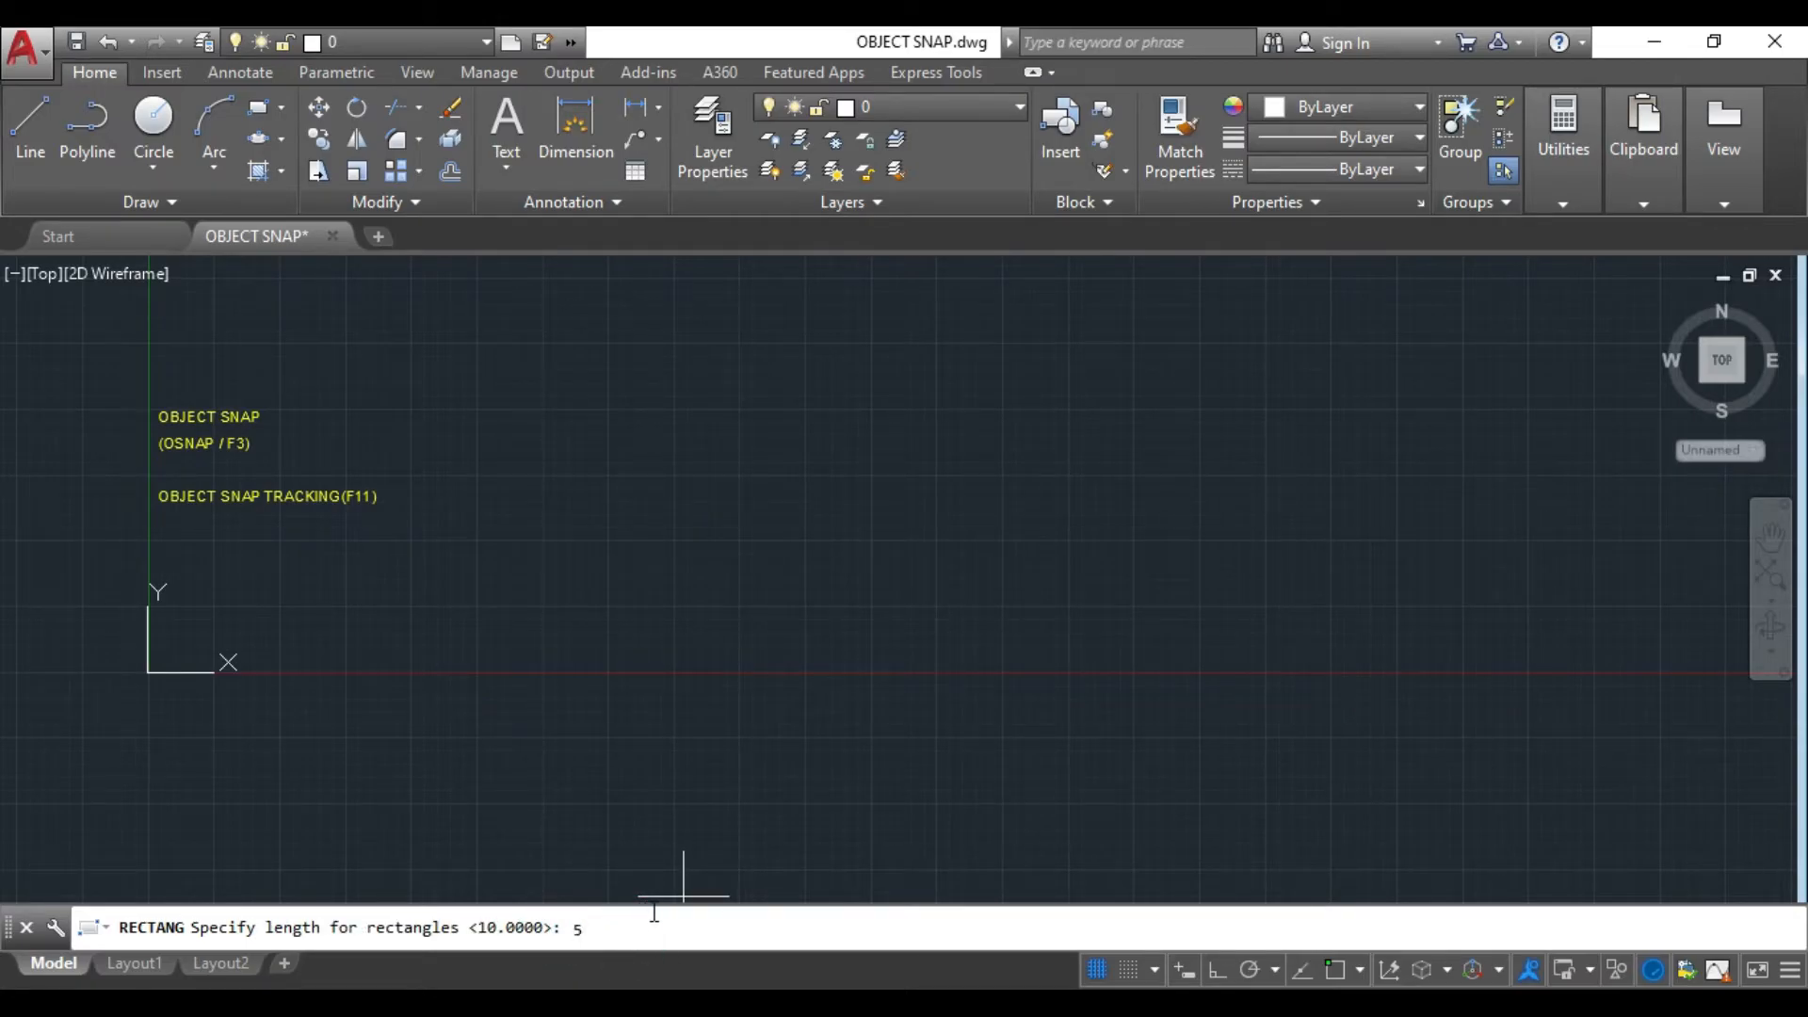
text(5)
key(Return)
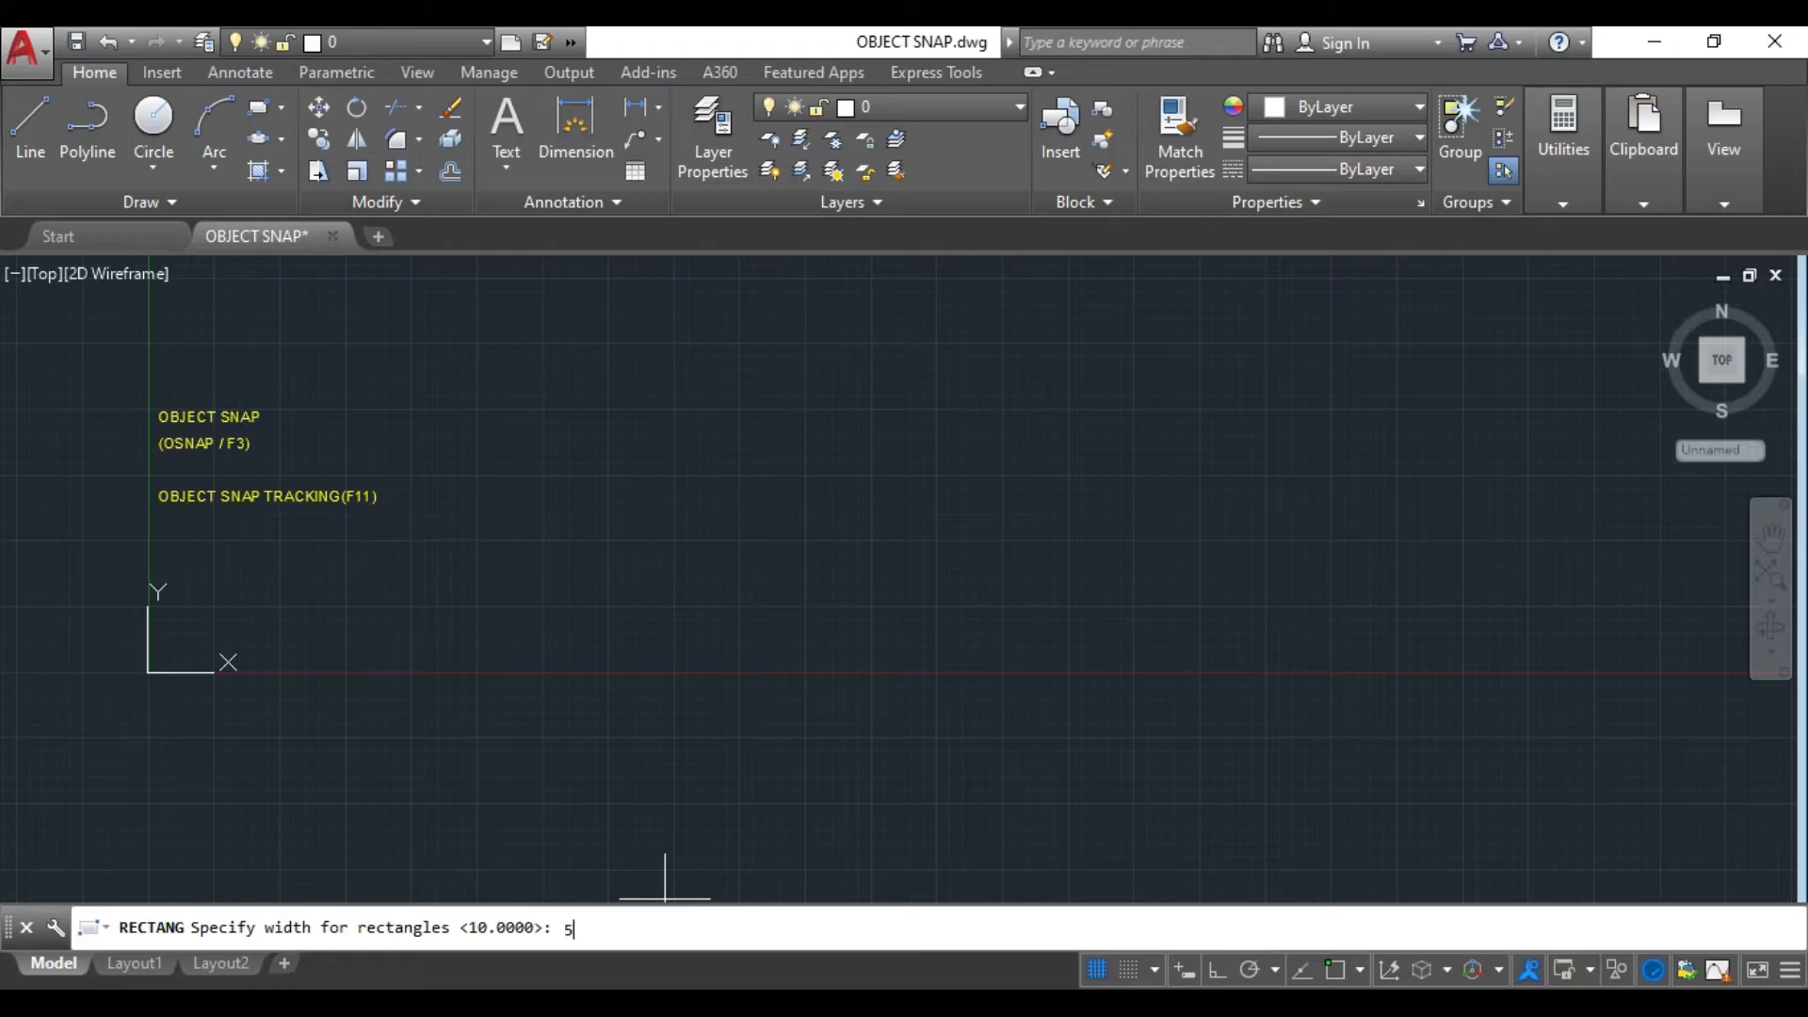
text(5)
key(Return)
scroll(771, 452, up, 3)
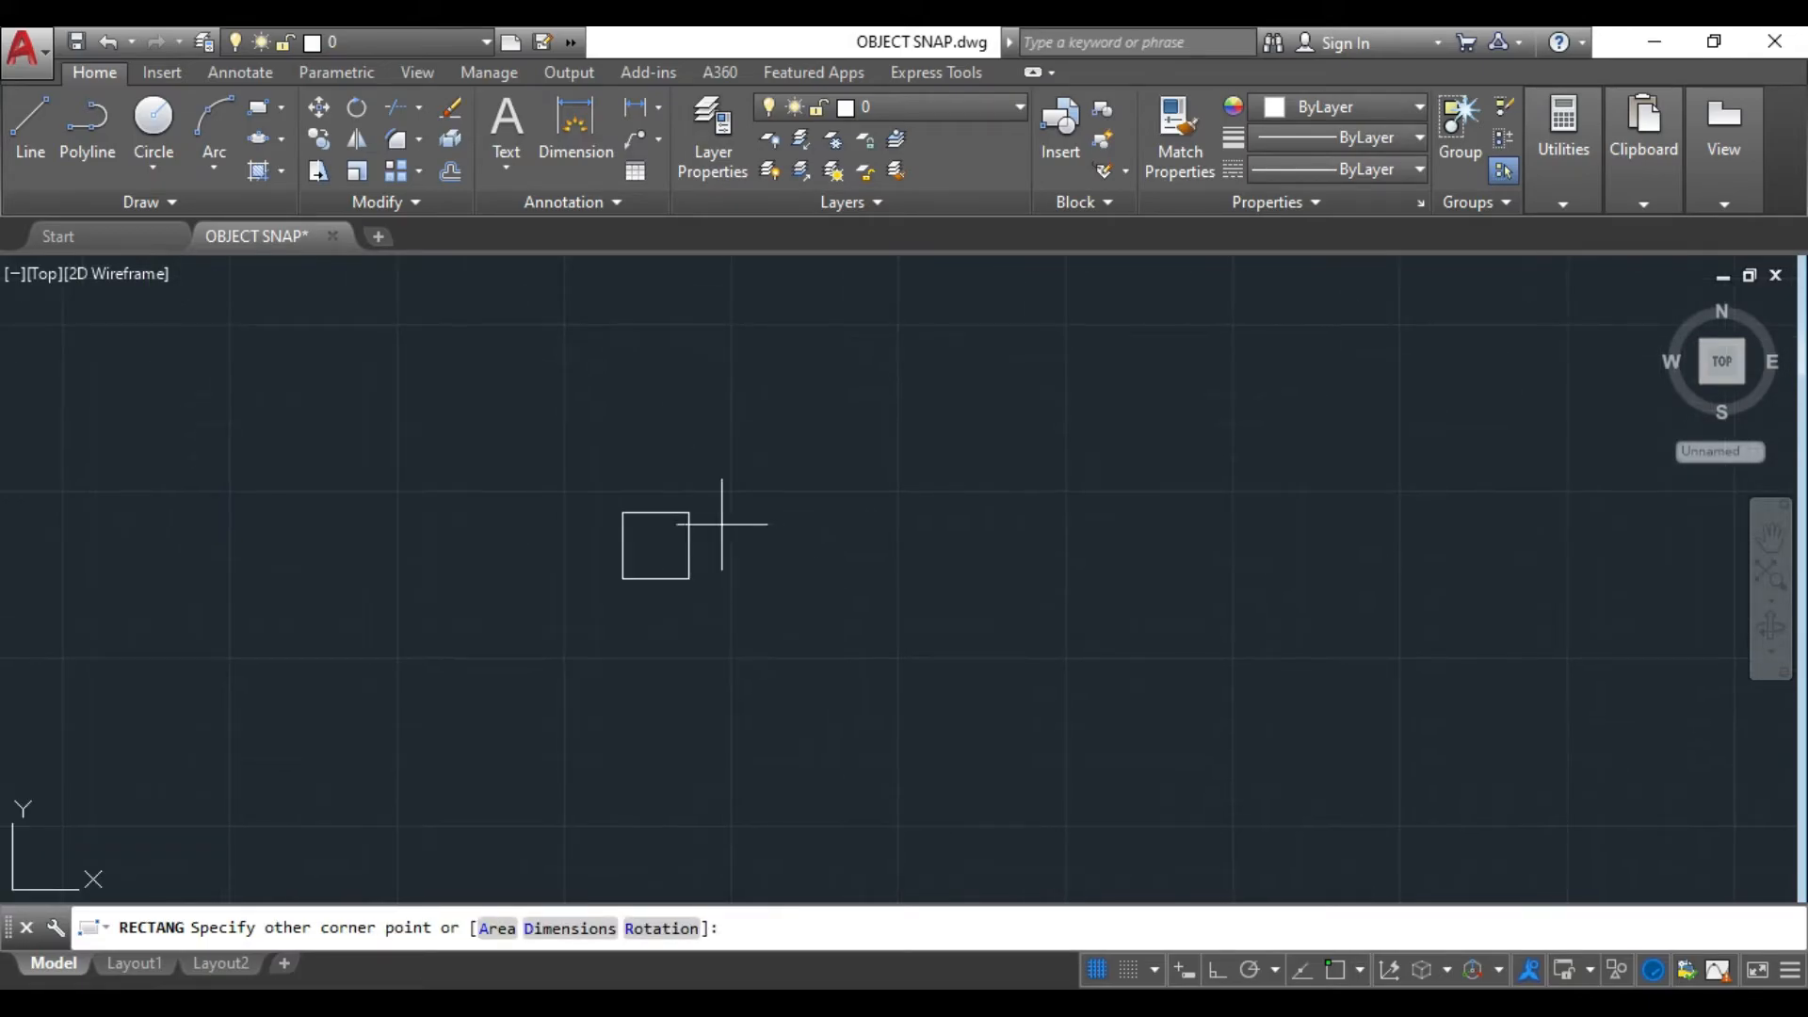
middle_drag(725, 527, 872, 436)
scroll(787, 468, up, 4)
scroll(874, 441, down, 2)
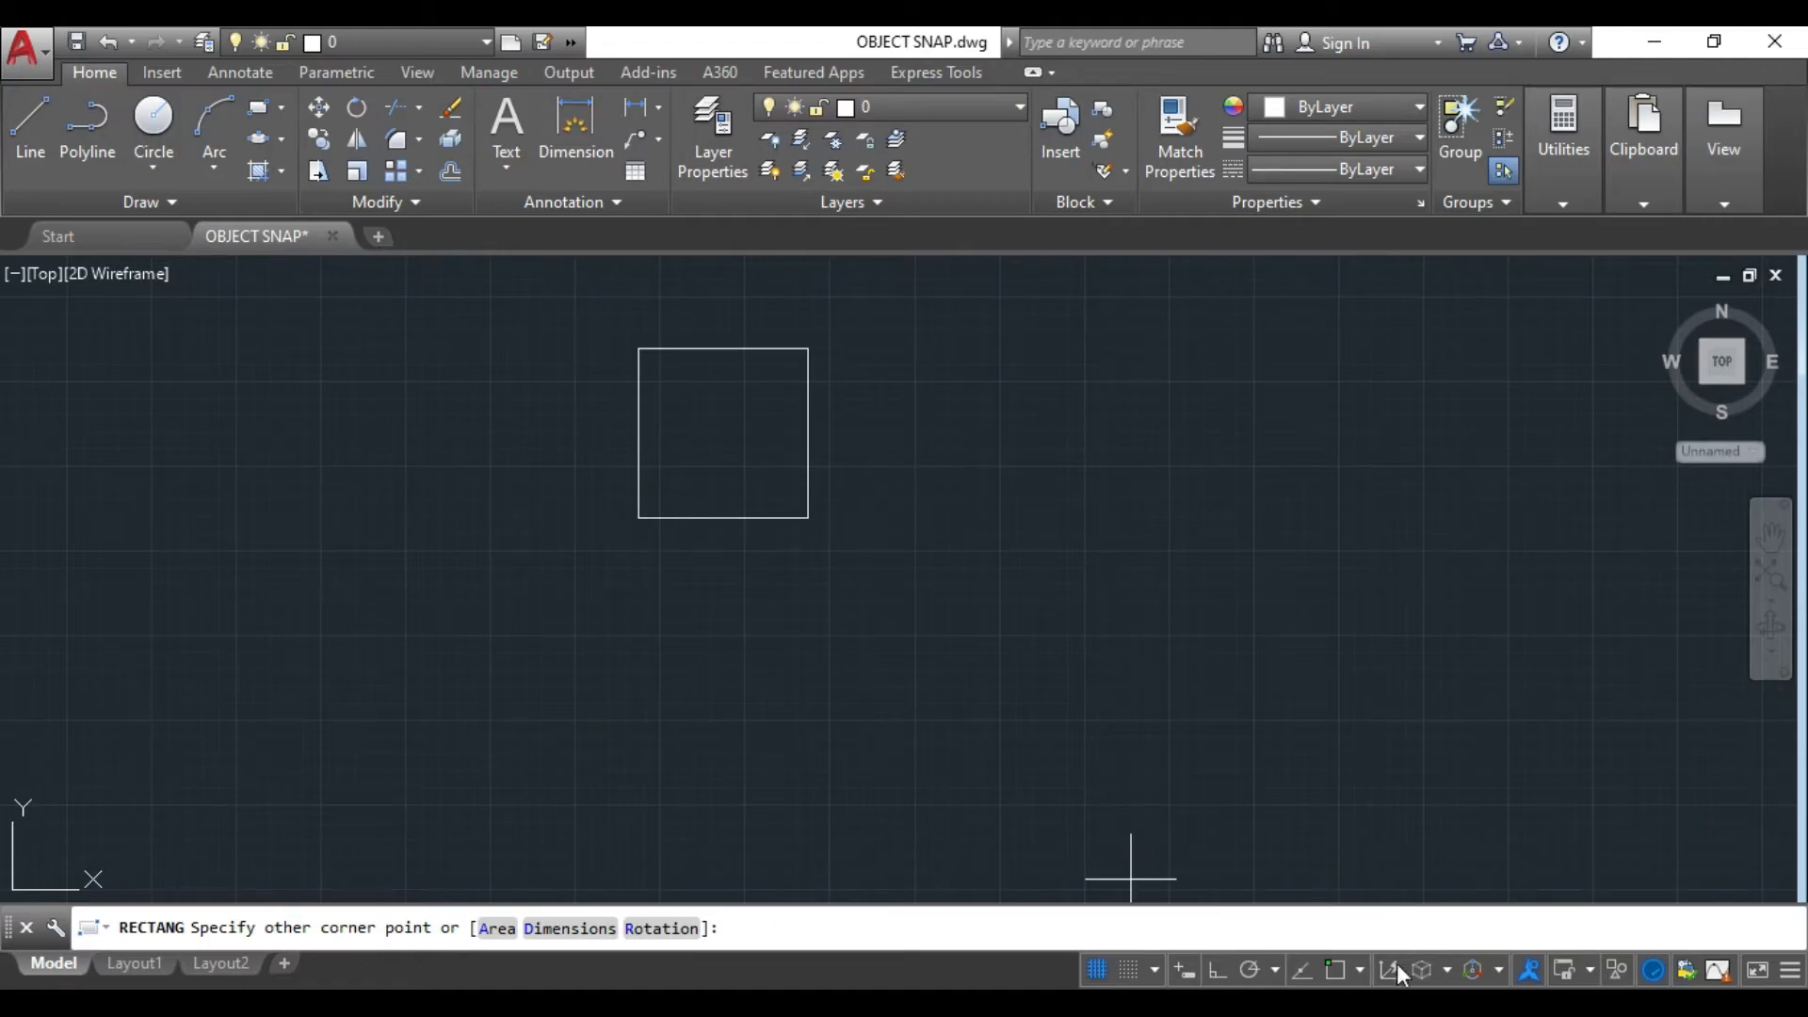
- Enable the Extension object snap and place the square below and to the right of its first corner
click(1360, 970)
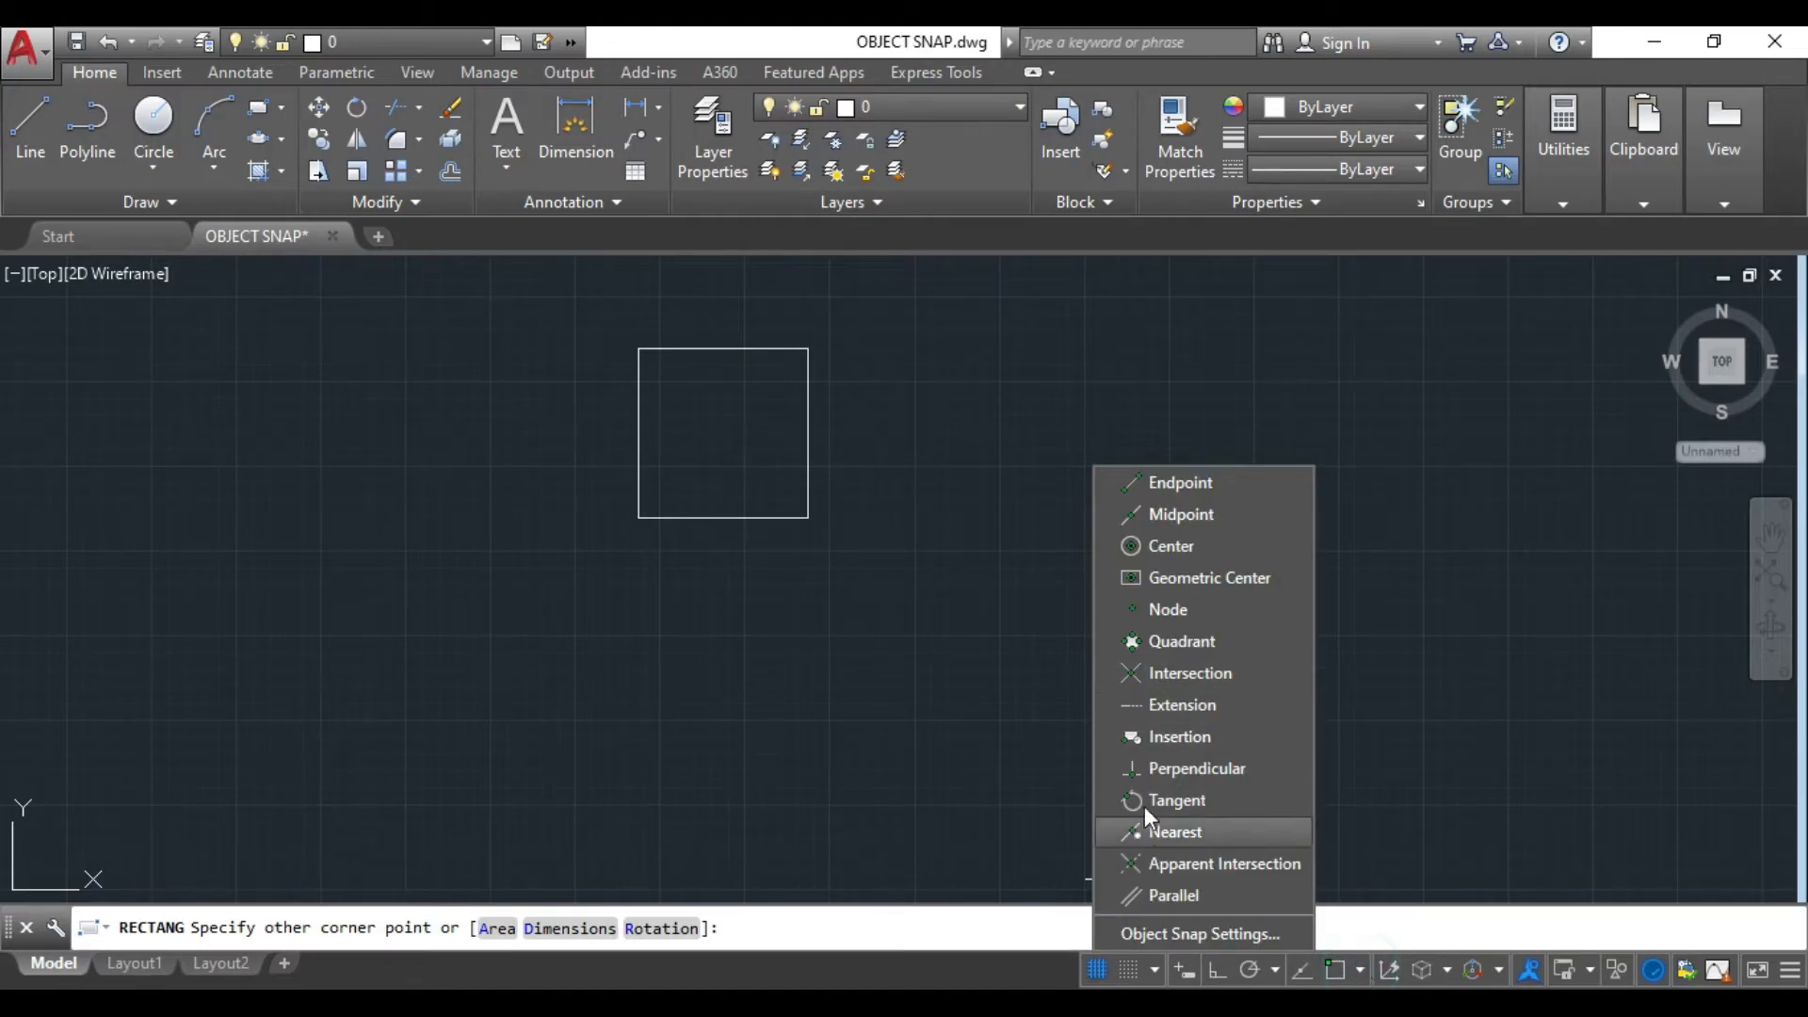
click(1106, 706)
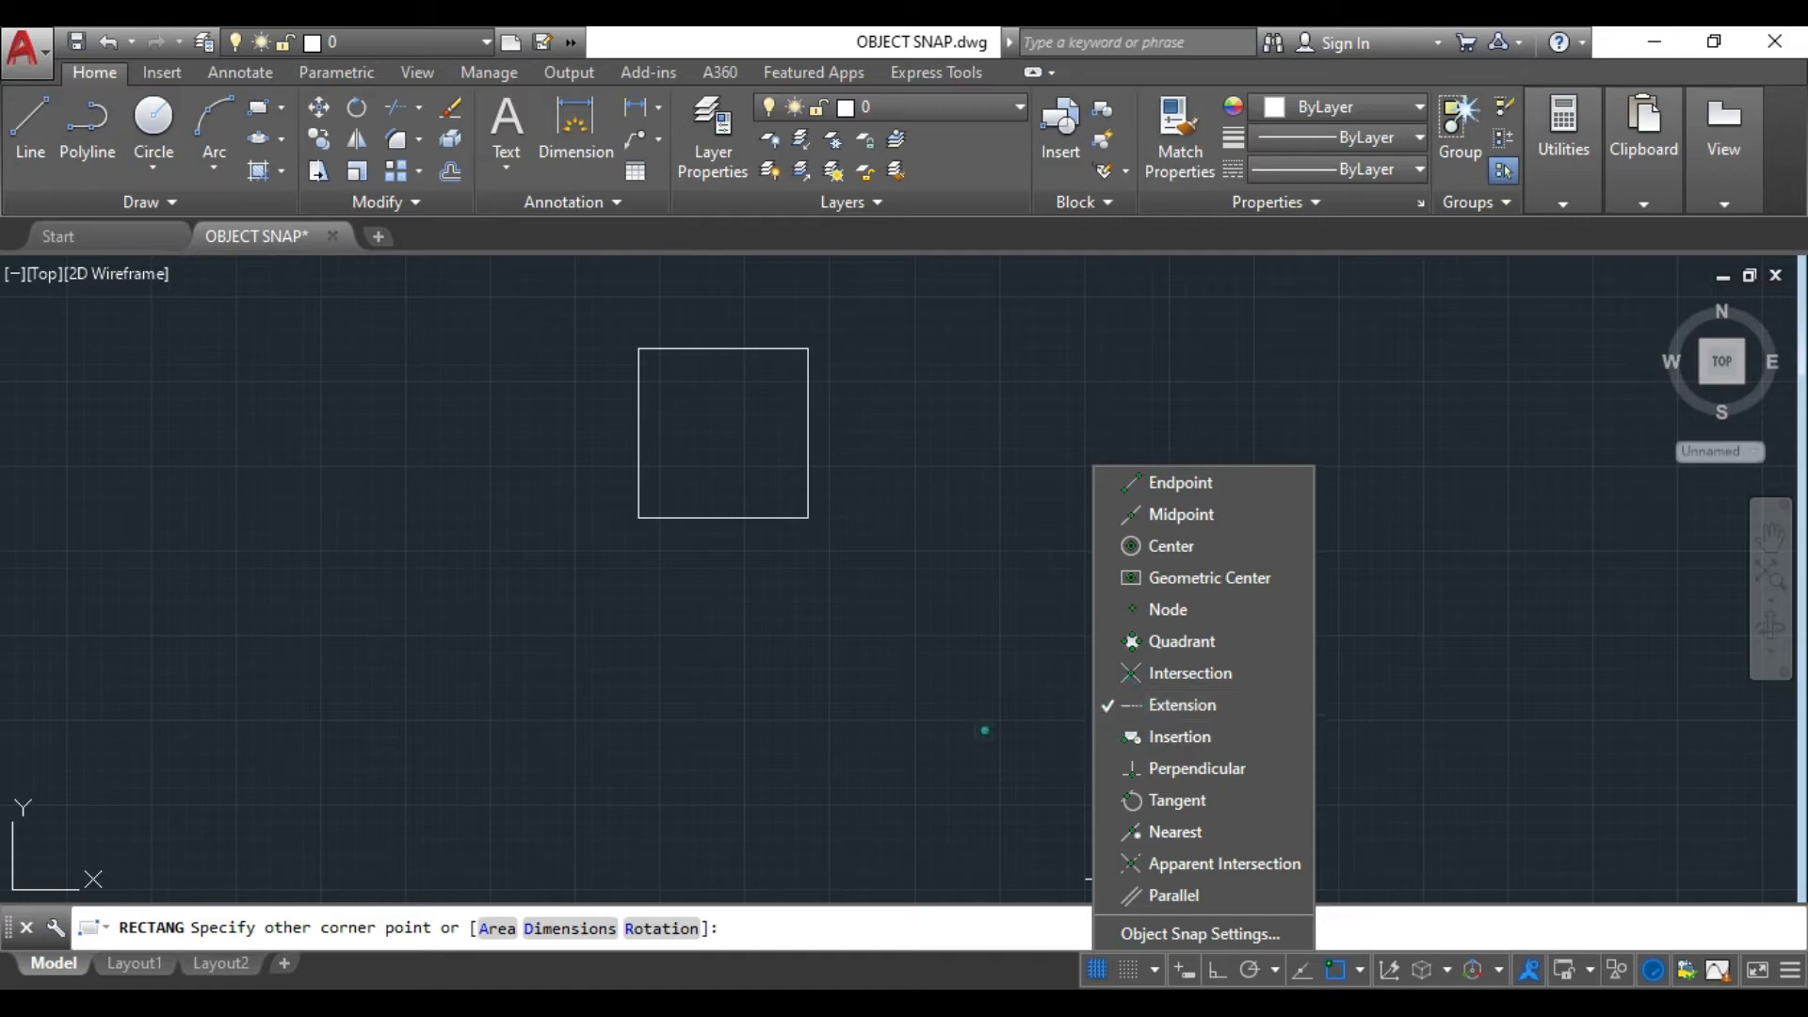
middle_drag(570, 693, 668, 684)
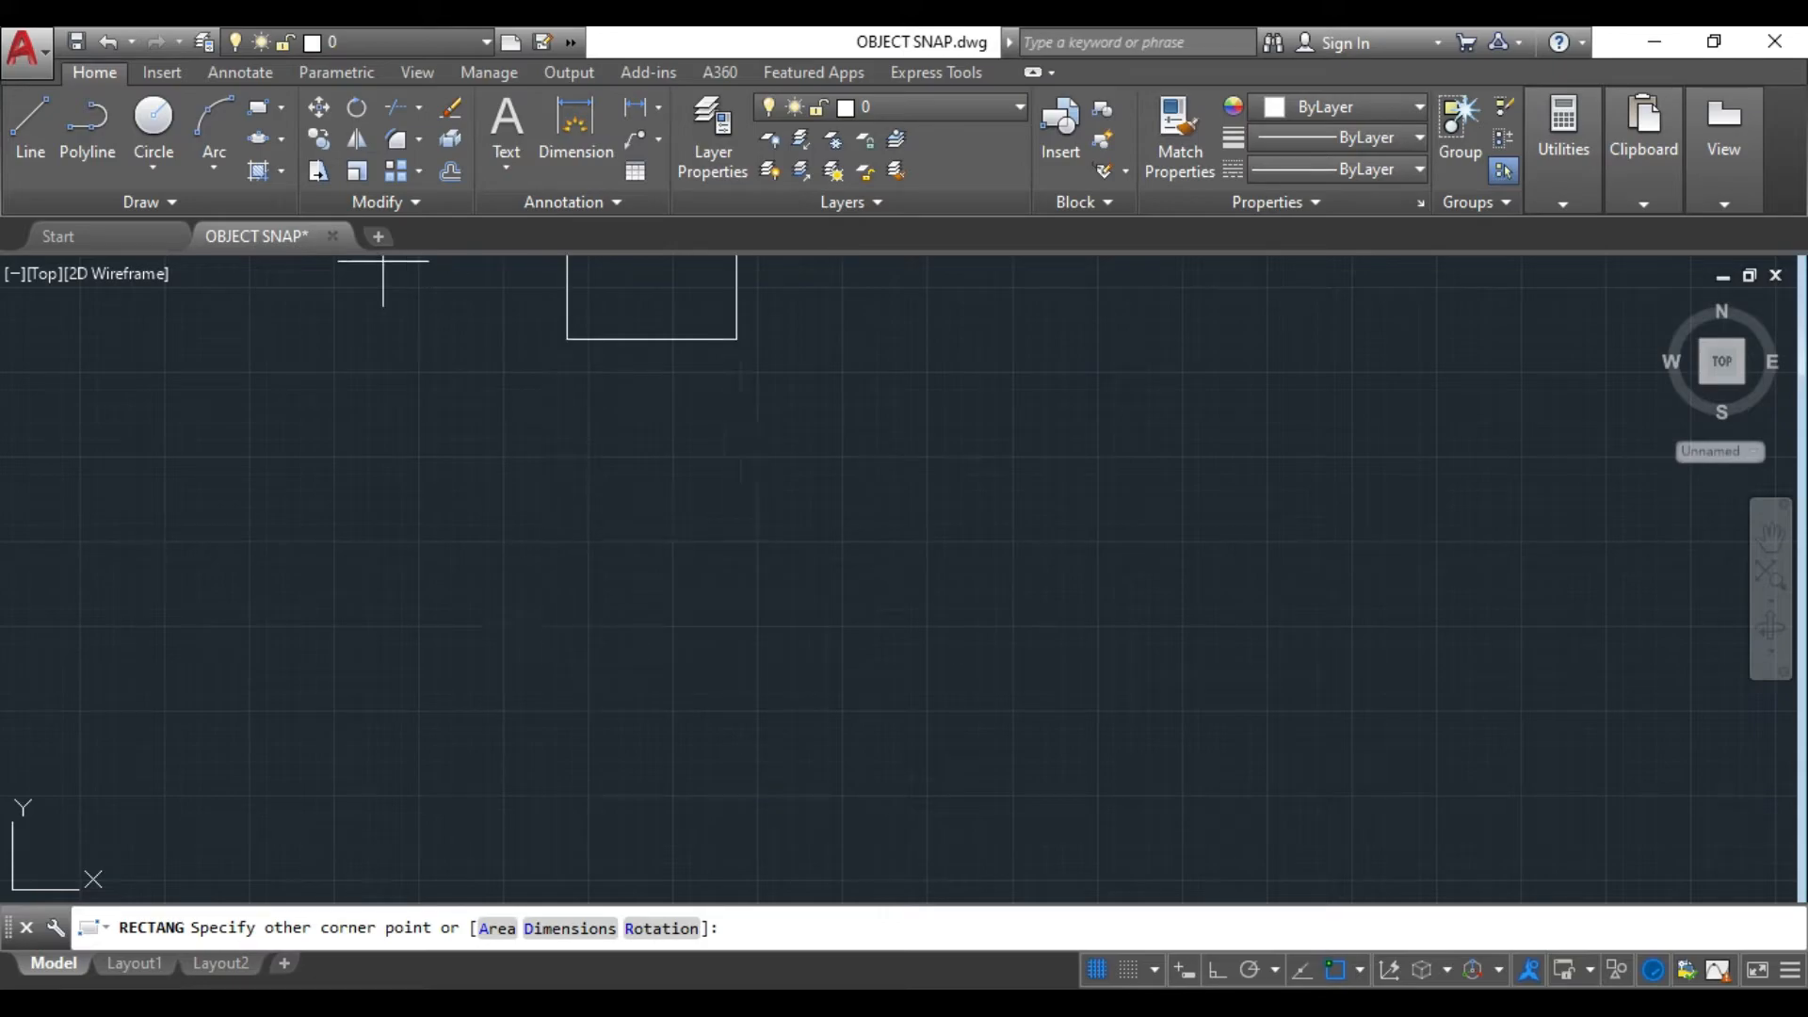
click(761, 714)
- Draw a line from 5 units below the square's lower-left corner to 5 units right of its lower-right corner, using Extension snap
click(30, 130)
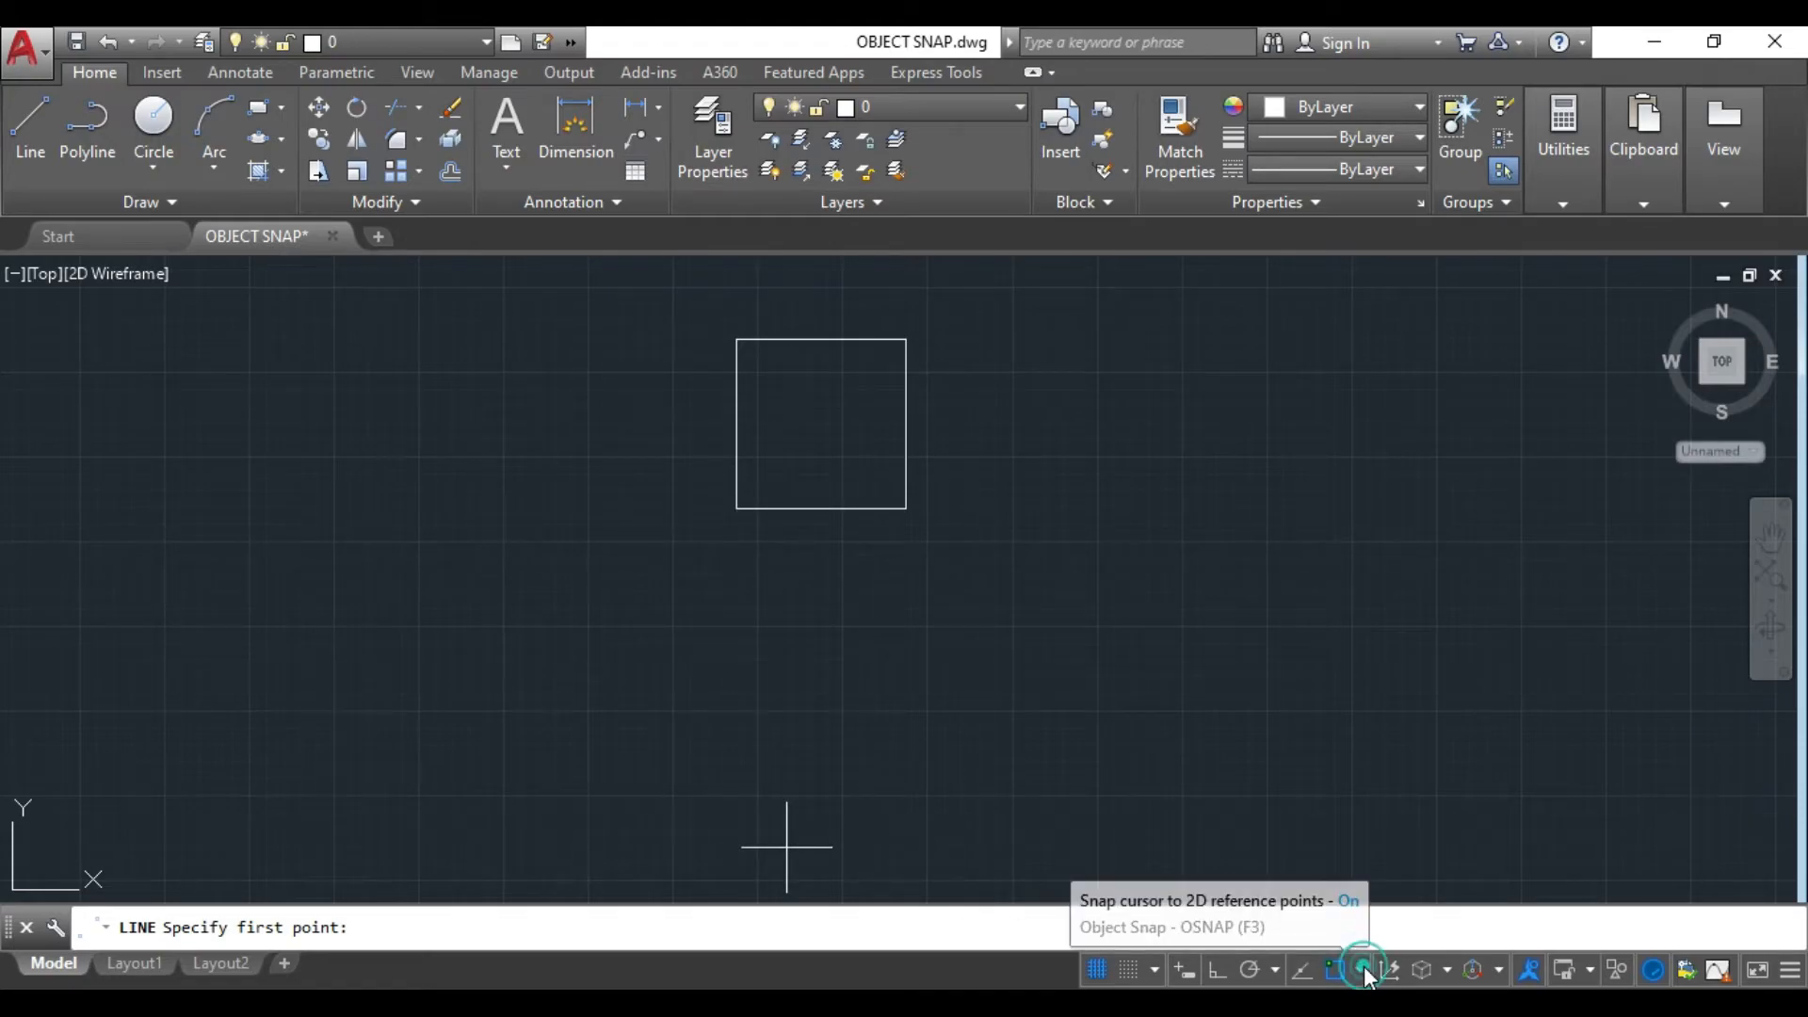
click(1359, 970)
click(969, 731)
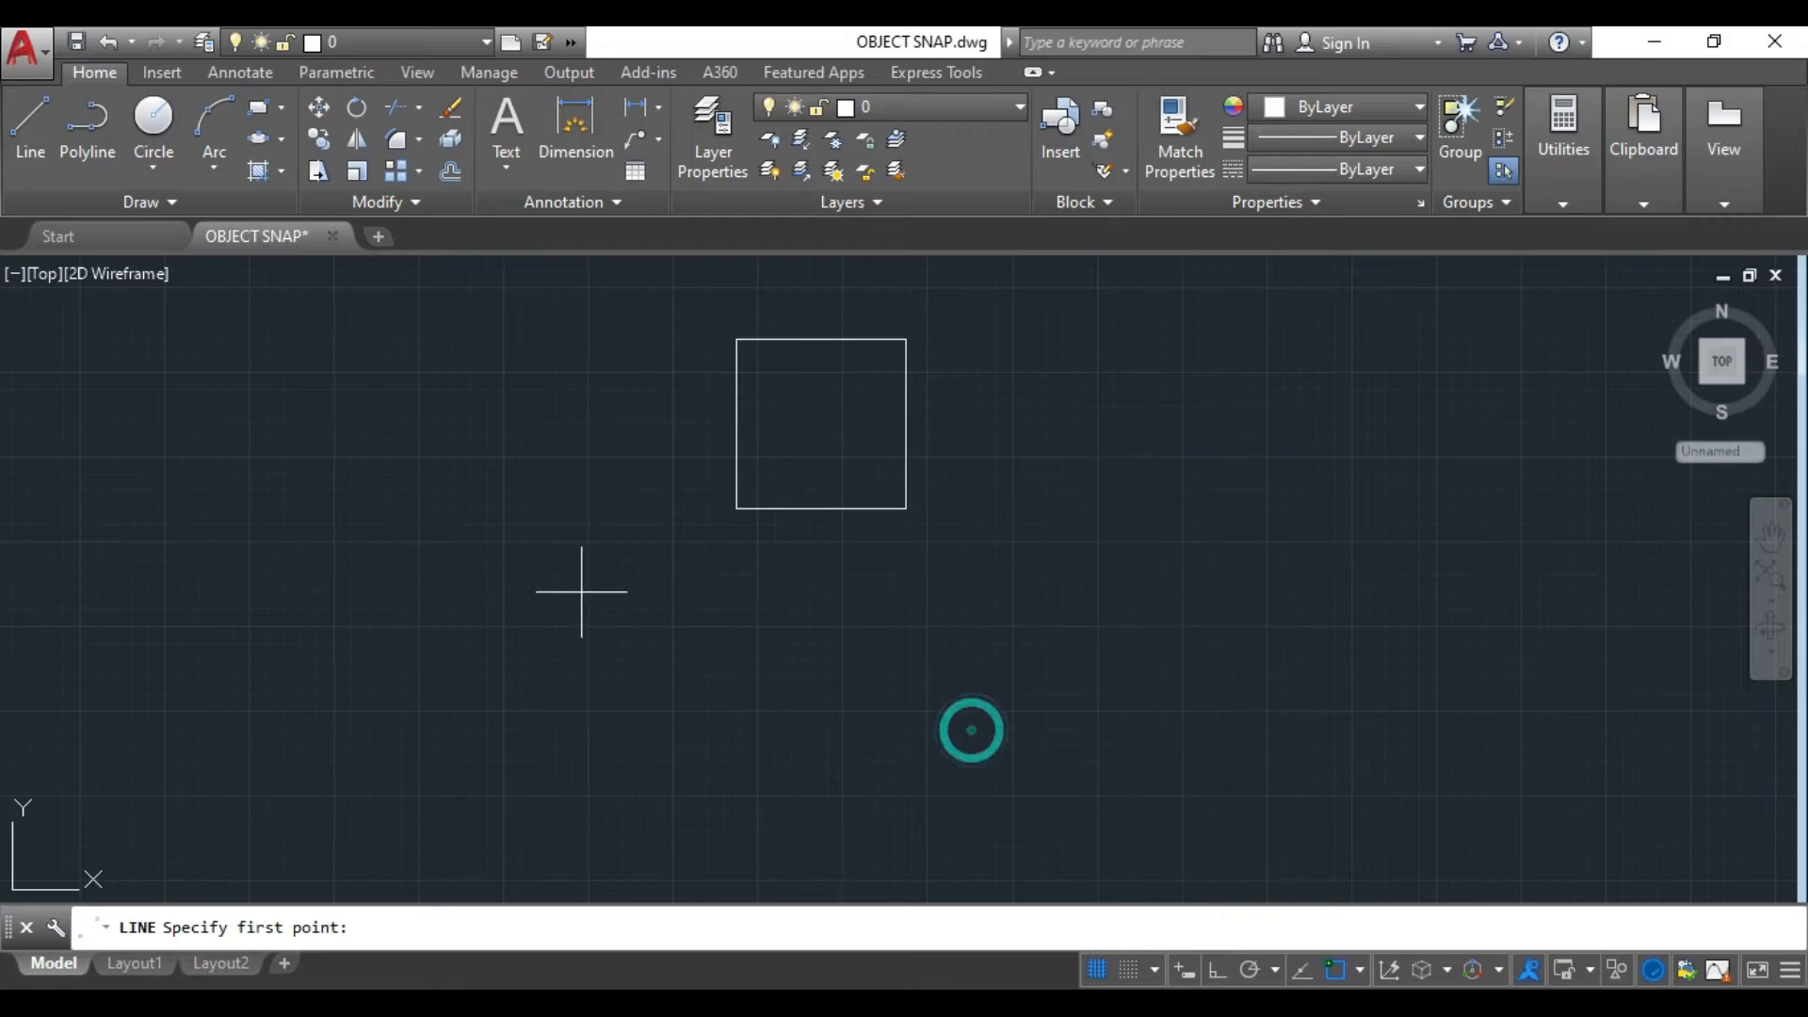
click(32, 123)
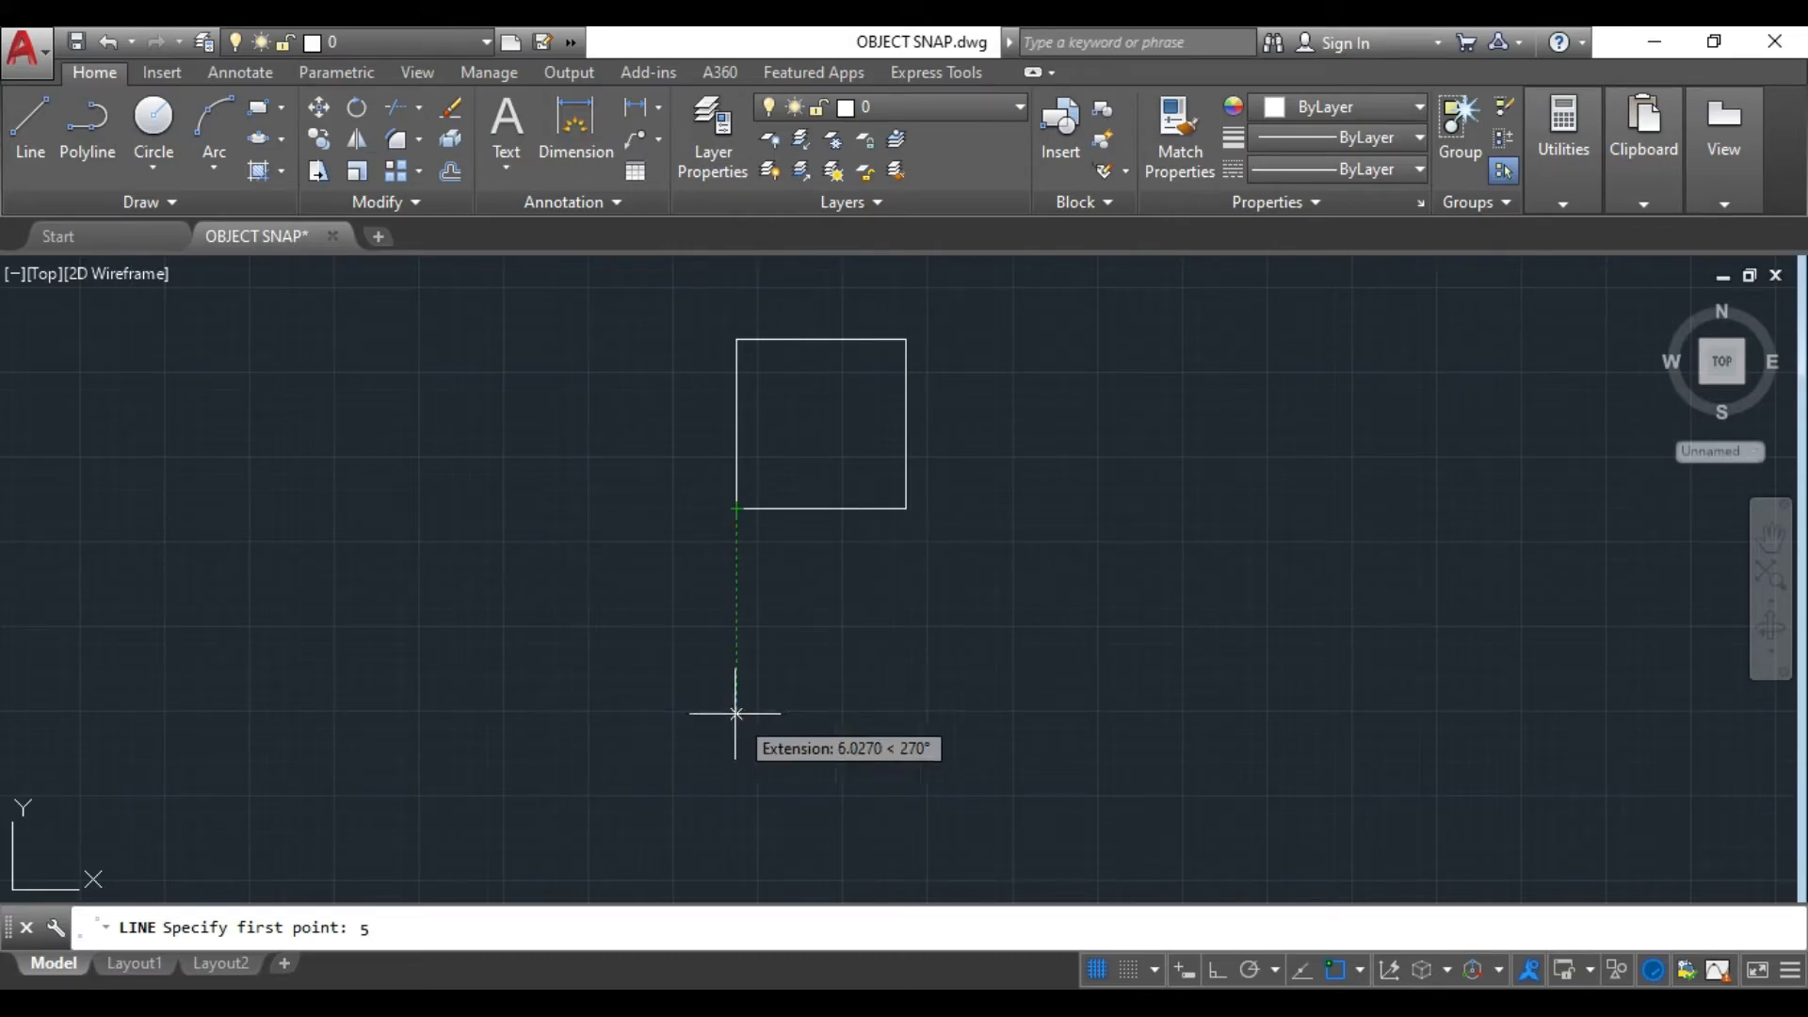
key(Return)
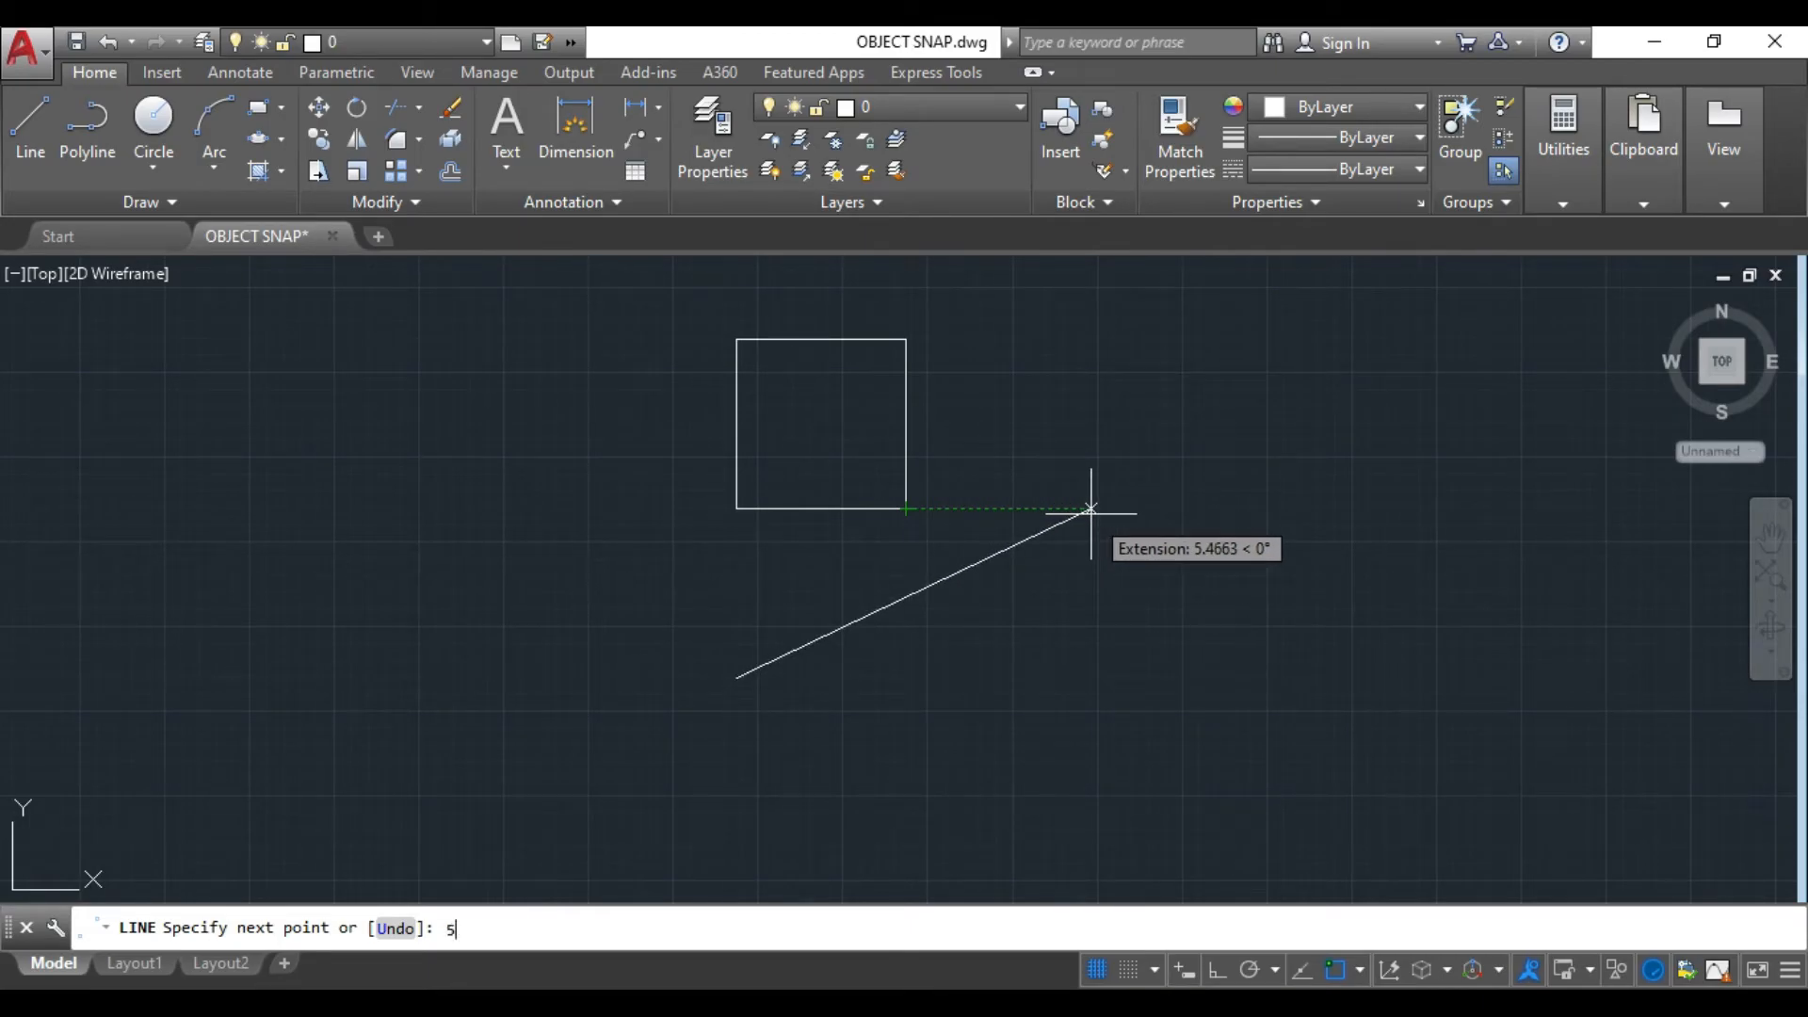
key(Return)
key(Escape)
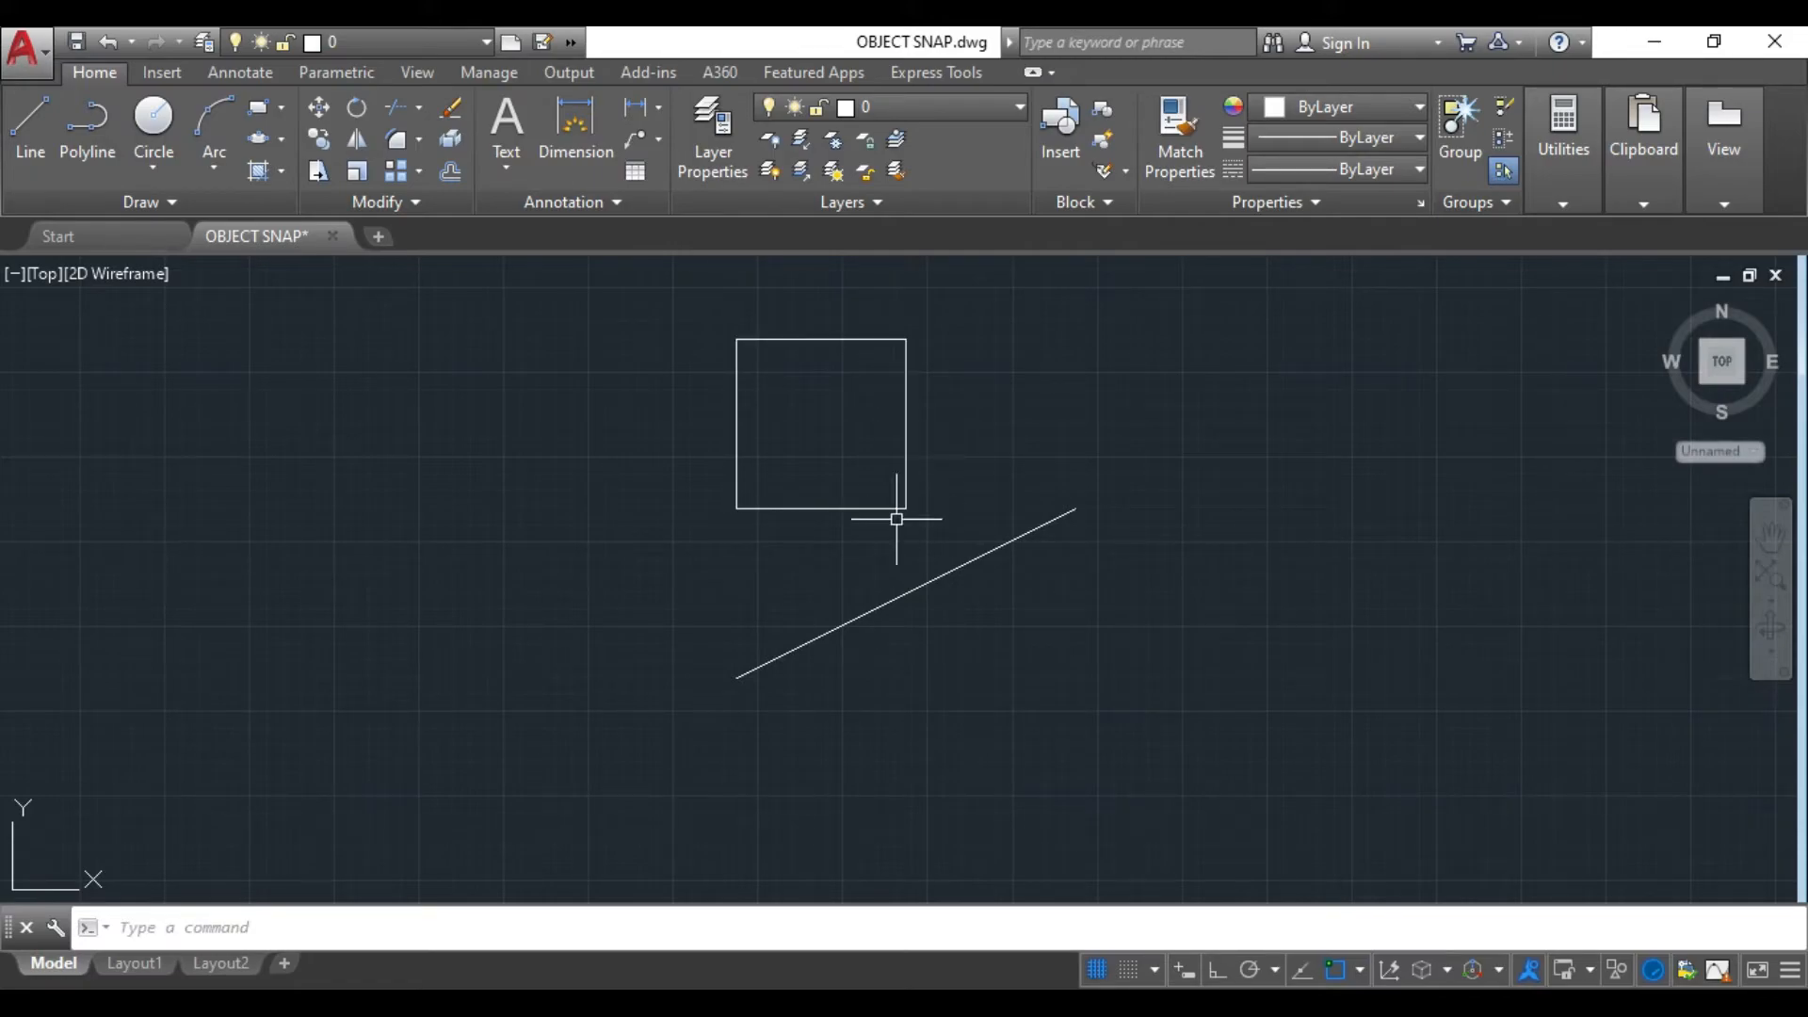
- Erase the diagonal line below the square and turn off the Extension object snap
click(987, 553)
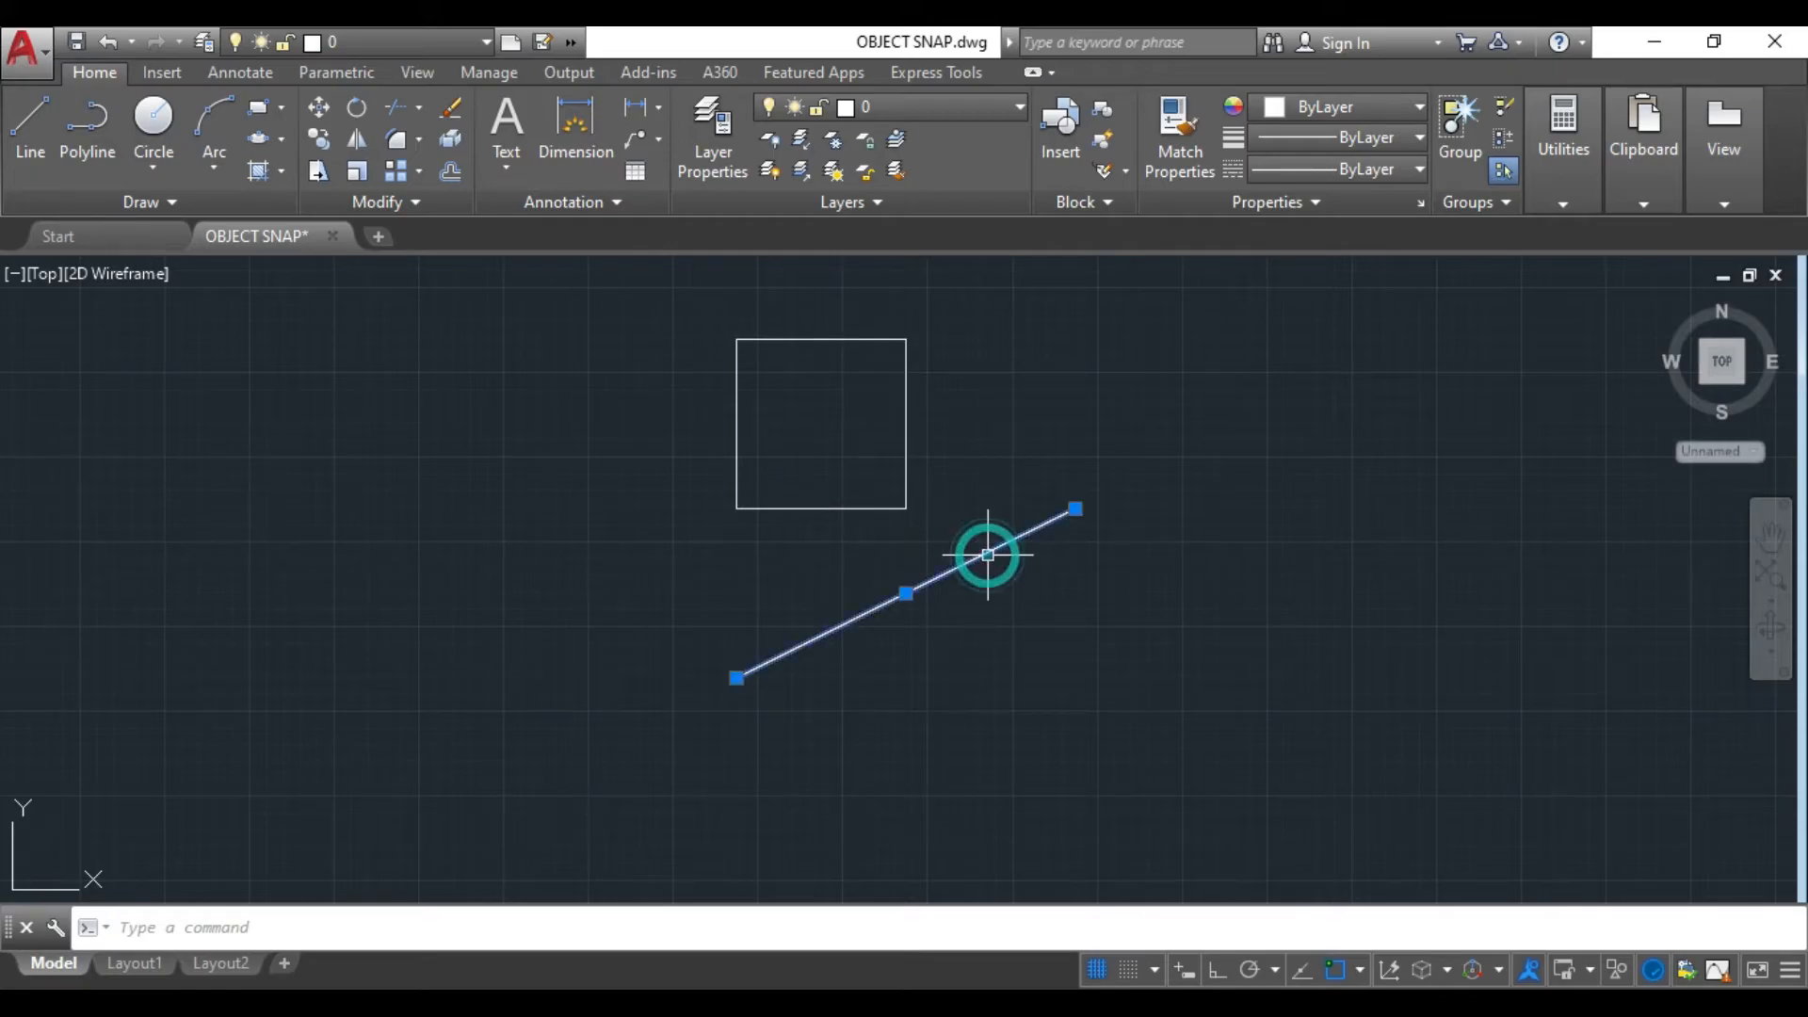
key(Delete)
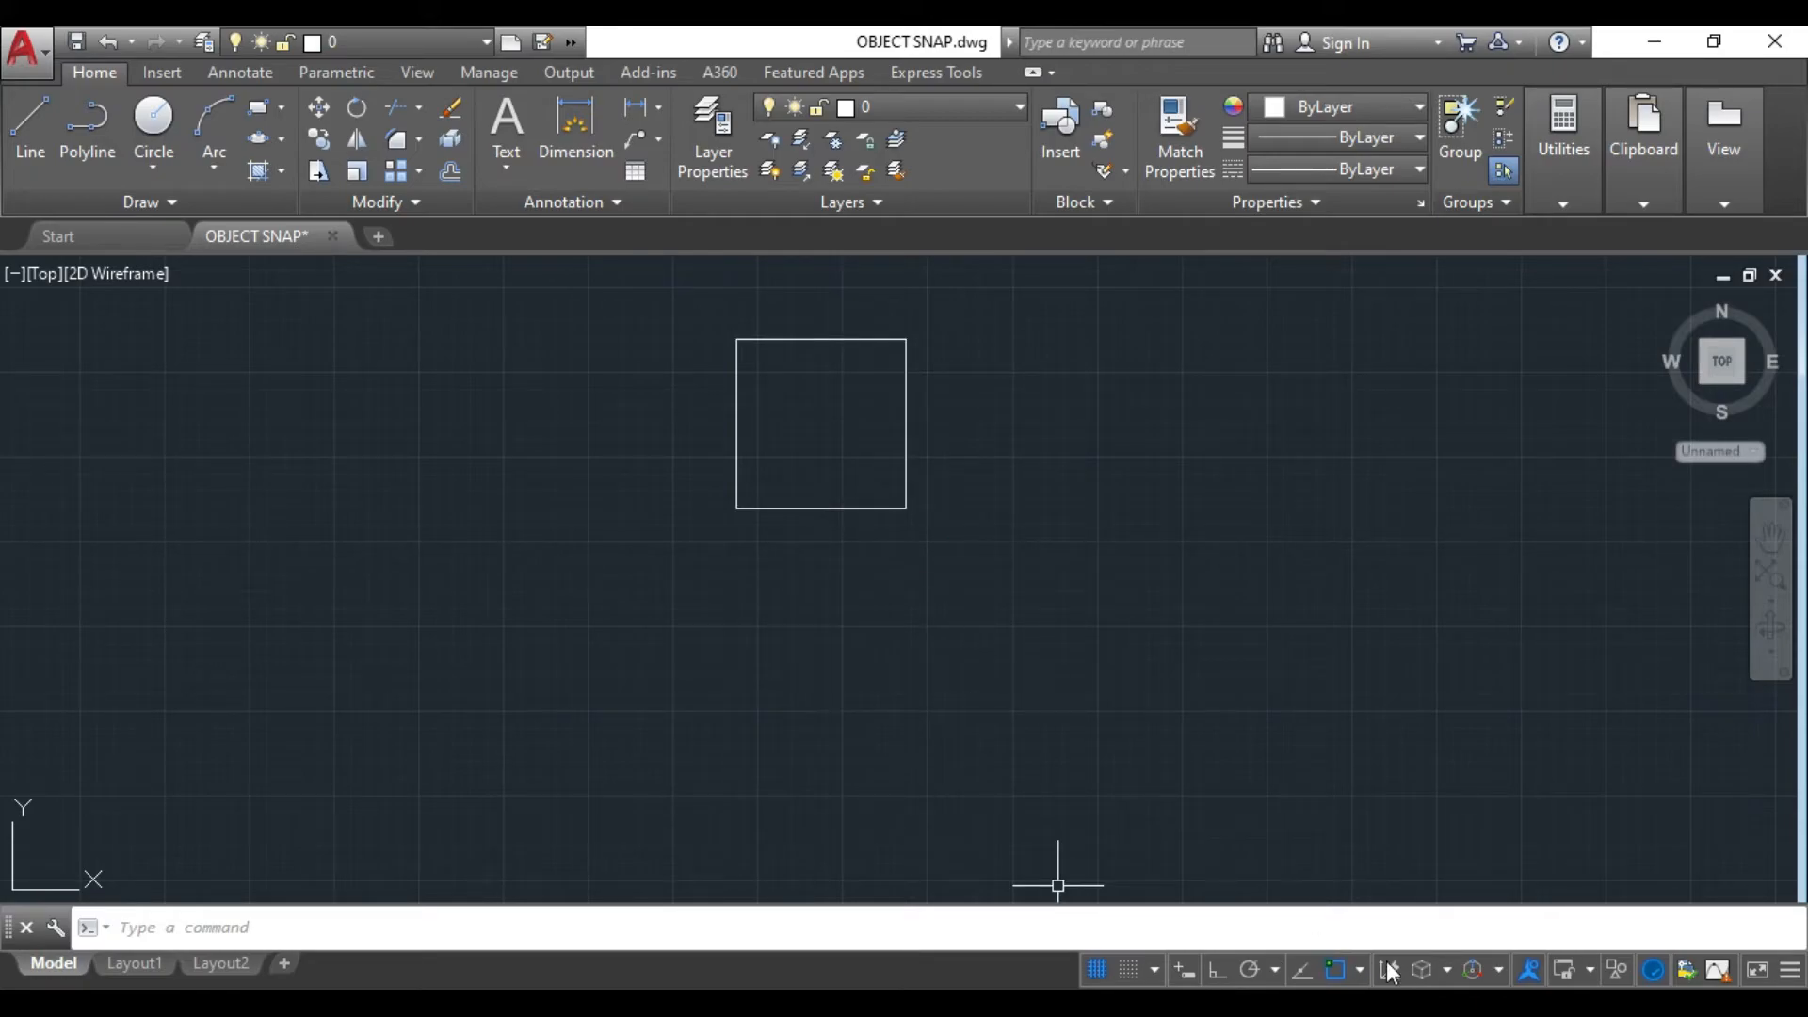
click(1360, 970)
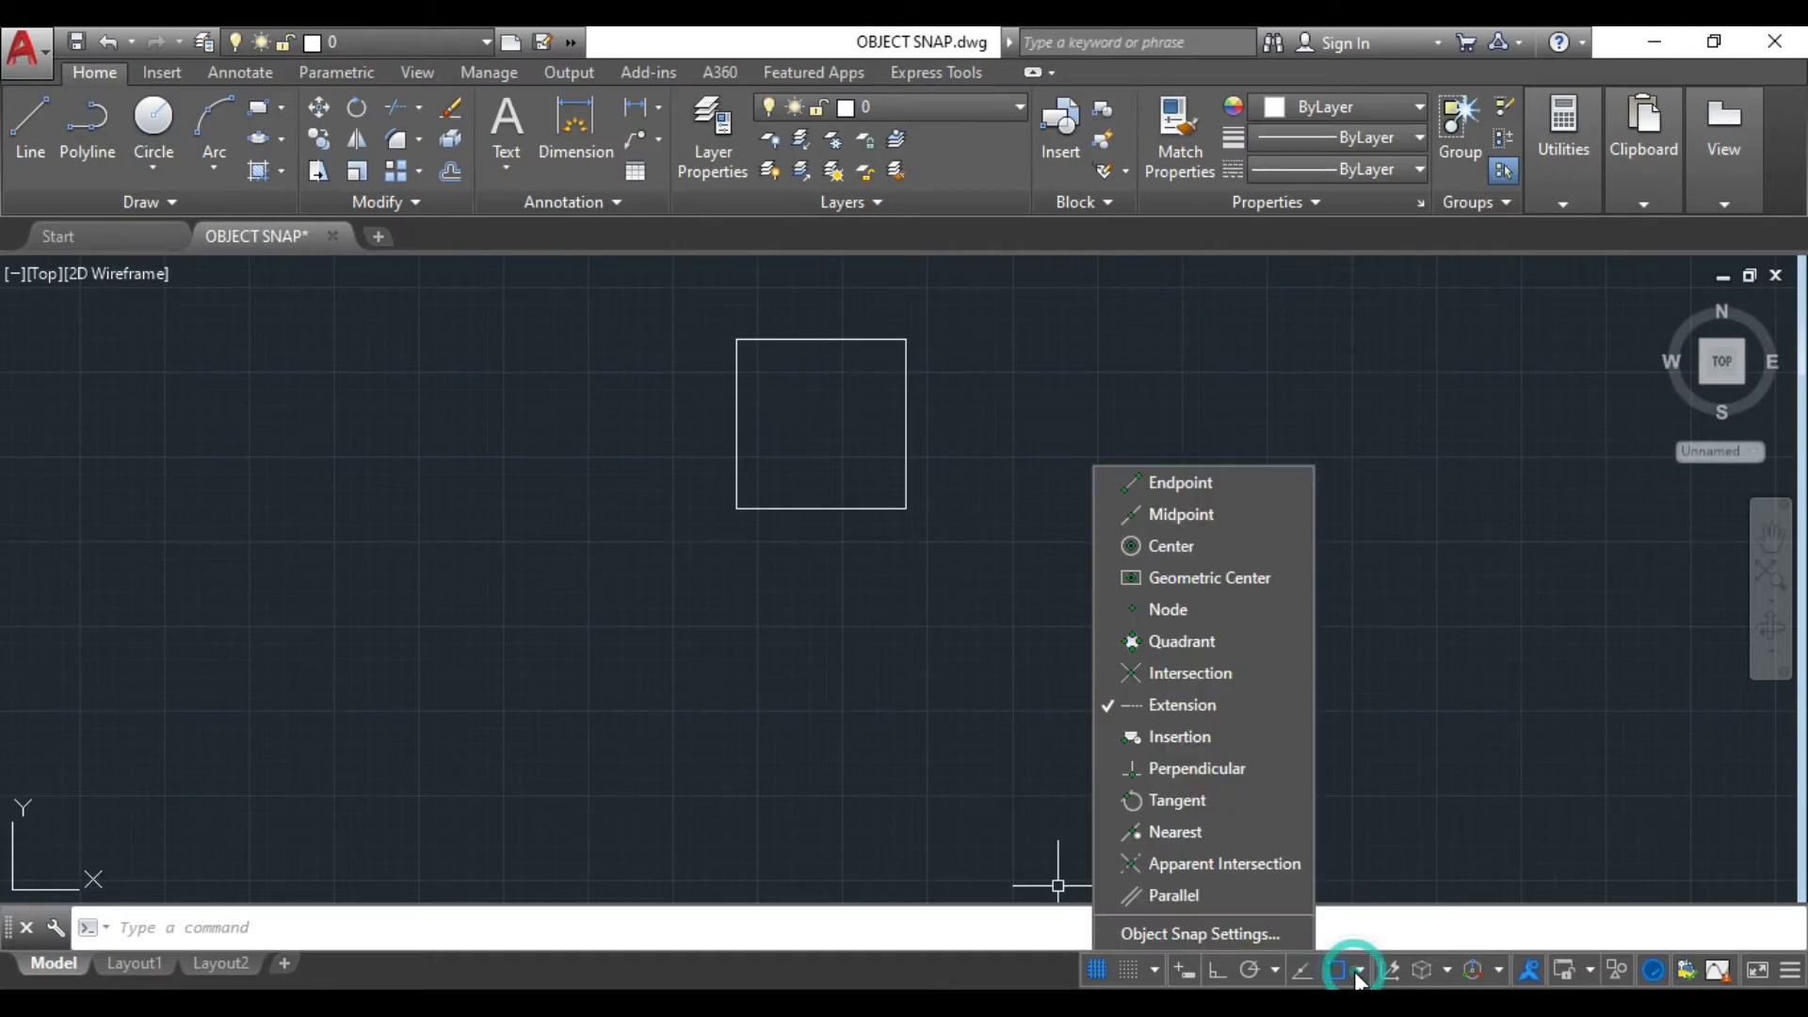
click(1110, 706)
click(837, 677)
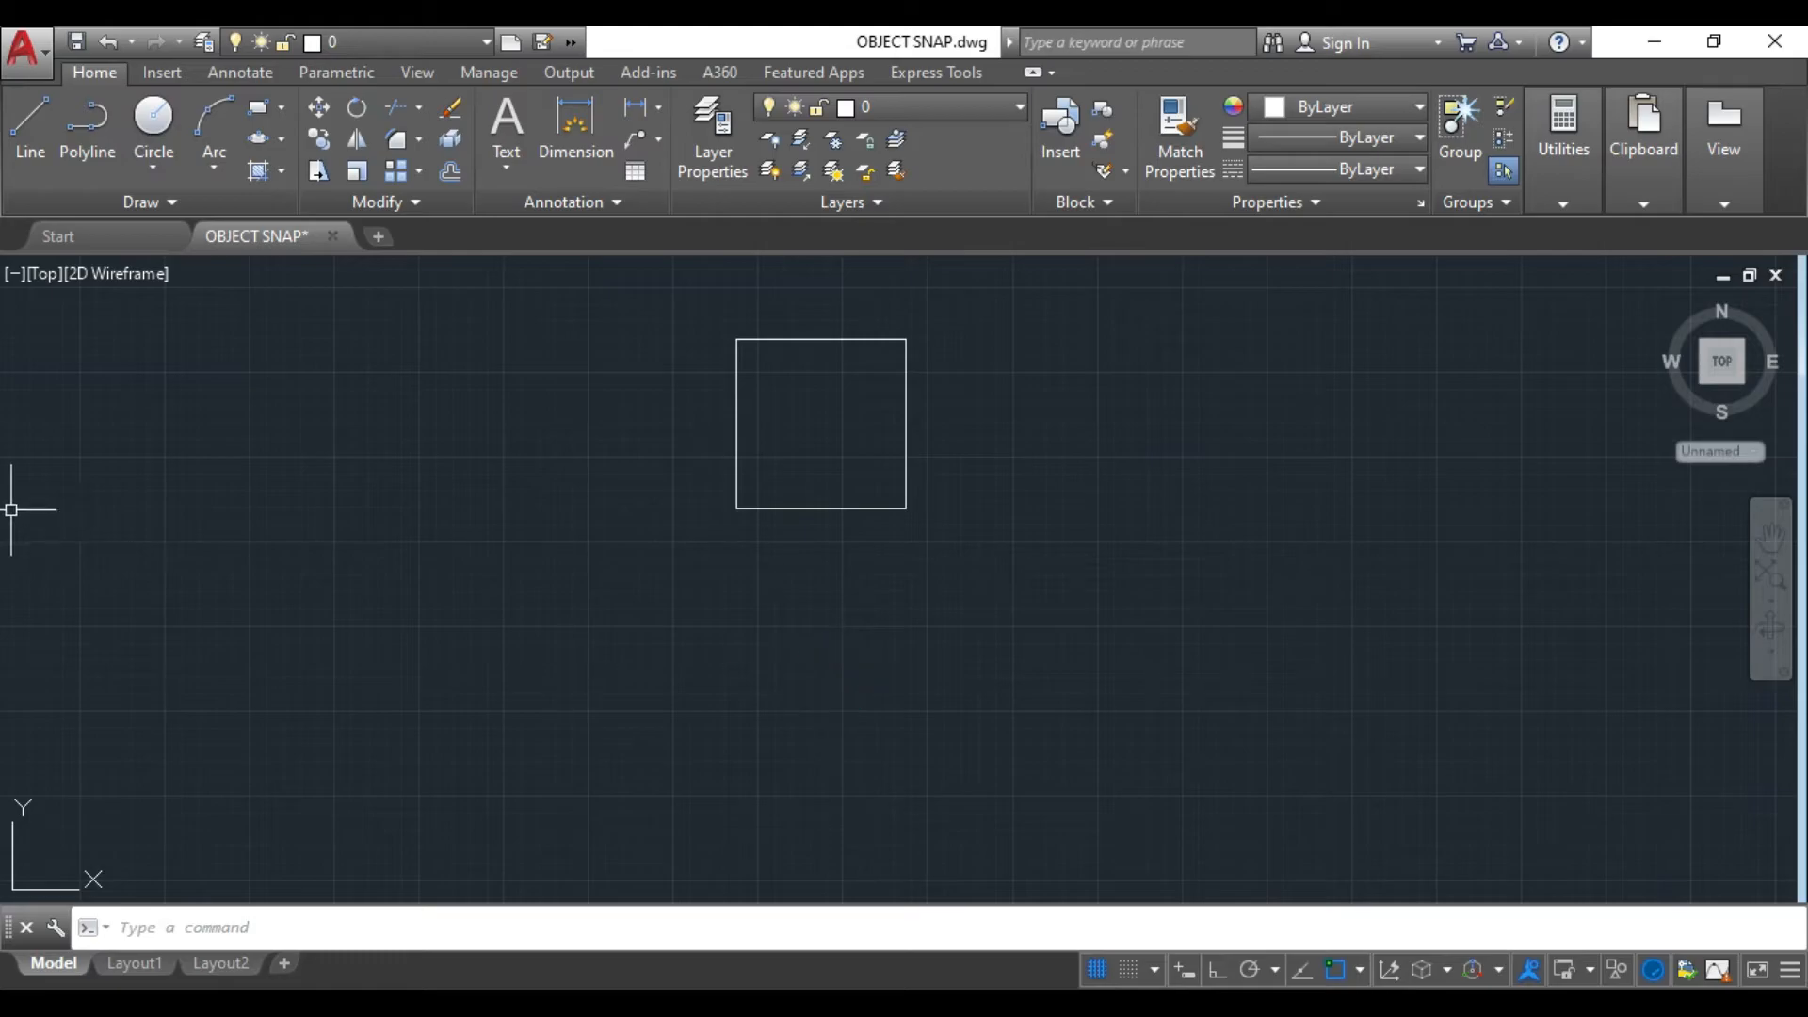
- Enable Insertion as the only object snap mode in the drafting settings, with the yellow text in view
middle_drag(20, 505, 795, 464)
scroll(795, 465, down, 2)
middle_drag(375, 507, 980, 464)
middle_drag(303, 634, 864, 658)
mouse_move(760, 488)
middle_down()
mouse_move(785, 558)
mouse_move(817, 544)
middle_up()
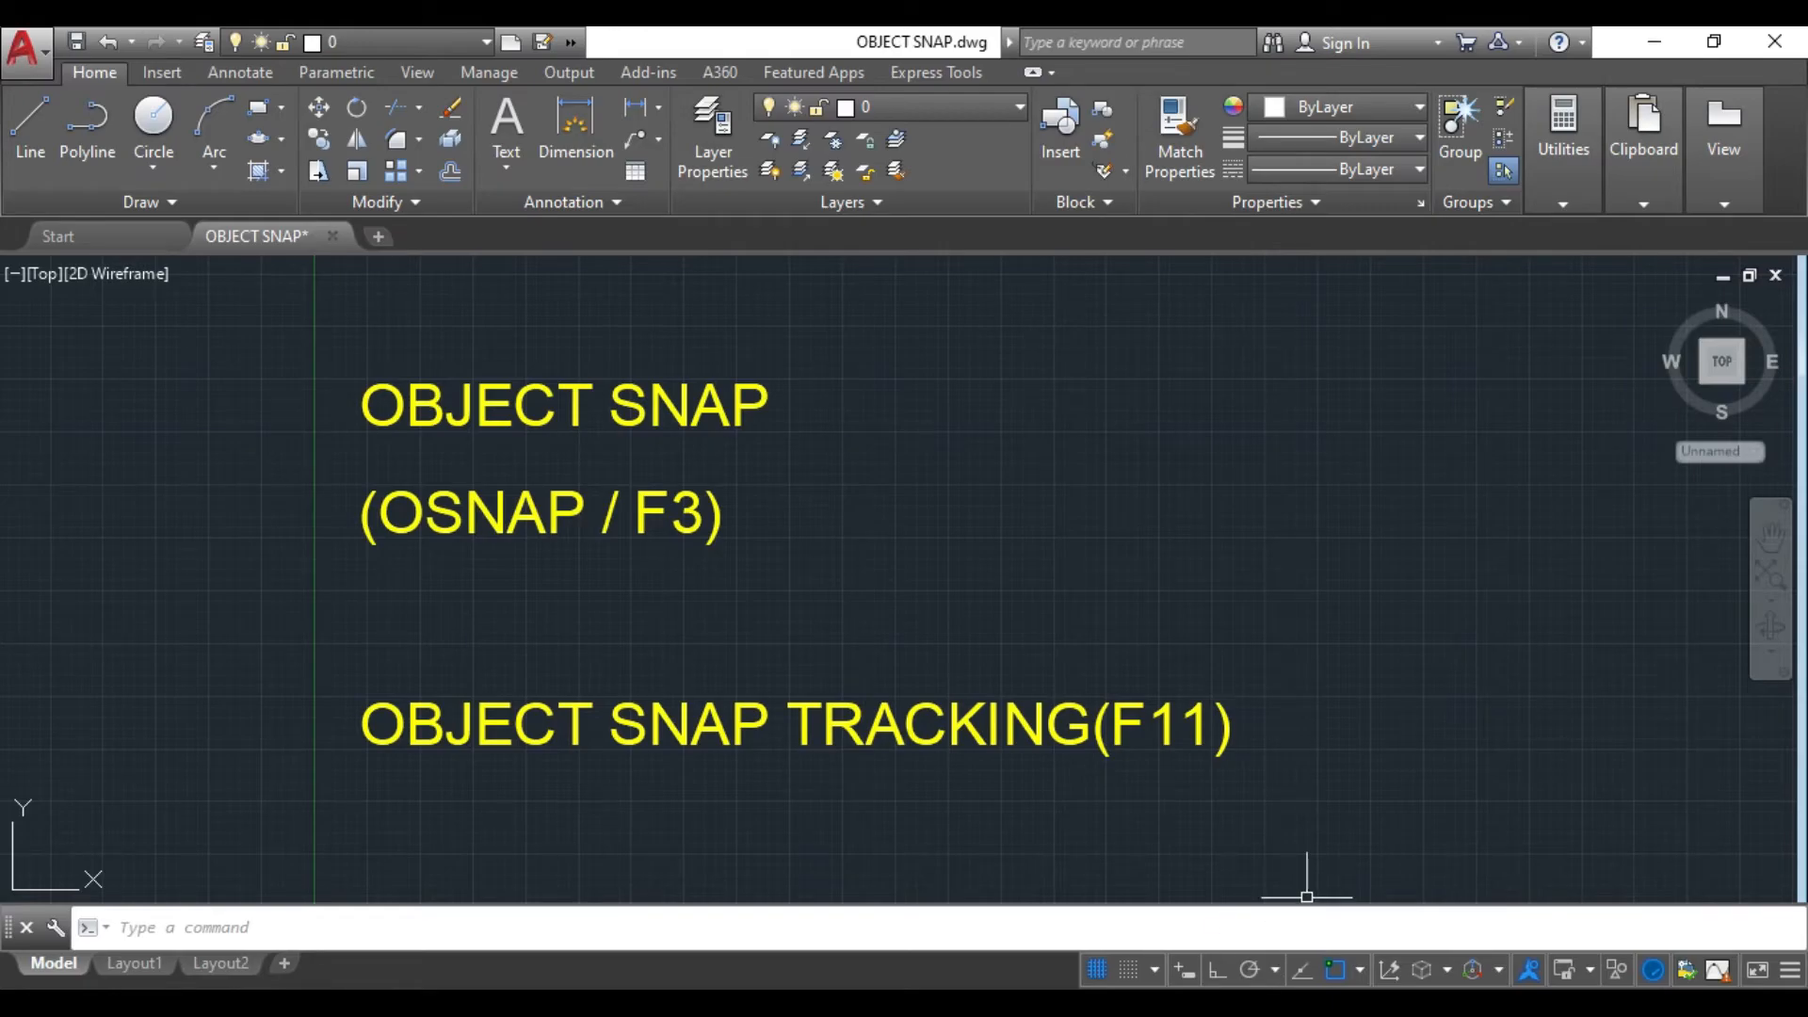
click(1362, 963)
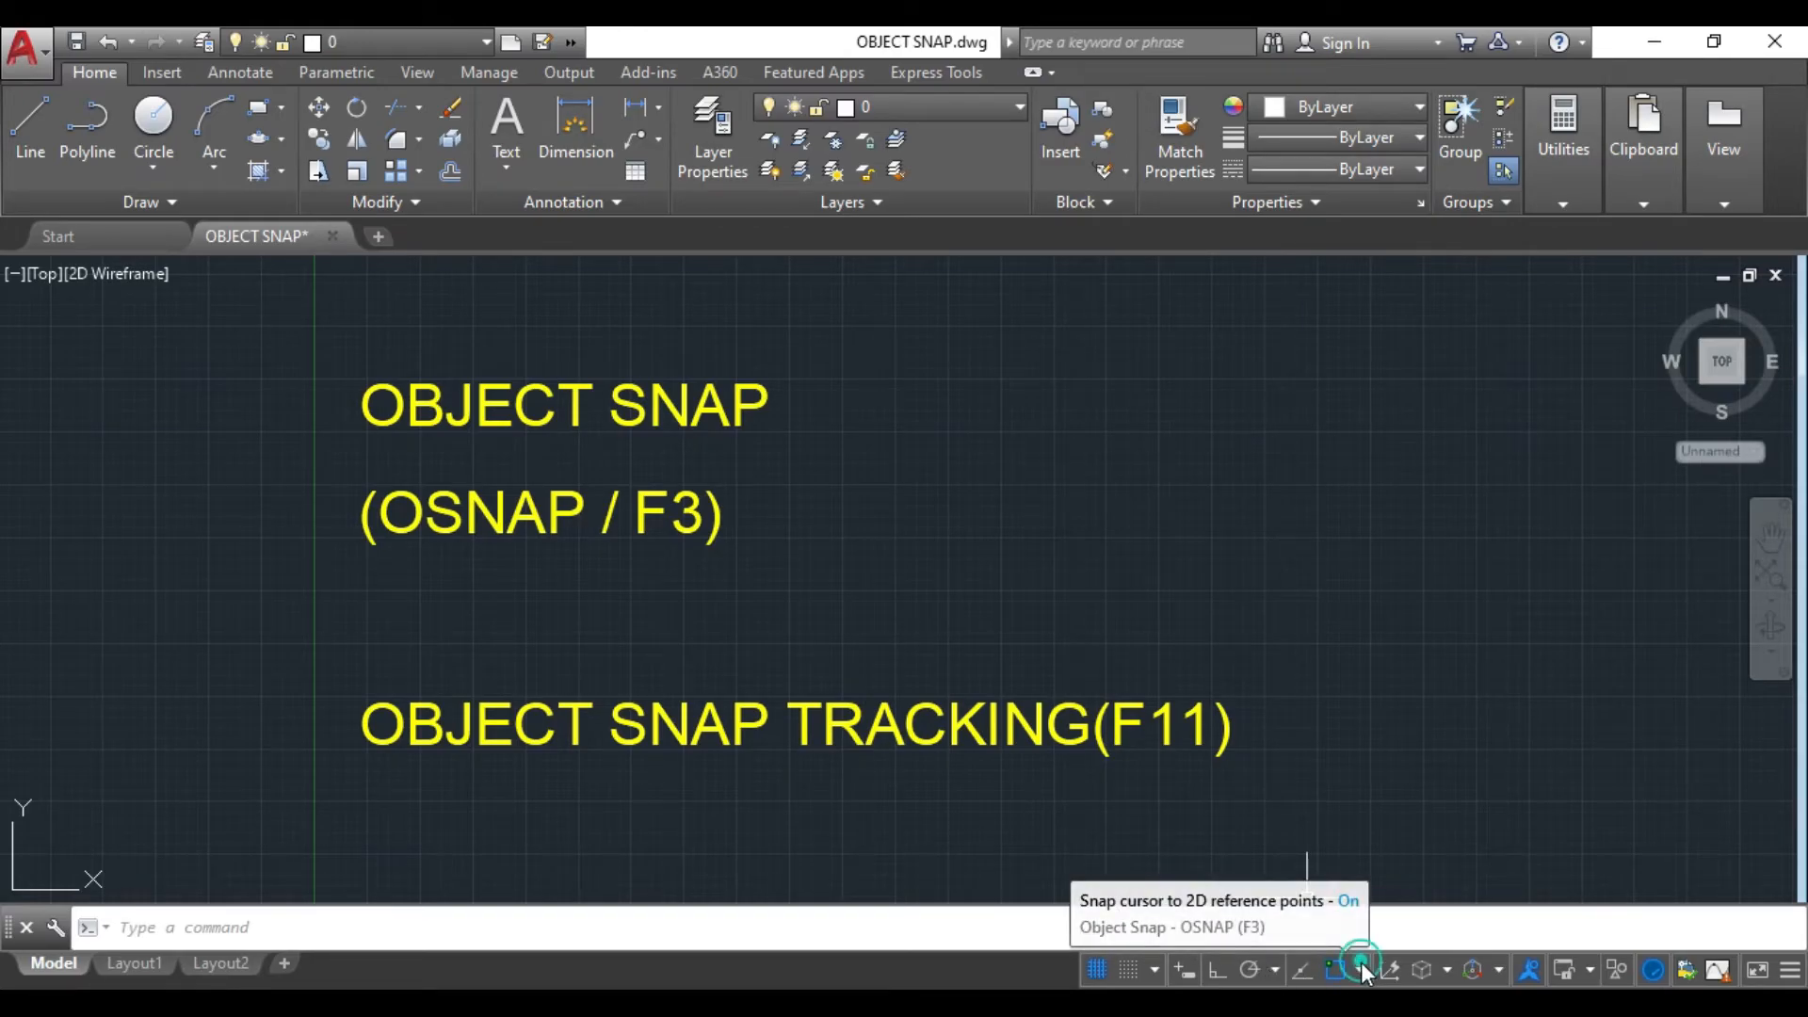
click(1224, 927)
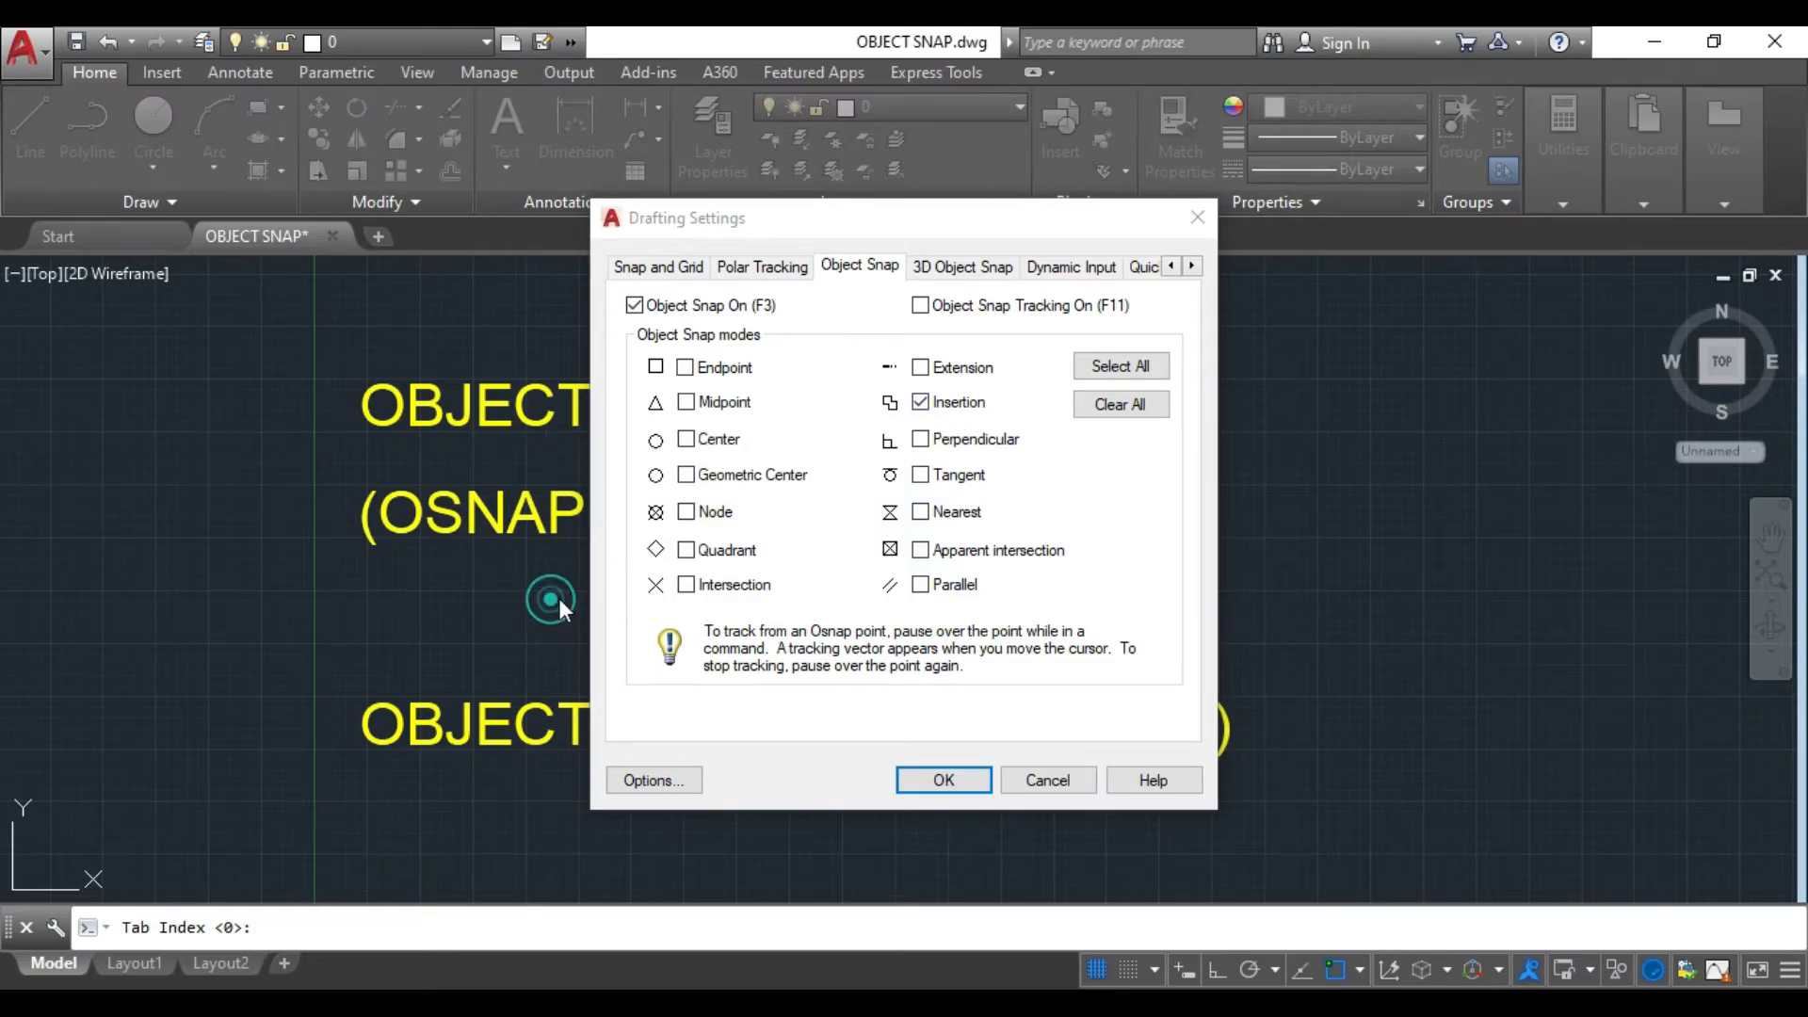
click(945, 780)
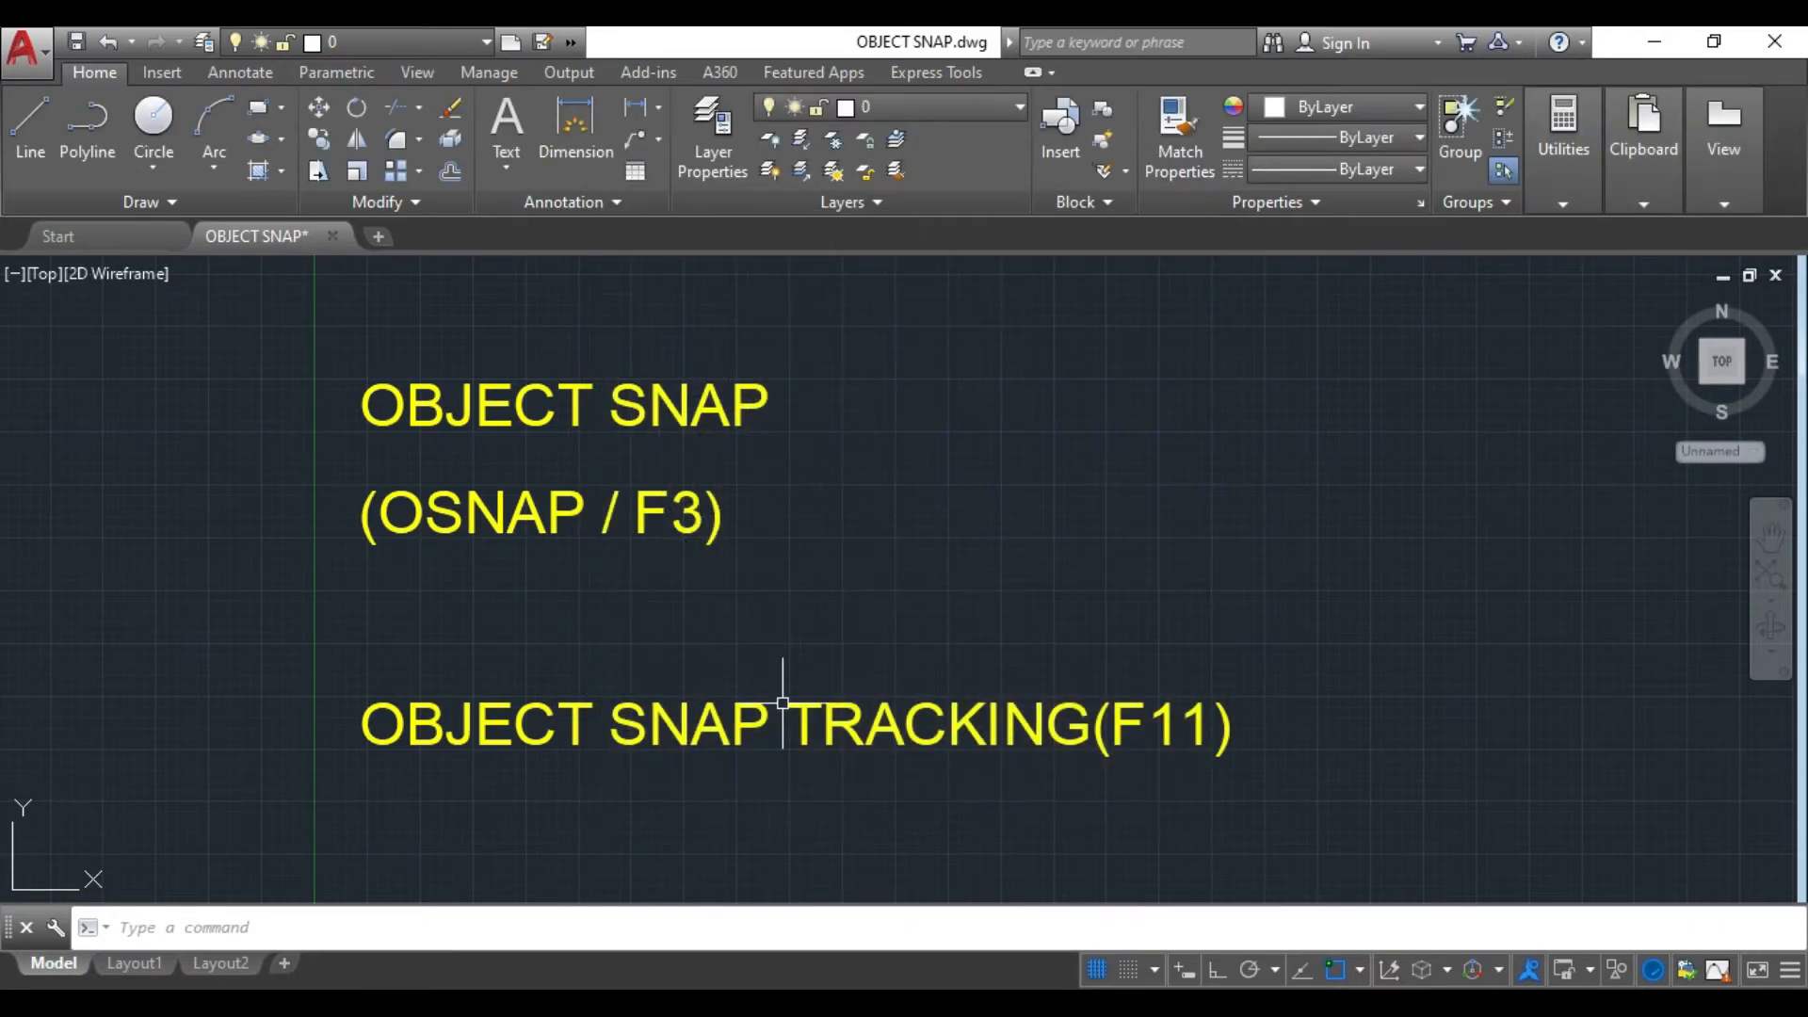
- Draw a closed five-sided outline of lines around the yellow text, starting at the upper-left corner of the OBJECT SNAP text
click(36, 124)
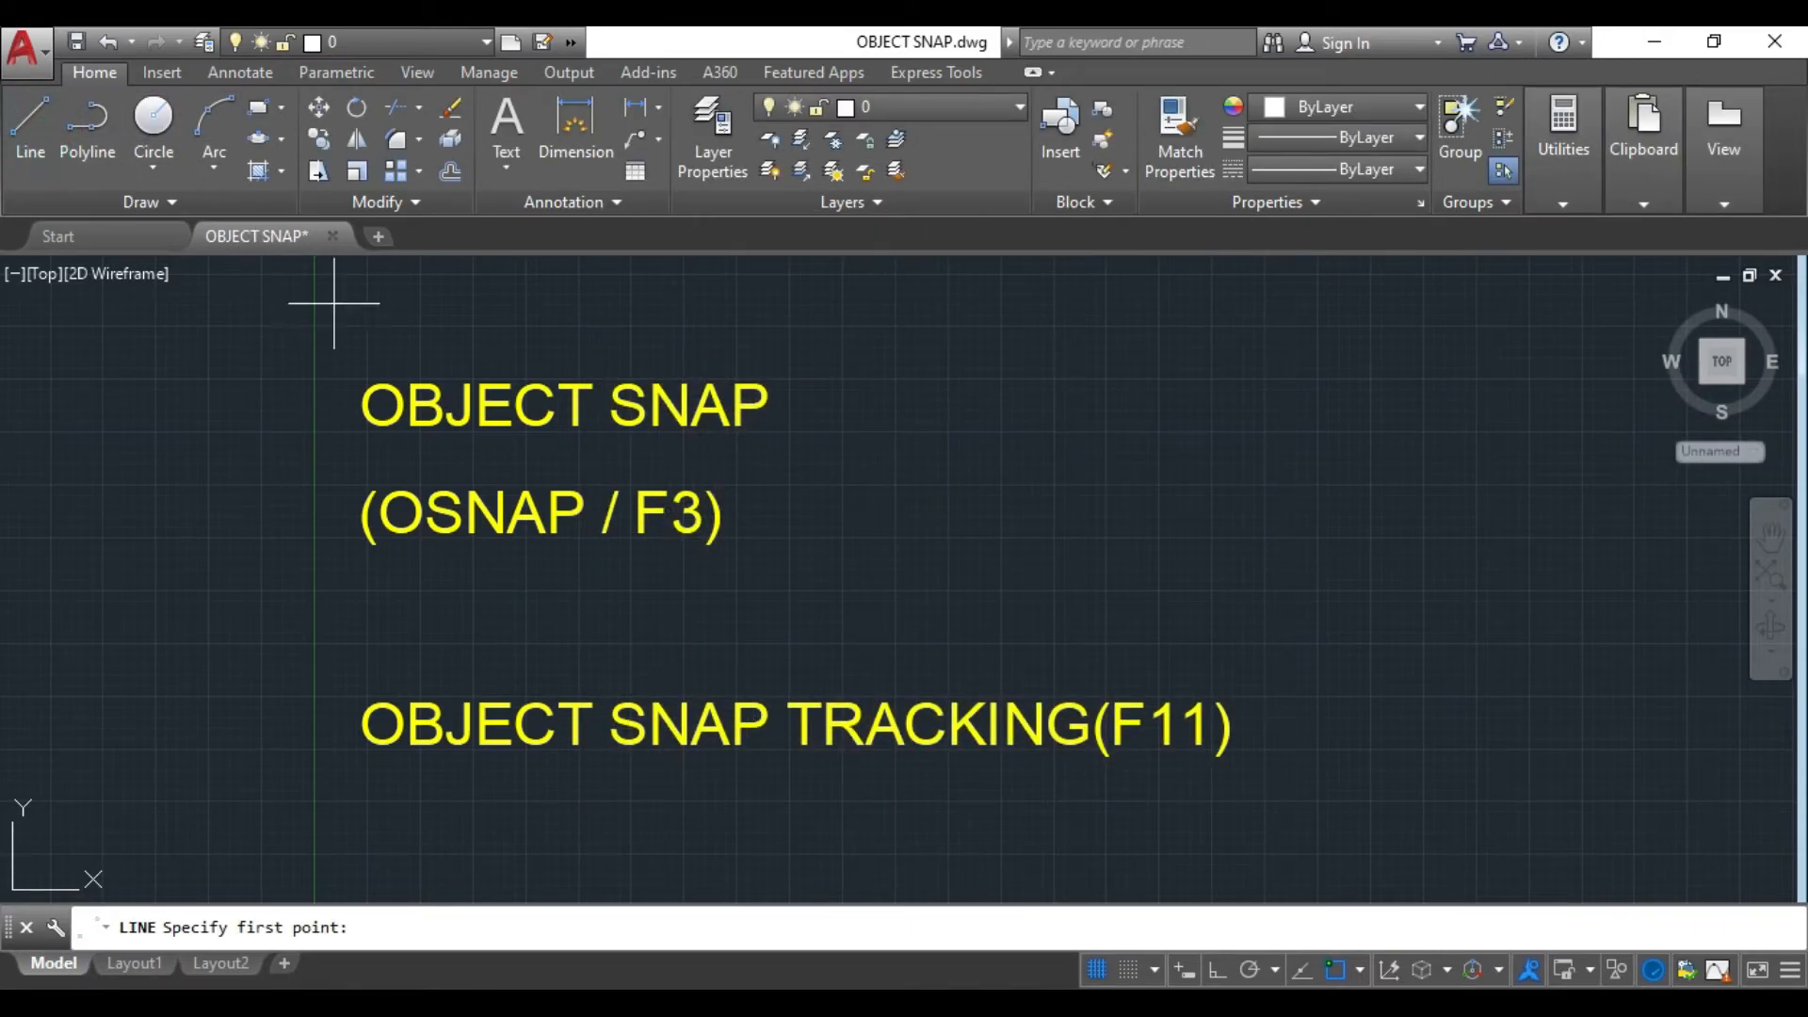
click(362, 382)
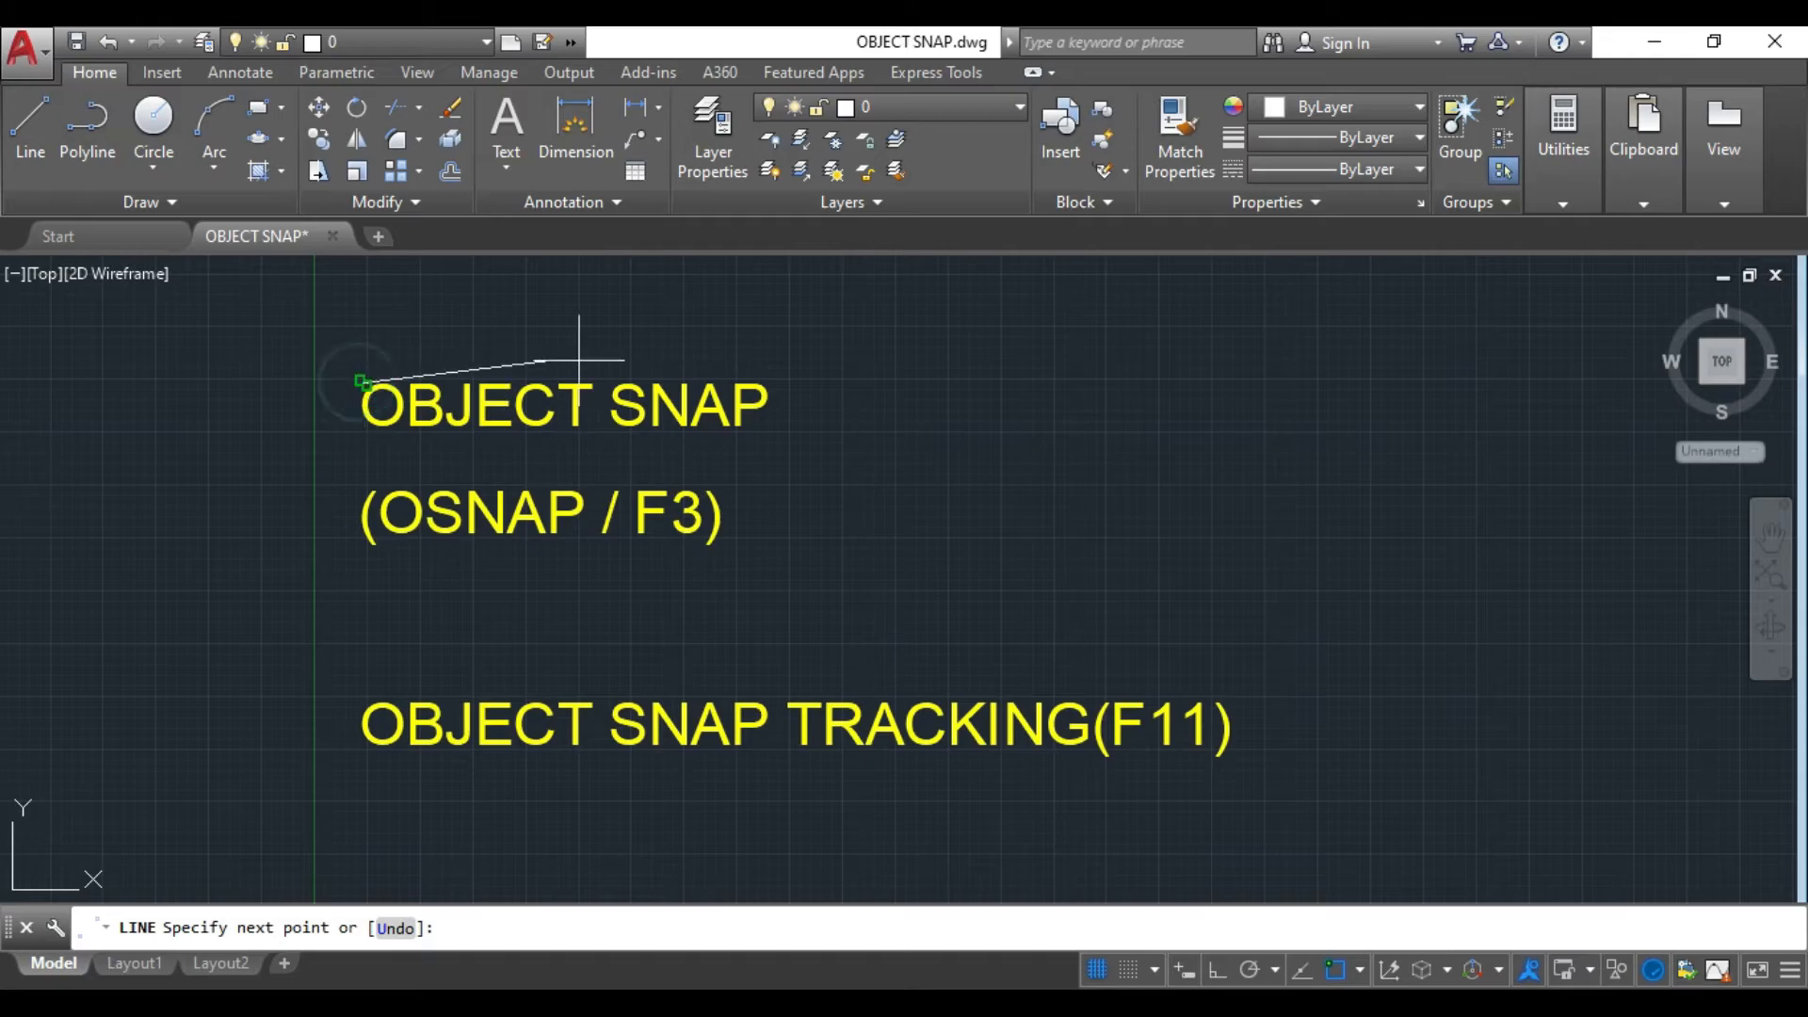
click(1140, 369)
click(1413, 835)
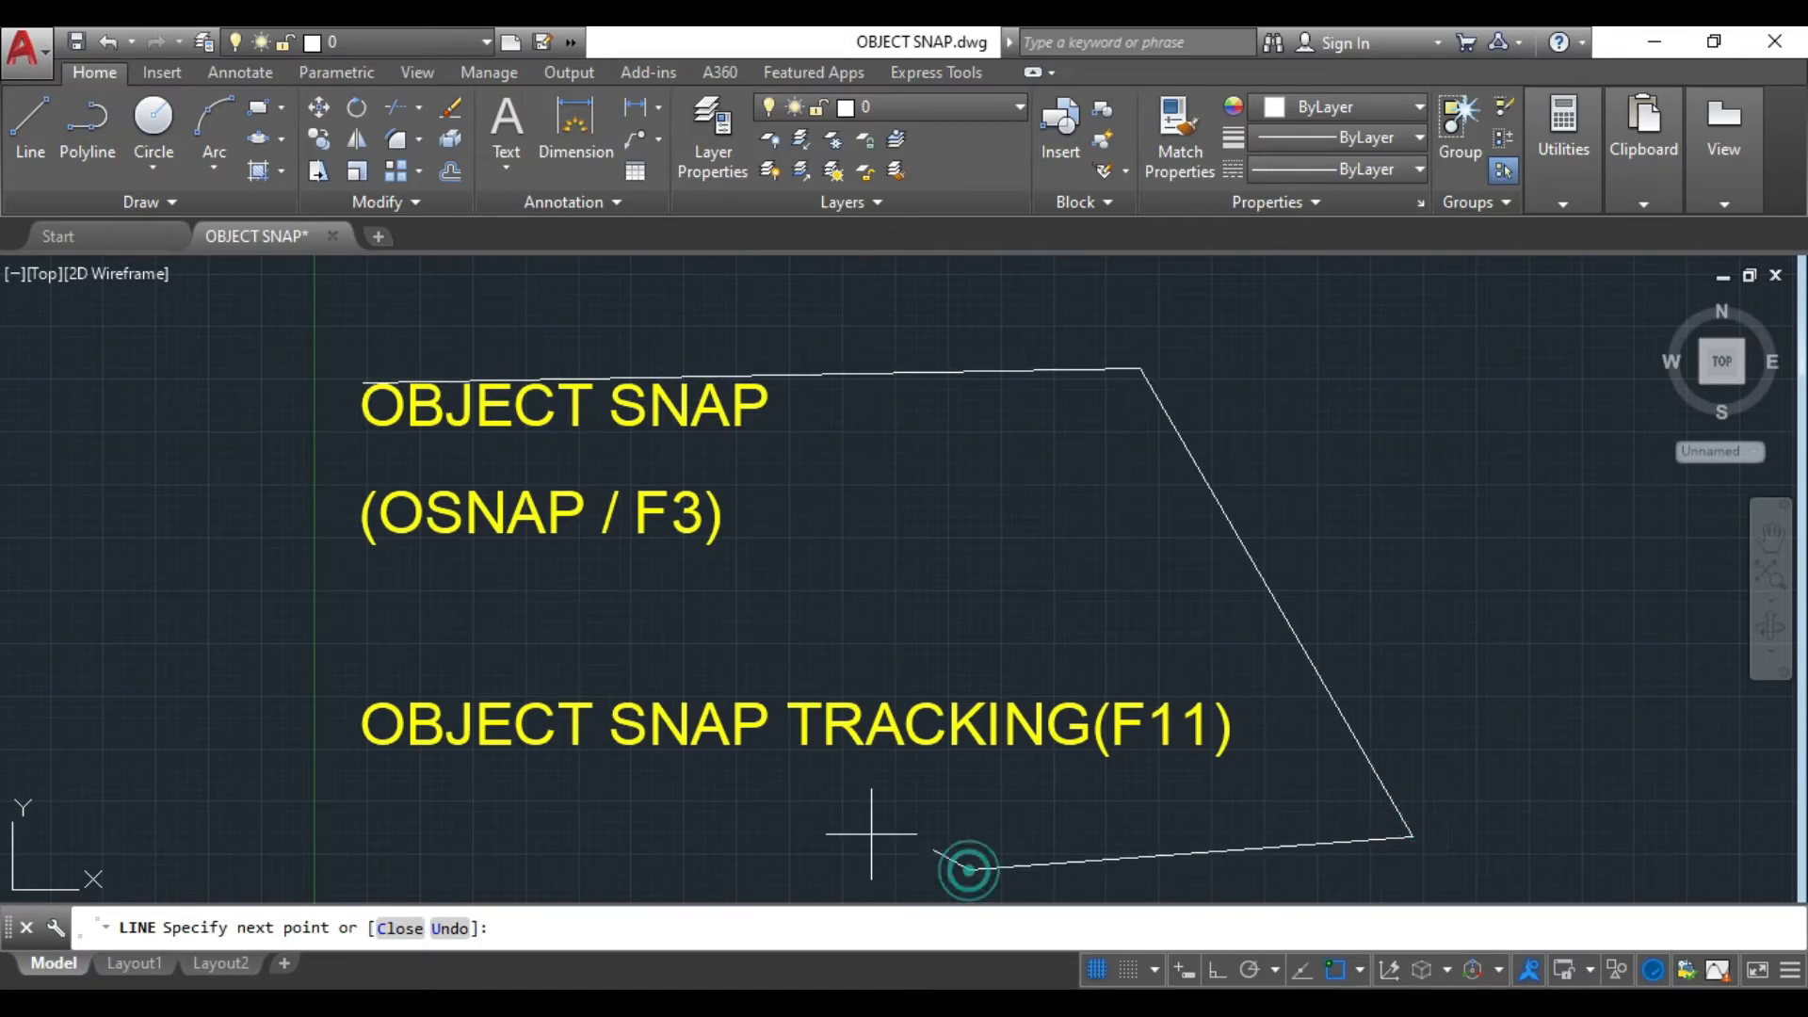
click(970, 868)
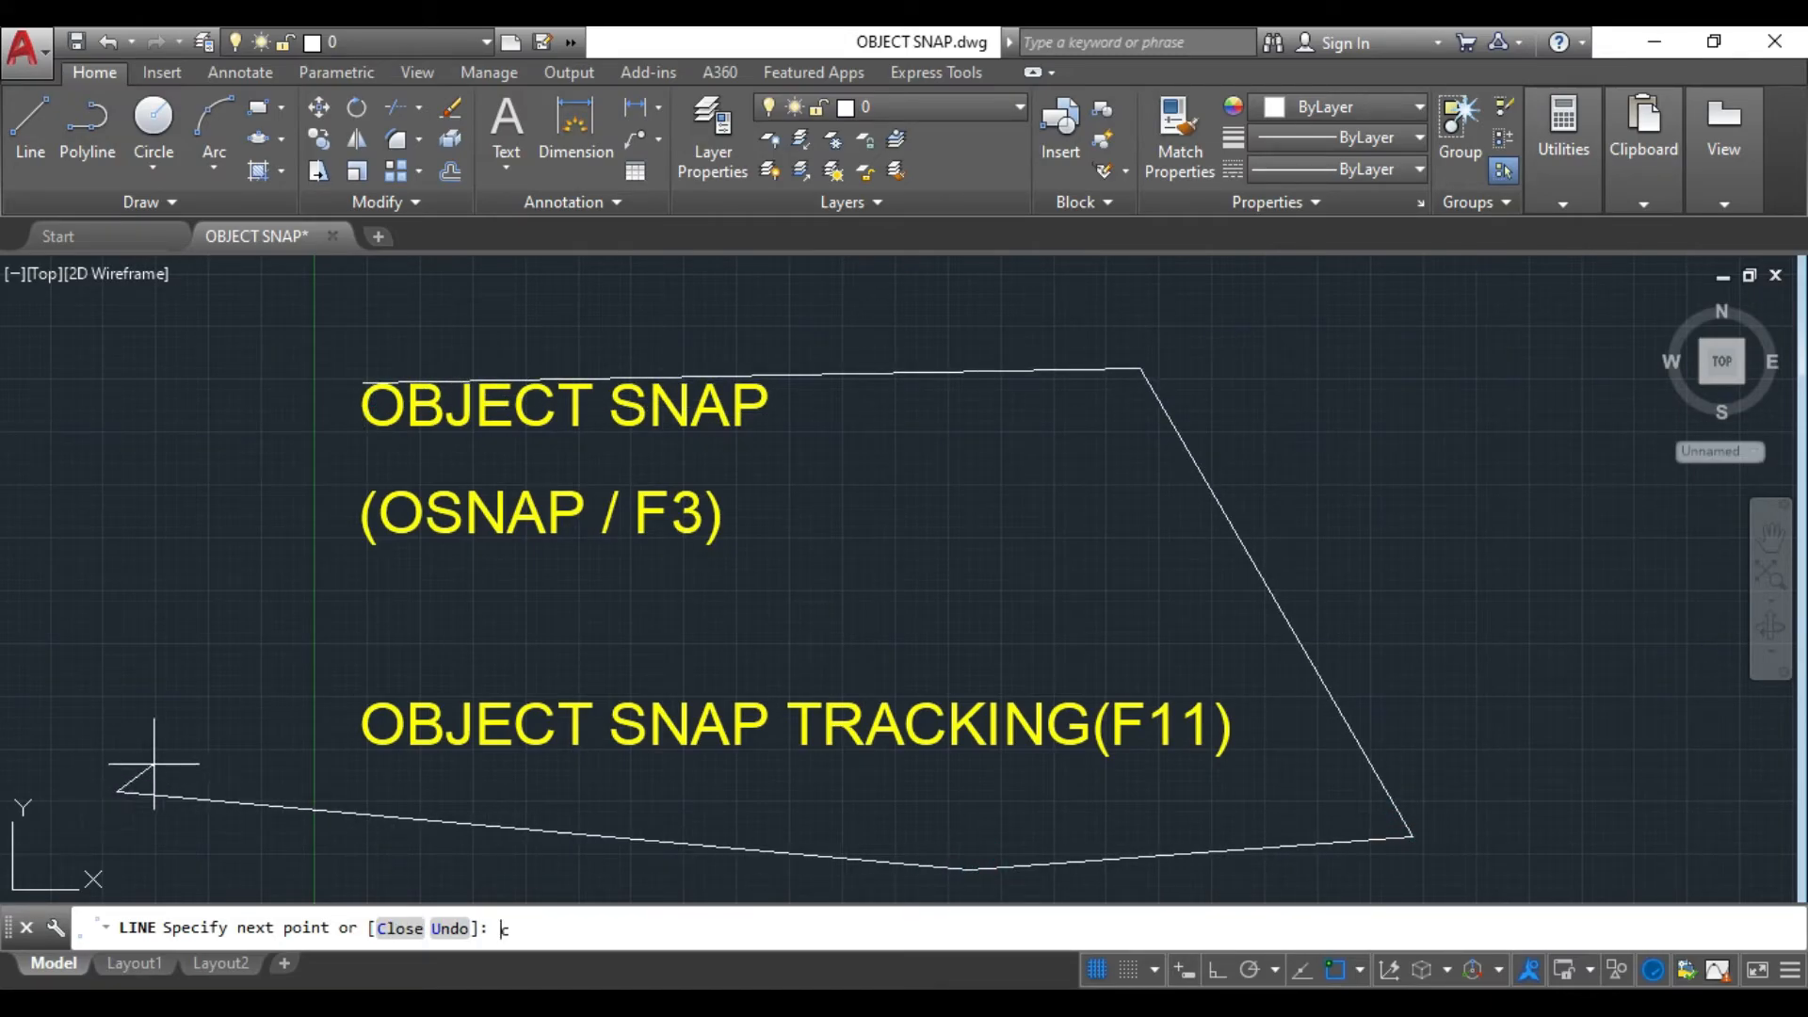
key(Return)
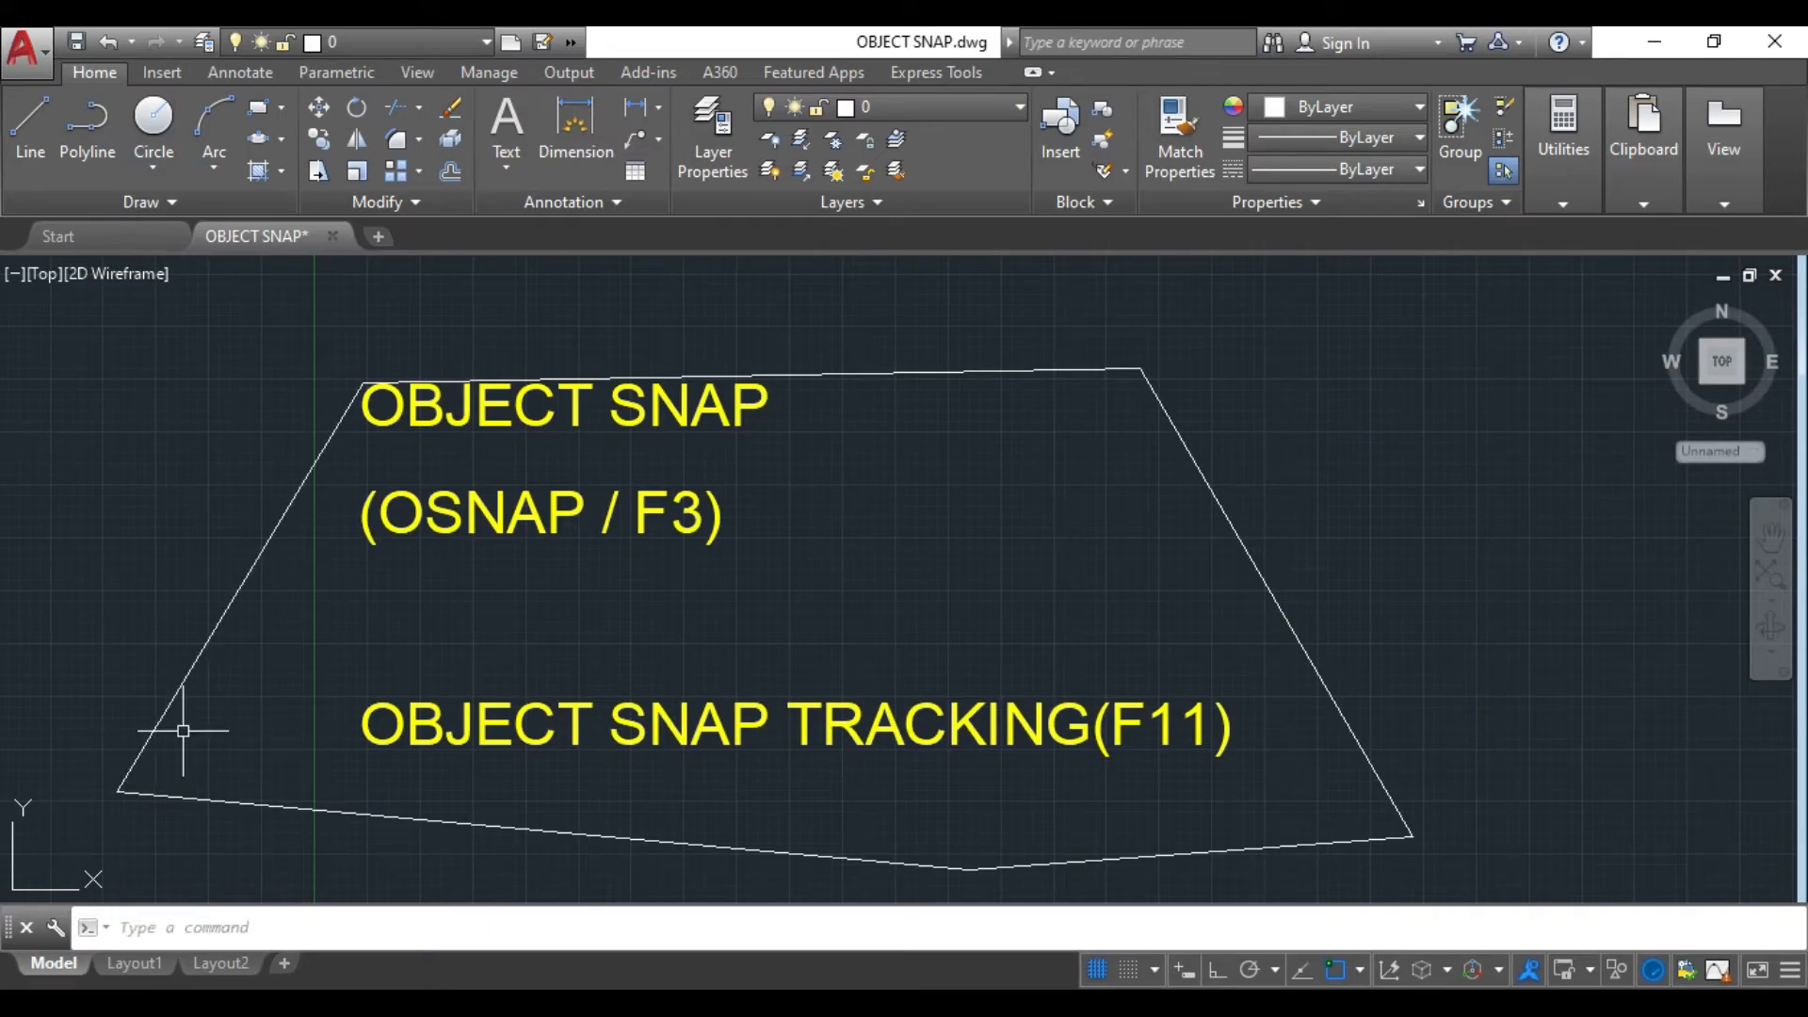
- Erase the five outline lines around the yellow text
click(969, 368)
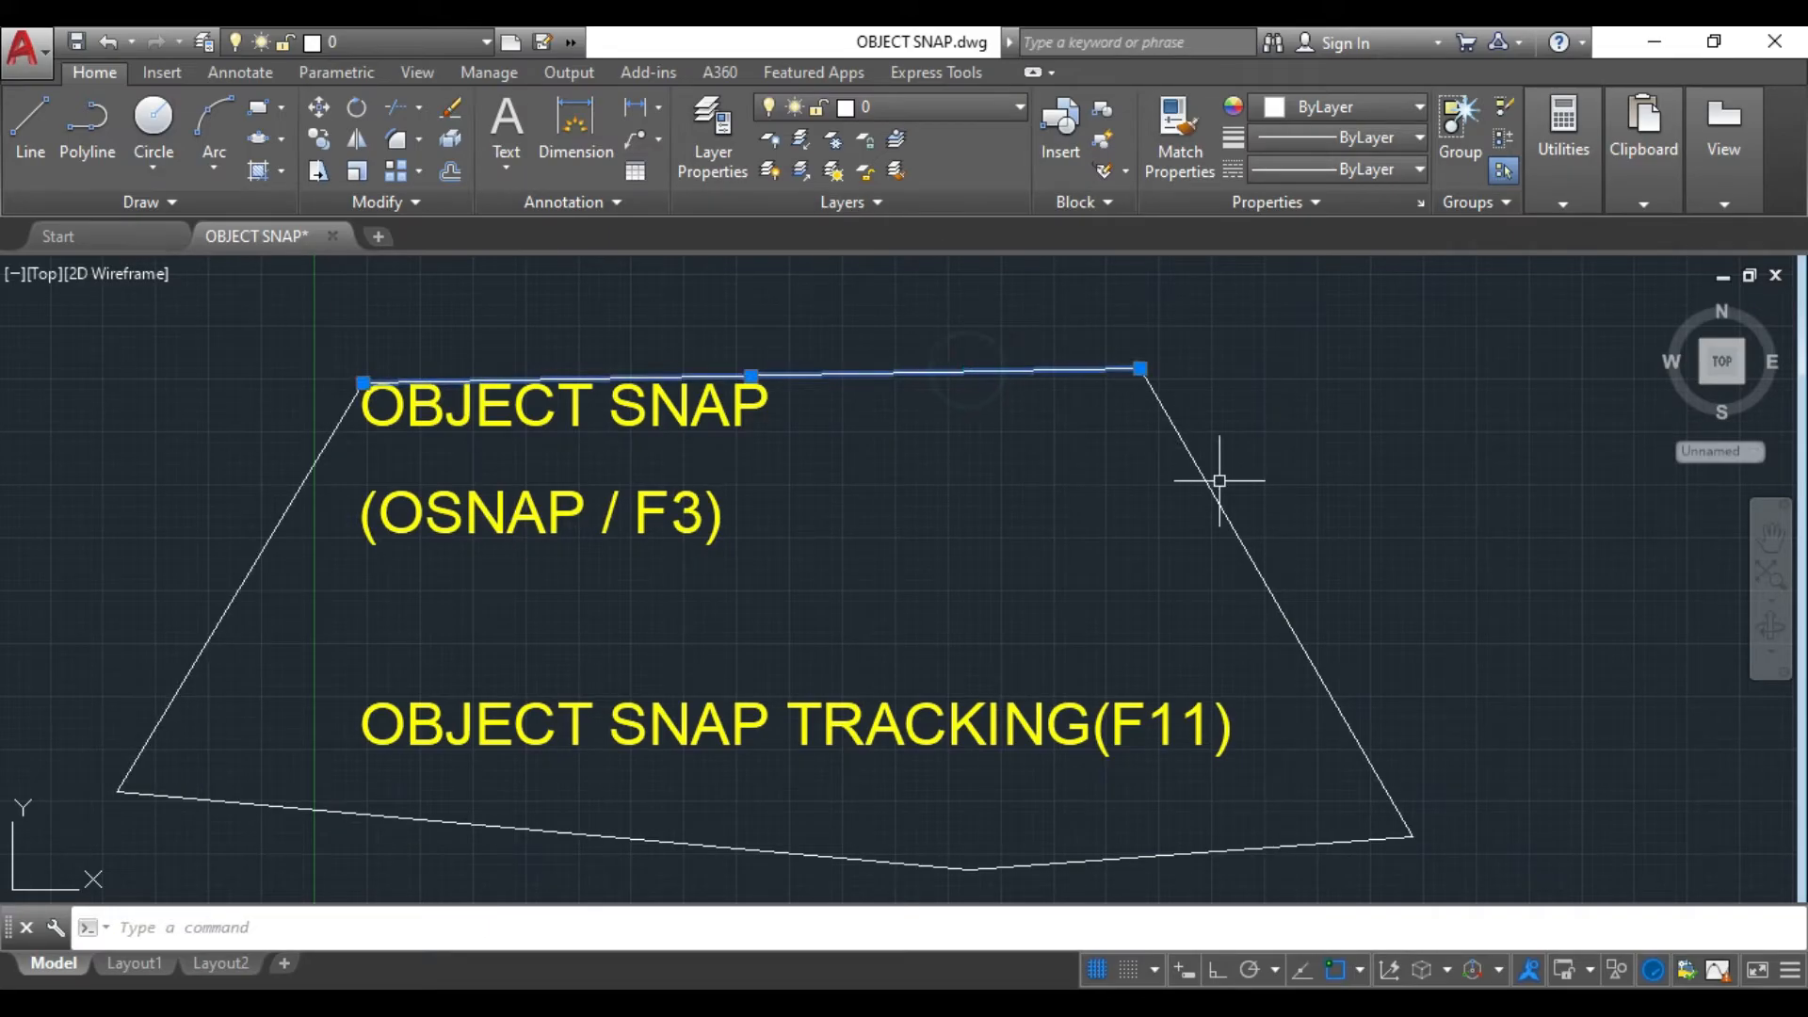
click(1209, 484)
click(1149, 859)
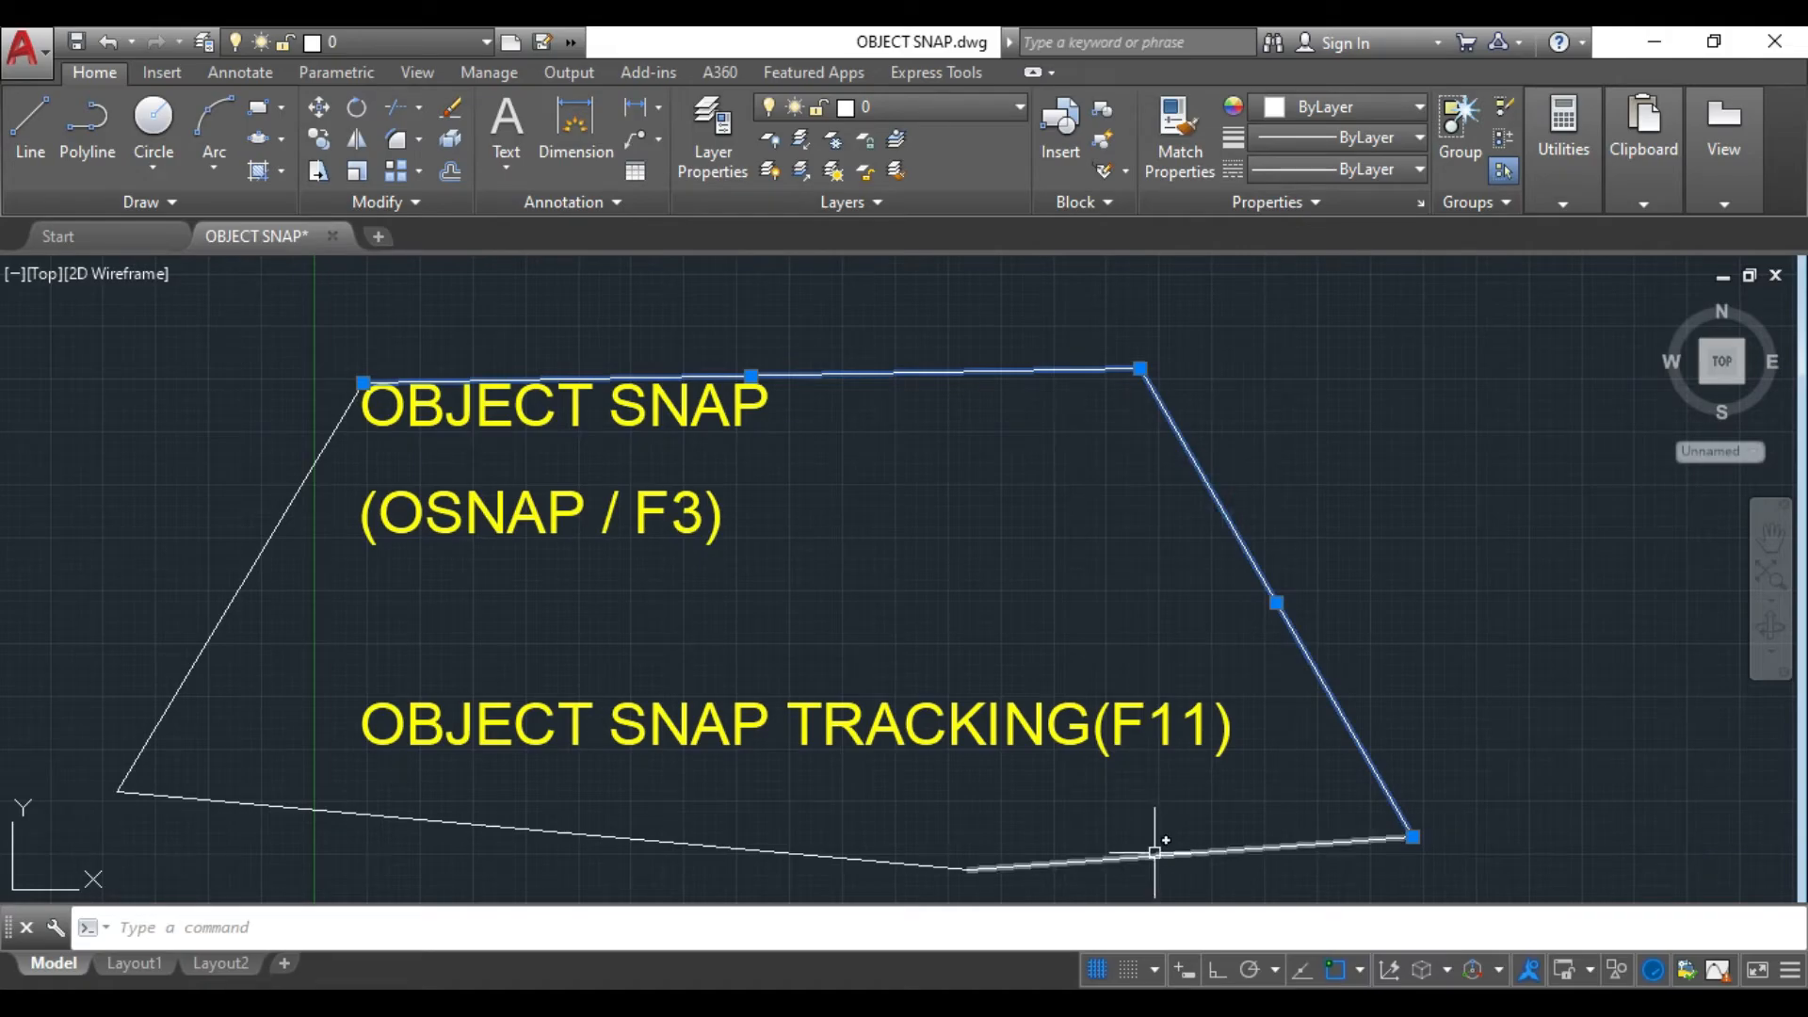
click(909, 865)
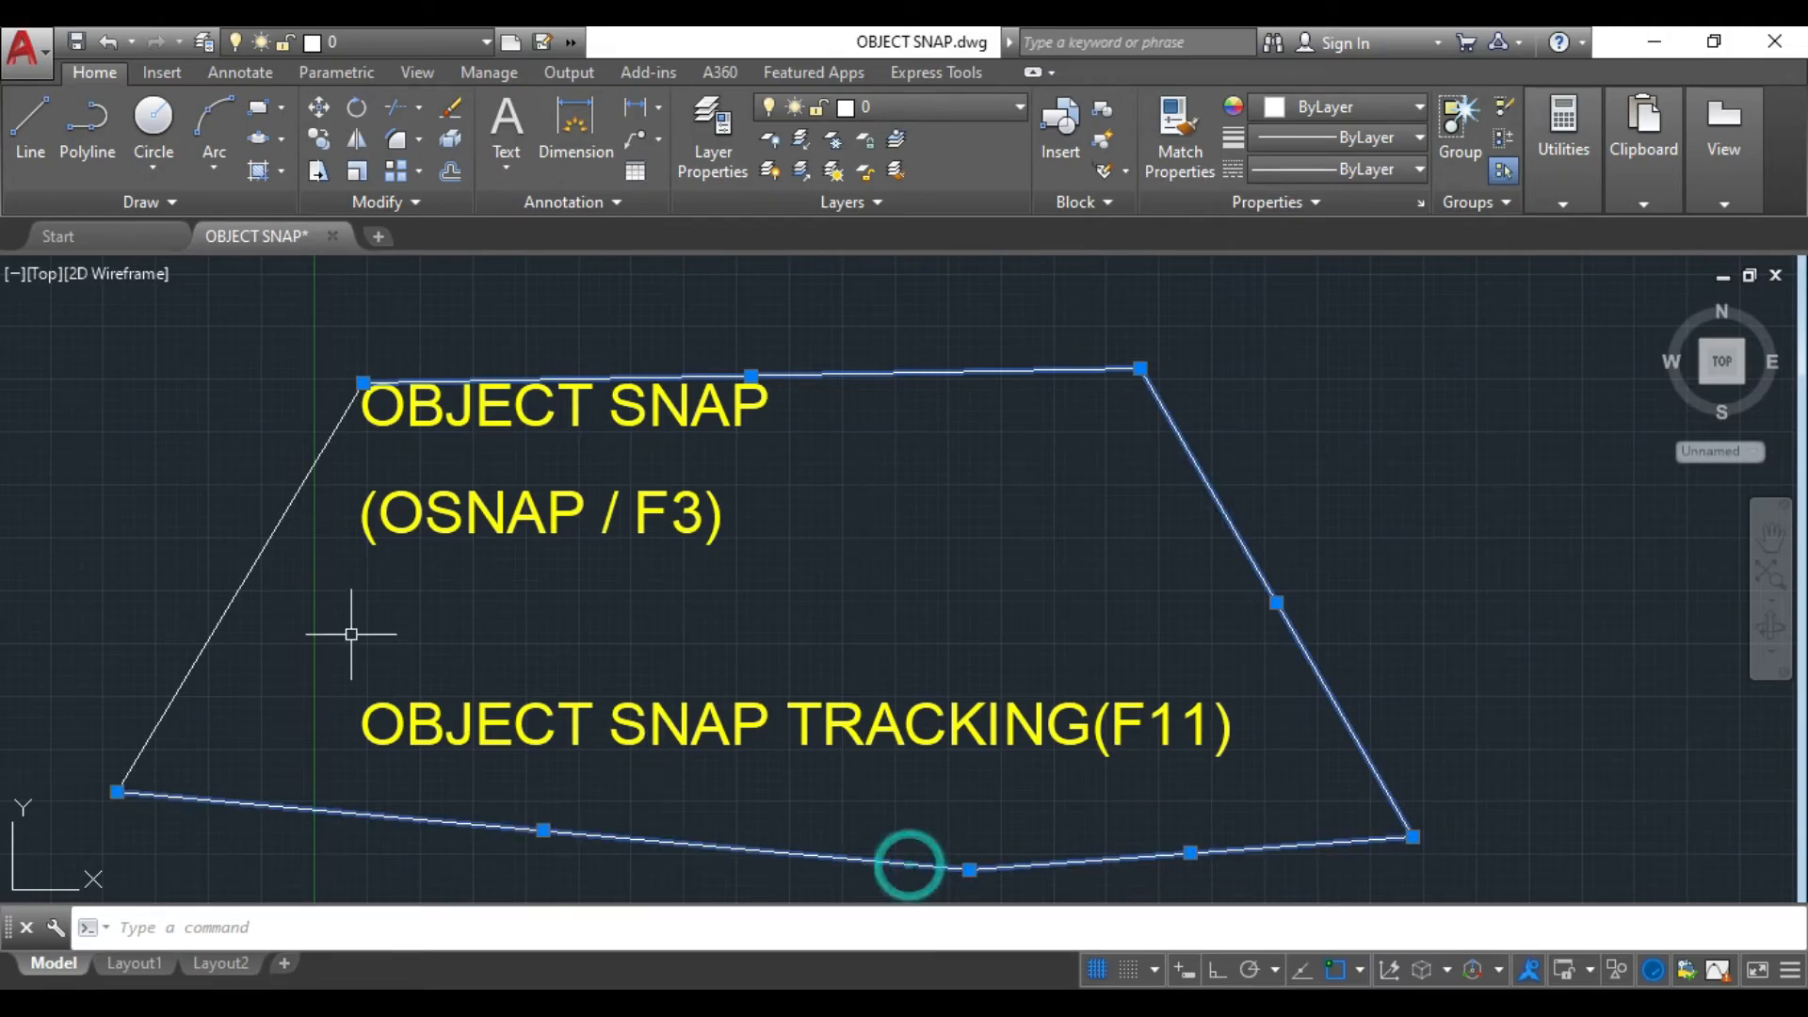
click(268, 537)
key(Delete)
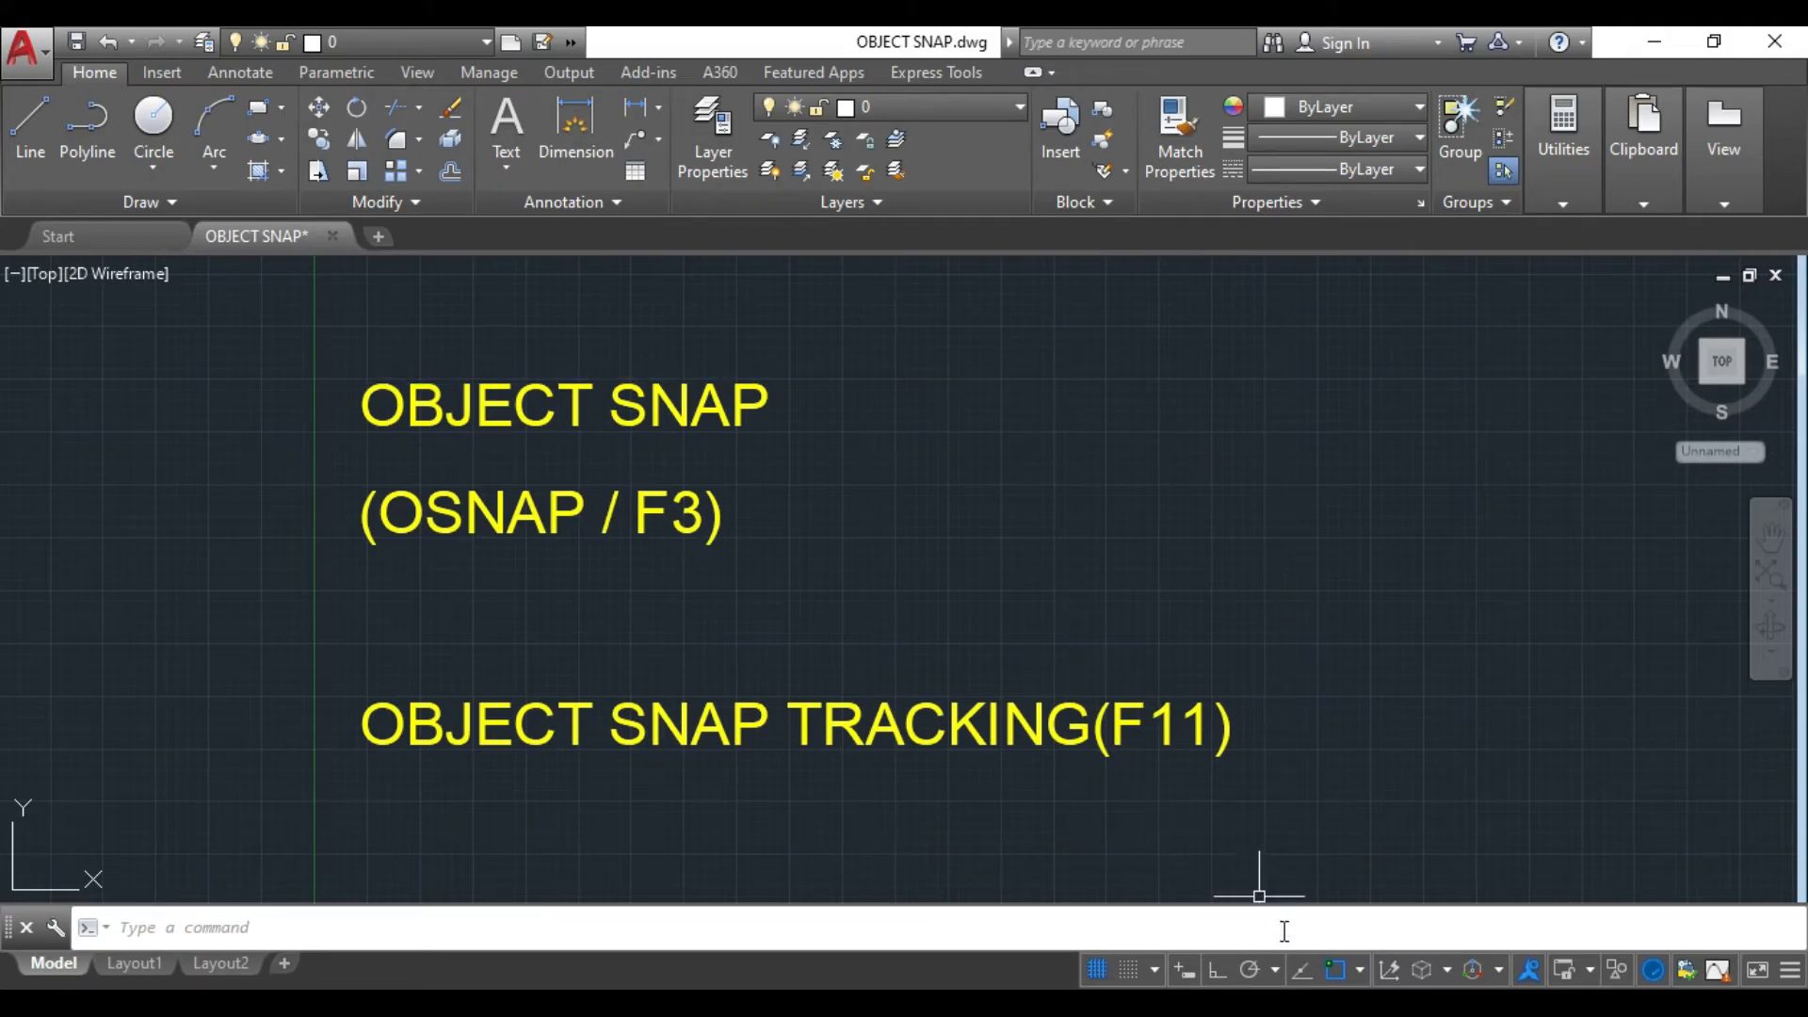
- Enable the Perpendicular object snap
click(1355, 969)
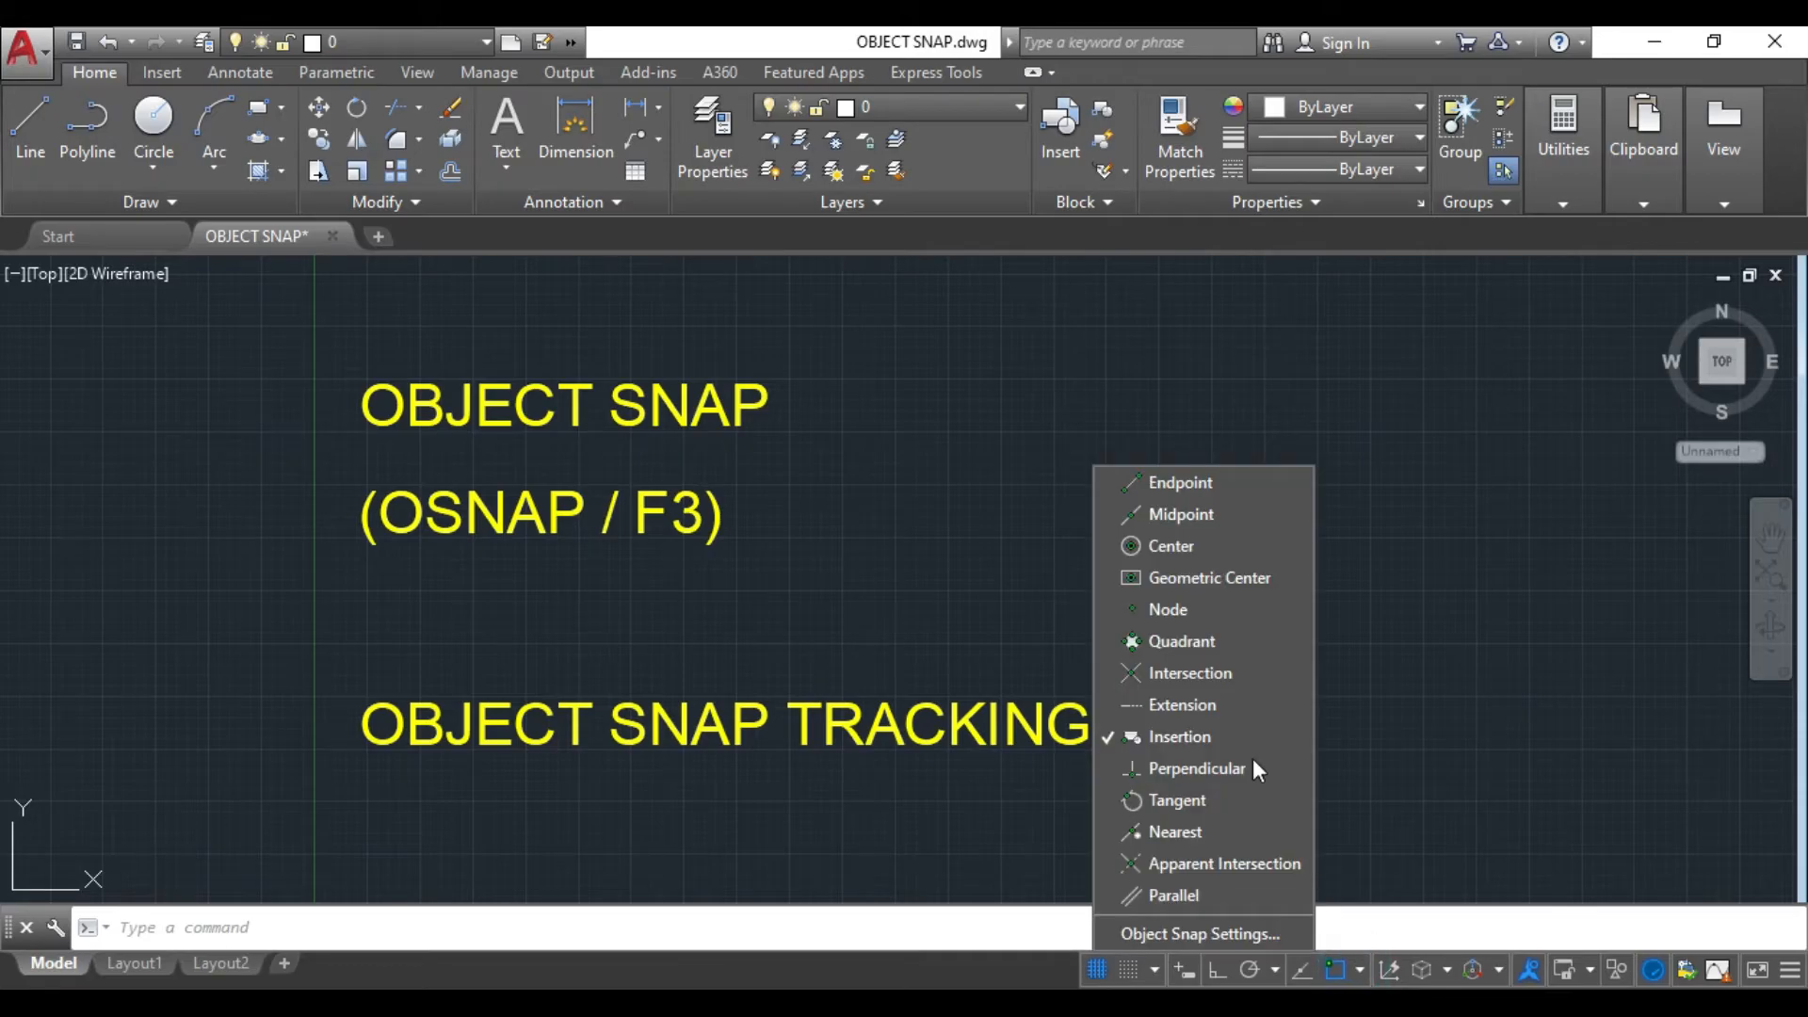
click(1111, 767)
click(1496, 647)
- Erase the square to the right of the yellow text
middle_drag(1474, 560, 534, 540)
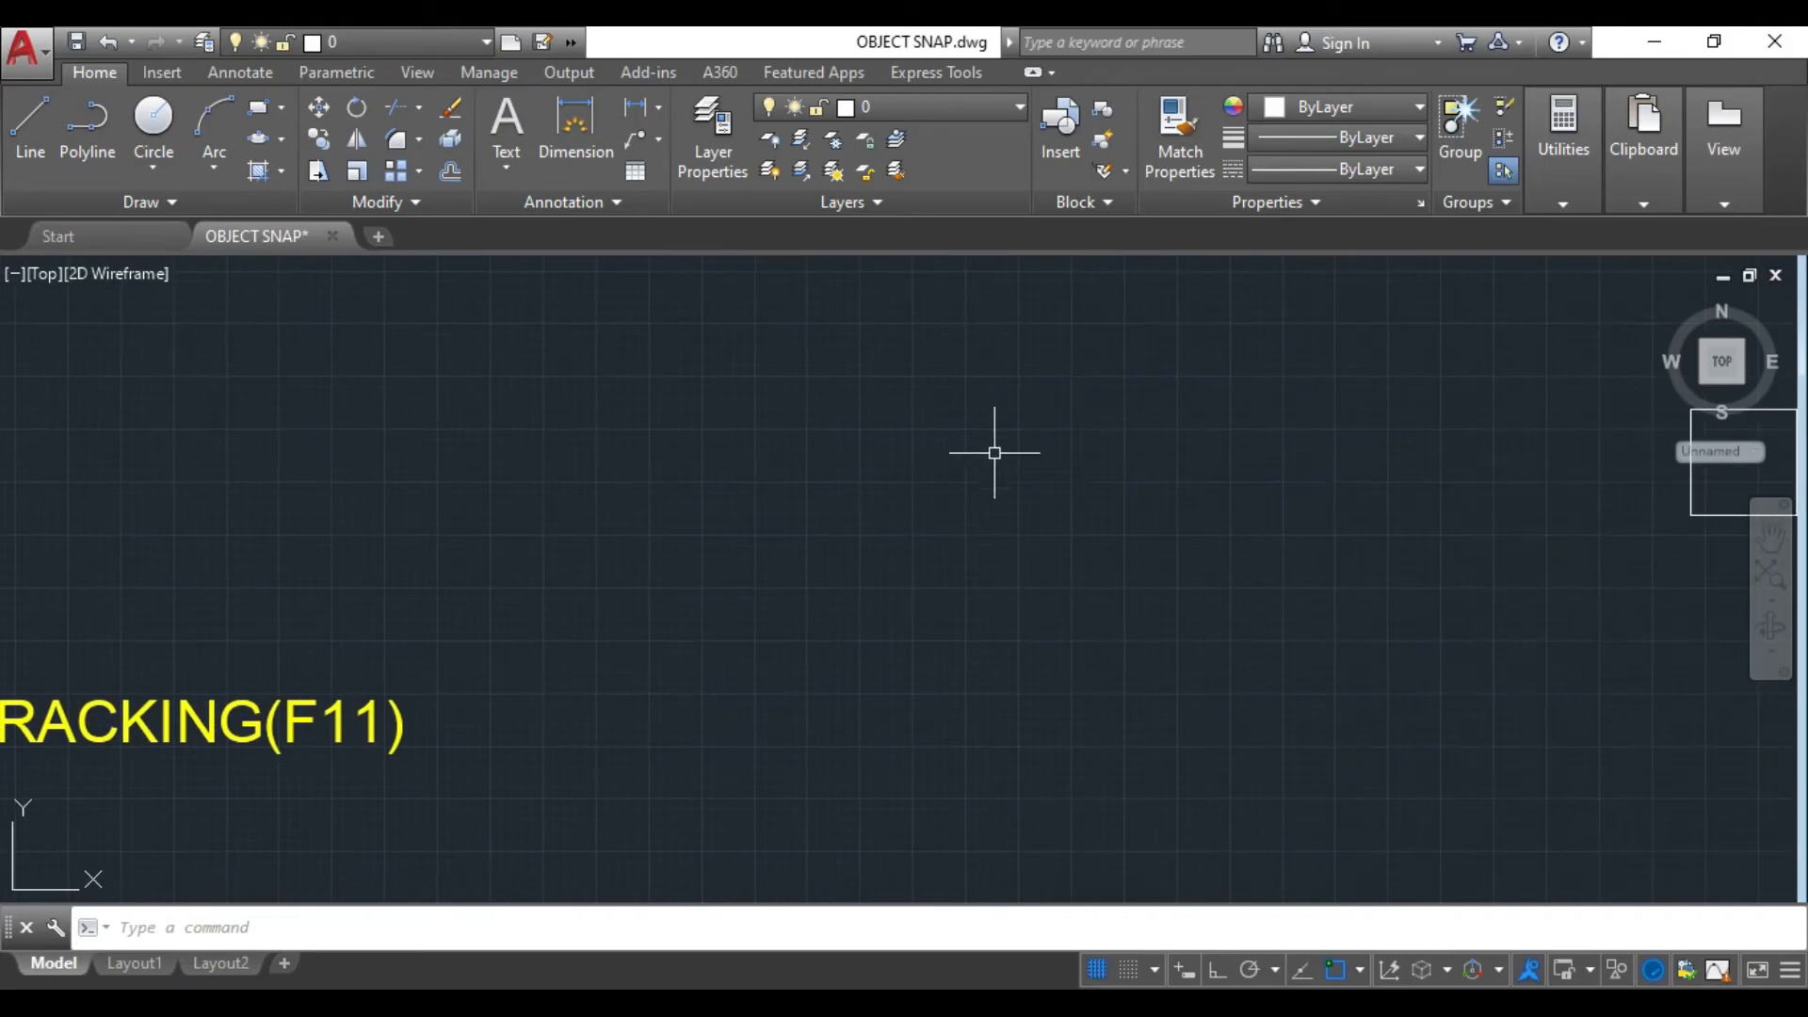
middle_drag(994, 452, 811, 590)
scroll(533, 396, down, 2)
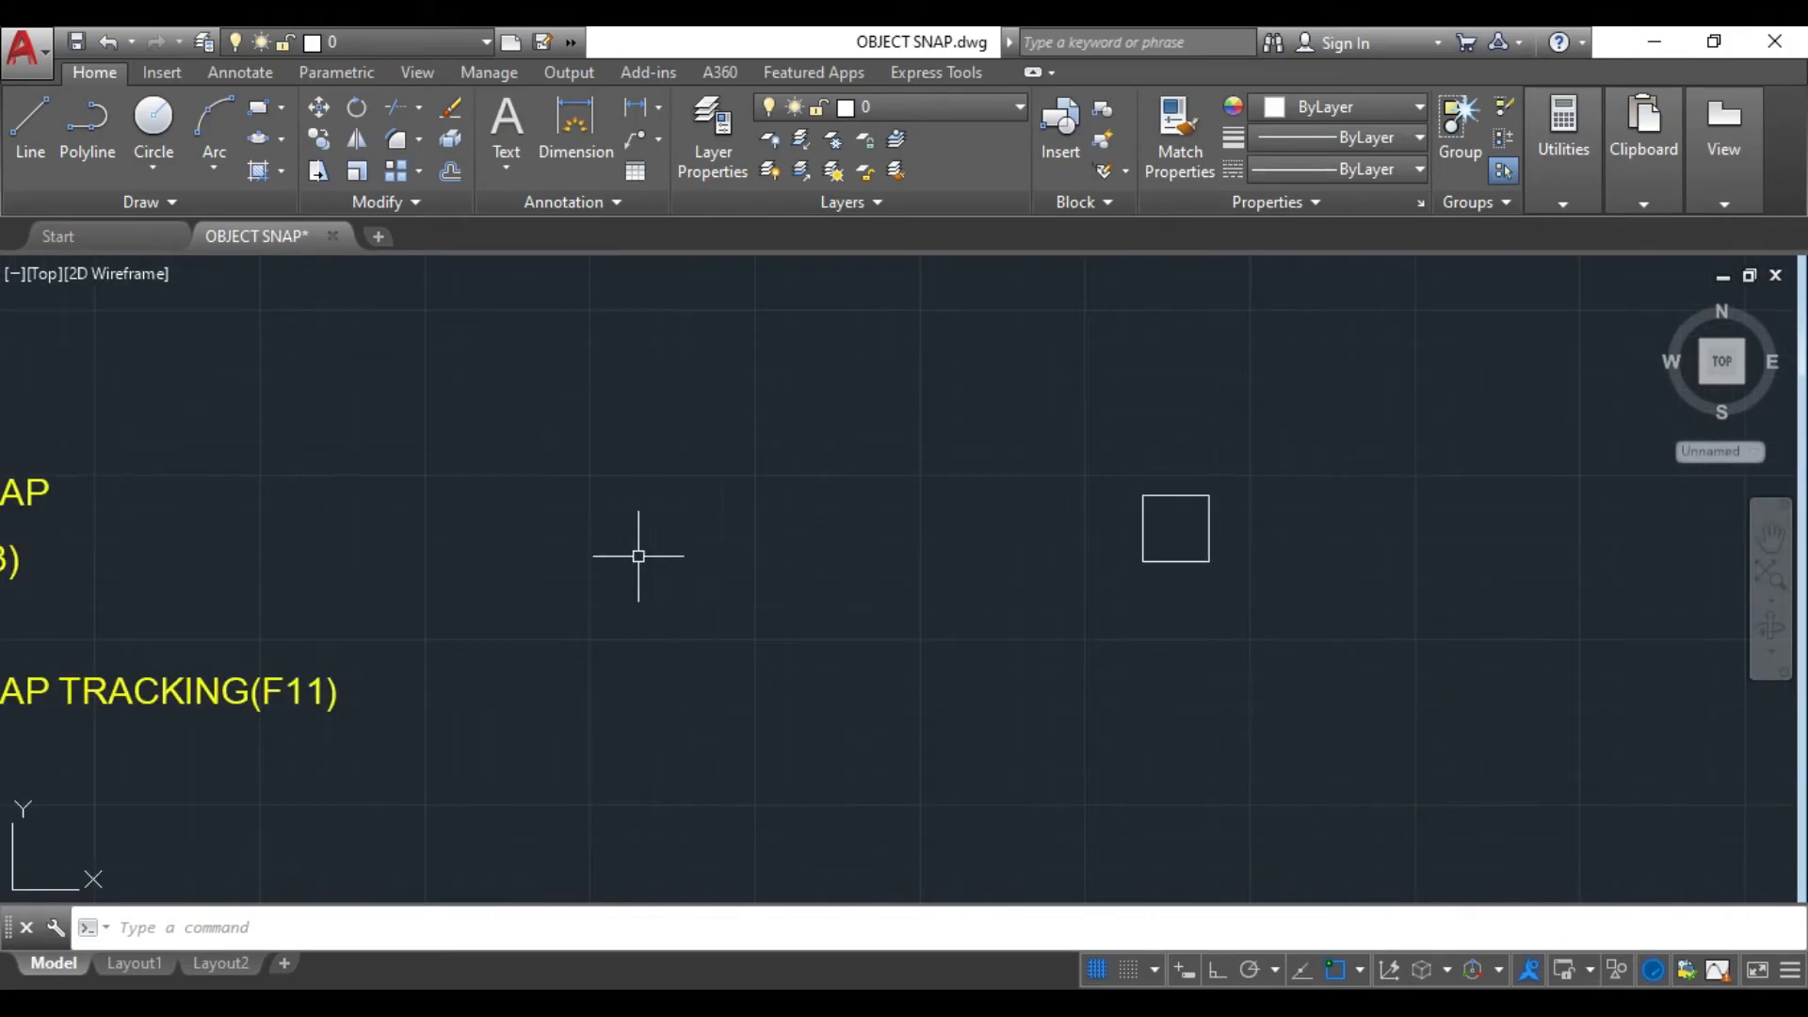
mouse_move(638, 552)
middle_down()
mouse_move(984, 545)
mouse_move(965, 492)
middle_up()
click(1605, 580)
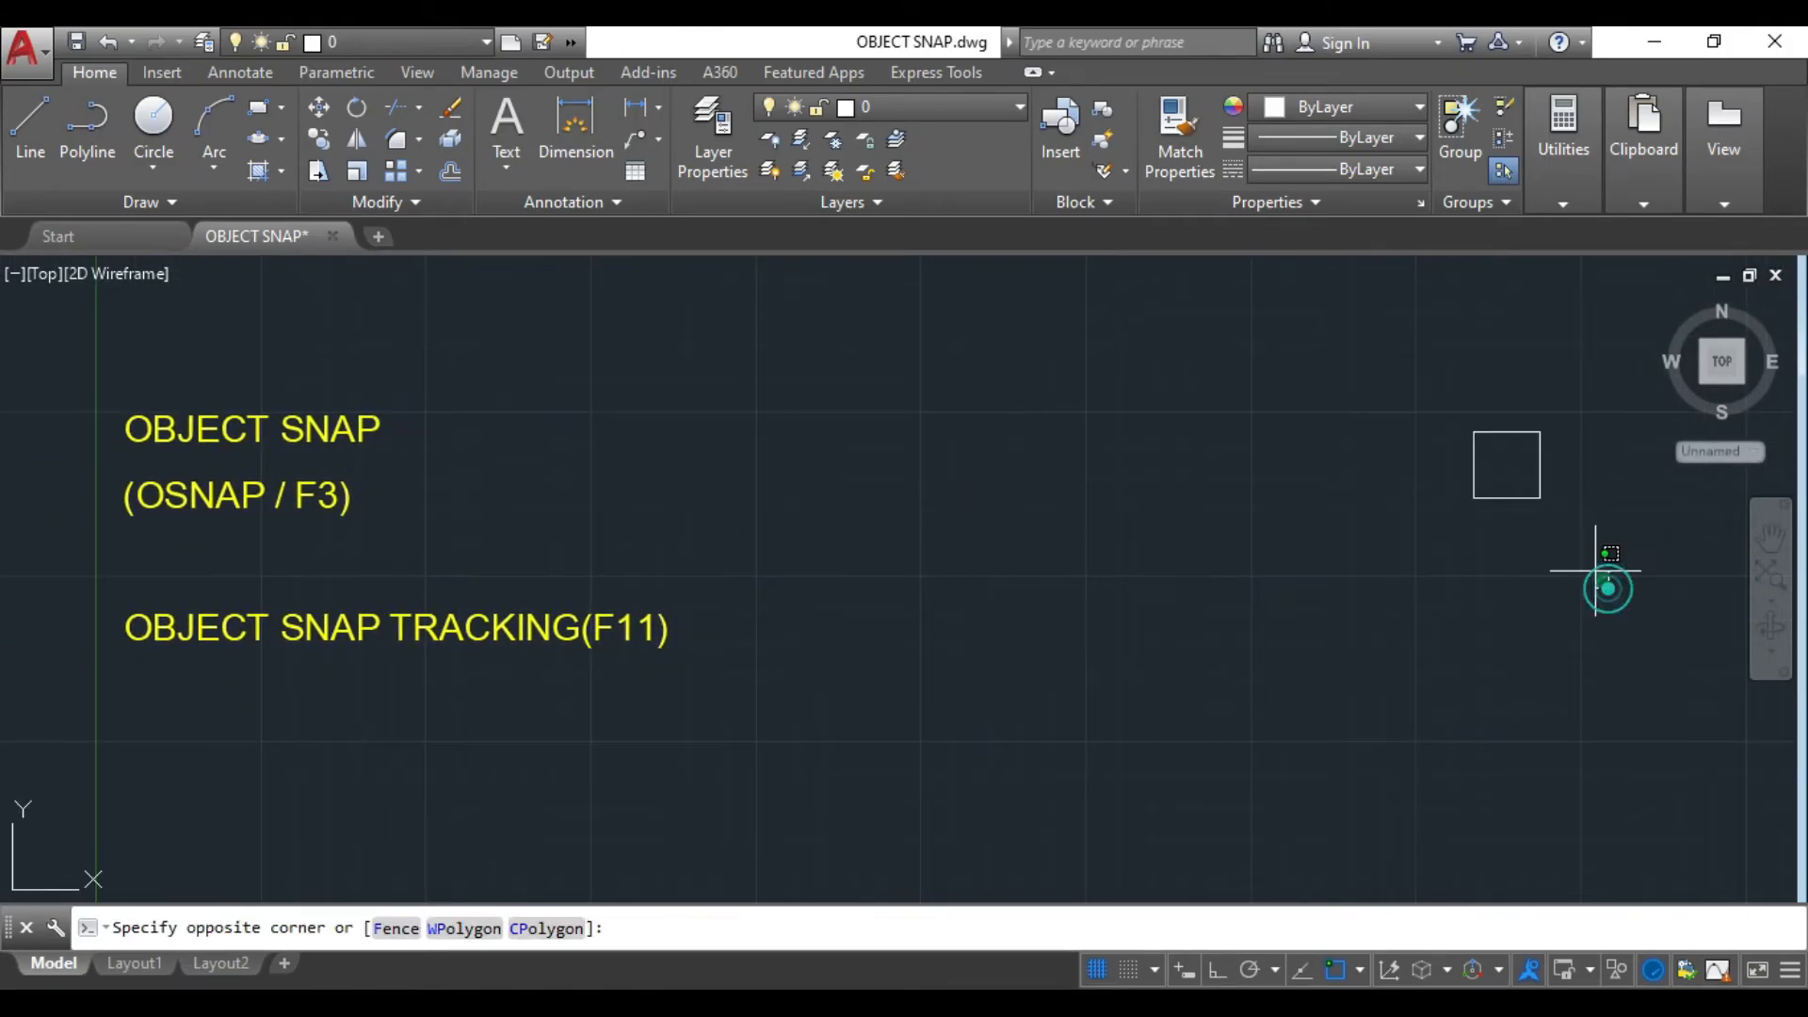
click(1353, 386)
key(Delete)
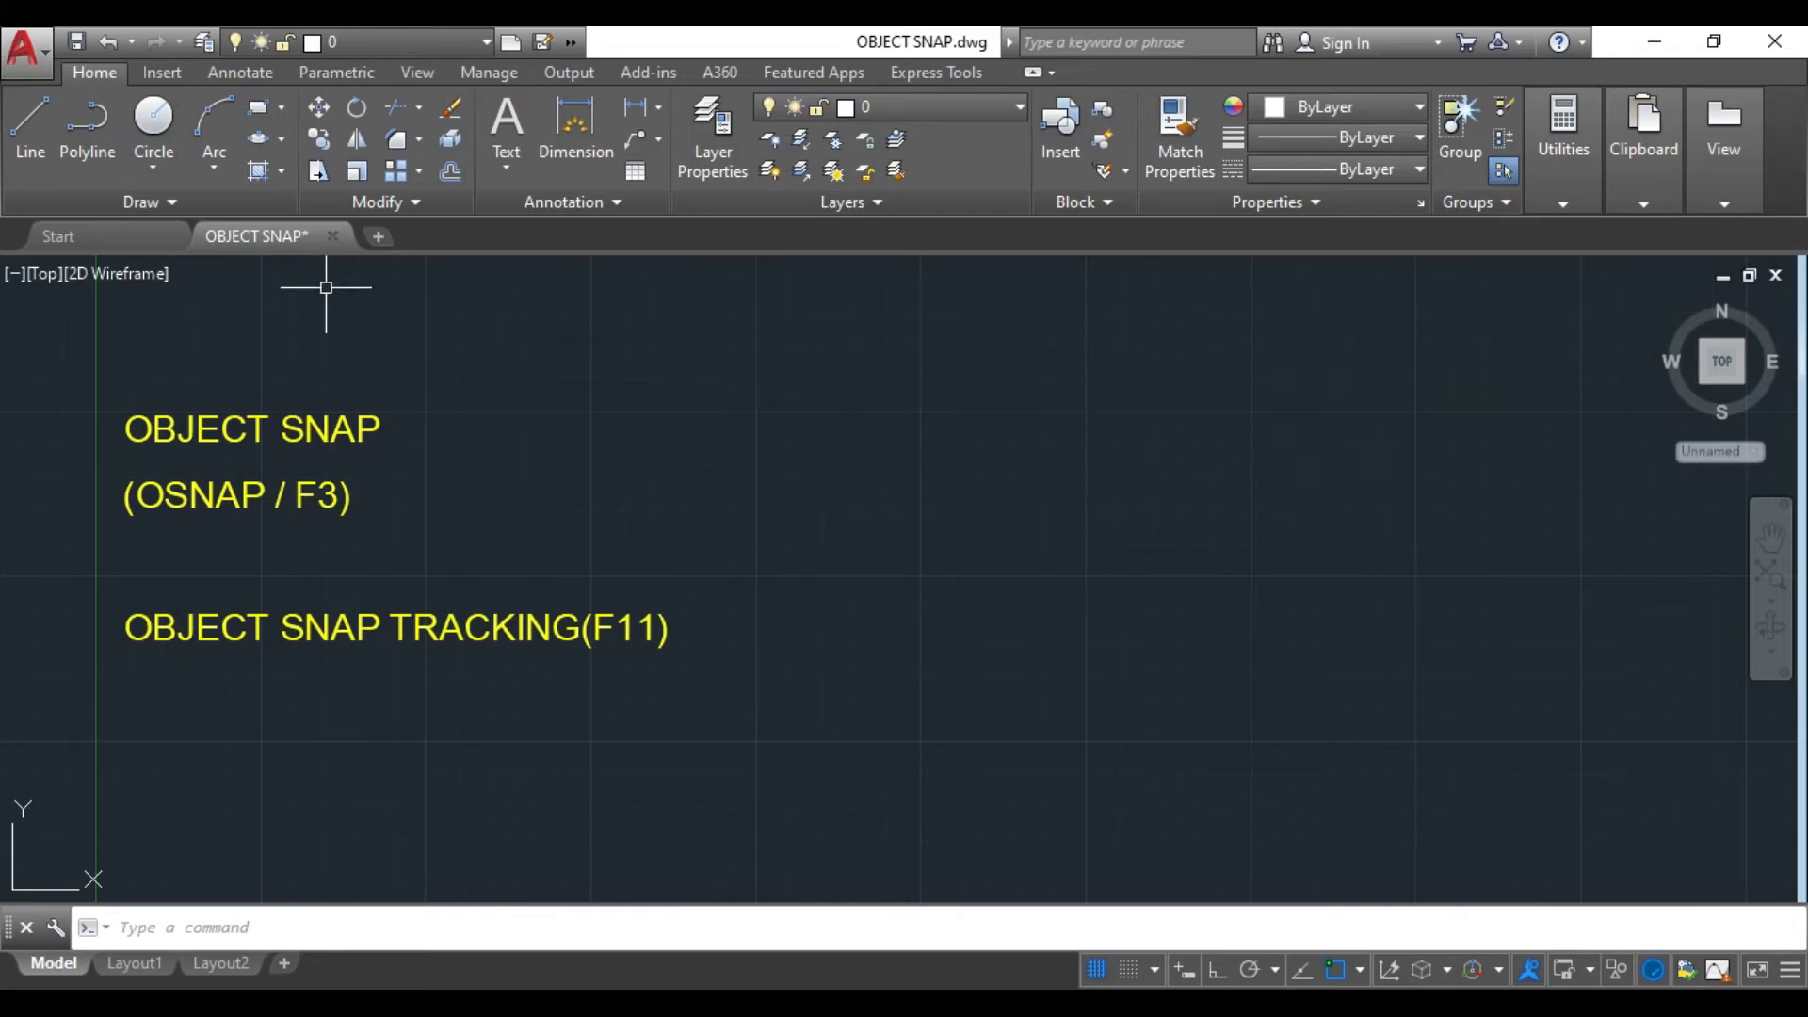
- Draw a slanted line rising to the right in the empty area beside the yellow text
click(29, 128)
click(847, 515)
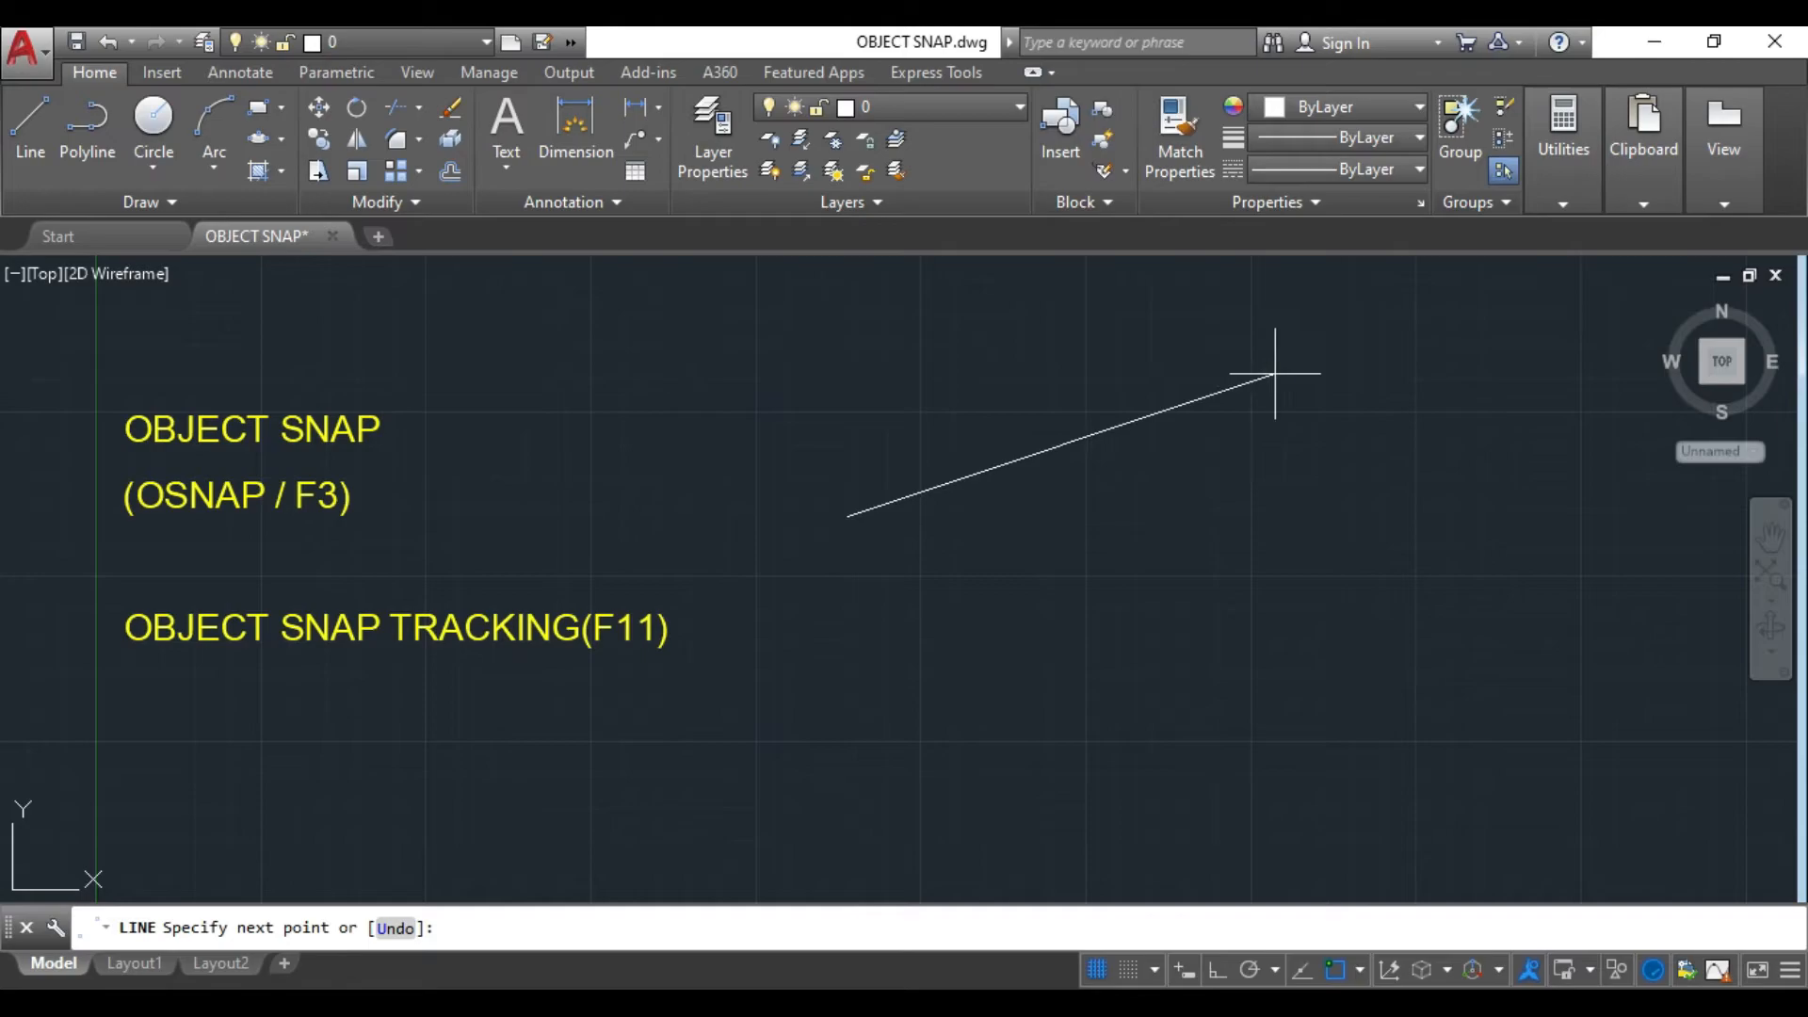
click(1273, 374)
key(Escape)
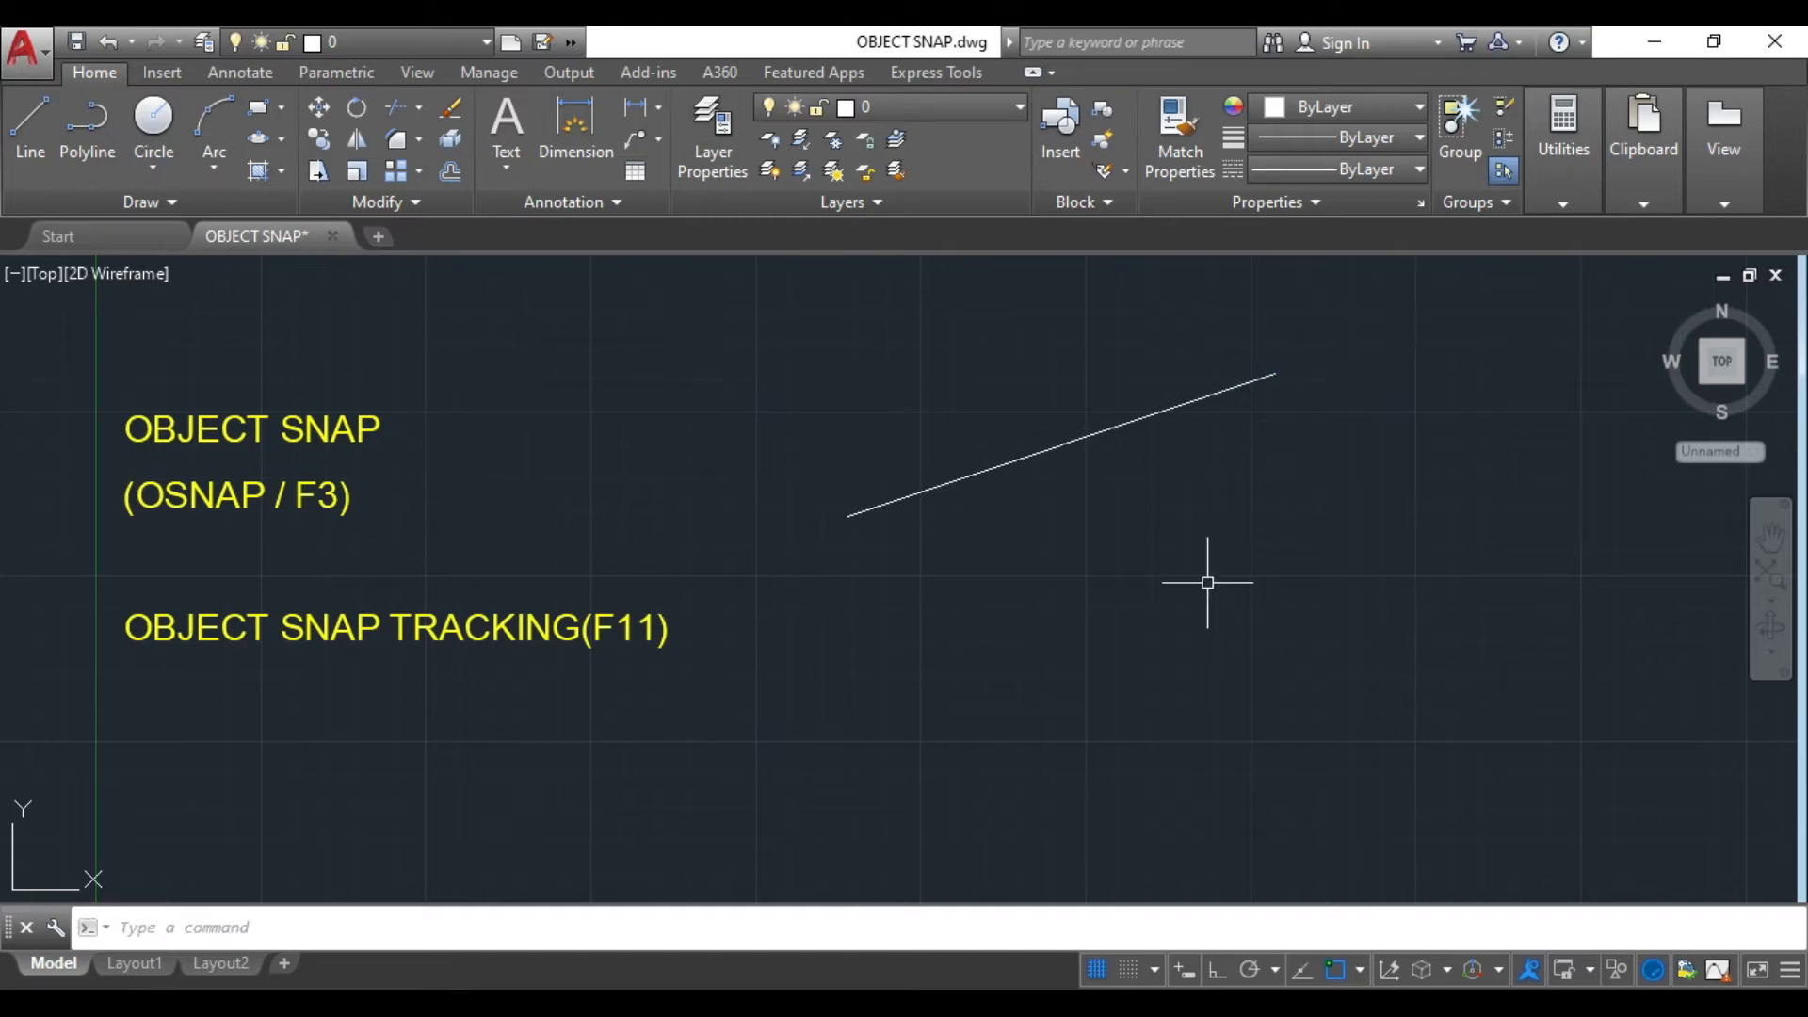
- Turn on Ortho mode and draw a horizontal line below the slanted line
click(1215, 973)
click(30, 125)
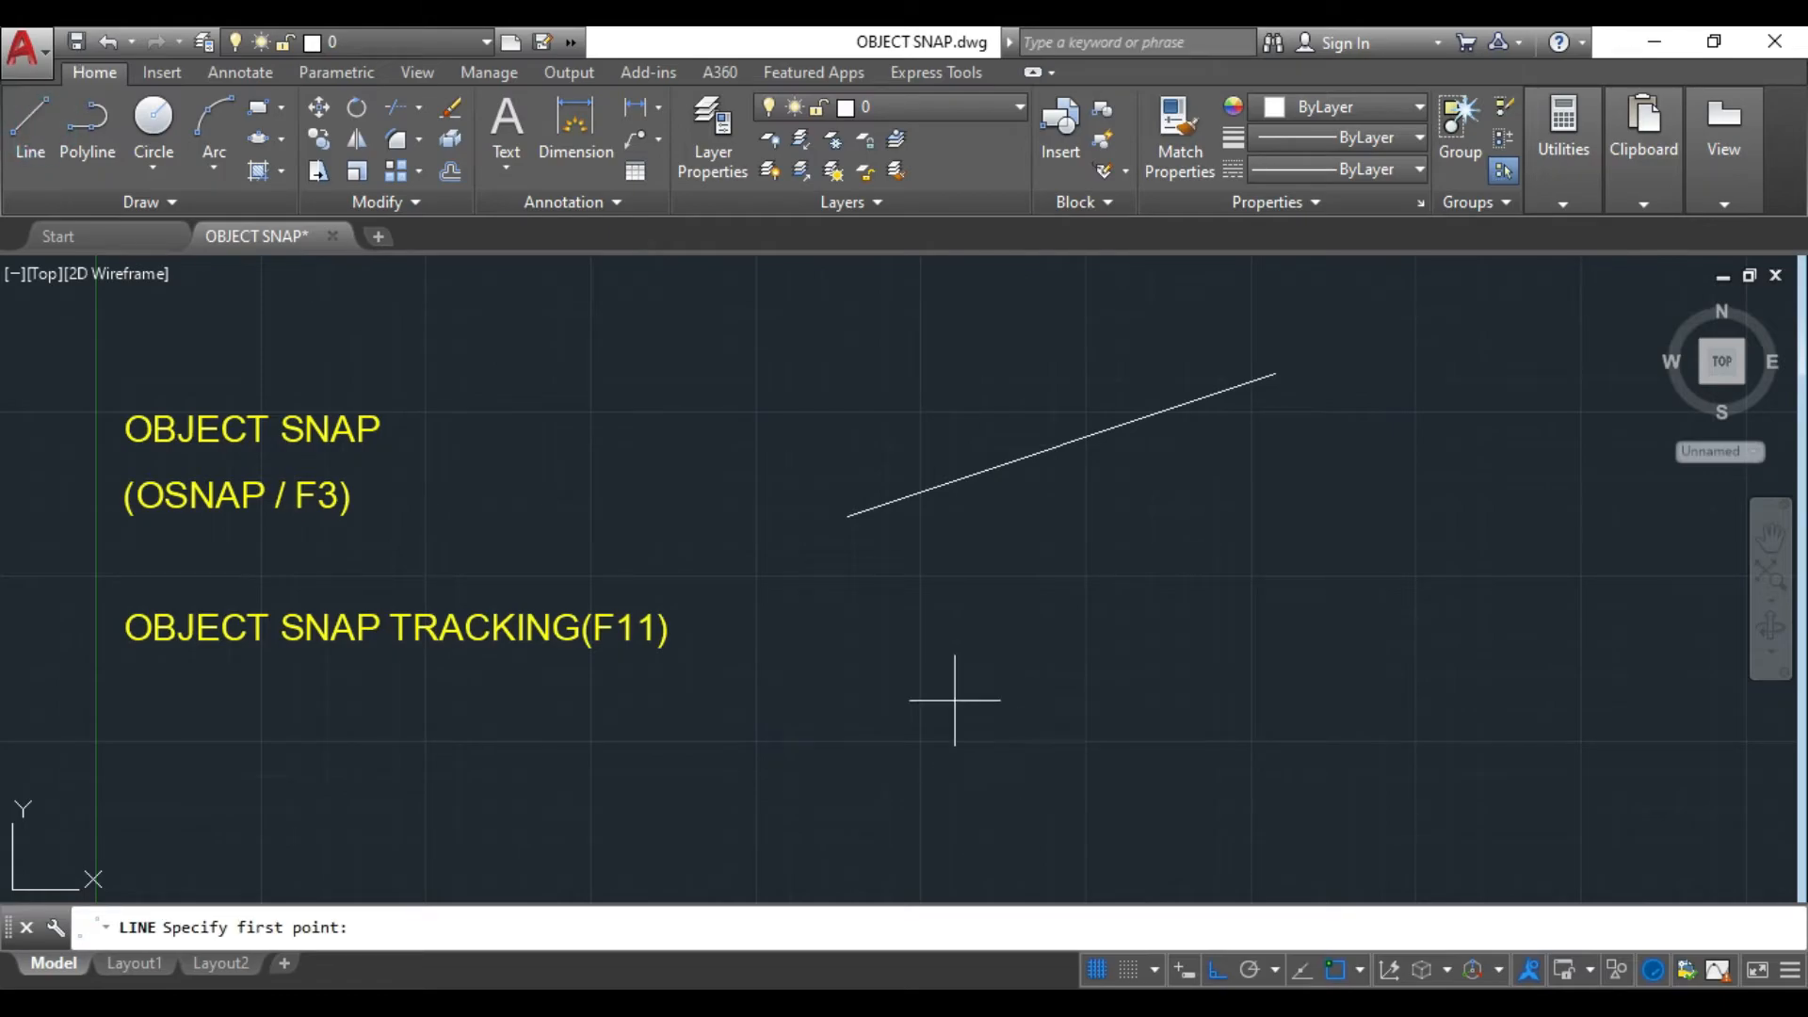
click(896, 712)
click(1345, 713)
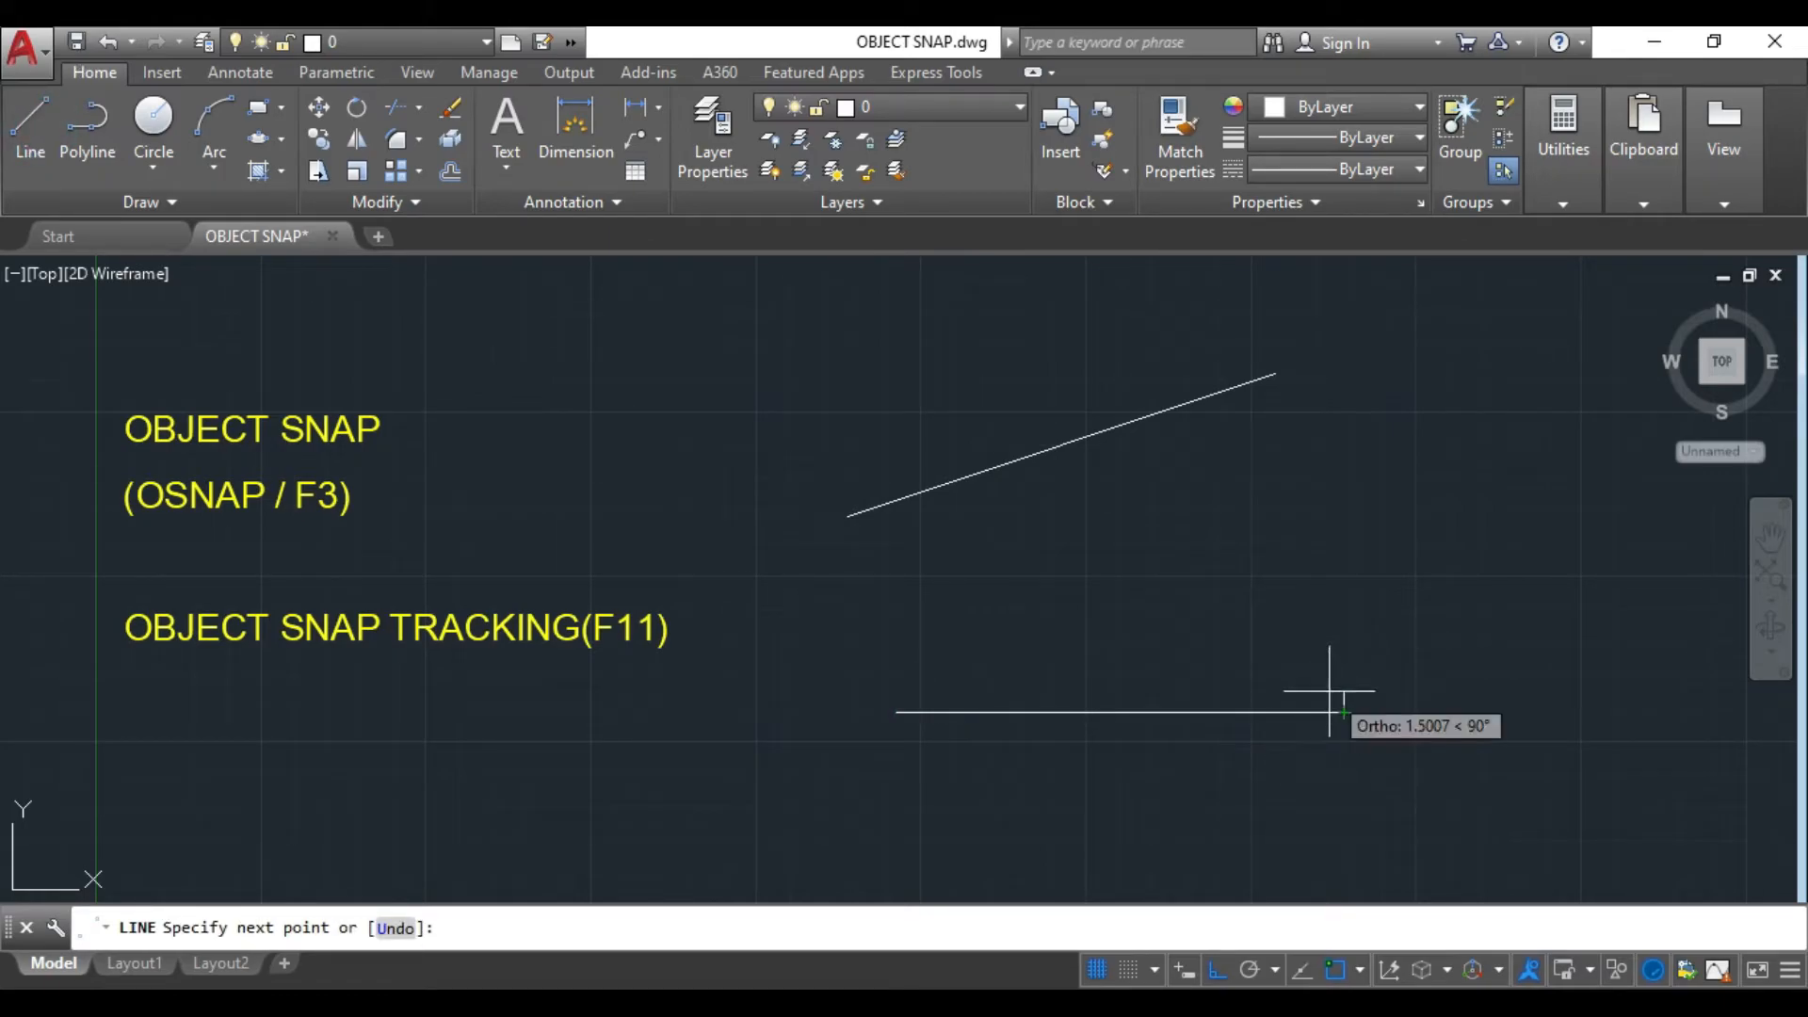
key(Escape)
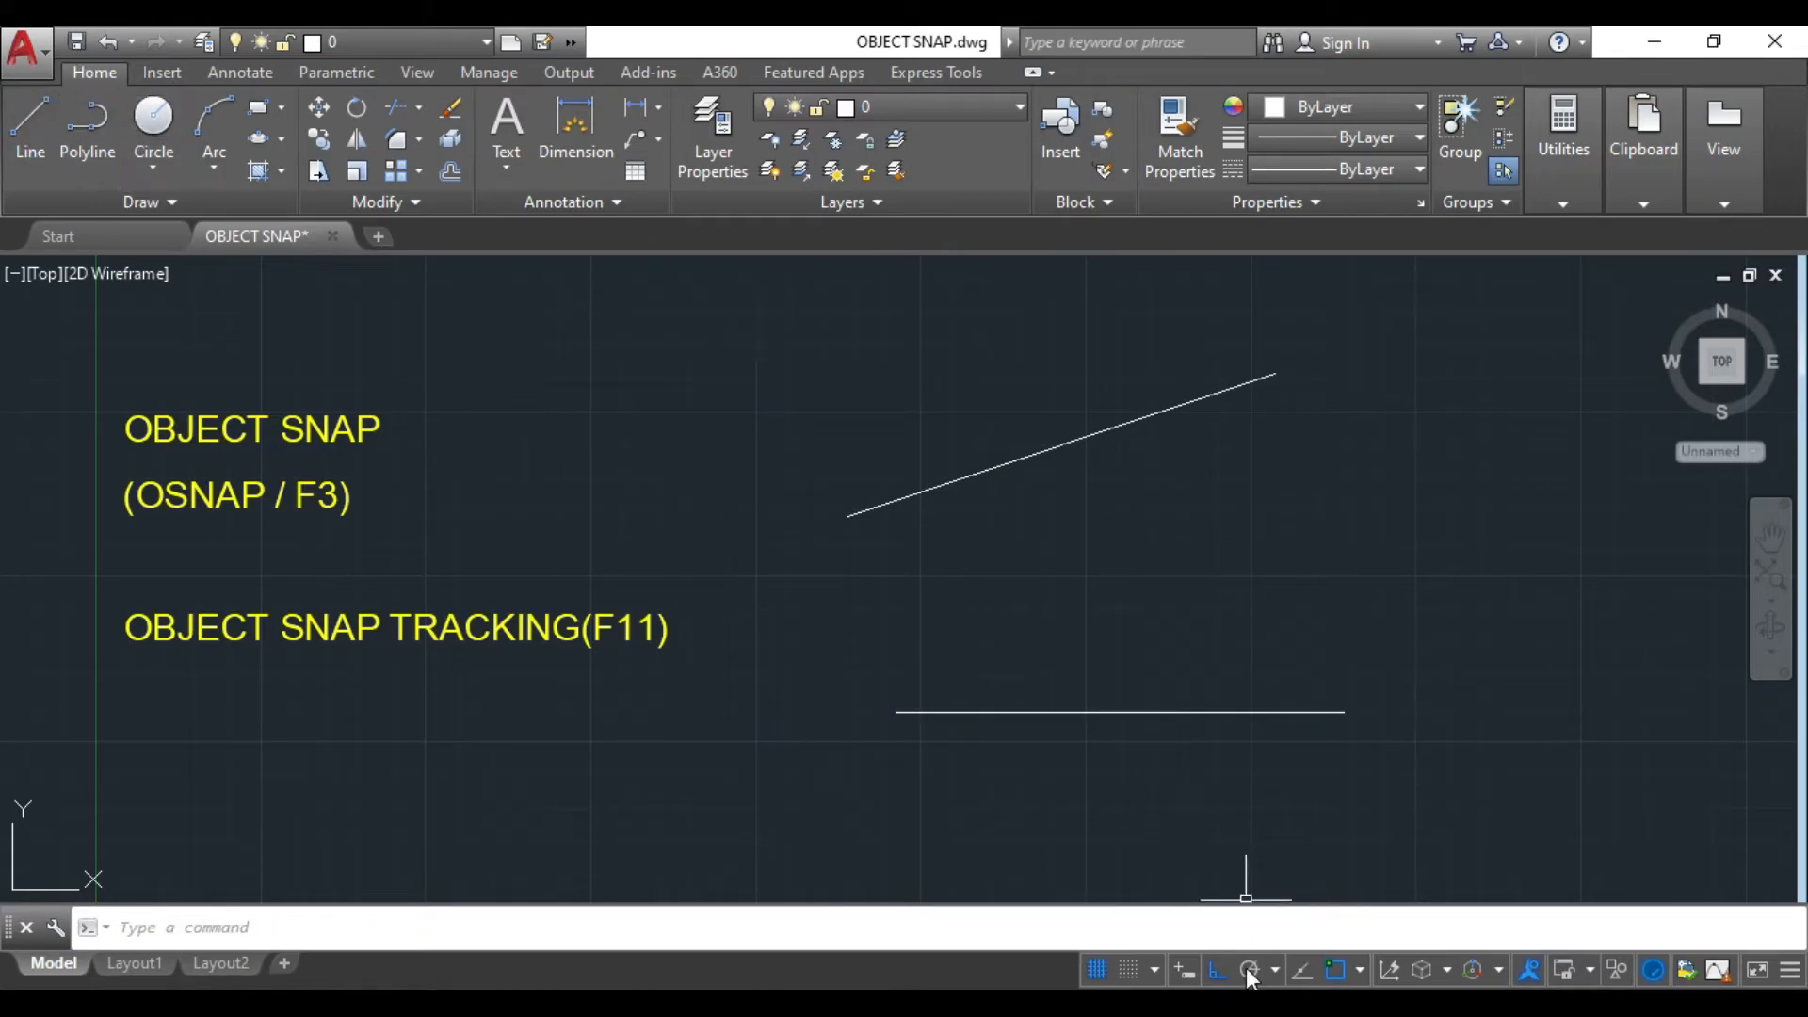
- Draw a line perpendicular to the slanted line, running from it down past the horizontal line, using Perpendicular snap
click(32, 121)
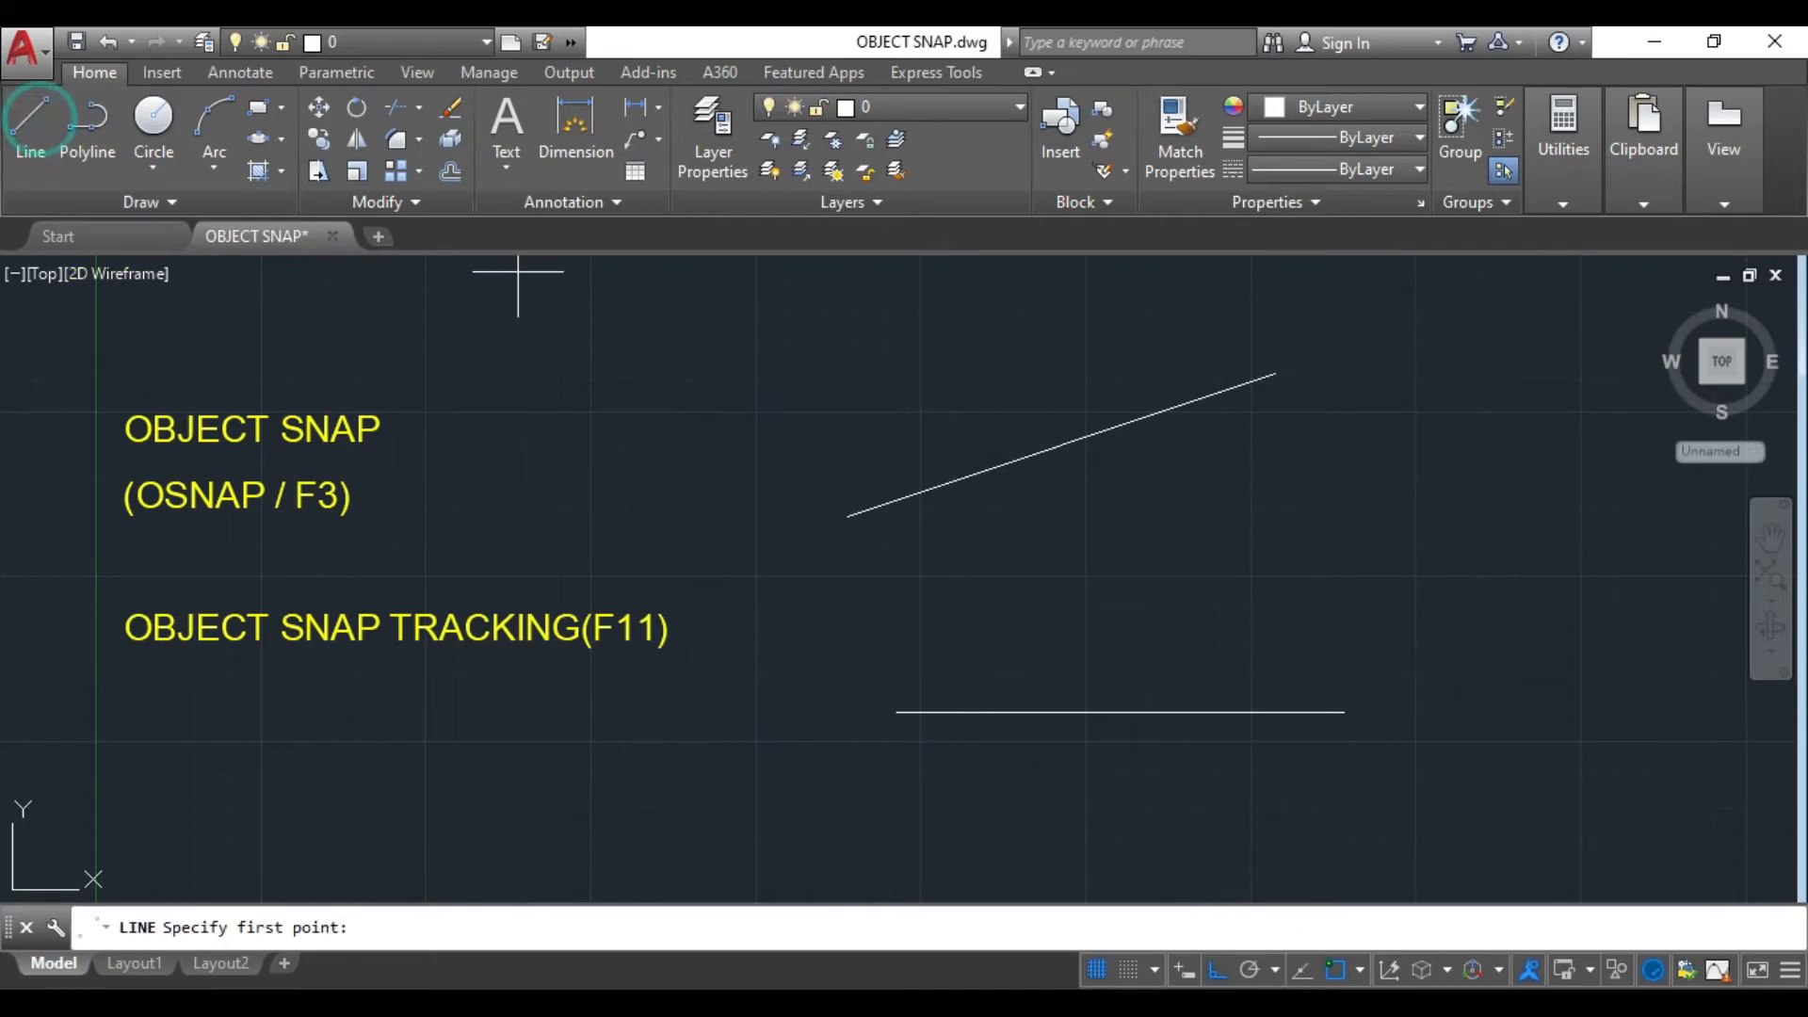
click(1000, 465)
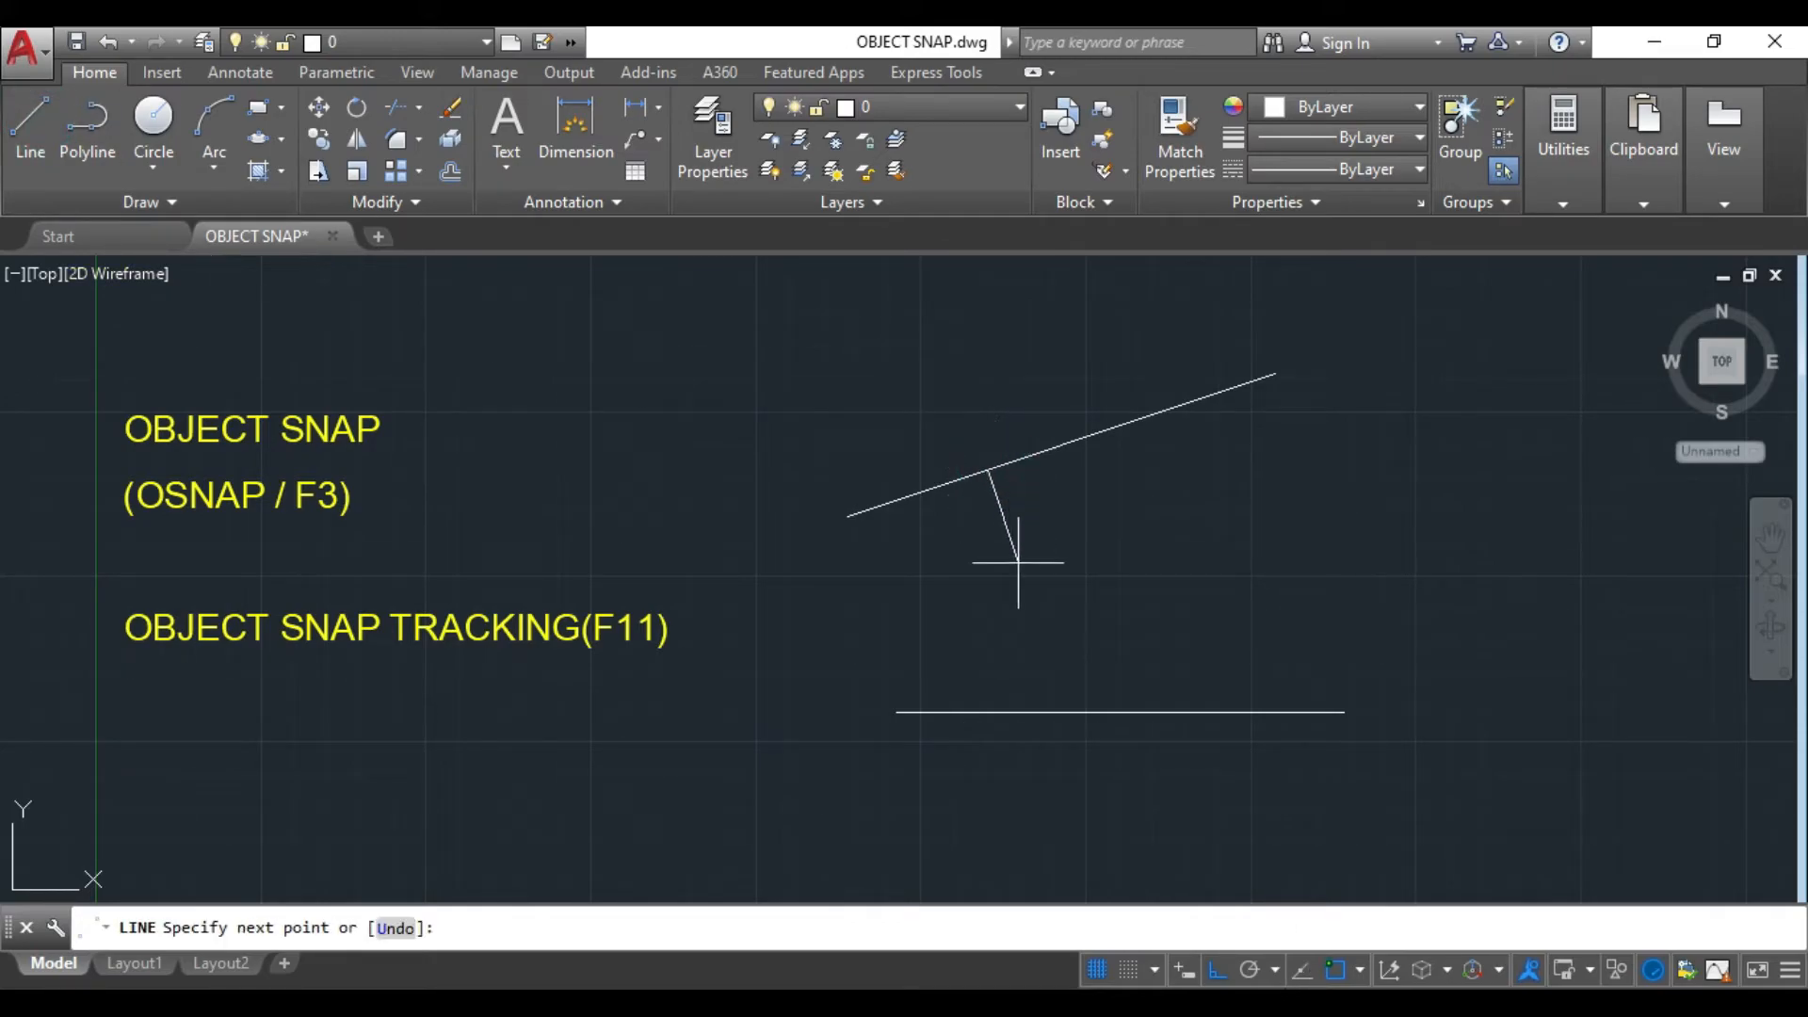
click(1113, 806)
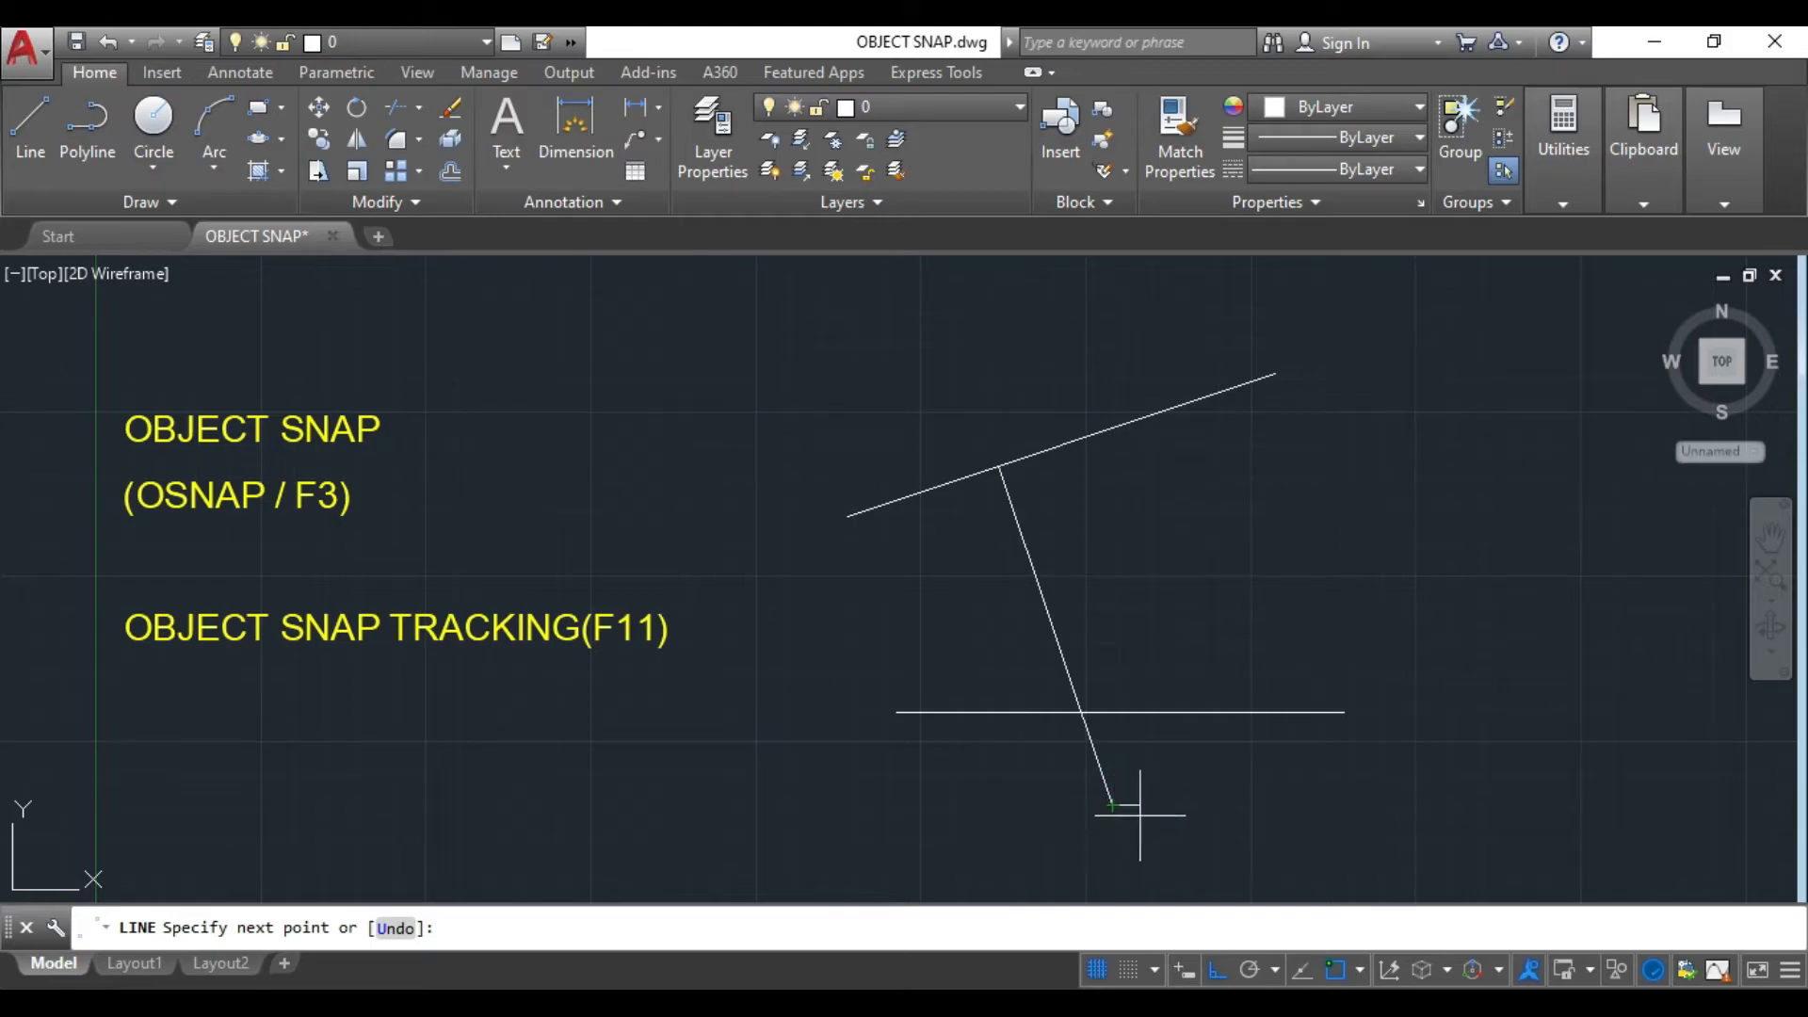
key(Return)
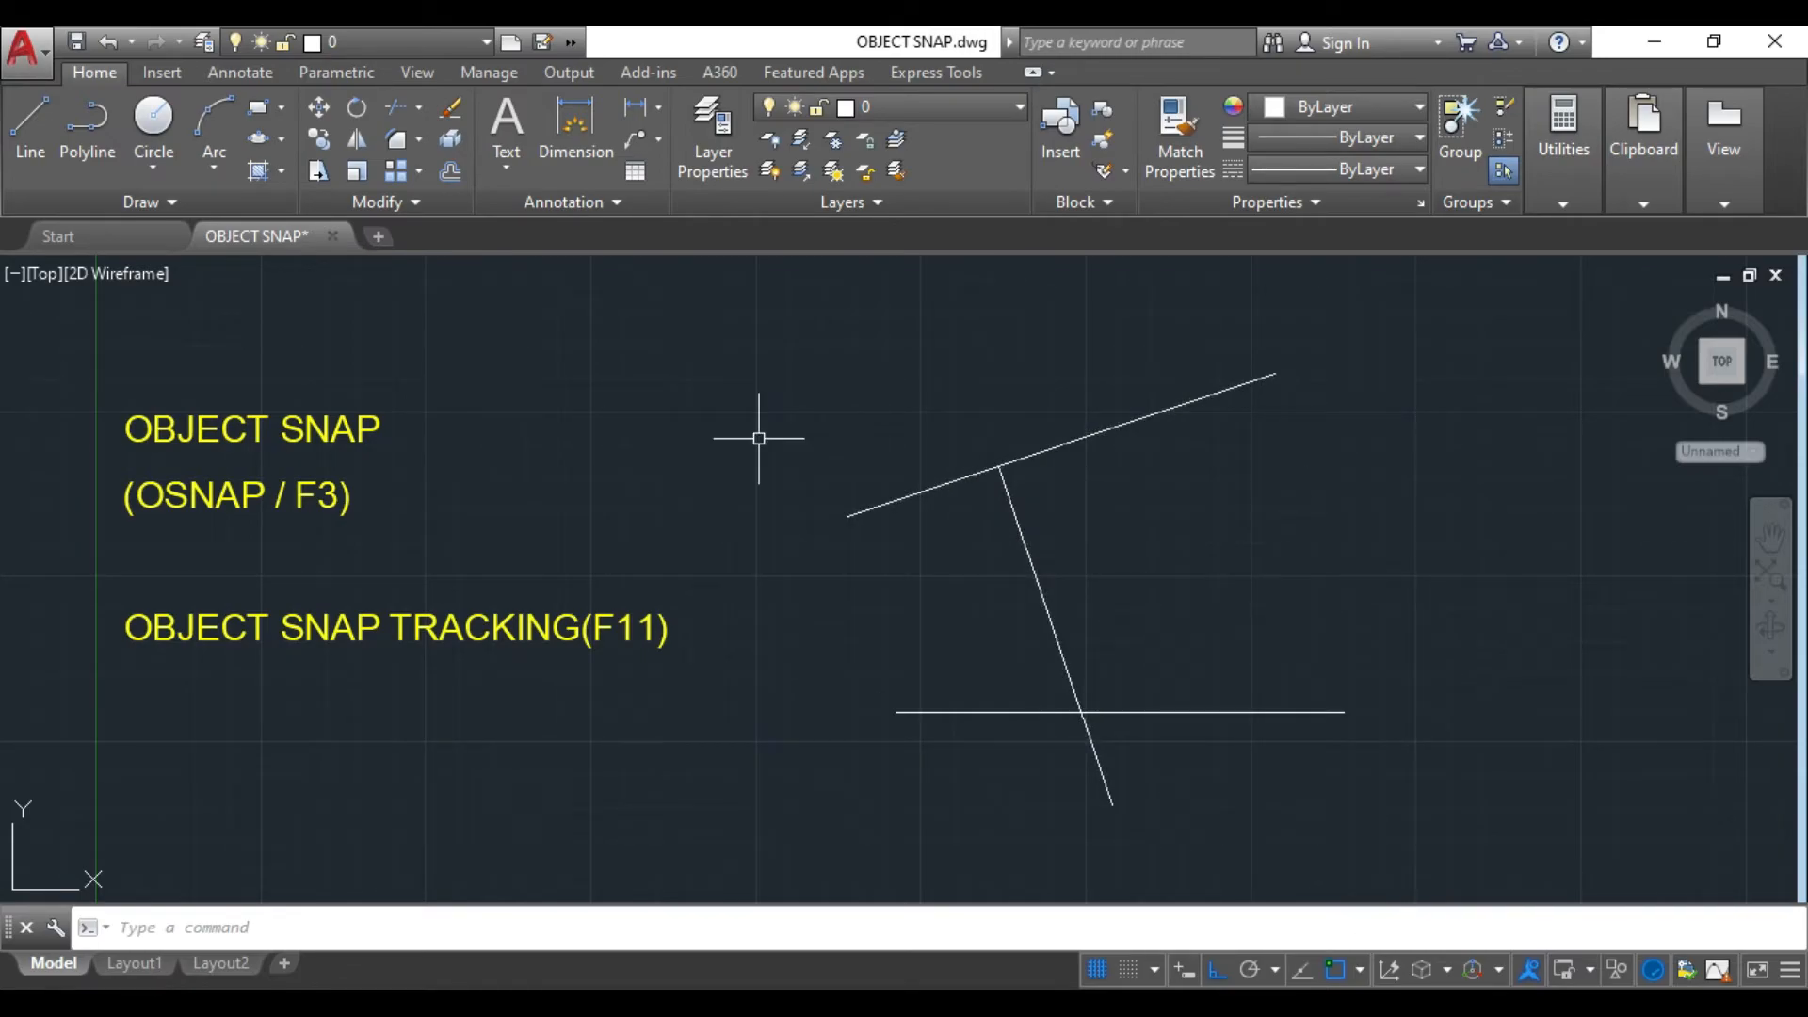
- Draw a steep line descending to the right beside the other lines, with Ortho mode turned off
click(35, 126)
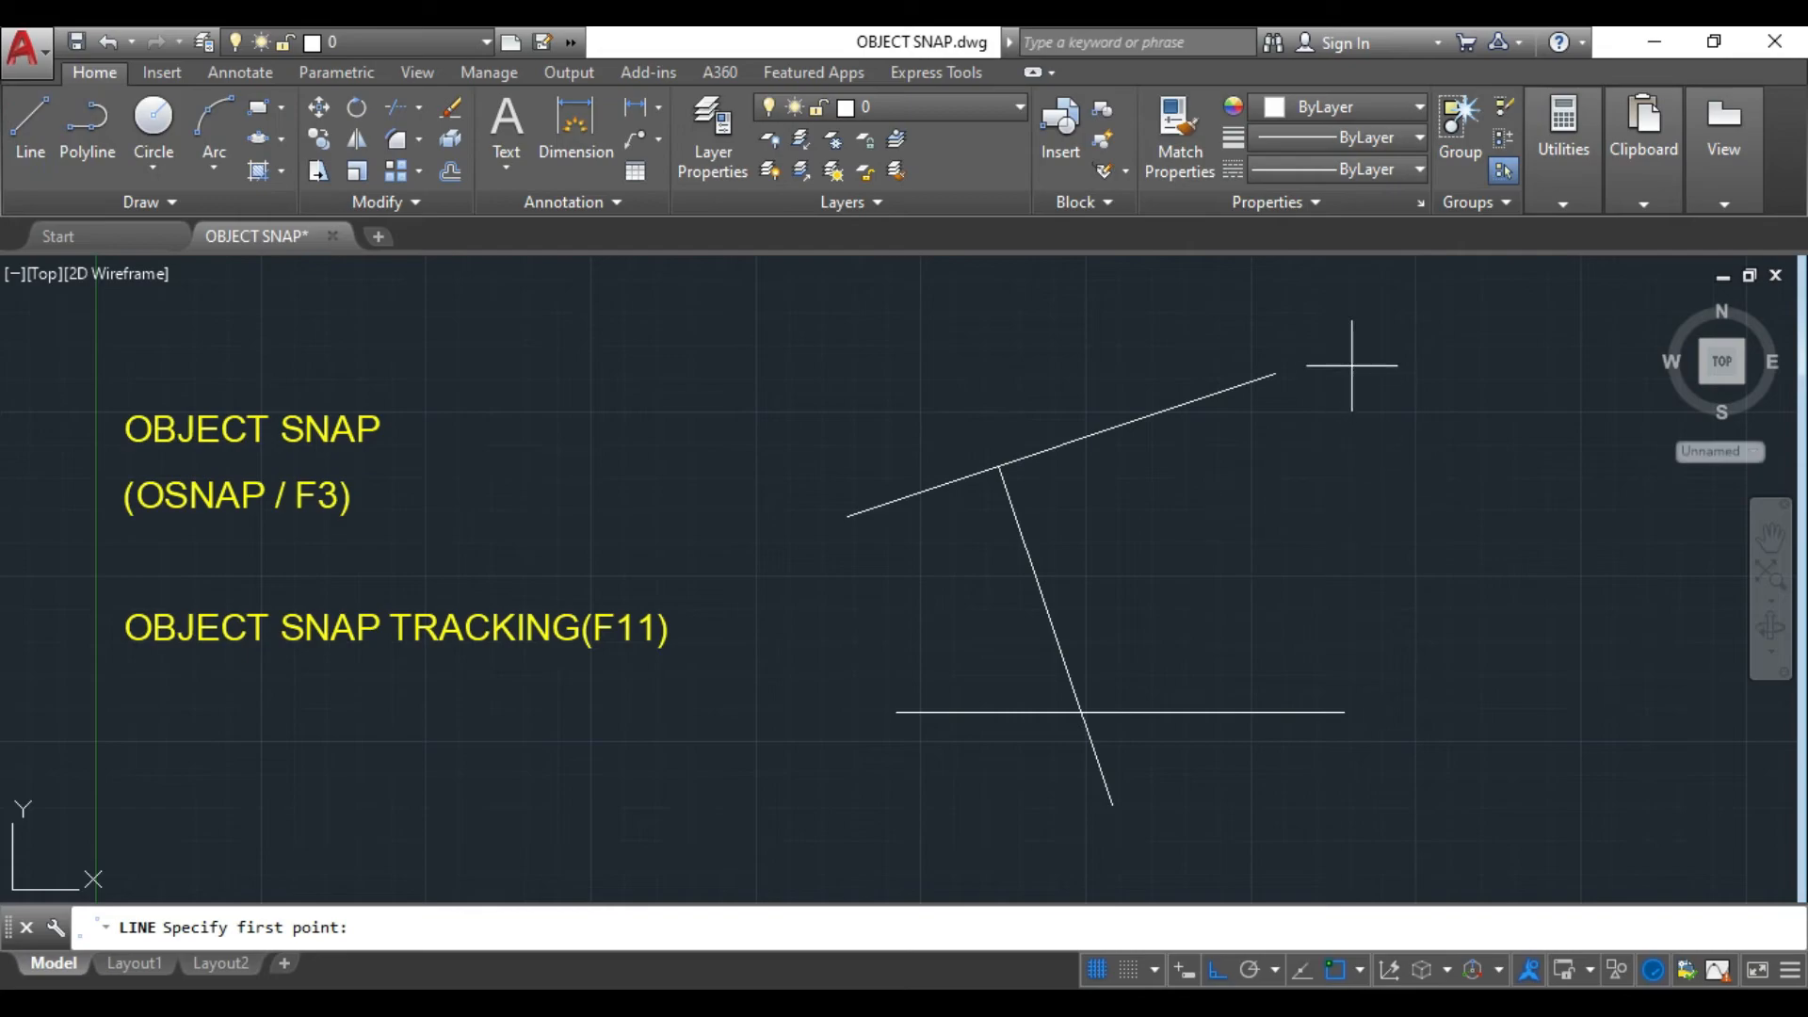
click(1335, 335)
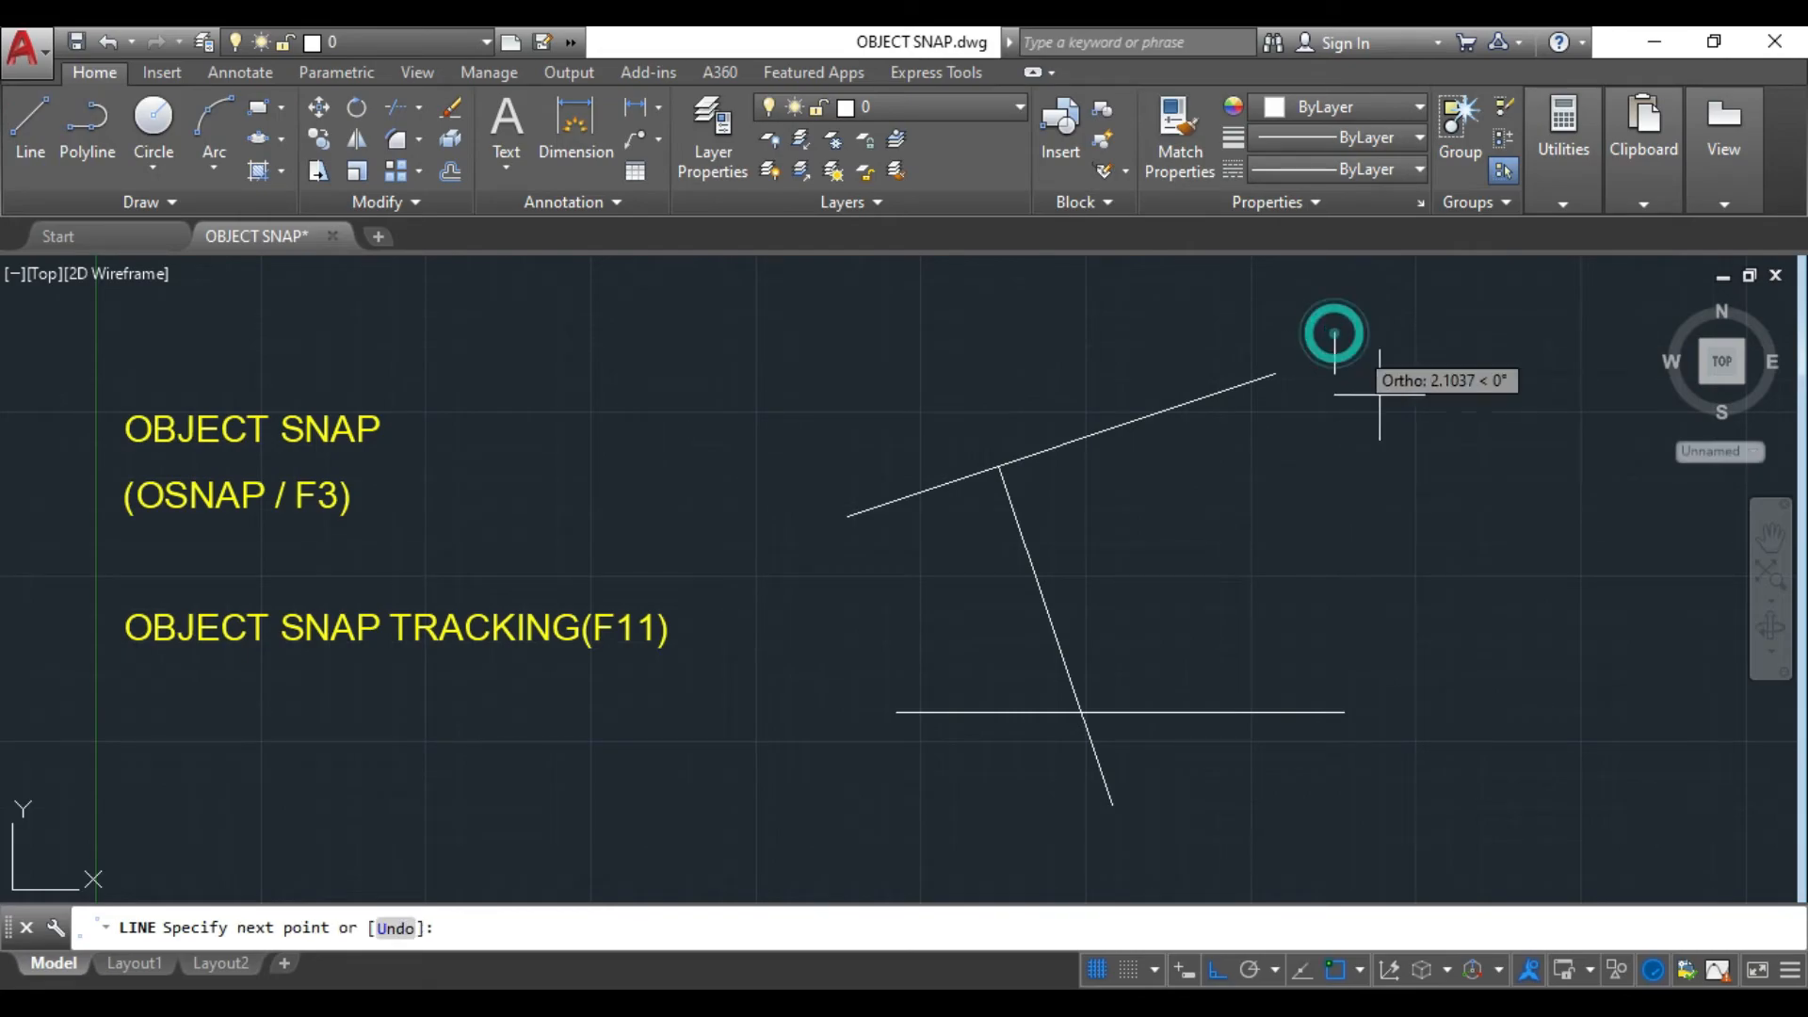
click(1227, 980)
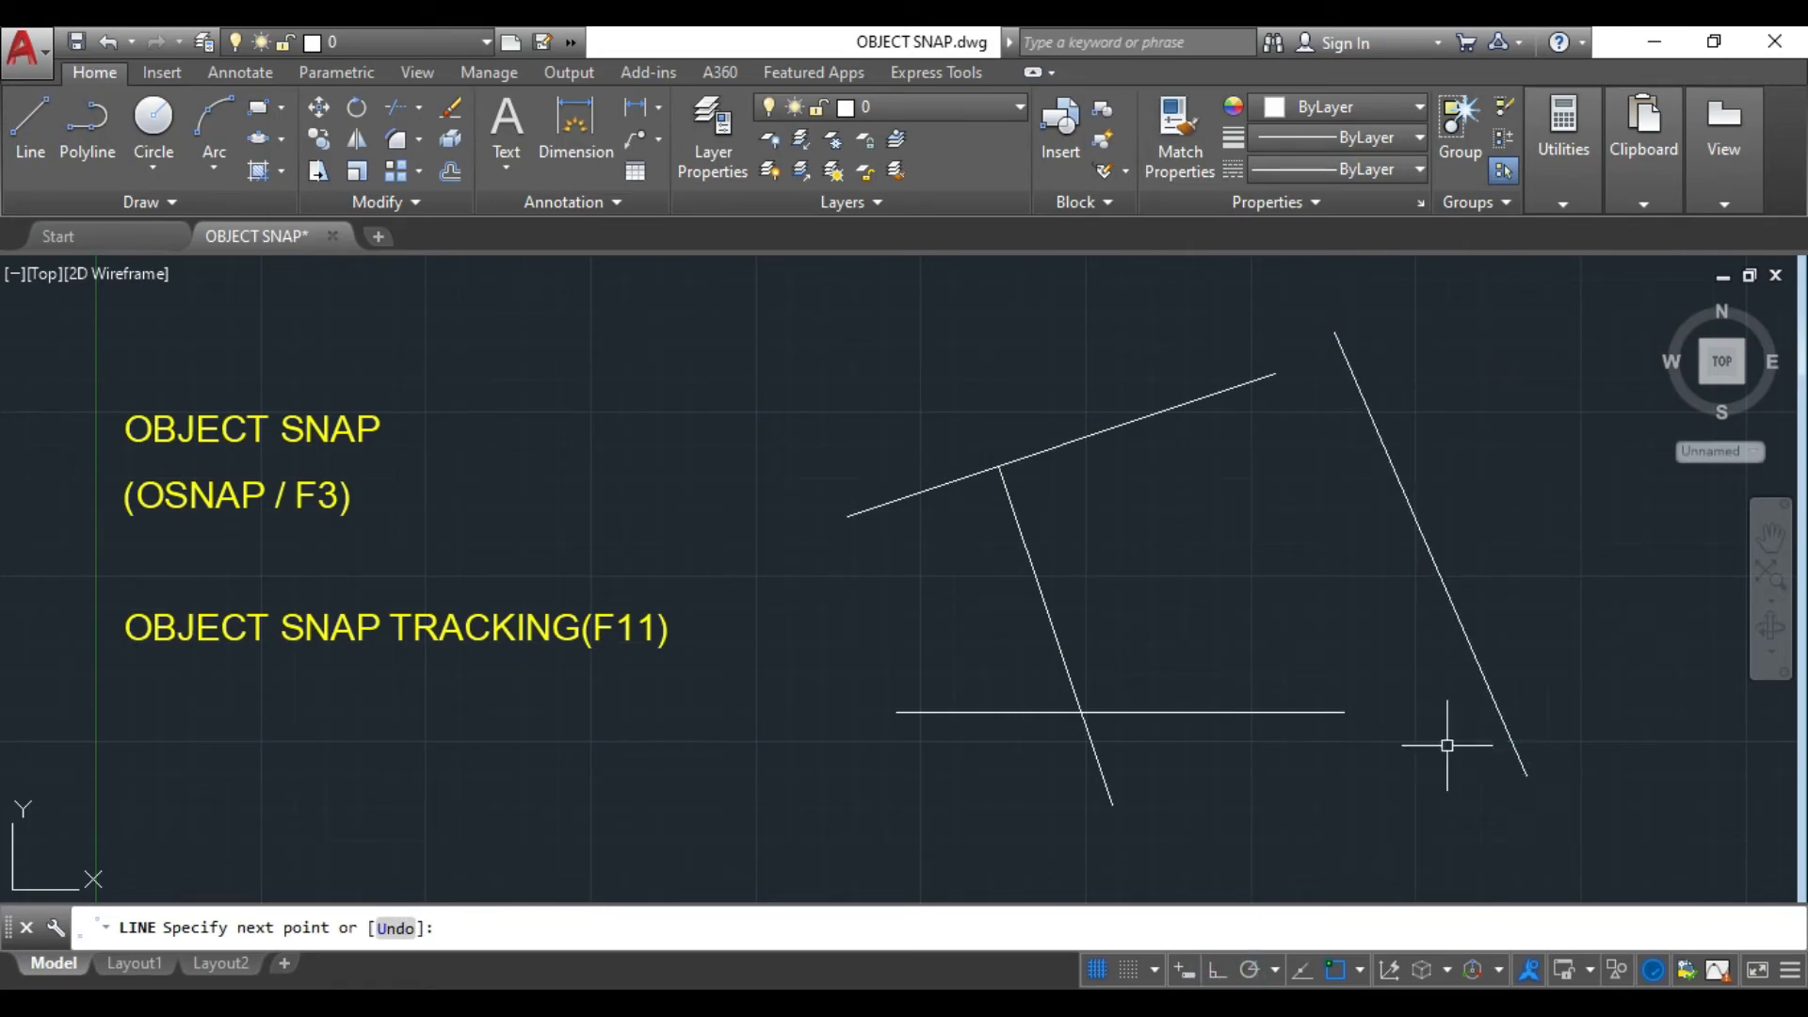
key(Return)
- Draw a line perpendicular to the steep line, running down and across the horizontal line to its lower left, using Perpendicular snap
click(31, 122)
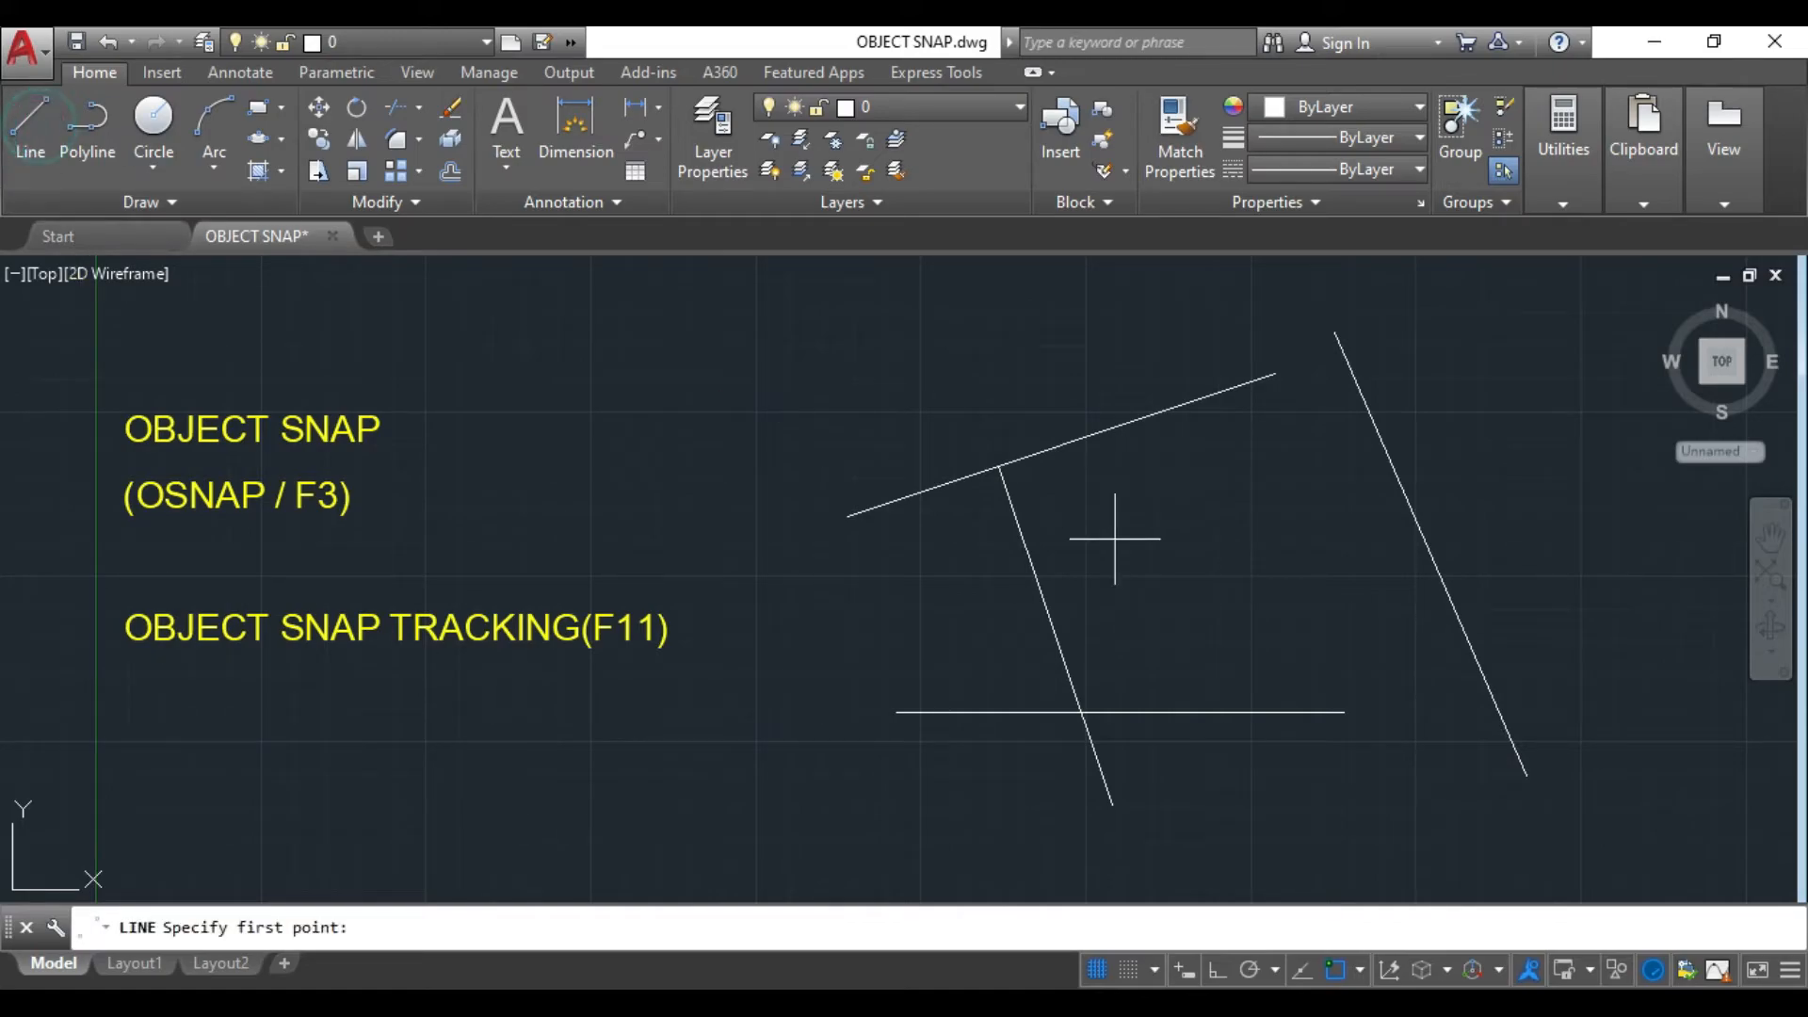
click(1397, 492)
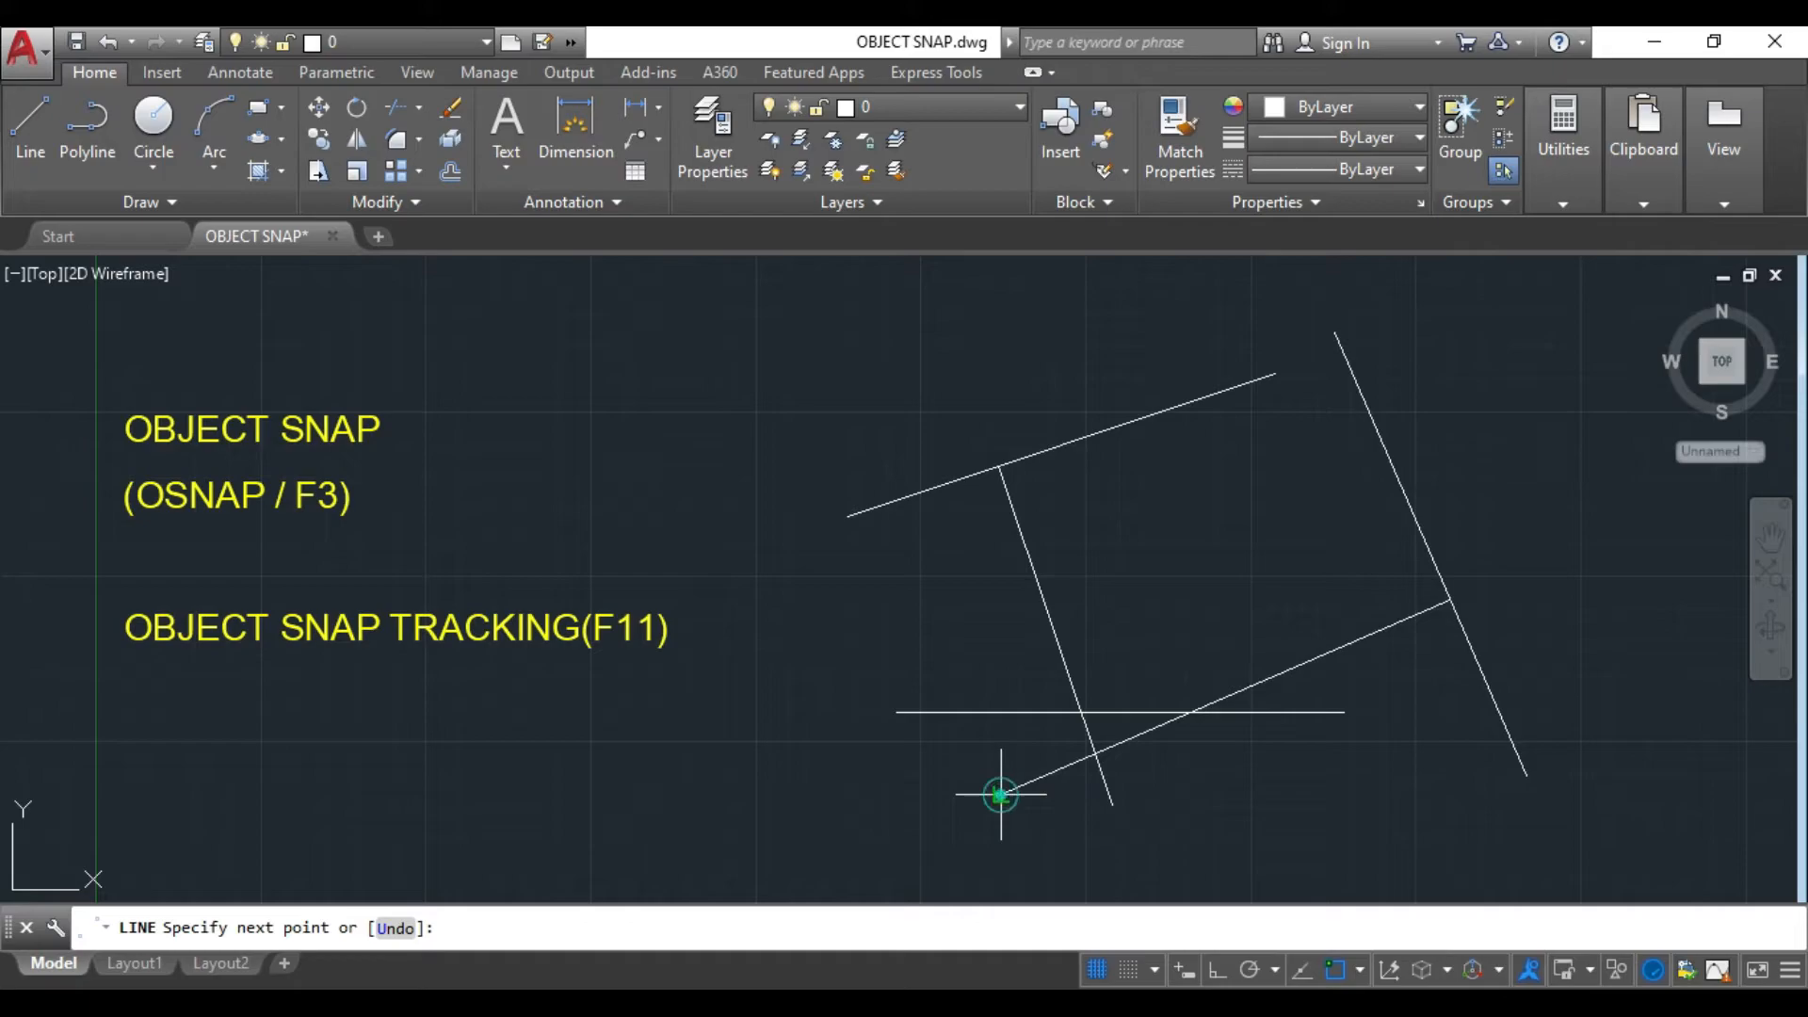
click(1001, 795)
key(Return)
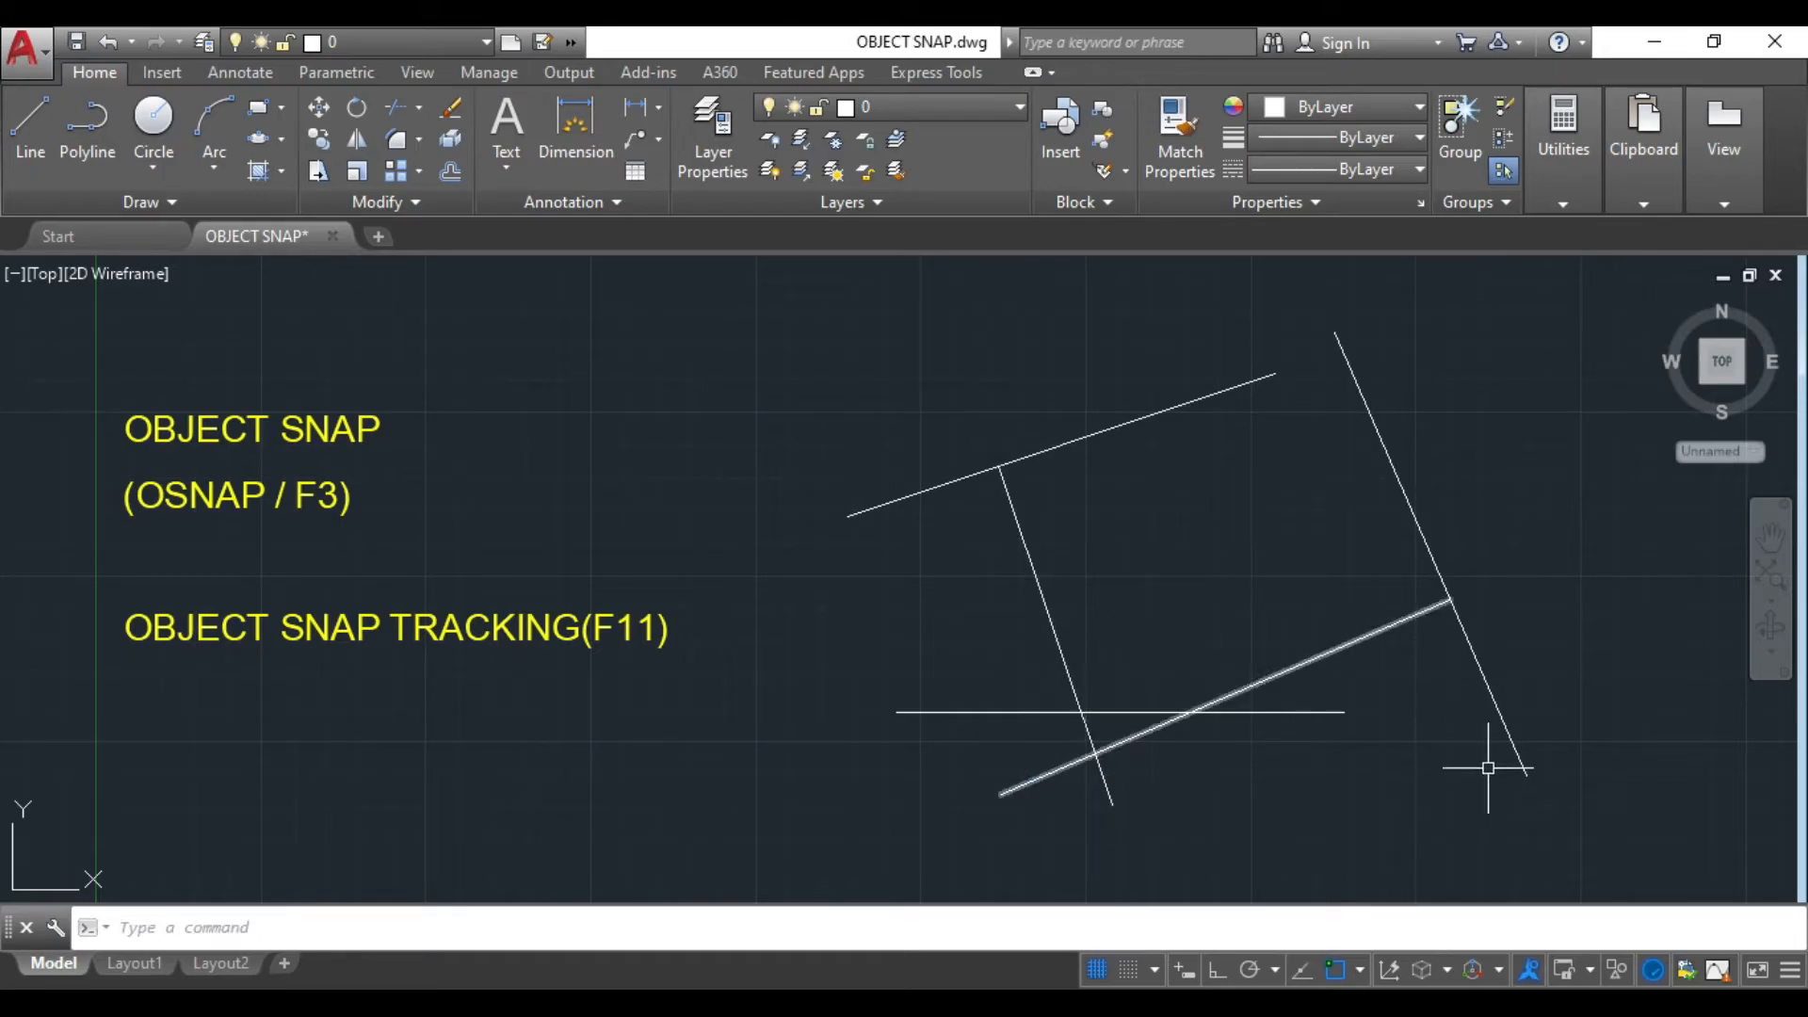
- Delete all the perpendicular demonstration lines beside the yellow text
click(1554, 828)
click(952, 390)
key(Delete)
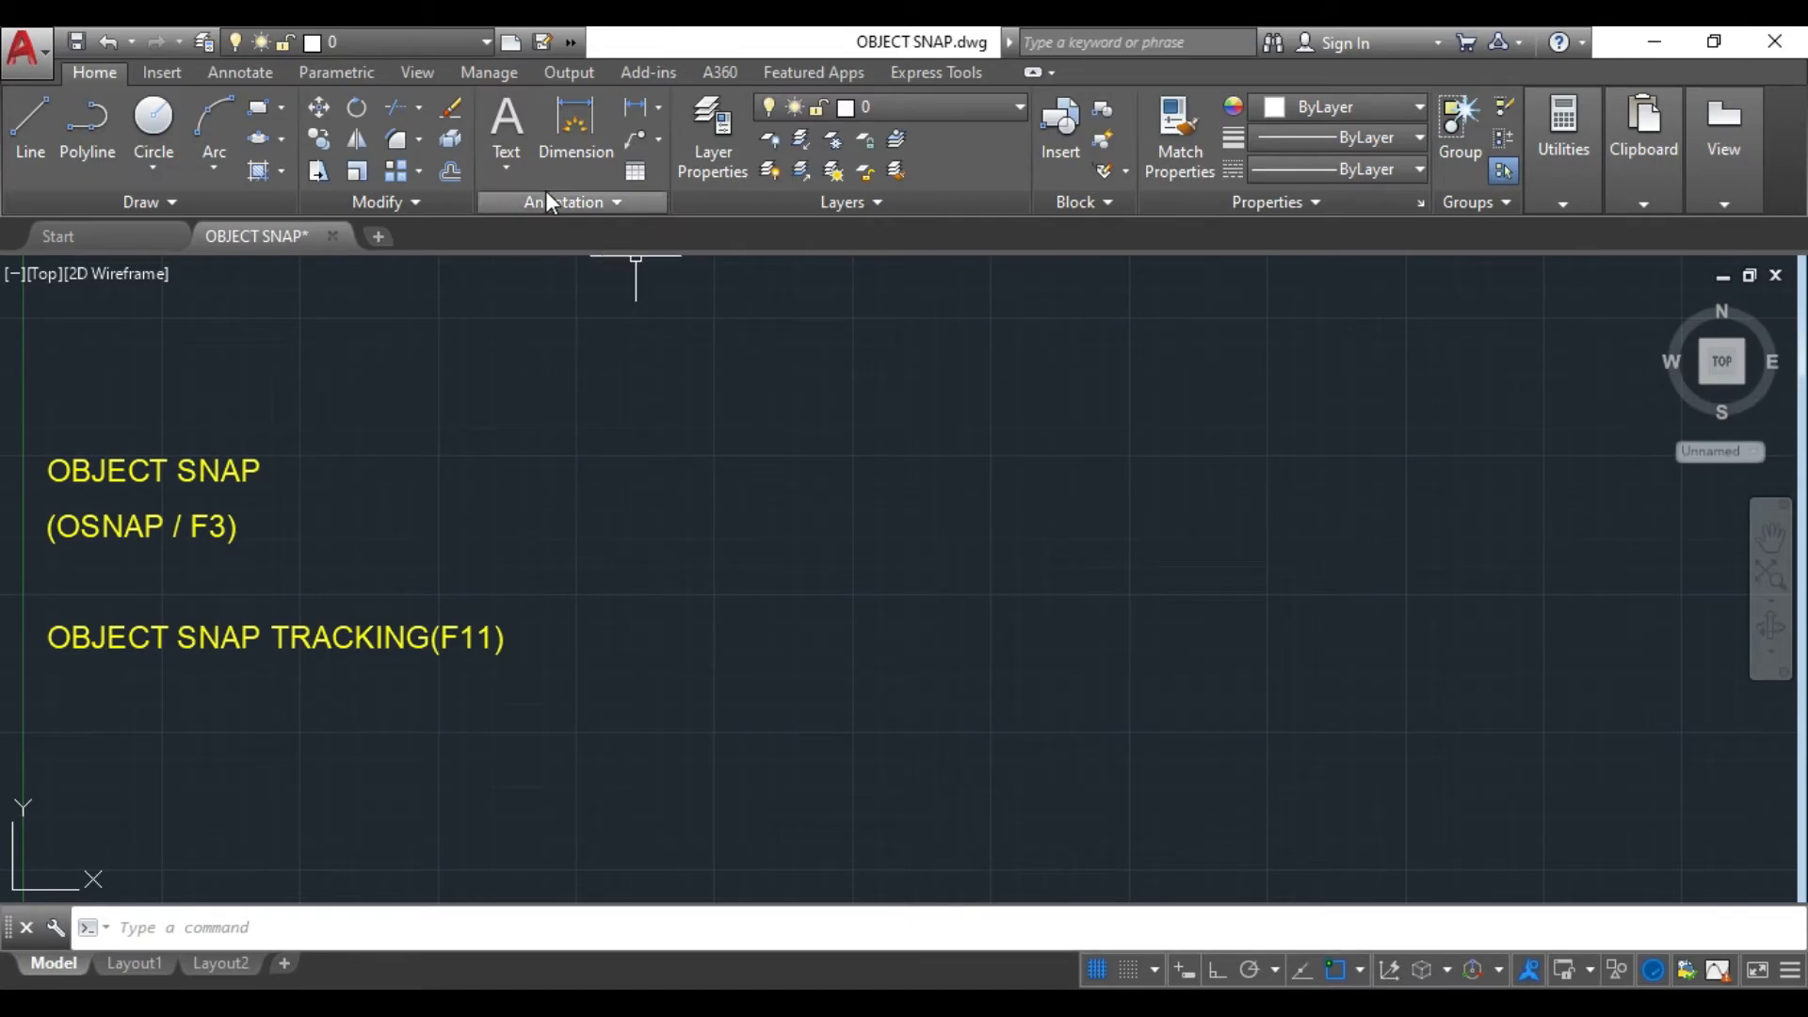
- Draw a circle with a radius of 20 in the empty area beside the yellow text
click(153, 121)
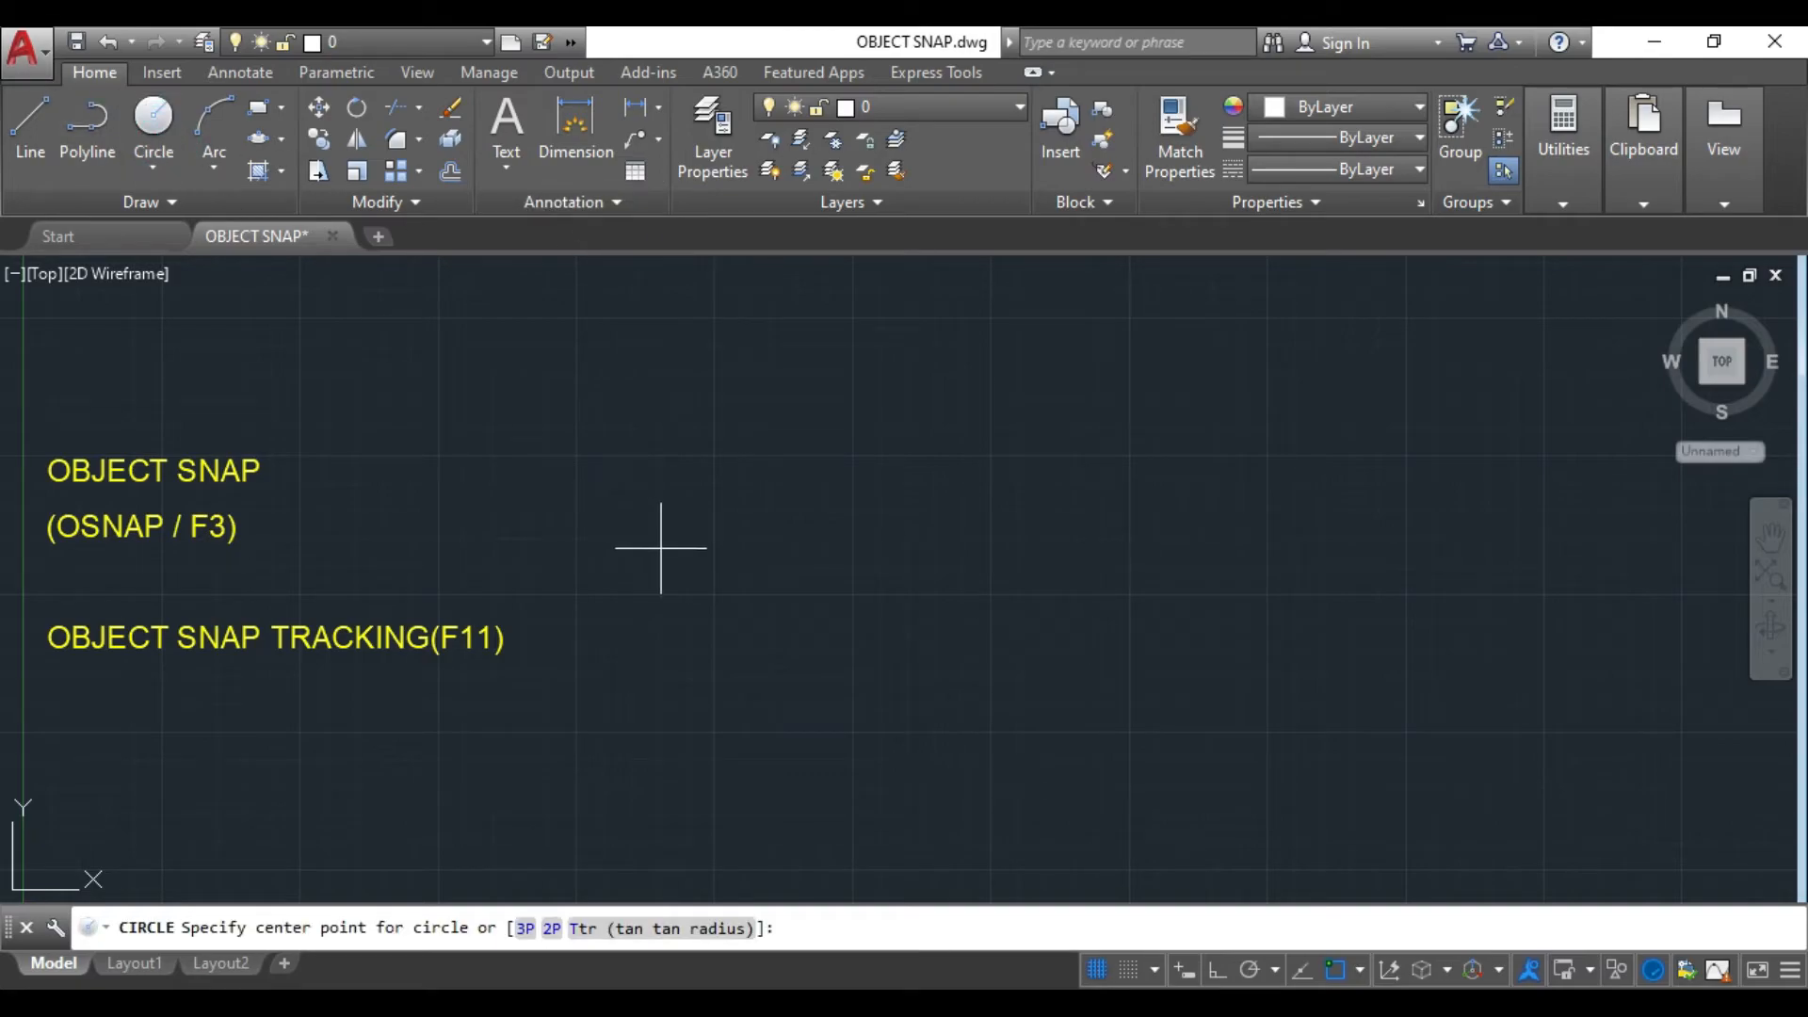
click(1022, 626)
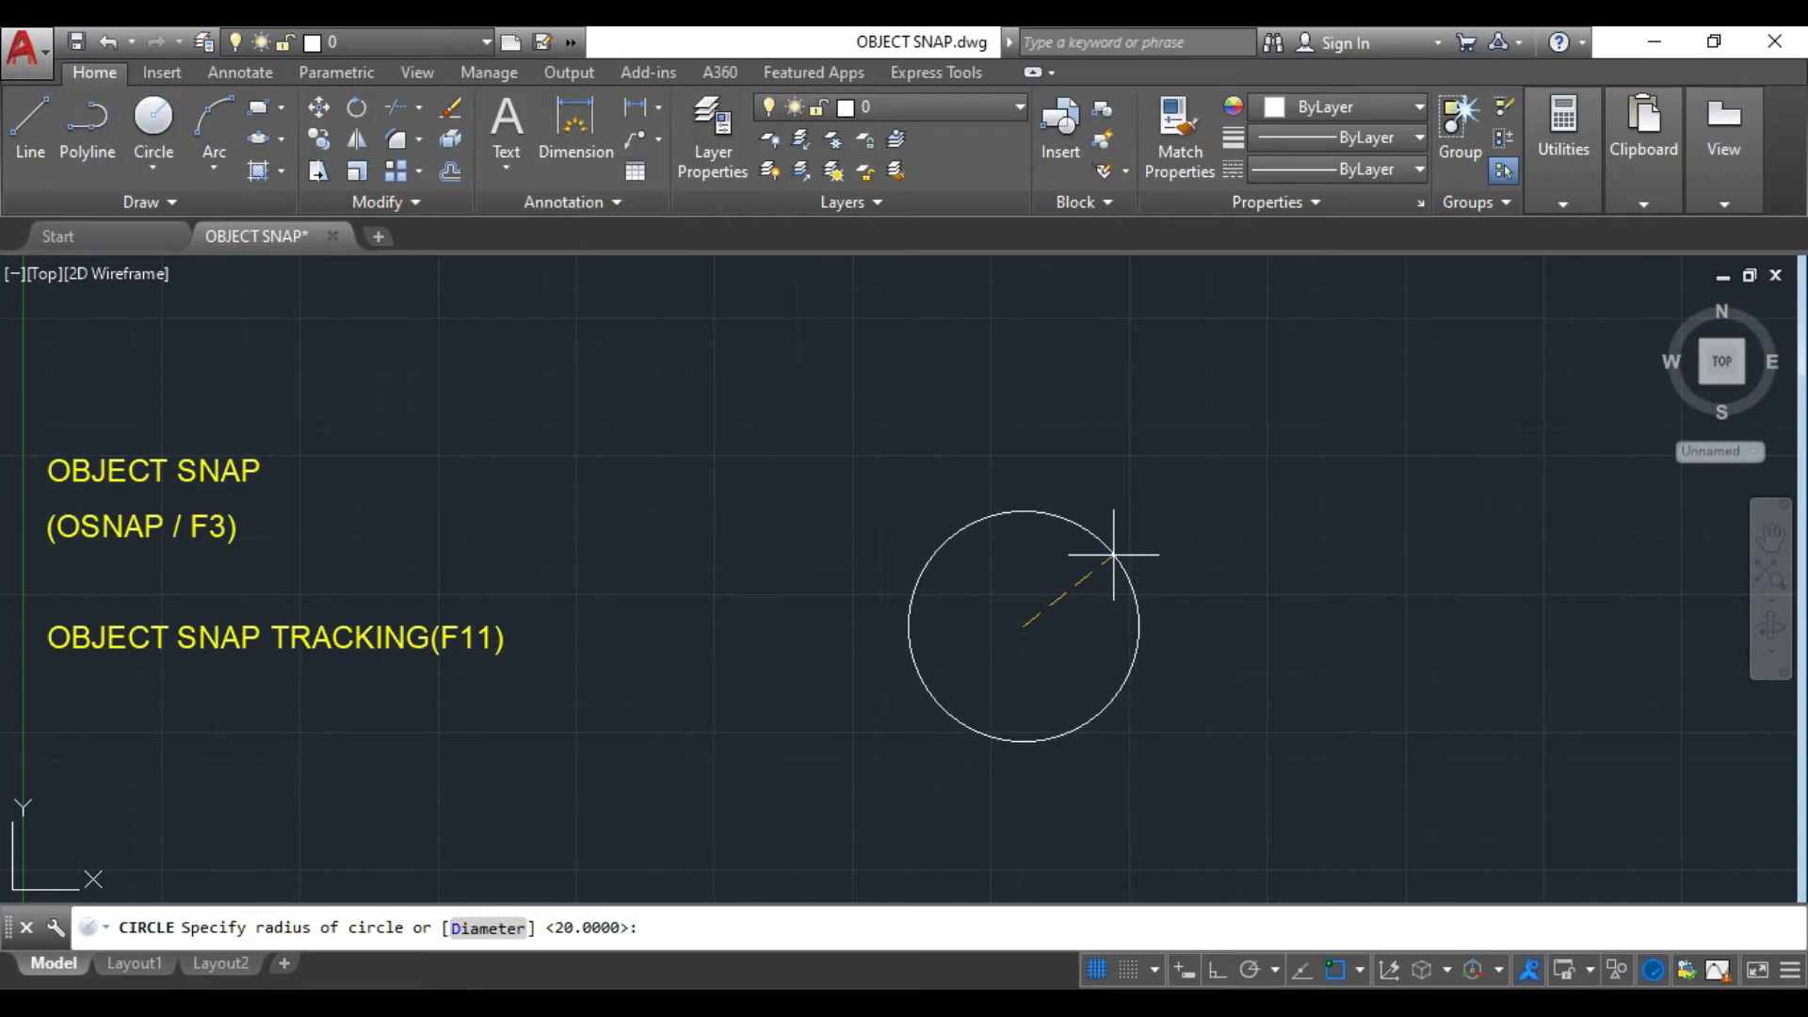
text(20)
key(Return)
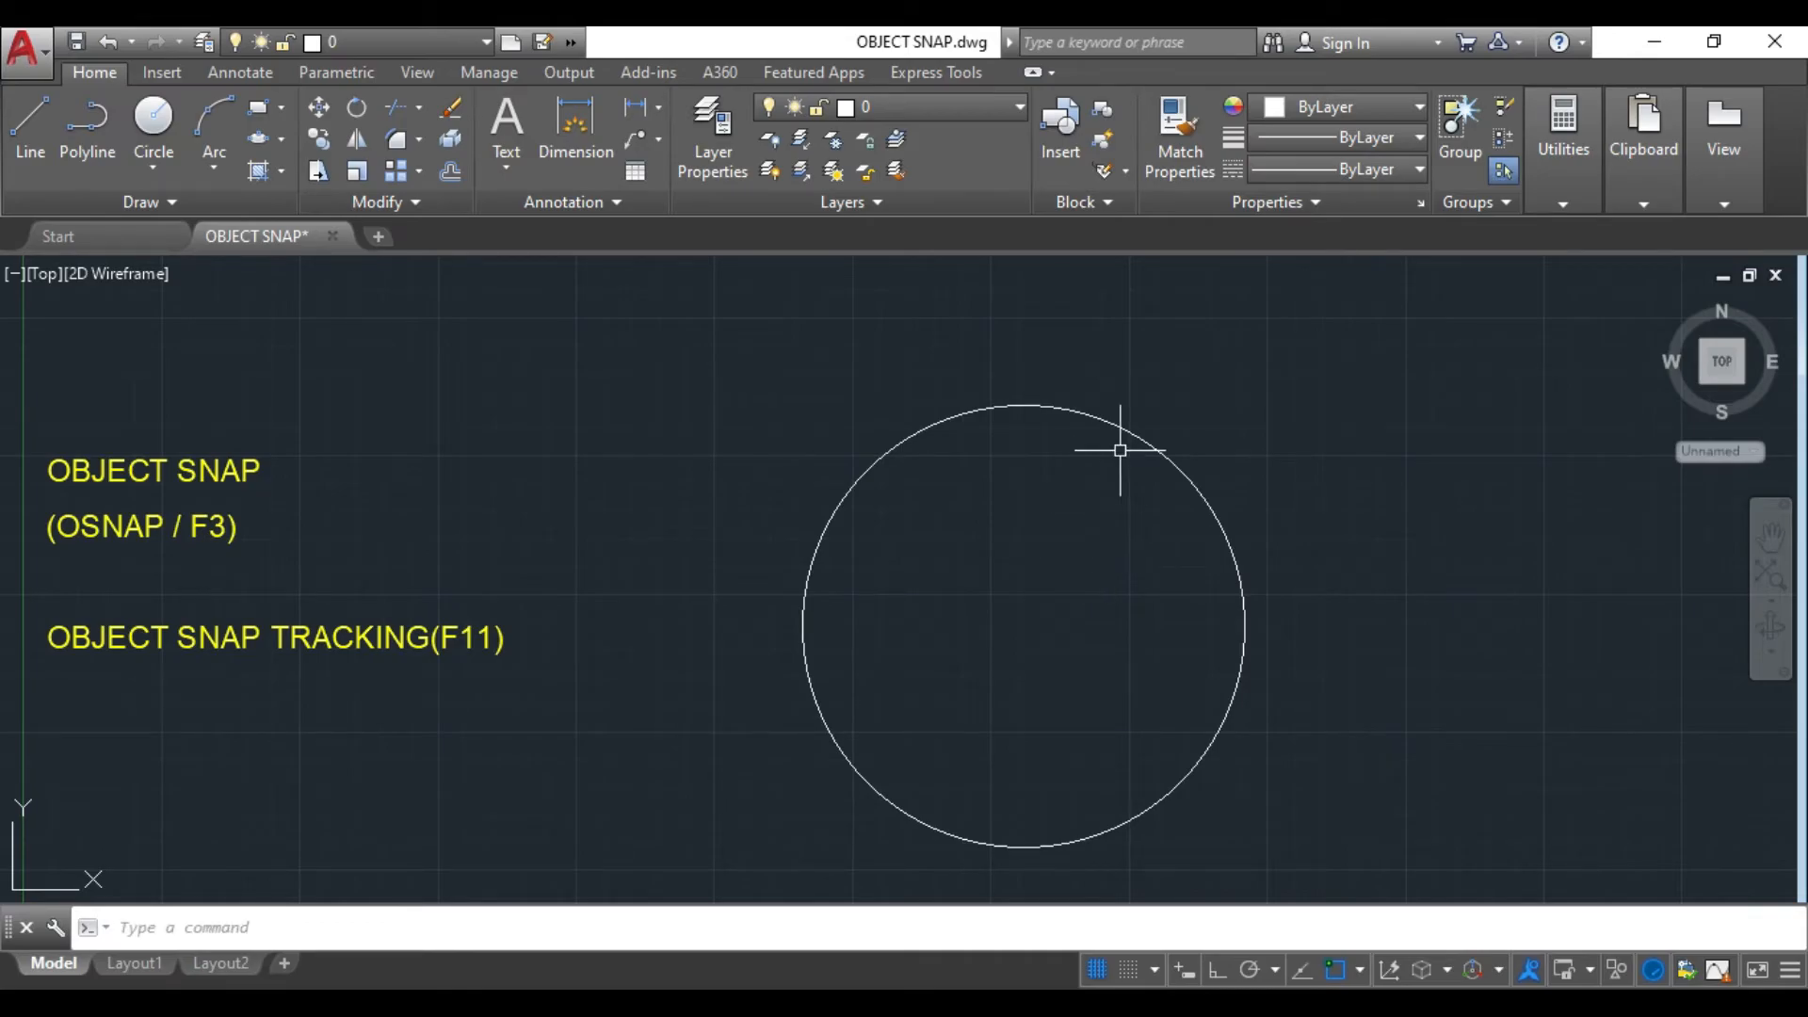
- Draw a nearly horizontal line above the circle, extending past its right side
scroll(1167, 432, down, 4)
scroll(1171, 432, up, 2)
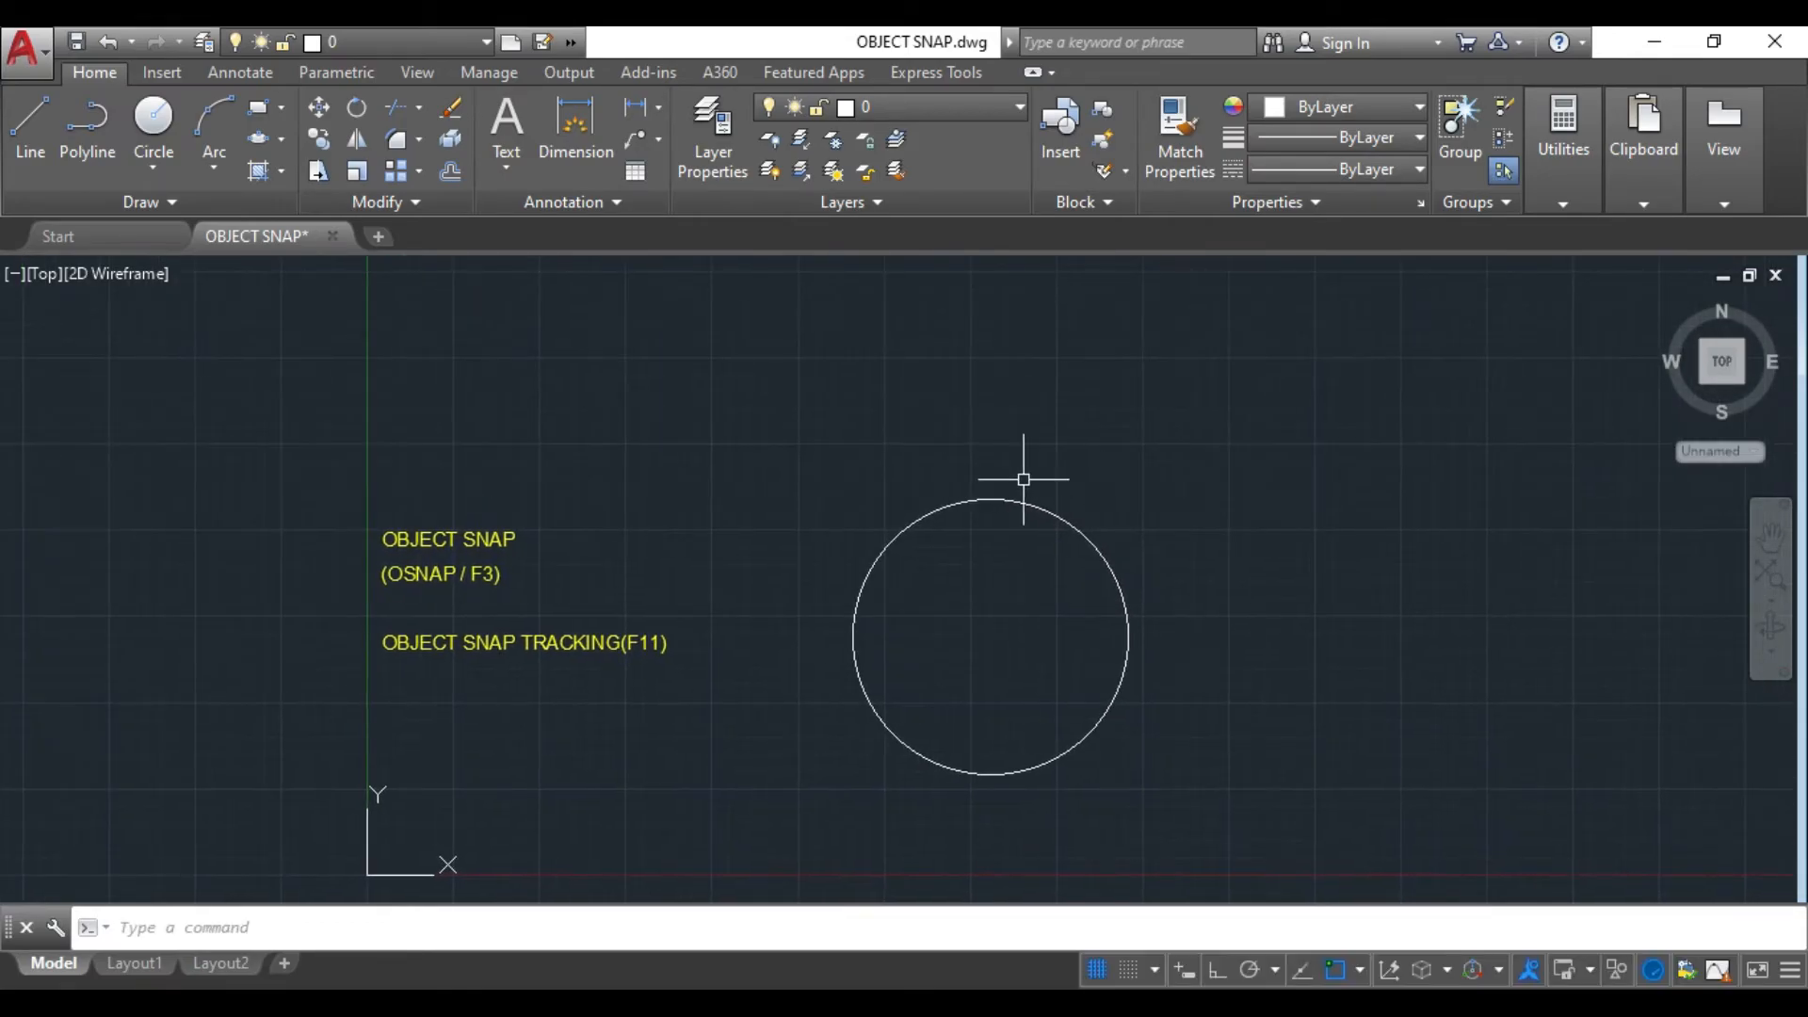
click(30, 119)
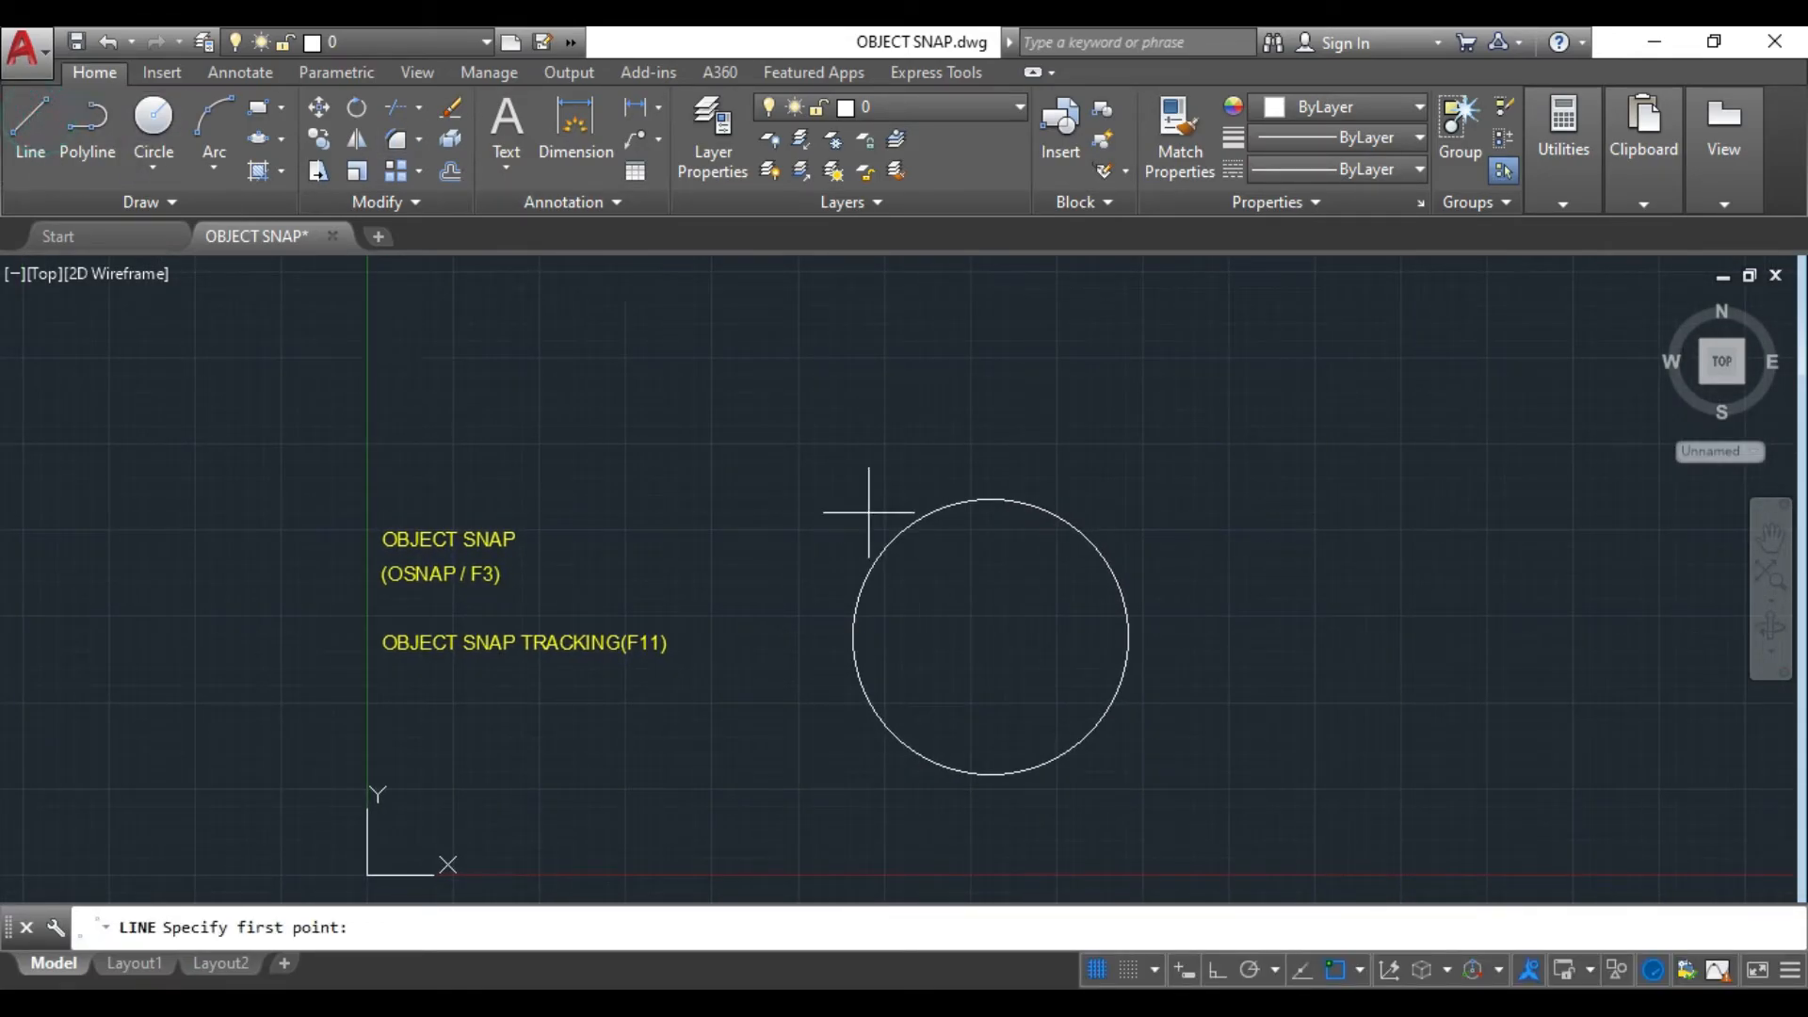
click(880, 358)
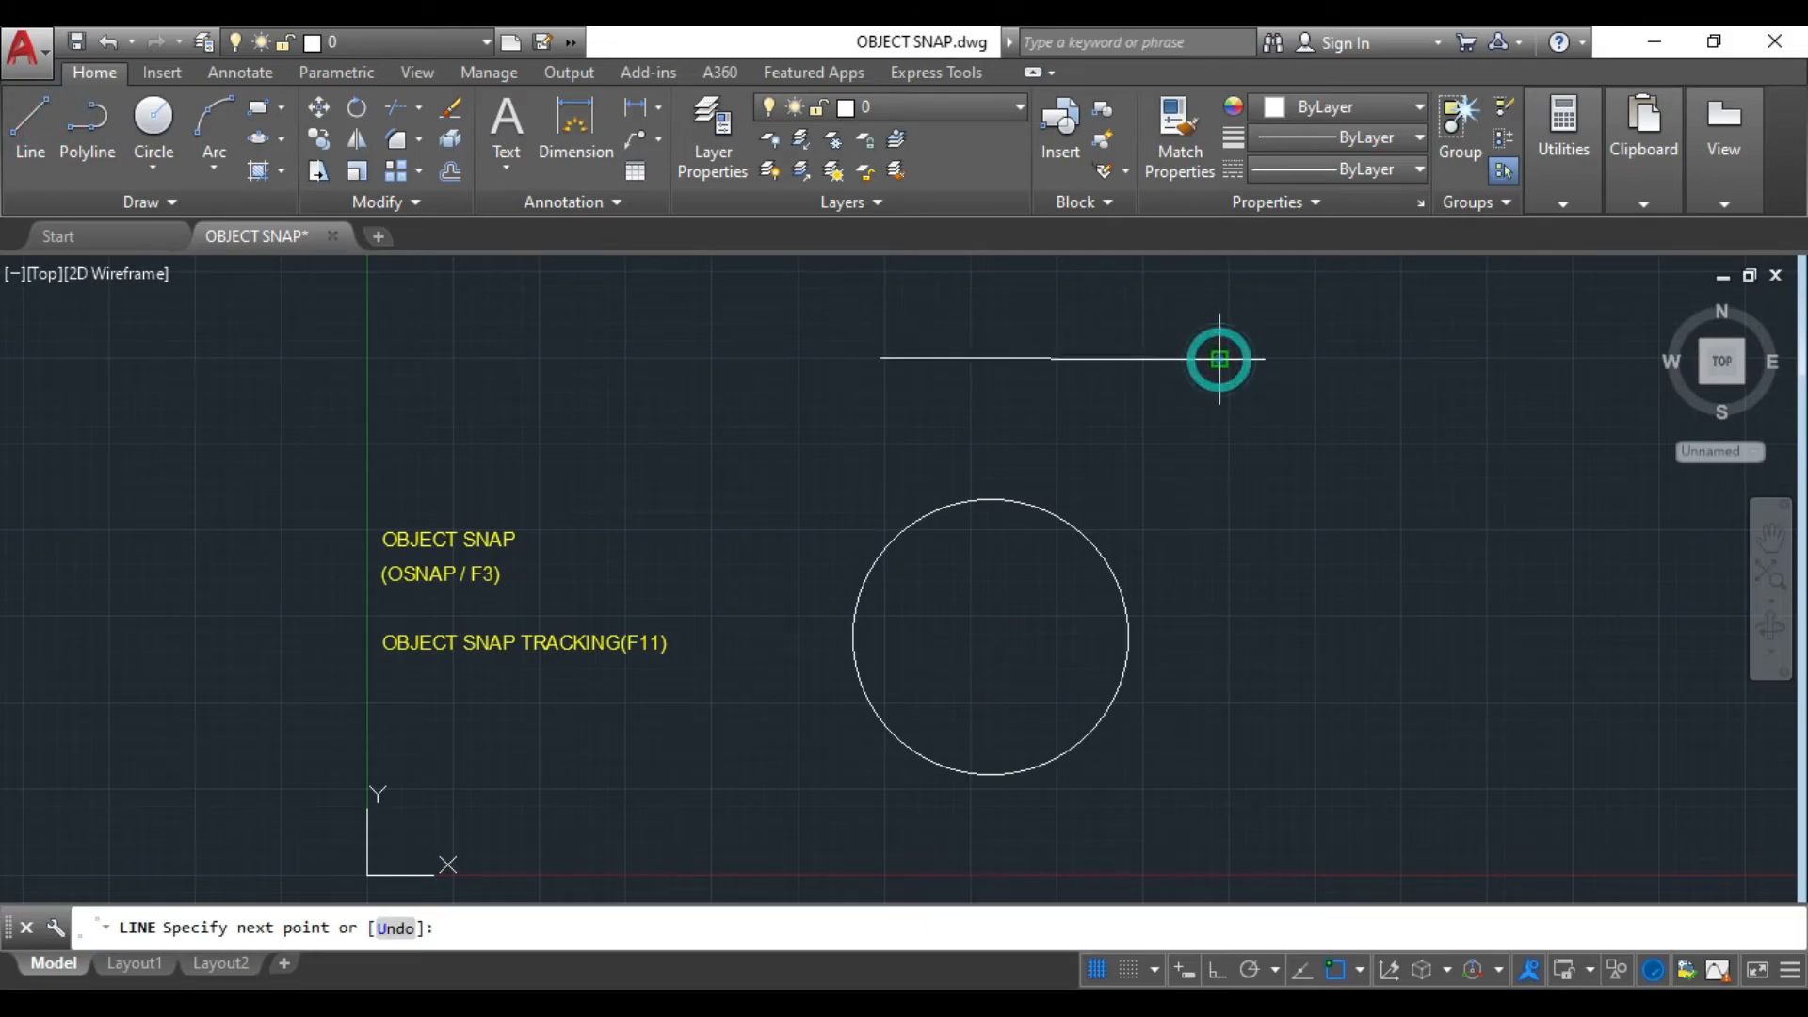
click(1220, 359)
key(Return)
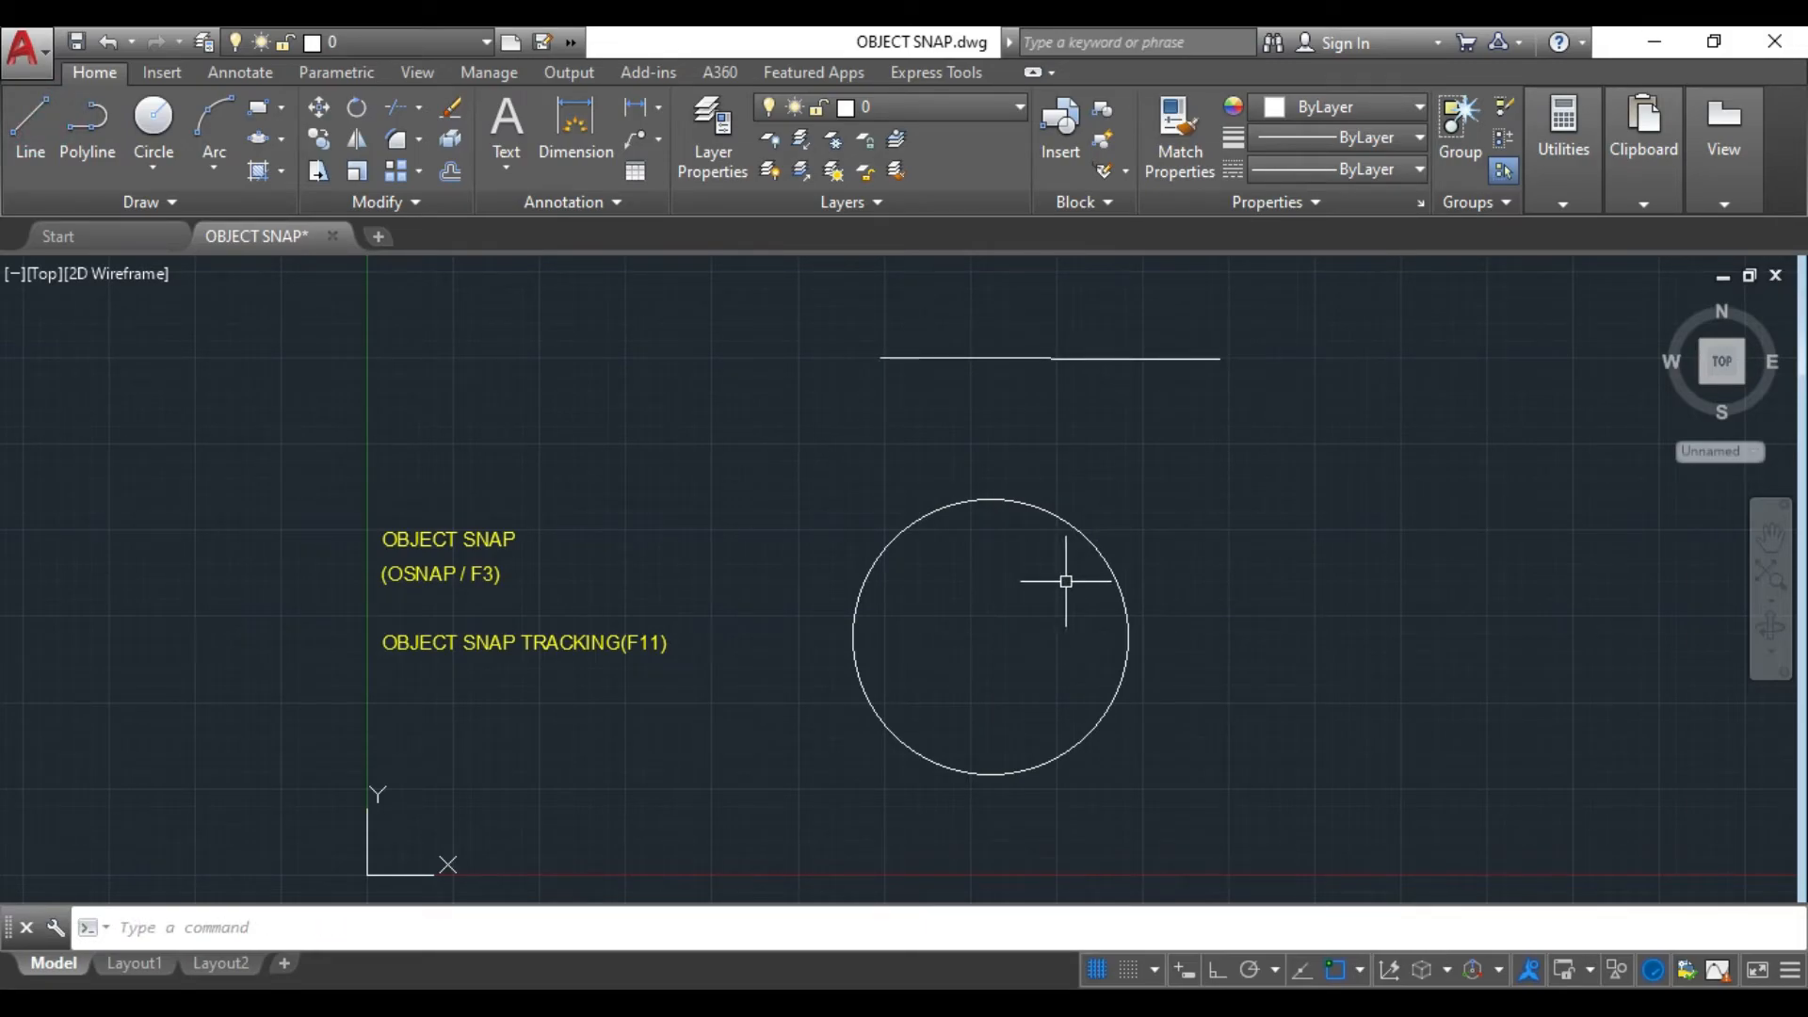
- Check the Quadrant and Tangent entries in the list of object snap modes
click(1361, 972)
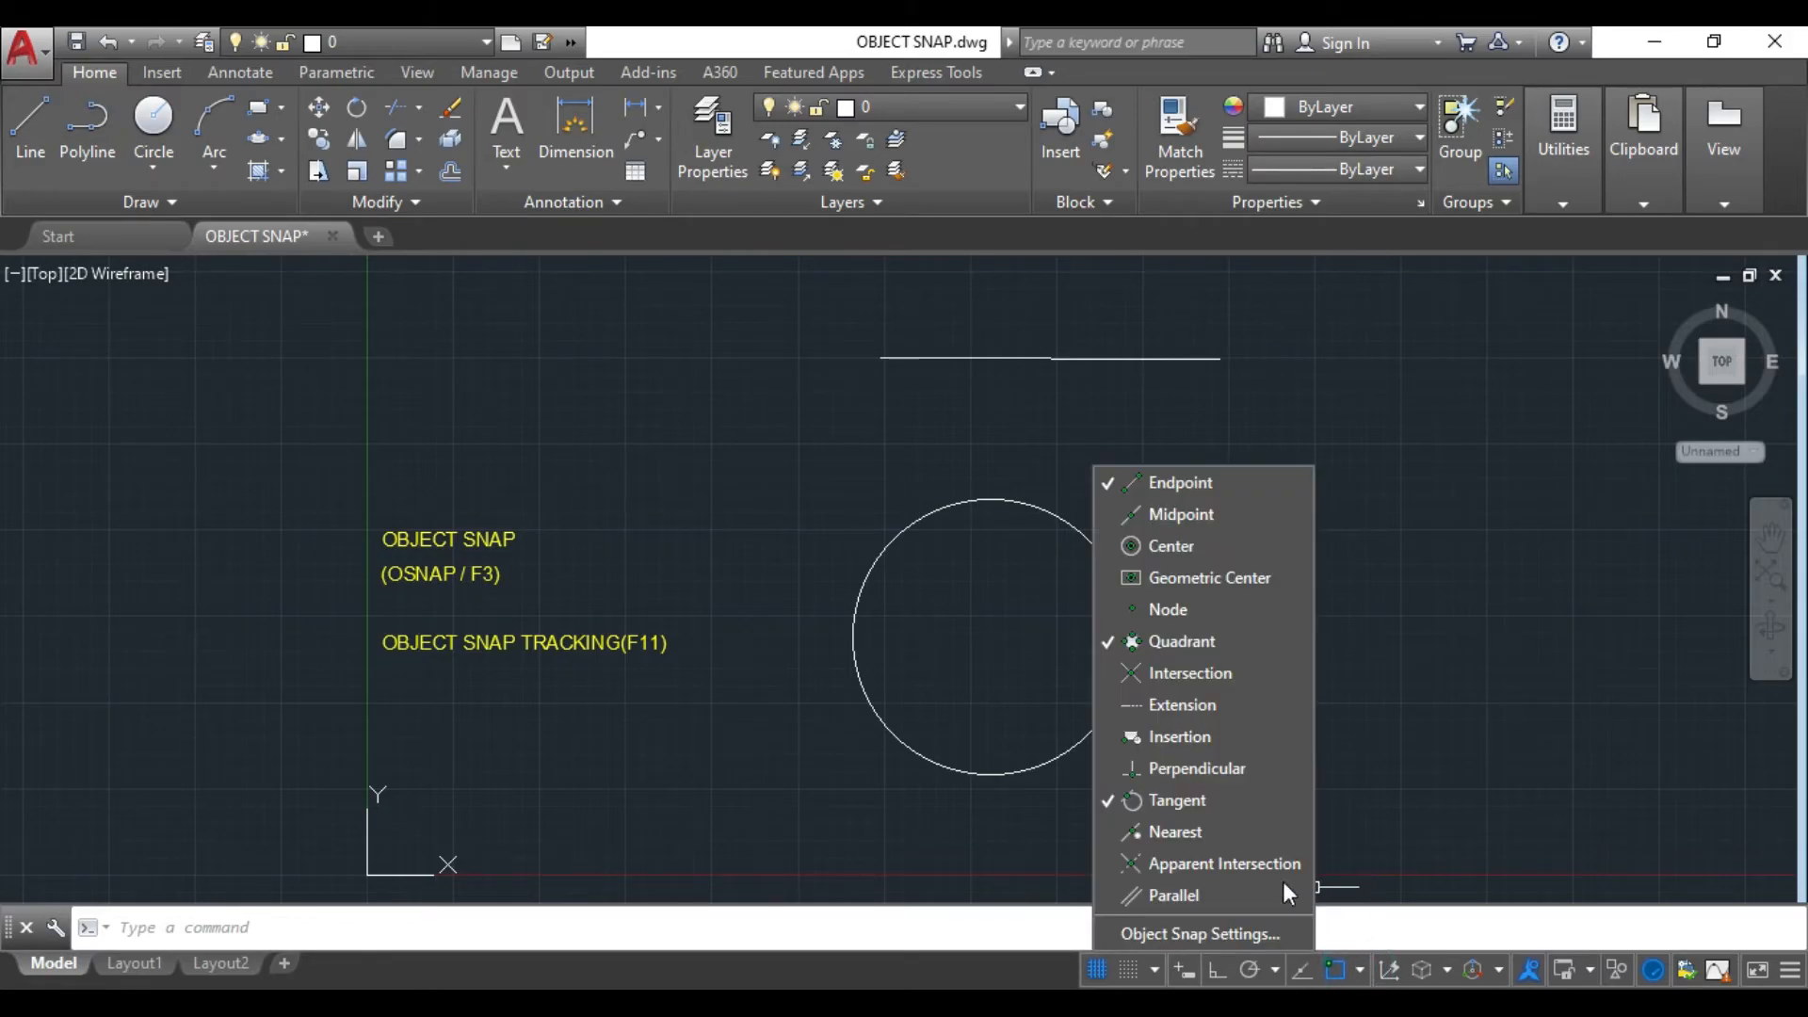
click(1114, 640)
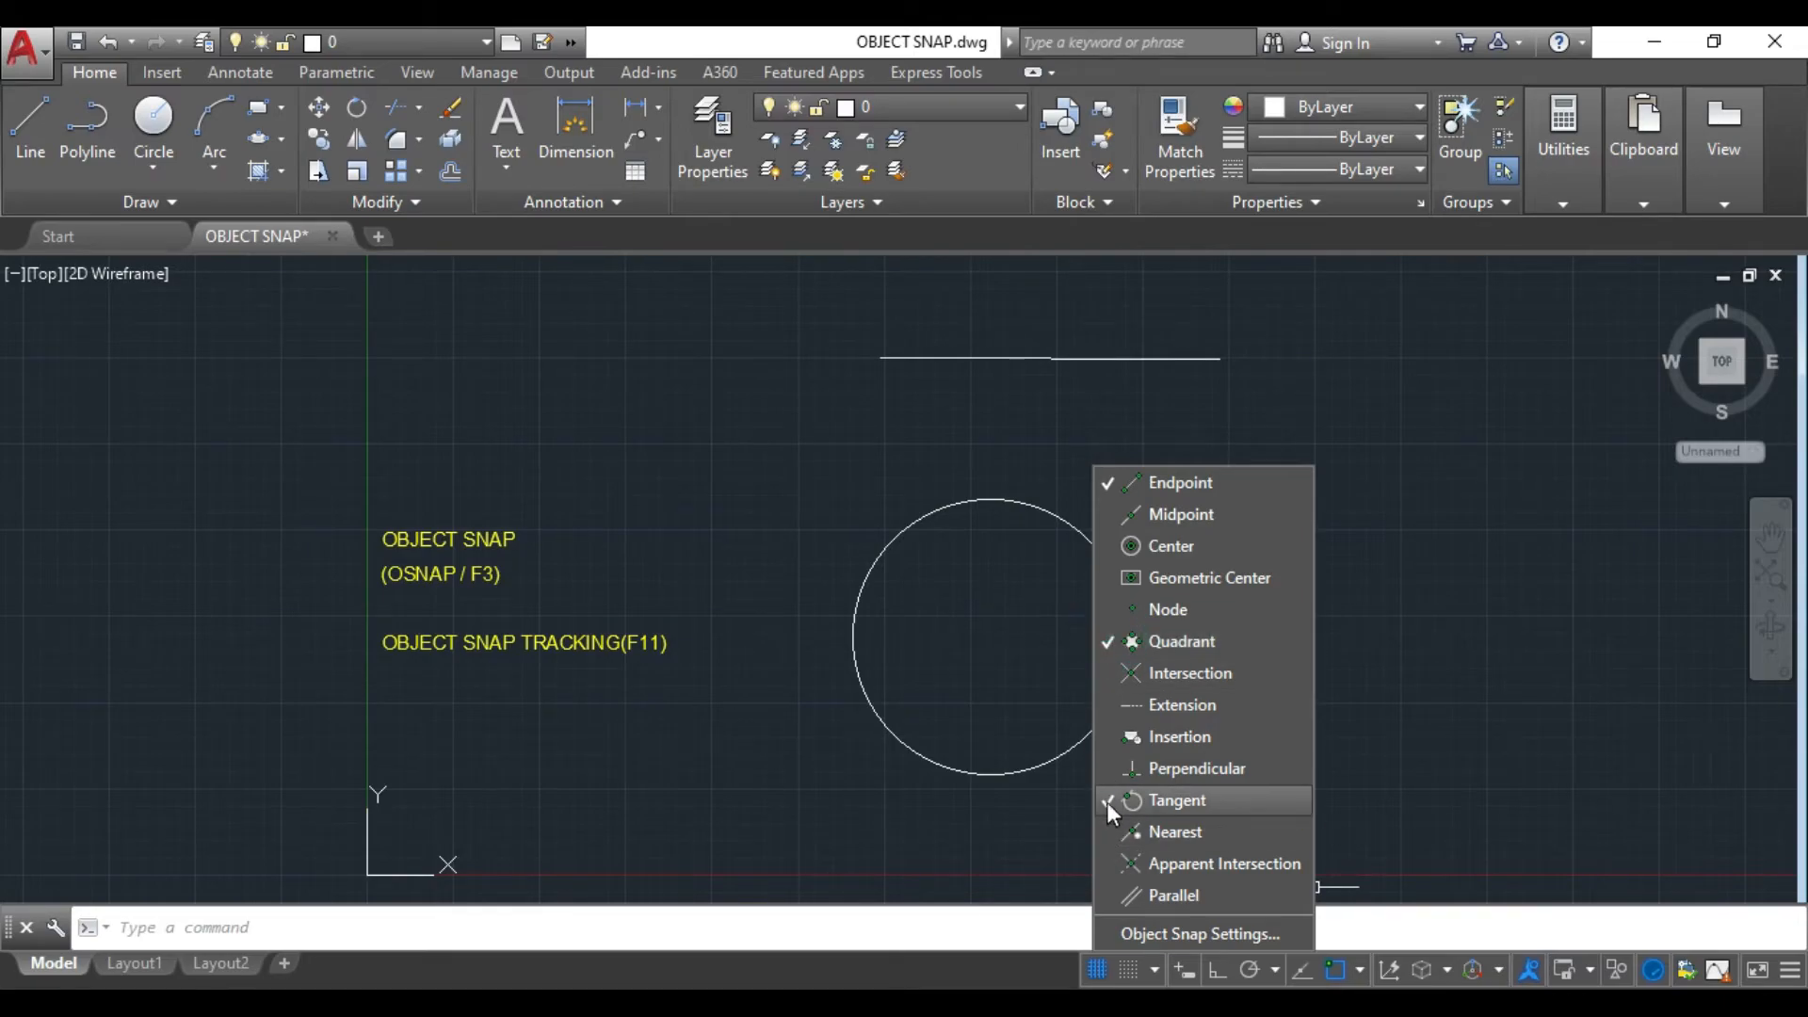
click(1105, 801)
click(1420, 429)
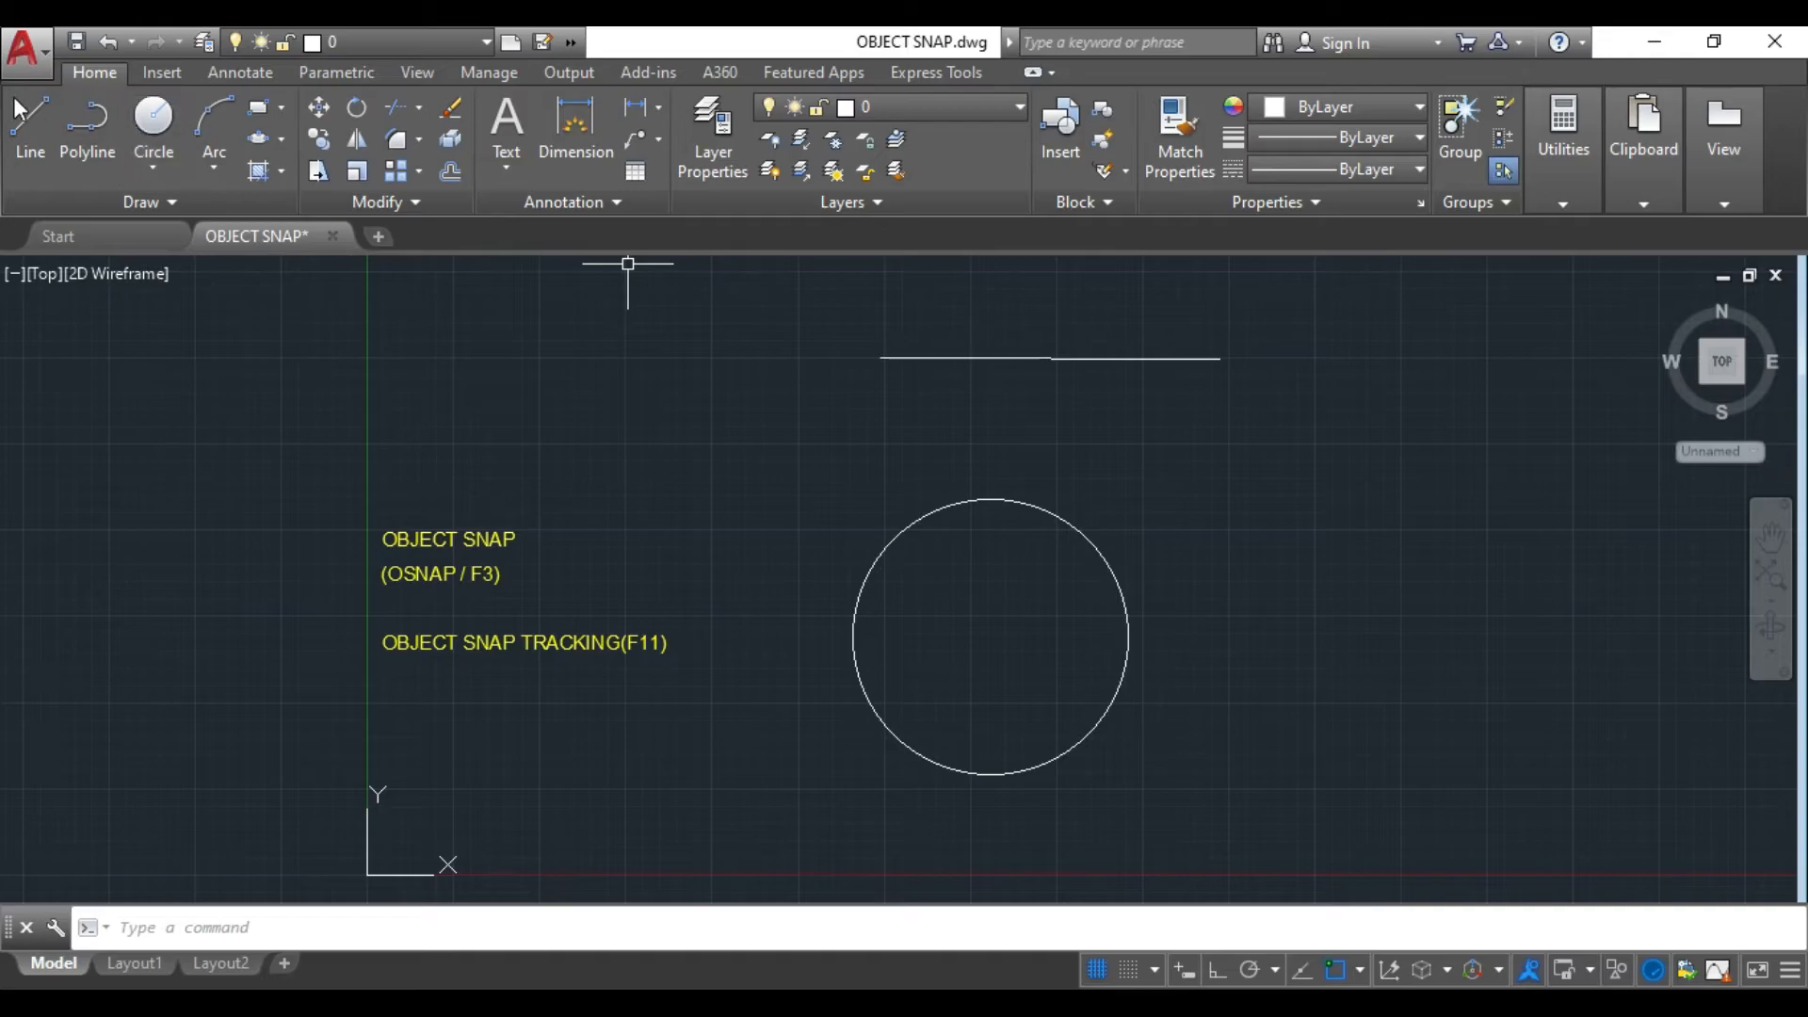
- Draw a line from the left end of the upper line to the circle's left side, using Tangent snap
click(30, 127)
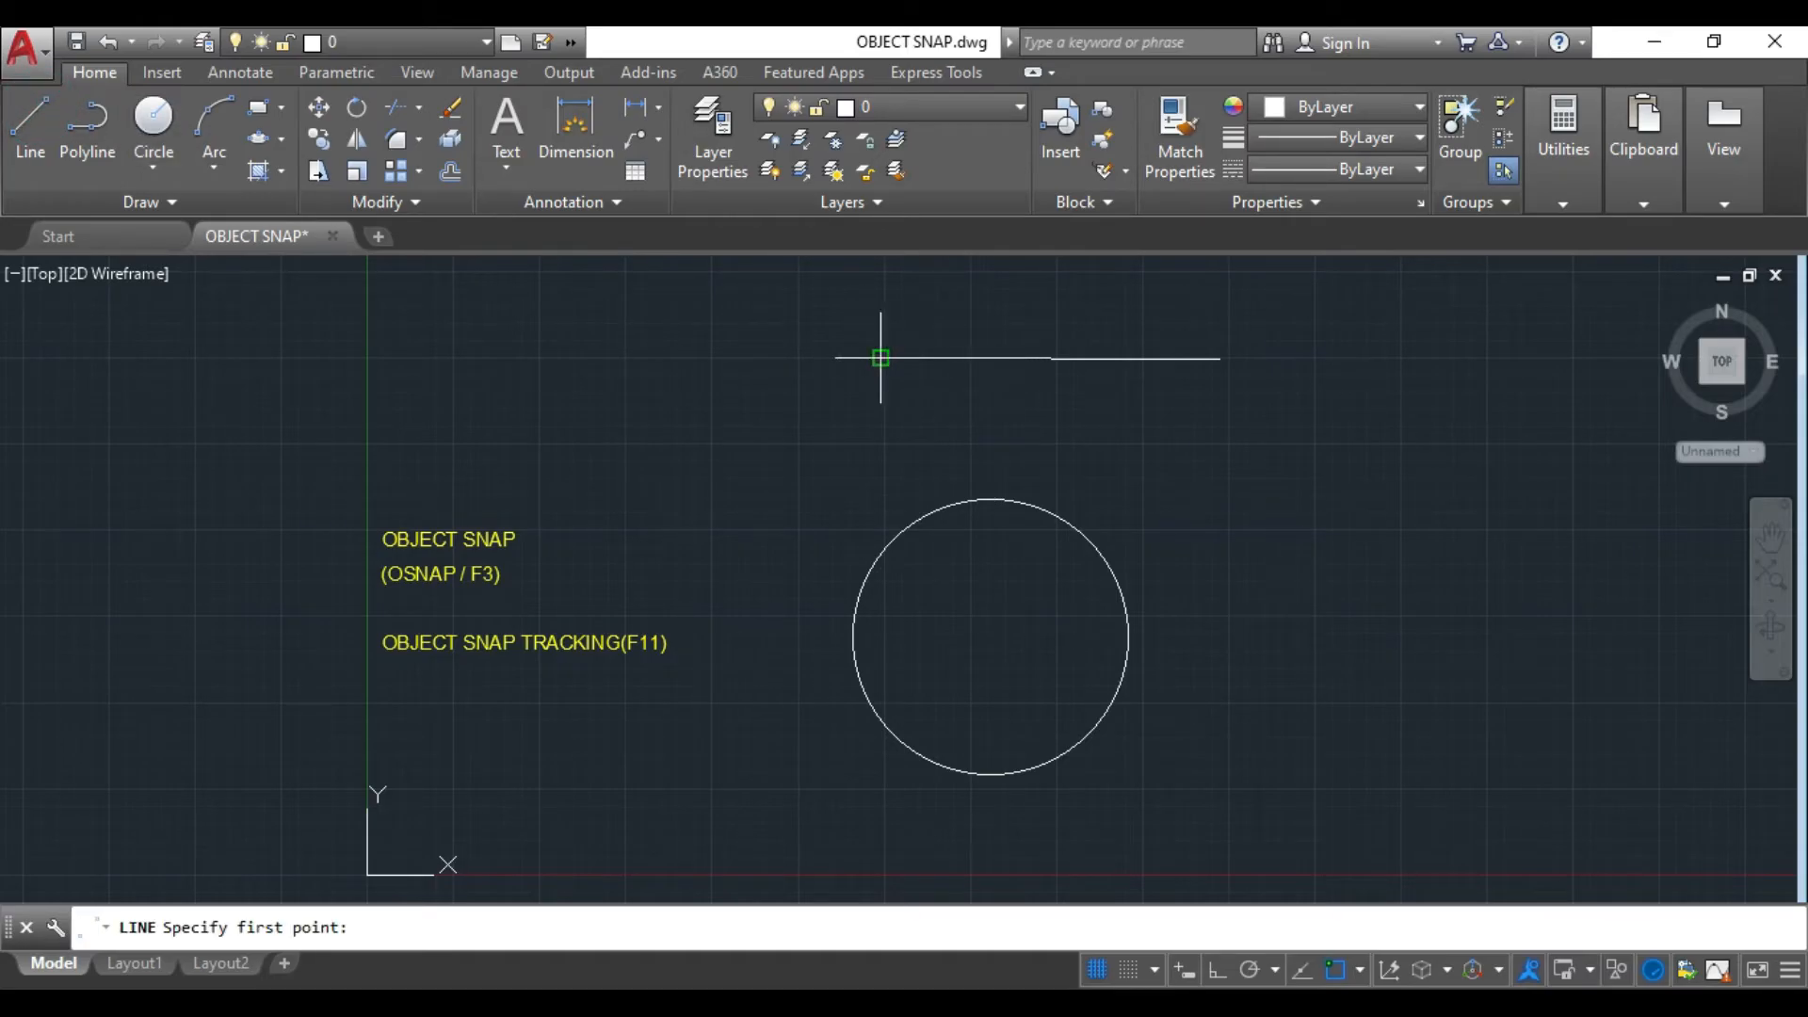
click(881, 357)
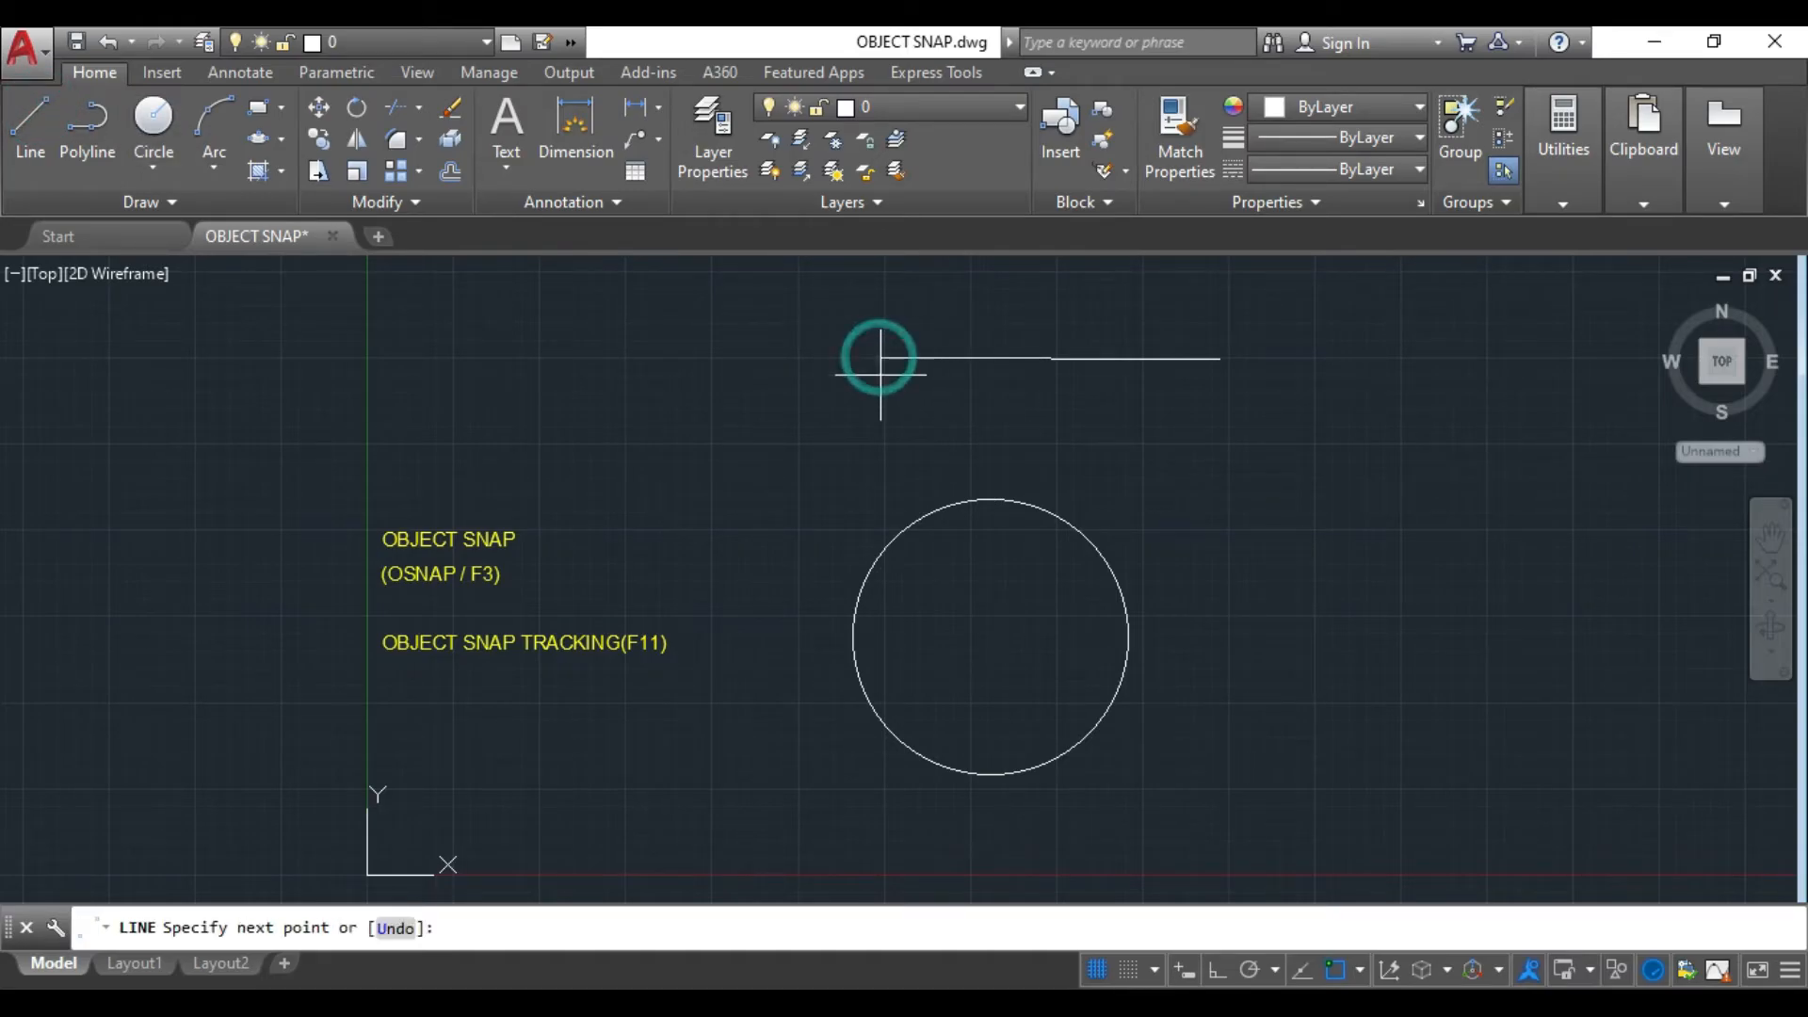
click(853, 622)
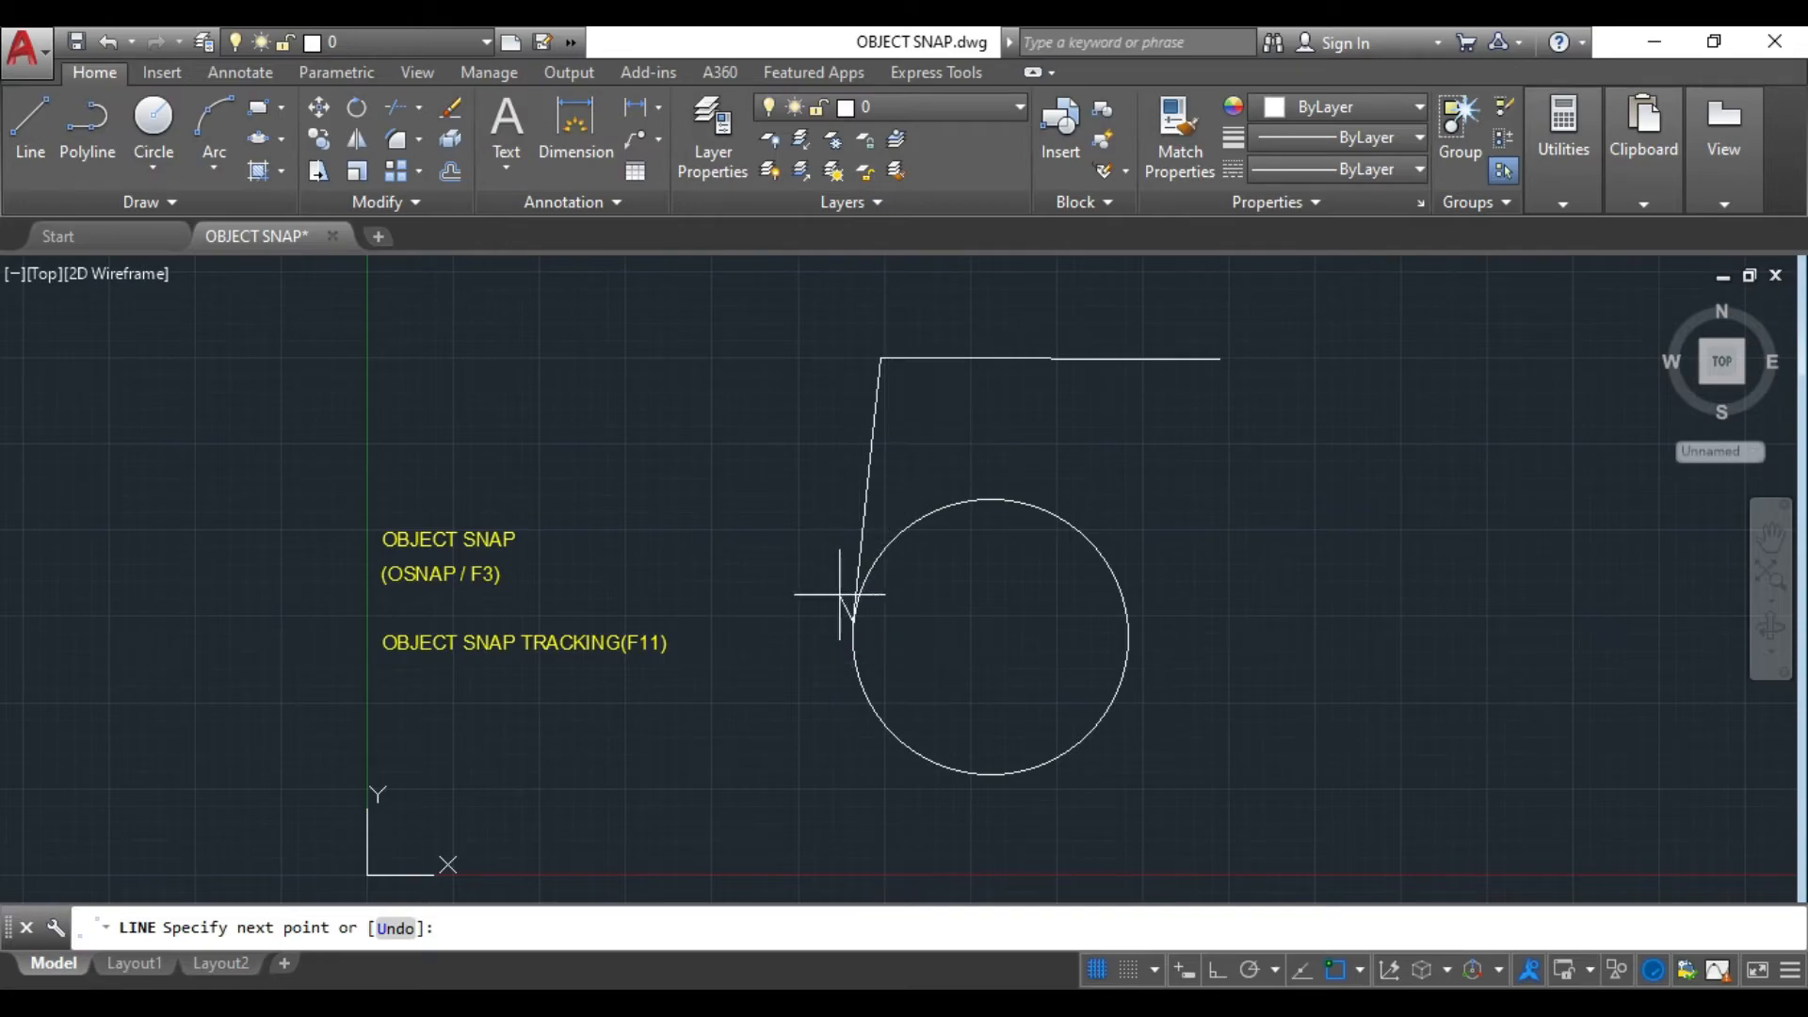
key(Escape)
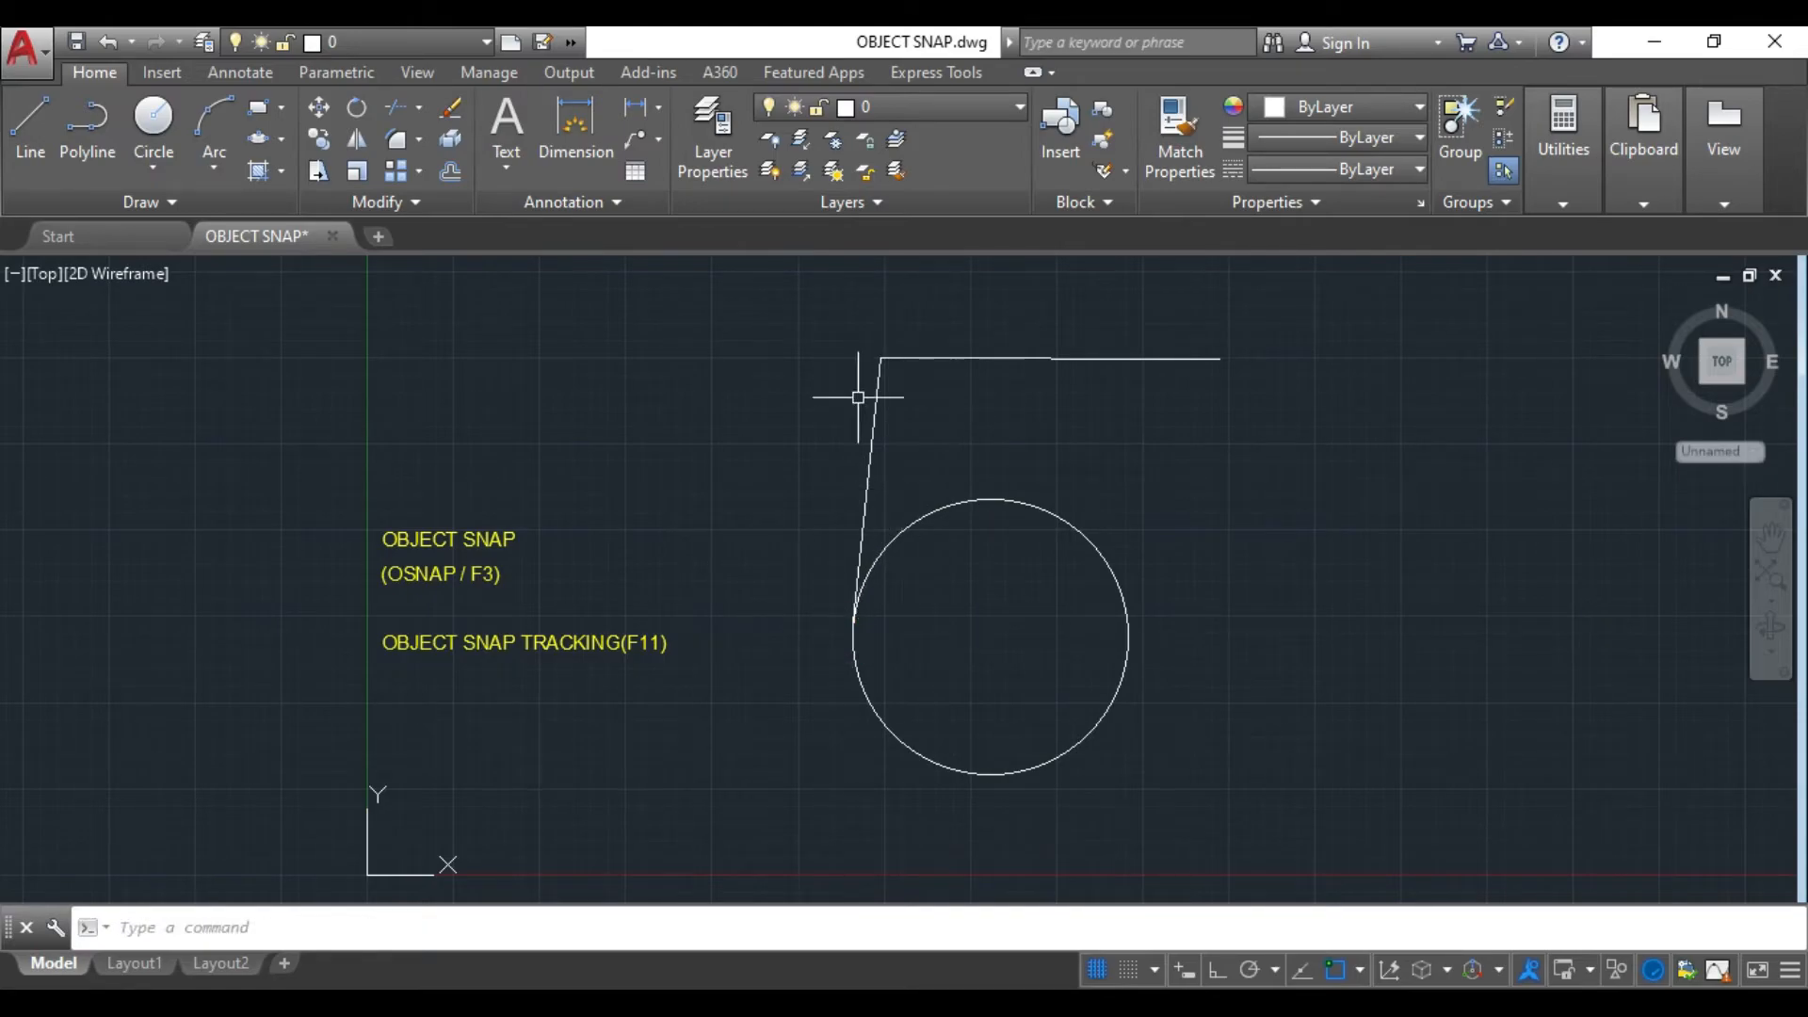
- Draw a second line from the same left endpoint to the circle's left quadrant point, using Quadrant snap
click(26, 127)
click(881, 358)
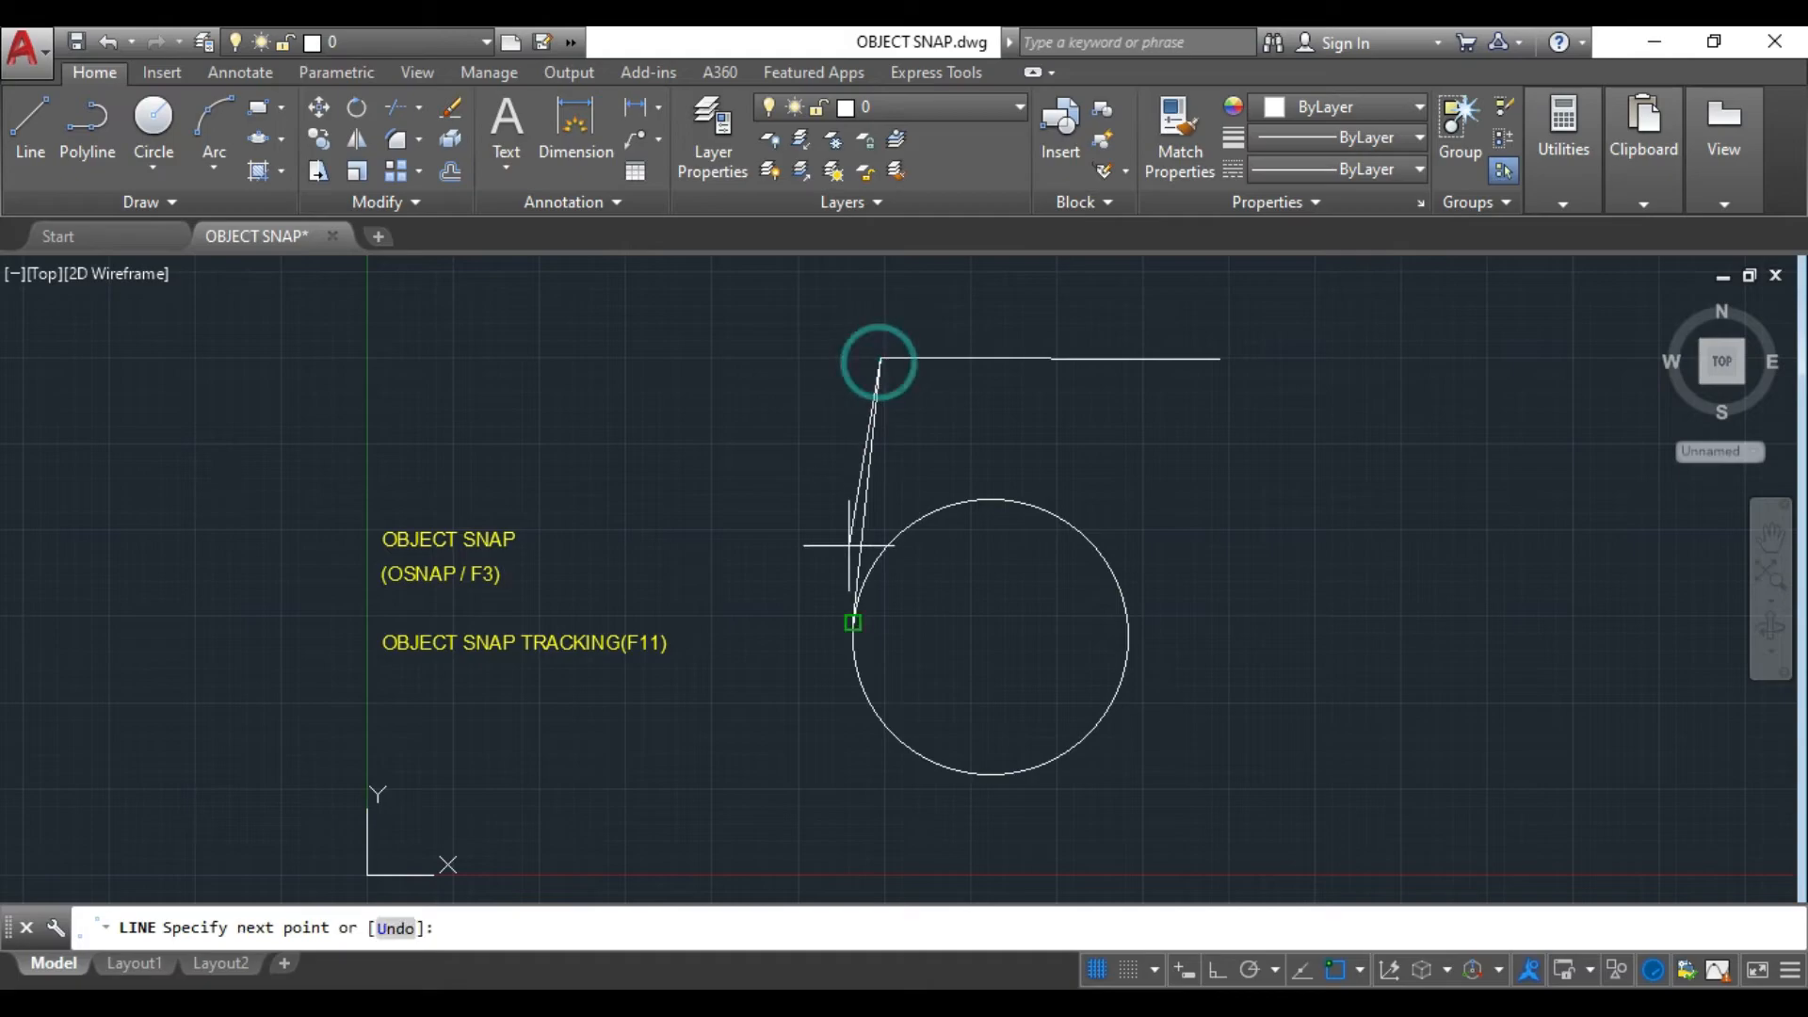
click(854, 636)
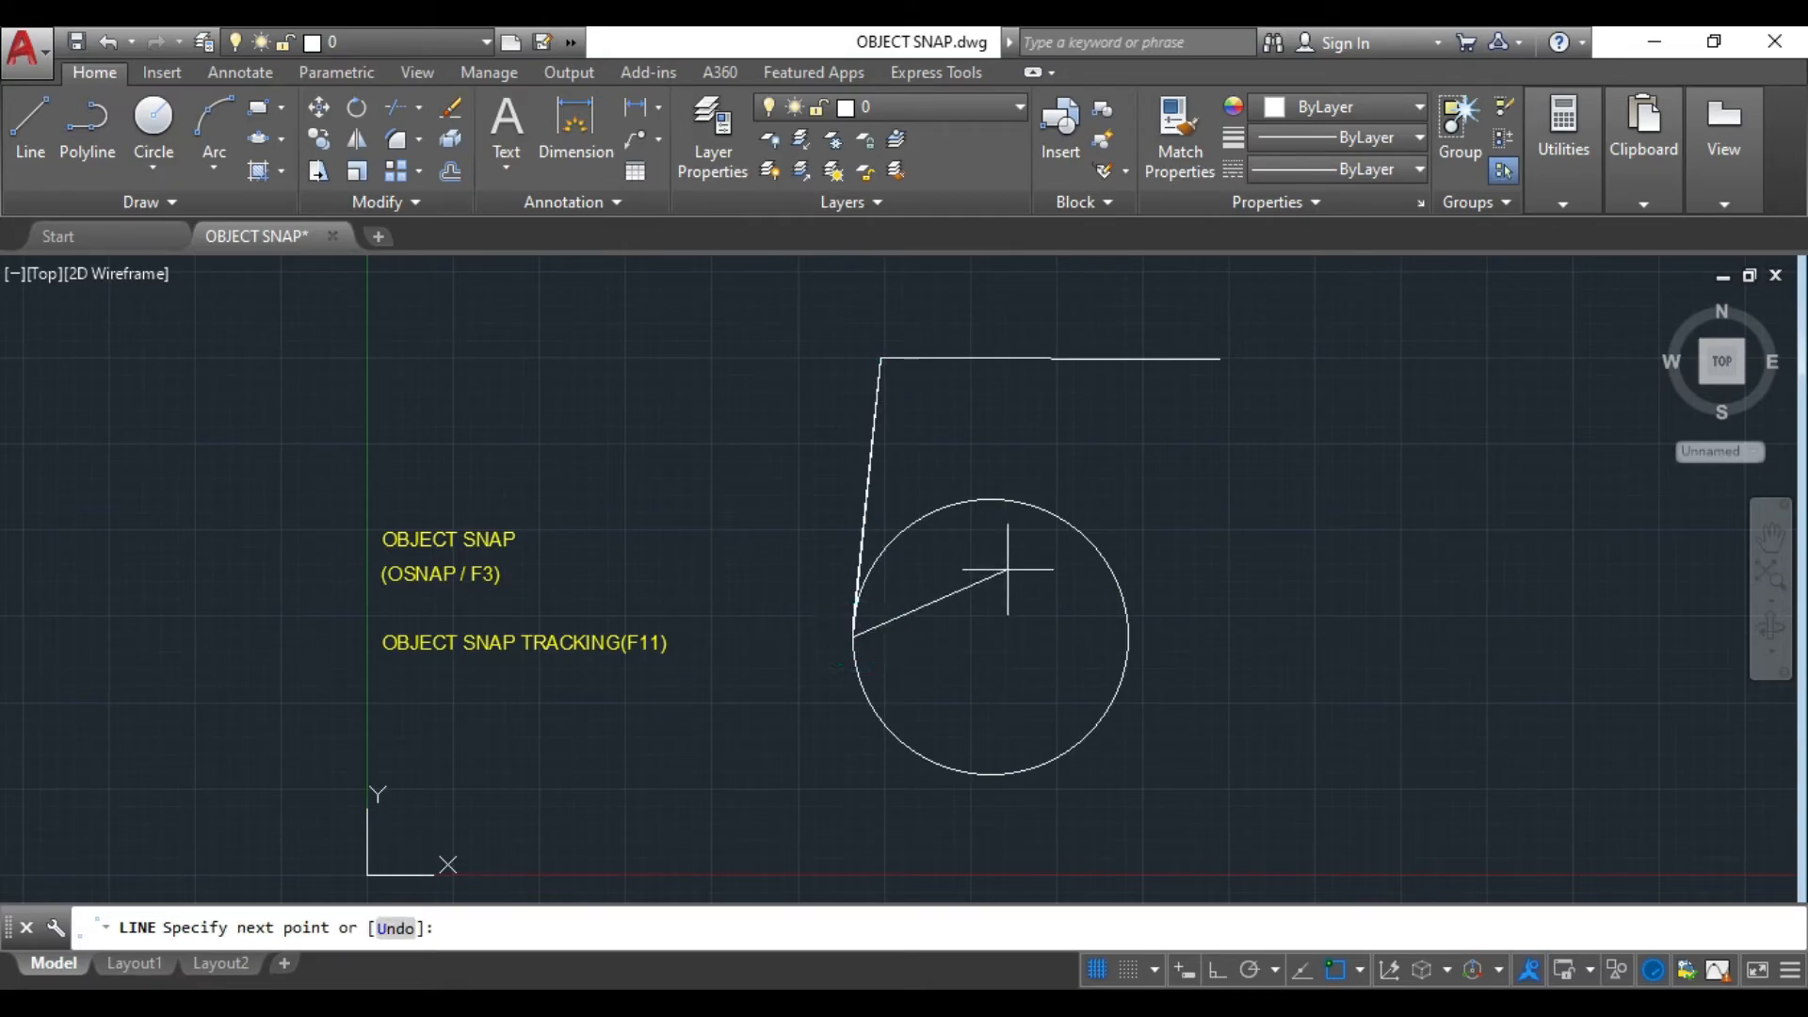
key(Escape)
- Examine close up how the tangent line and the quadrant line each meet the circle's left side
scroll(839, 630, up, 8)
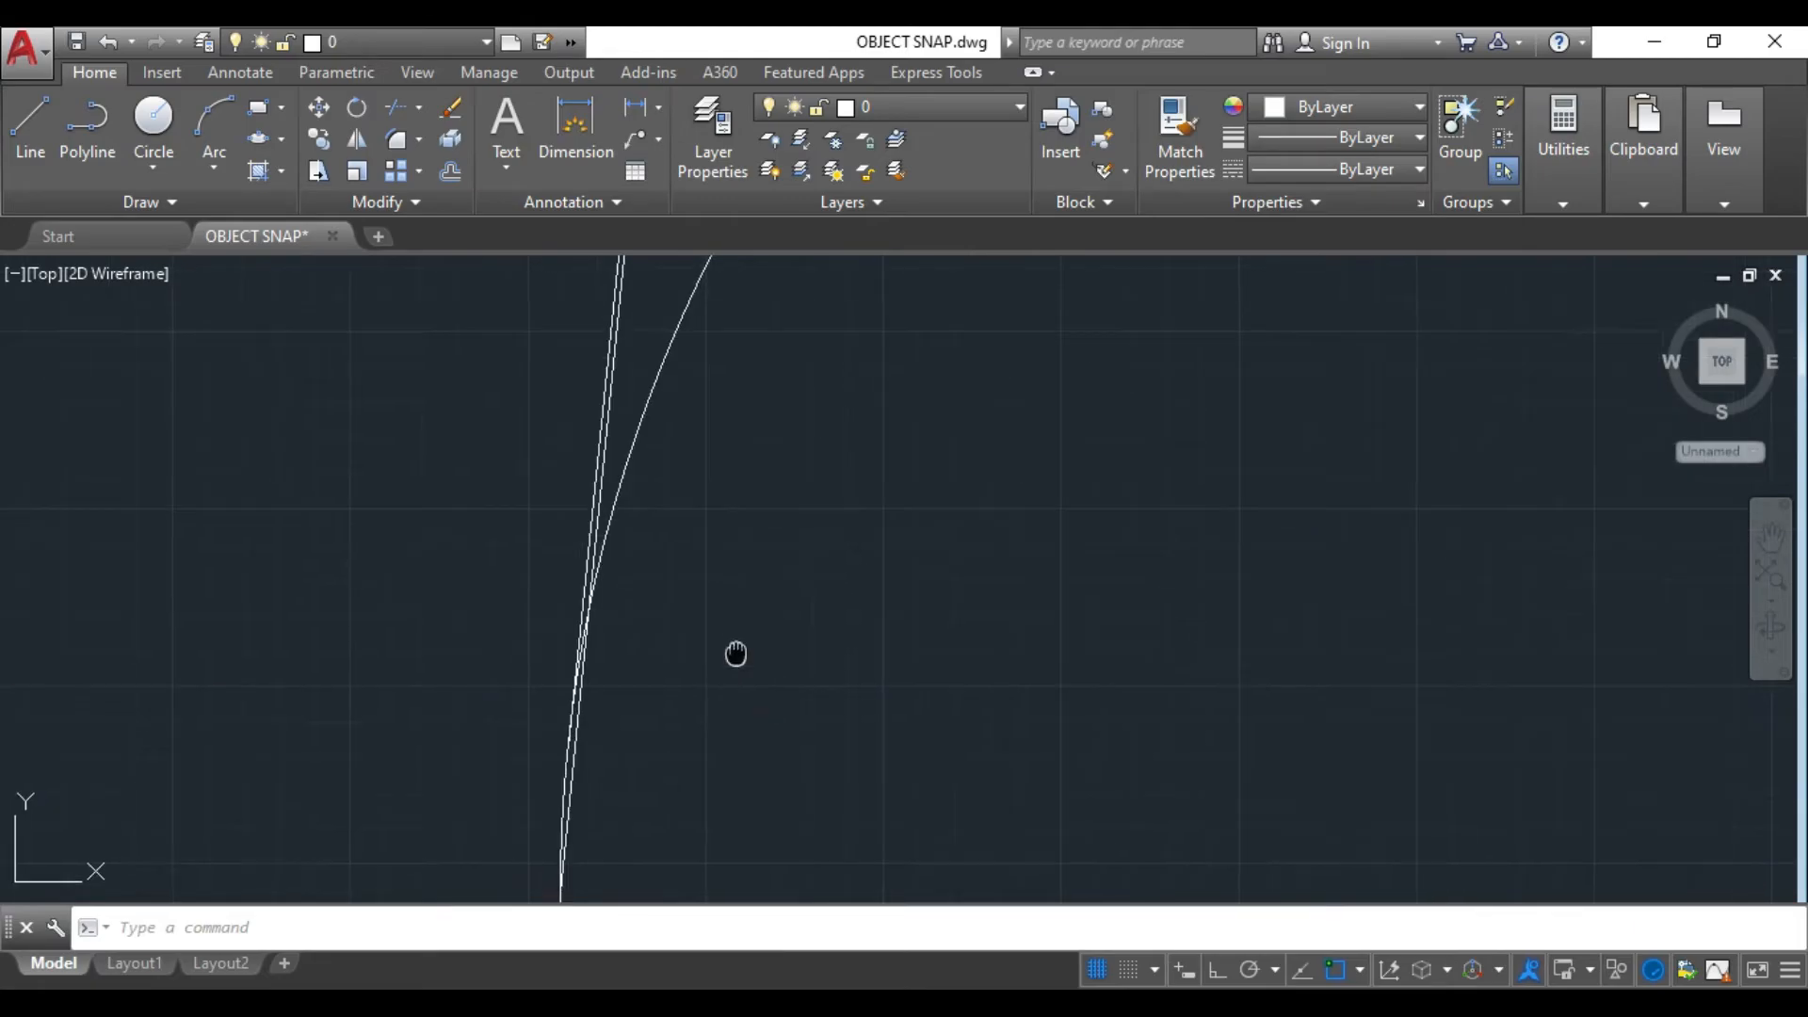
scroll(835, 601, up, 2)
middle_drag(835, 601, 942, 436)
scroll(986, 396, down, 4)
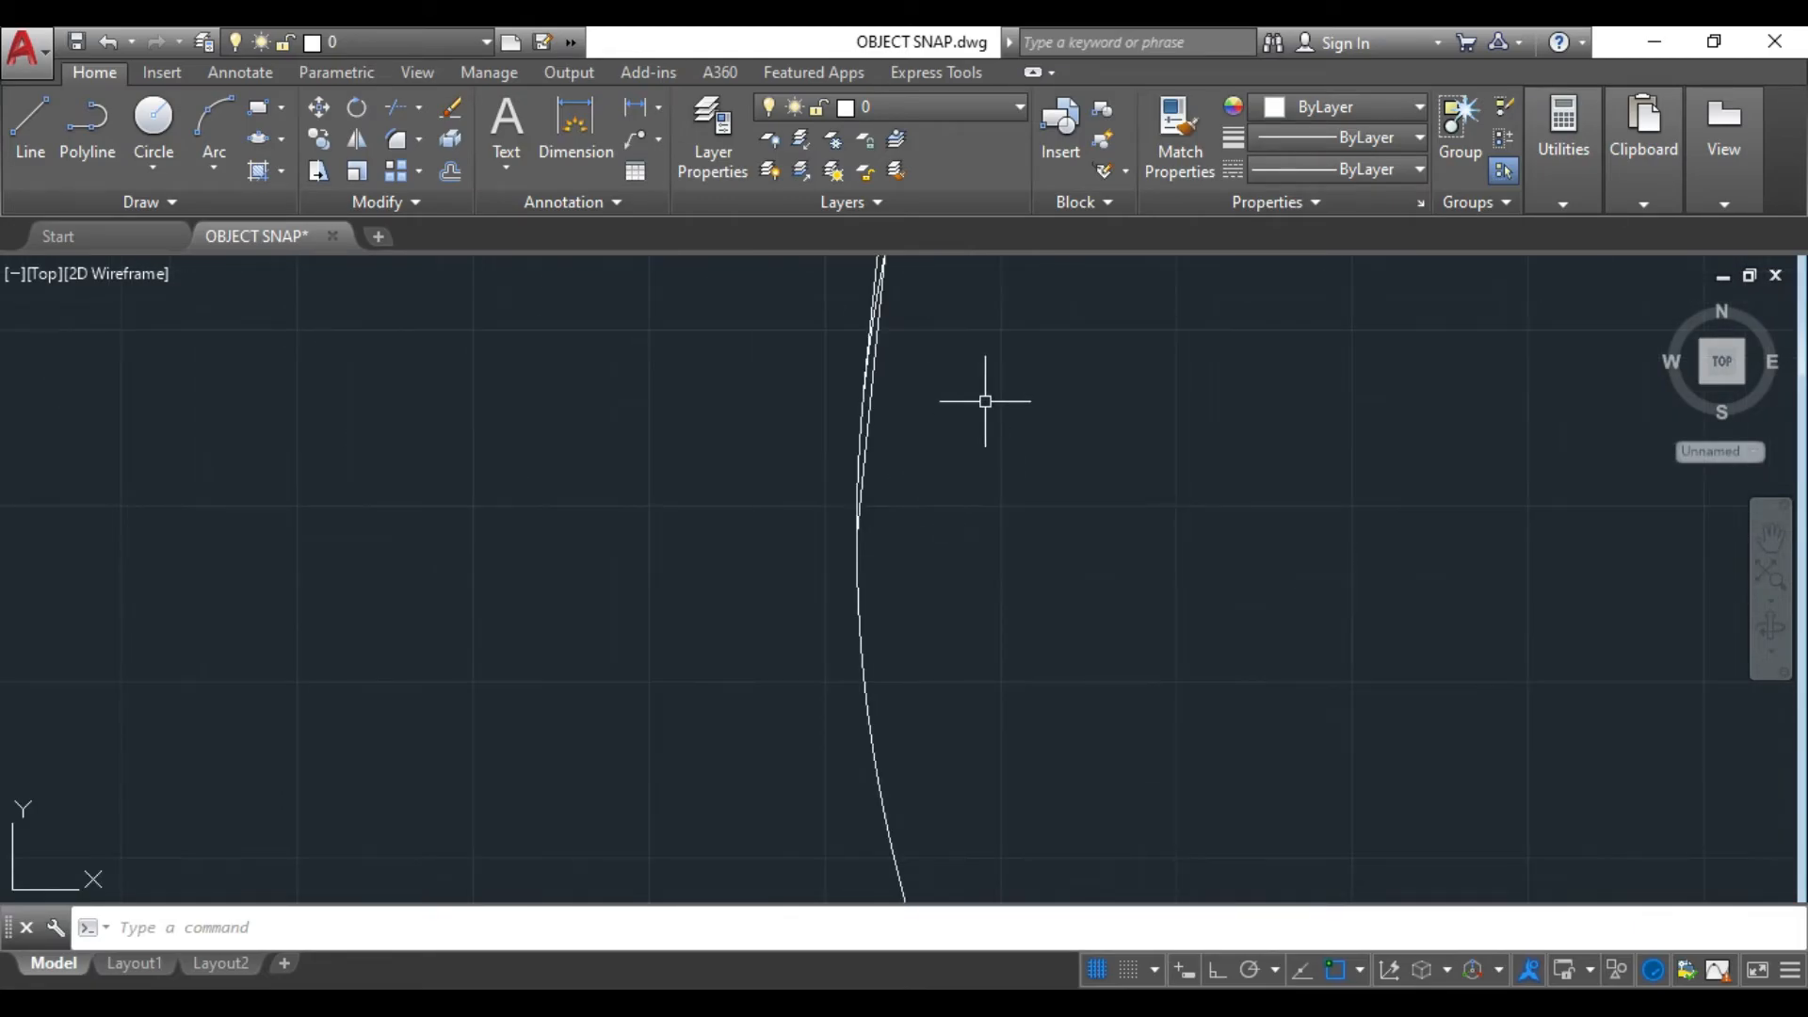
scroll(957, 613, down, 3)
scroll(835, 716, up, 1)
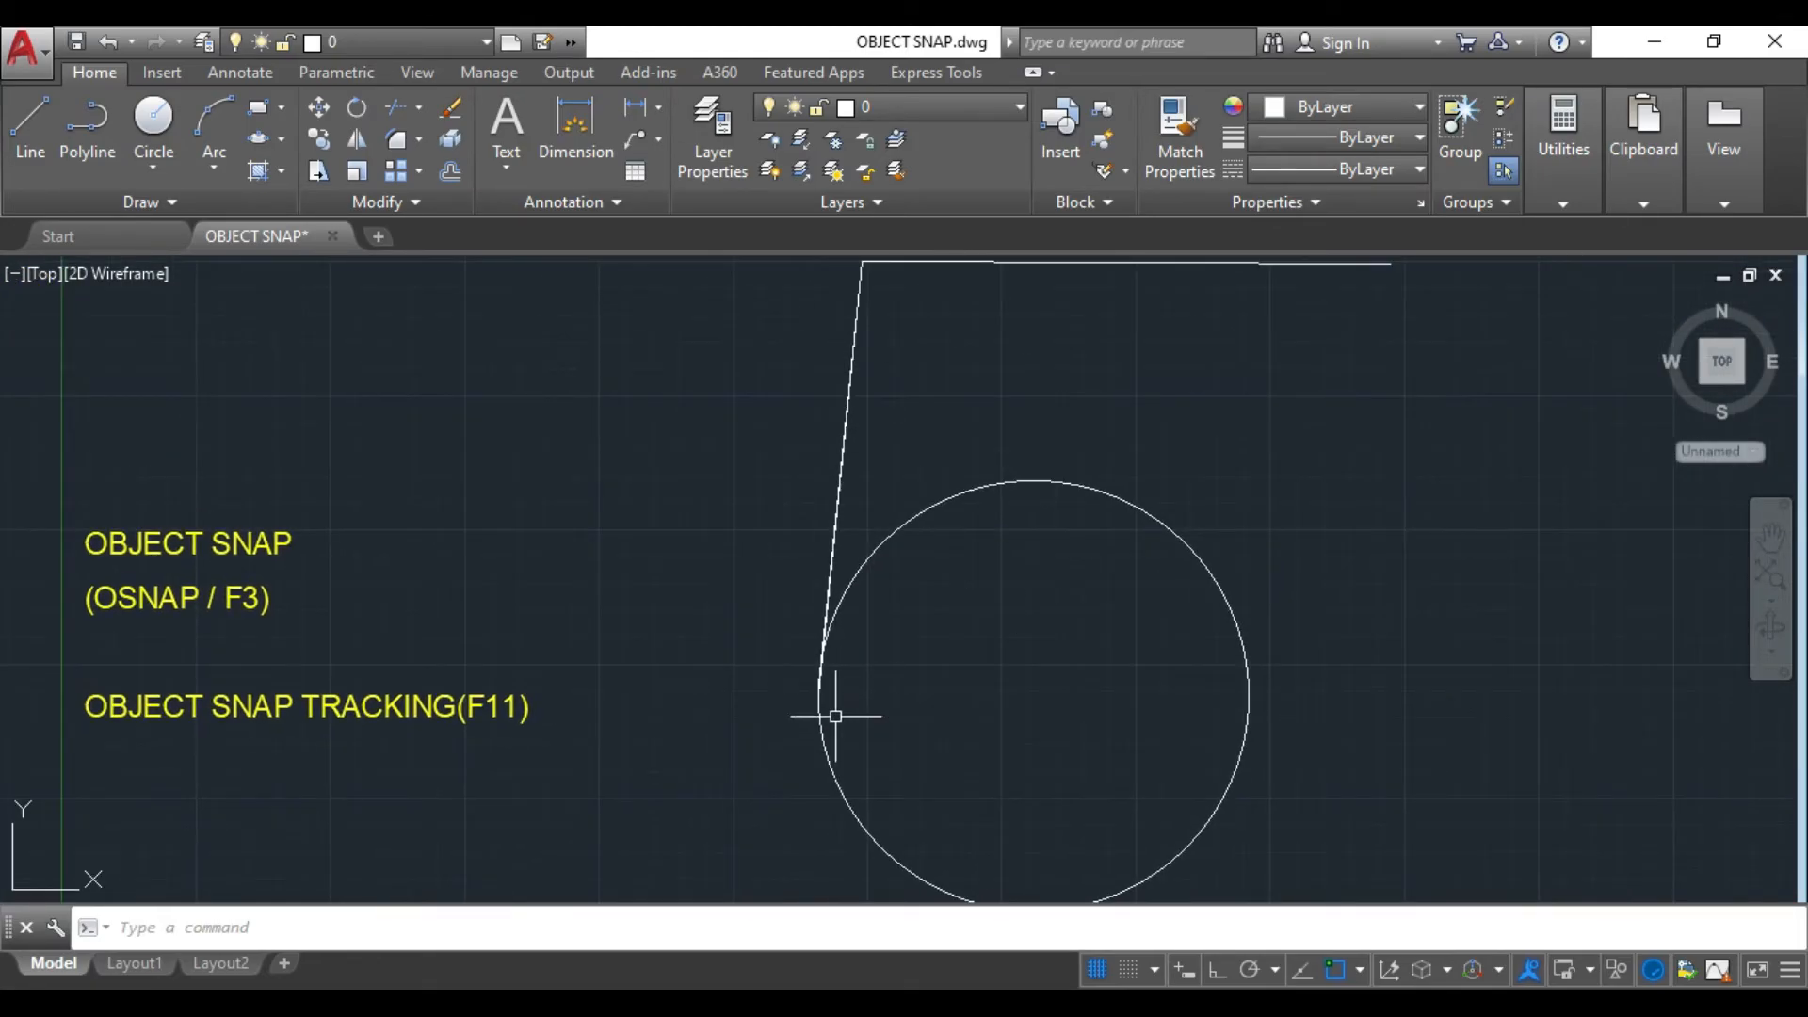
scroll(872, 646, up, 3)
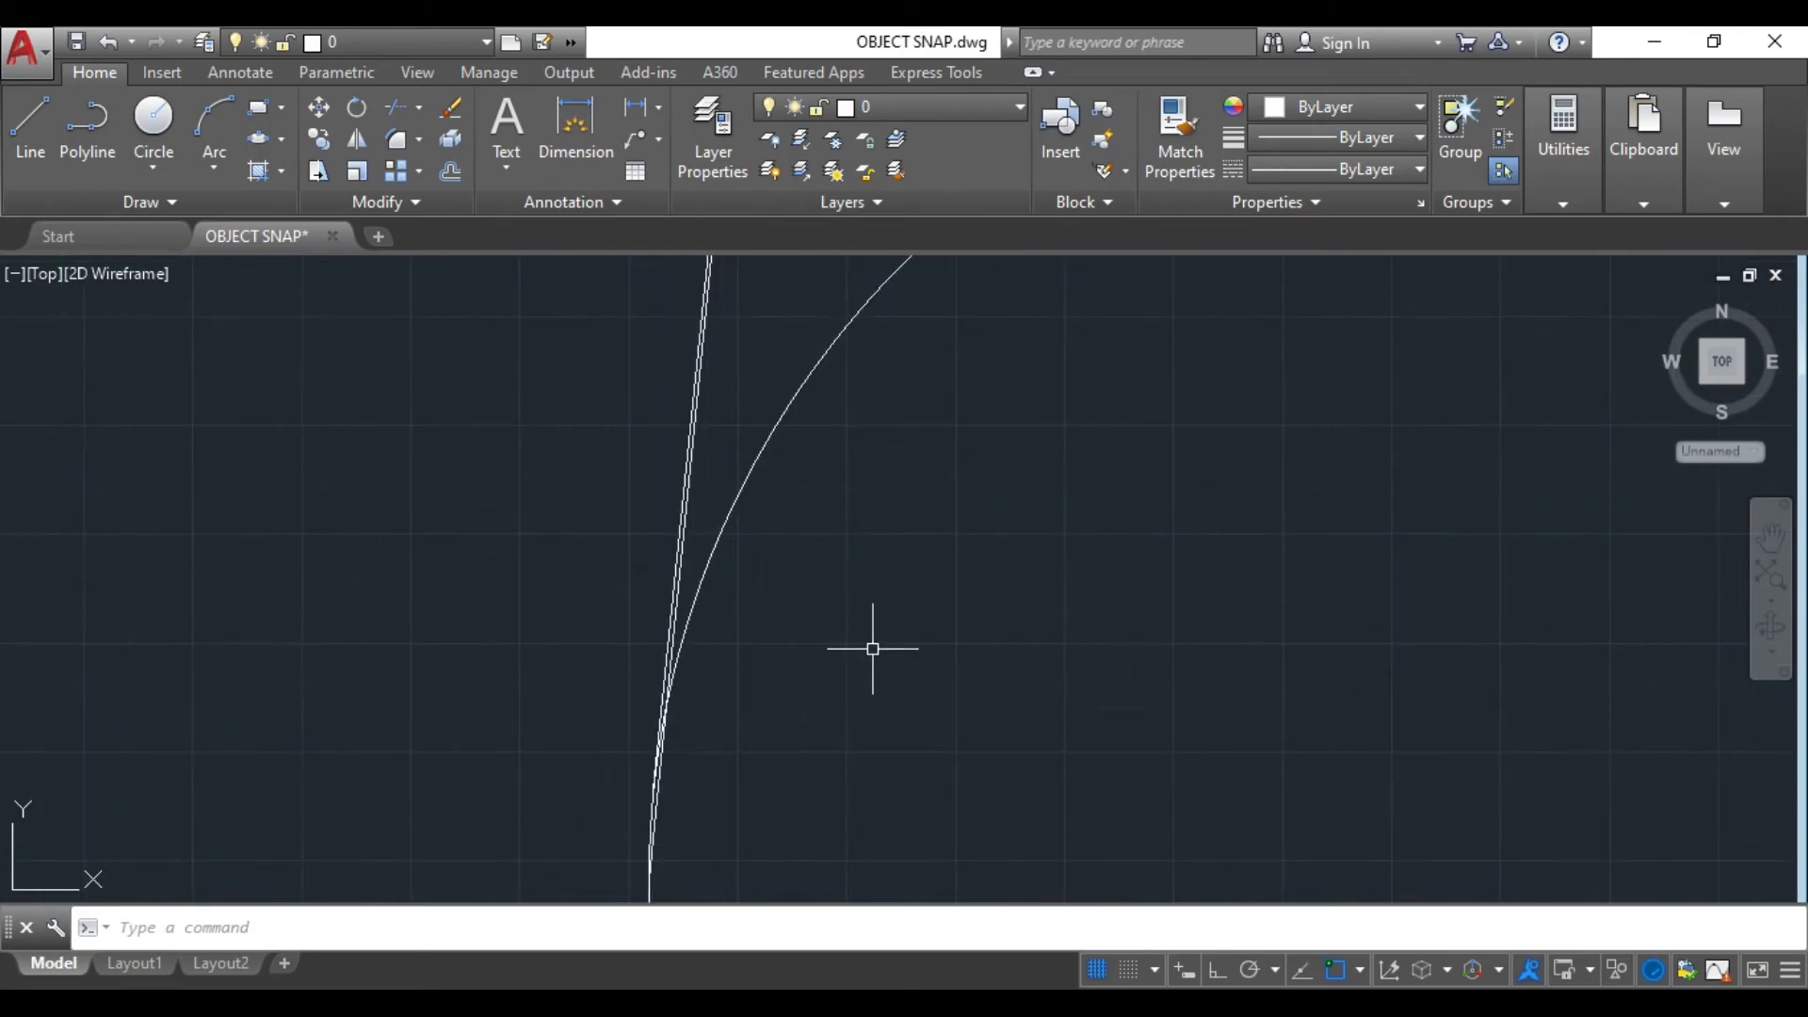
scroll(805, 733, up, 2)
scroll(739, 742, up, 2)
middle_drag(719, 745, 880, 507)
scroll(836, 643, up, 2)
scroll(812, 653, up, 2)
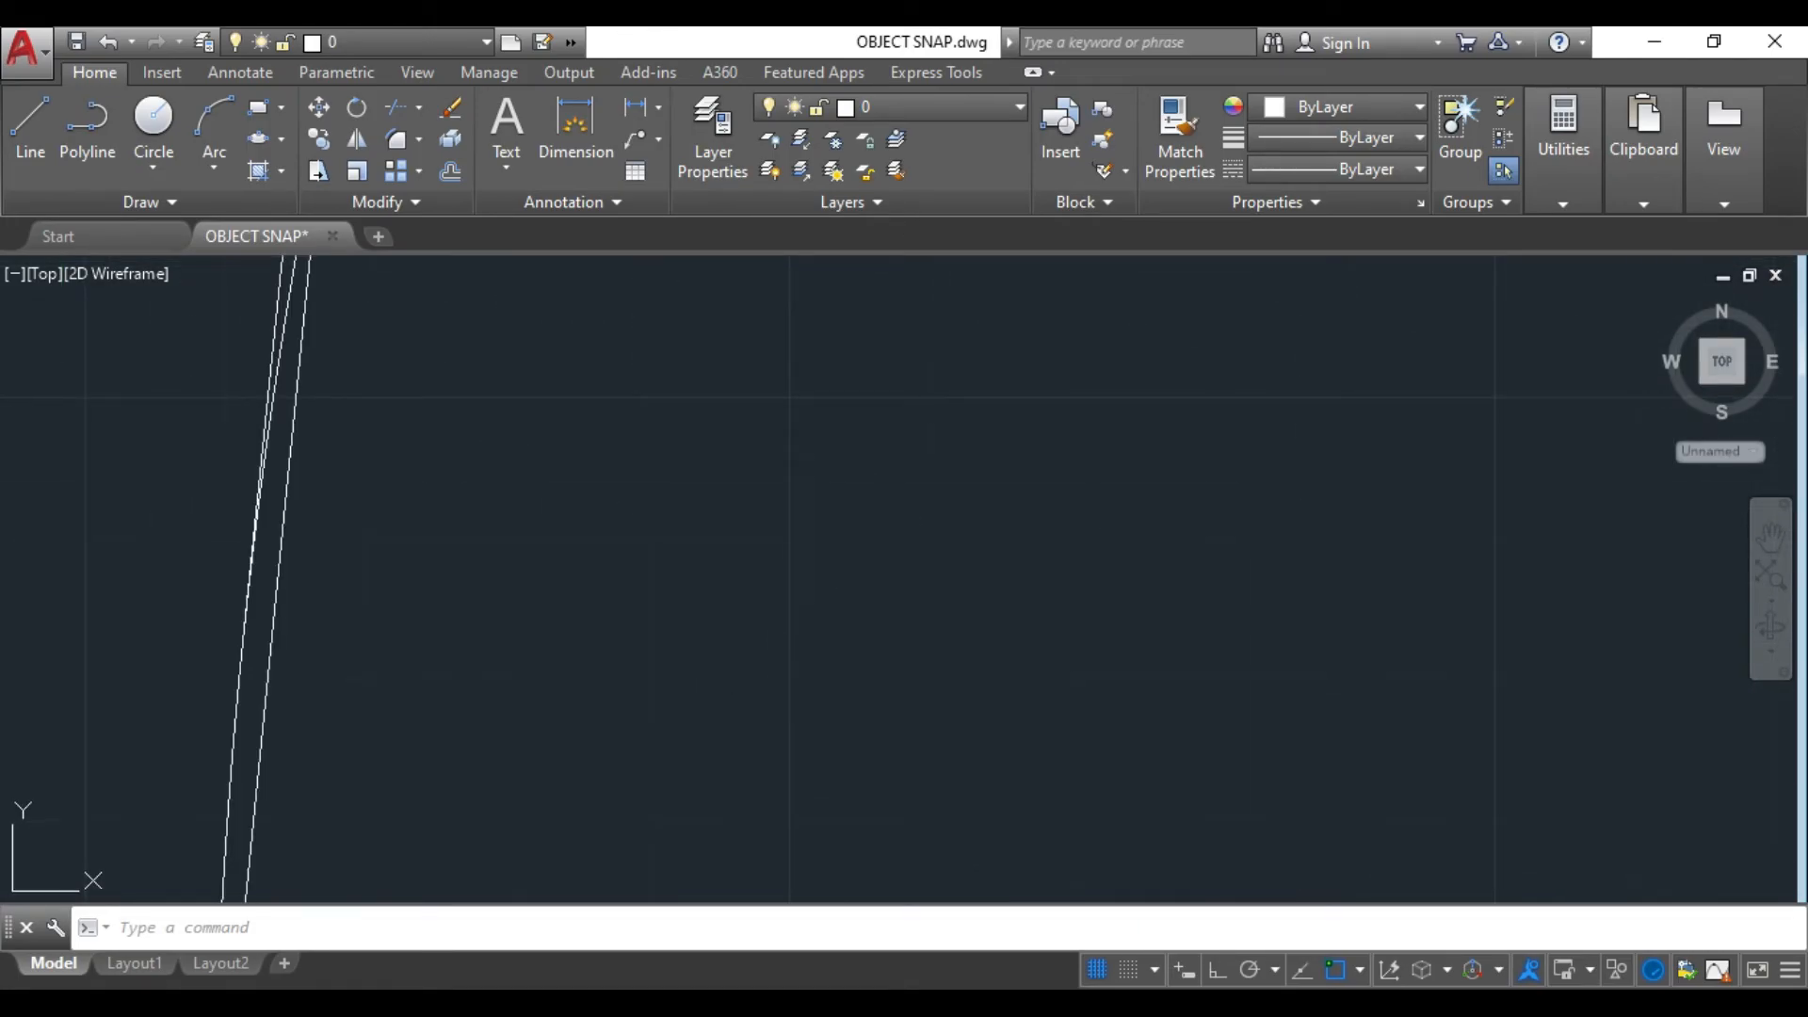
middle_drag(603, 887, 801, 634)
scroll(873, 492, down, 2)
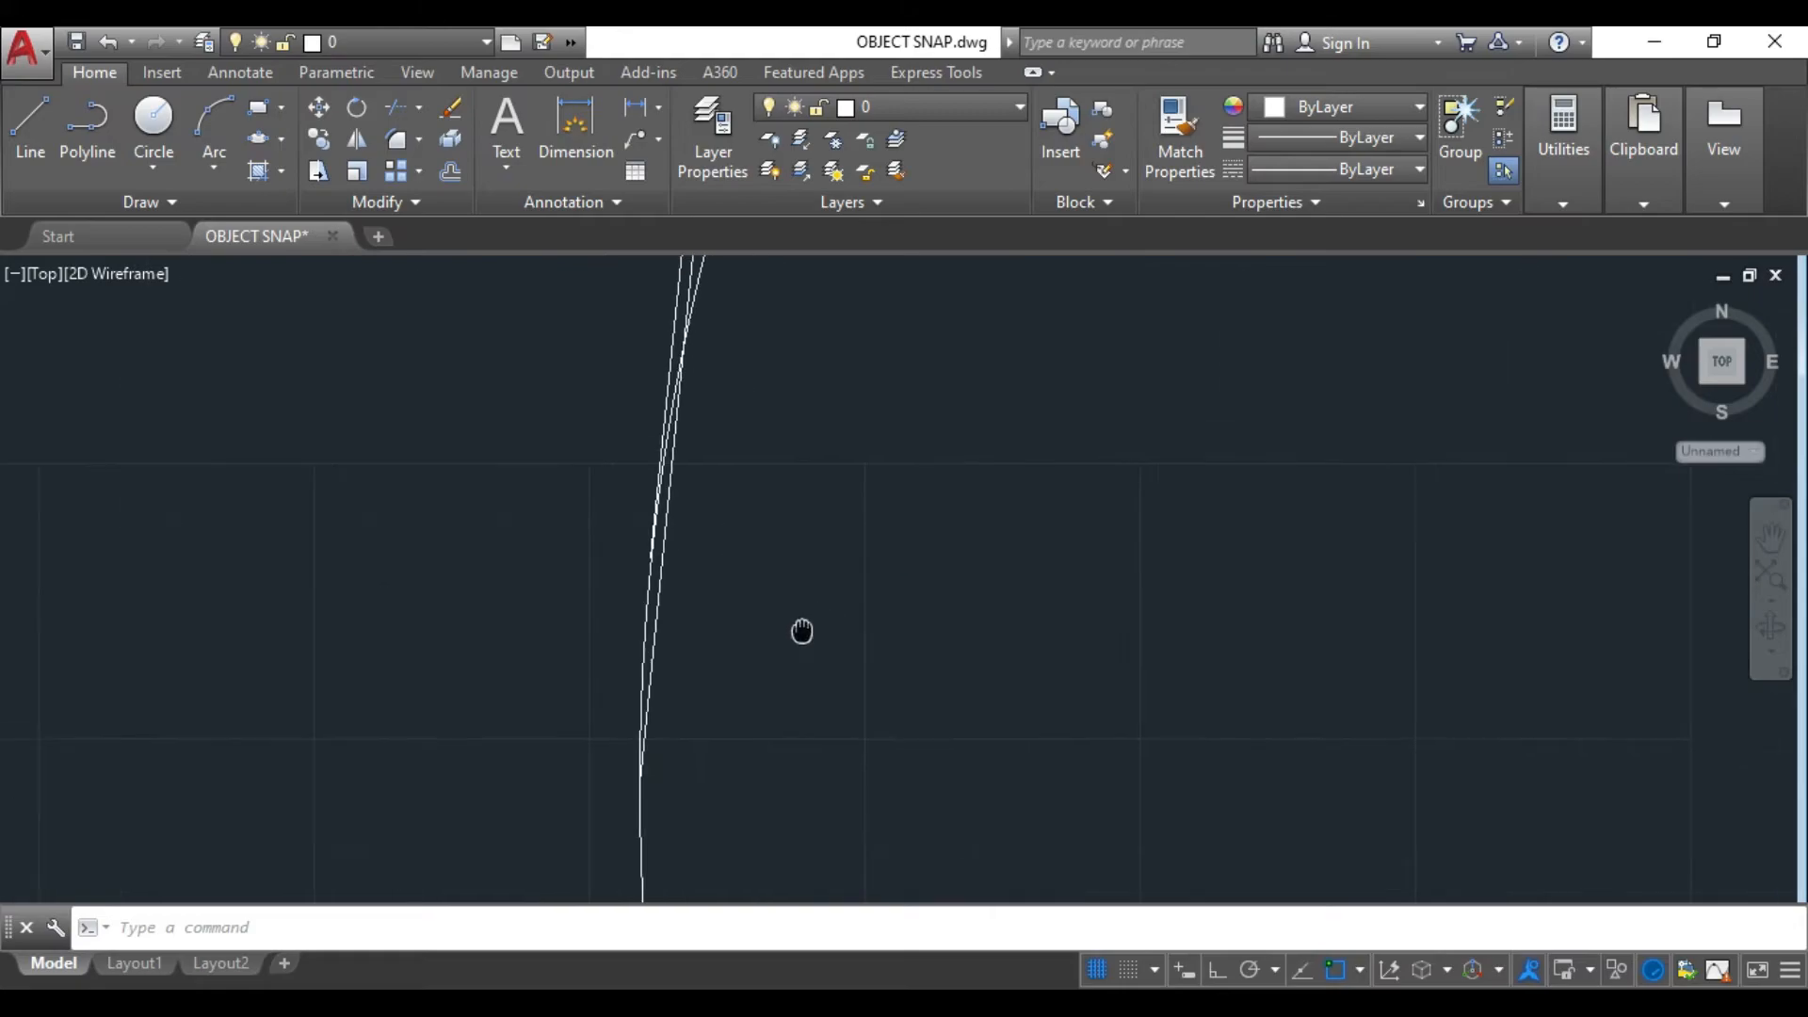
scroll(807, 555, down, 1)
scroll(806, 555, up, 1)
middle_drag(791, 500, 796, 586)
scroll(796, 592, down, 1)
middle_drag(839, 650, 811, 562)
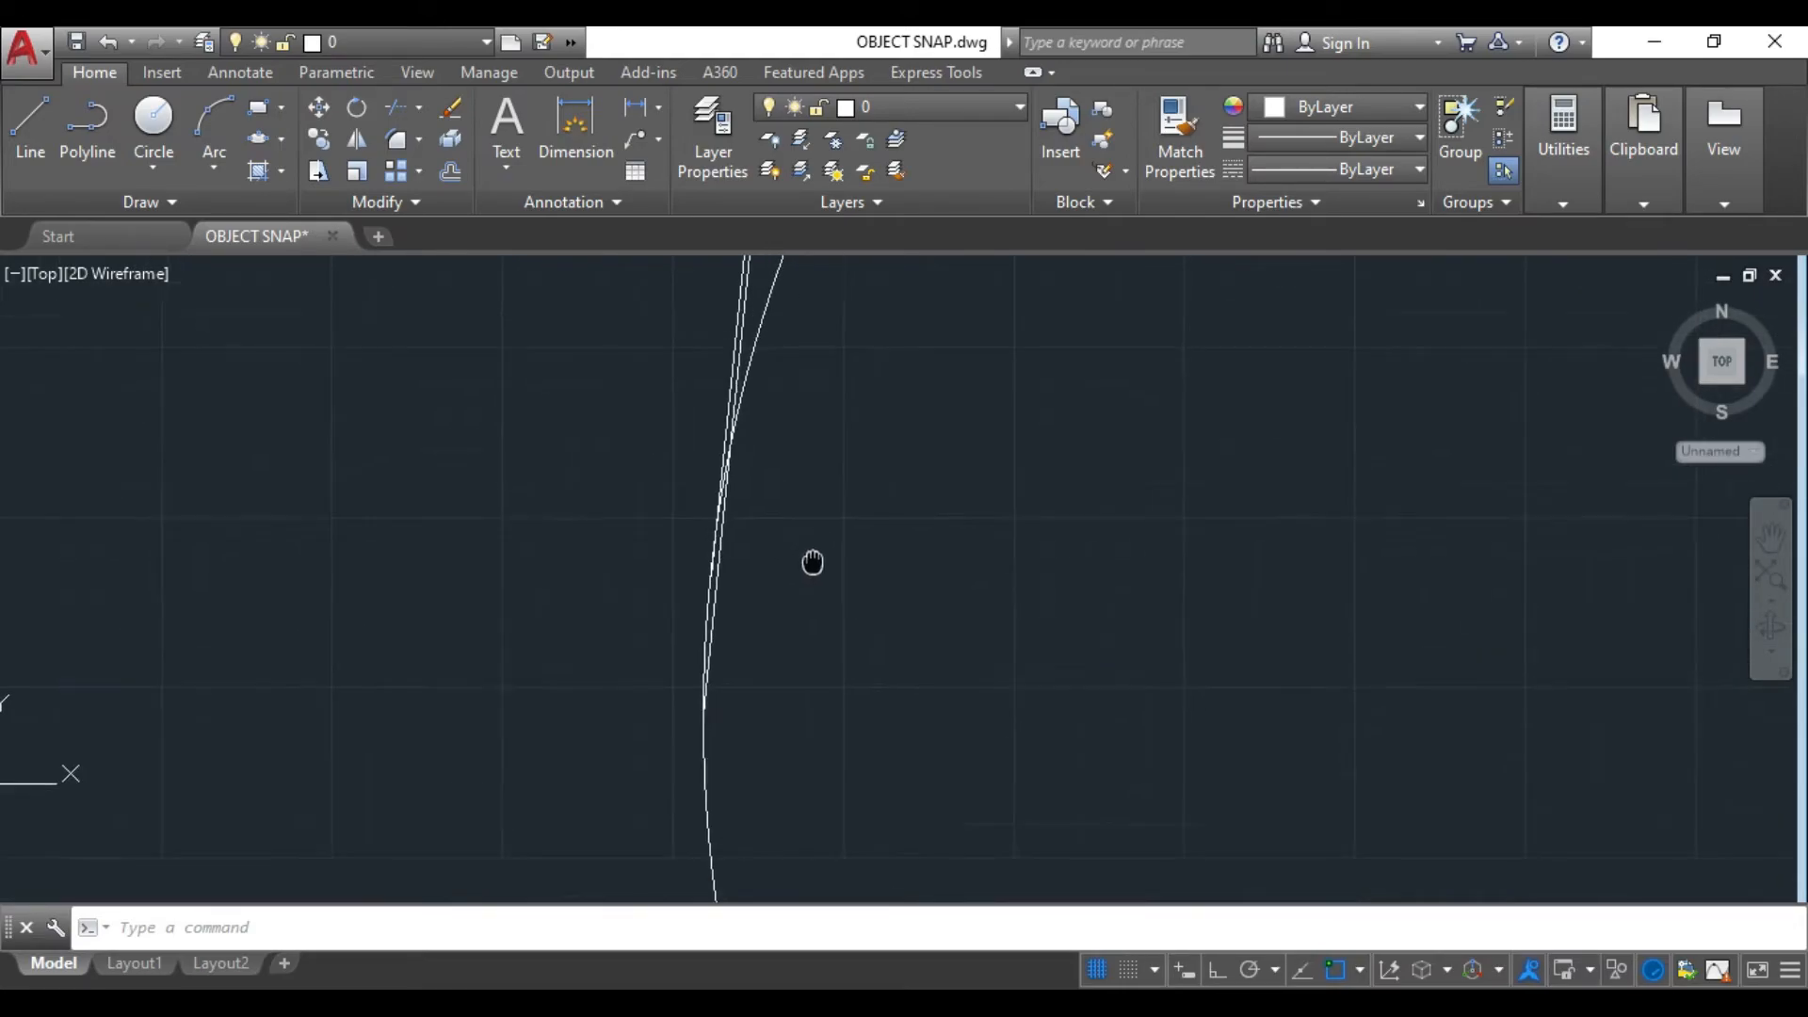
scroll(791, 528, up, 2)
middle_drag(621, 603, 798, 793)
scroll(794, 778, up, 2)
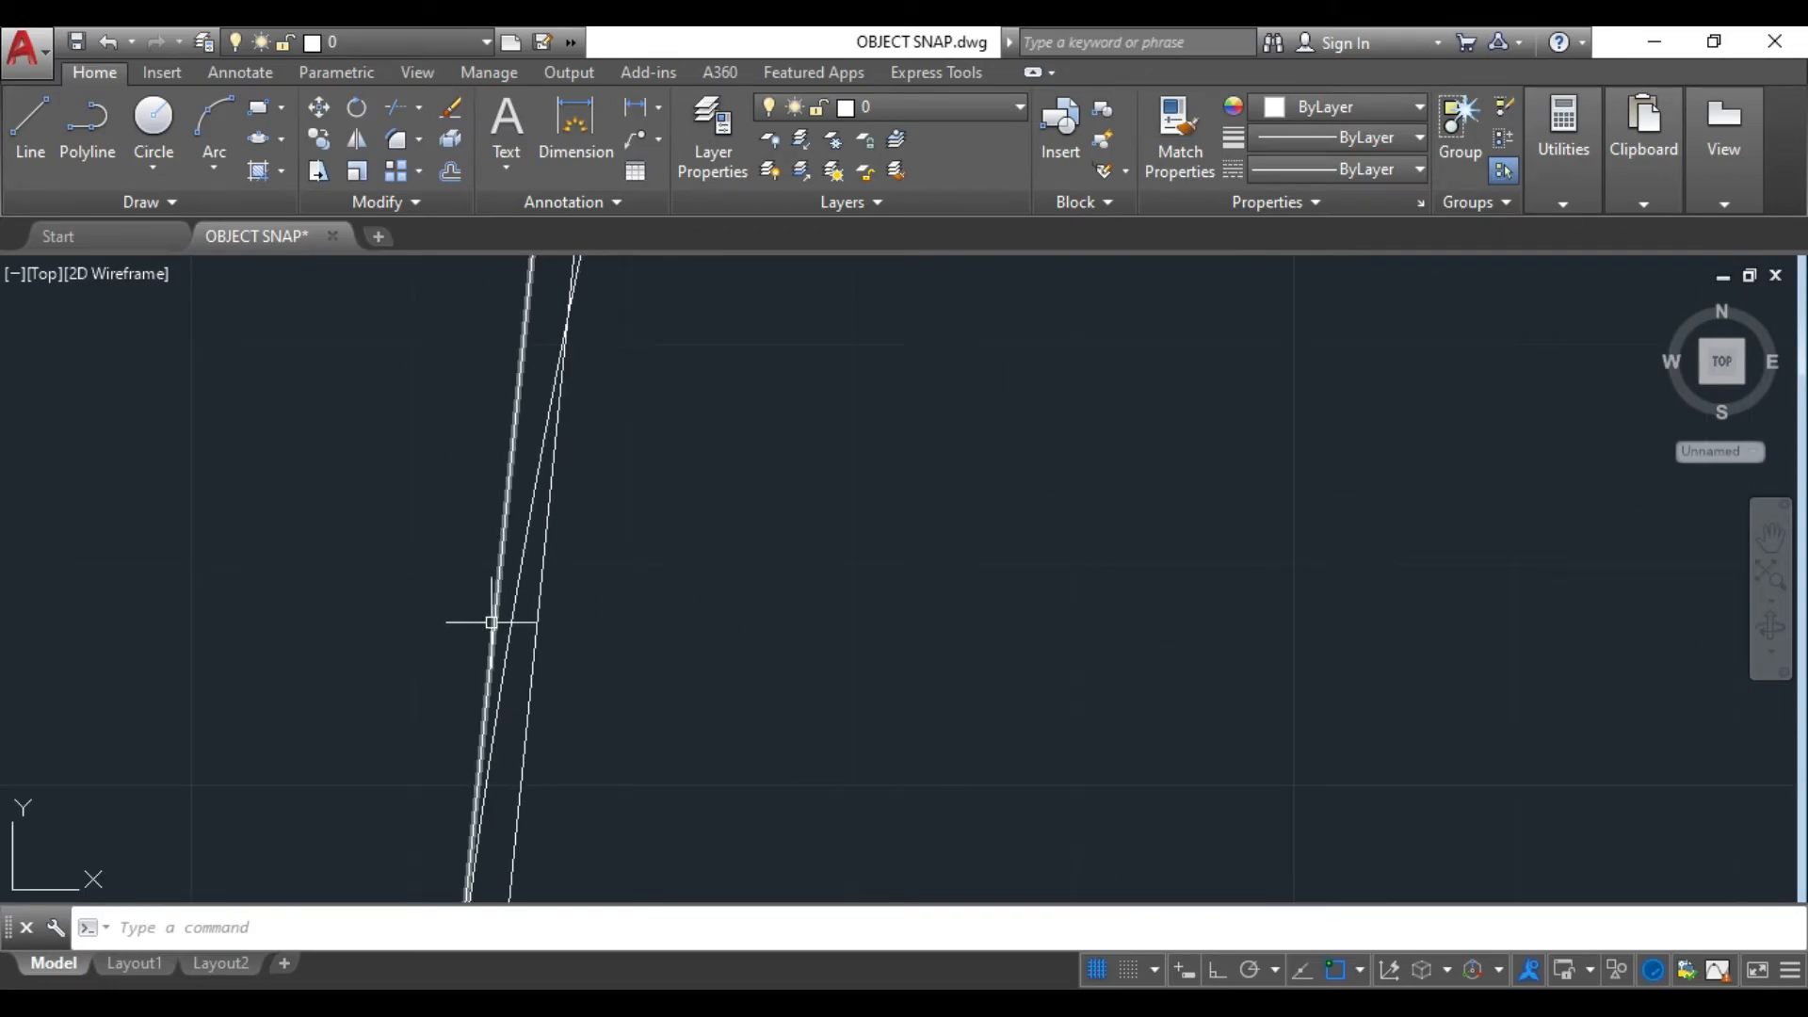
scroll(678, 650, down, 2)
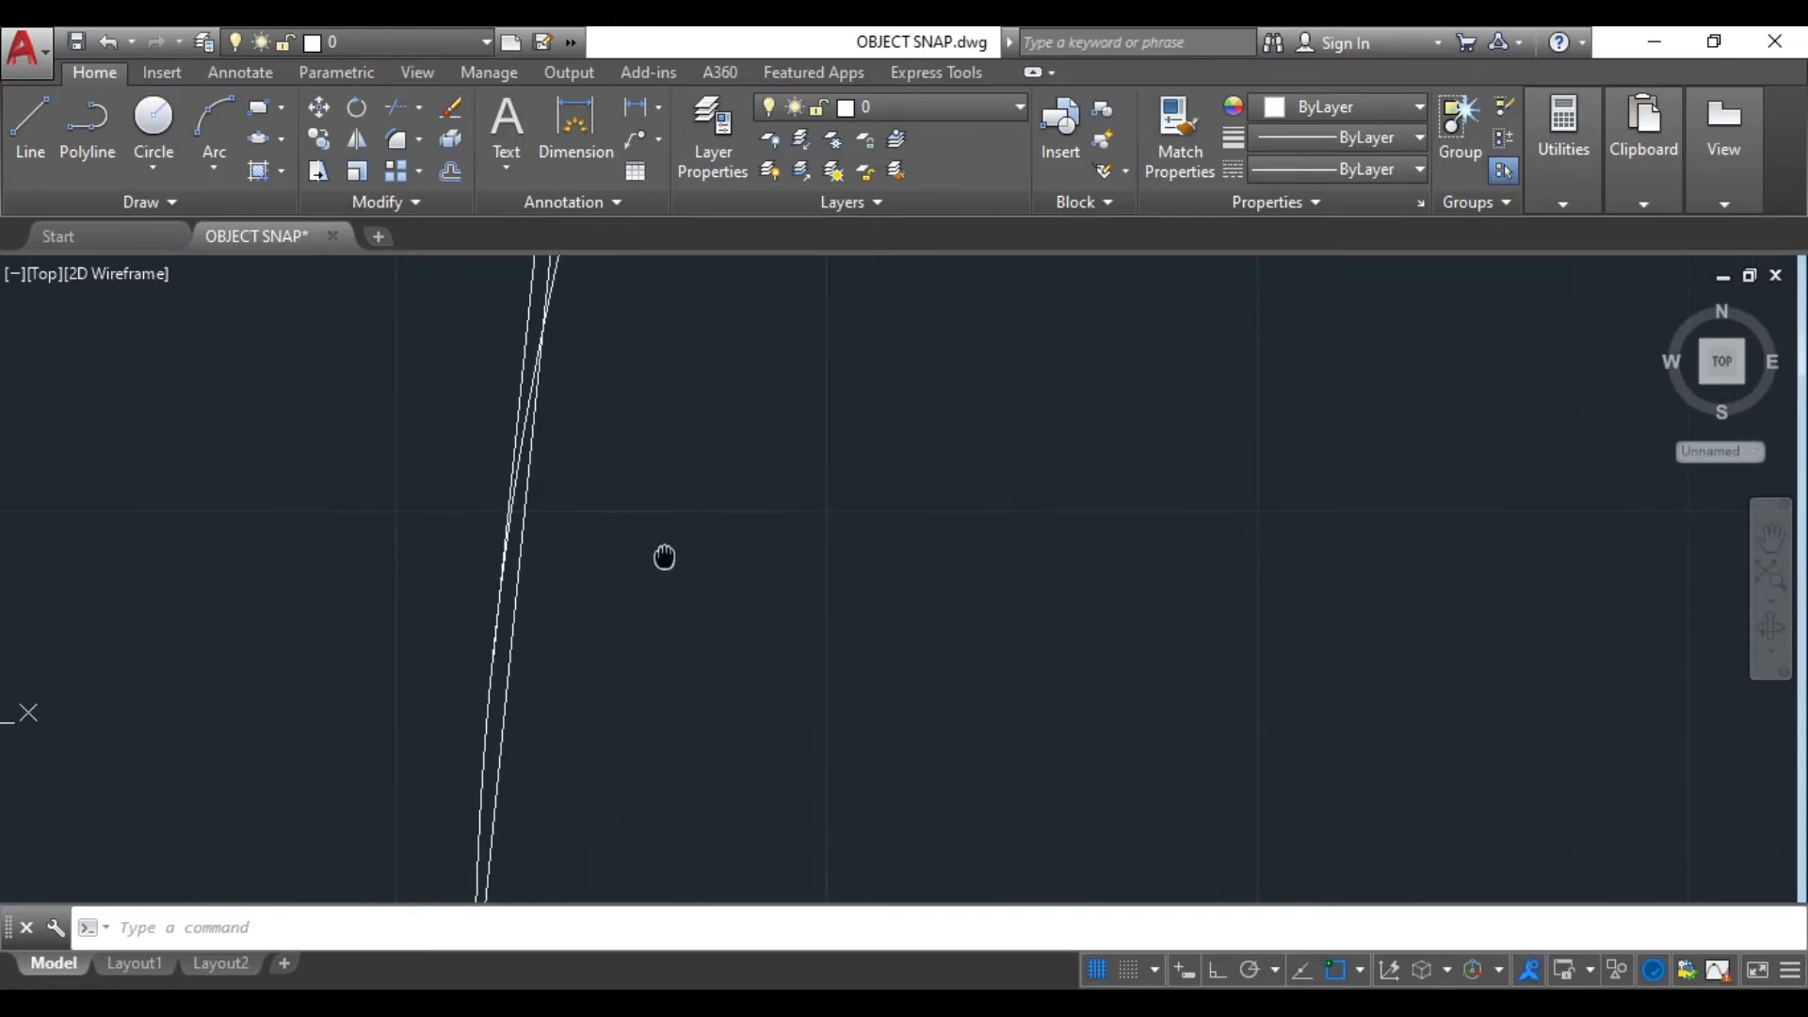
scroll(644, 692, down, 1)
scroll(644, 694, up, 1)
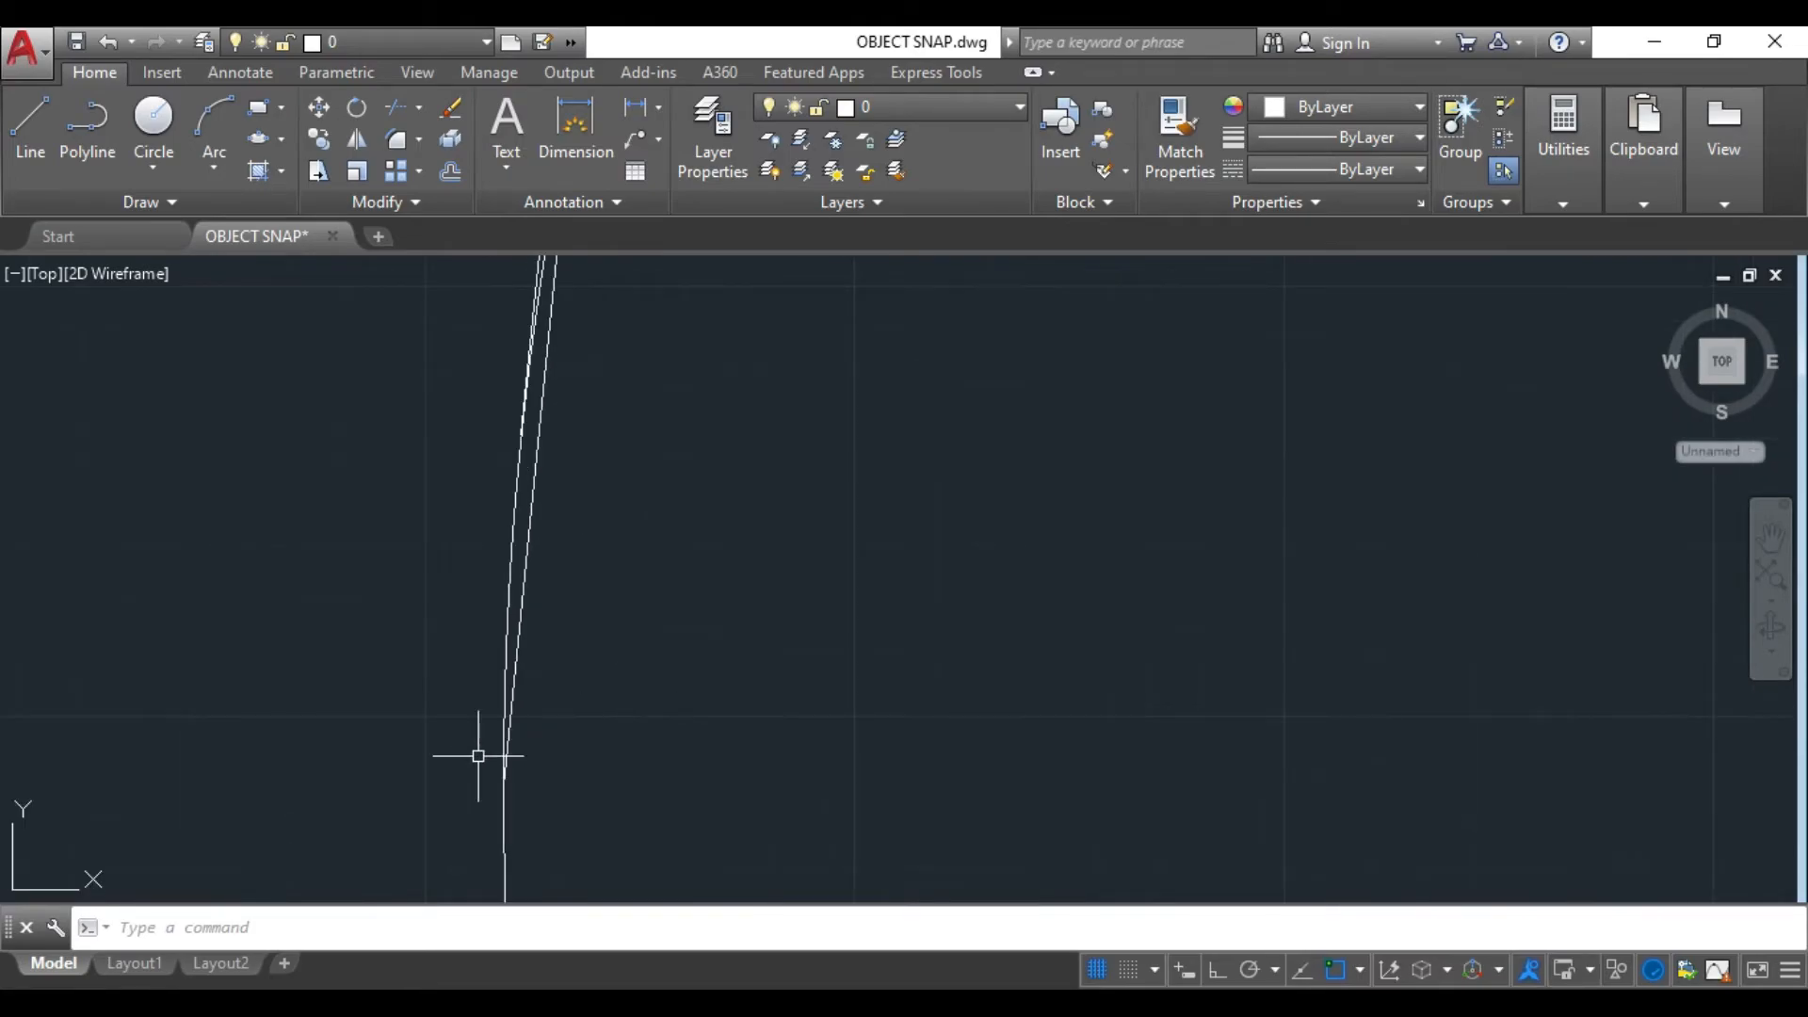
scroll(498, 759, up, 2)
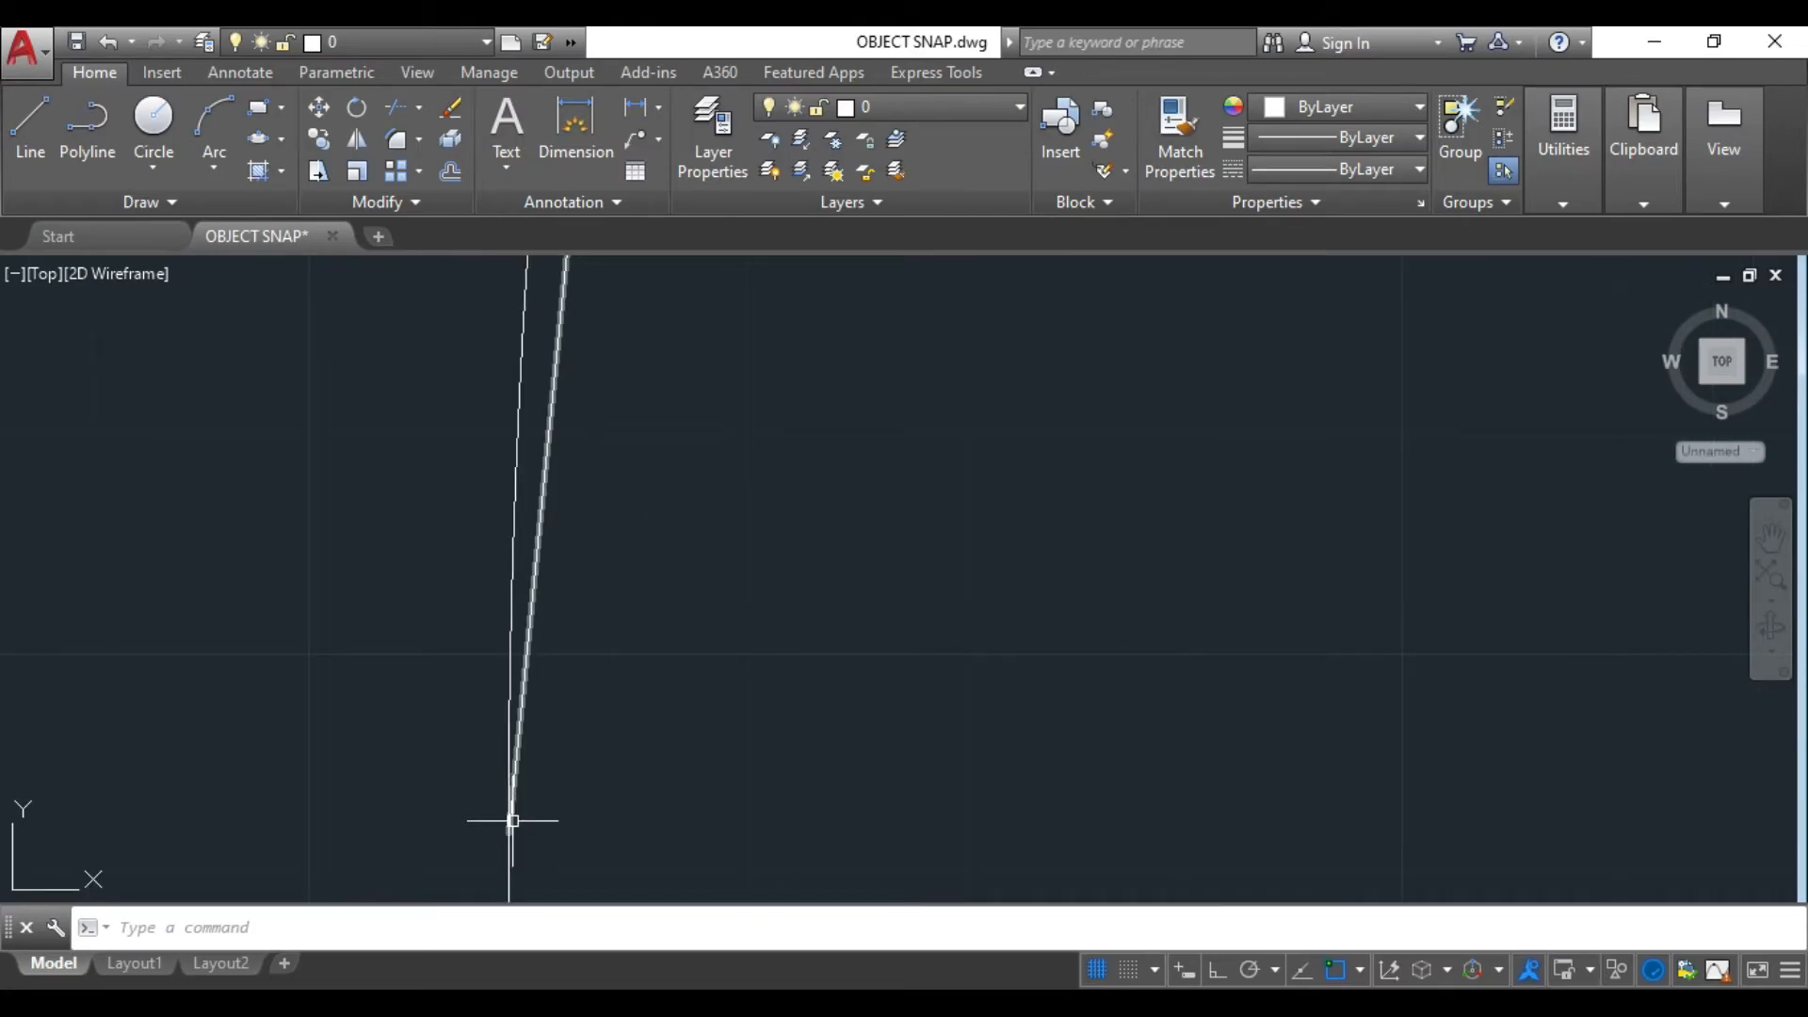
middle_drag(504, 820, 960, 626)
scroll(827, 553, down, 3)
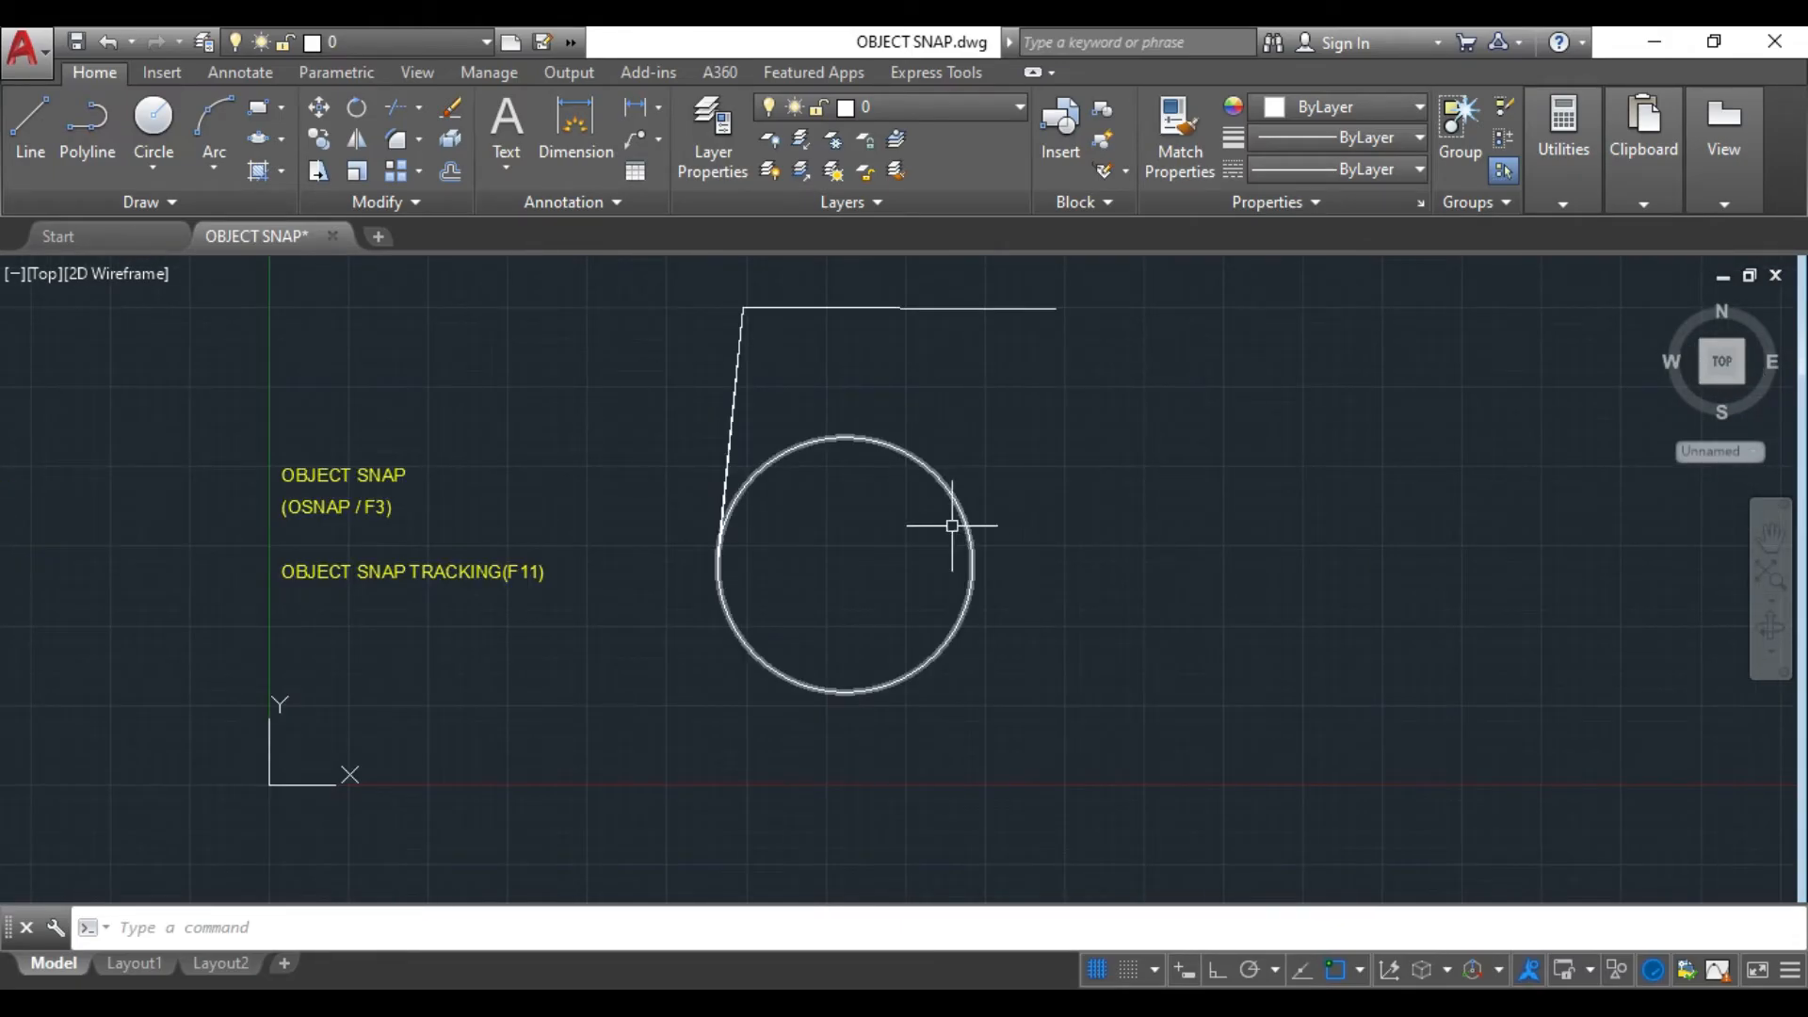
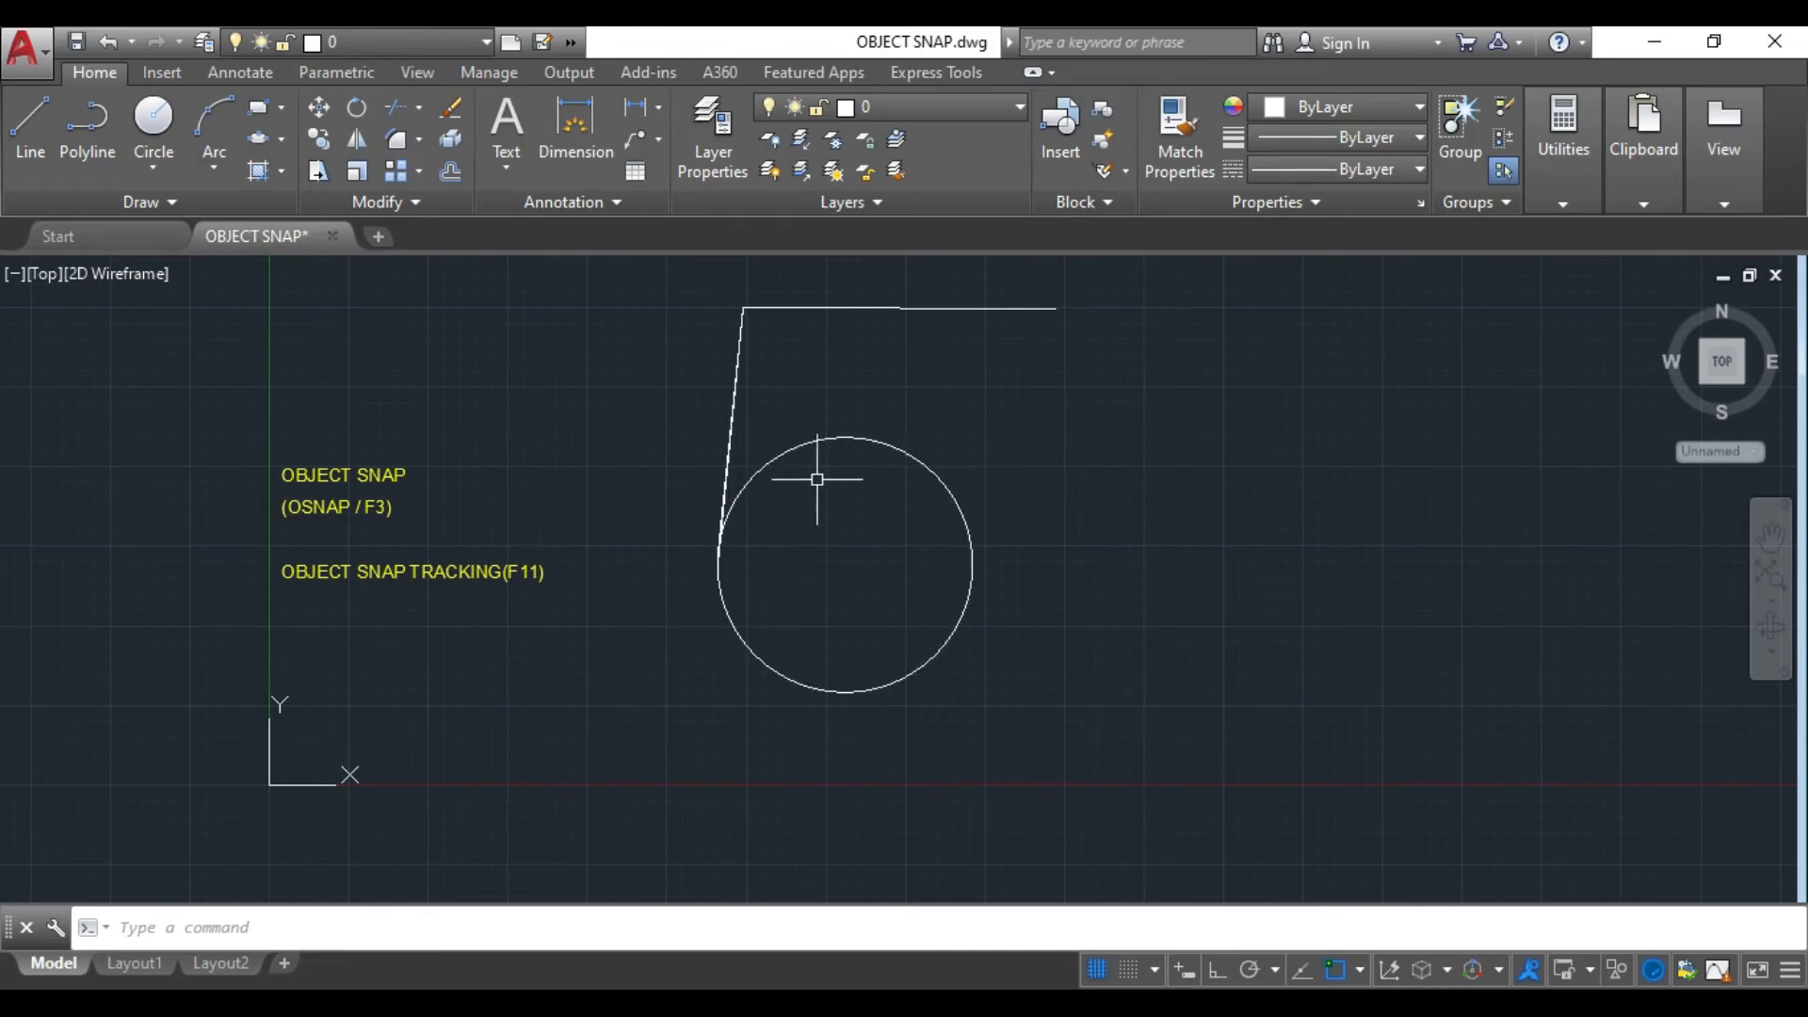
- Draw a trial line from the upper line's right end to the circle's top quadrant point and delete it
scroll(802, 433, up, 3)
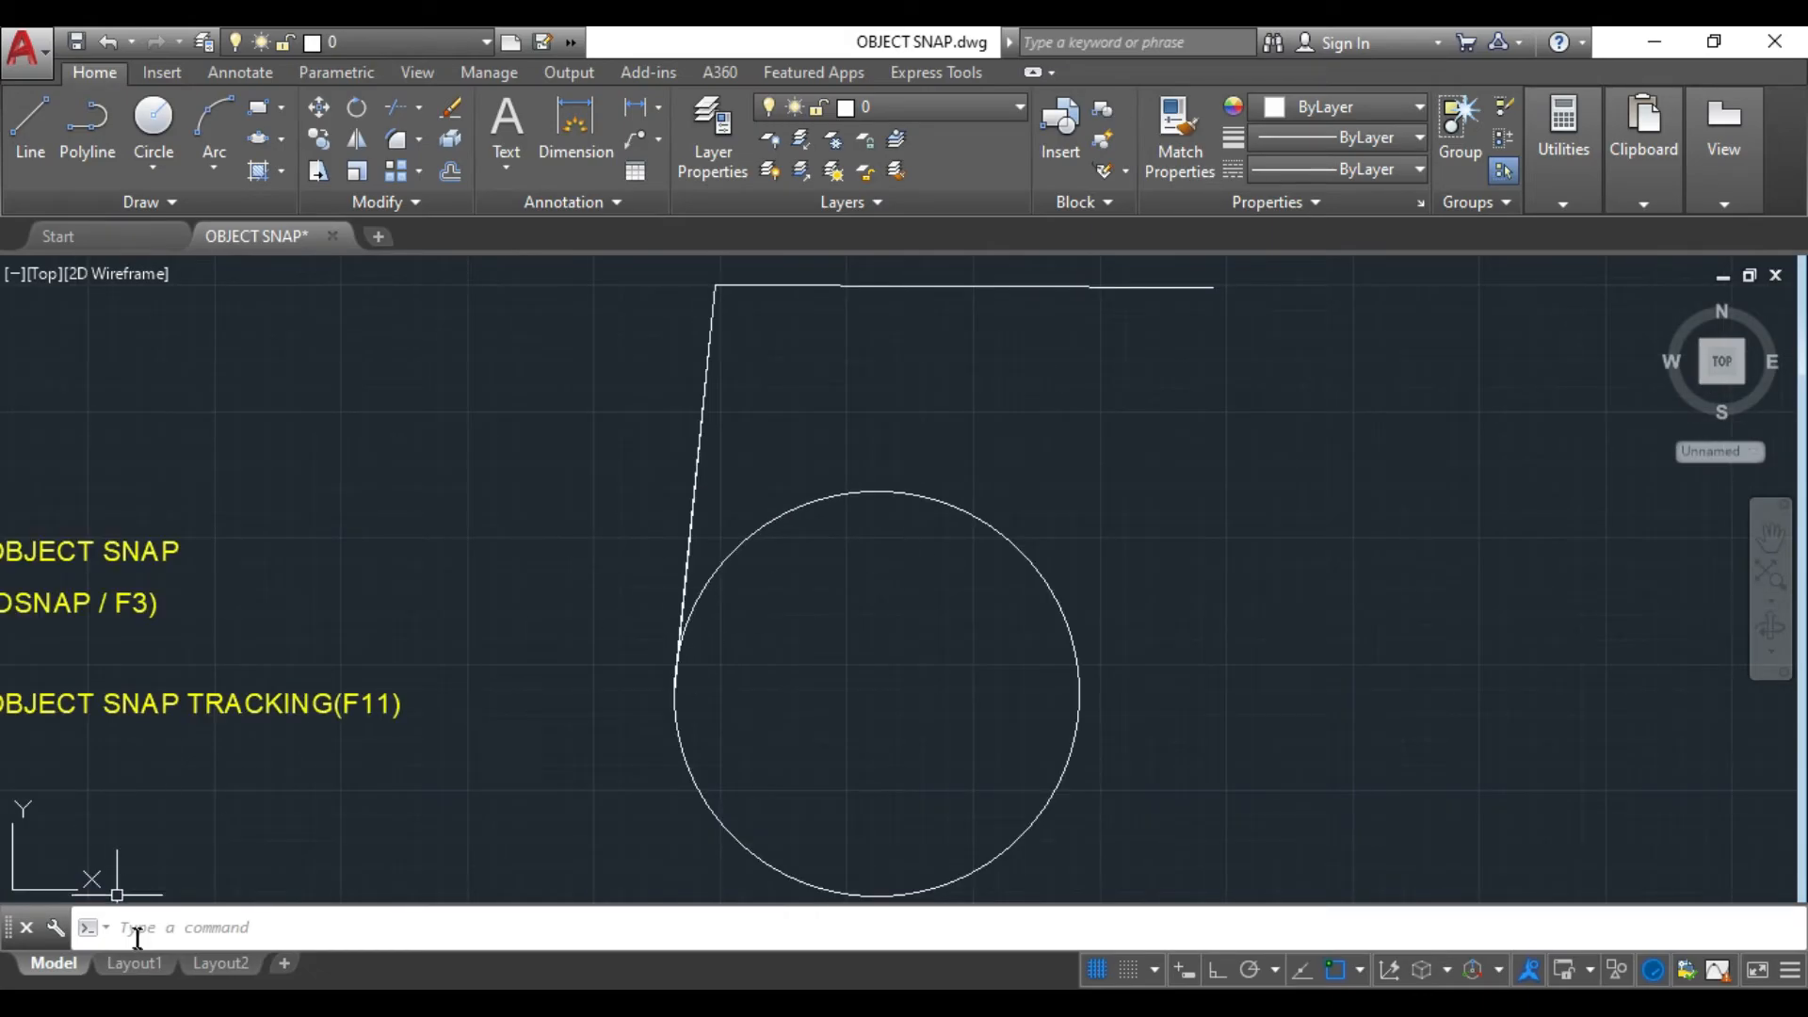
click(30, 123)
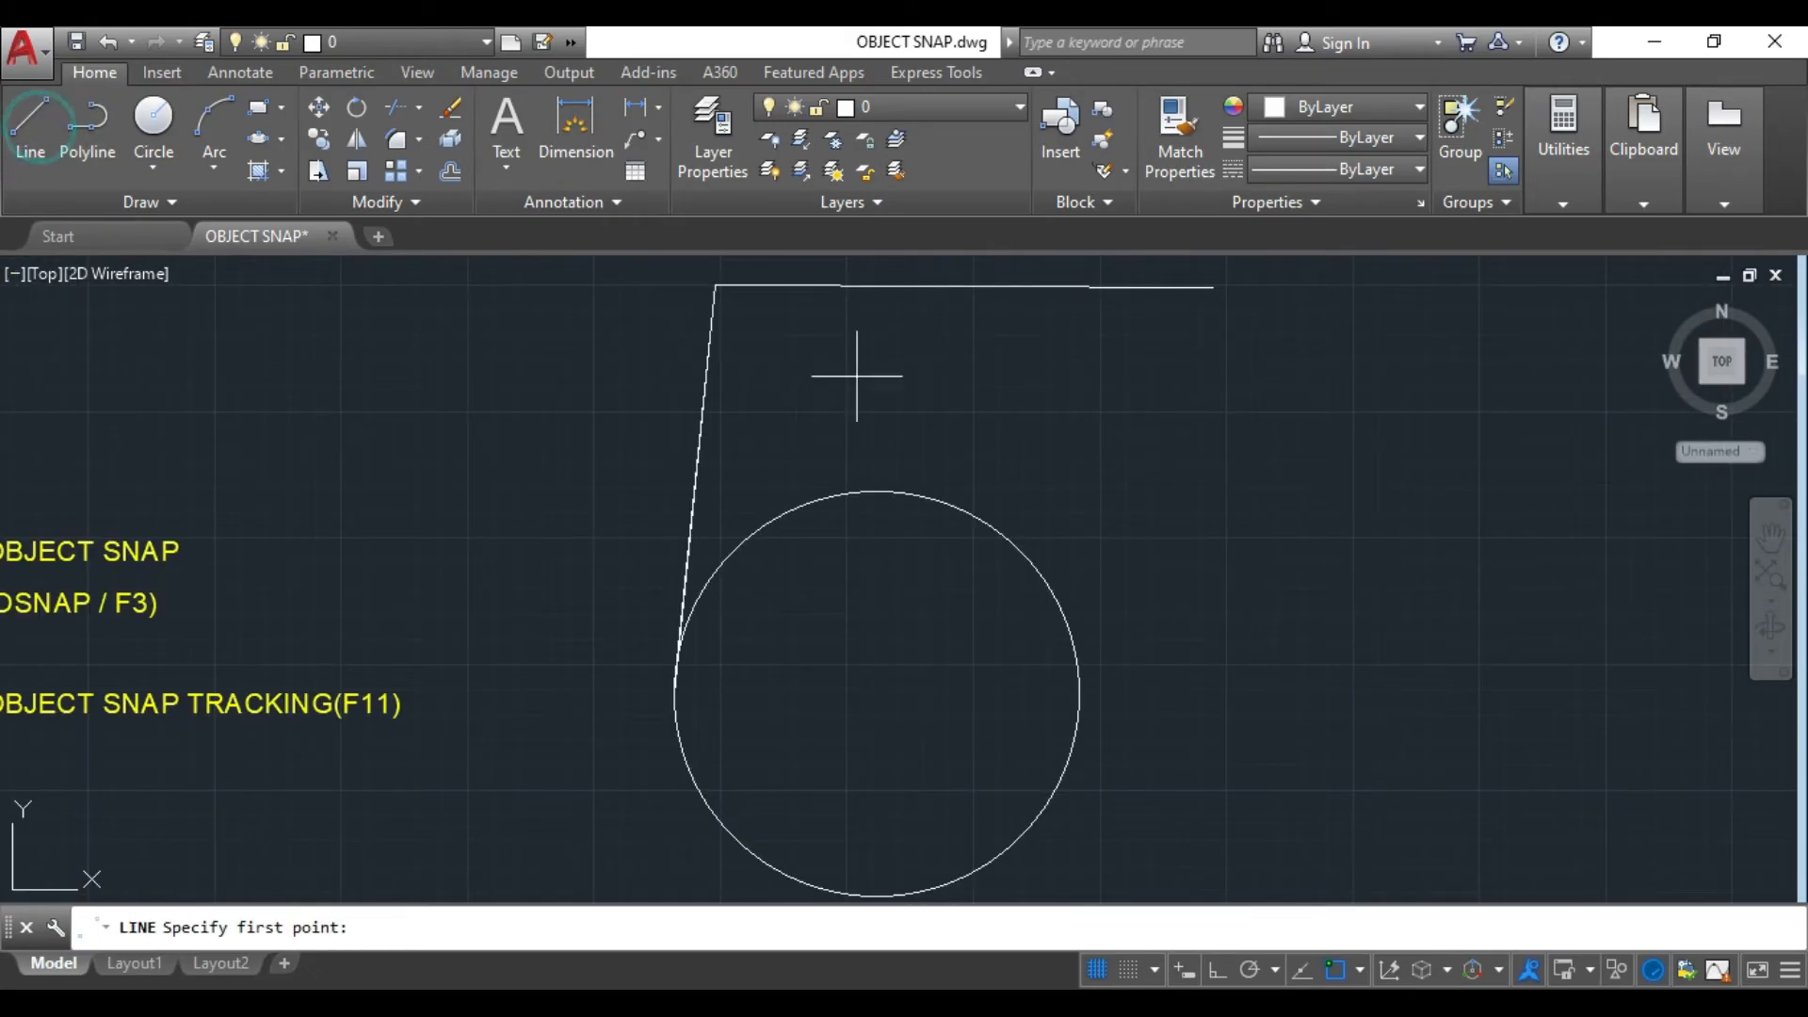
click(1214, 286)
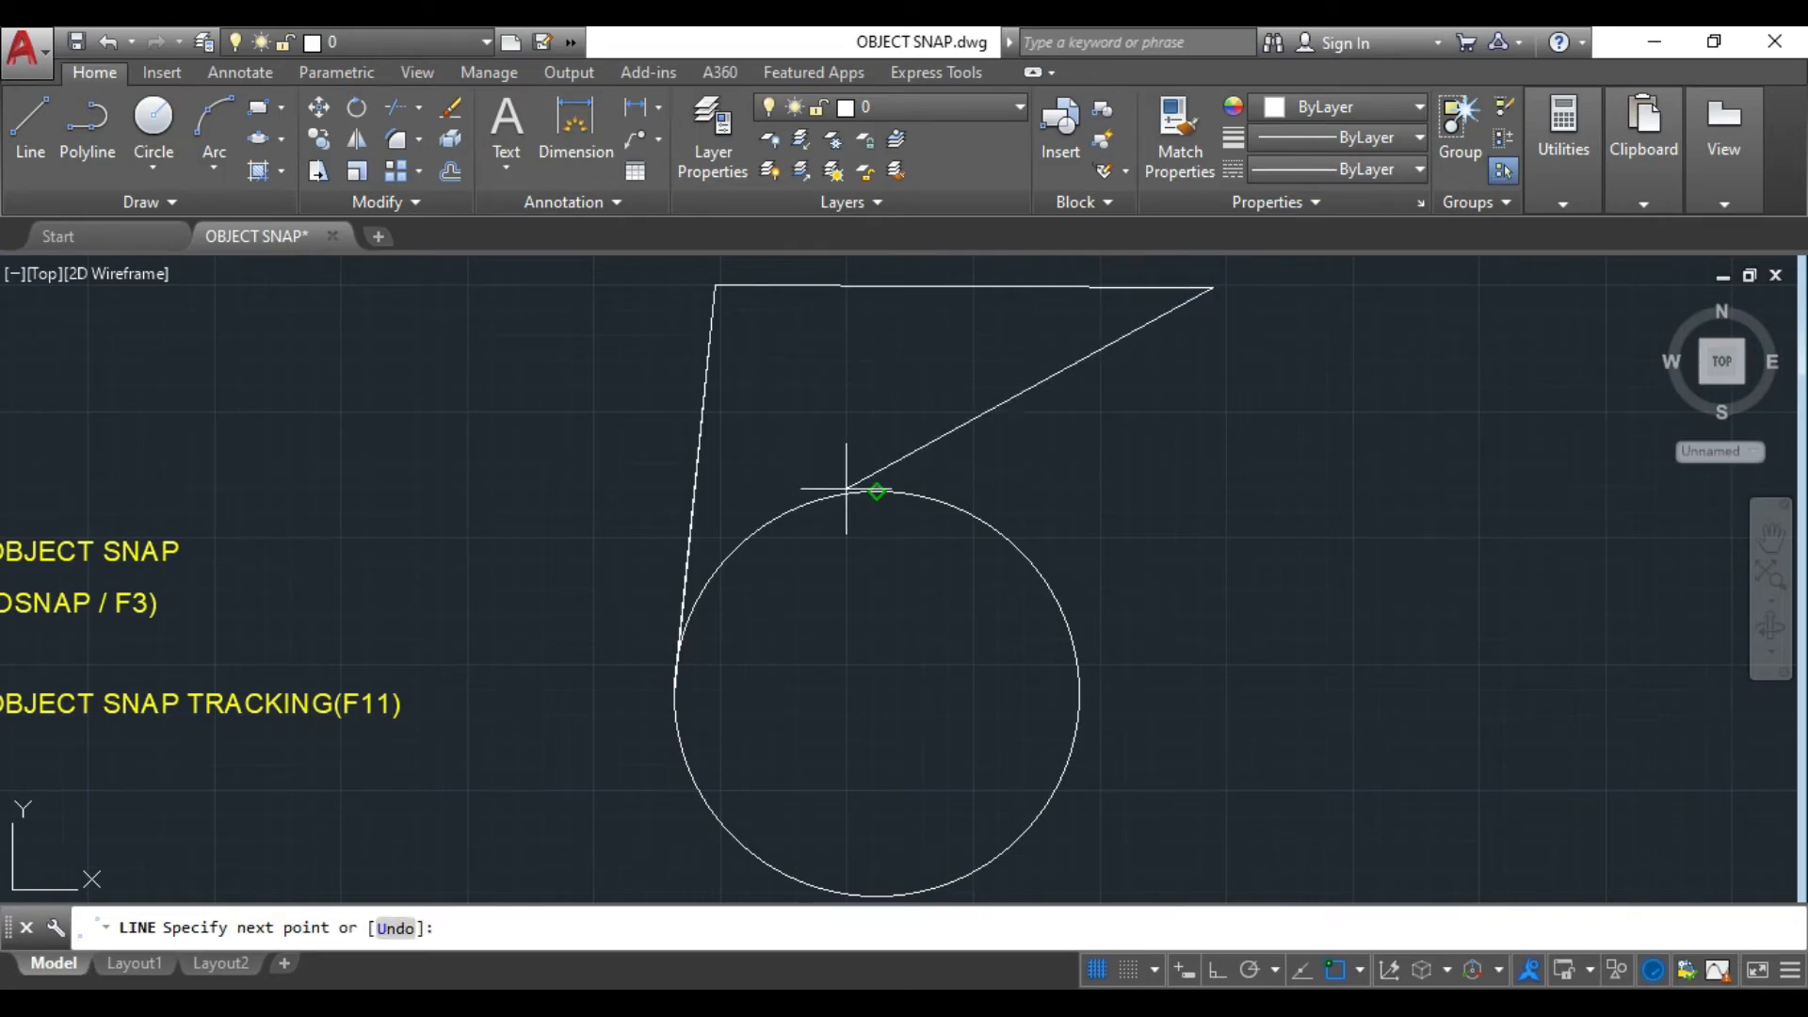
click(876, 490)
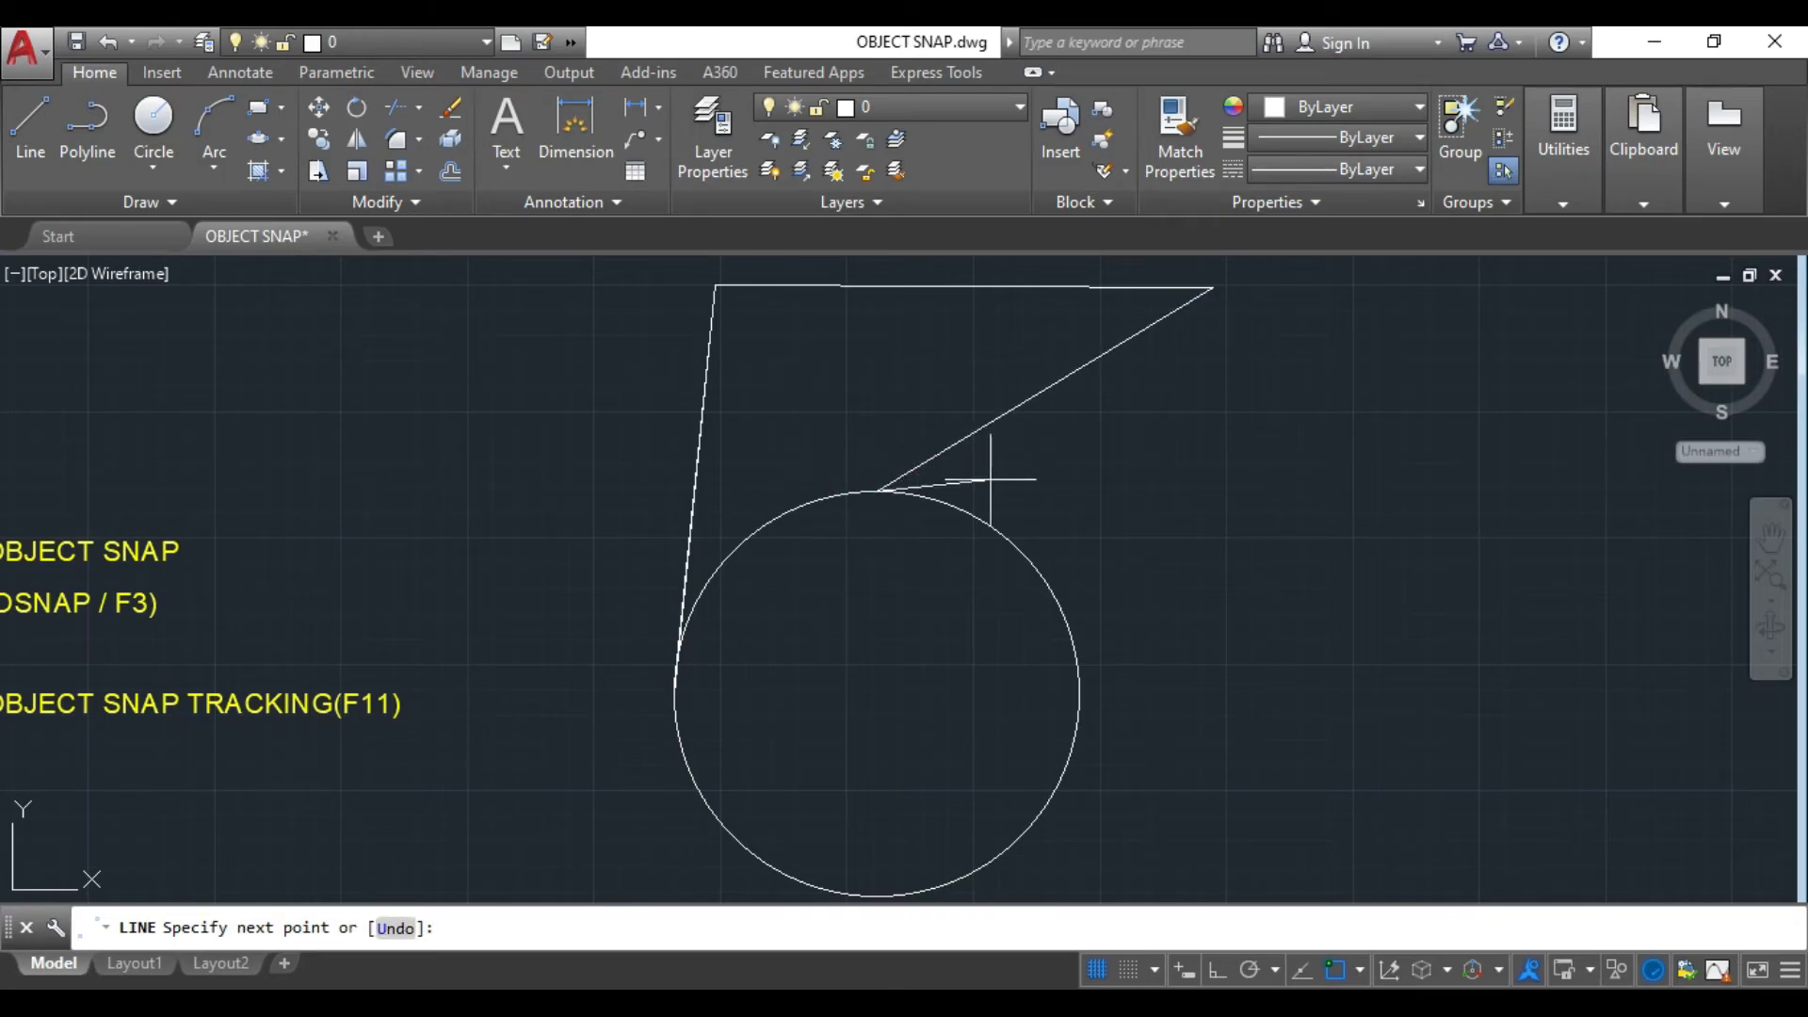
key(Escape)
click(1009, 402)
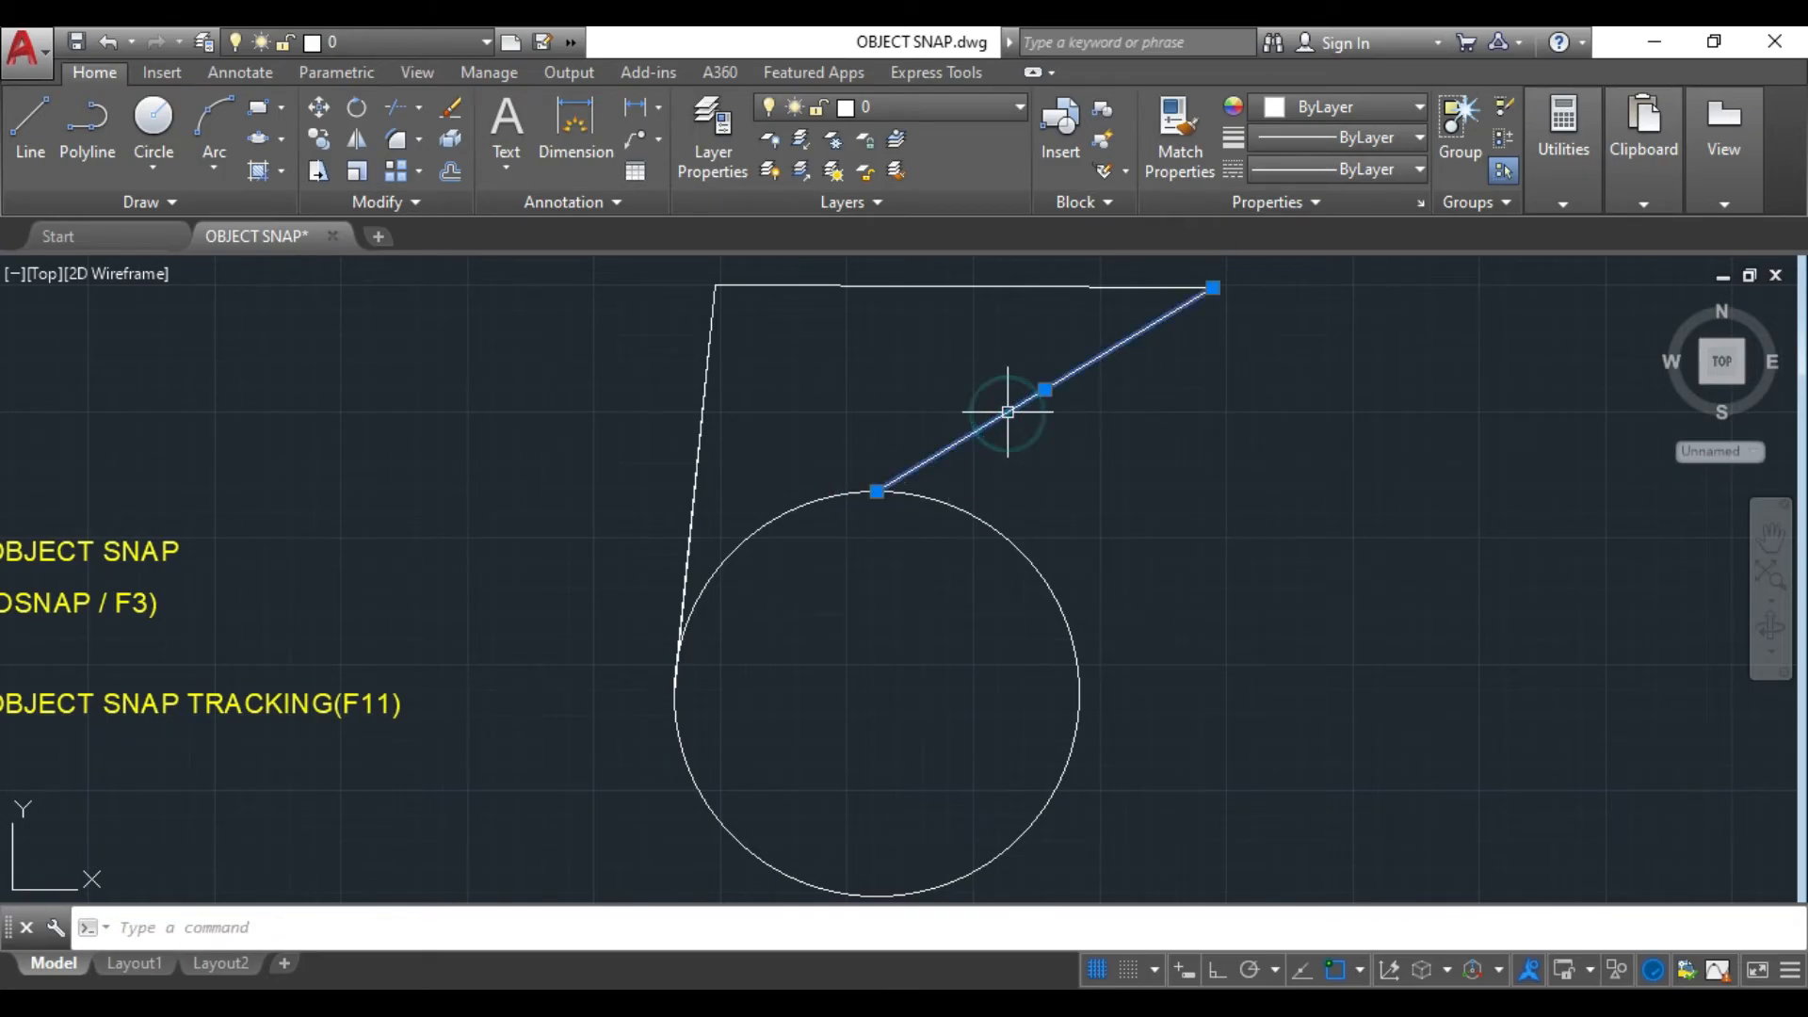
key(Delete)
- Draw a line from the upper line's right end to the circle's upper-left side, using Tangent snap
click(30, 127)
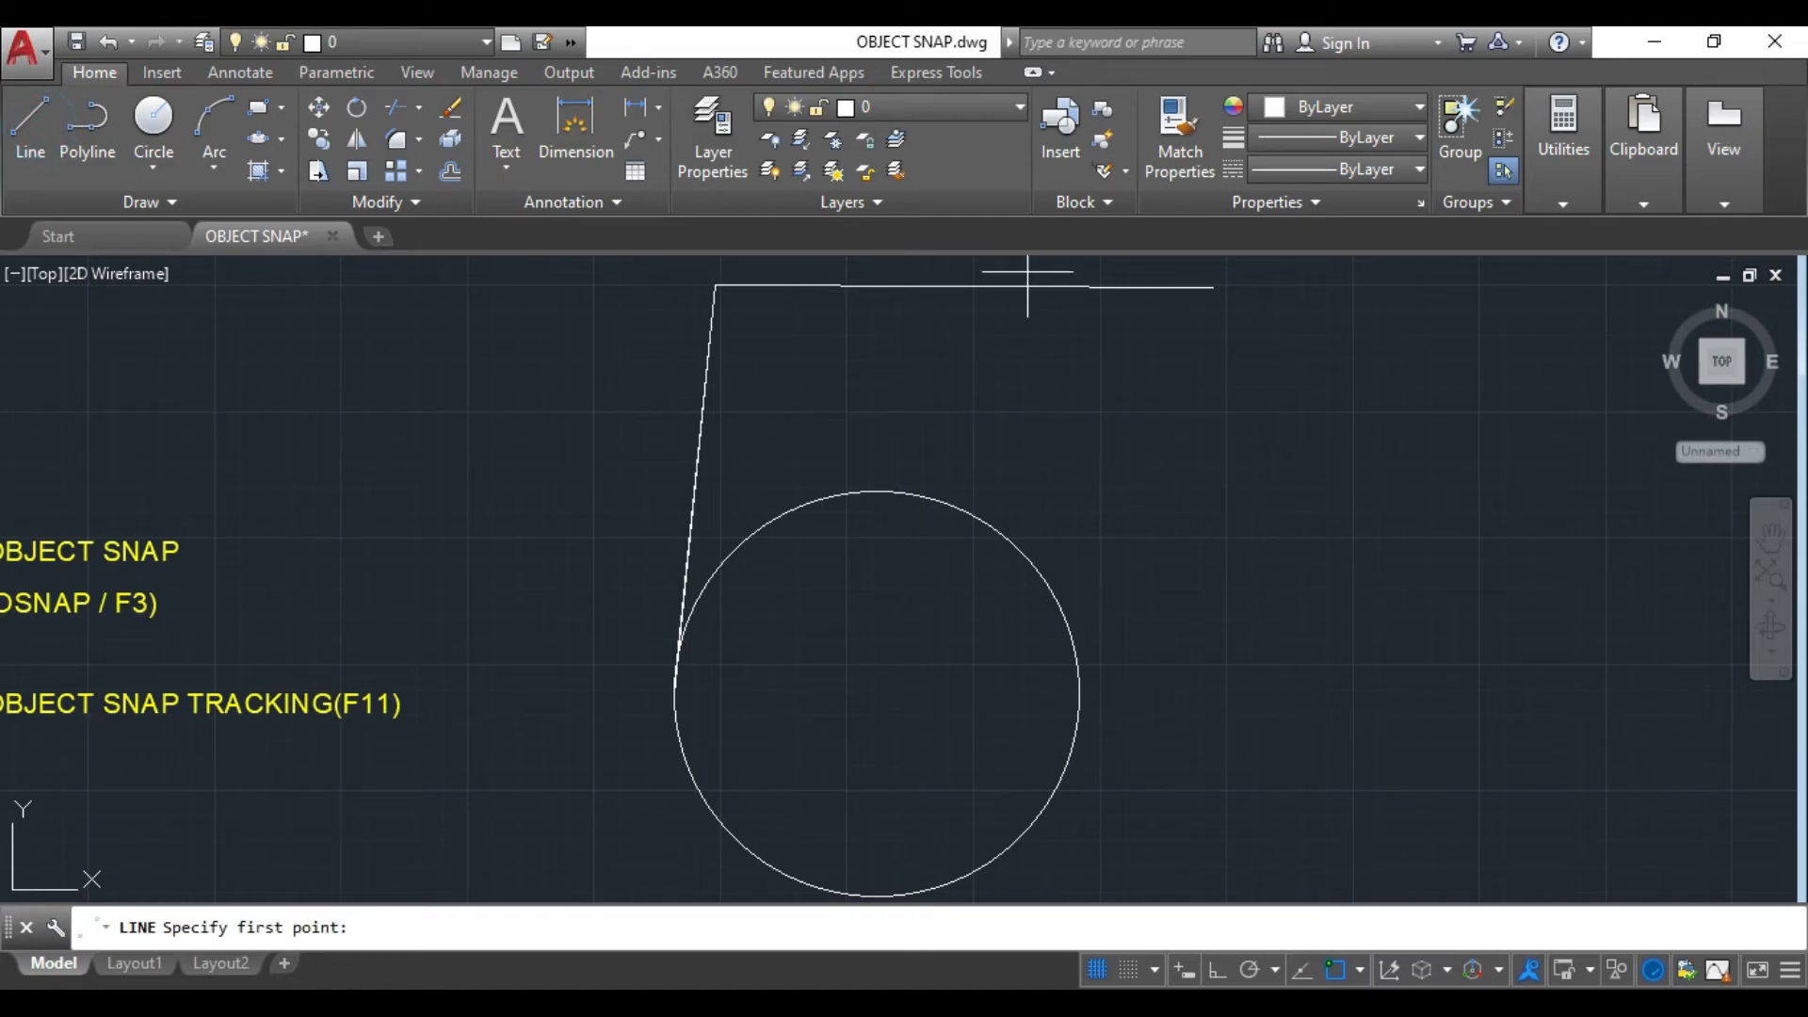
click(1213, 287)
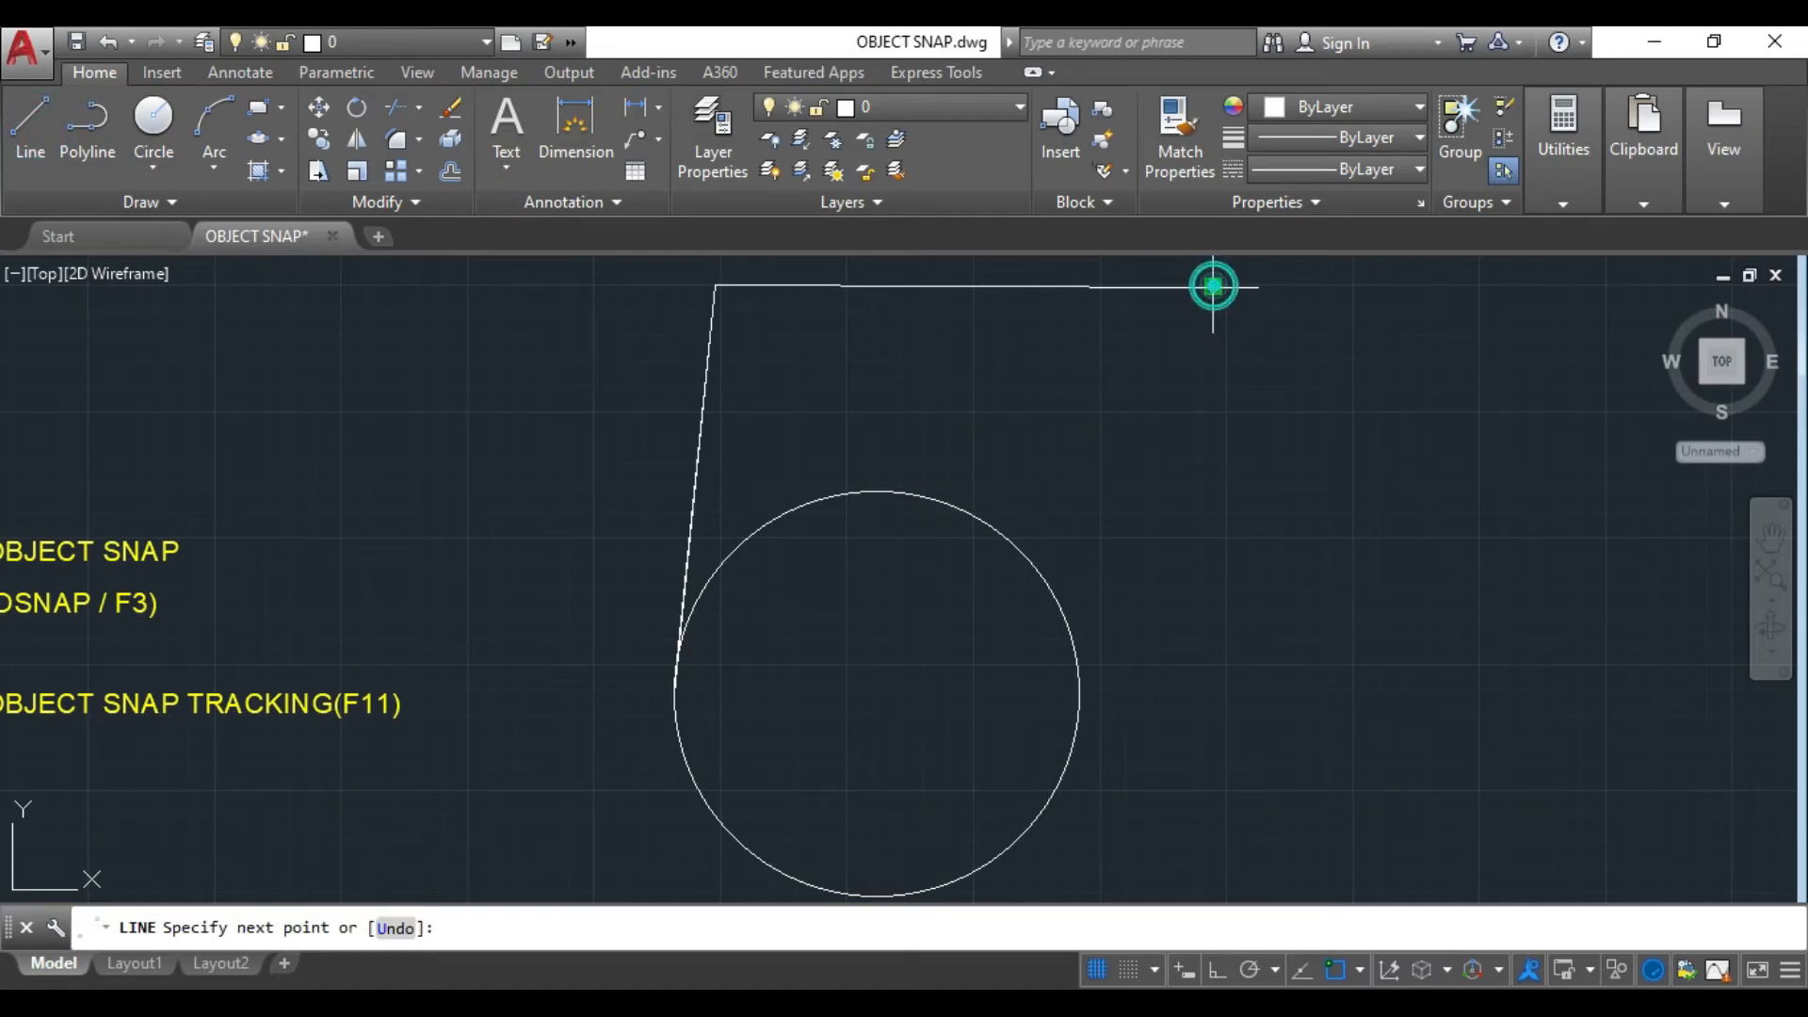
click(773, 518)
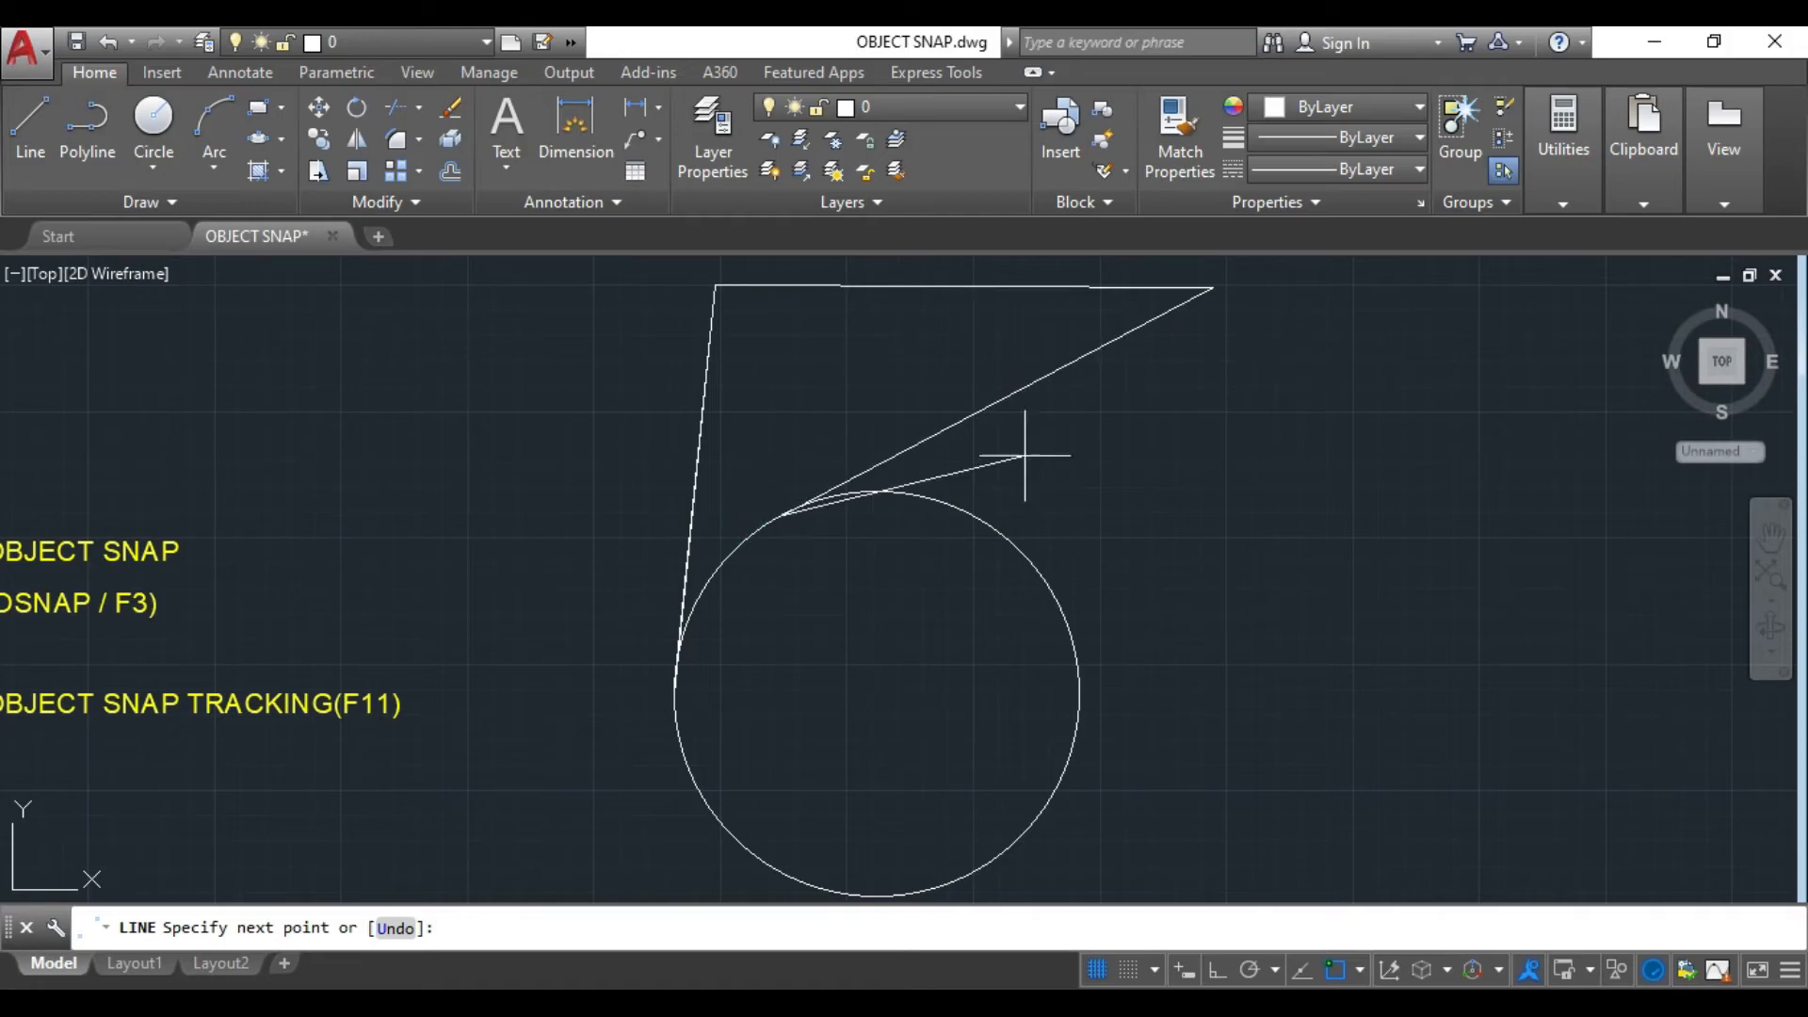
key(Escape)
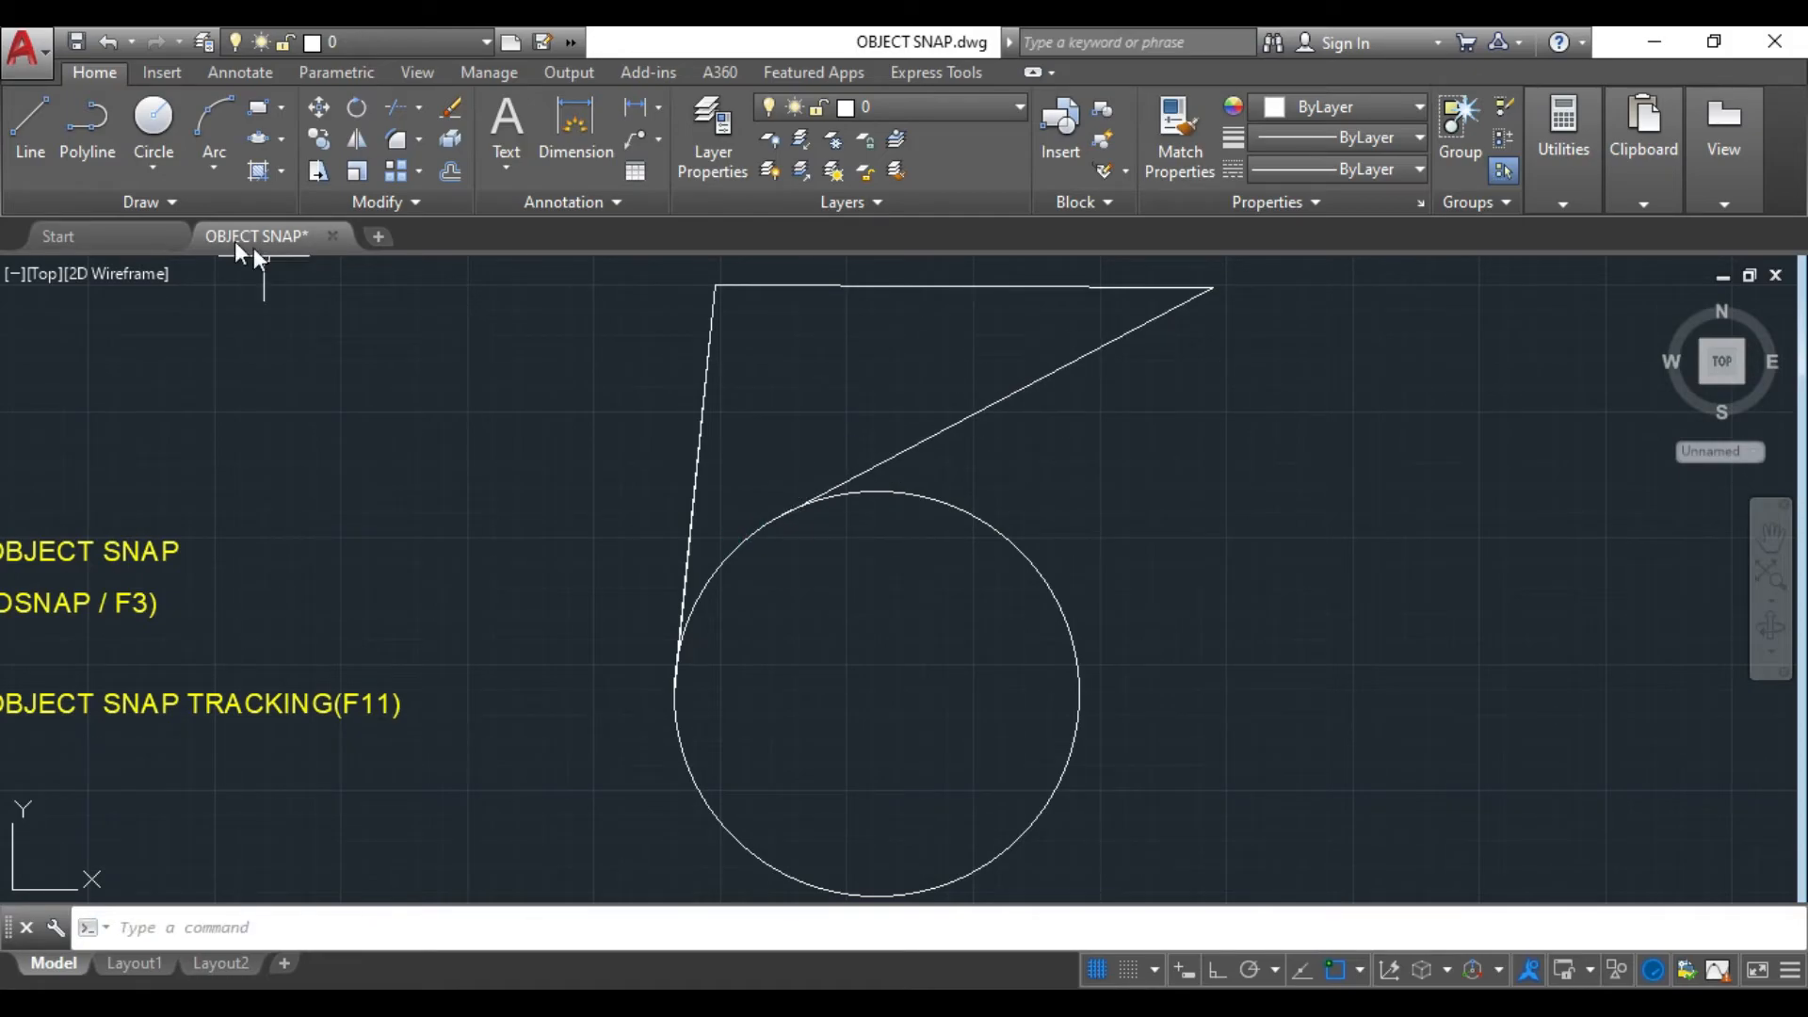
- Draw a second line from the same right endpoint to the circle's top quadrant point, using Quadrant snap
click(30, 124)
click(1214, 288)
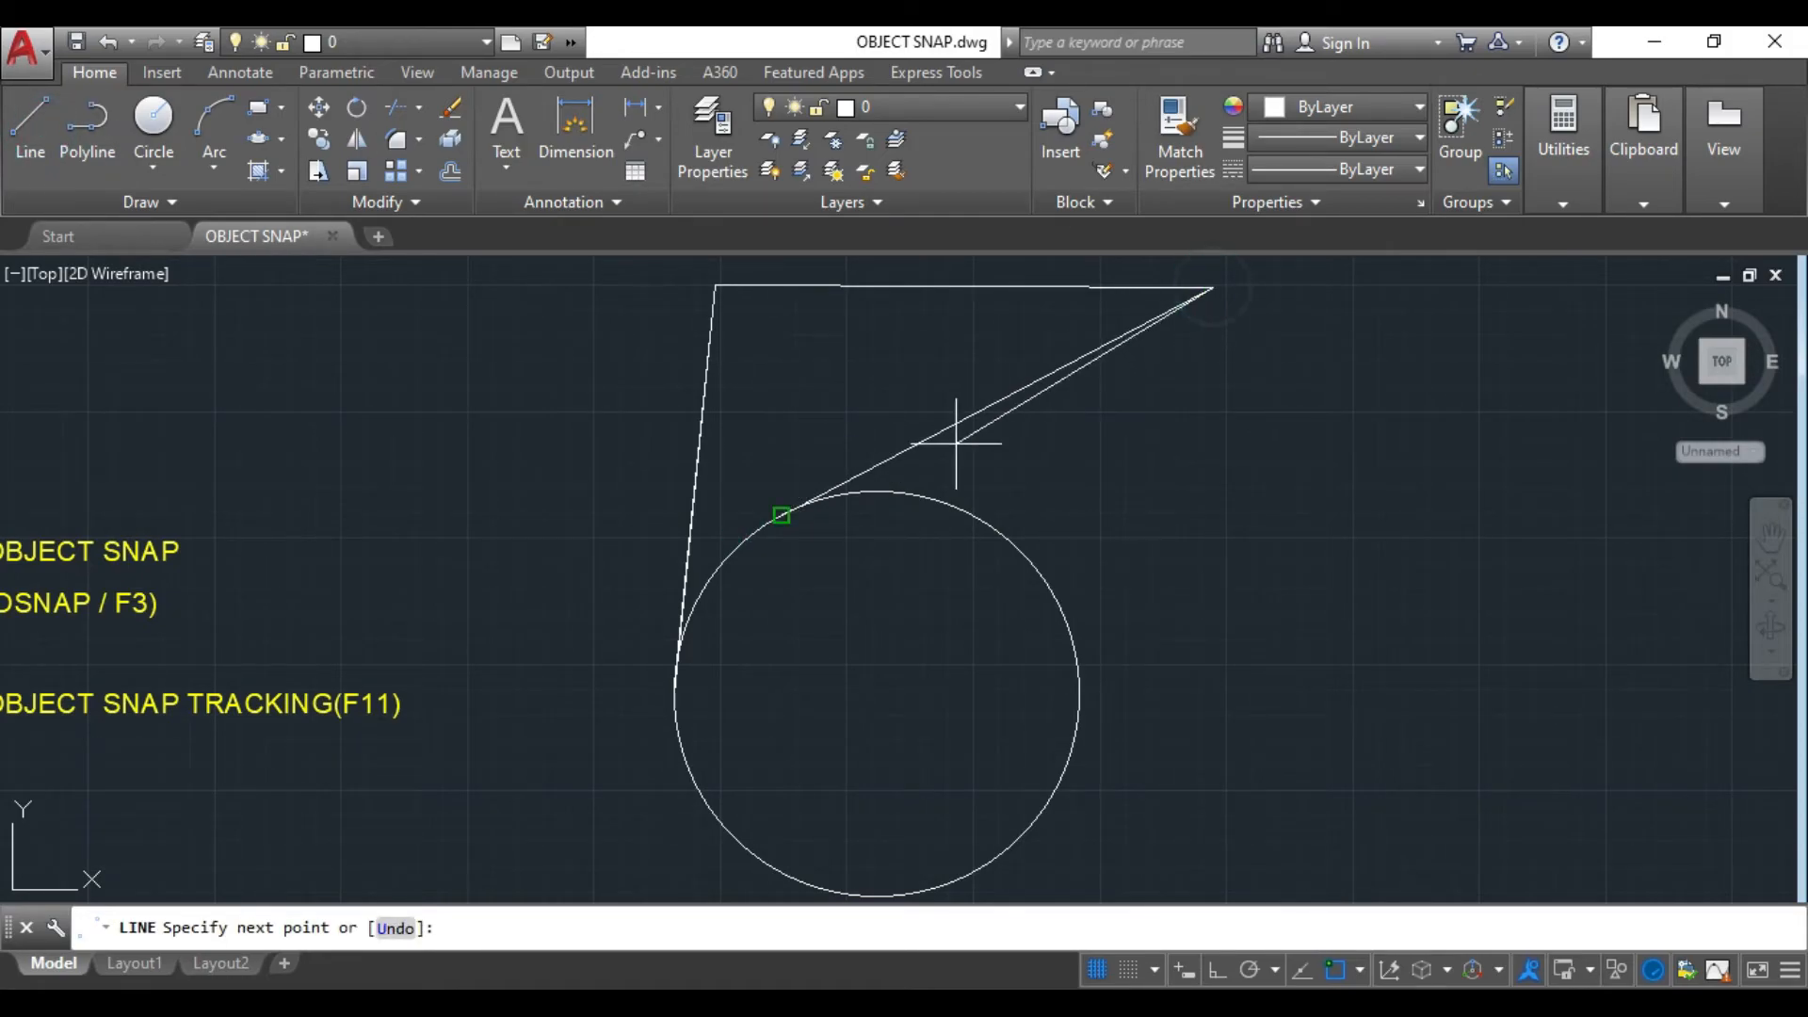
click(882, 493)
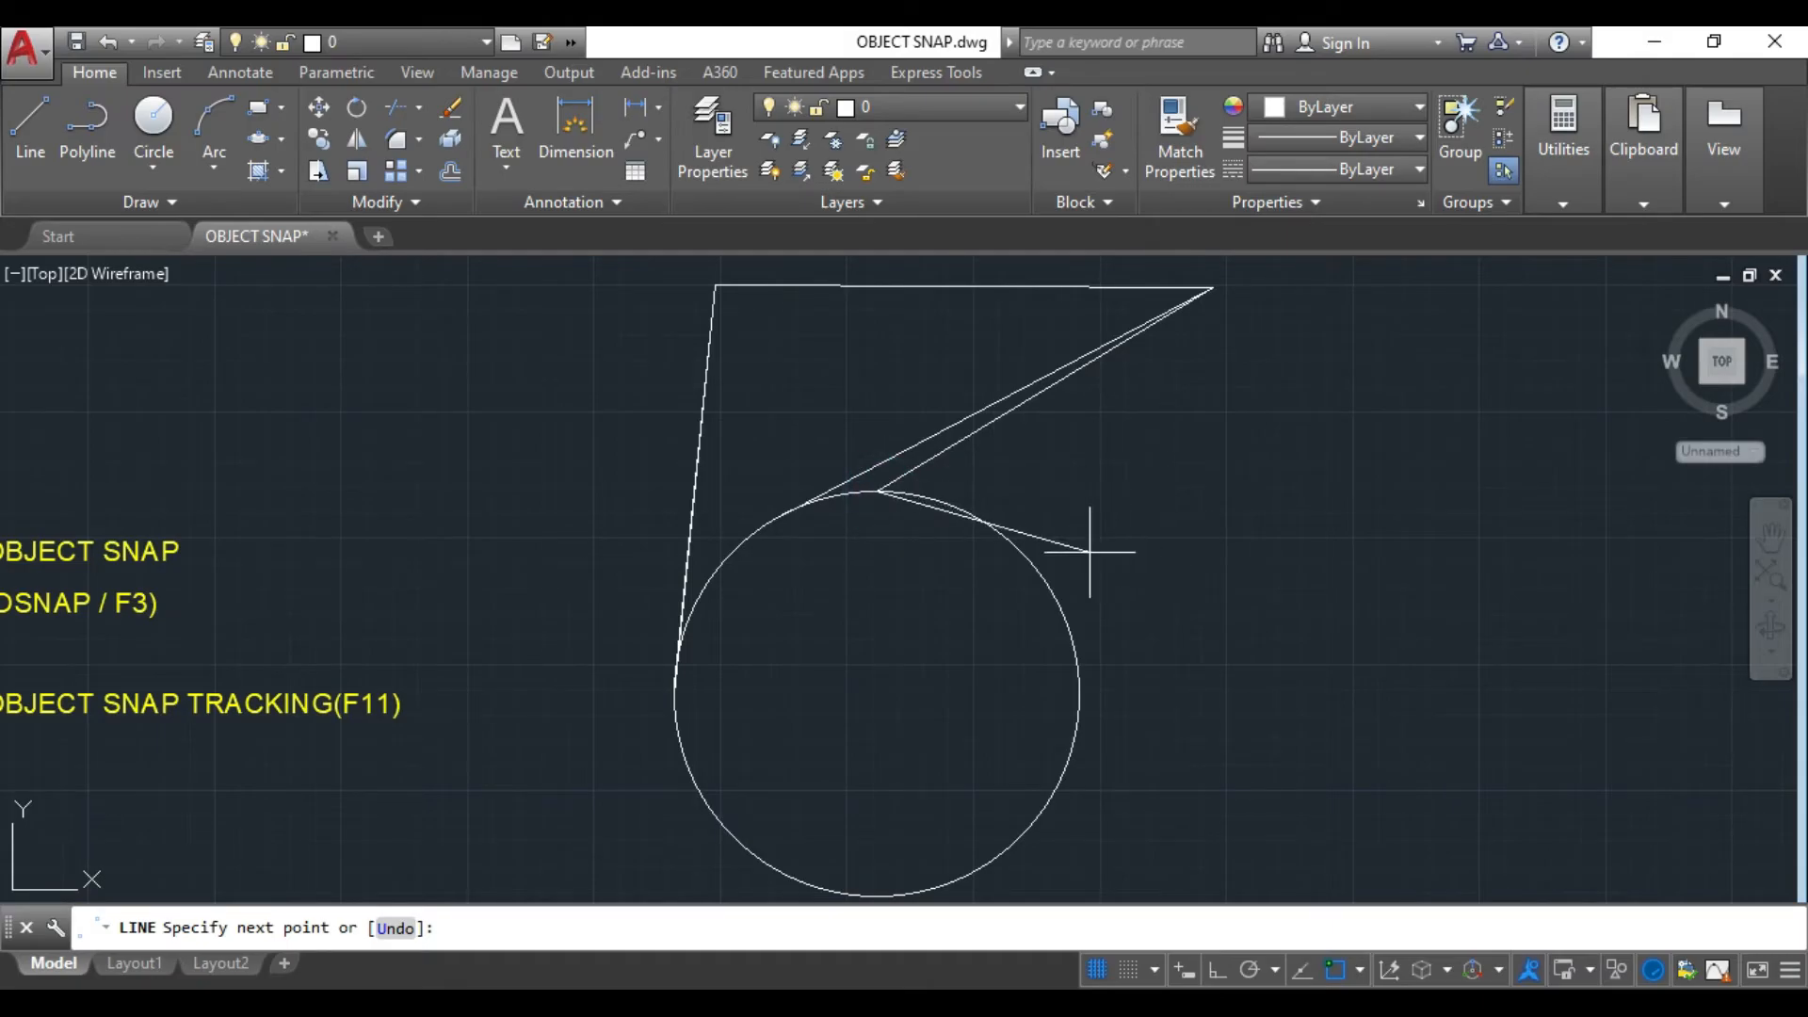
key(Escape)
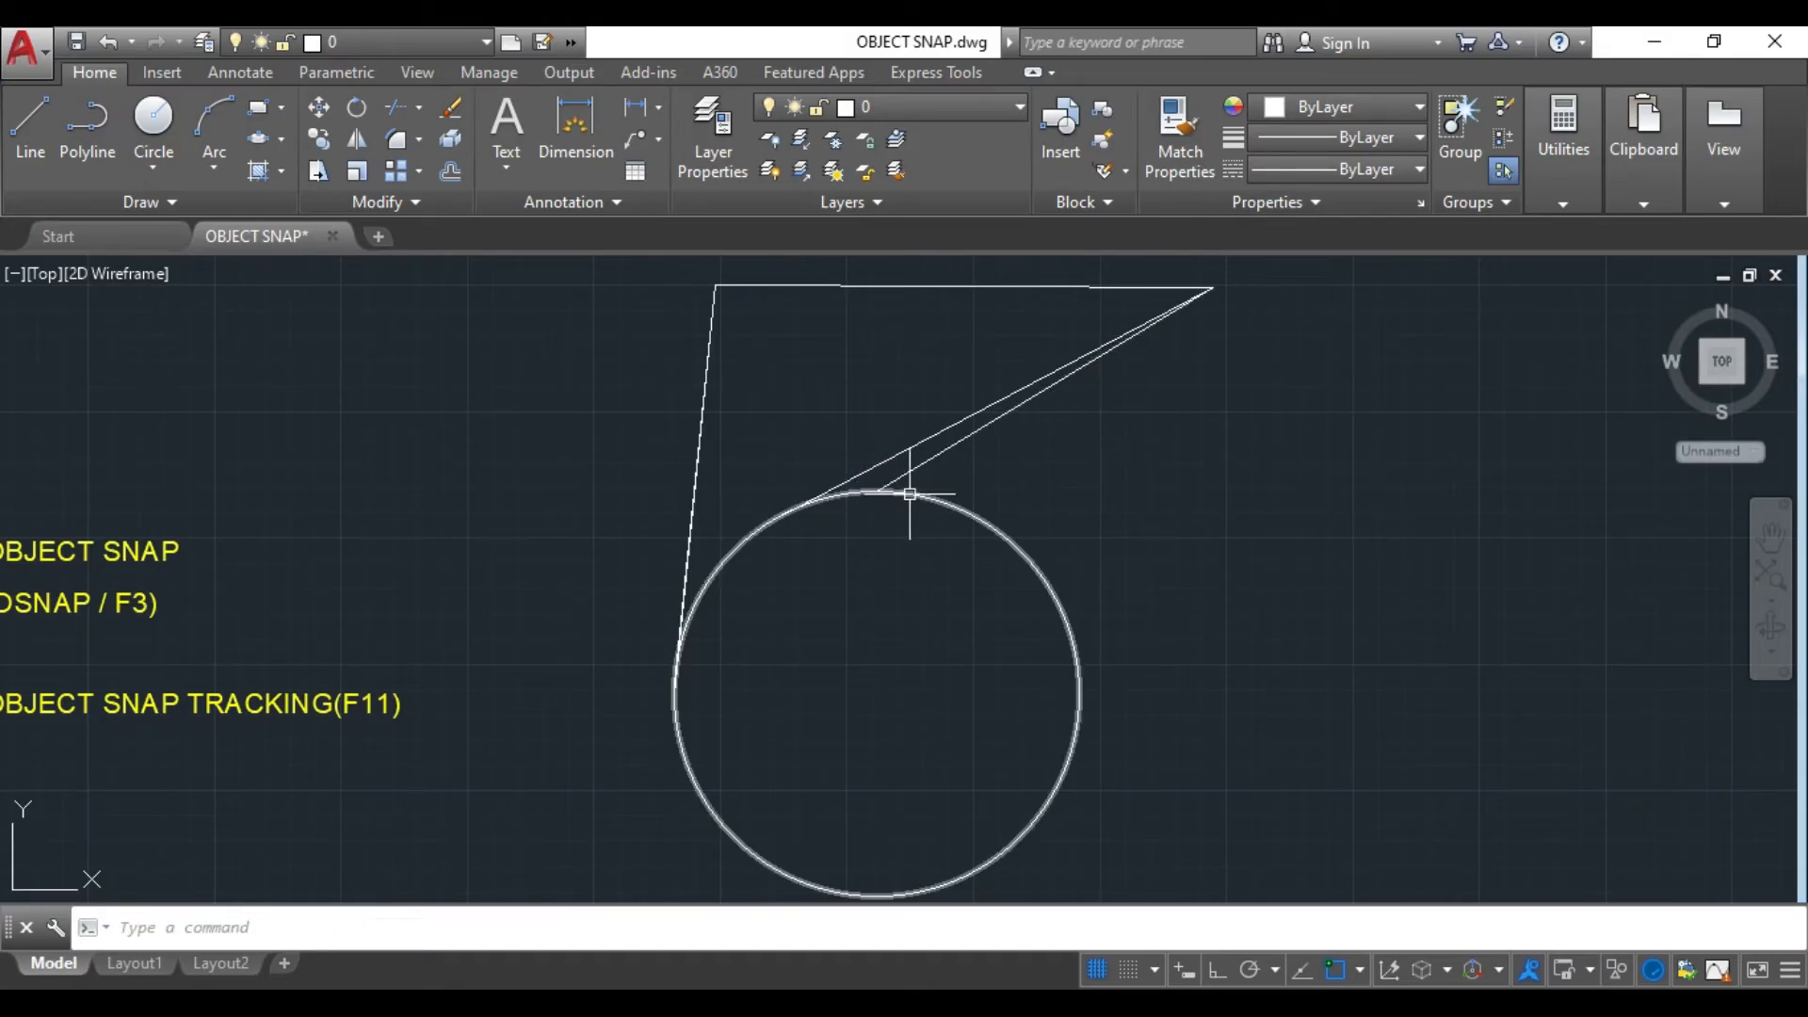
- Examine close up how the tangent line and the quadrant line each meet the upper part of the circle
scroll(871, 490, up, 5)
middle_drag(876, 461, 876, 649)
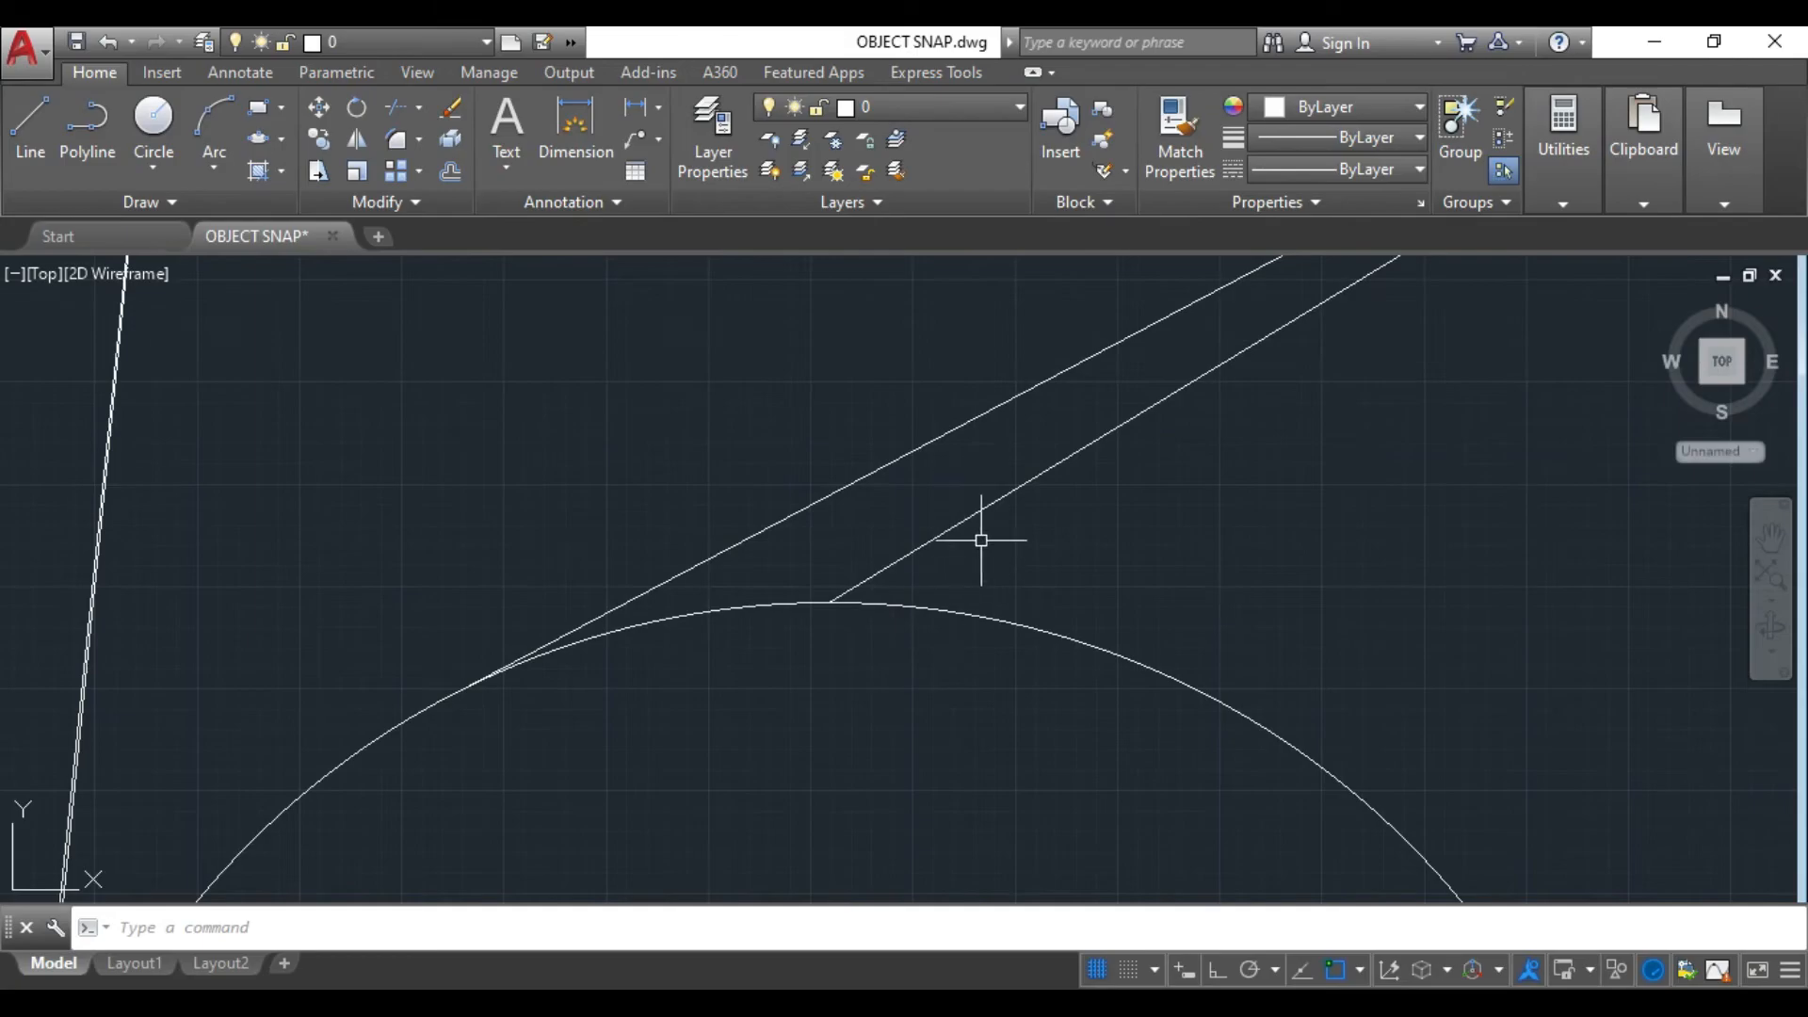
scroll(981, 540, down, 2)
middle_drag(1064, 610, 1096, 652)
scroll(1094, 585, down, 2)
scroll(1105, 613, down, 3)
scroll(1255, 674, down, 3)
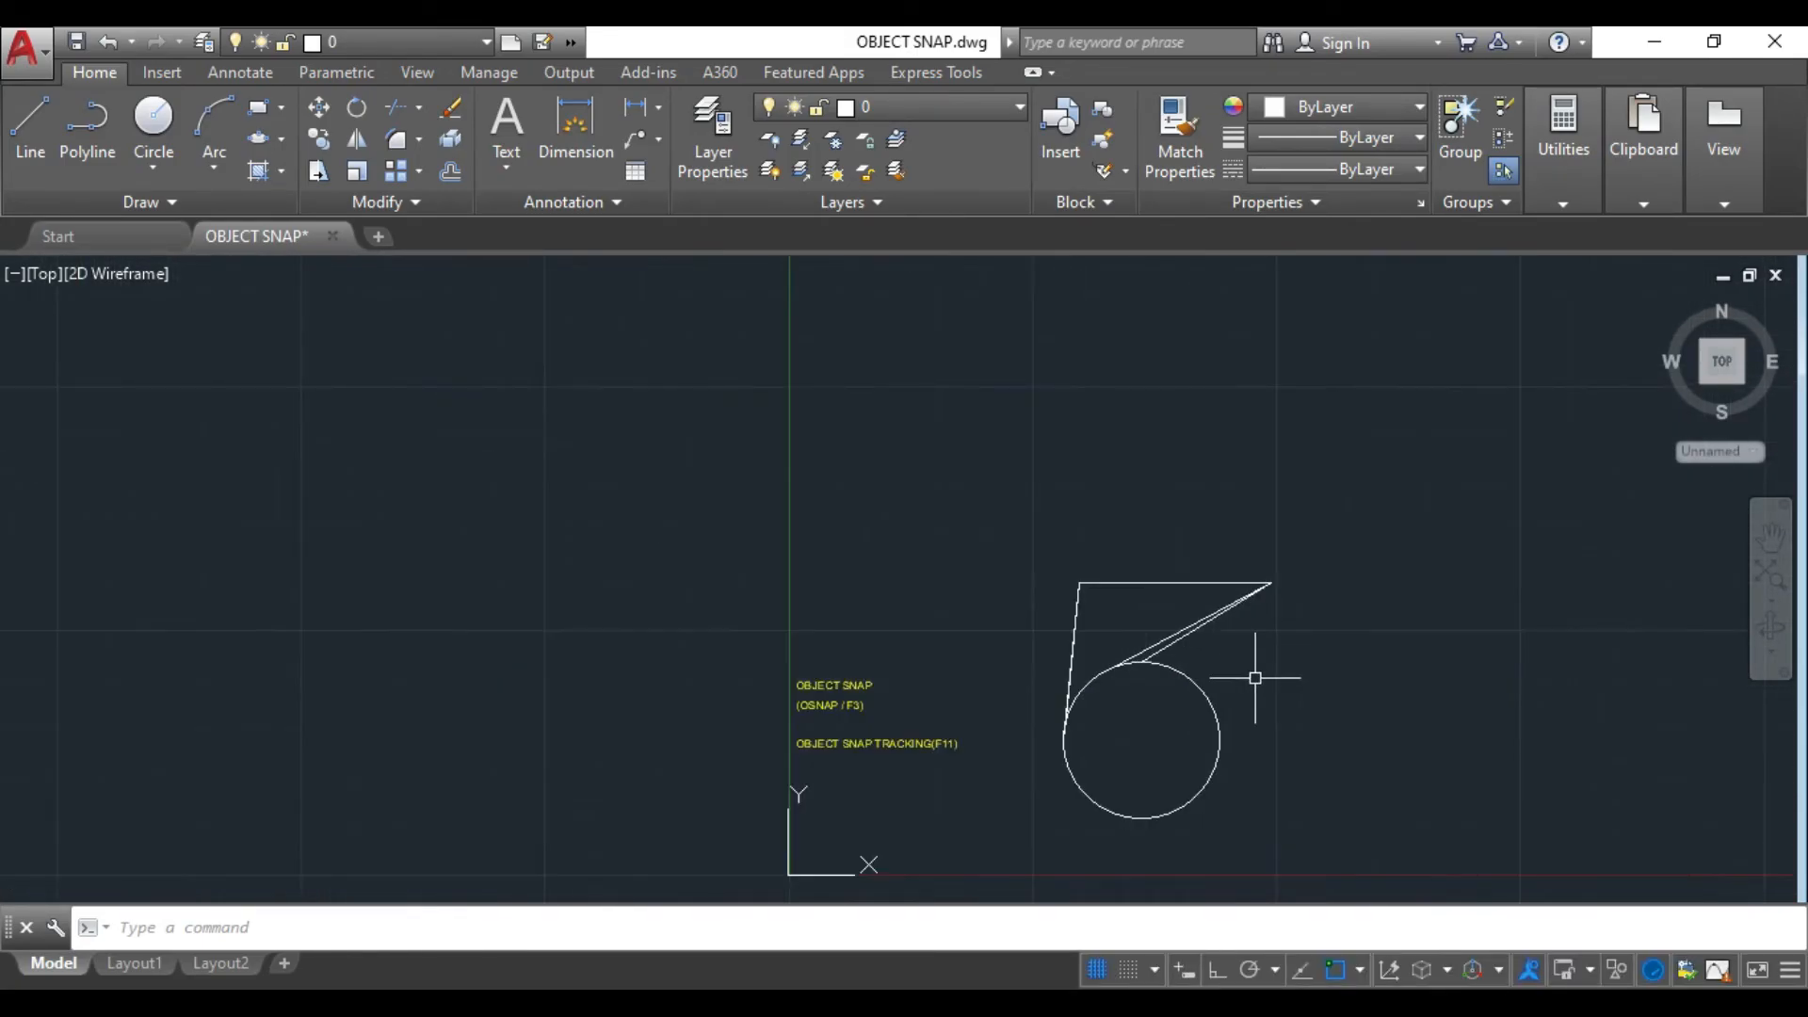
middle_drag(1255, 674, 1134, 465)
scroll(1170, 515, up, 4)
middle_drag(891, 419, 929, 539)
scroll(942, 540, down, 2)
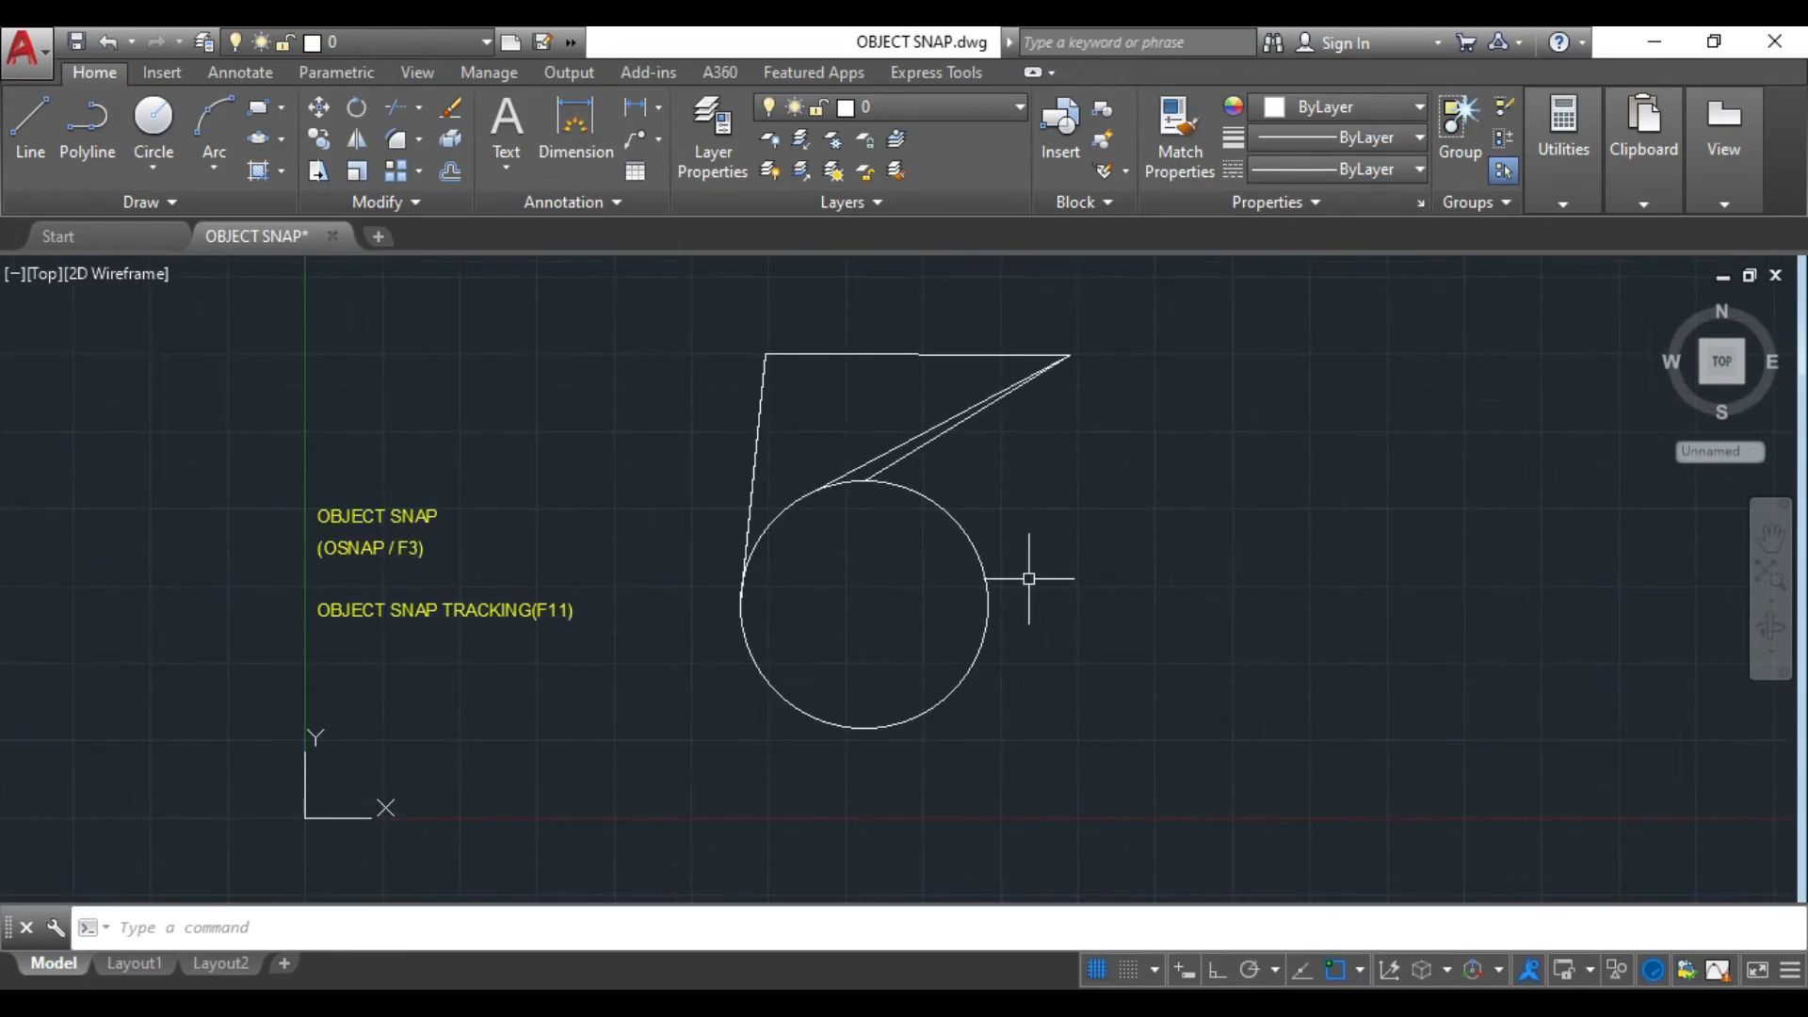
- Delete the circle together with all the lines drawn around it
scroll(1117, 761, down, 2)
click(1115, 793)
click(856, 432)
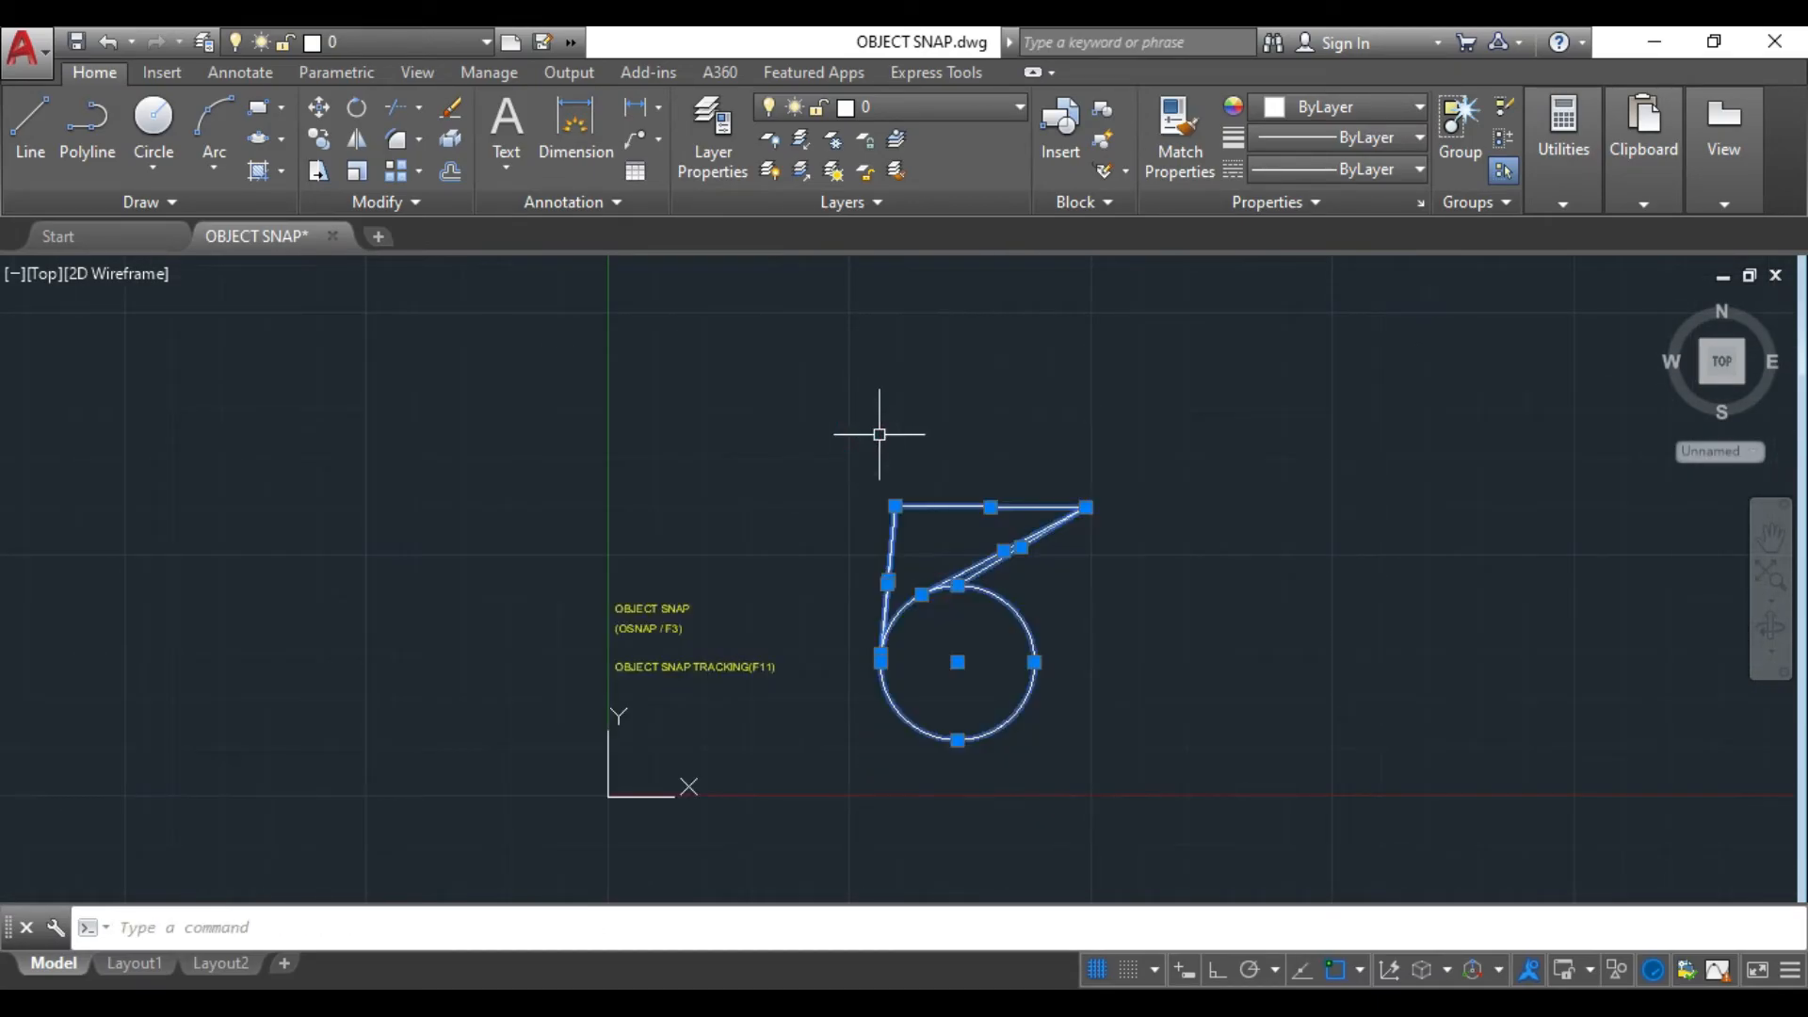
key(Delete)
- Turn off the Tangent object snap mode and turn on Nearest
scroll(886, 443, up, 4)
mouse_move(699, 721)
middle_down()
mouse_move(780, 352)
mouse_move(763, 339)
middle_up()
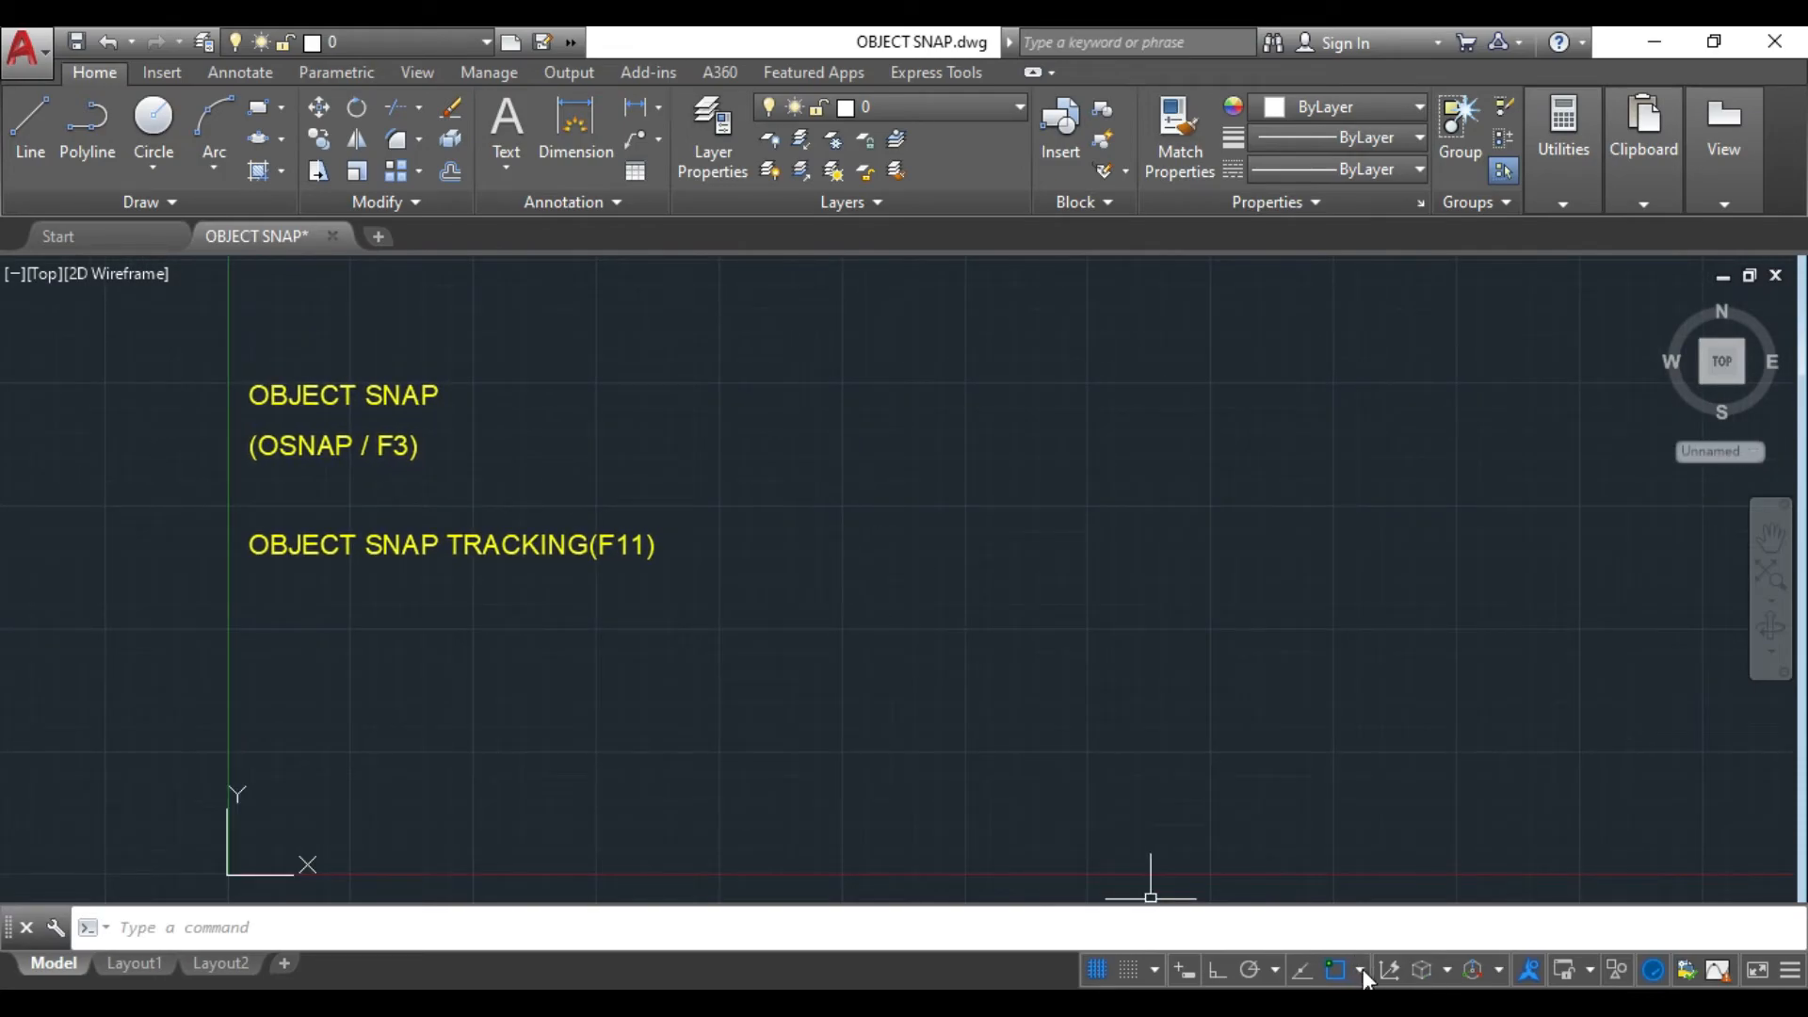
click(1362, 969)
click(1112, 799)
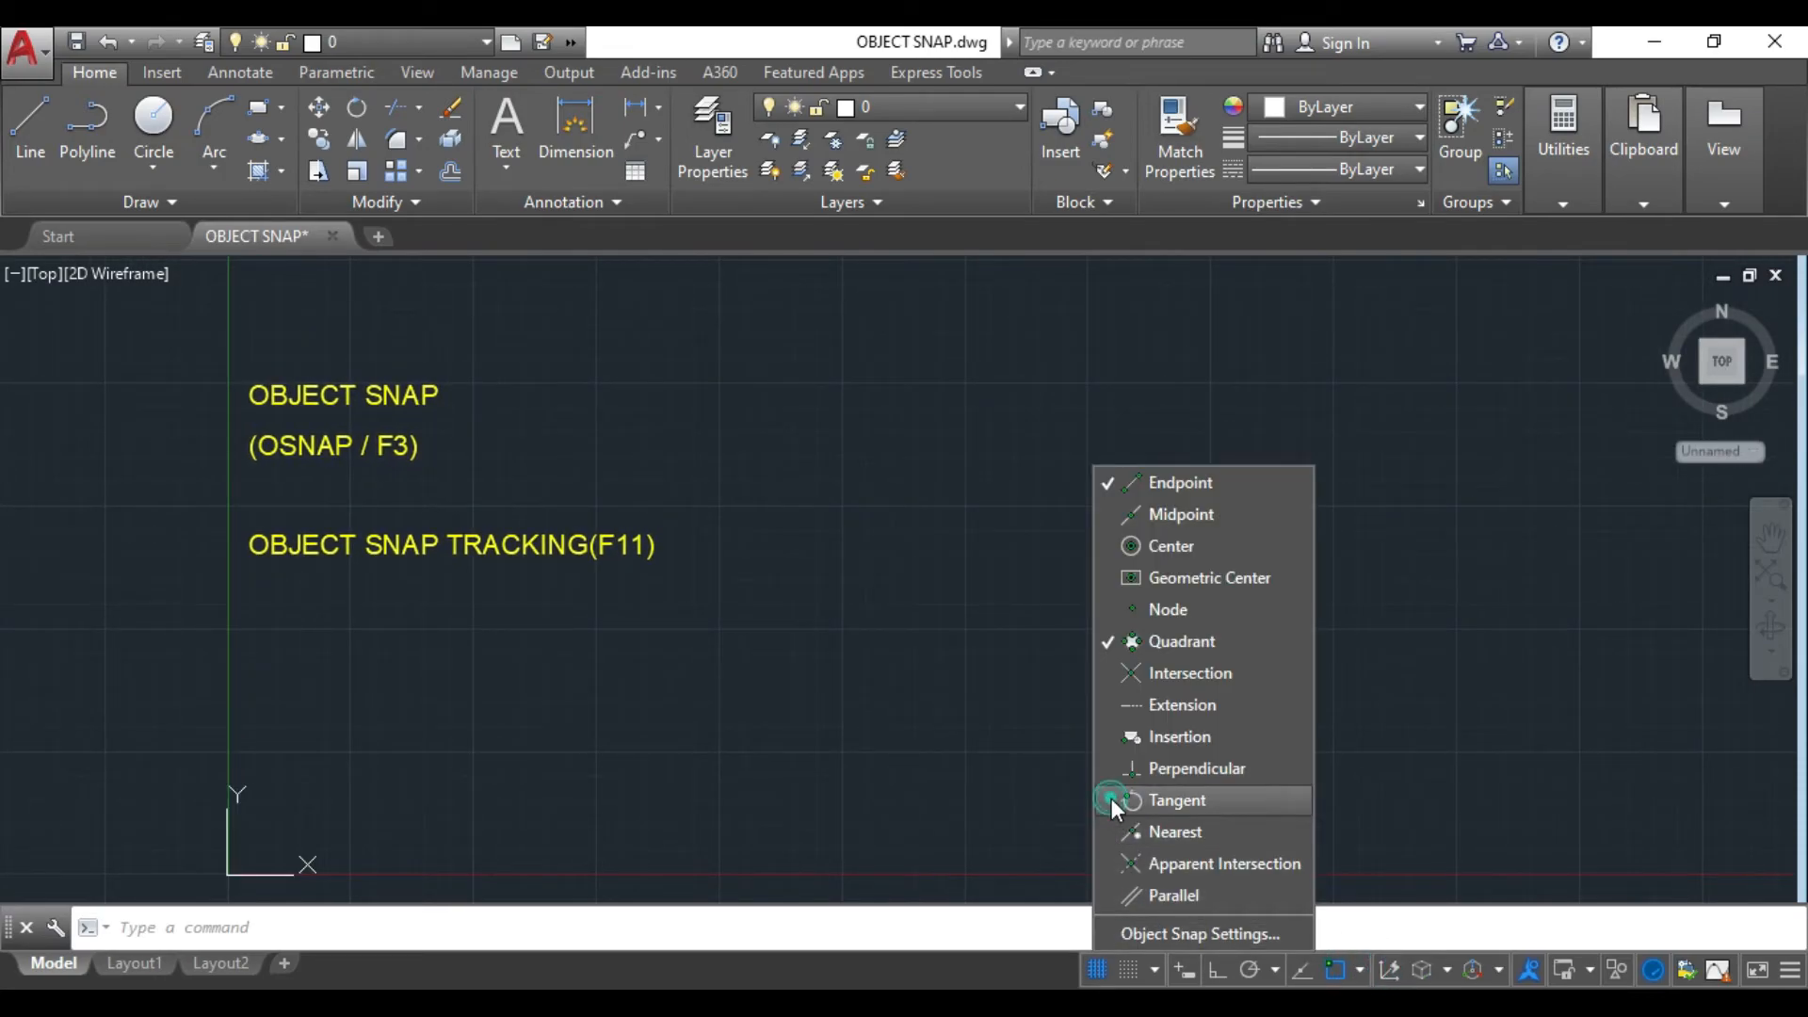
click(1113, 833)
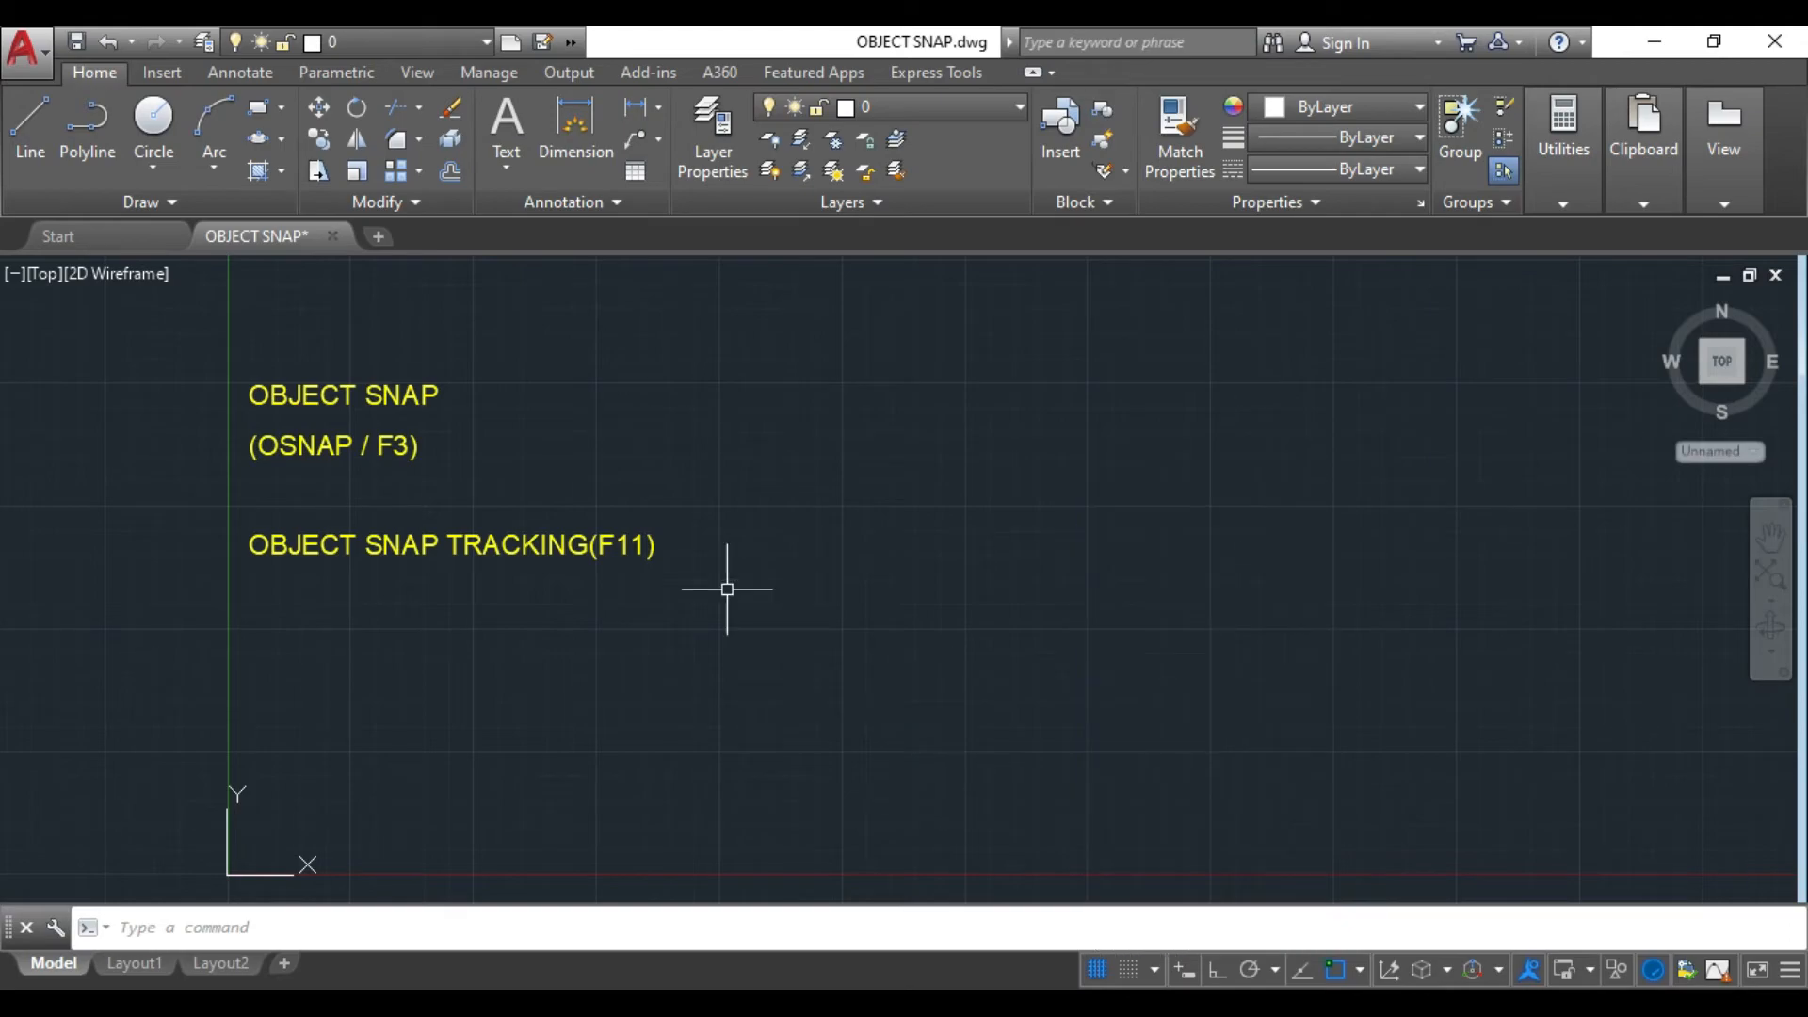
- Draw two separate, slightly downward-sloping lines, one above the other, to the right of the yellow text
click(30, 122)
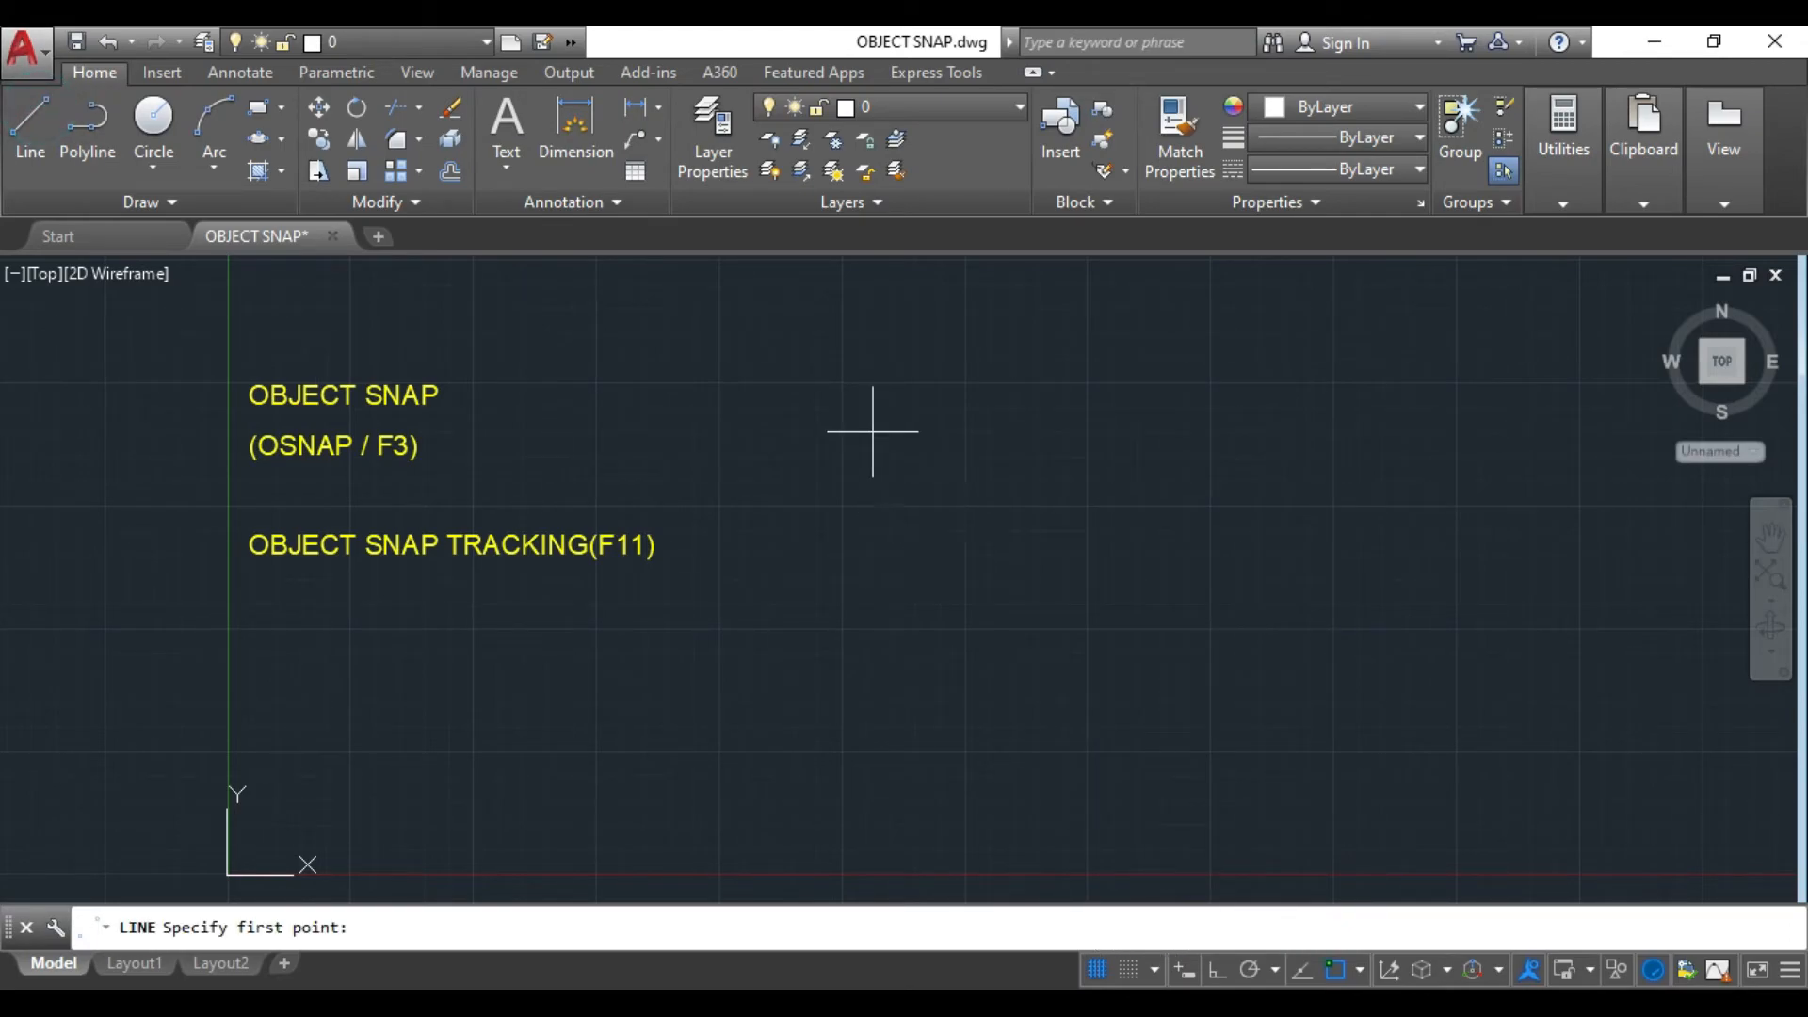
click(850, 427)
click(1375, 451)
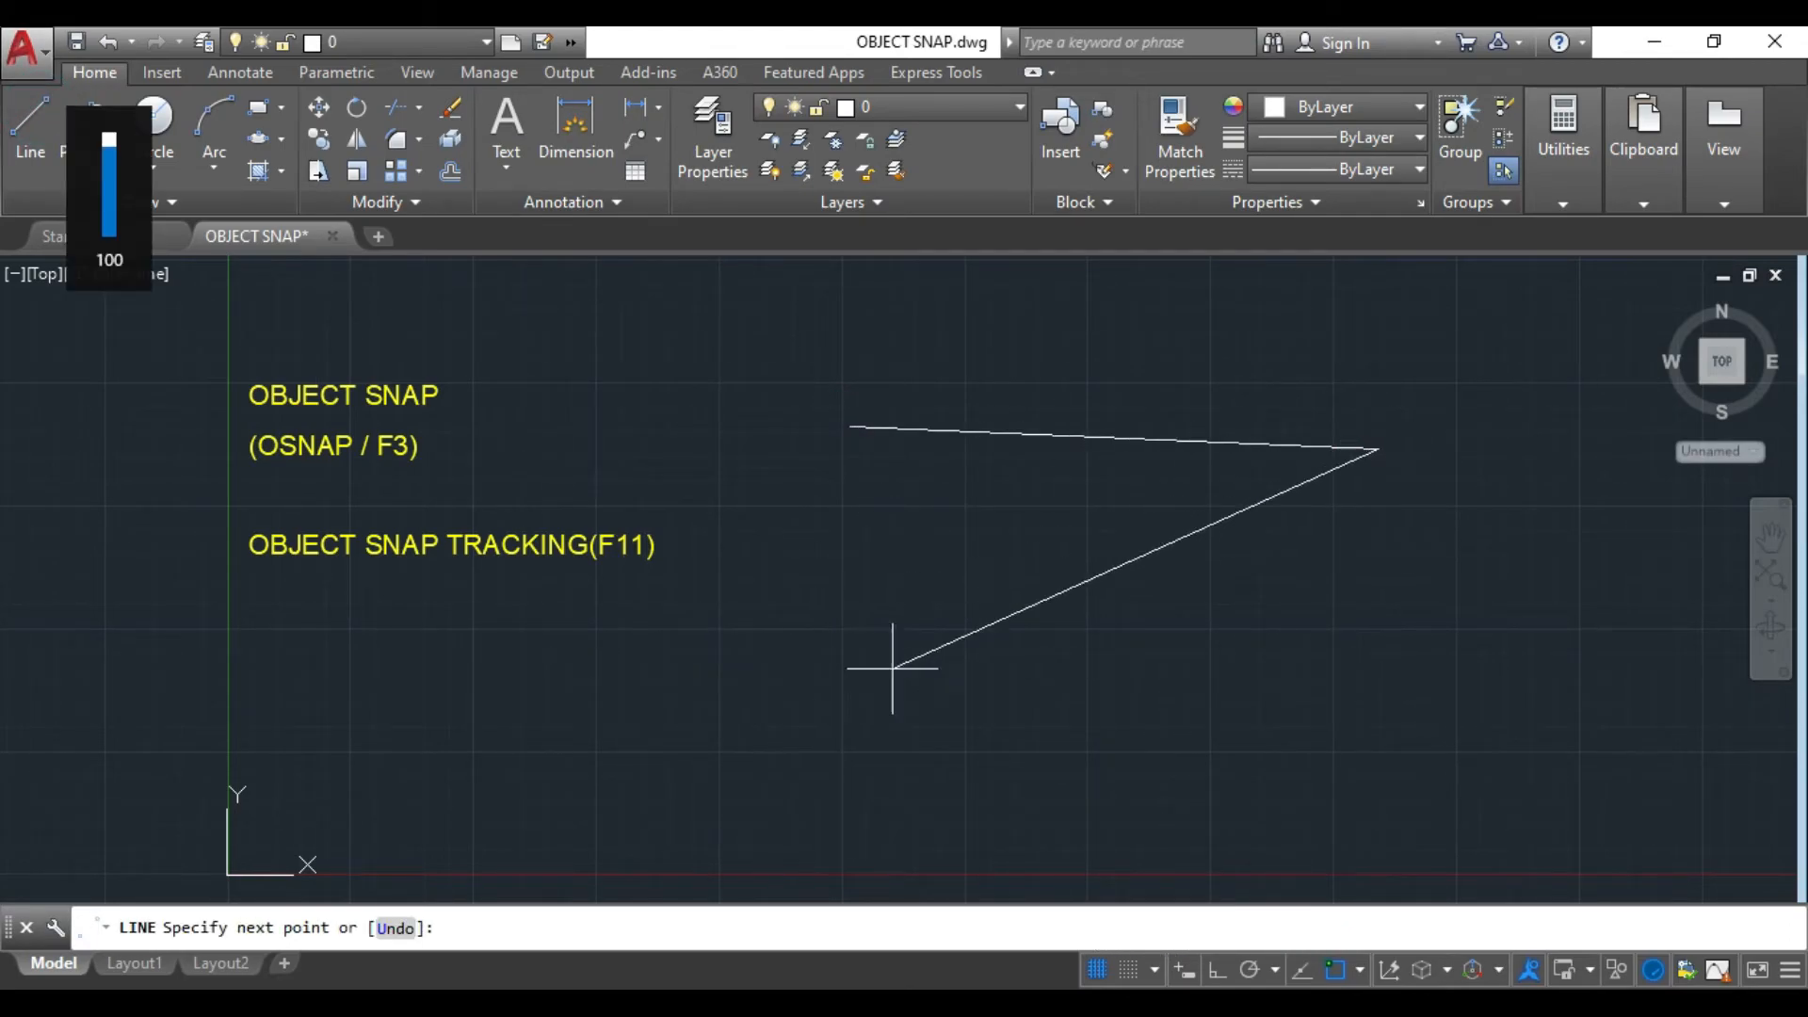
key(Escape)
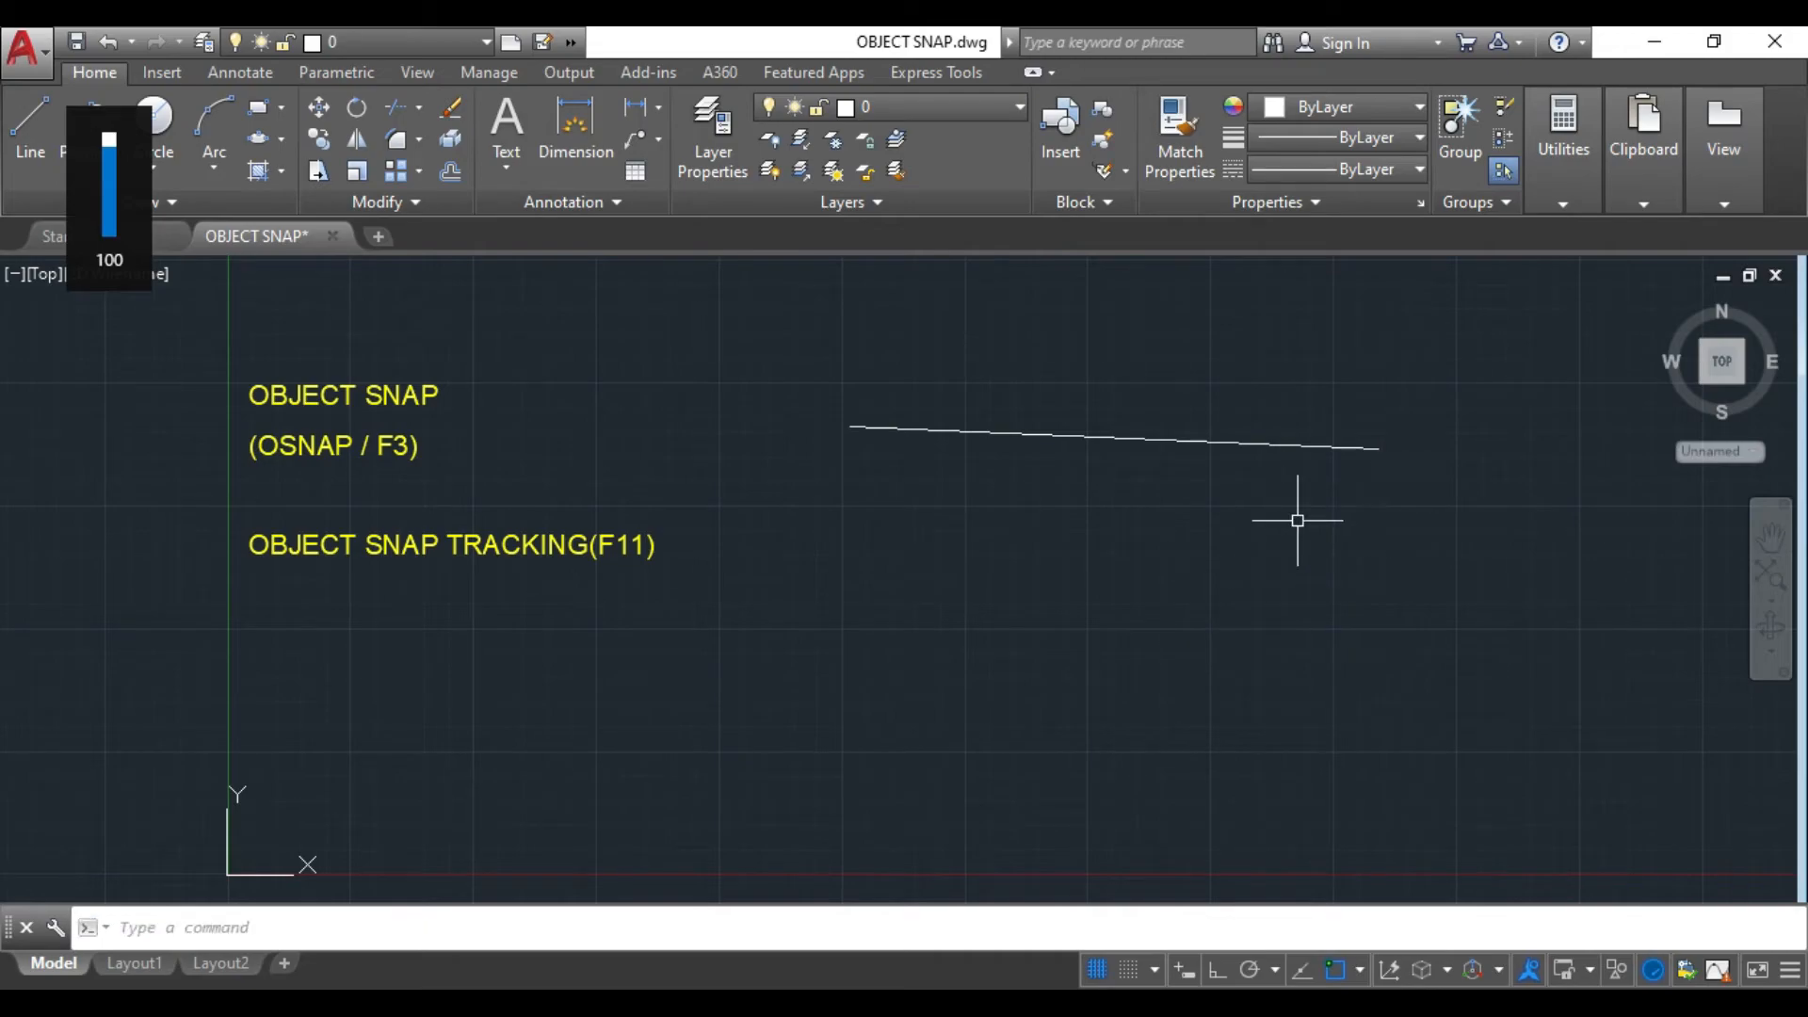
click(29, 143)
click(854, 581)
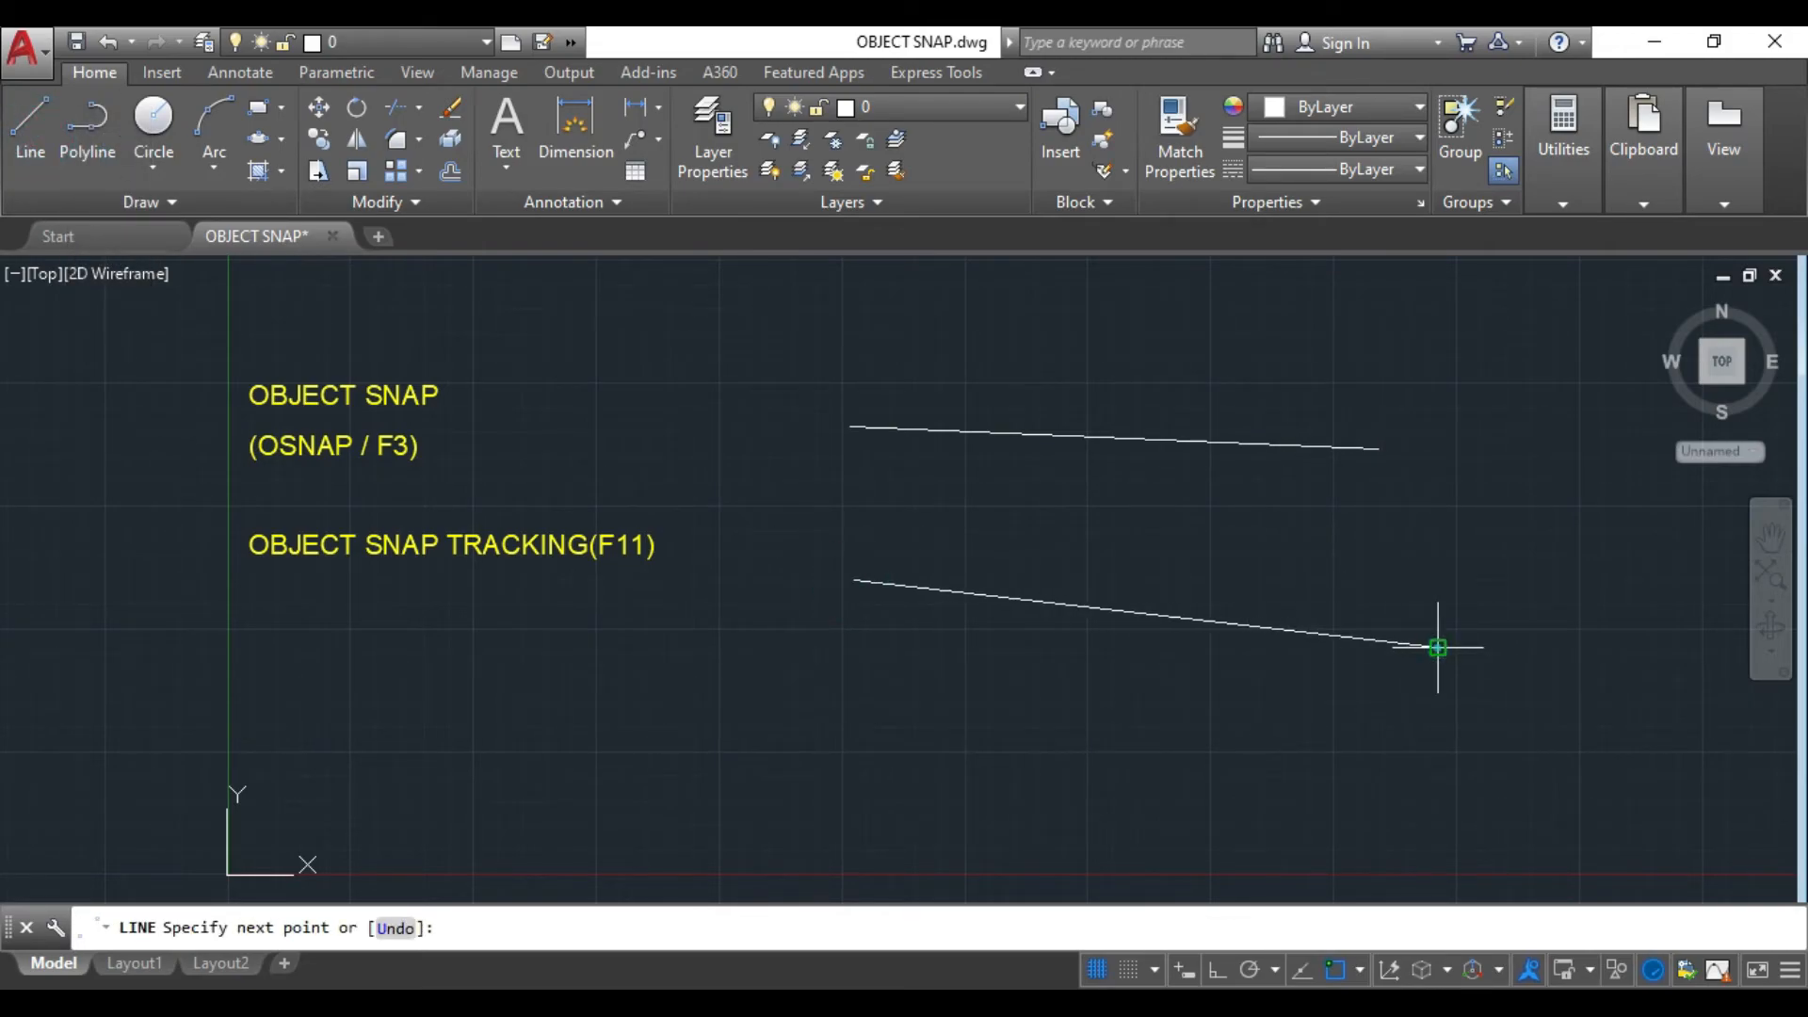
click(1438, 647)
key(Escape)
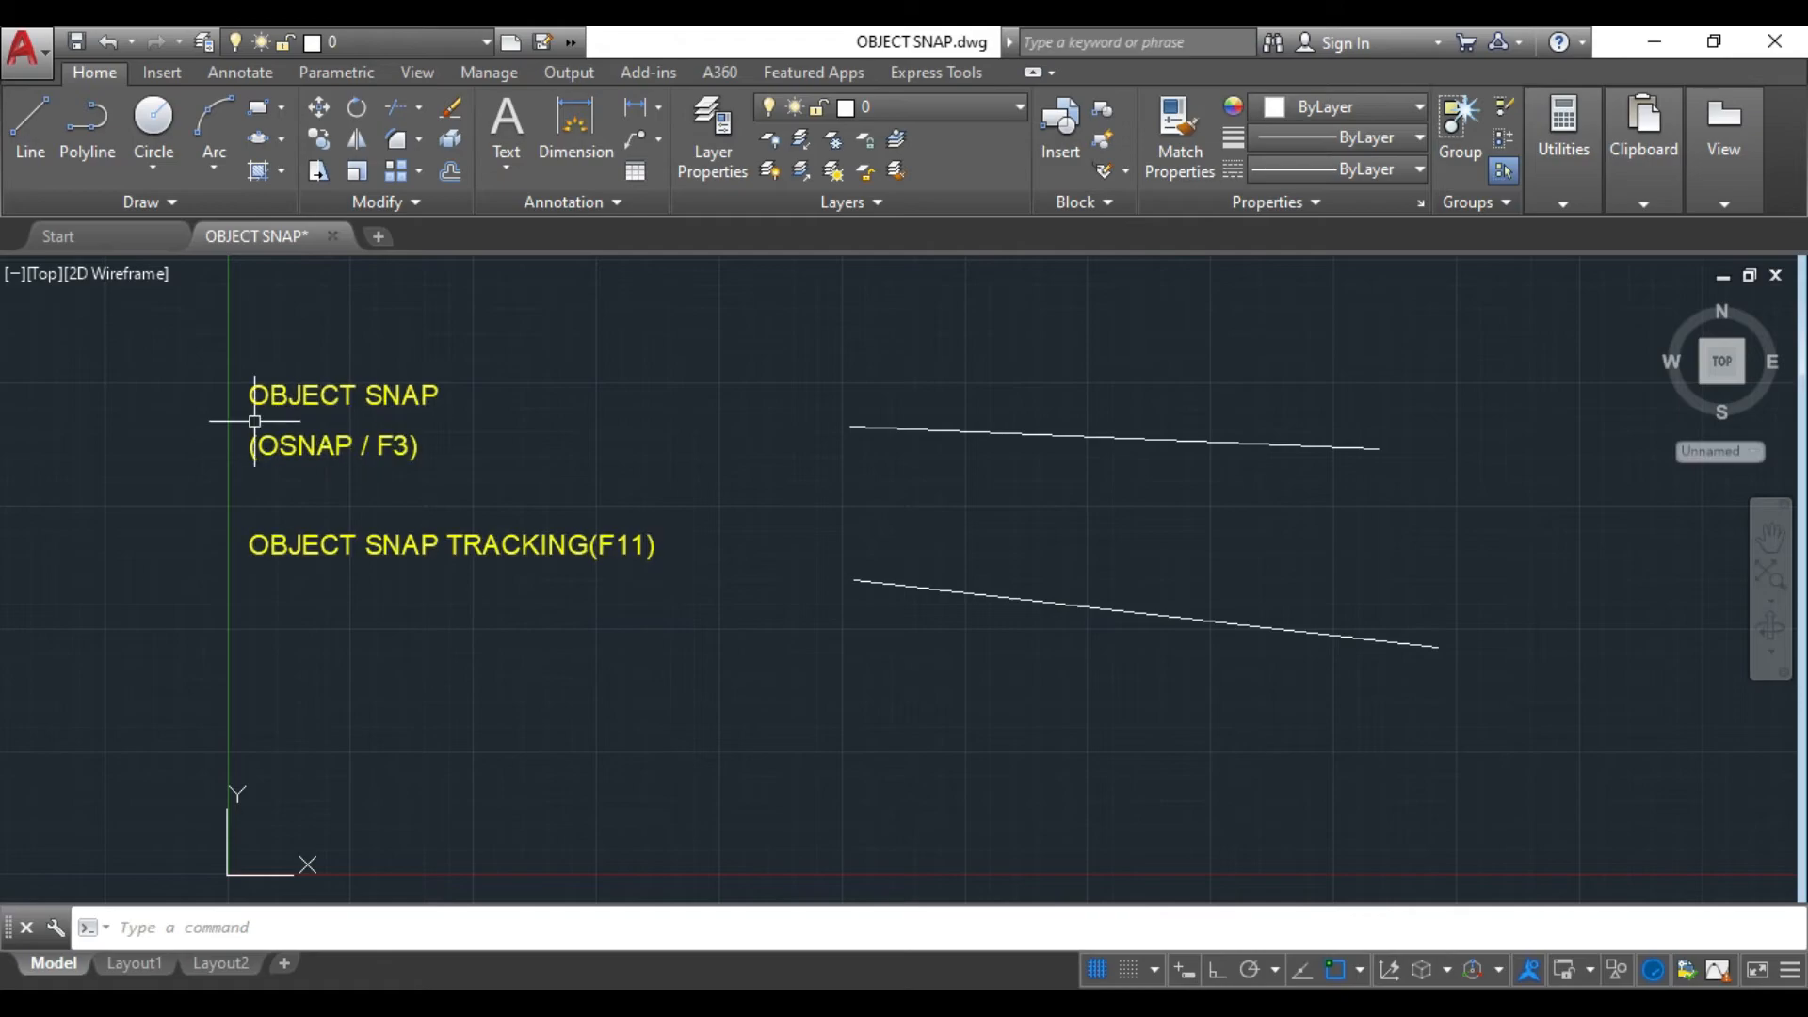
- Draw a connecting line from near the lower line's left end to near the upper line's right end, using Nearest snap
click(29, 132)
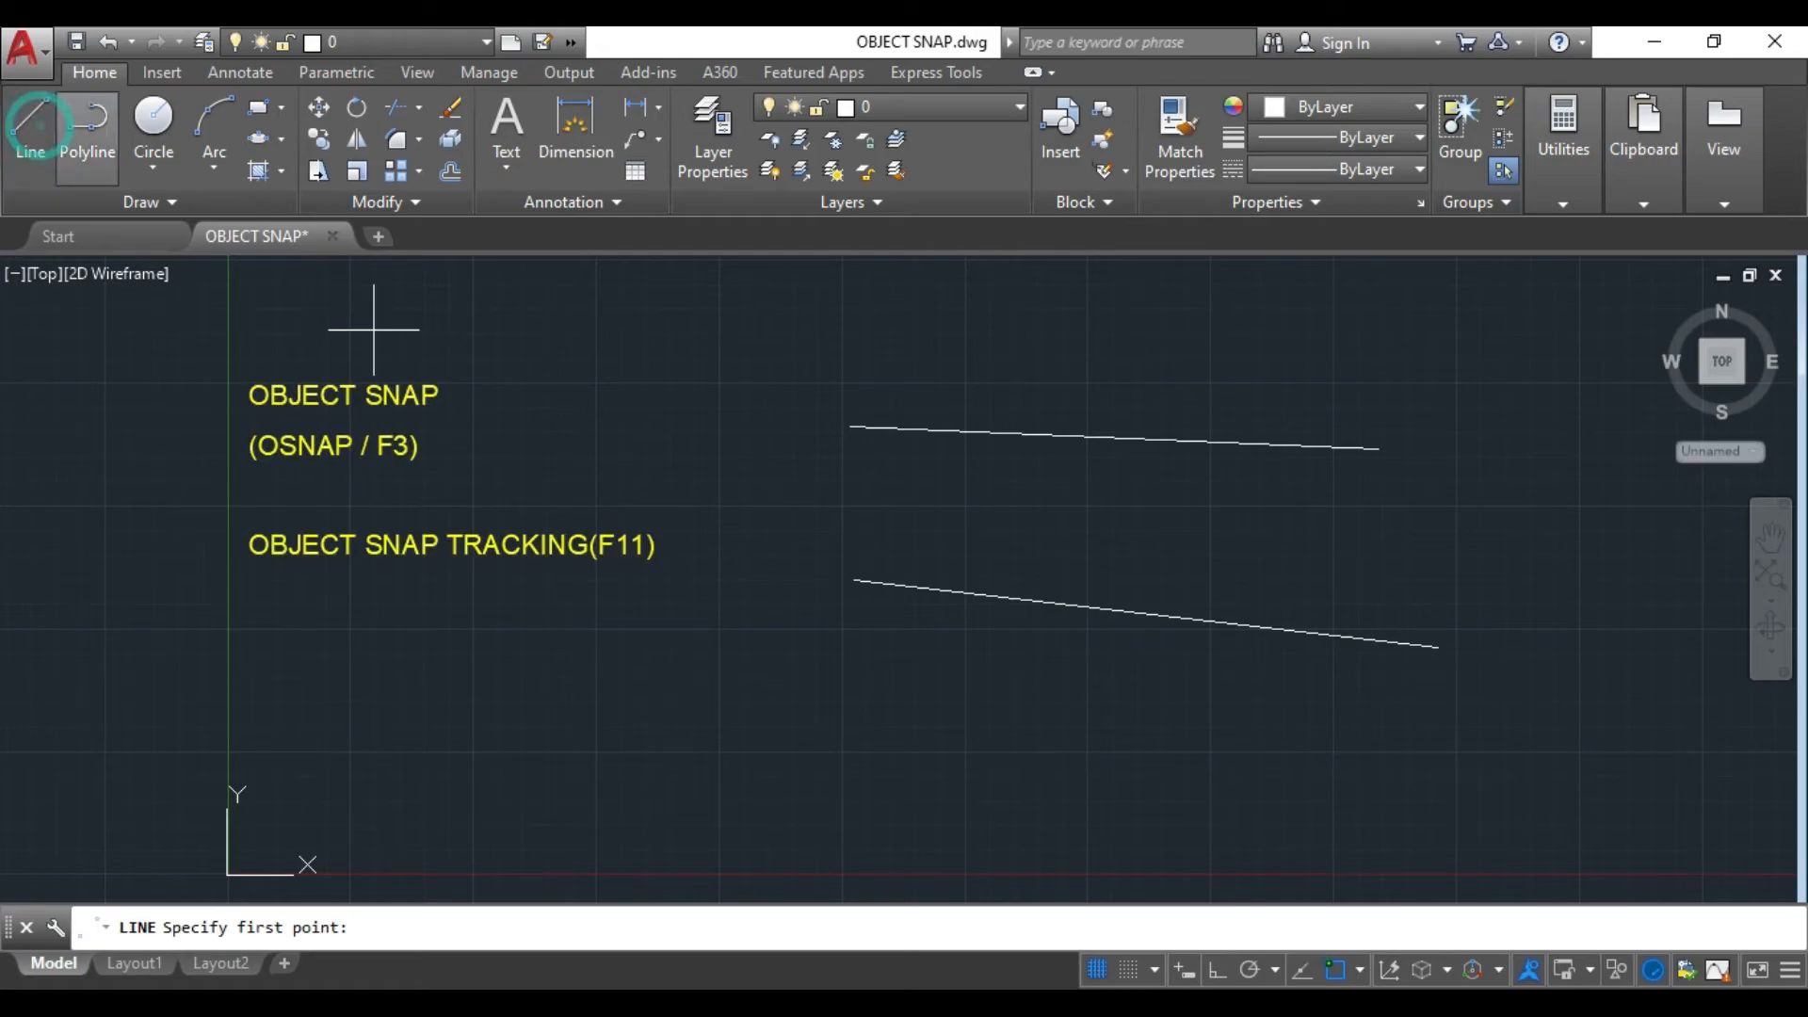
click(874, 584)
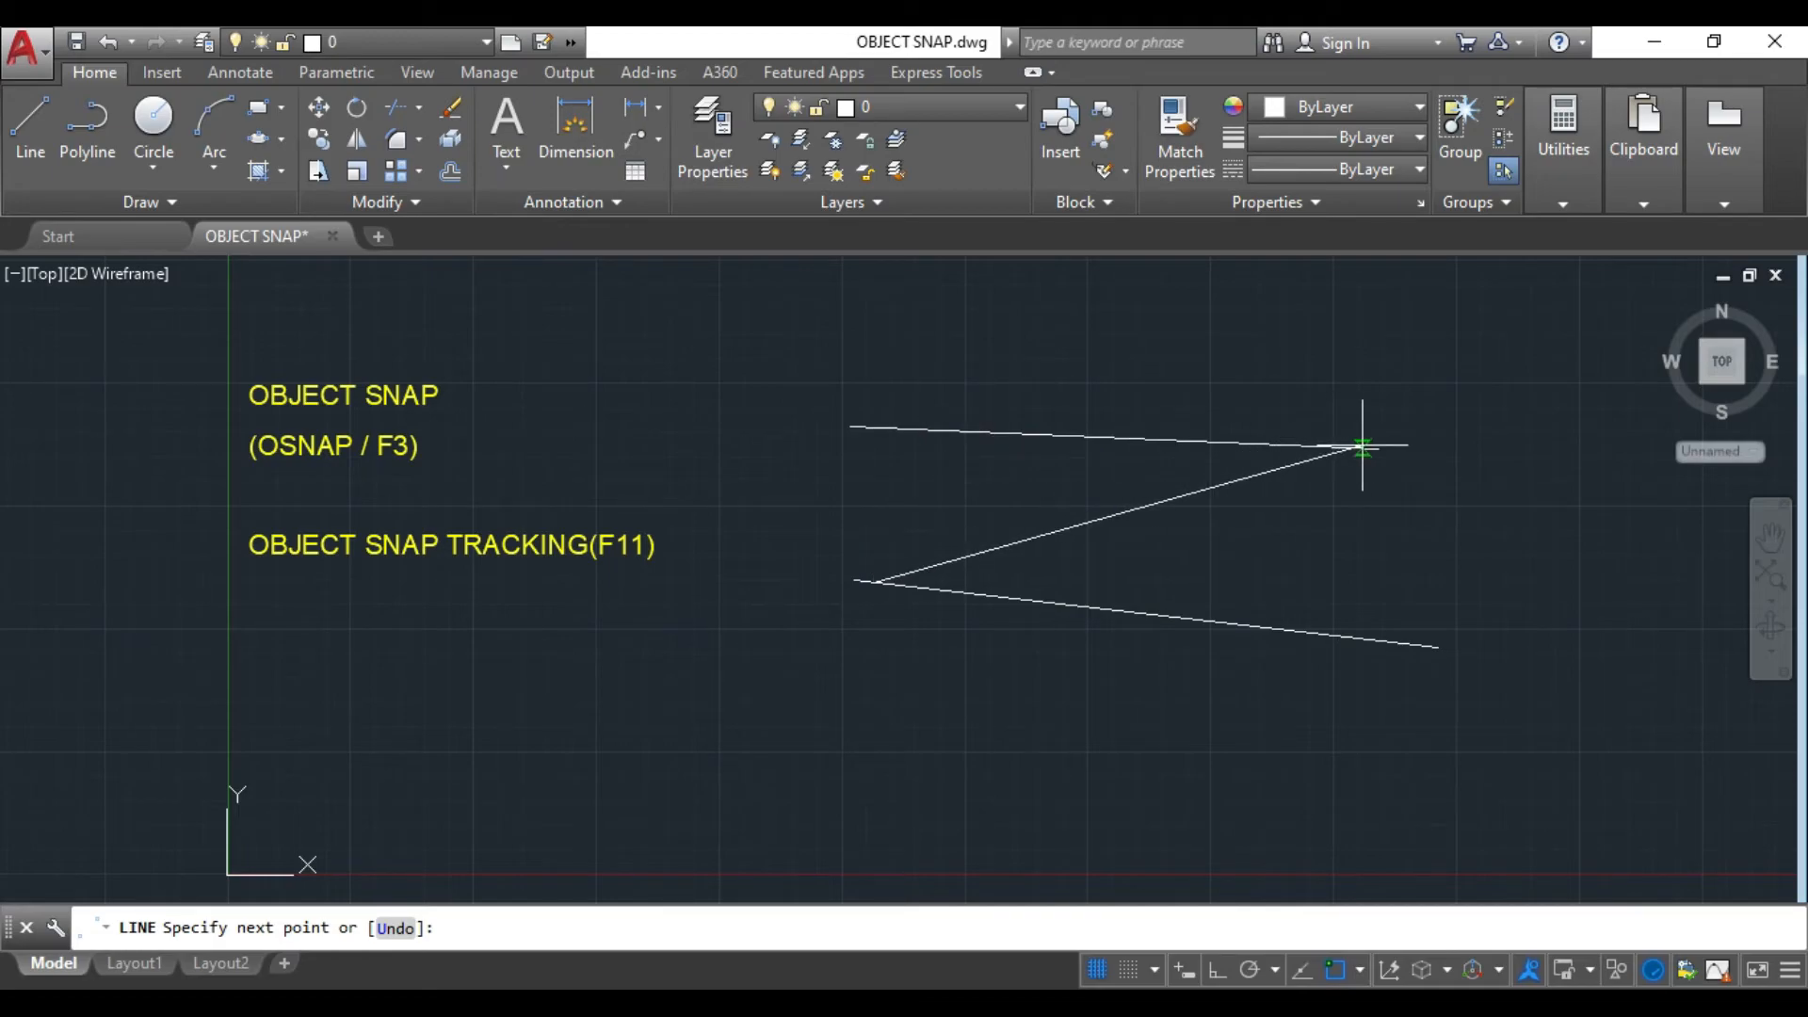
click(1363, 447)
key(Escape)
- Delete the two sloping lines and the line connecting them
click(1463, 757)
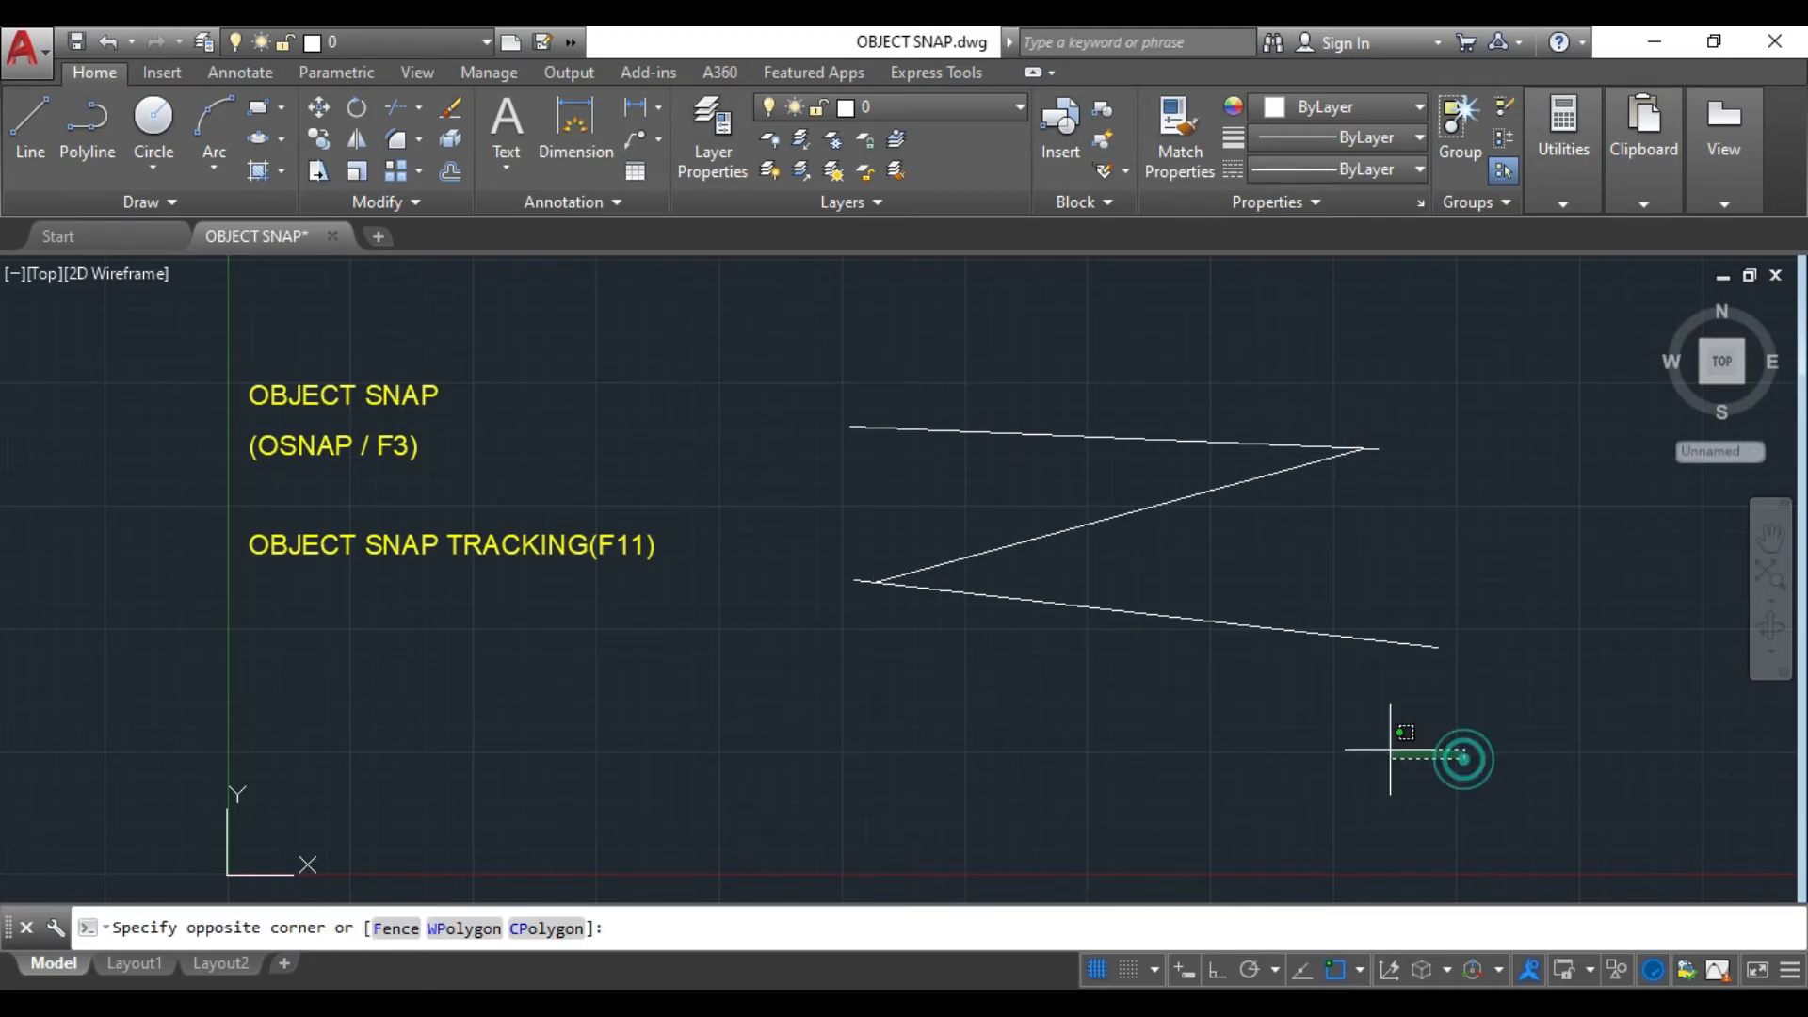
click(791, 370)
key(Delete)
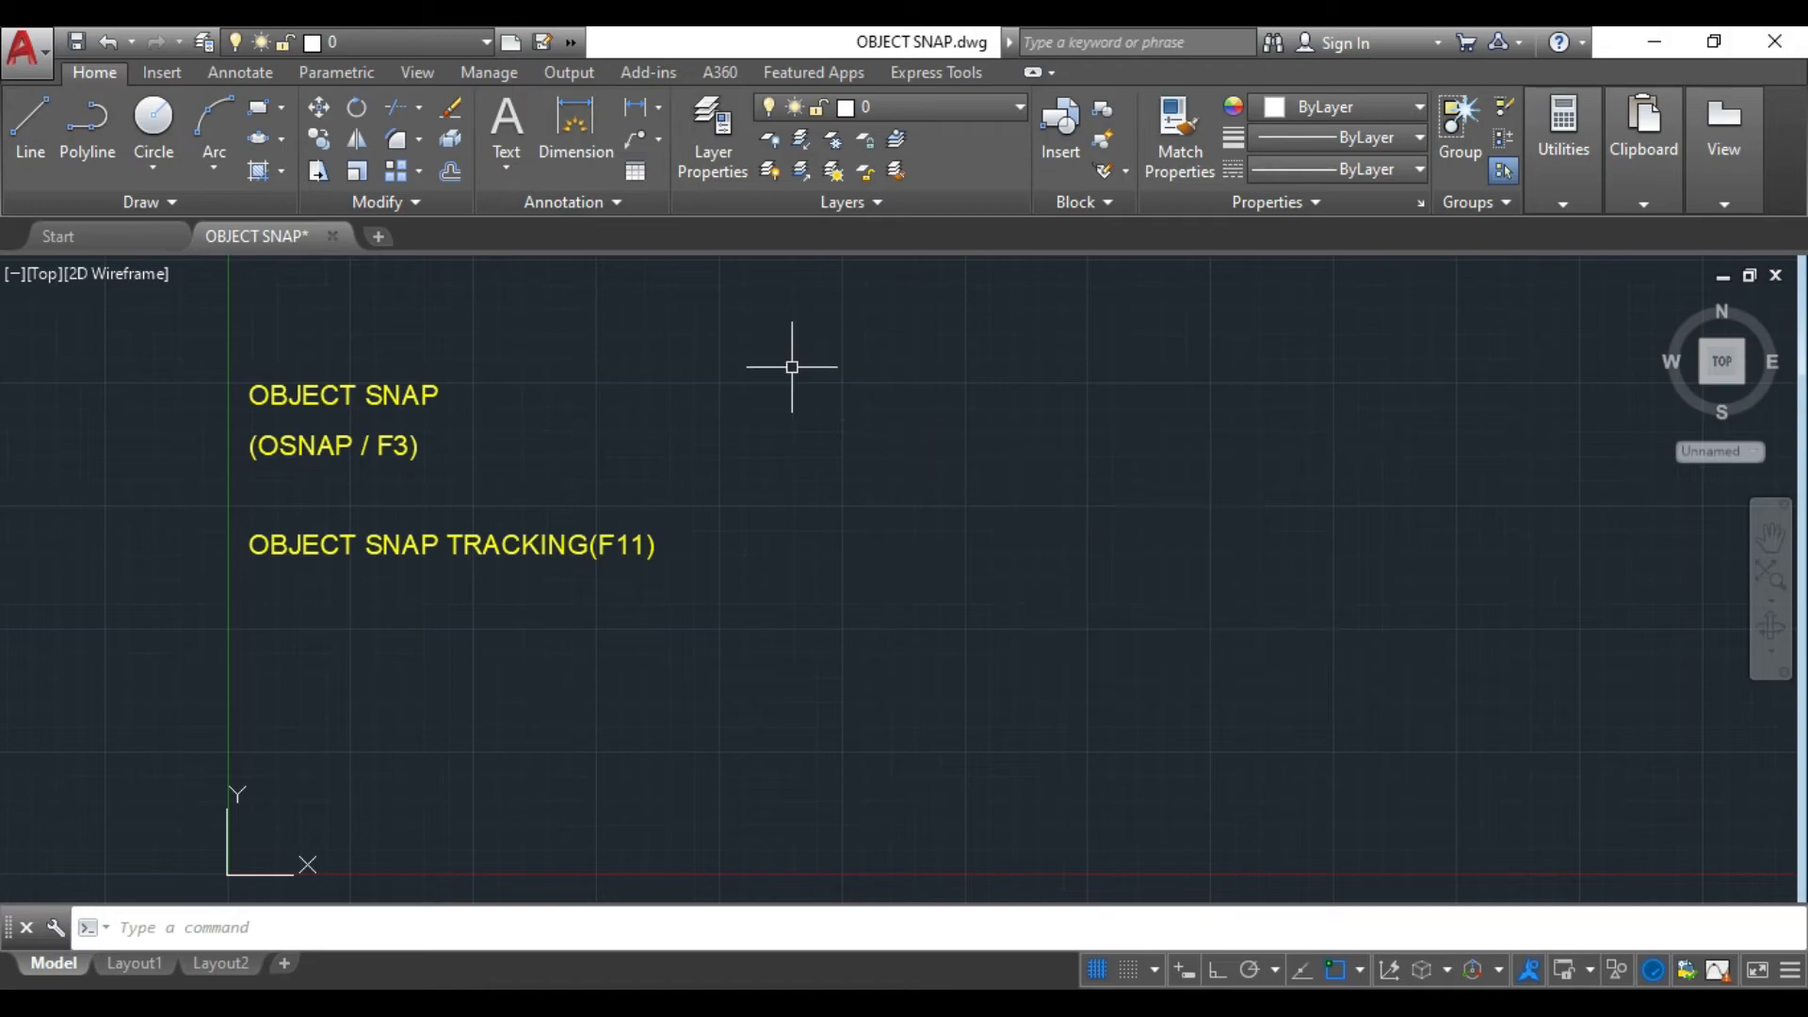
- Turn off Nearest in the list of object snap modes
click(1360, 970)
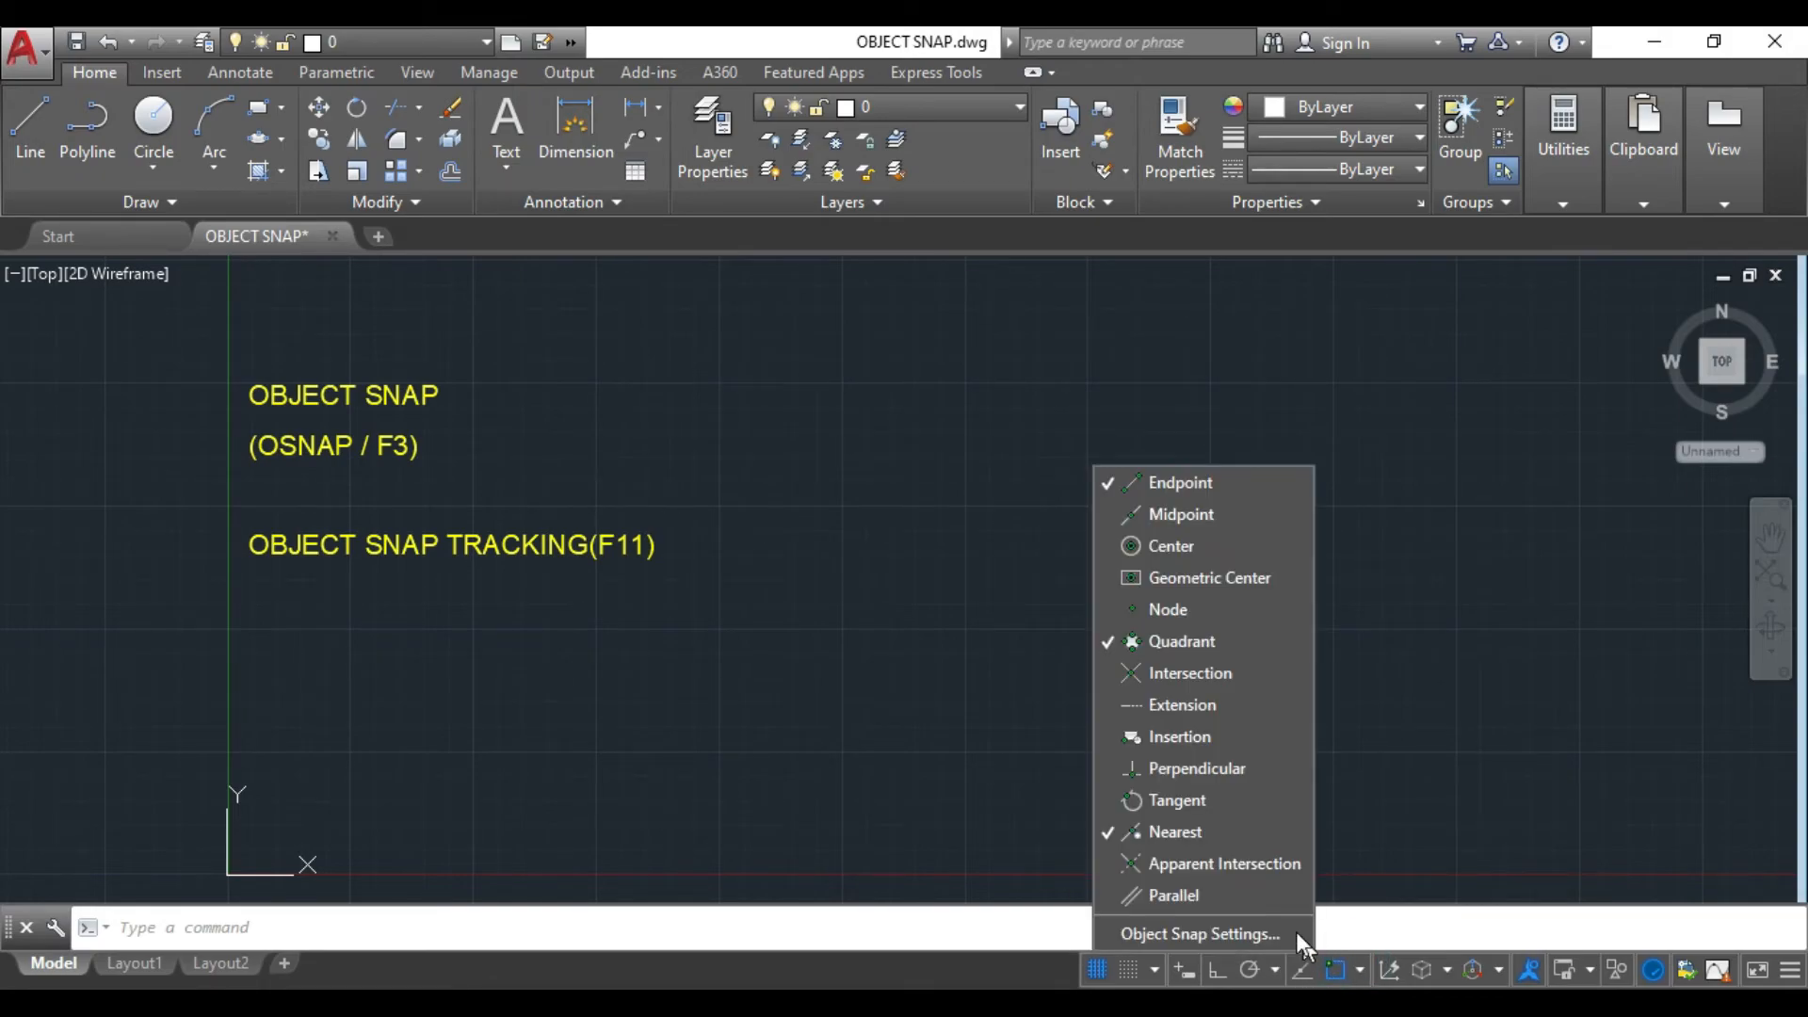
click(1178, 832)
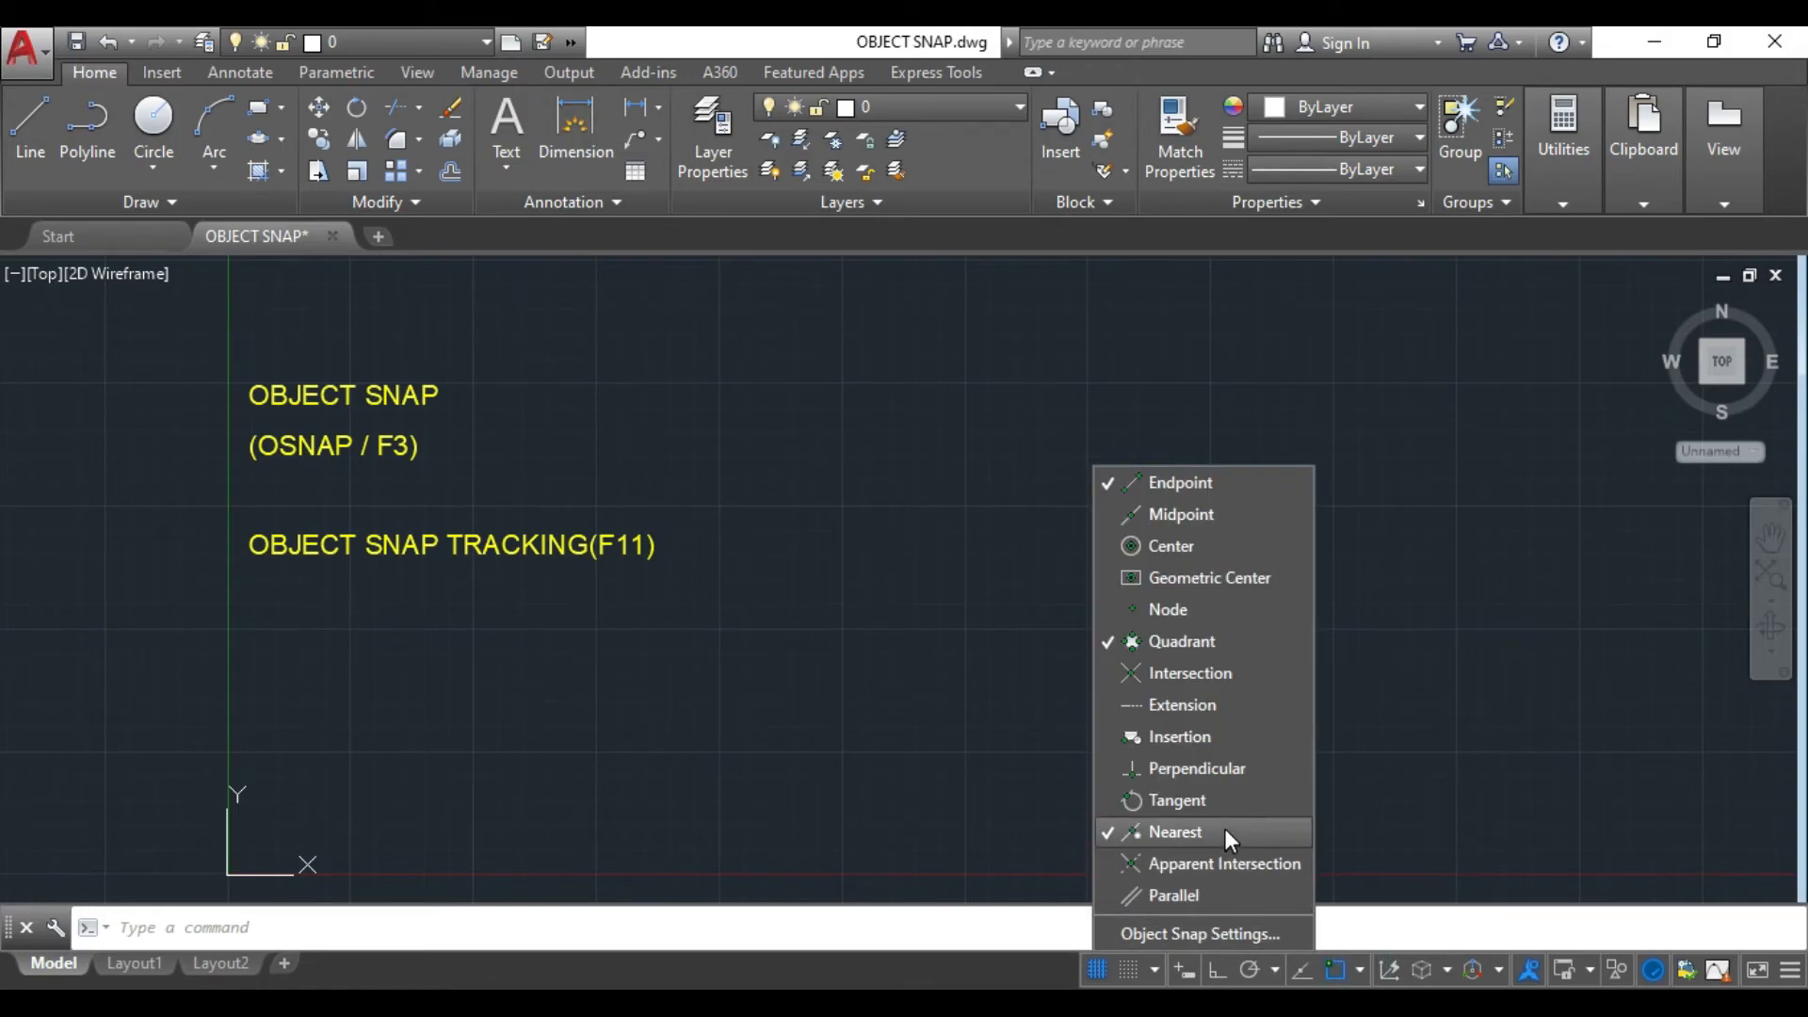
click(1115, 837)
click(965, 699)
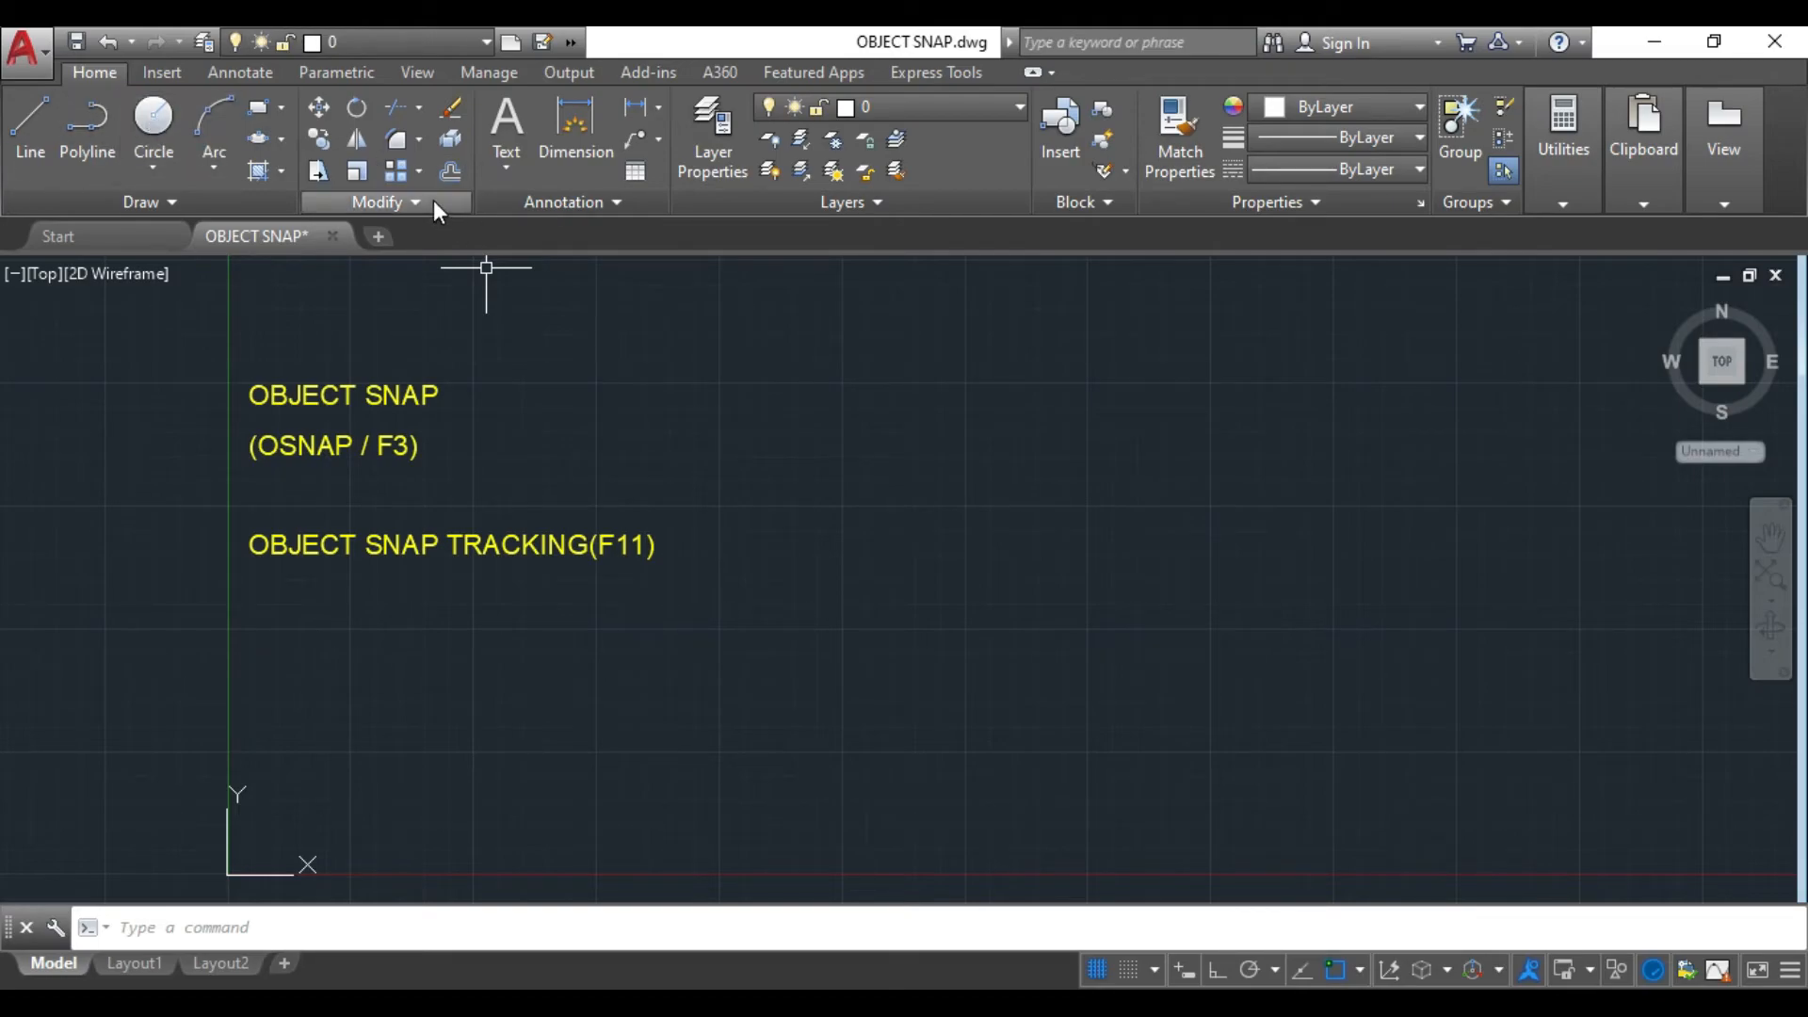
click(30, 132)
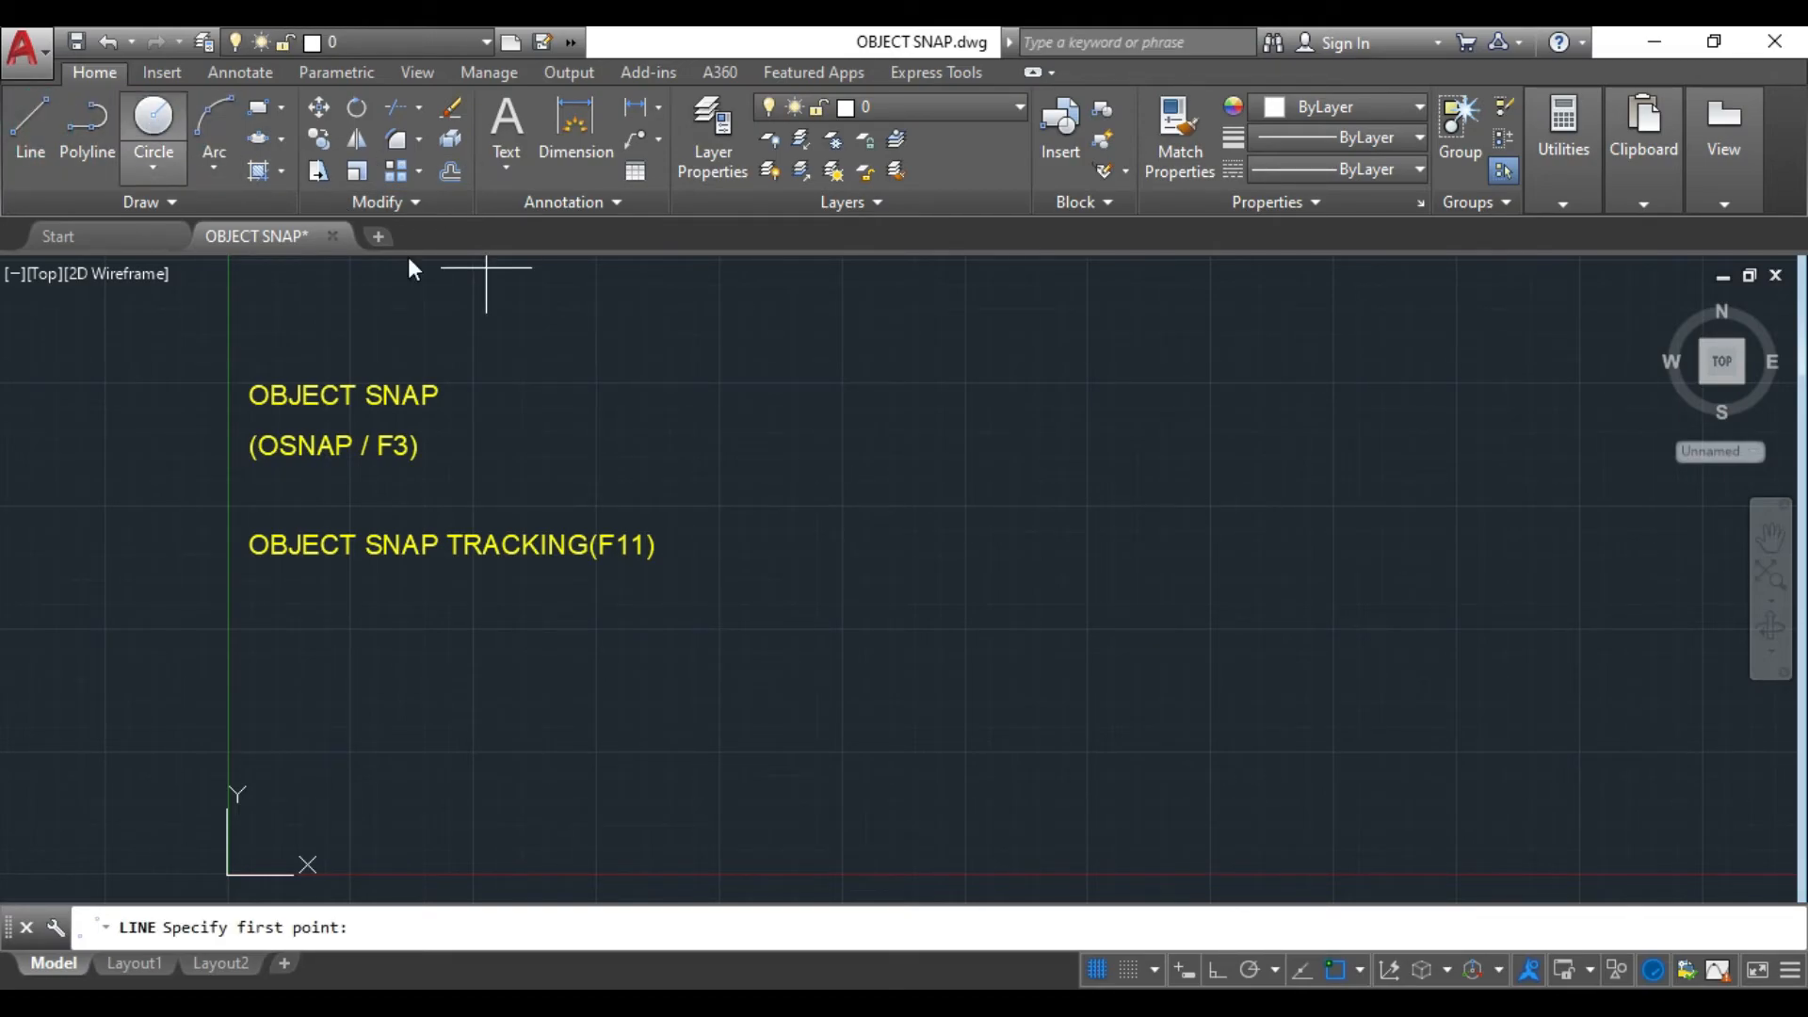
click(964, 554)
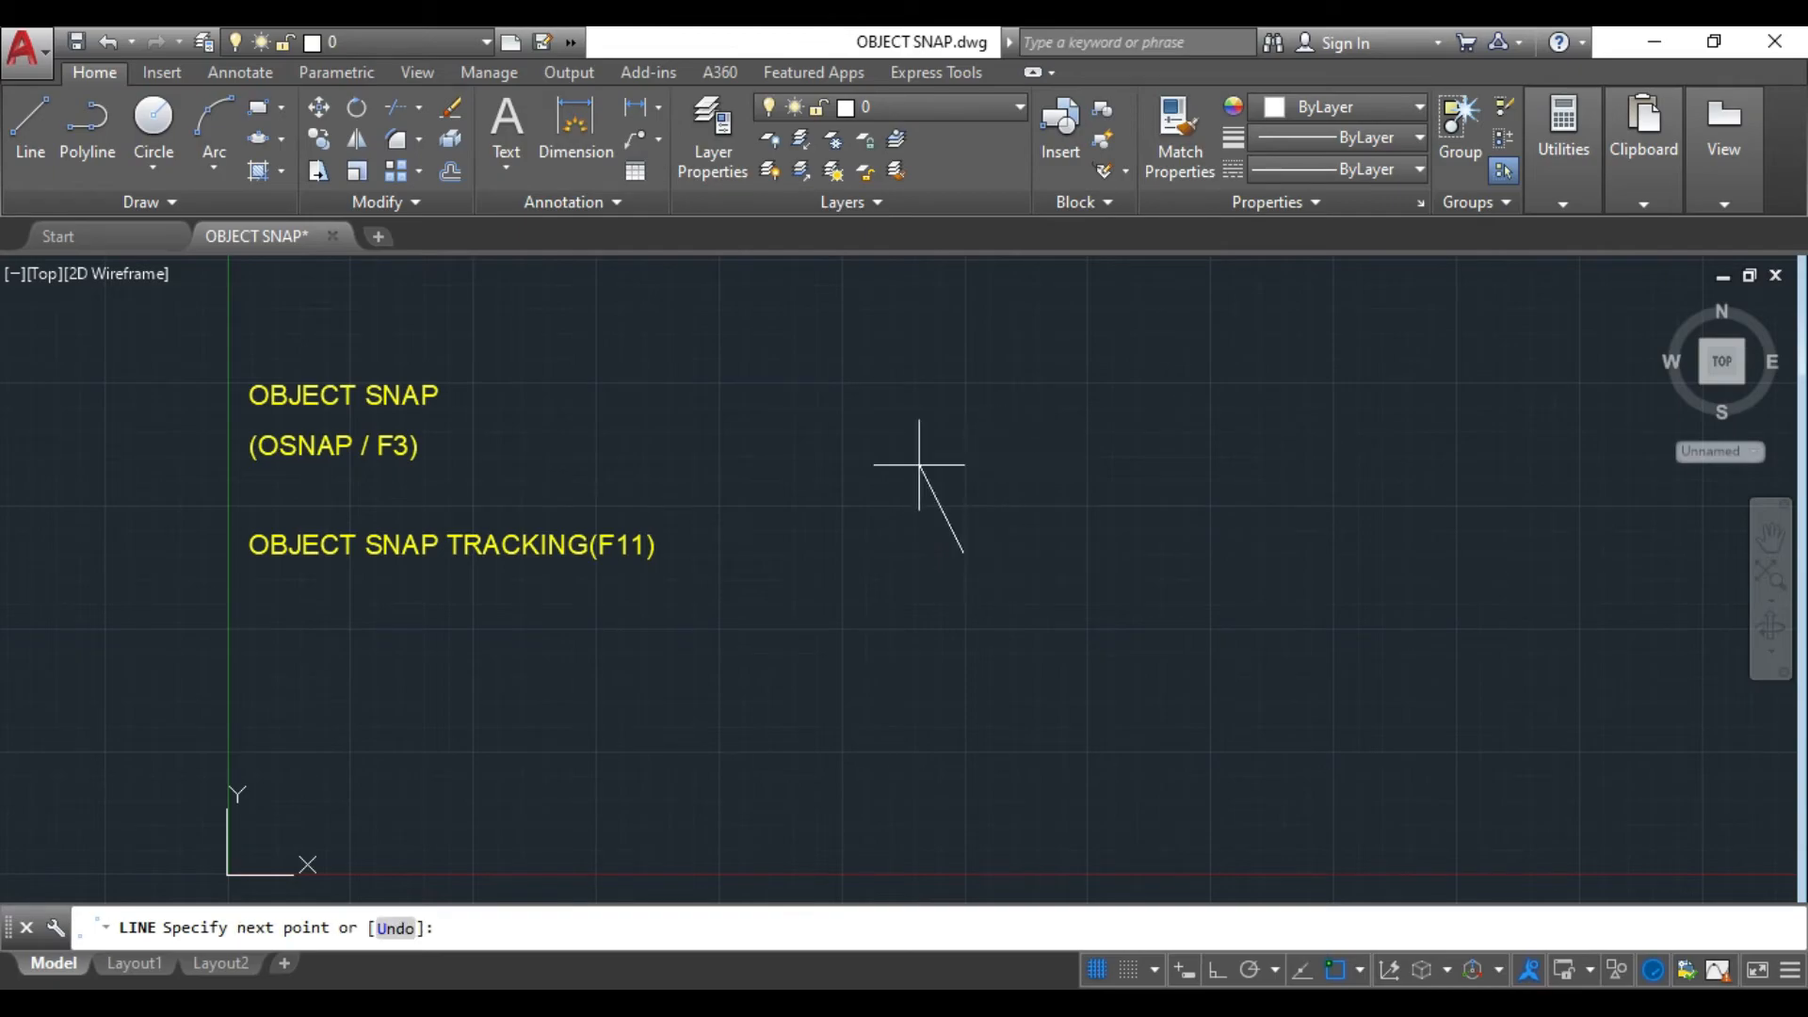
key(Escape)
- Draw a circle freehand in the empty area to the right of the yellow text
click(152, 130)
click(1122, 586)
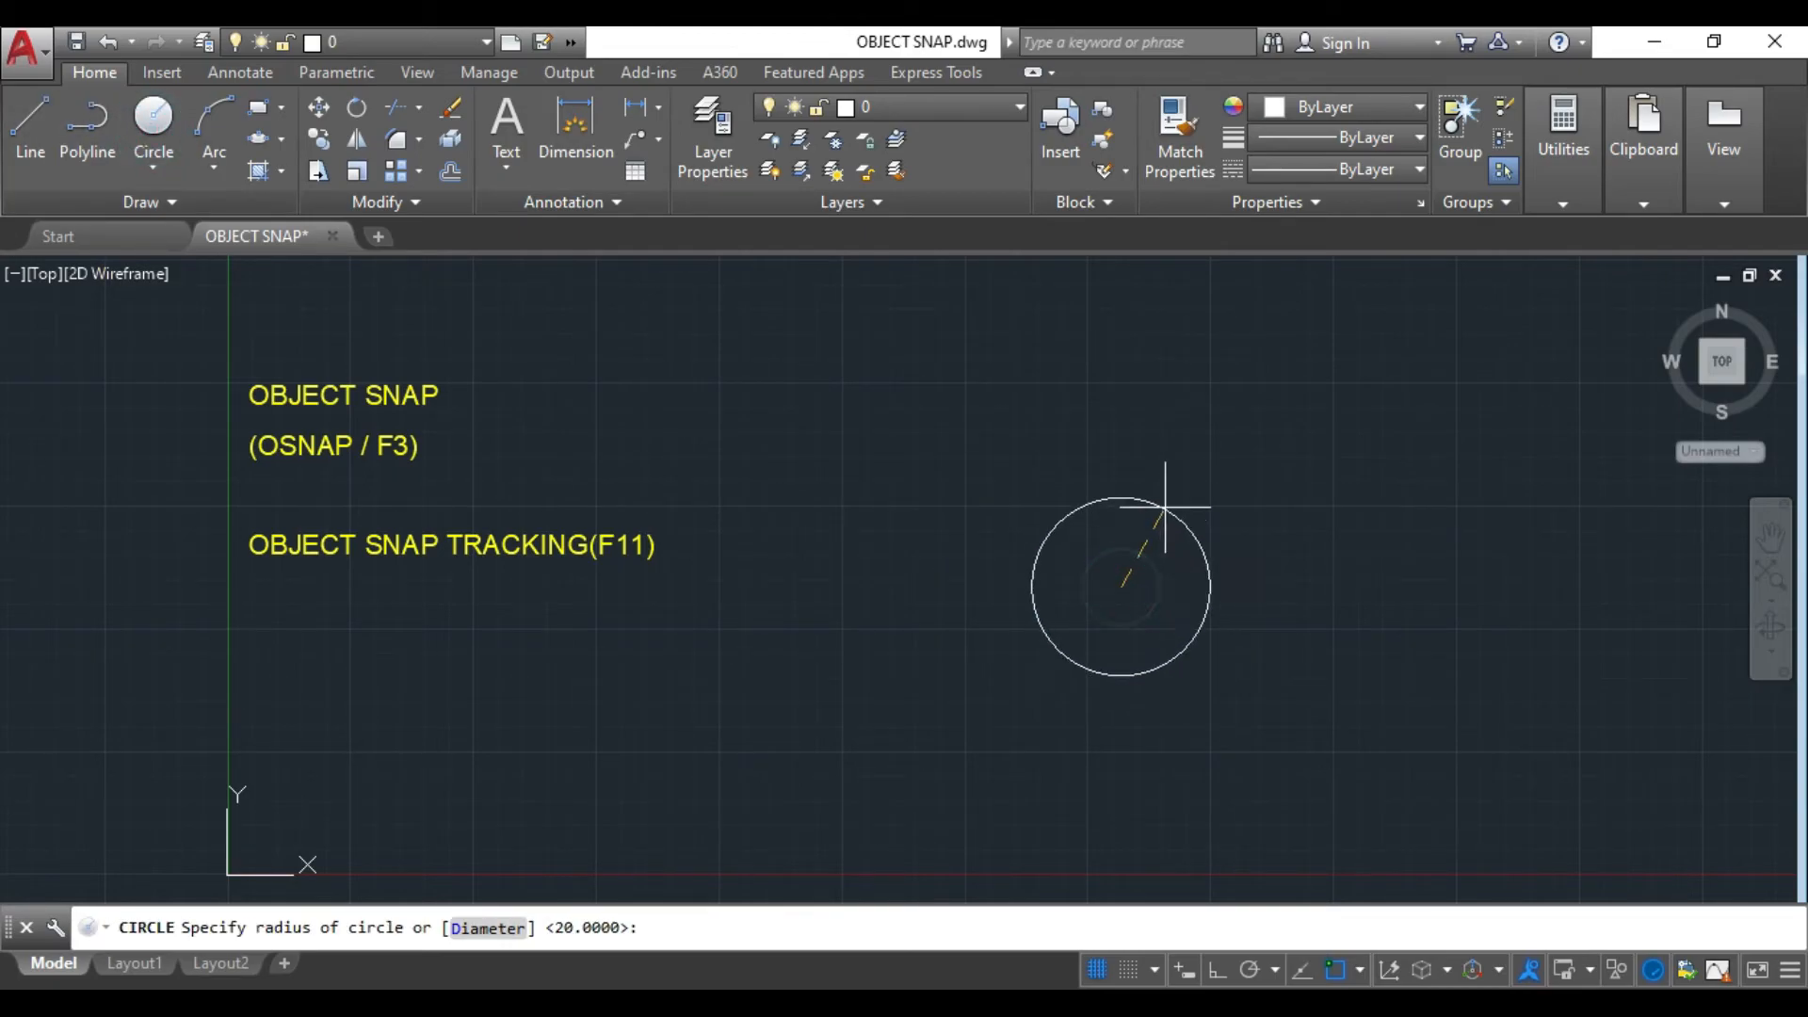
click(1169, 489)
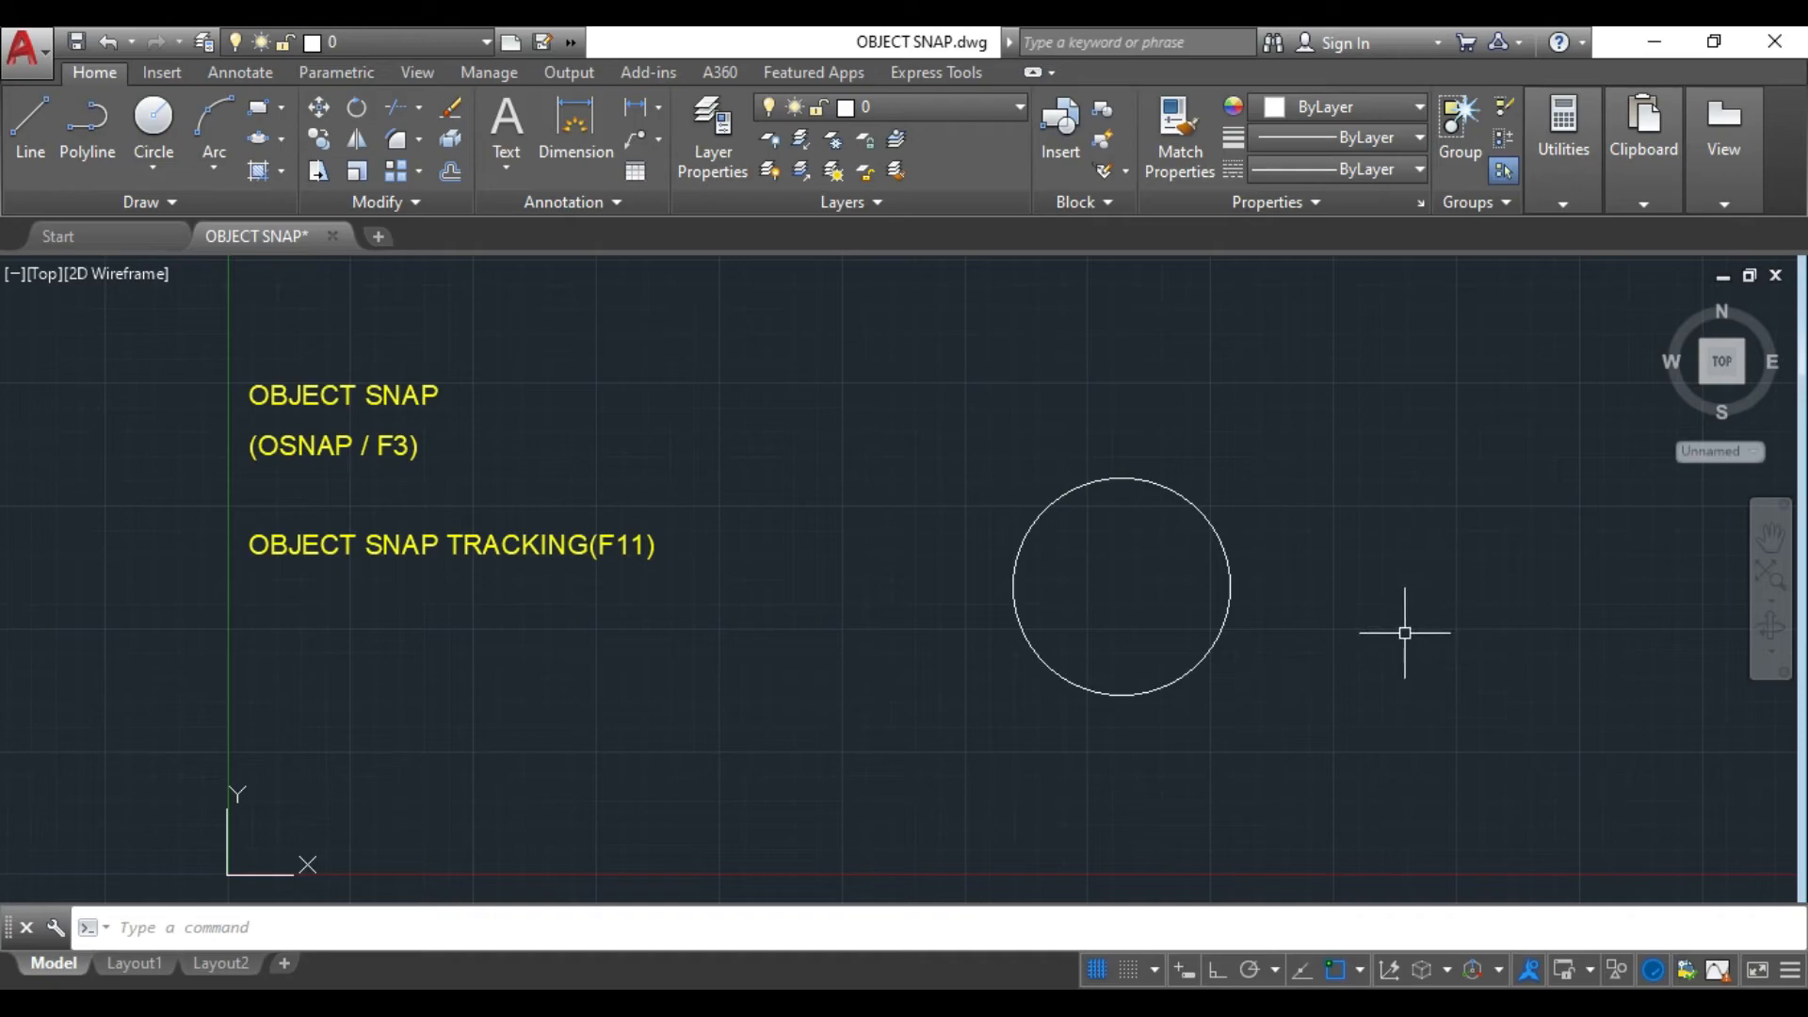
- Draw a second, slightly larger circle freehand in the empty area to the right of the first circle
click(1360, 971)
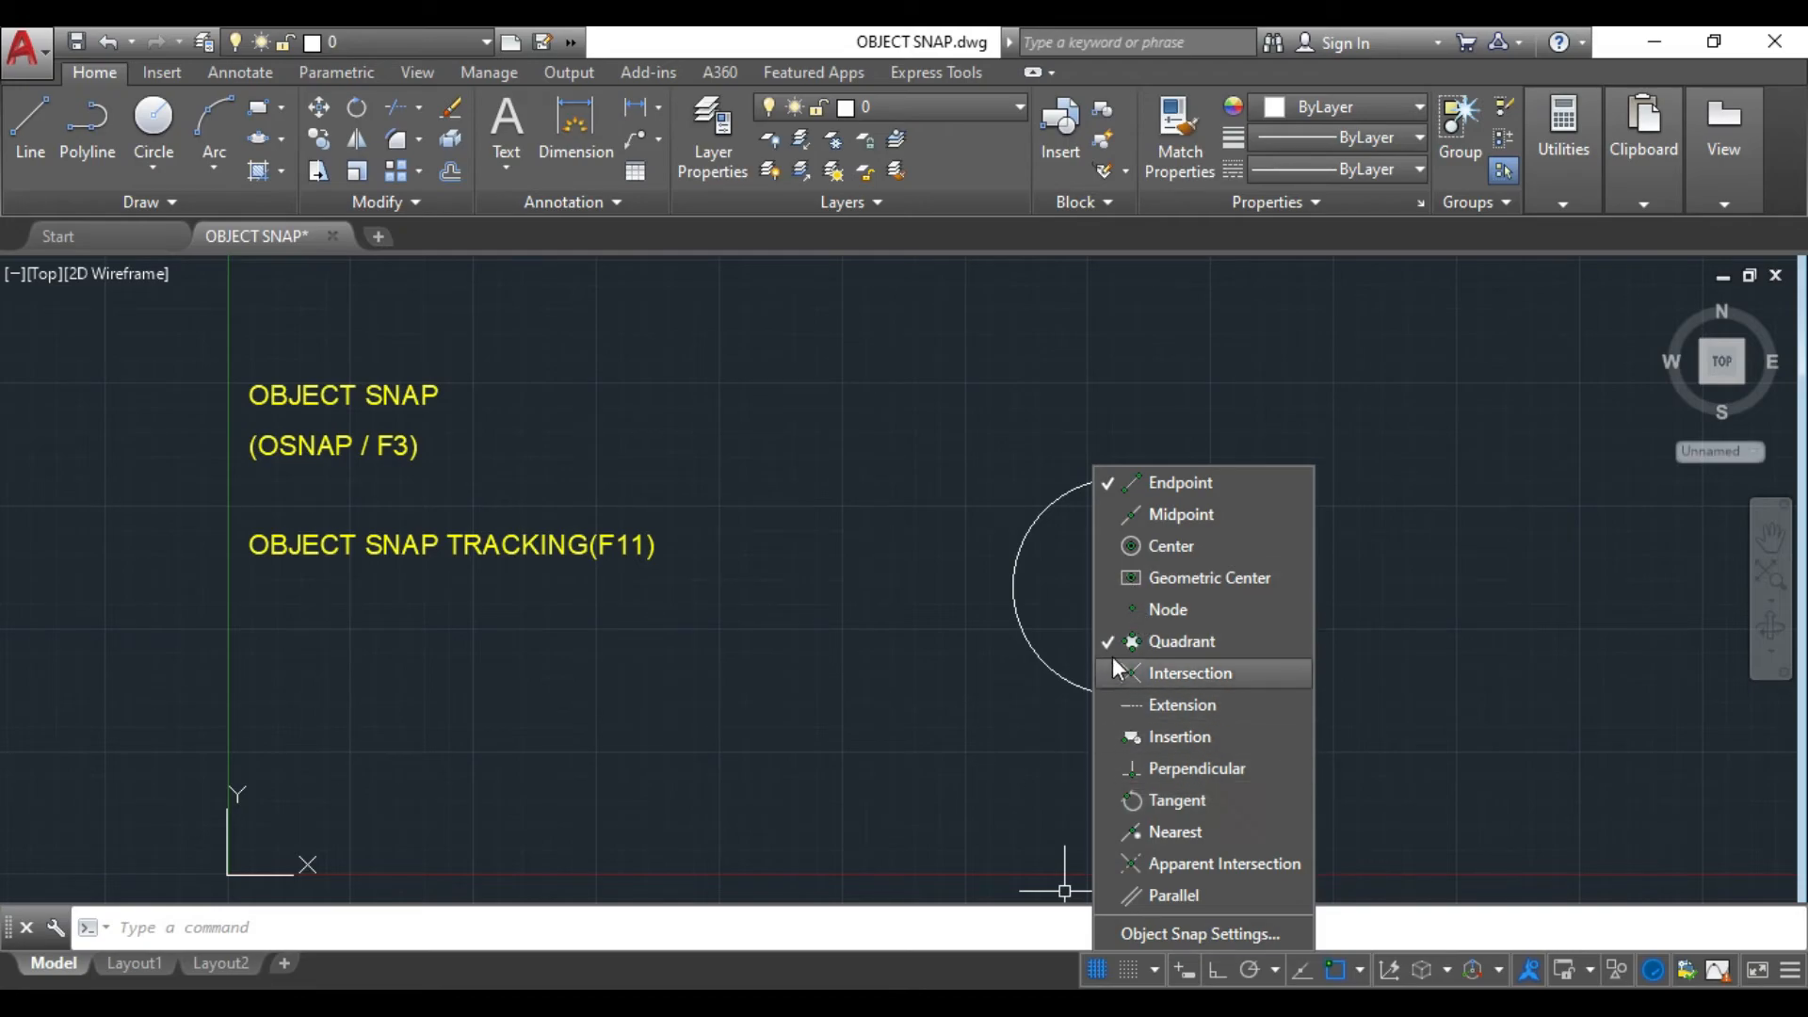
click(983, 726)
click(31, 122)
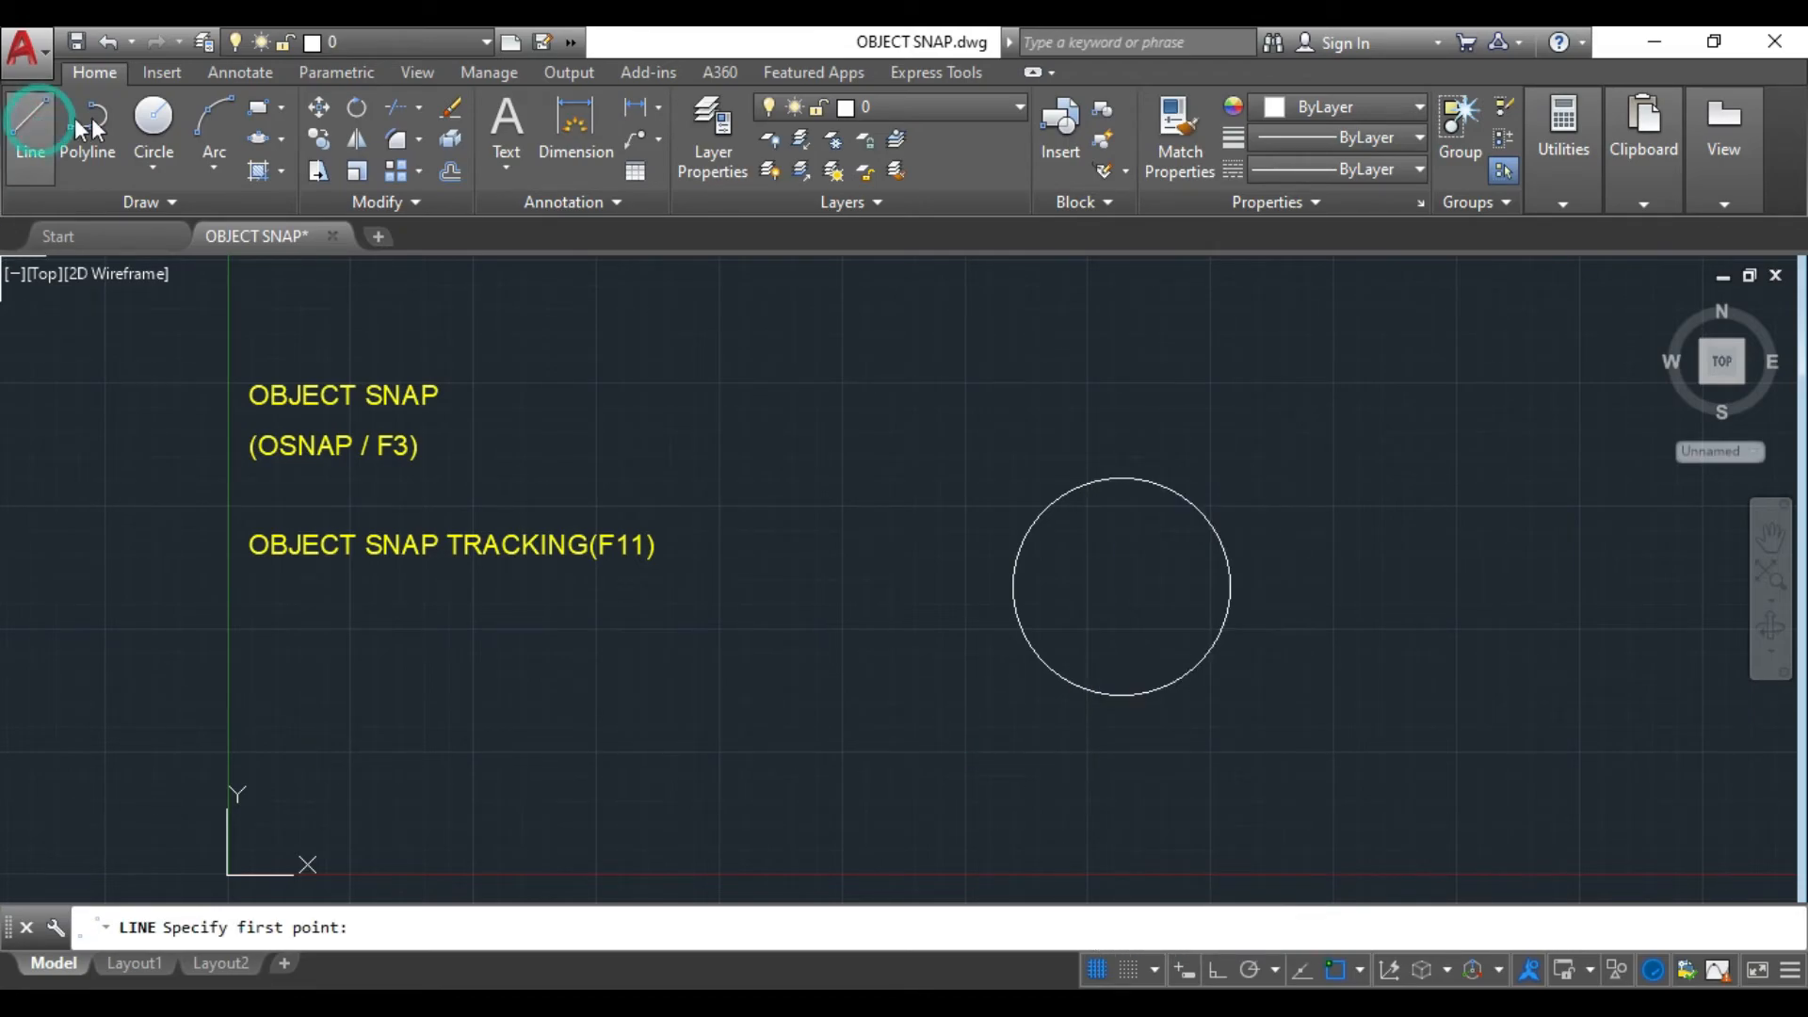
click(153, 119)
mouse_move(1417, 589)
middle_down()
mouse_move(1215, 625)
mouse_move(1036, 574)
middle_up()
click(1229, 628)
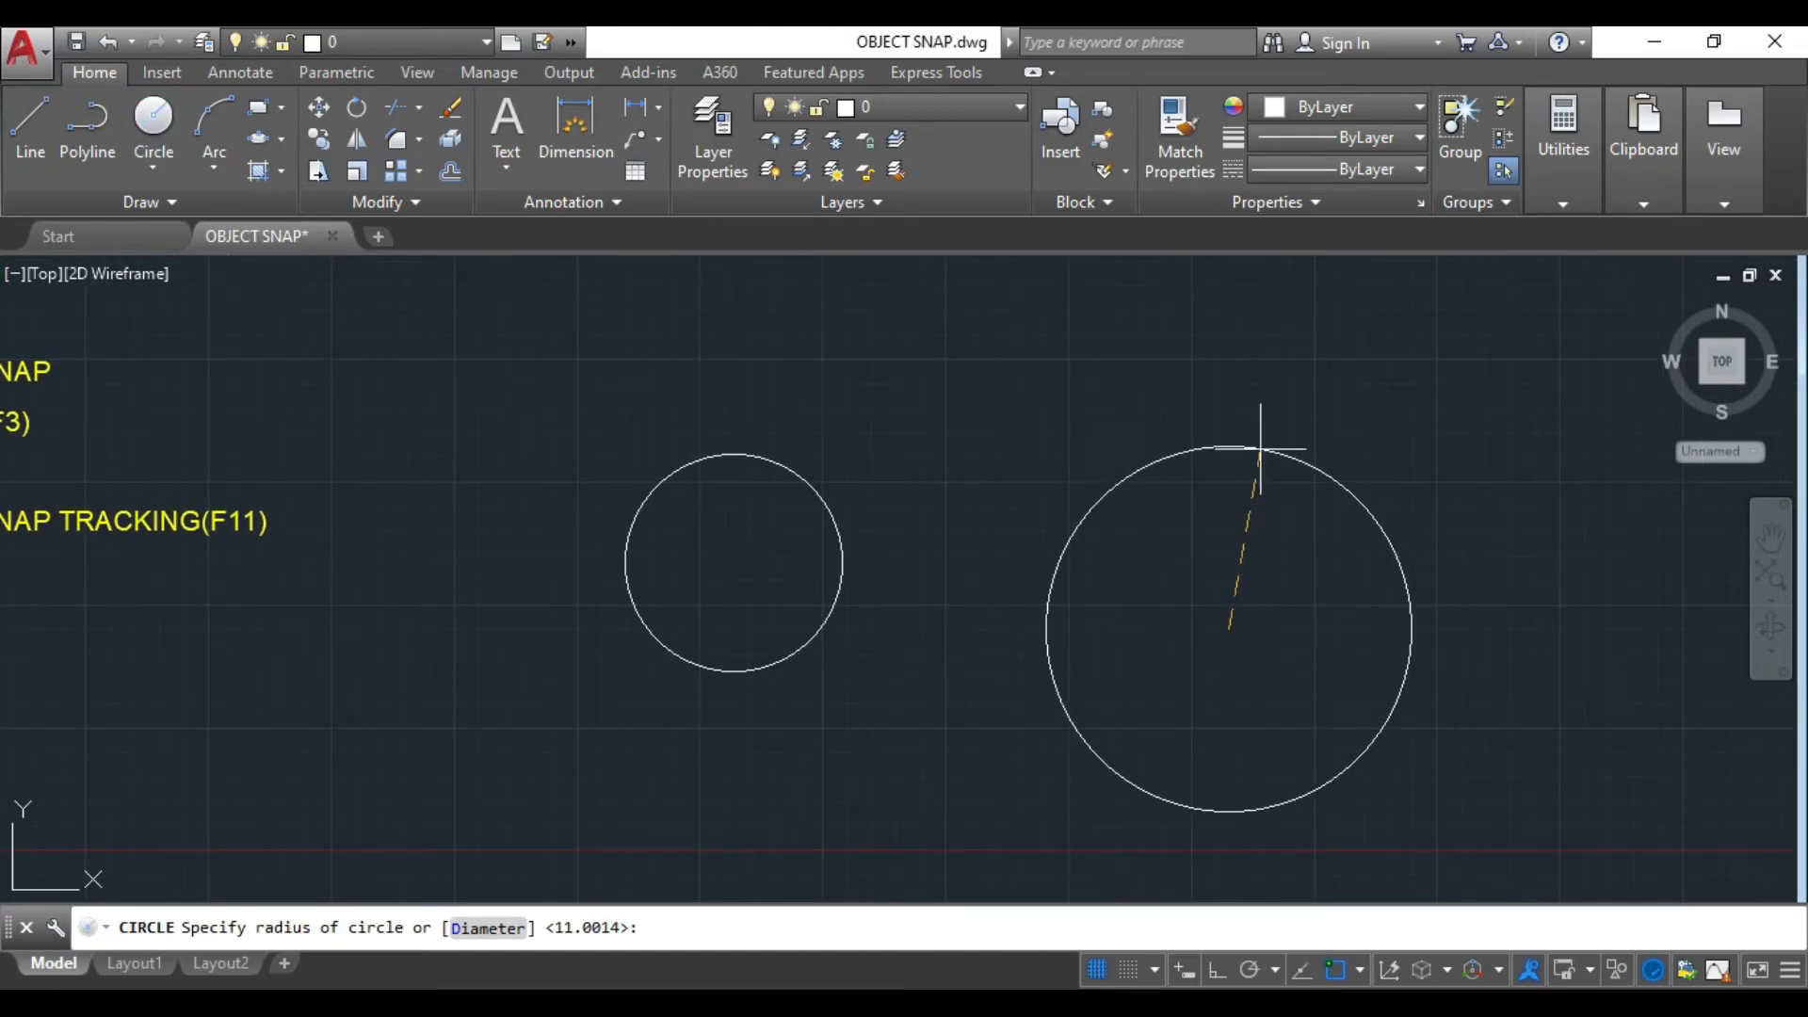
click(1229, 506)
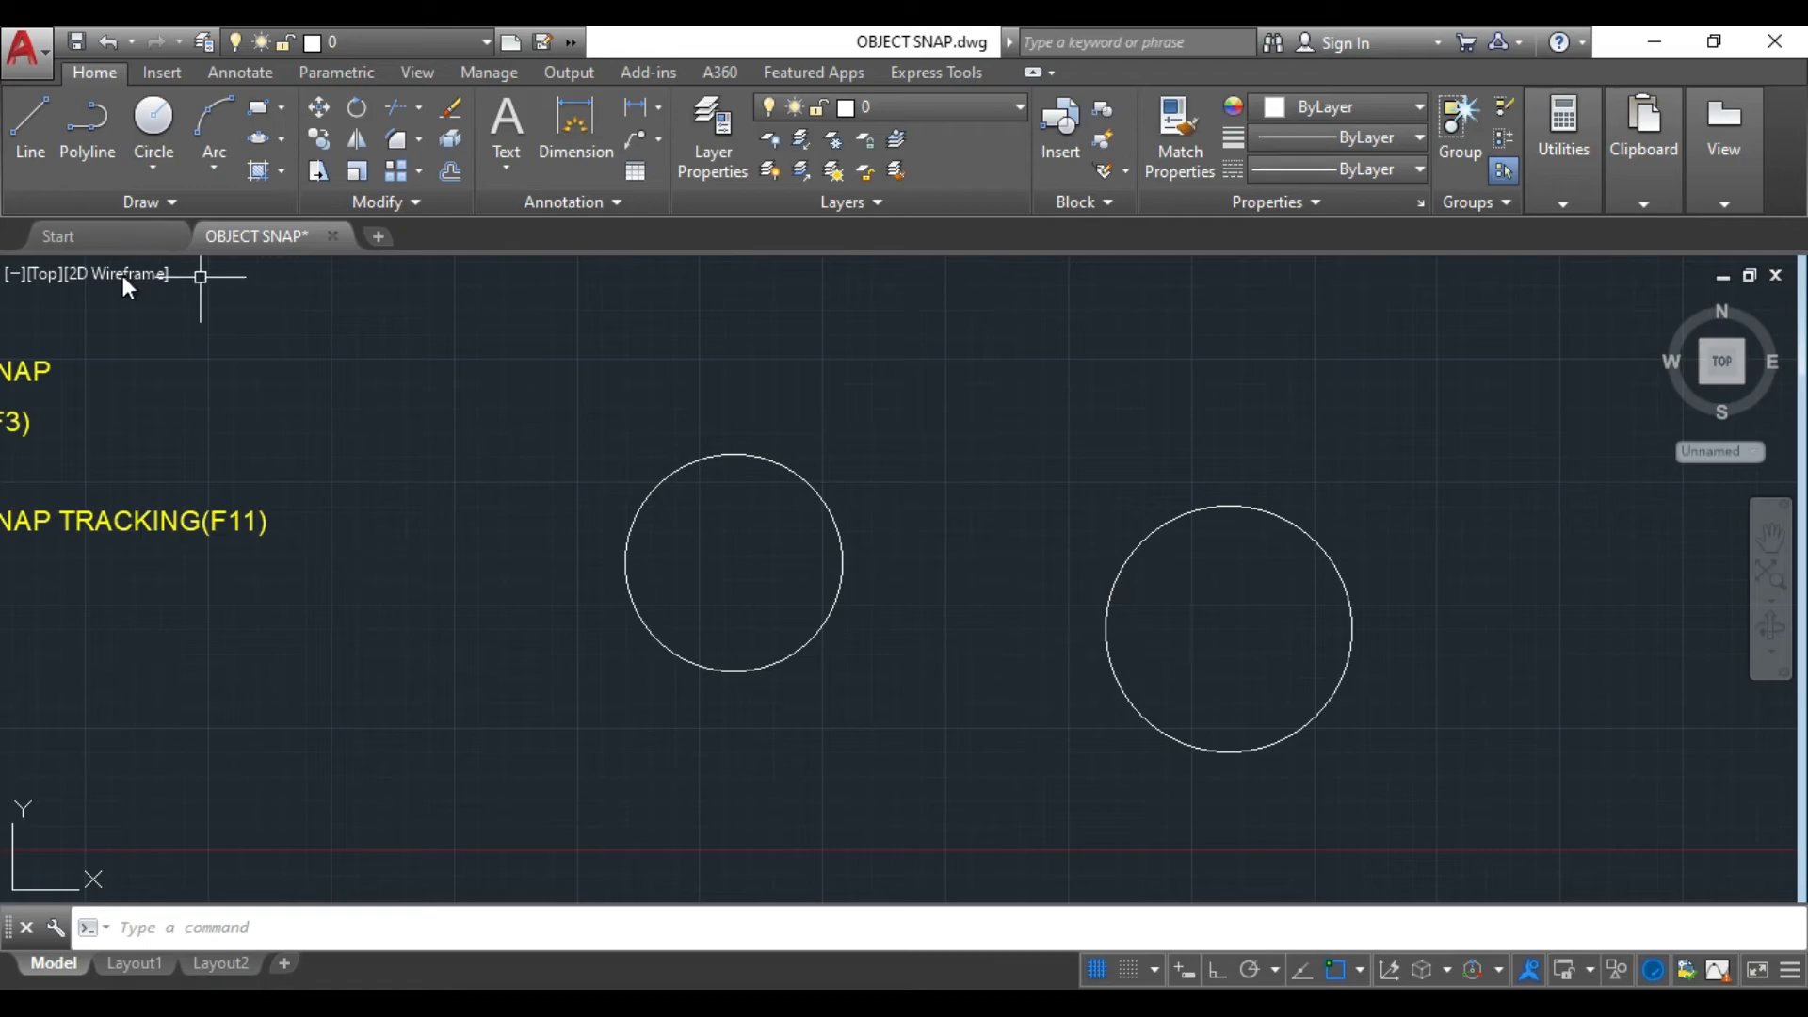
- Draw a line from the first circle's left quadrant to the second circle's right quadrant
click(32, 156)
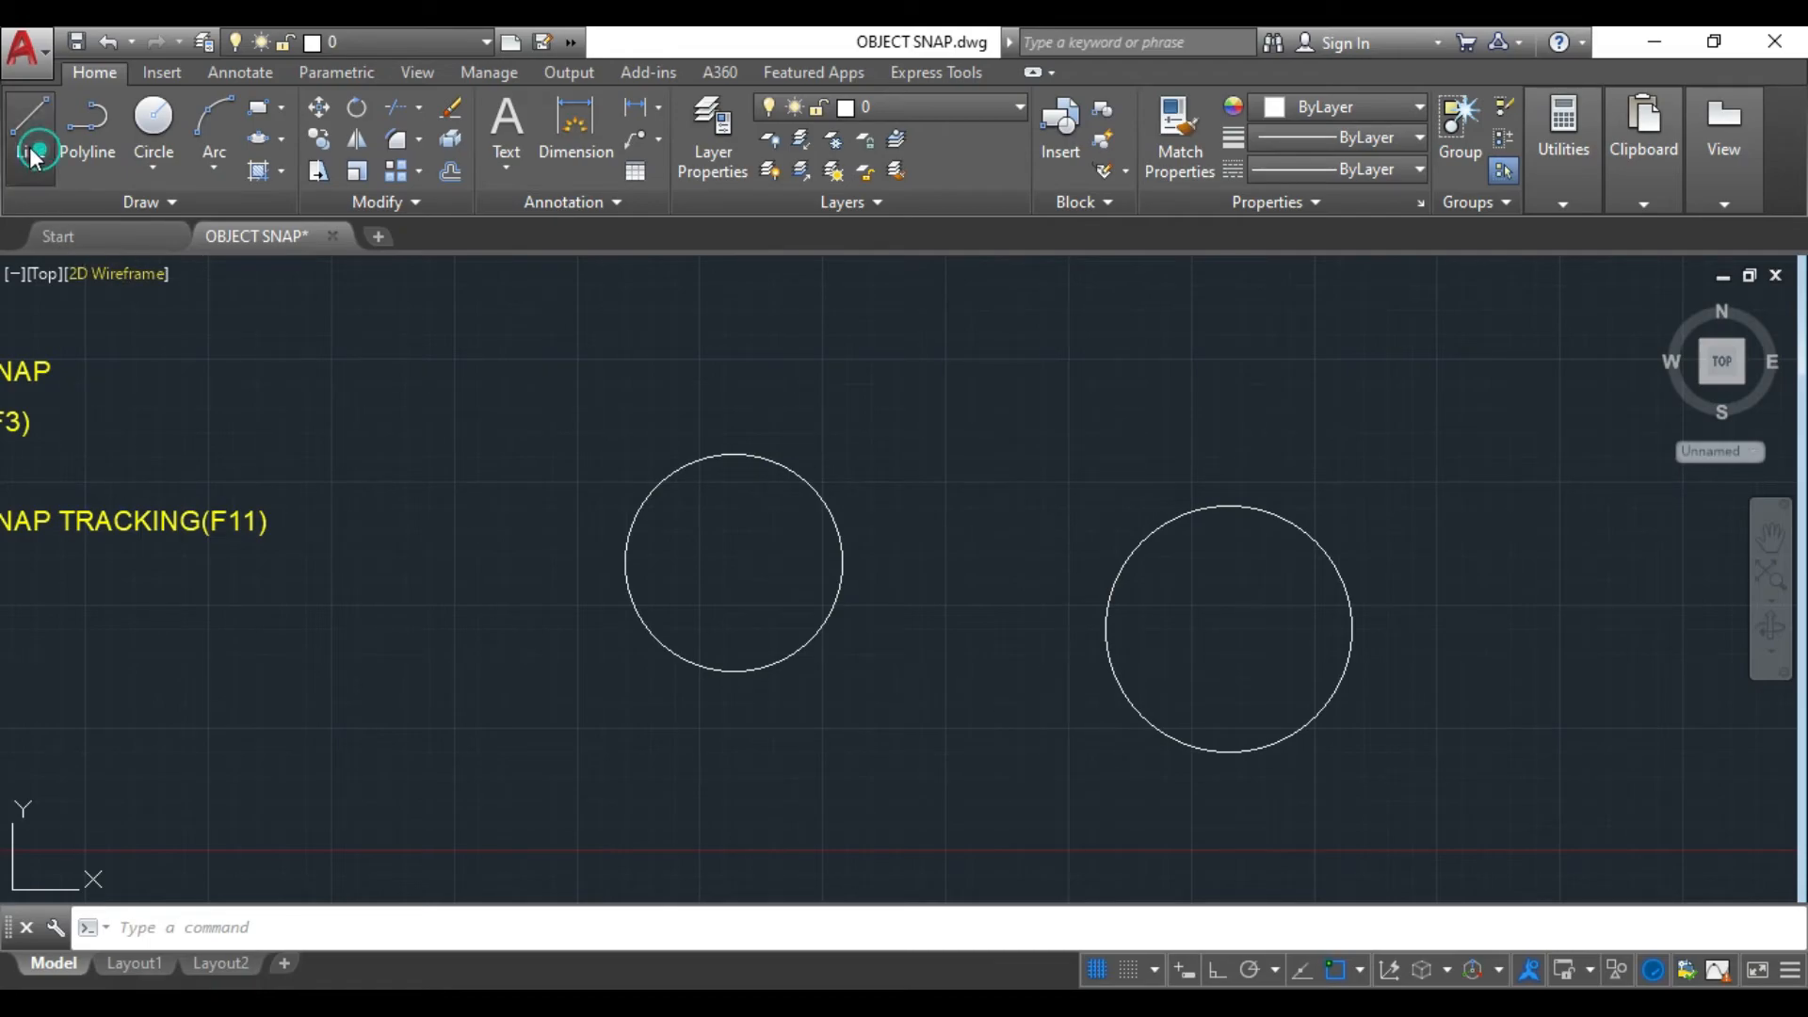
click(625, 563)
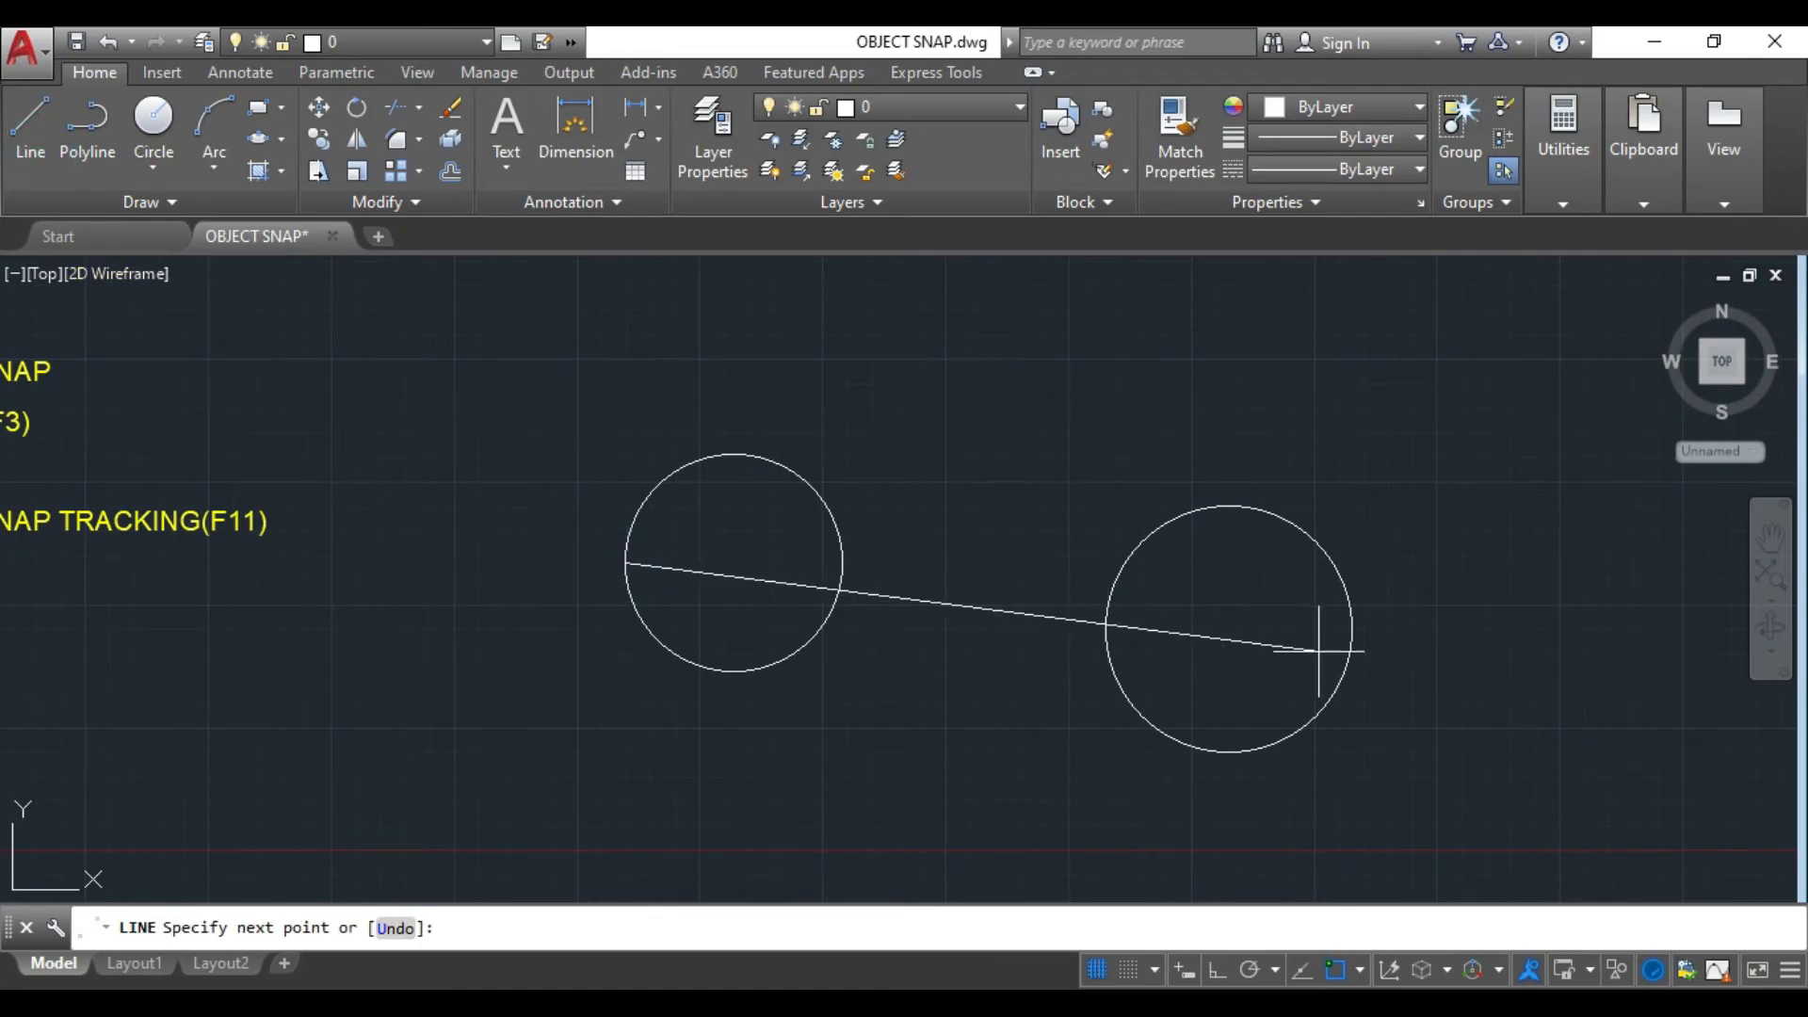
click(1354, 627)
key(Escape)
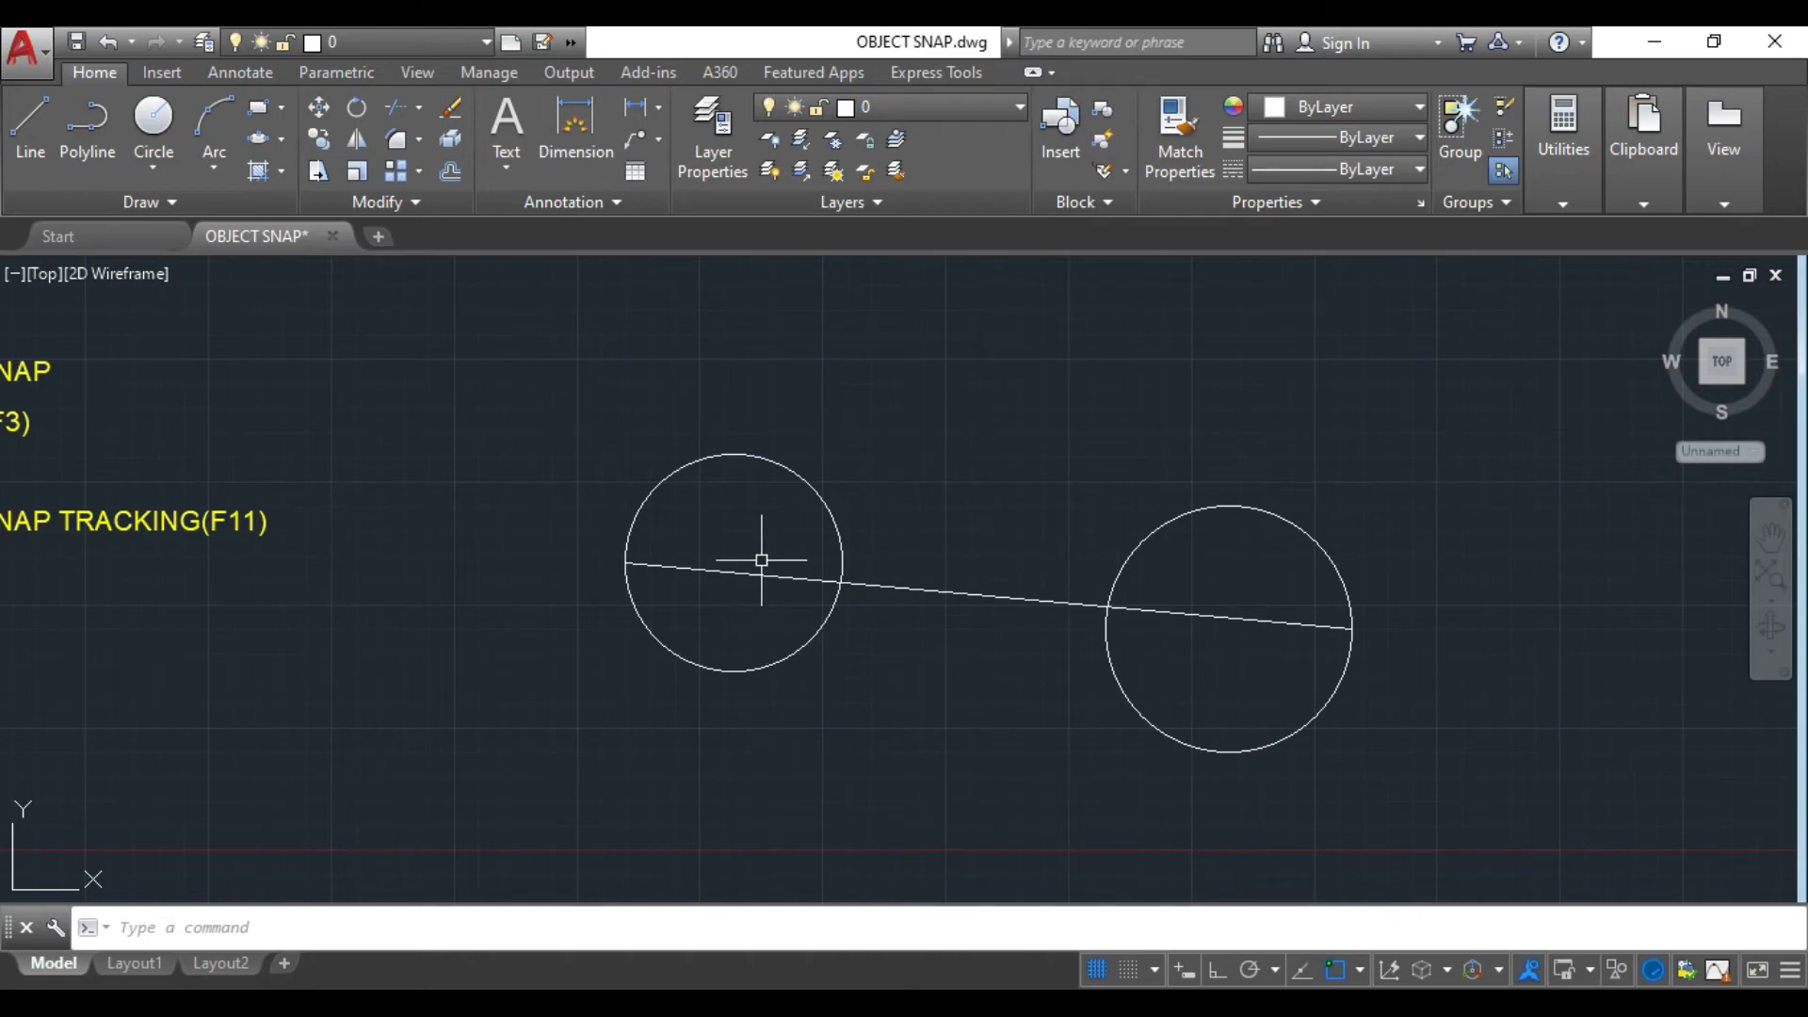
- Turn off Quadrant in the list of object snap modes
click(1360, 971)
click(1105, 644)
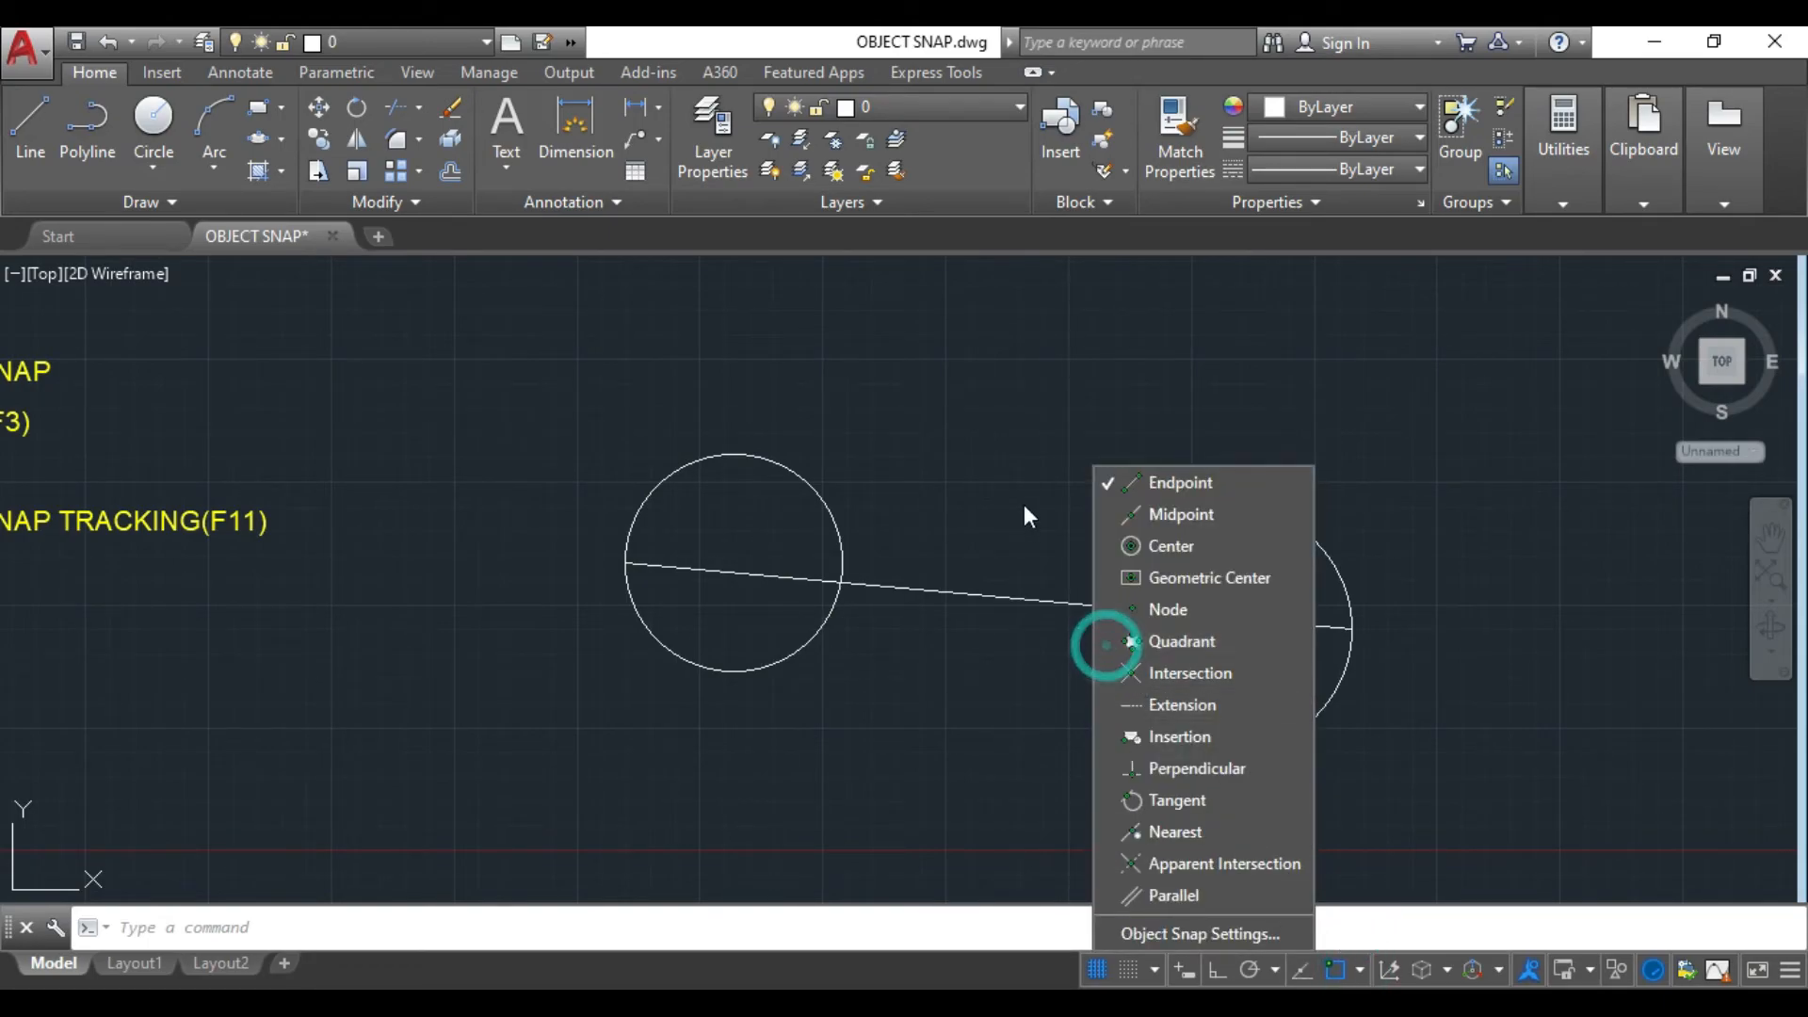
click(1021, 500)
click(1356, 967)
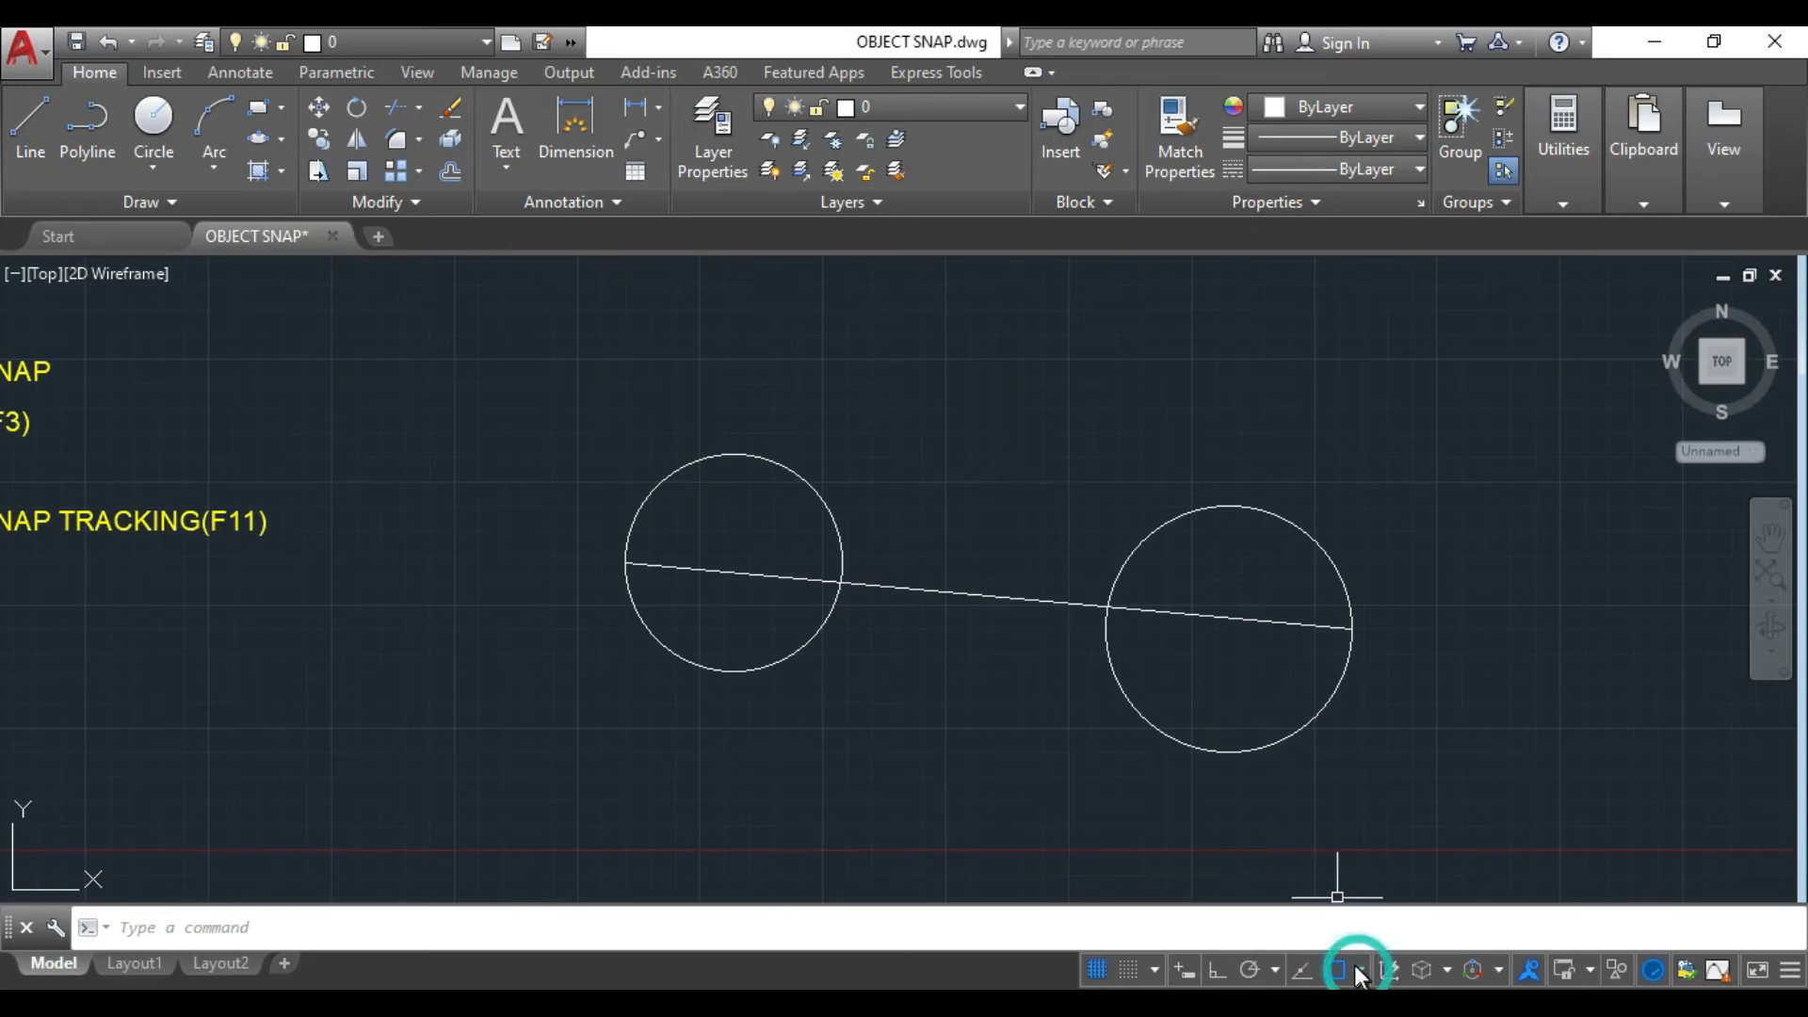
click(954, 721)
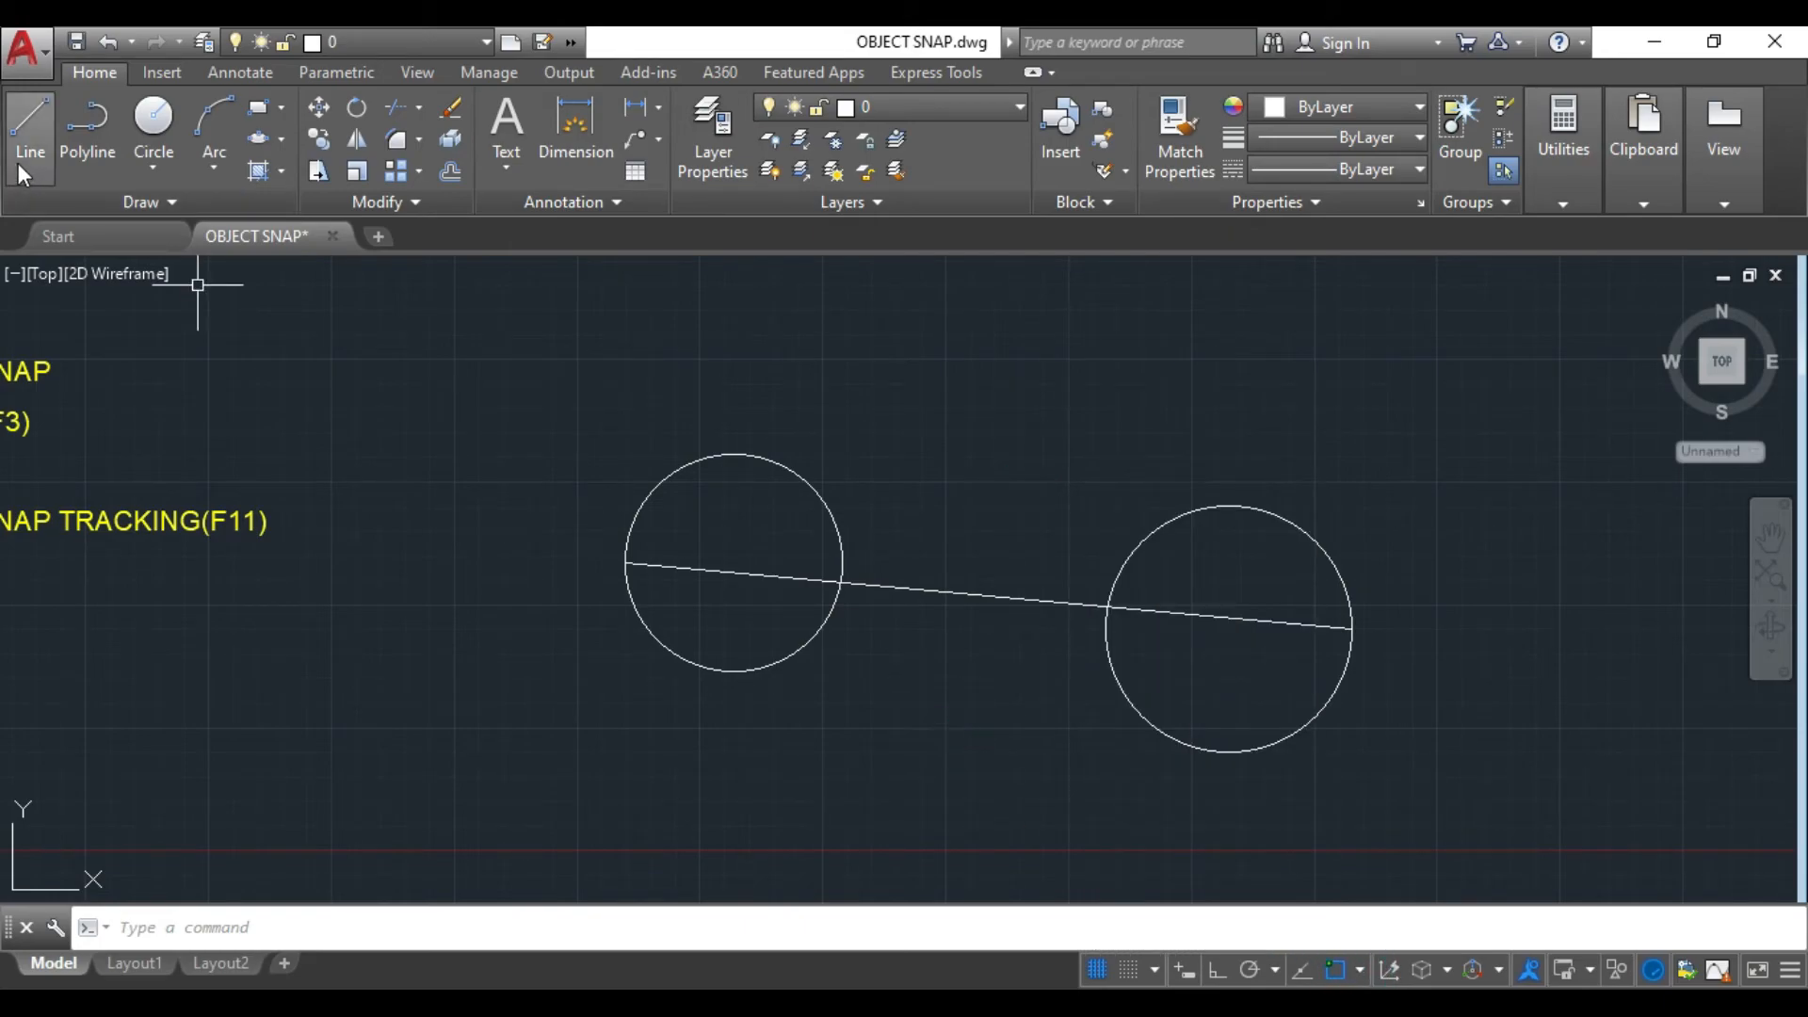
- Start the Line command, turn off the Endpoint snap mode and turn on Apparent Intersection
click(31, 121)
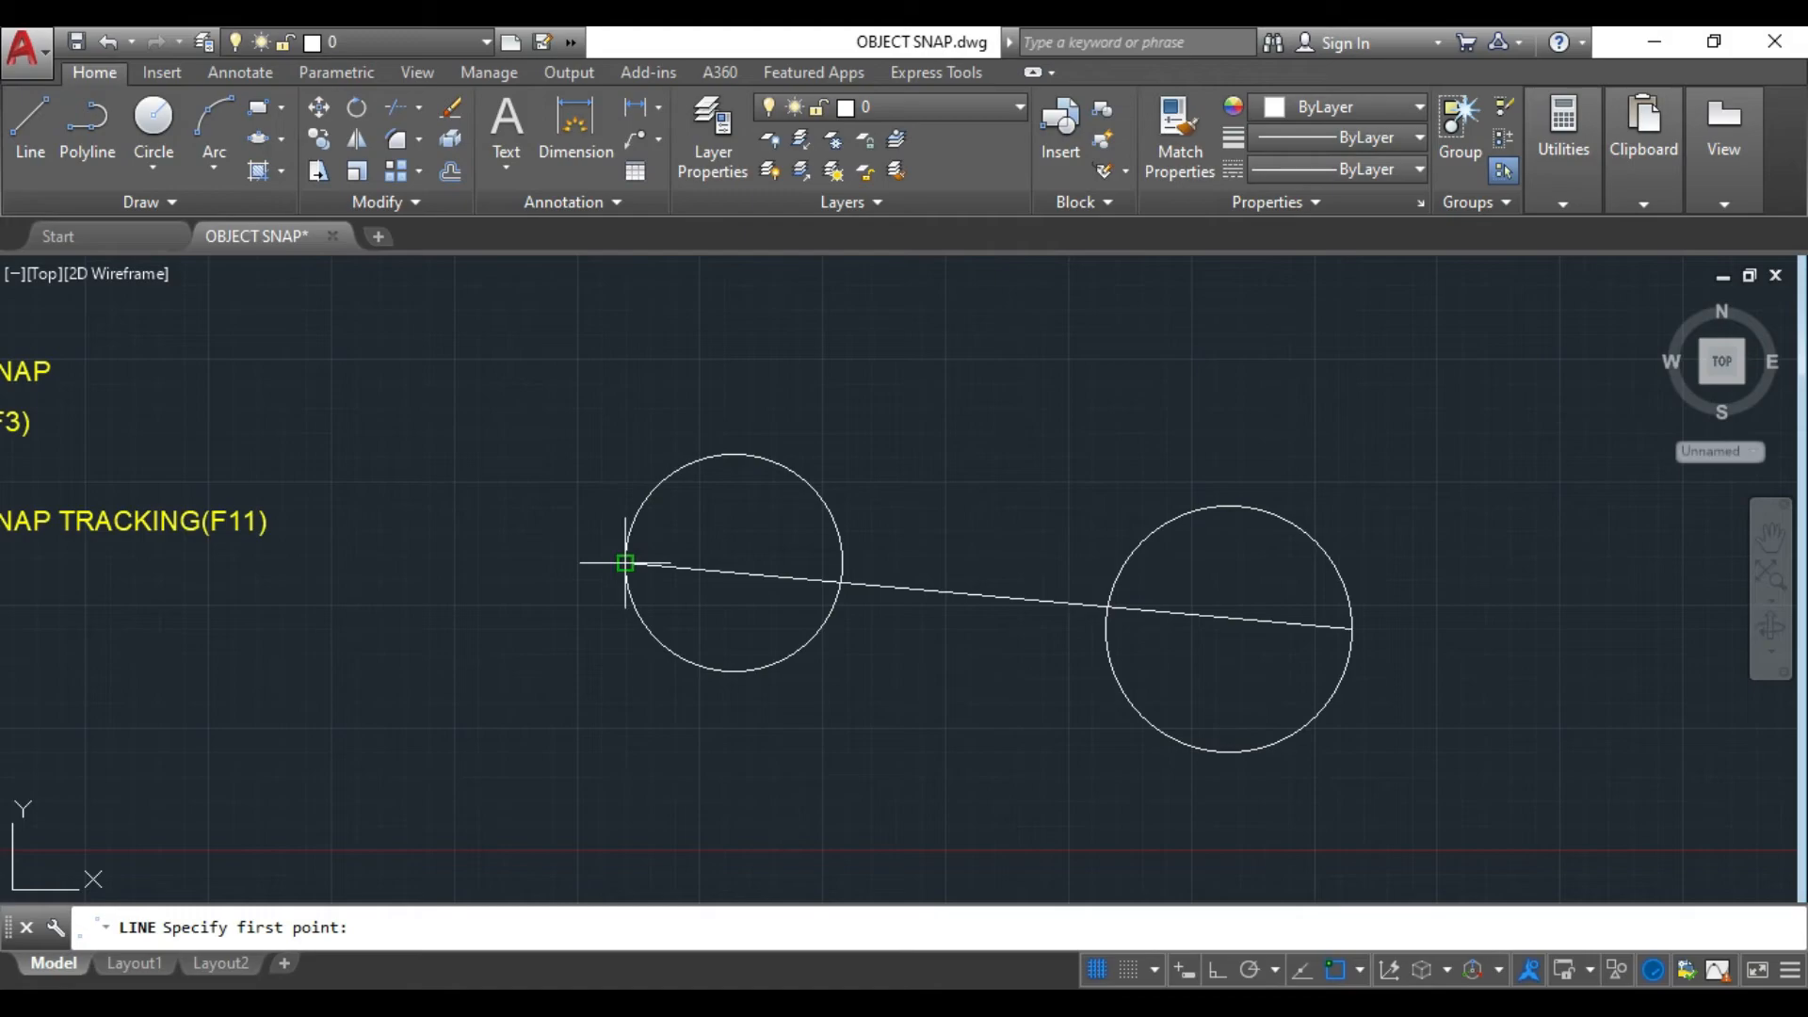
click(1361, 970)
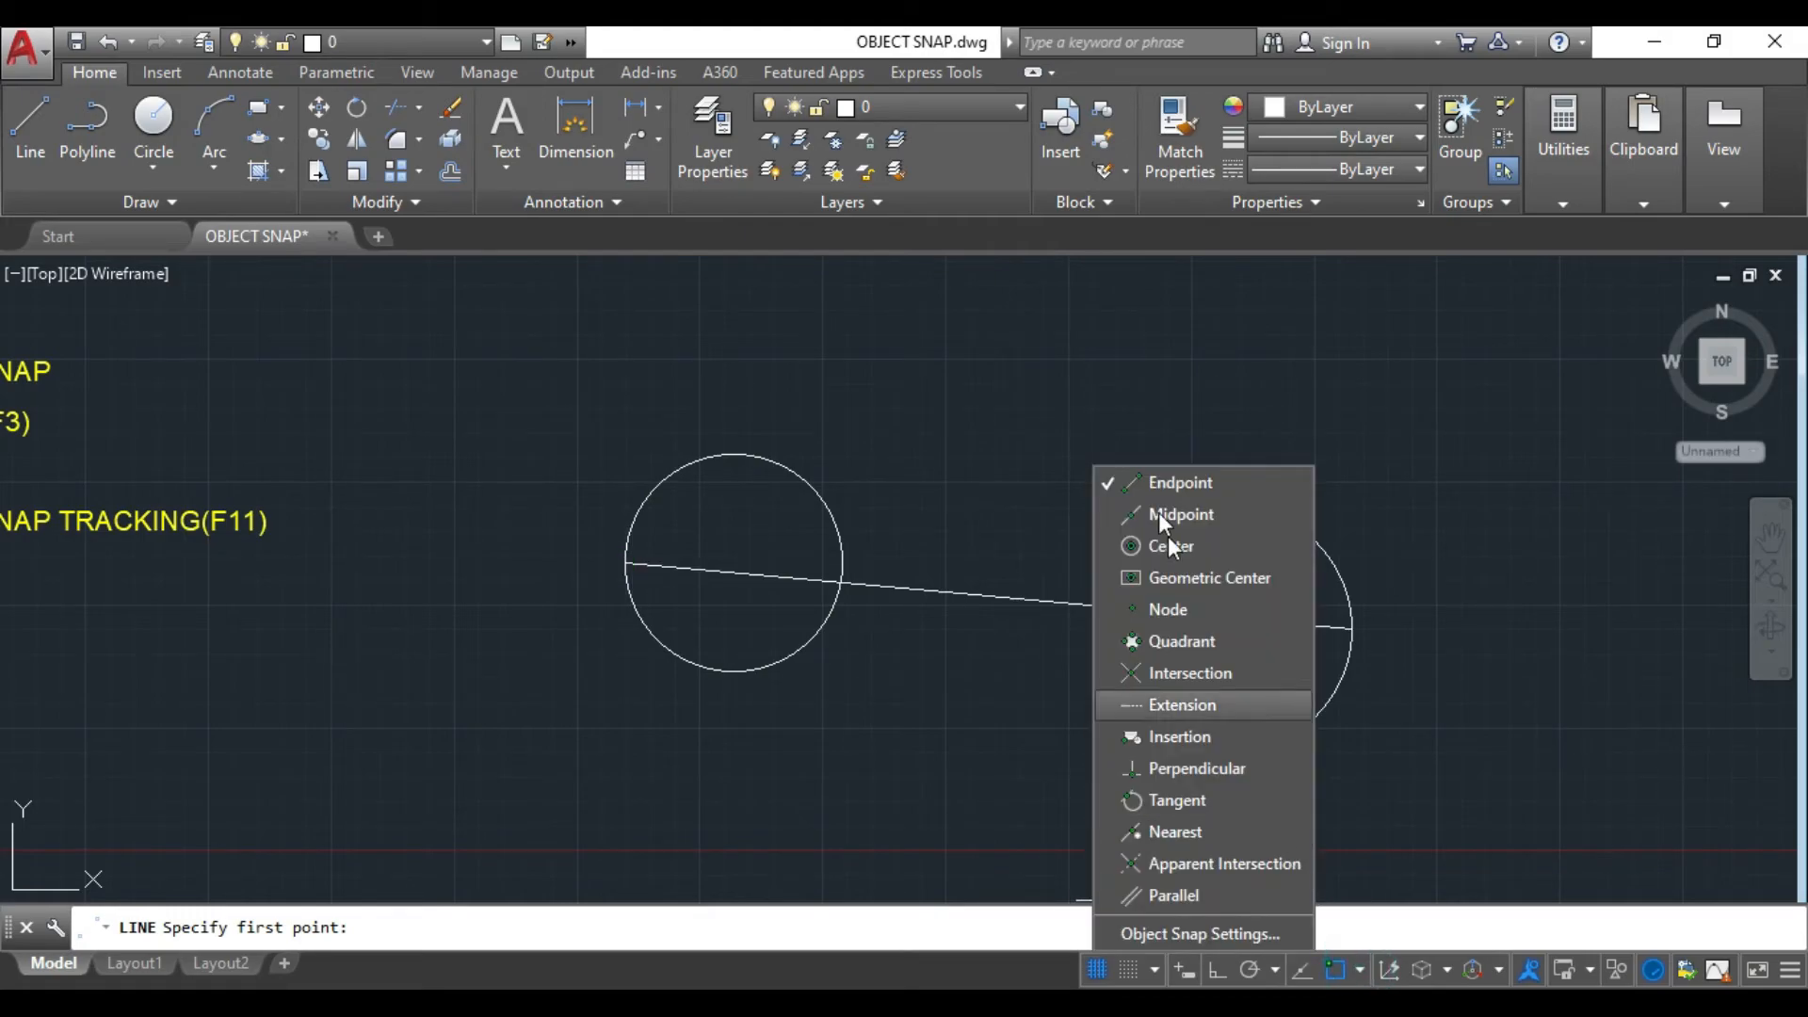
click(1159, 481)
click(22, 141)
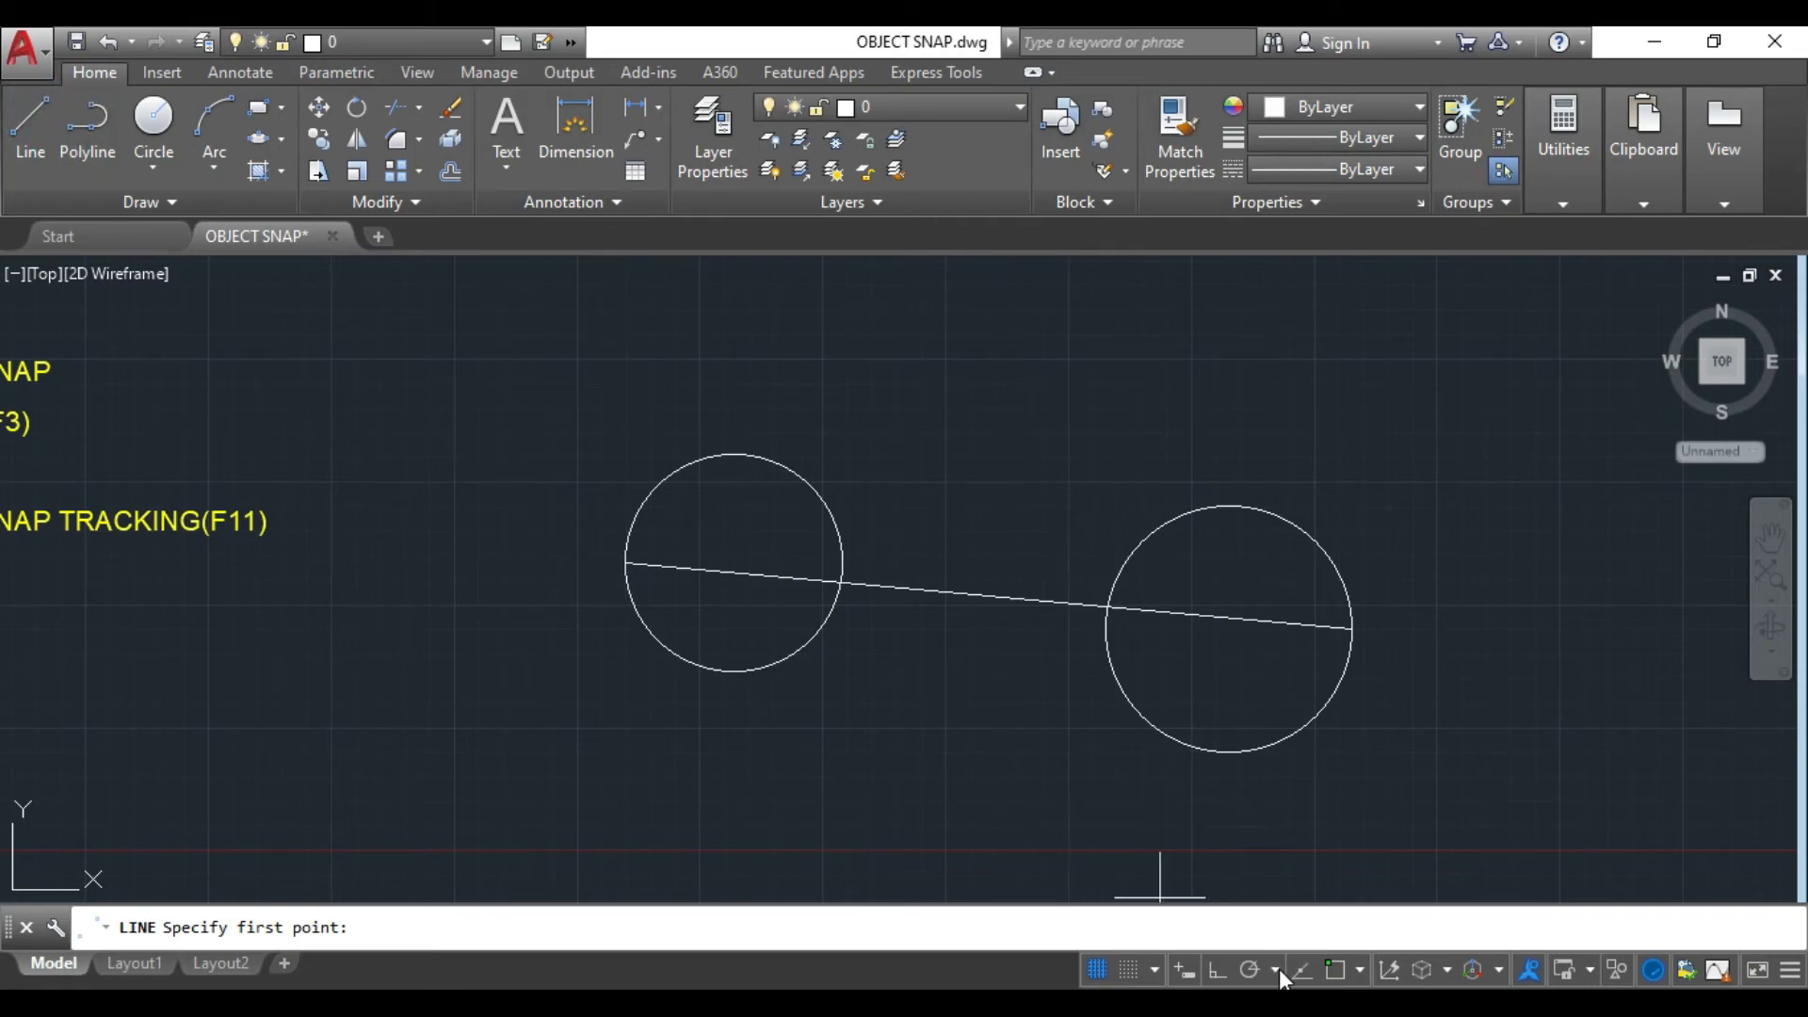
click(1346, 969)
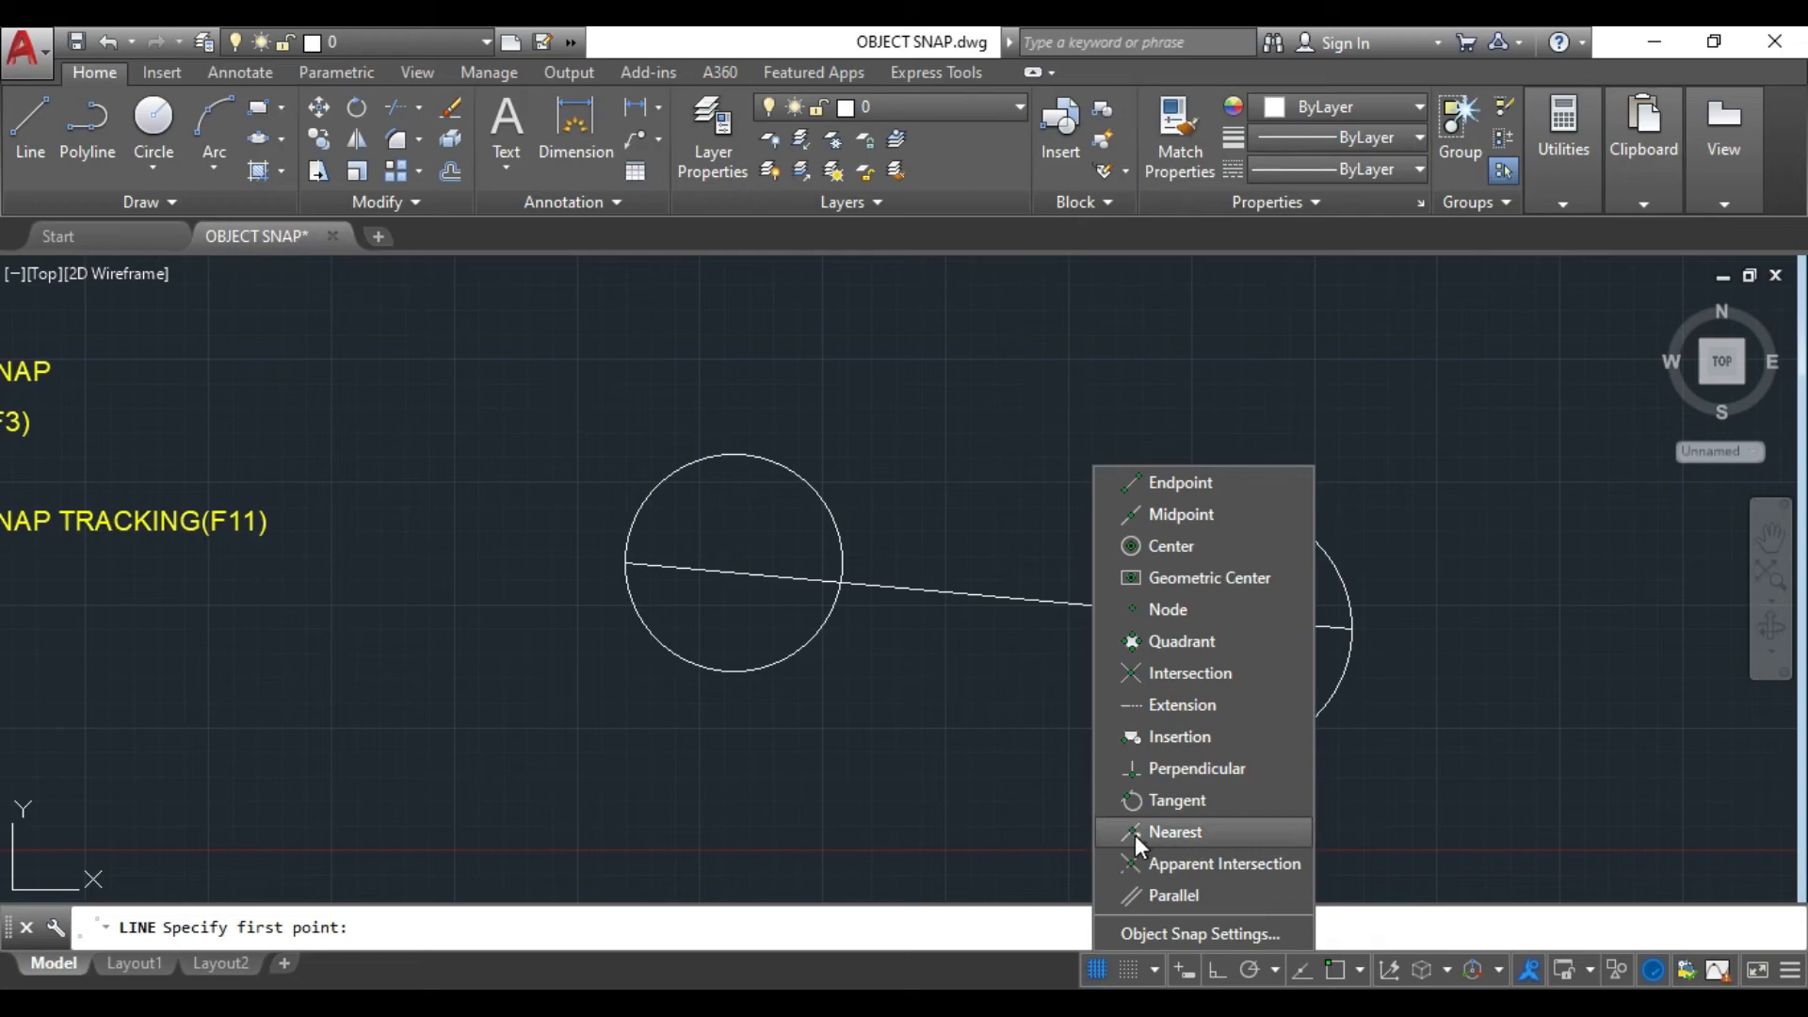
click(1119, 862)
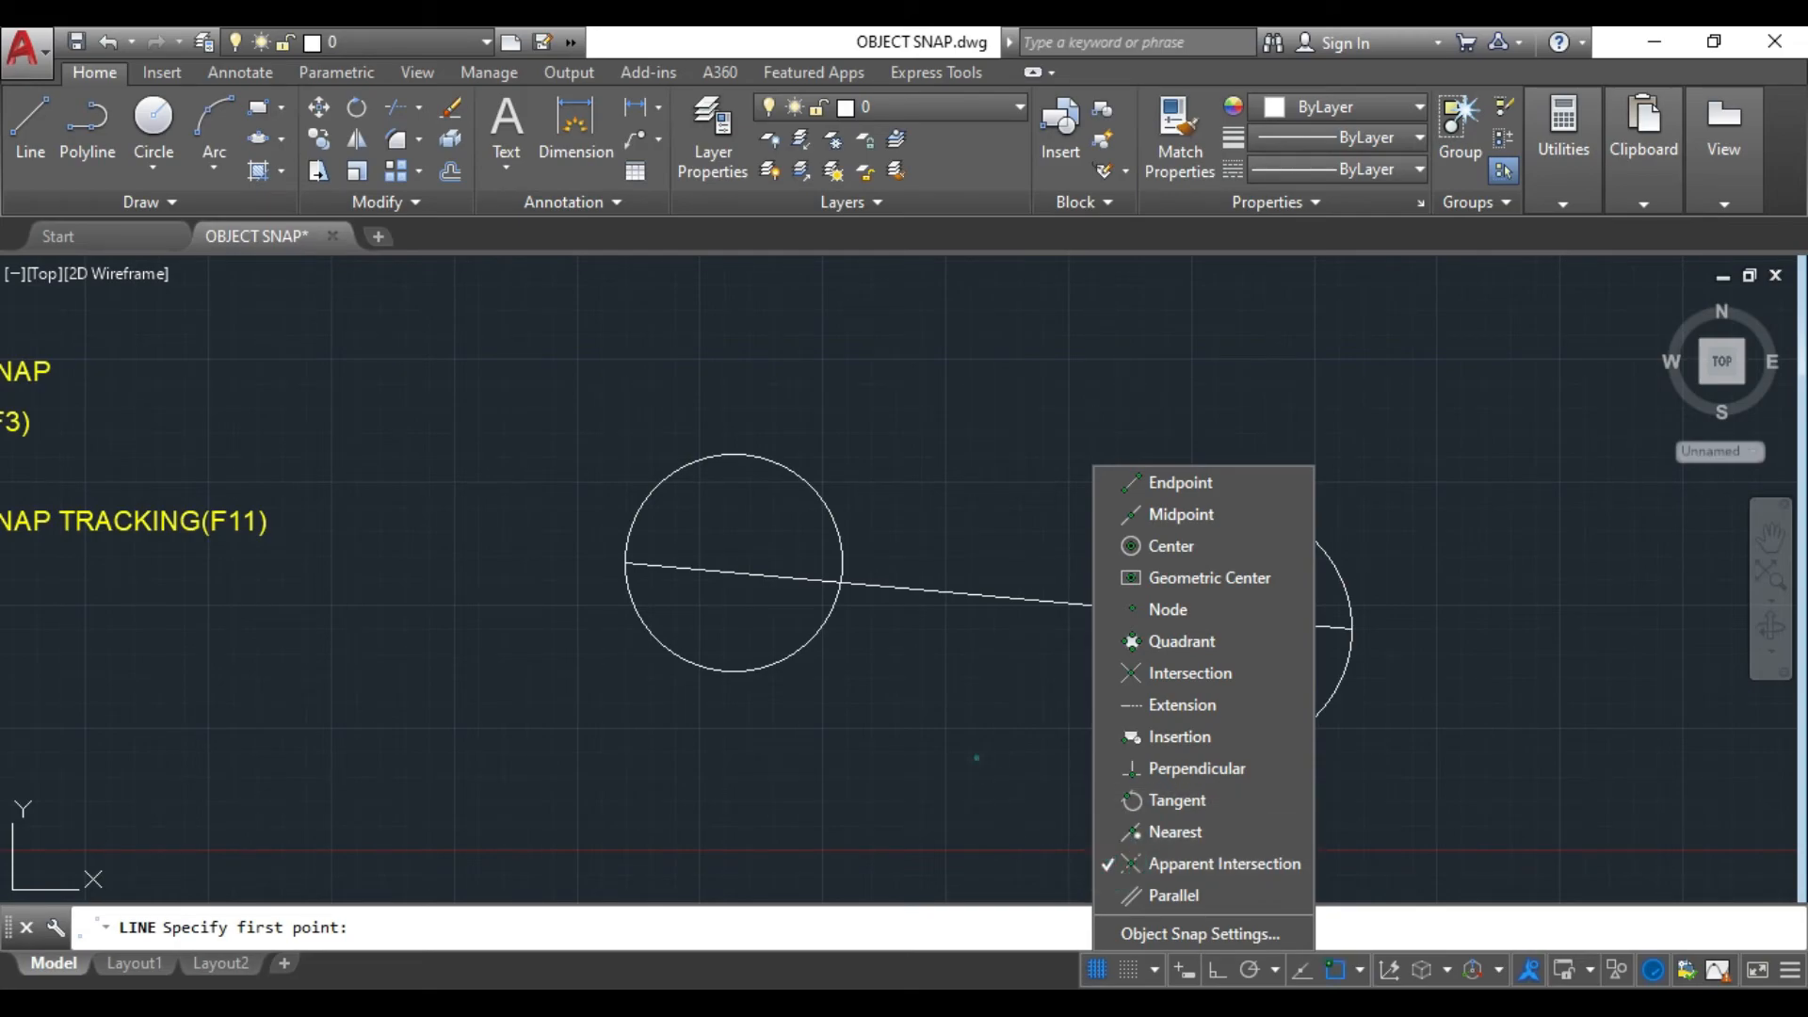
- Trace the existing line from its left end to its crossing with the second circle's left side, and on to its right end
click(626, 563)
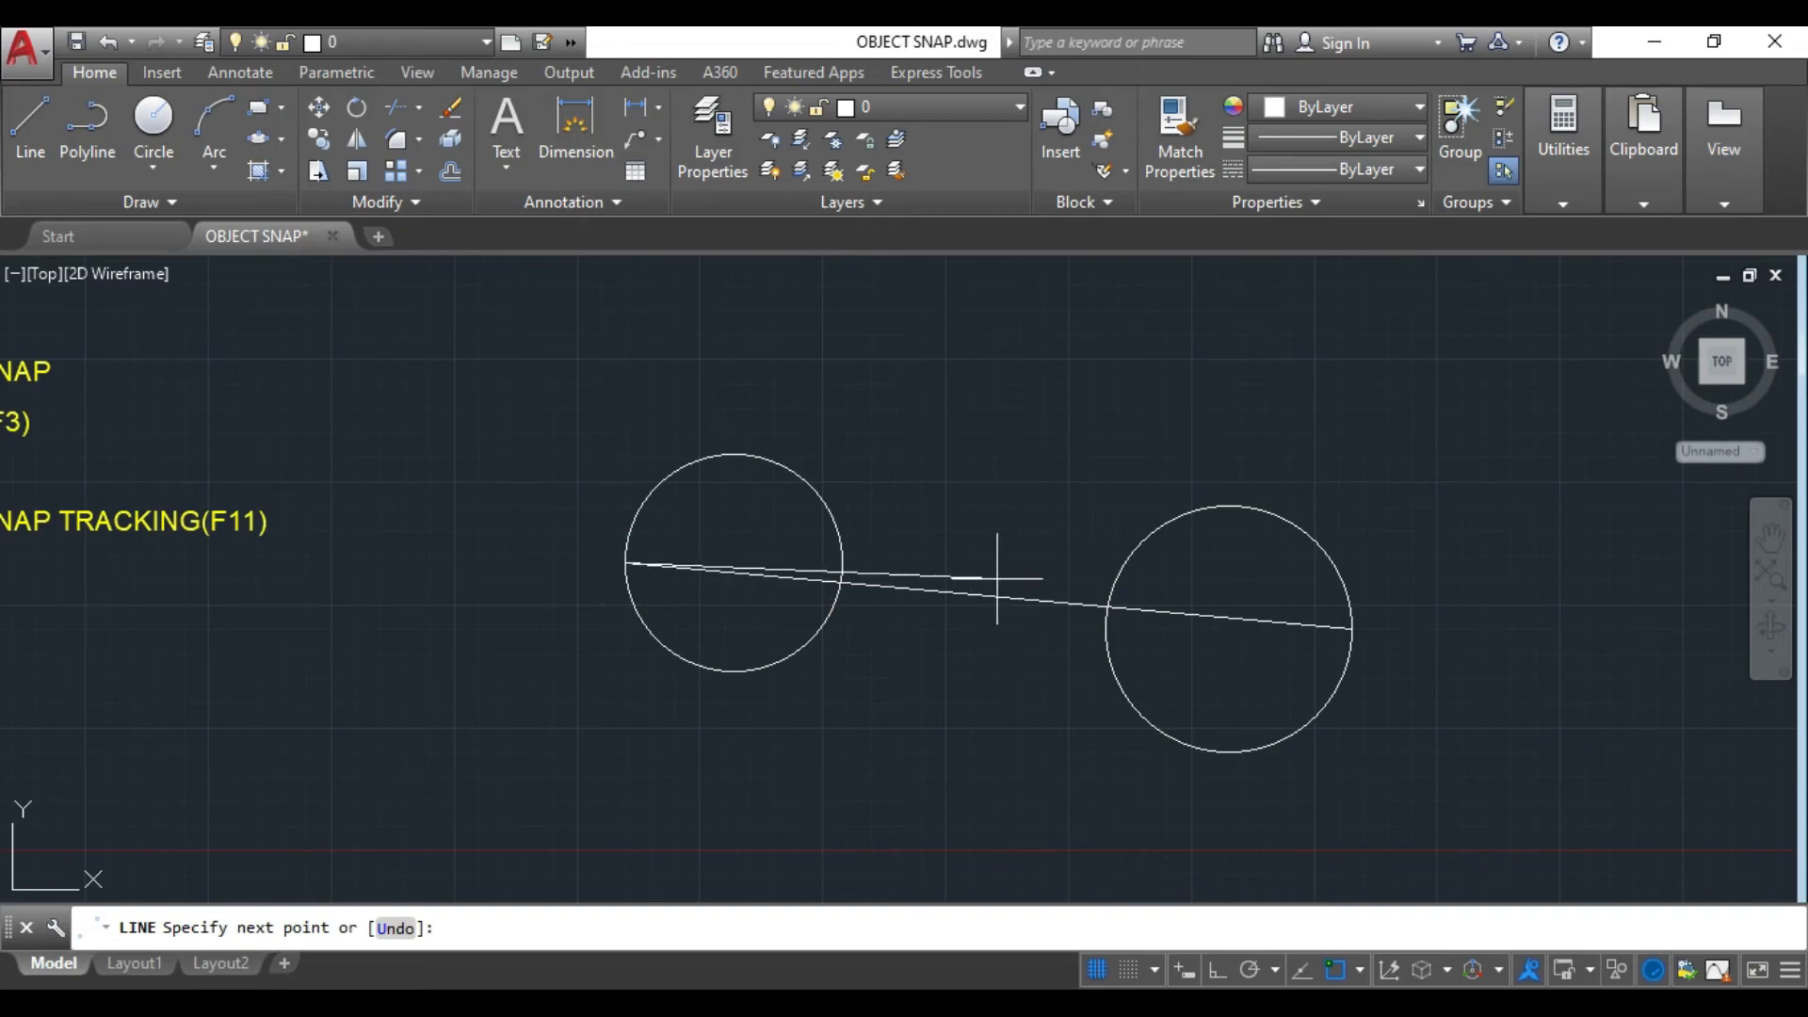
click(1103, 603)
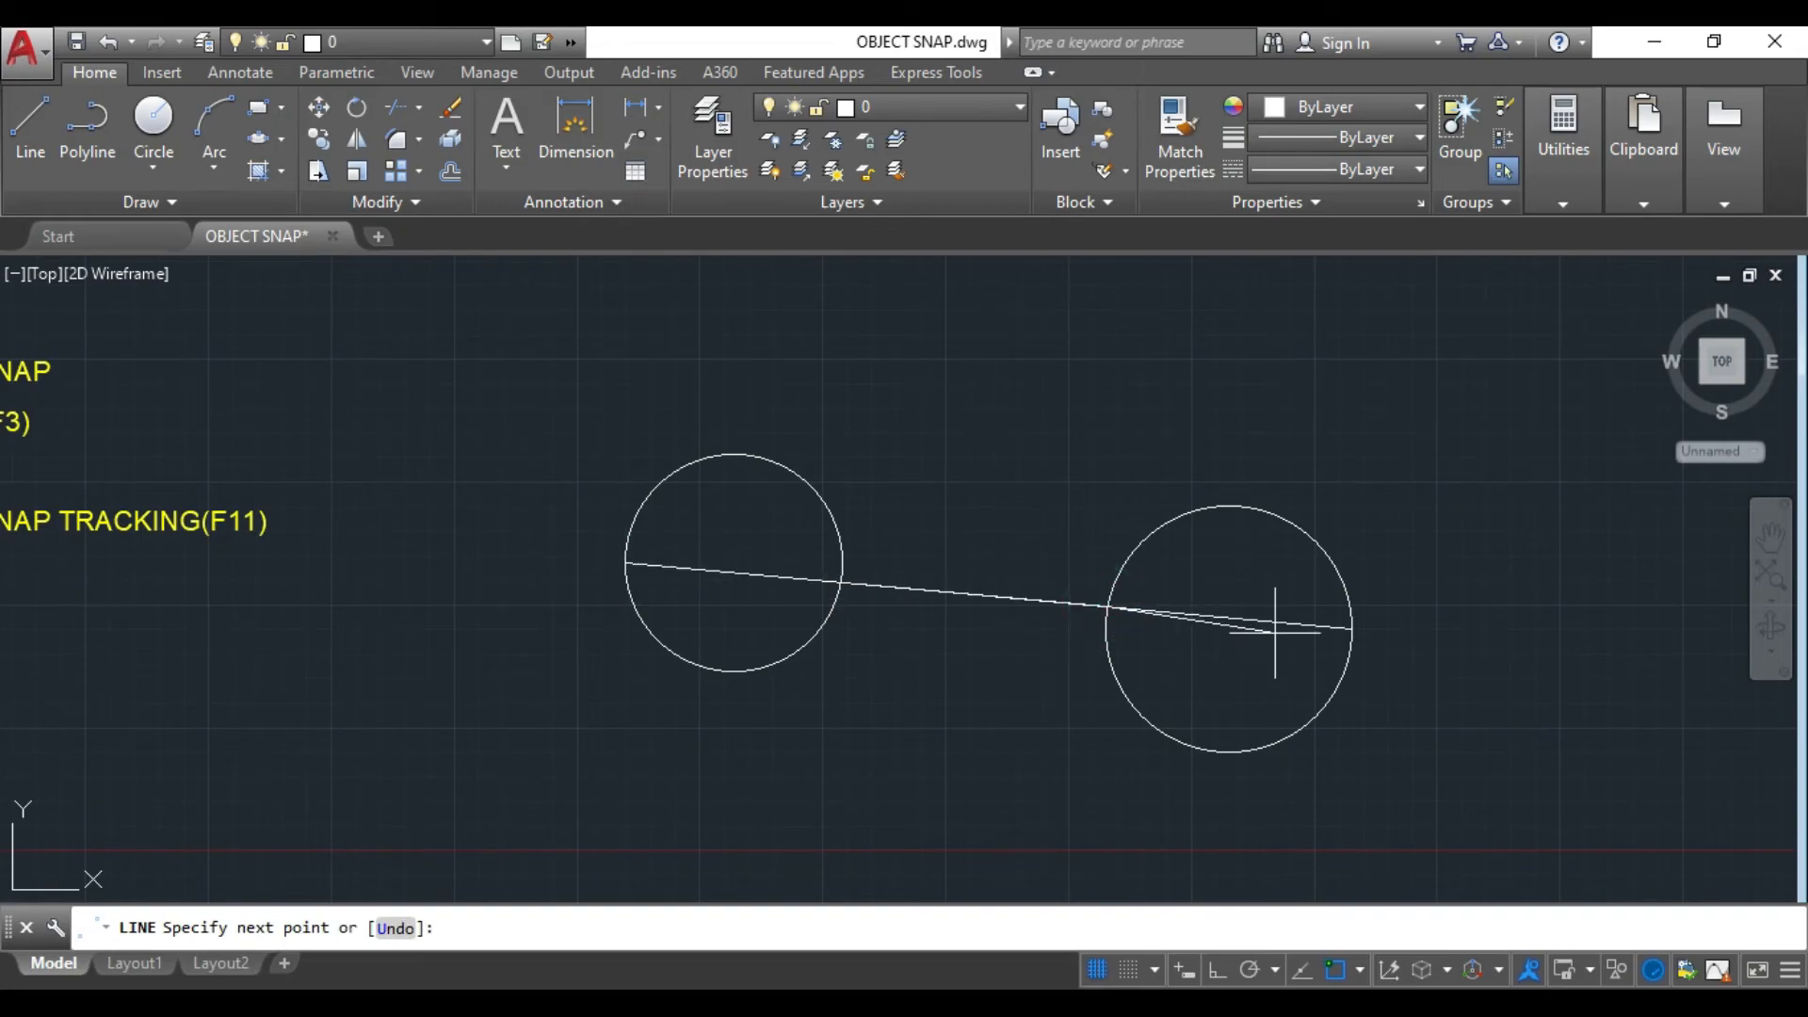
click(1352, 628)
key(Escape)
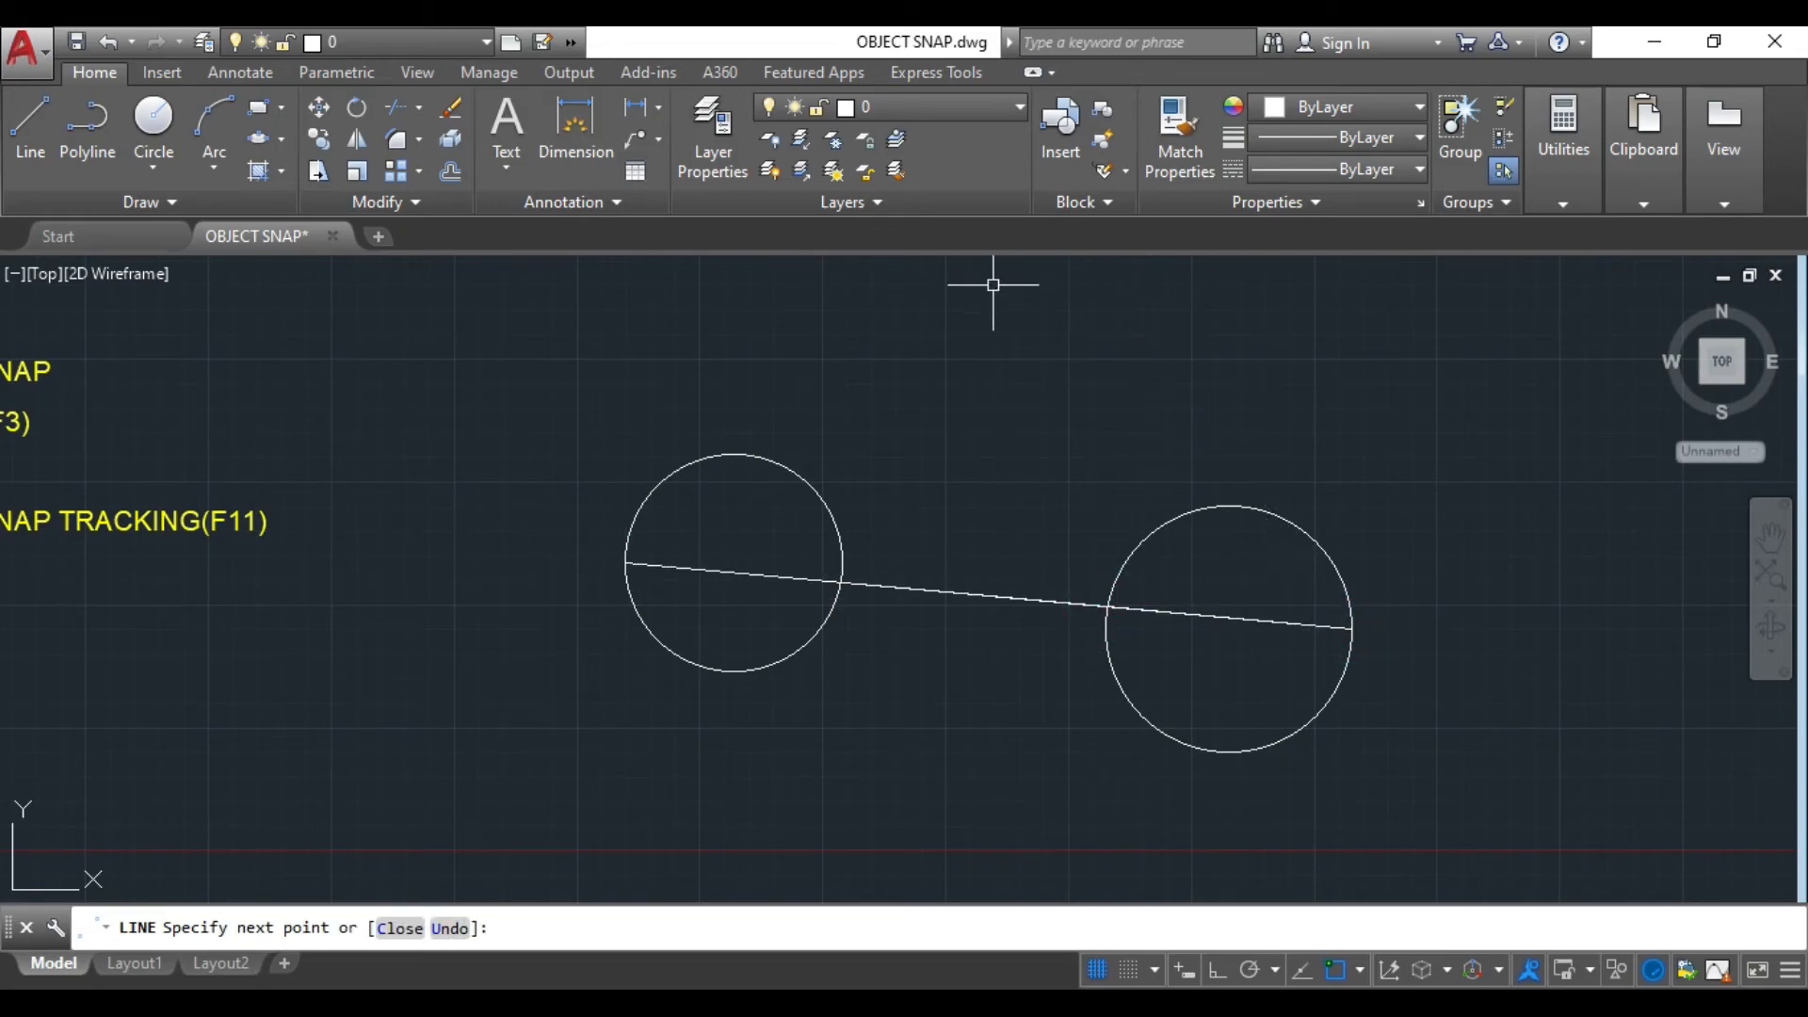
- Delete both circles together with the lines running through them
click(1434, 822)
click(396, 373)
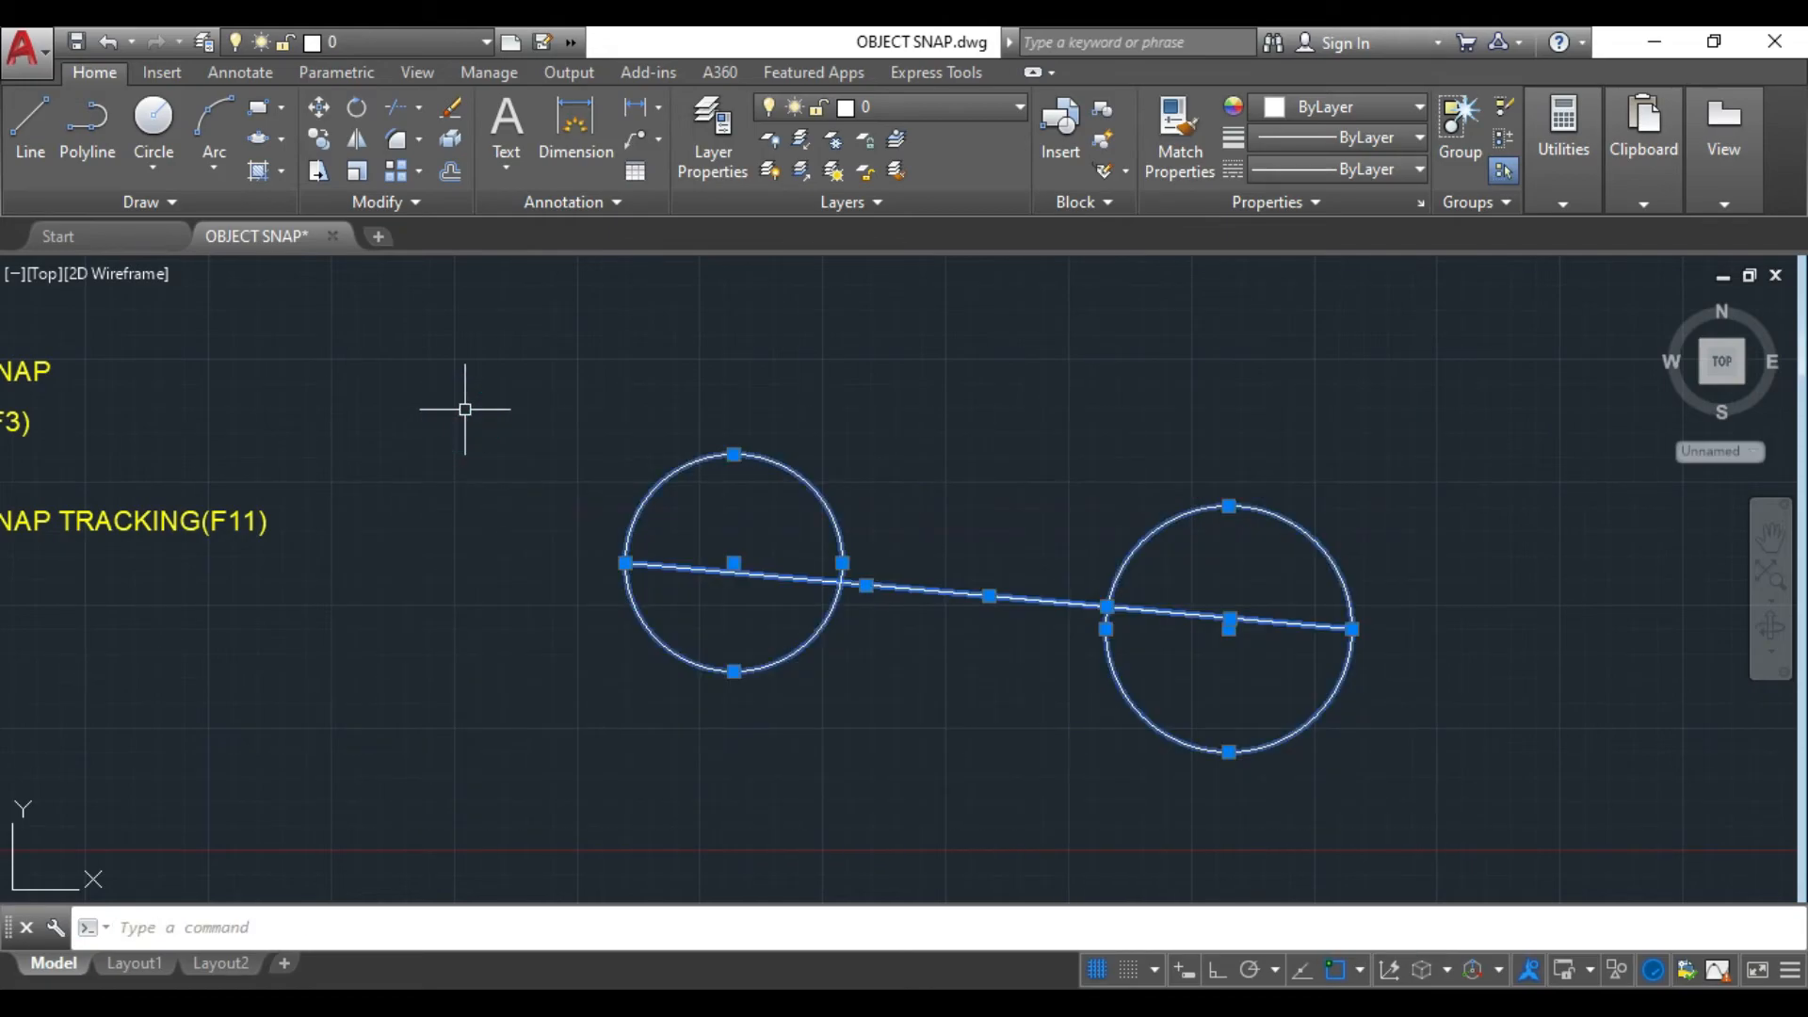
key(Delete)
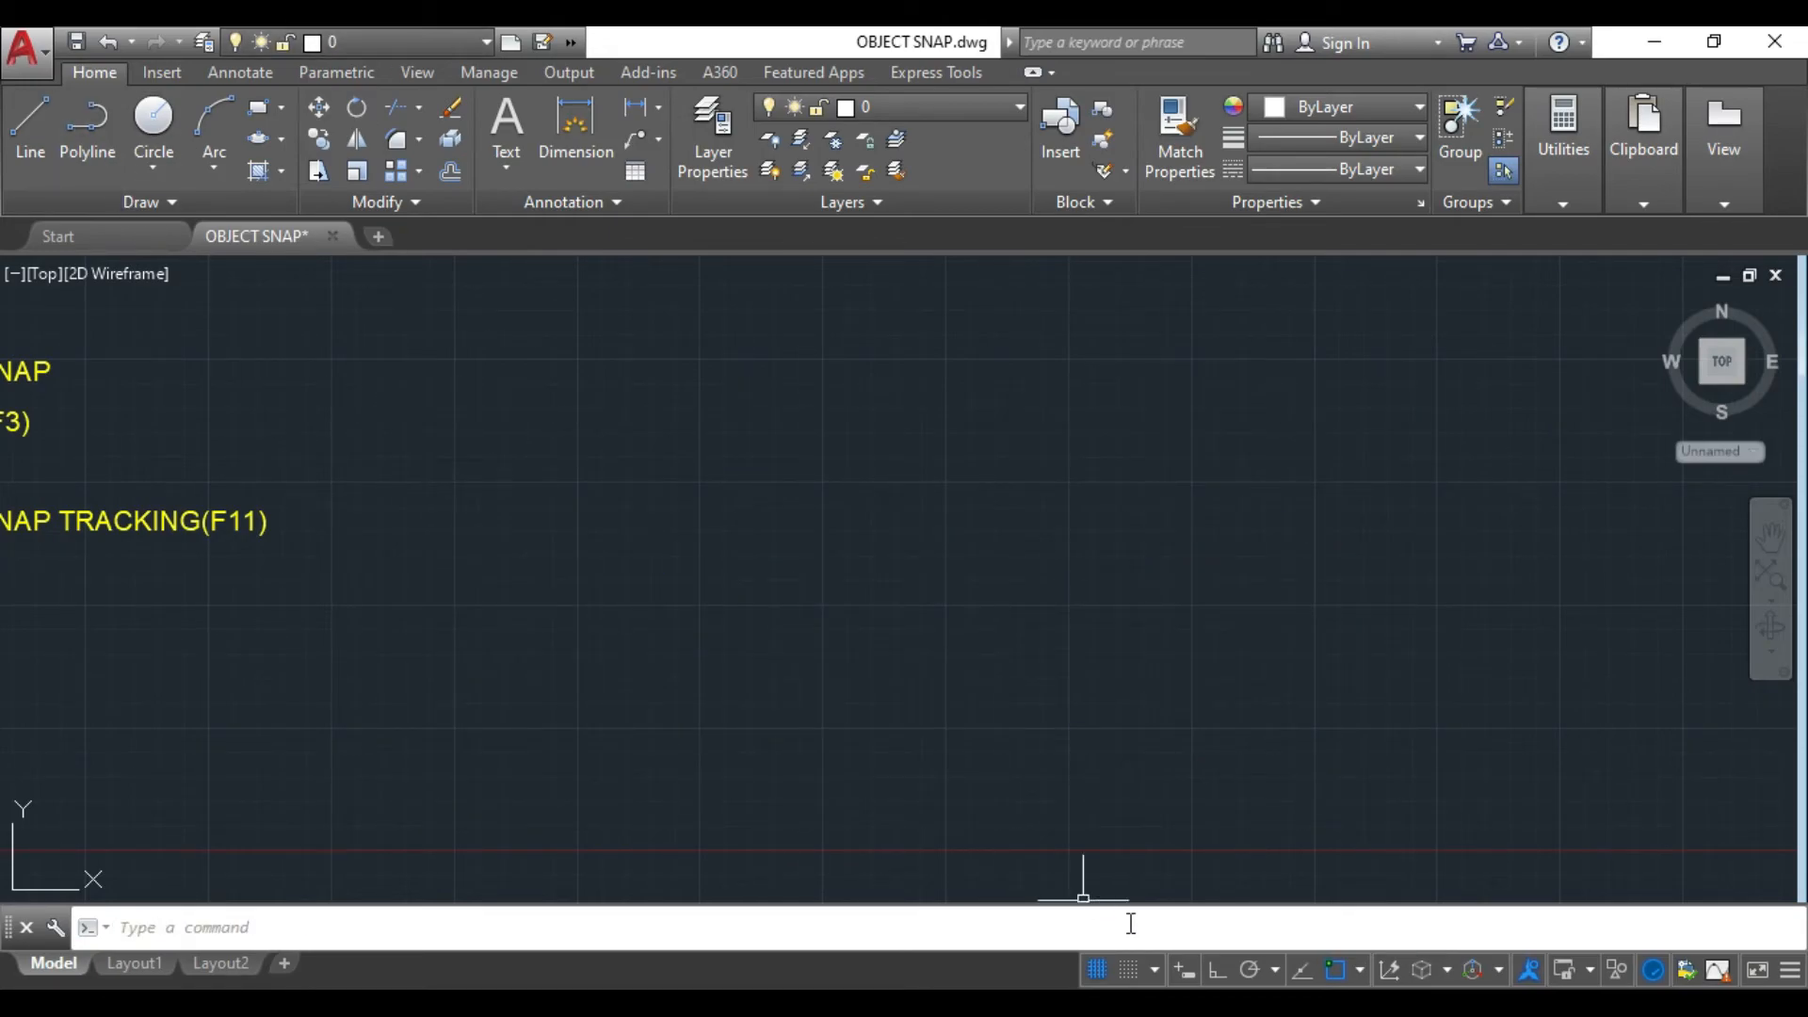
- Switch the snap mode from Apparent Intersection to Parallel and draw one line sloping up to the right in the empty area
click(1359, 969)
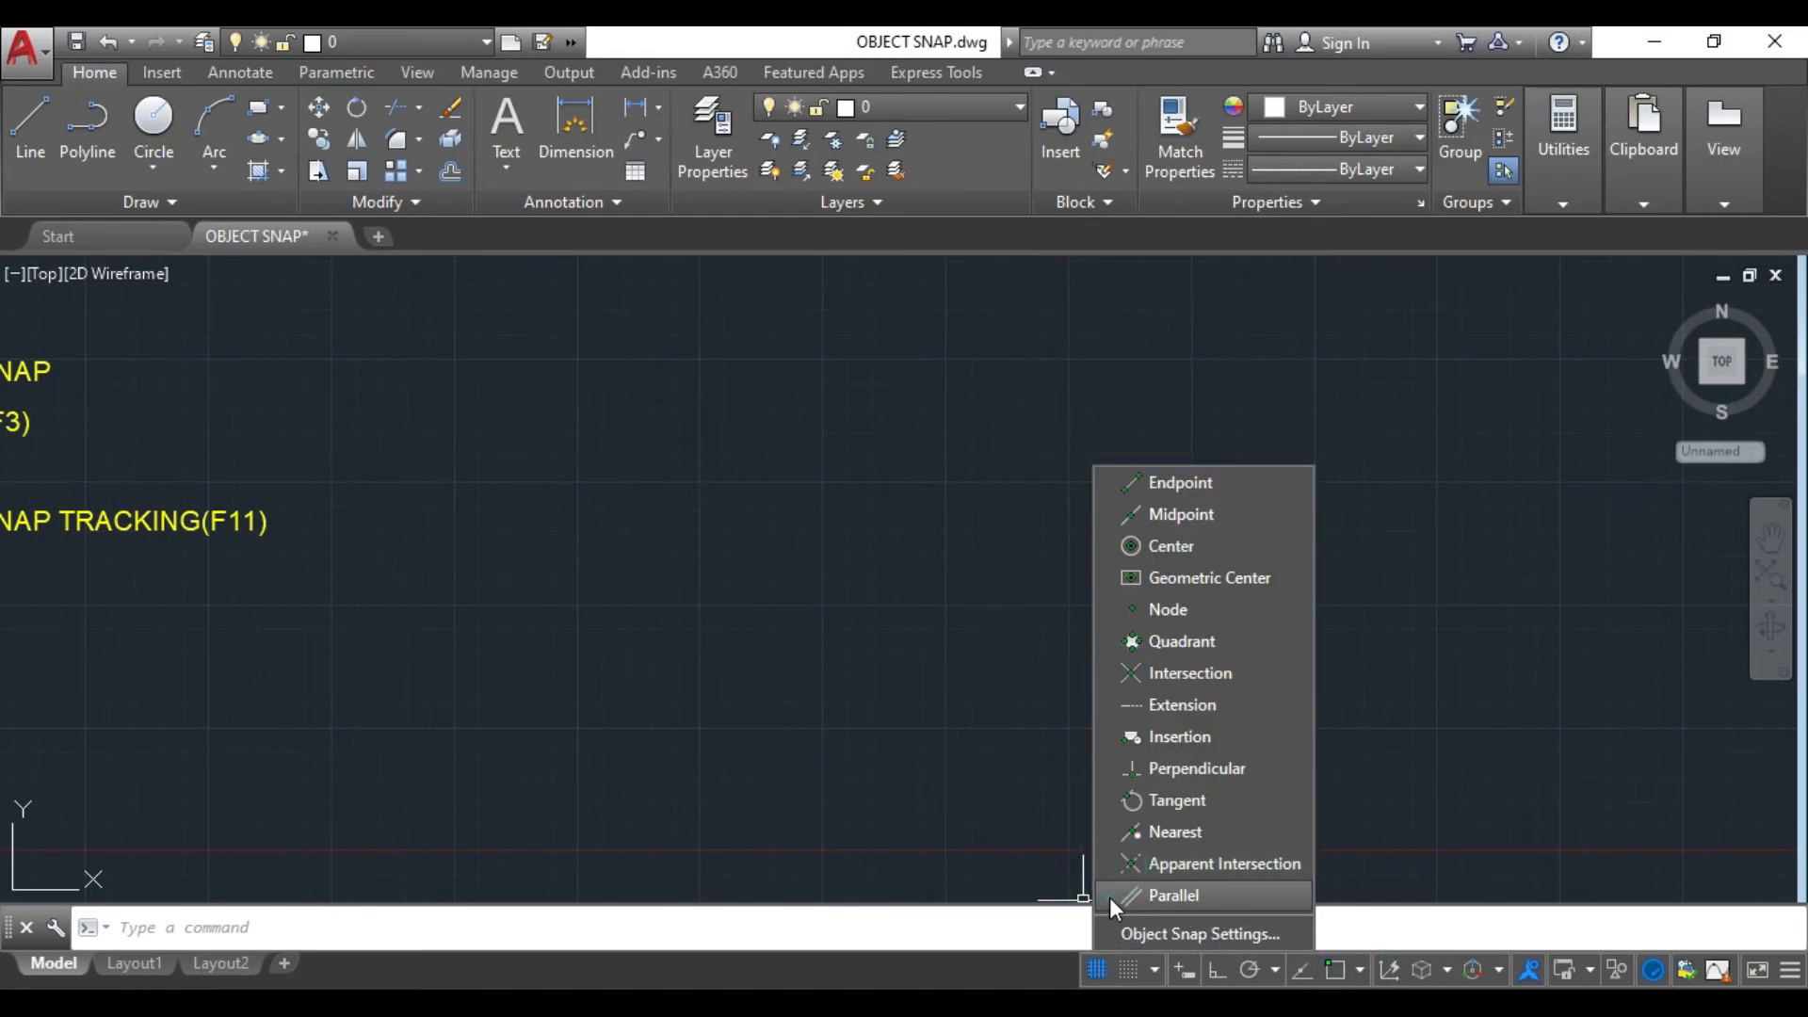
click(801, 620)
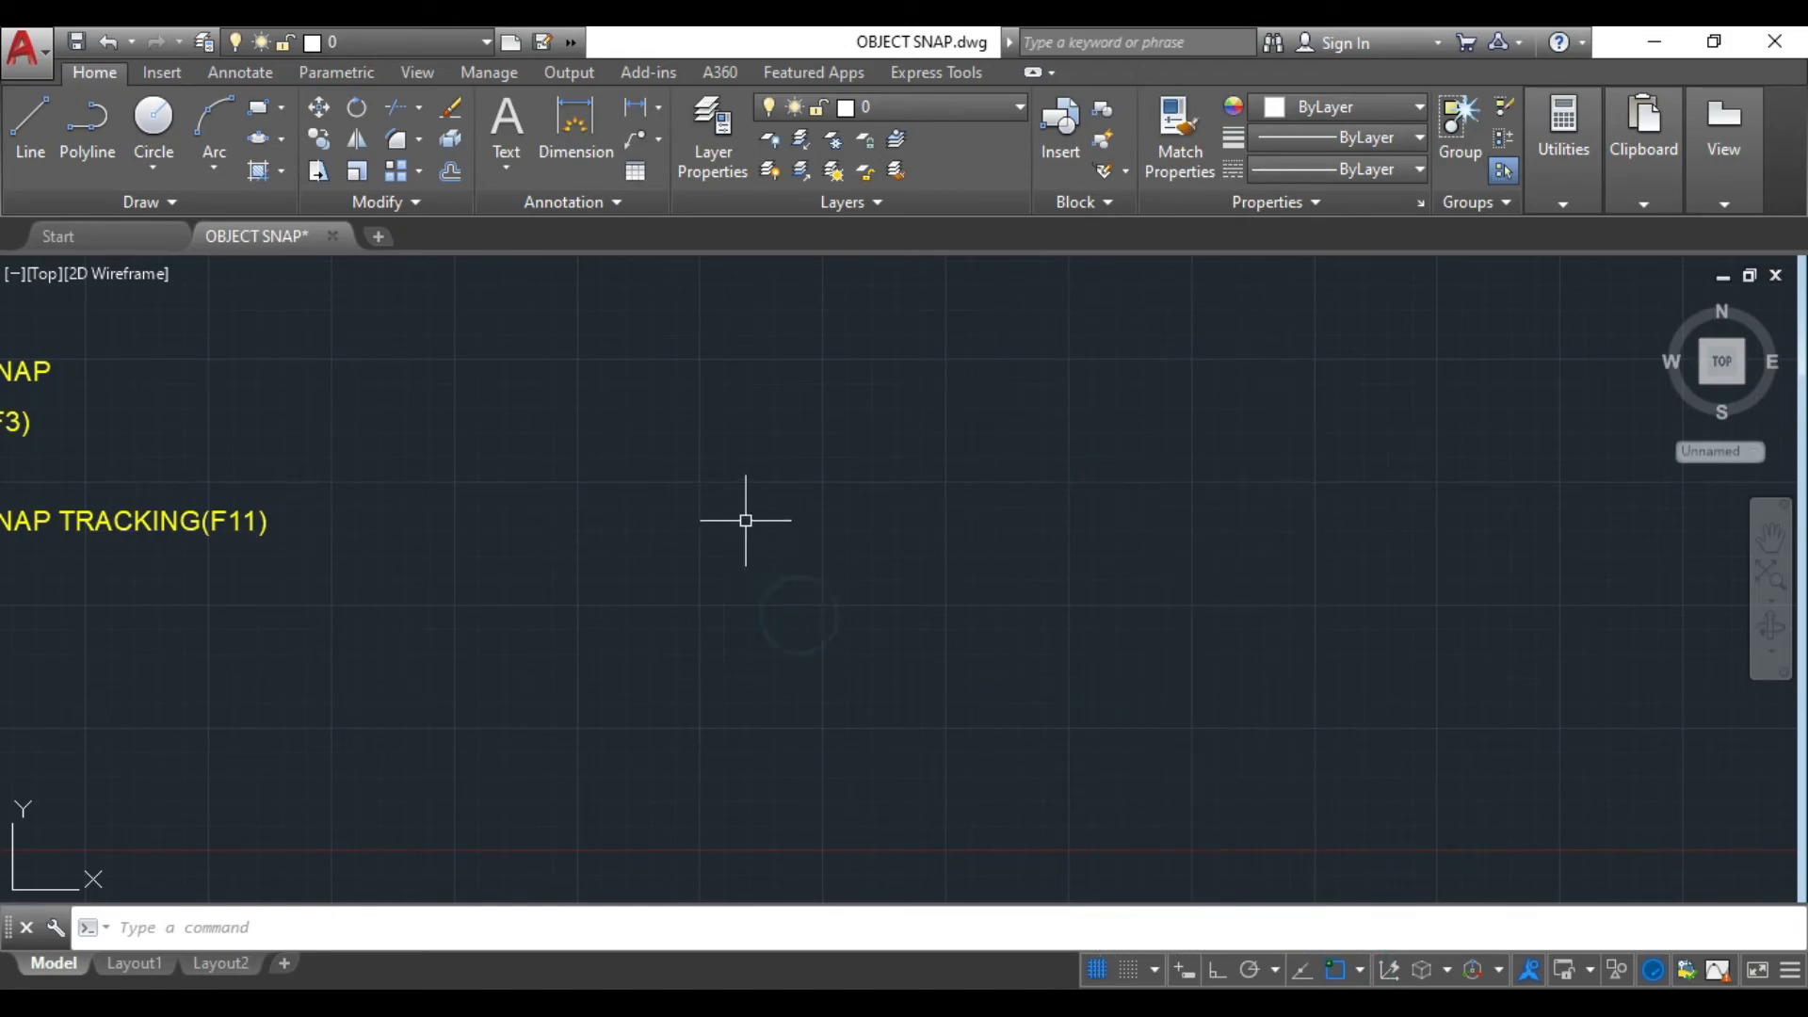
click(30, 118)
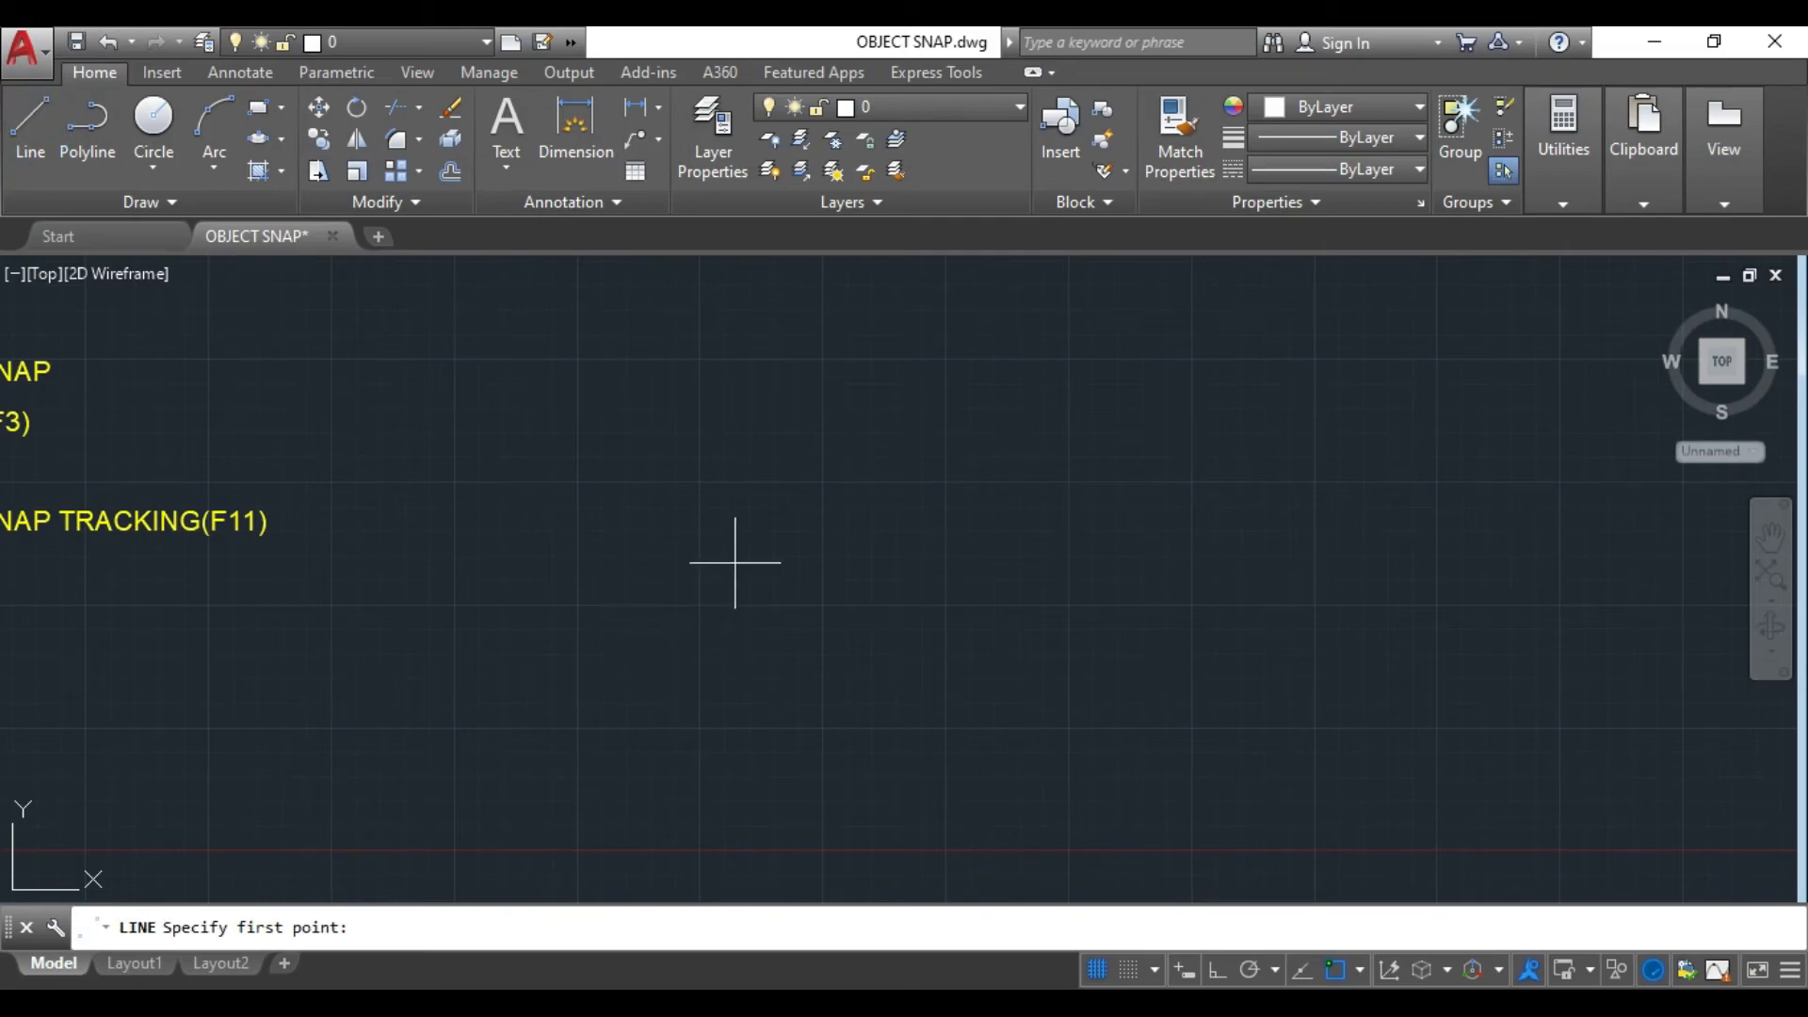
click(666, 553)
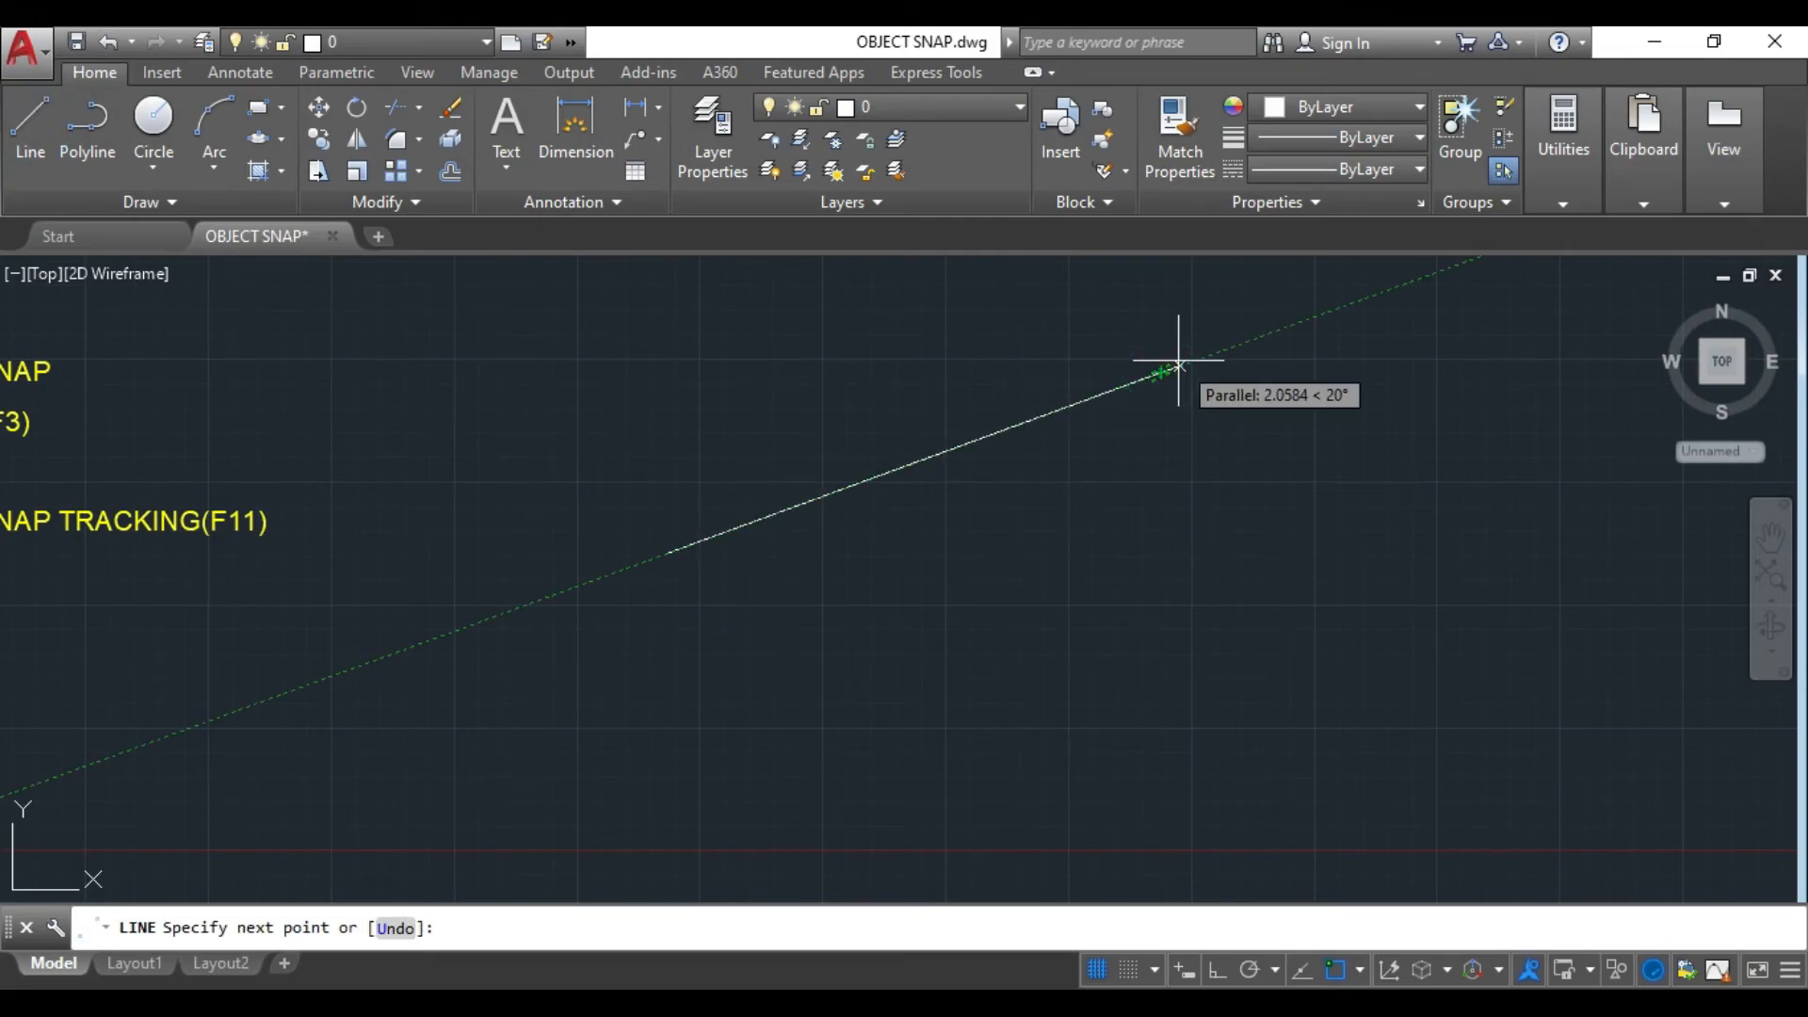
click(1161, 374)
key(Return)
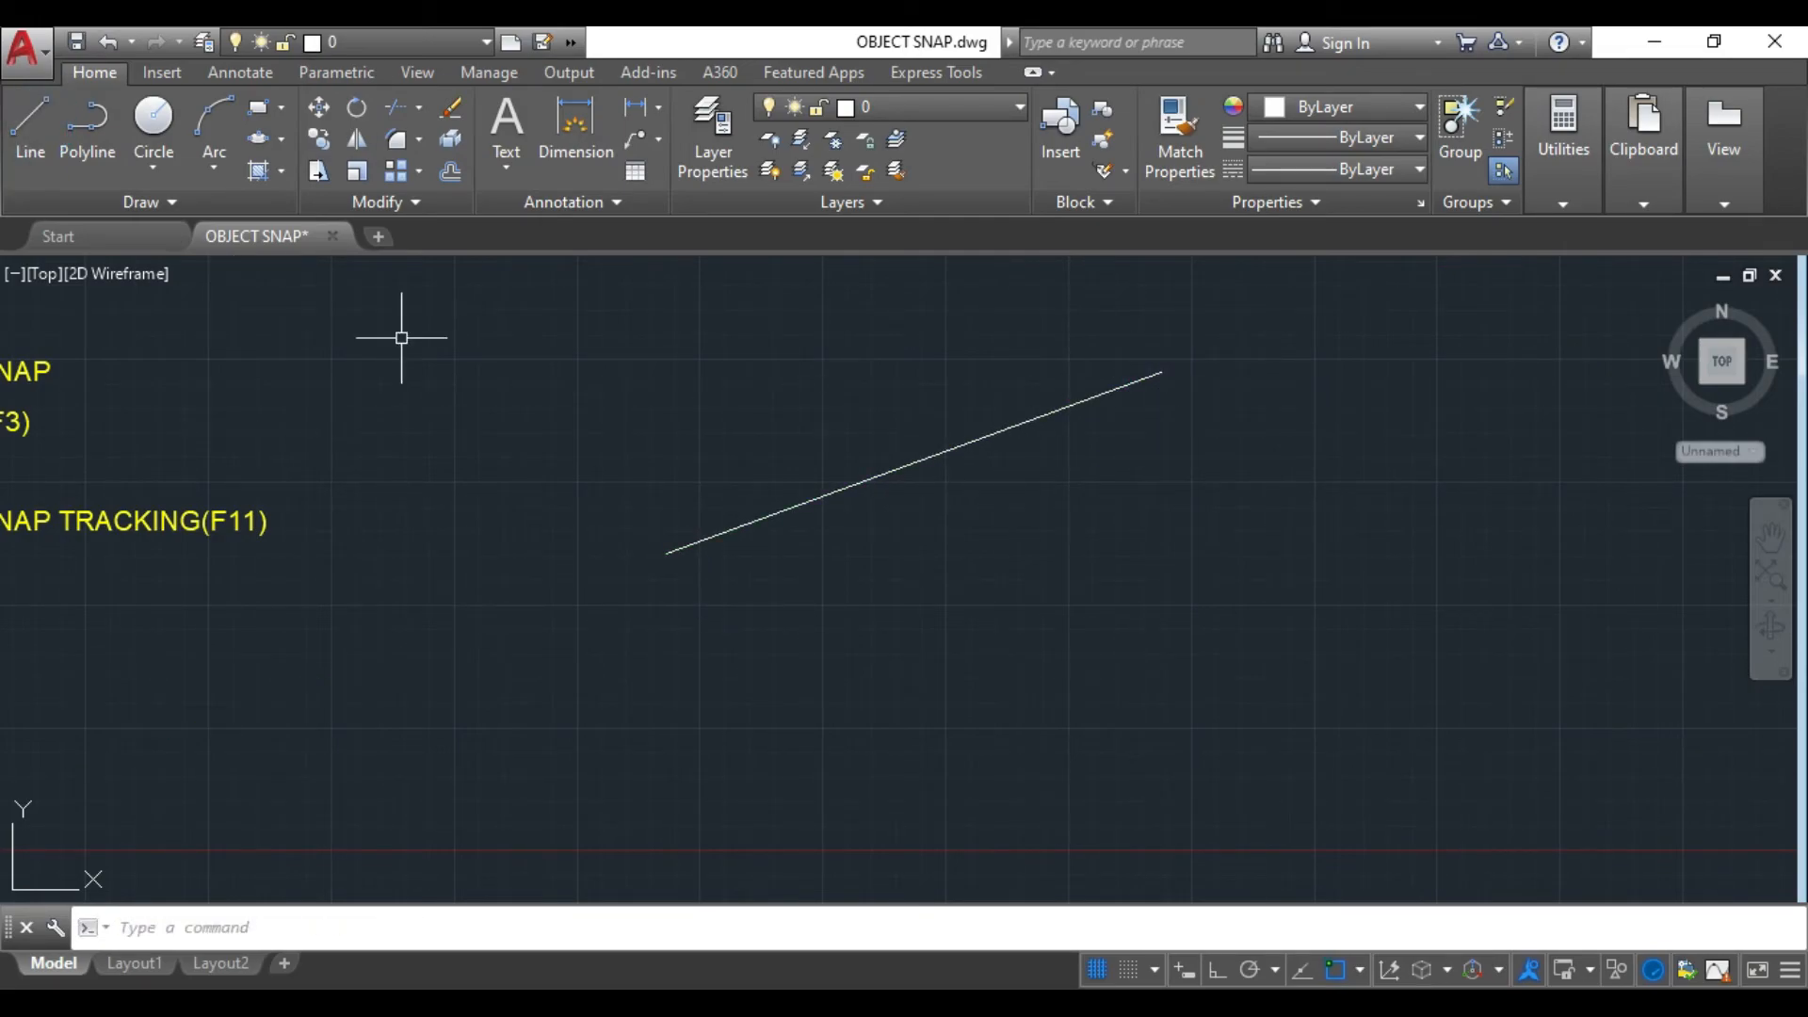
- Draw a second line about 91 units long below the first, using Parallel snap to follow its 20° direction
click(30, 118)
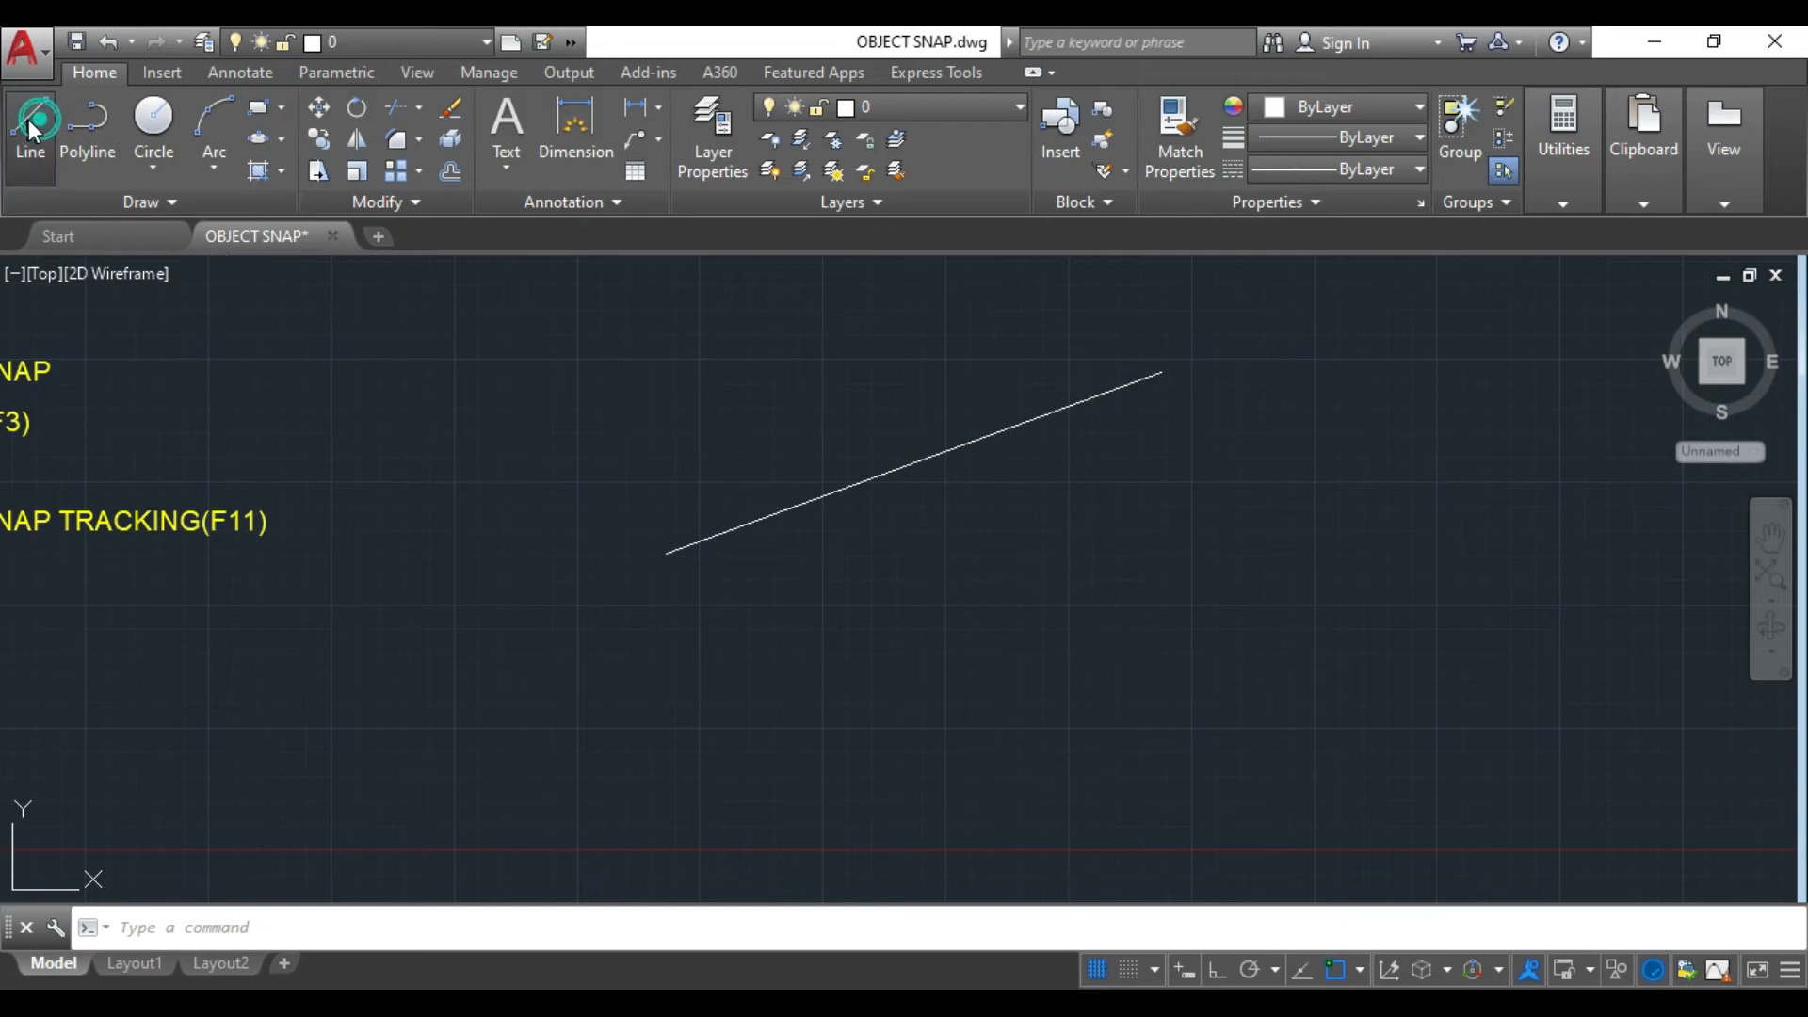
click(695, 686)
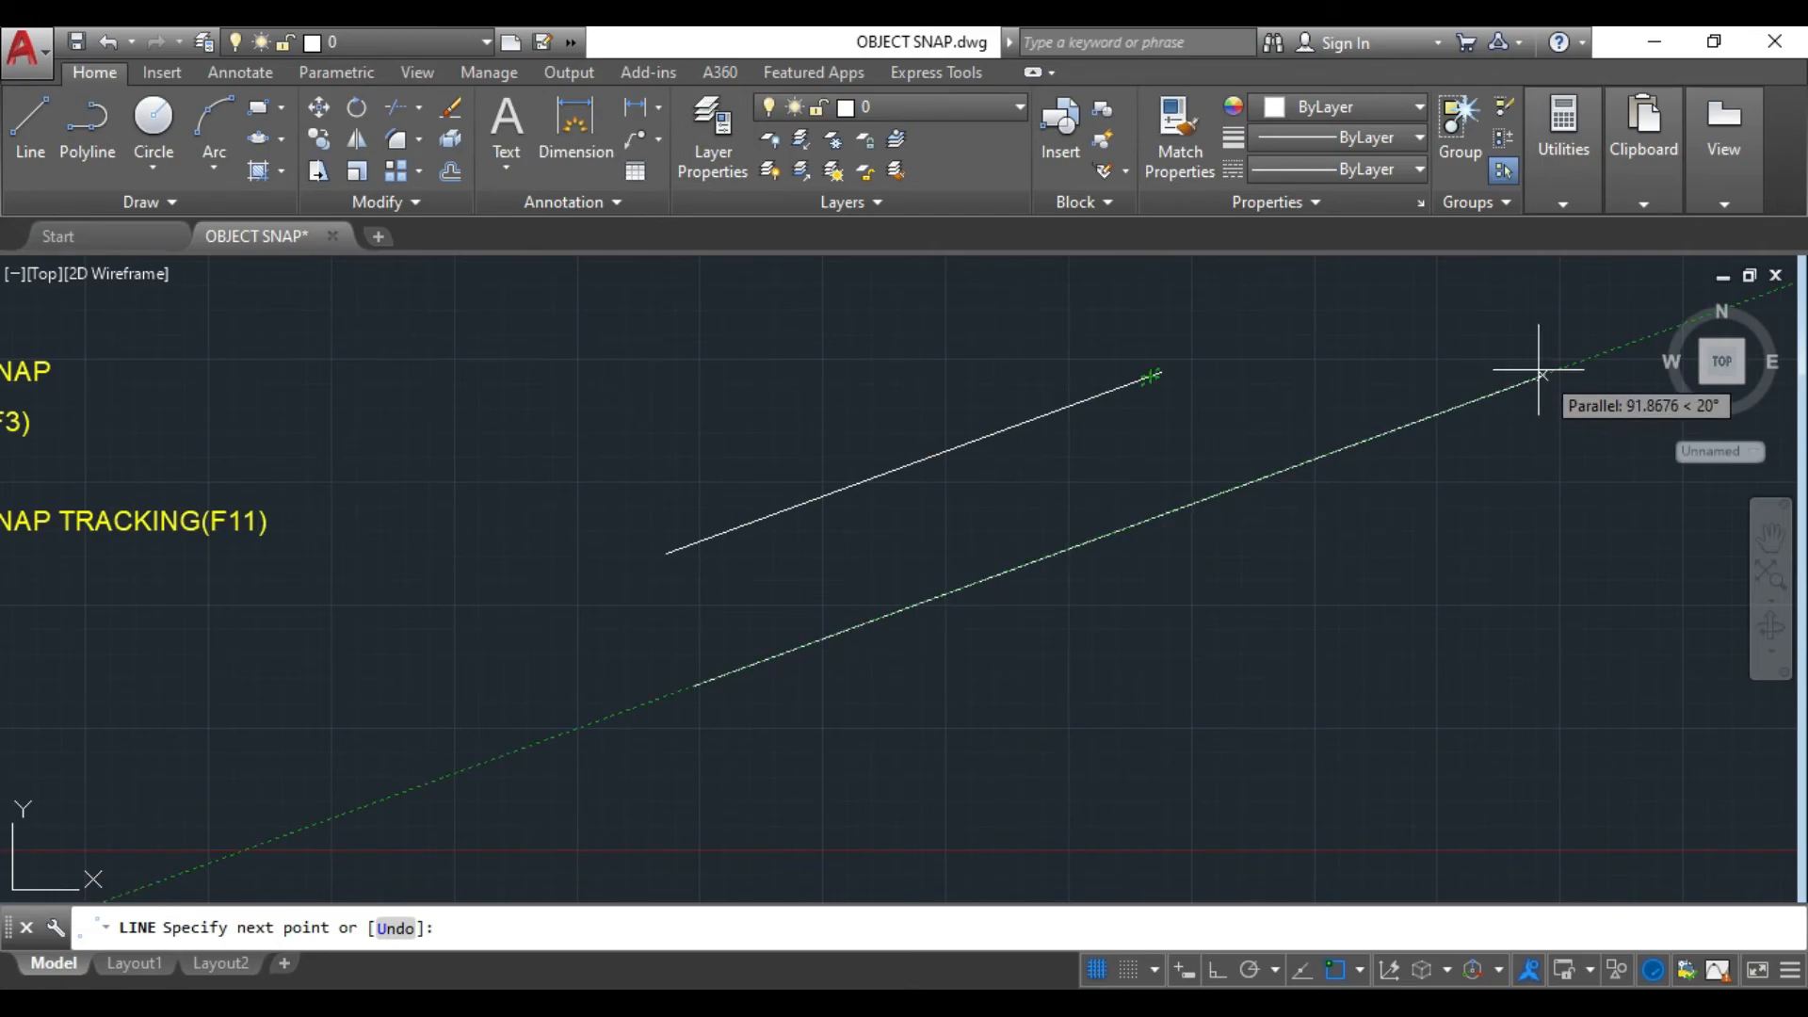
click(1530, 381)
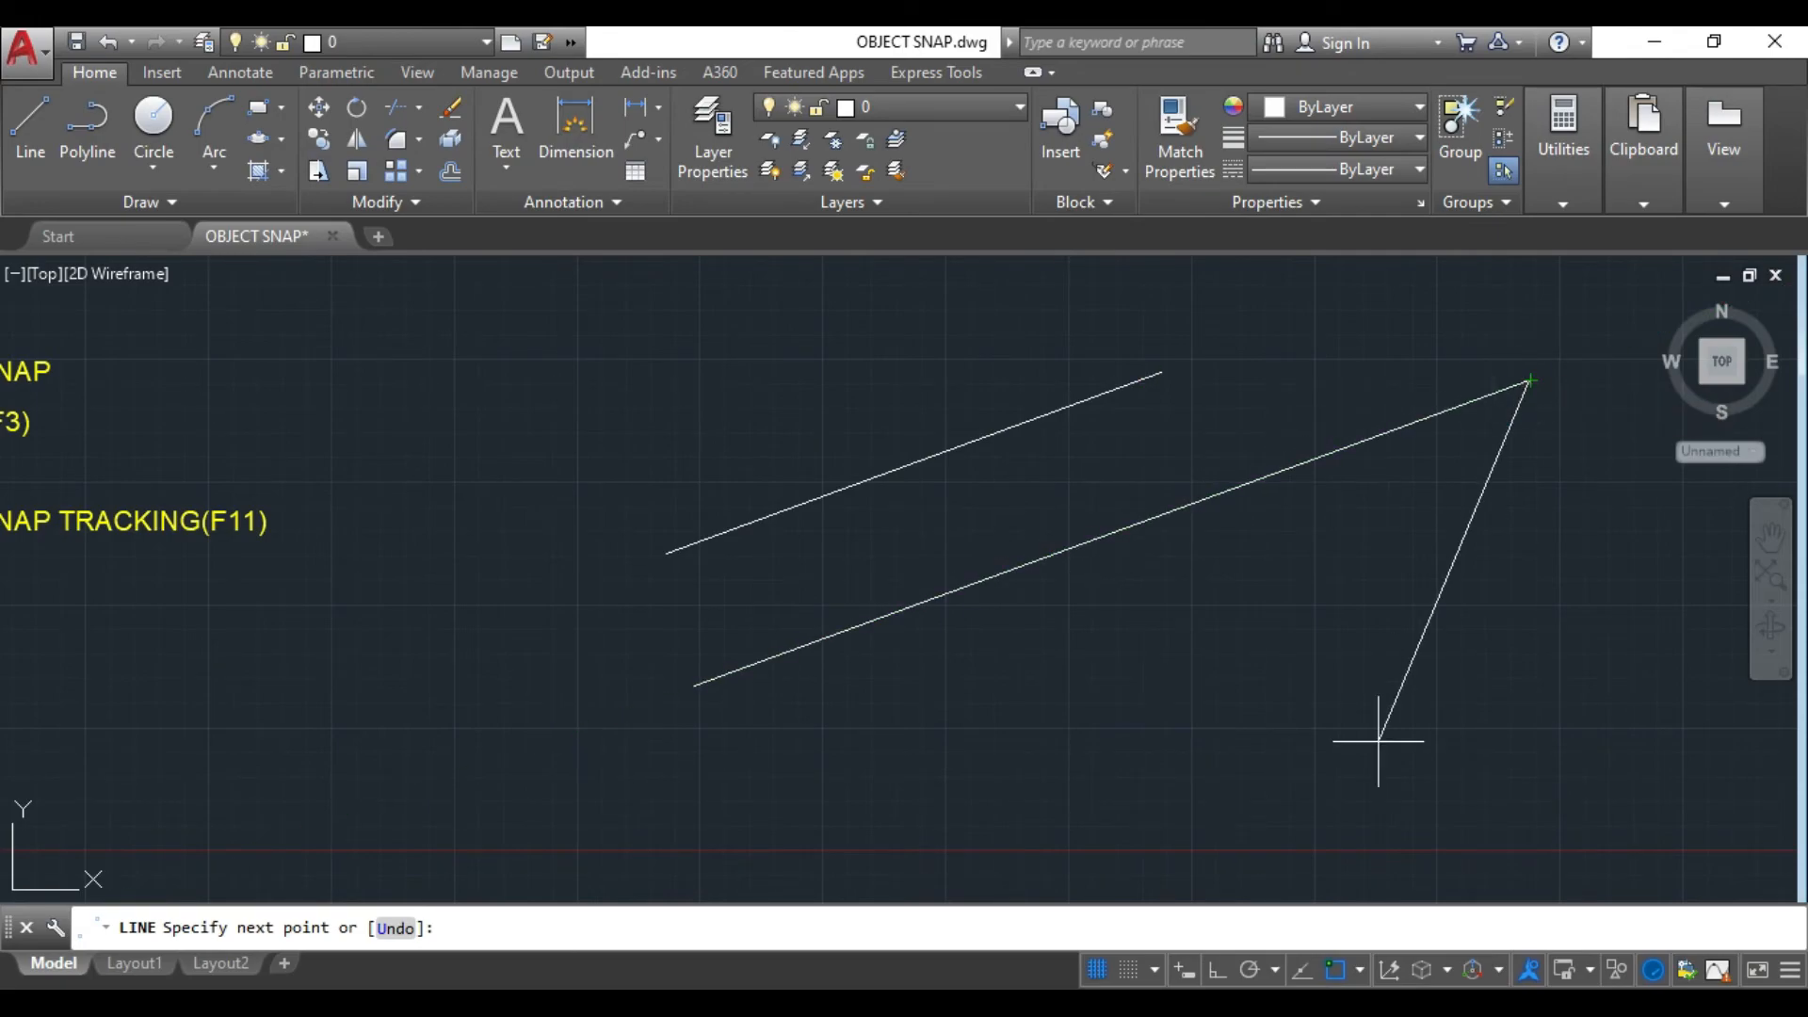
key(Escape)
- Delete the two parallel sloping lines
click(1330, 689)
click(720, 371)
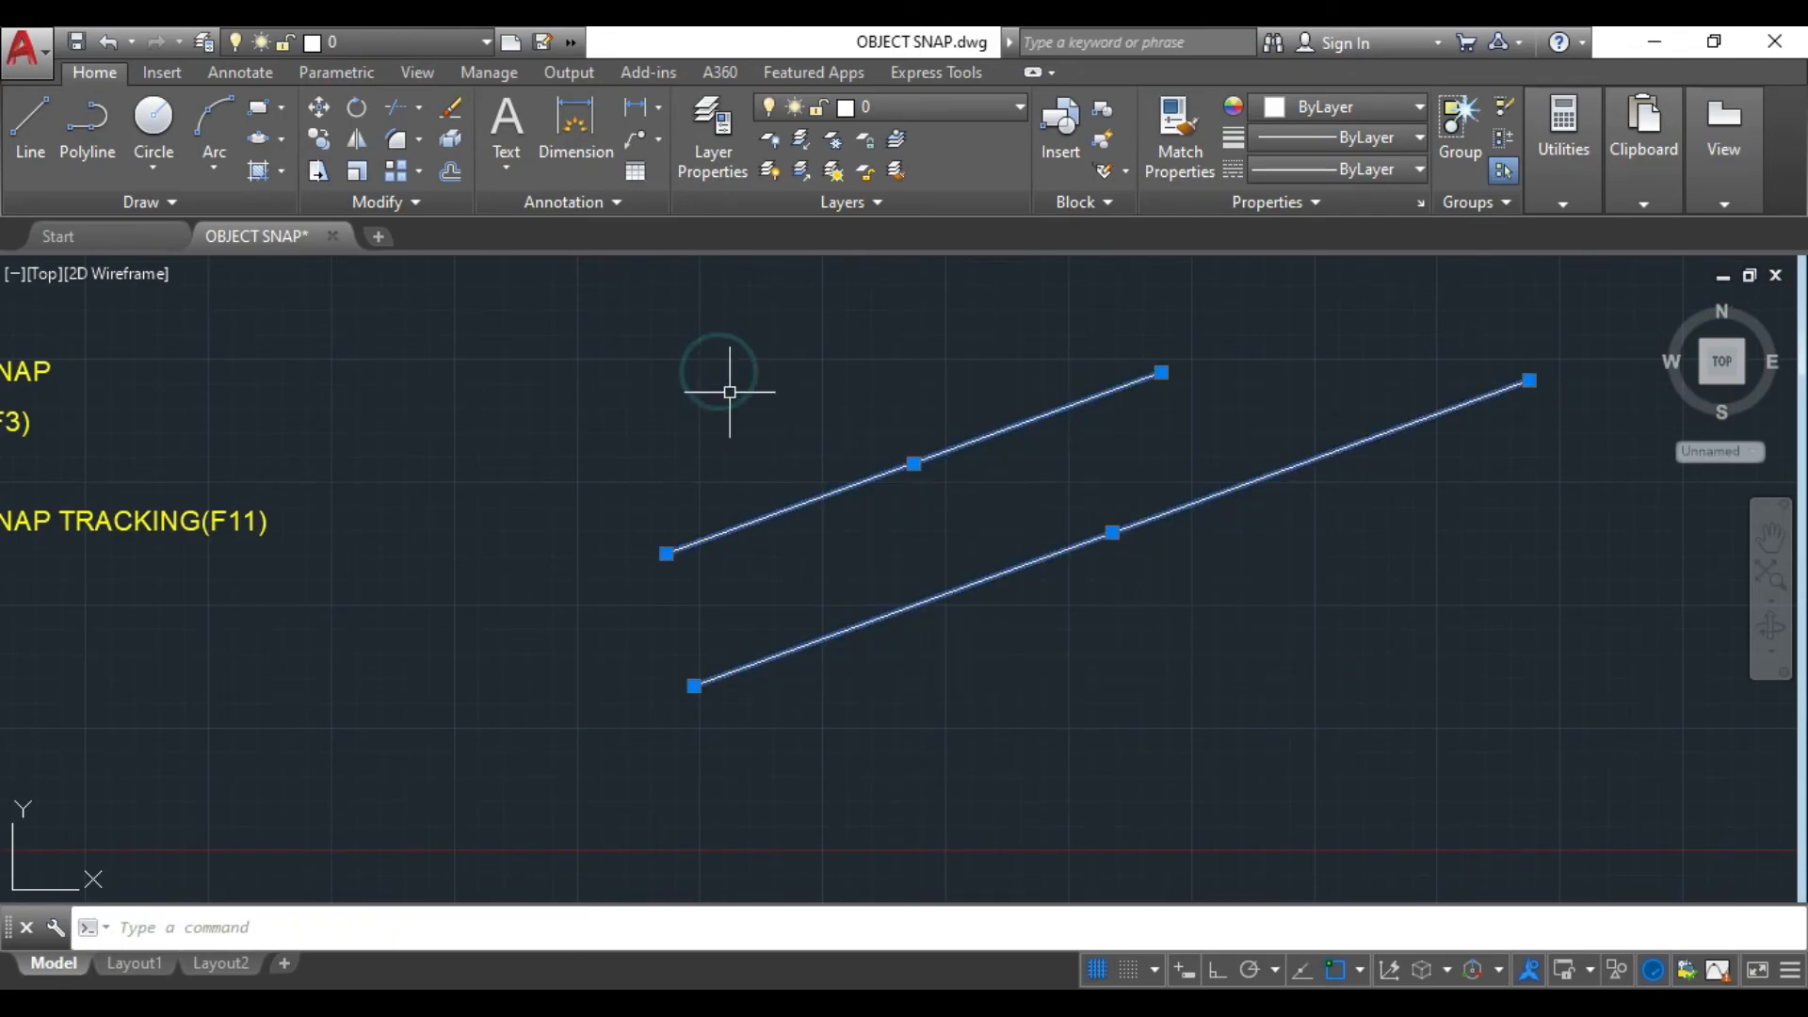
key(Delete)
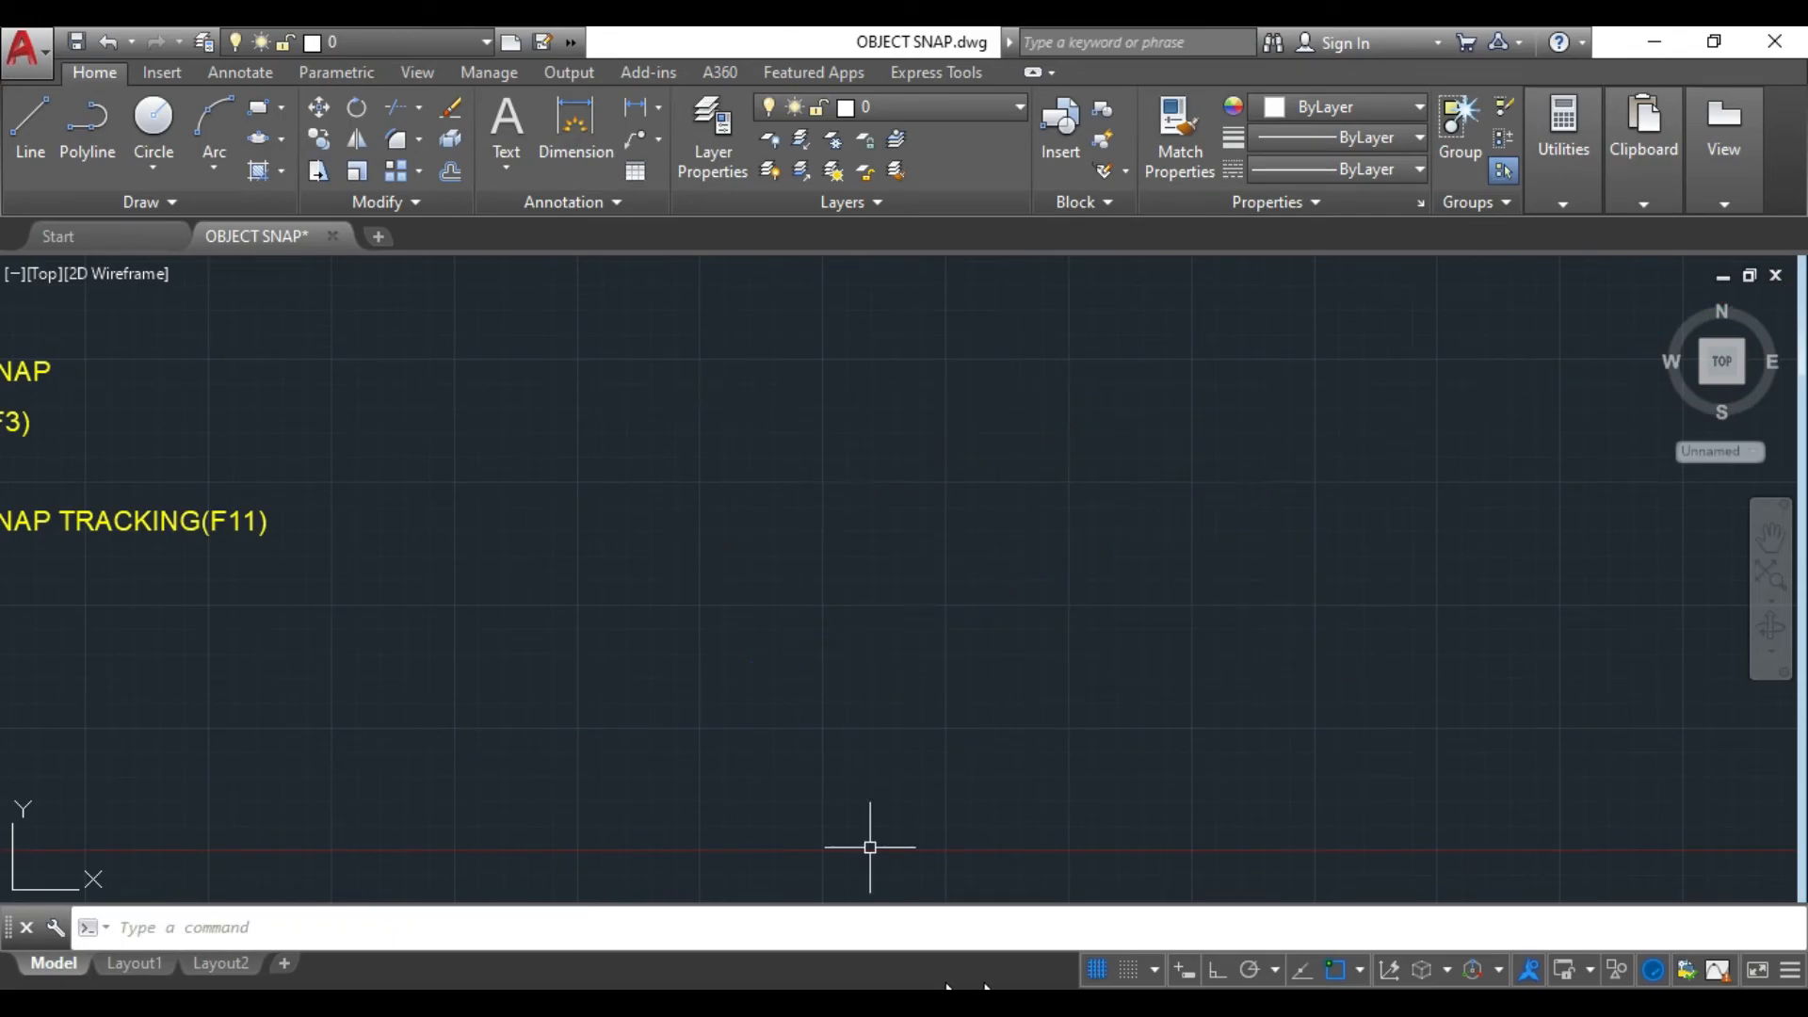
- Turn off Parallel, and enable Object Snap Tracking and the Midpoint snap mode in the drafting settings
click(1360, 971)
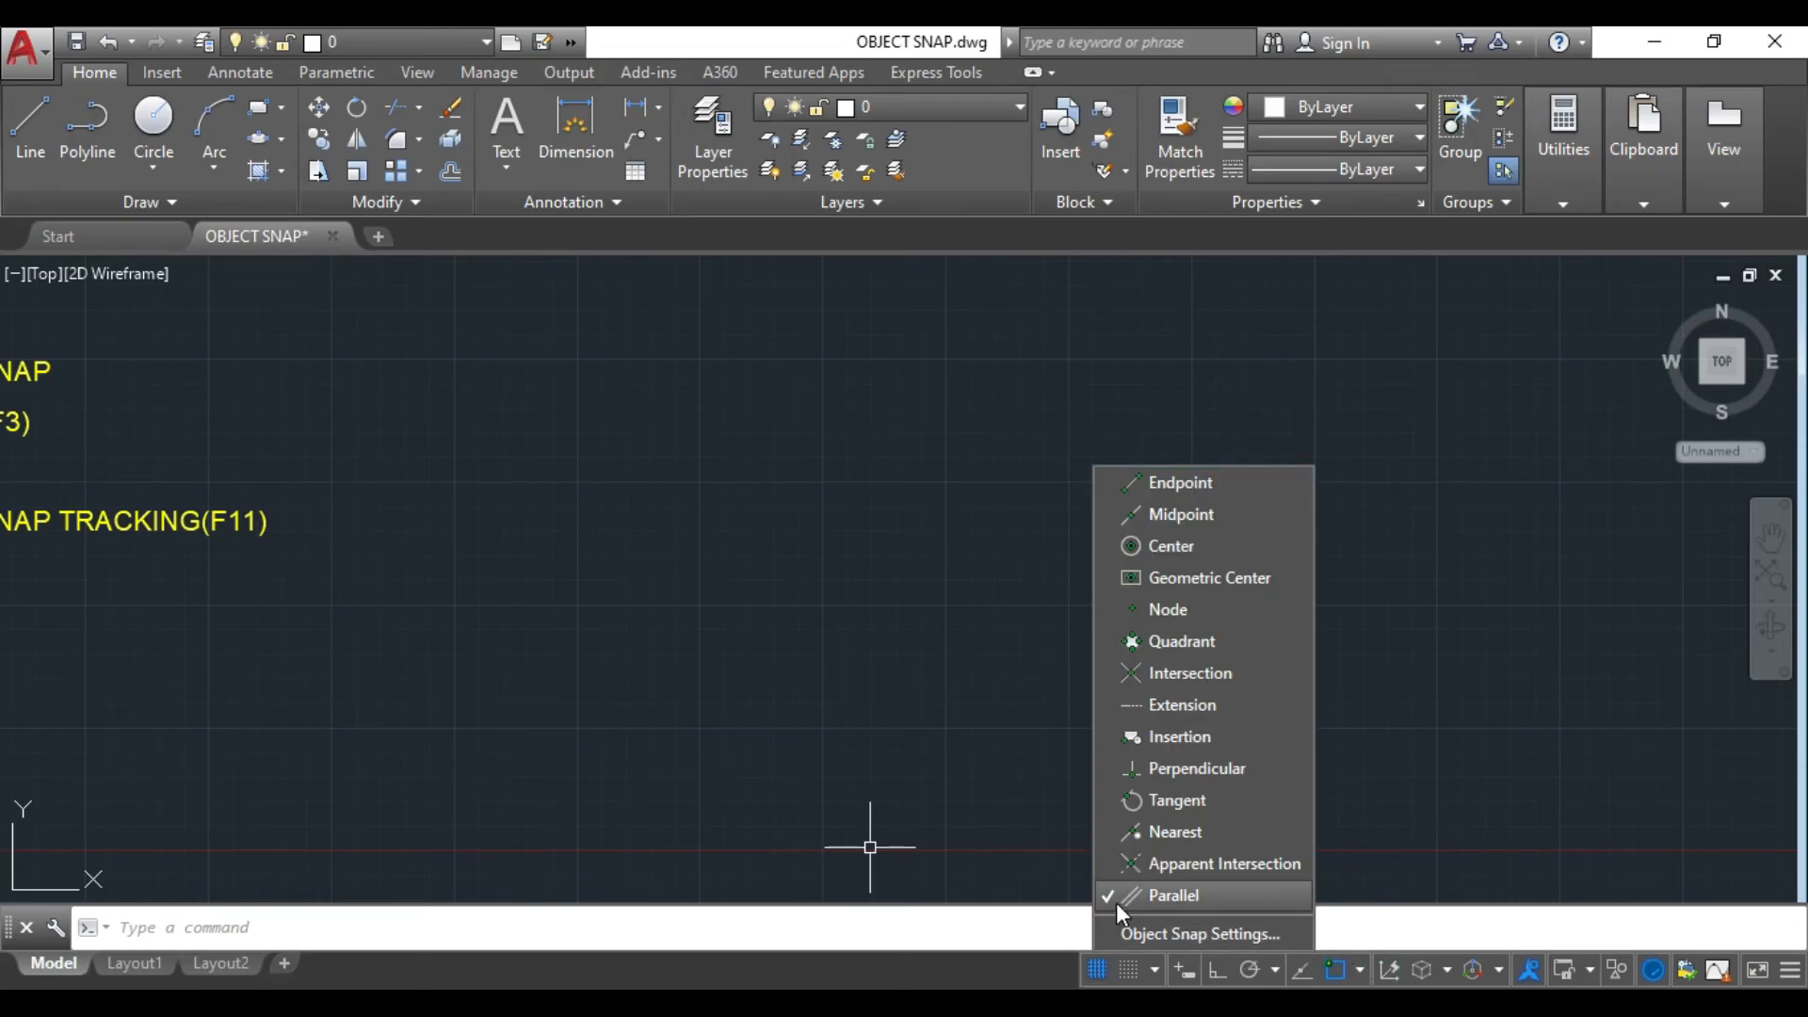
click(1149, 934)
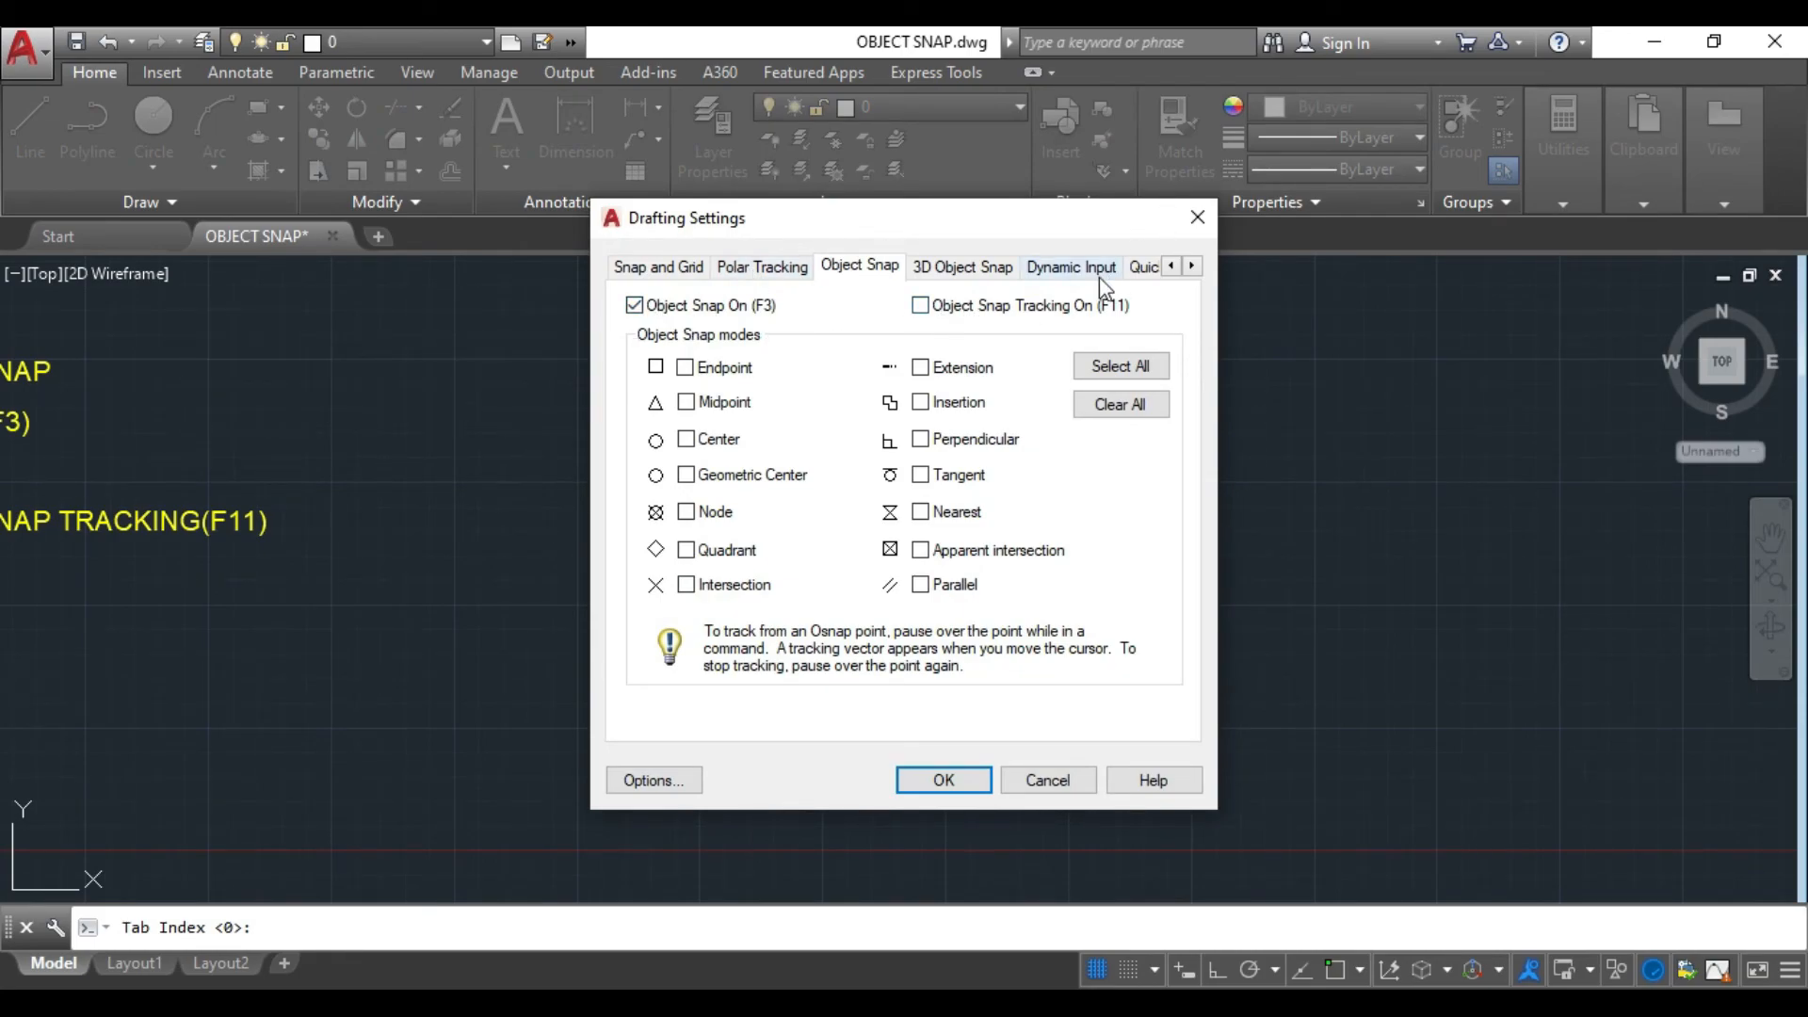
click(921, 306)
click(686, 407)
click(943, 781)
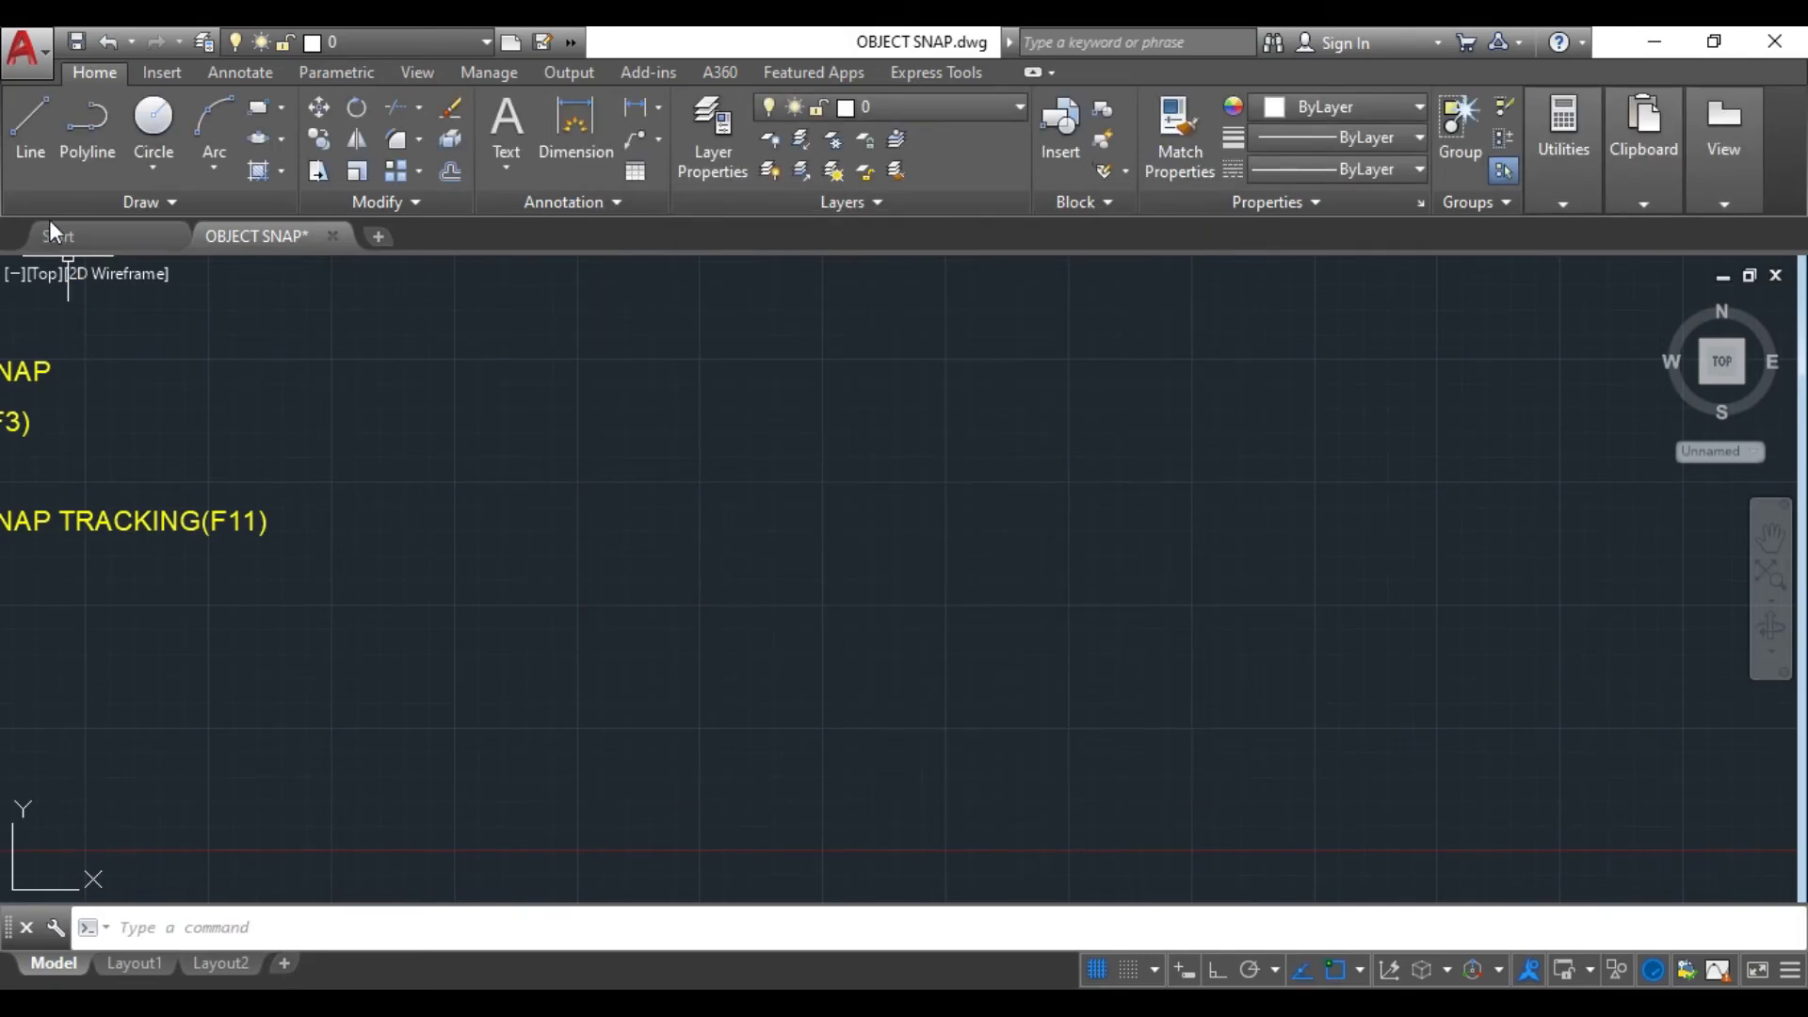
- Draw a single line sloping up to the right in the empty area beside the yellow text
click(31, 128)
click(605, 524)
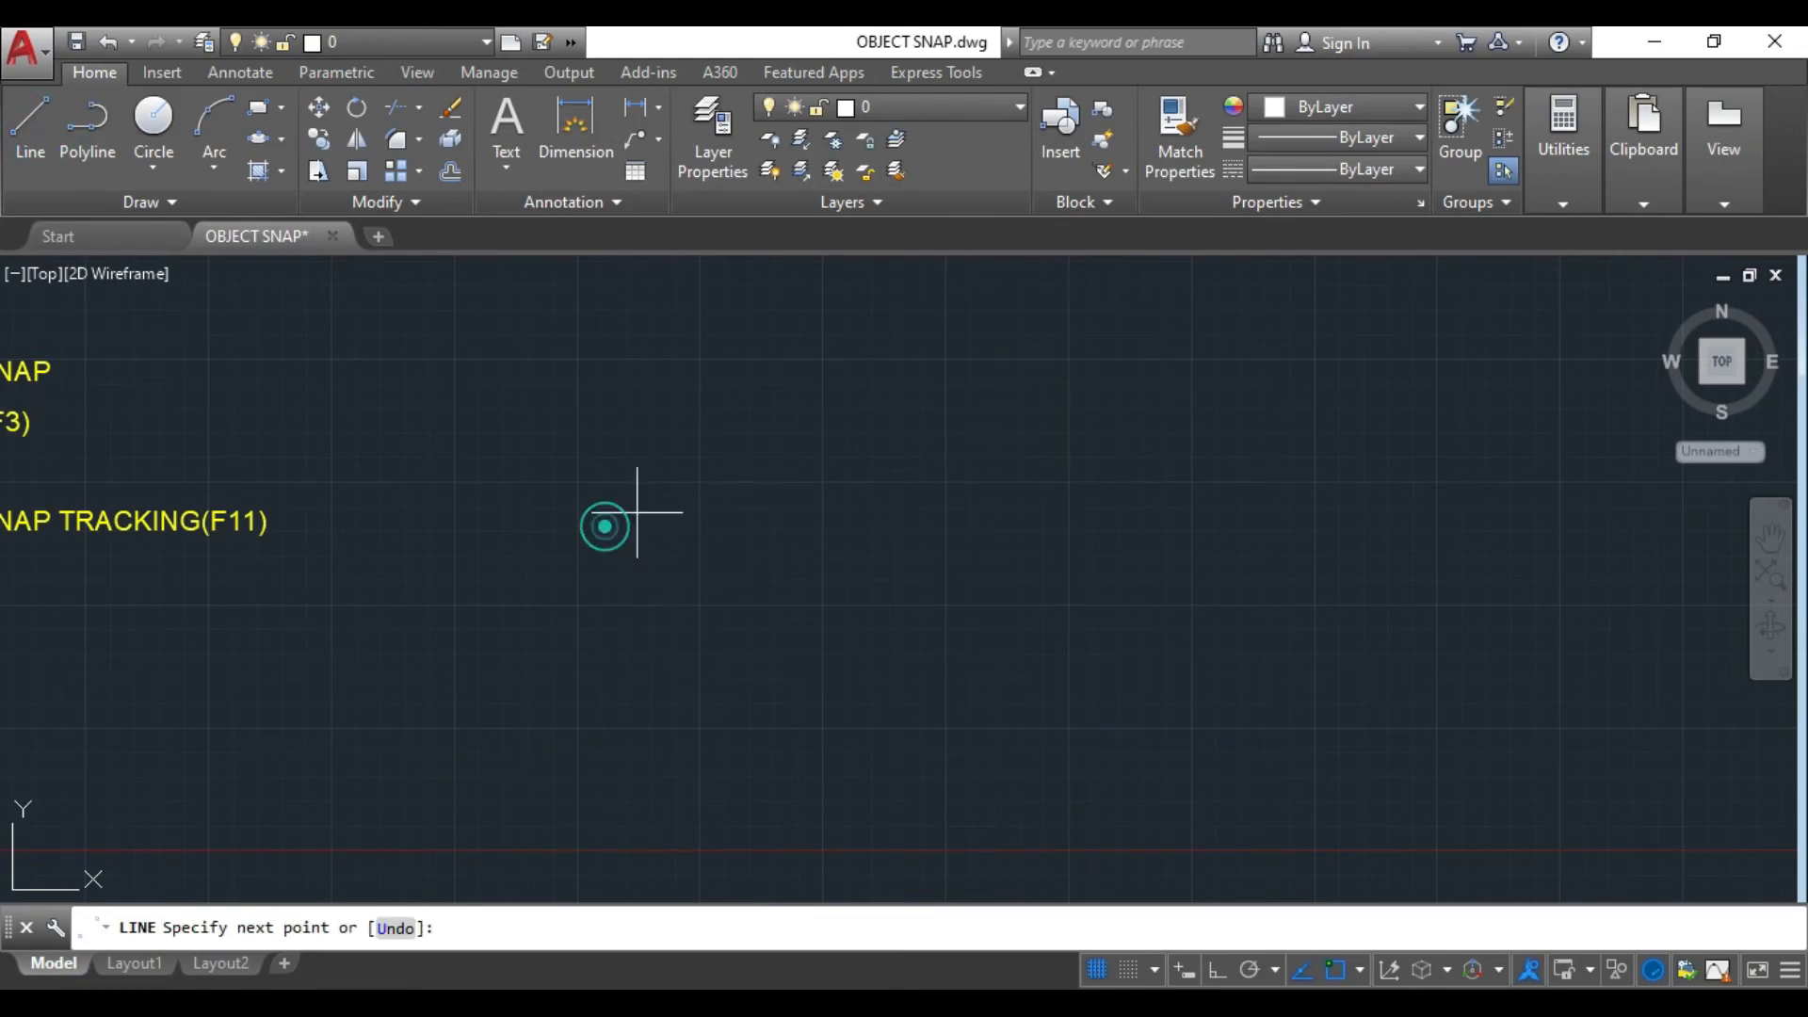
click(1031, 359)
key(Return)
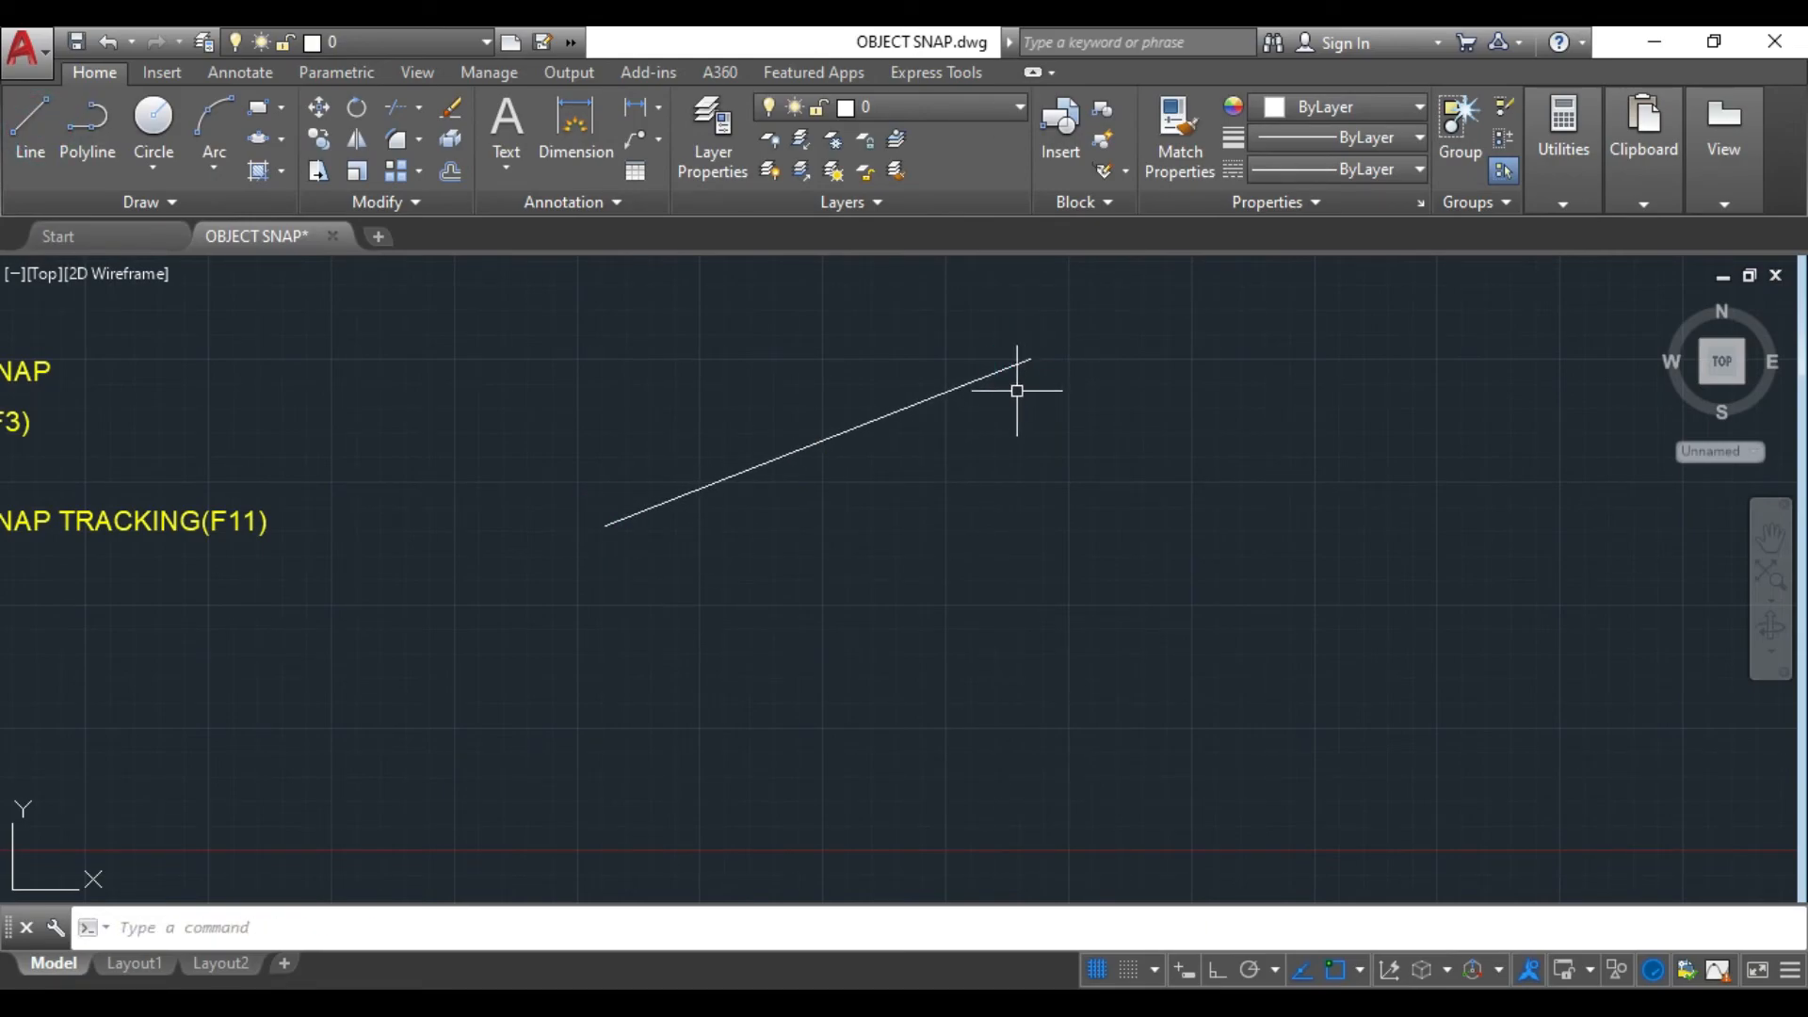
- Draw a horizontal line below the sloping line with Ortho mode turned on
click(26, 141)
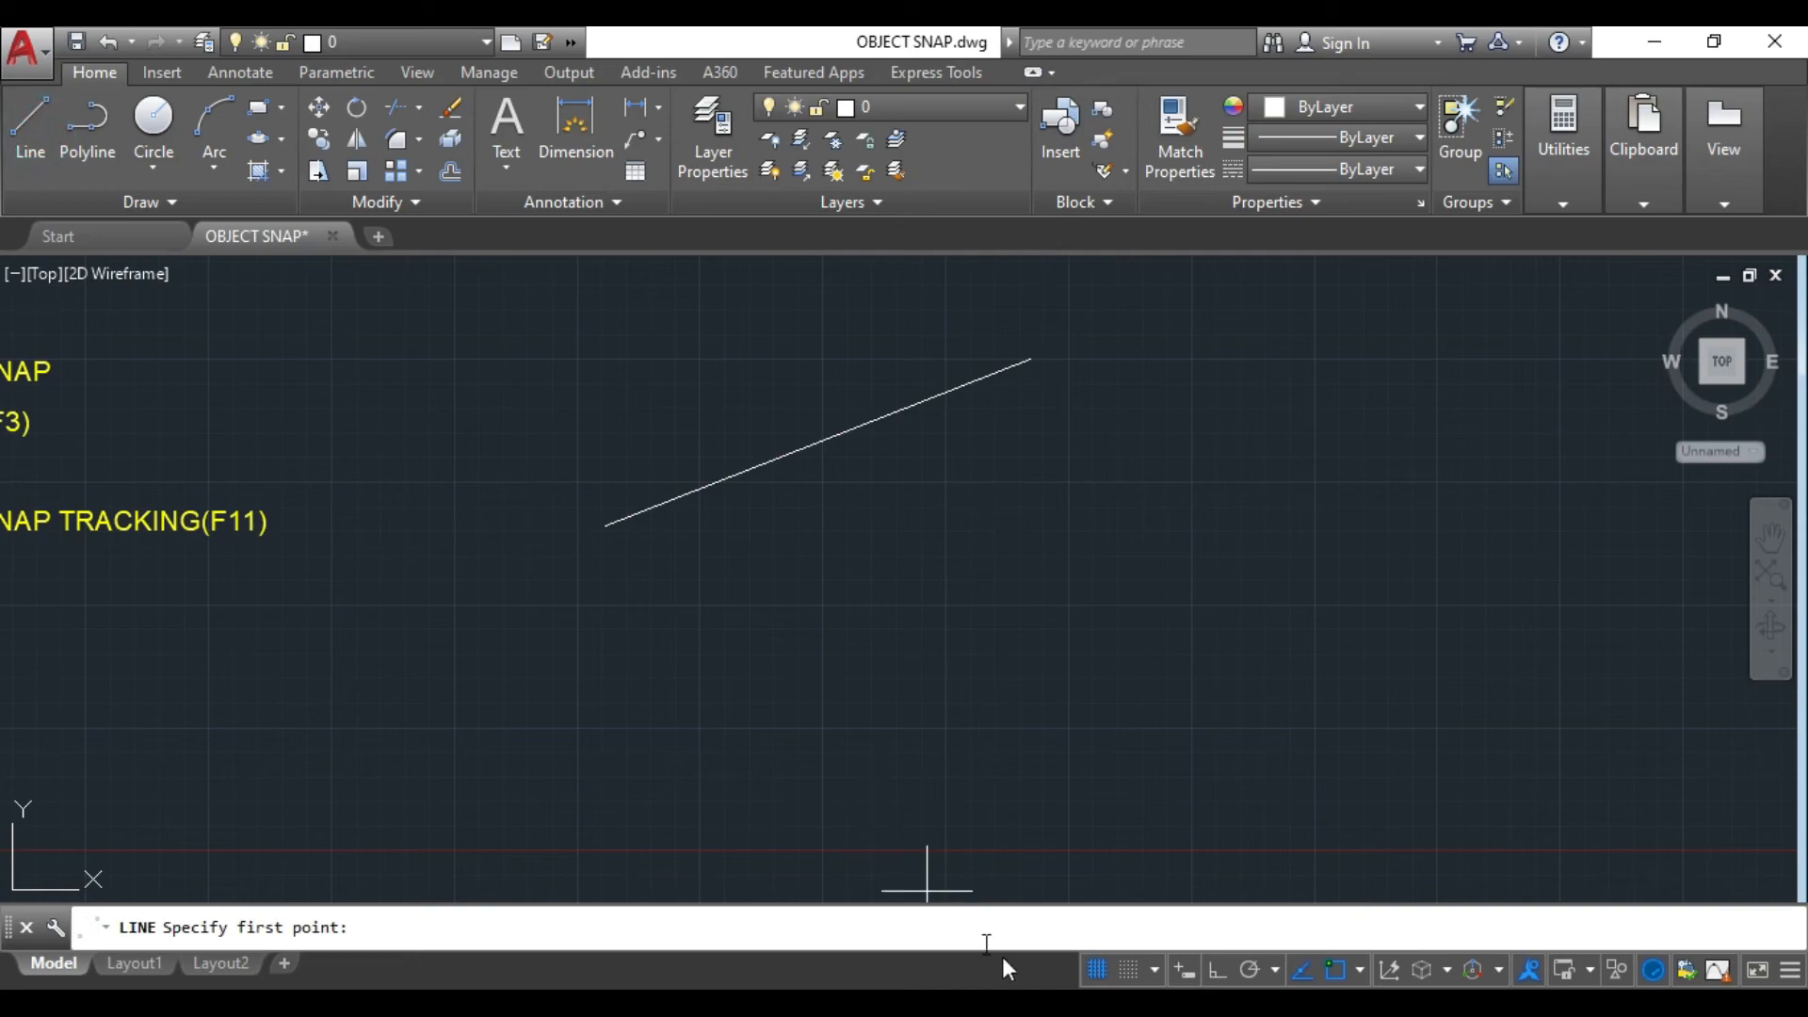
click(1209, 971)
click(796, 702)
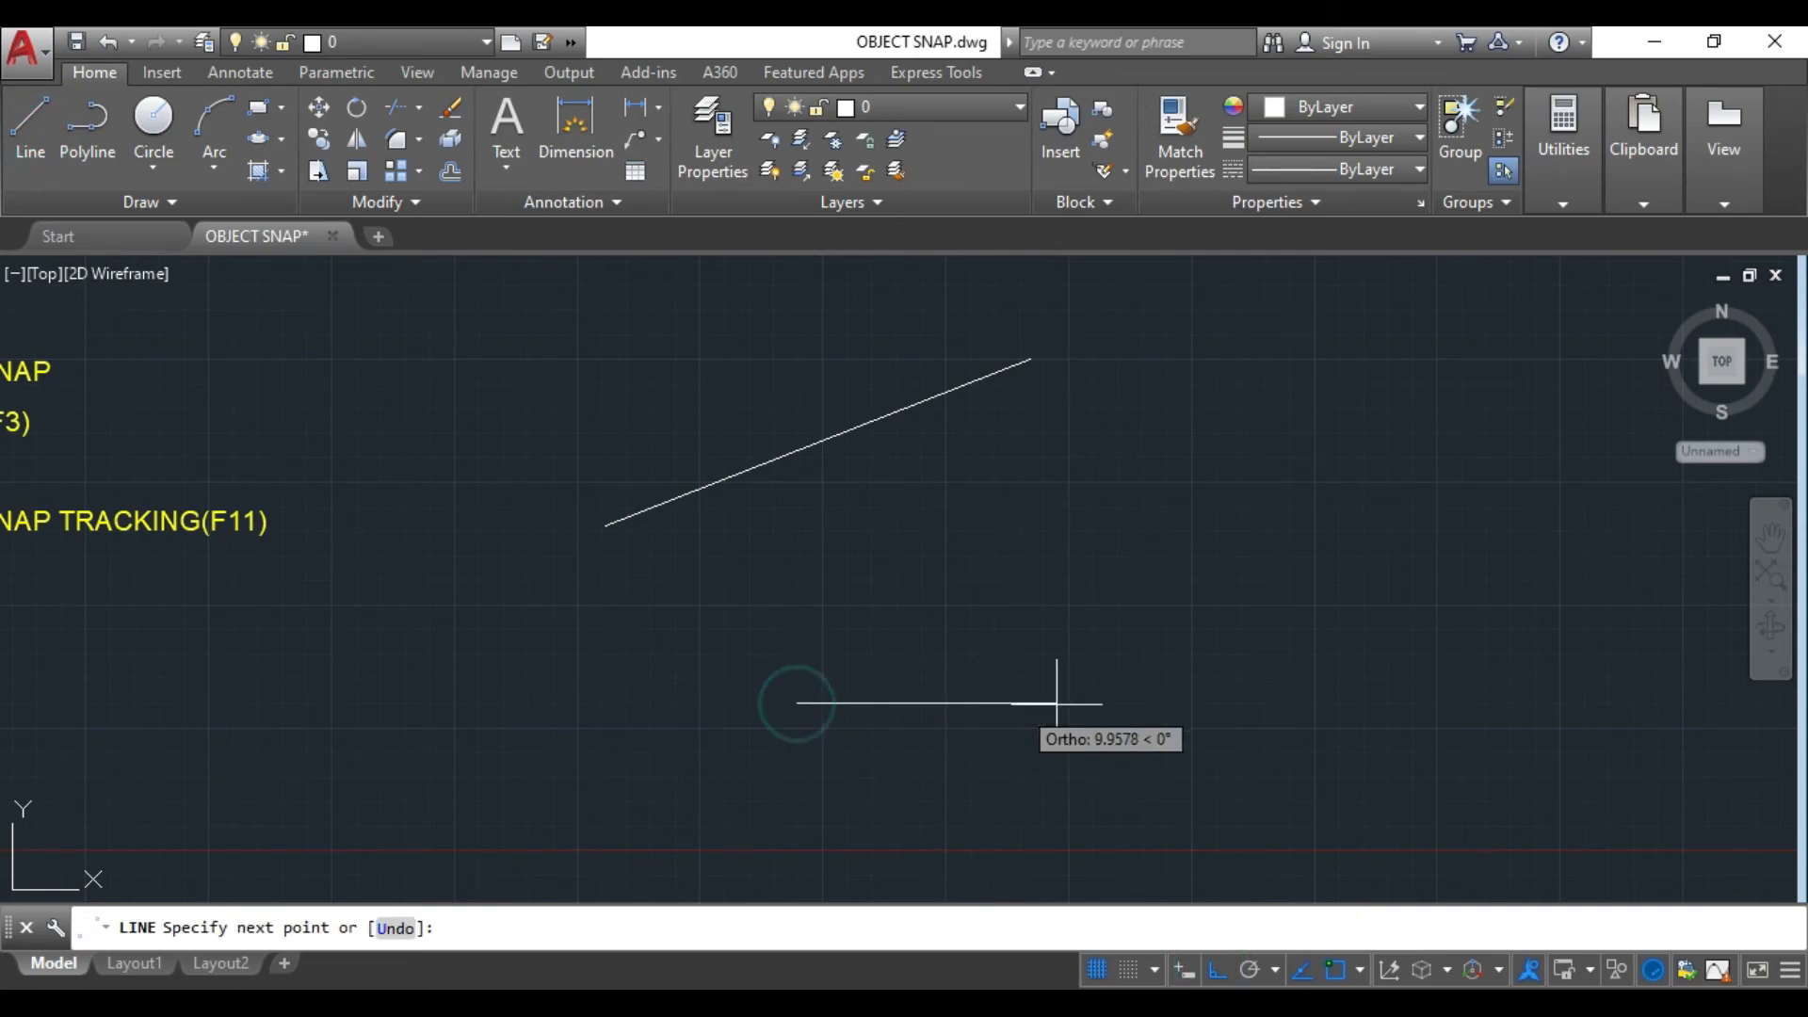
click(1145, 701)
key(Return)
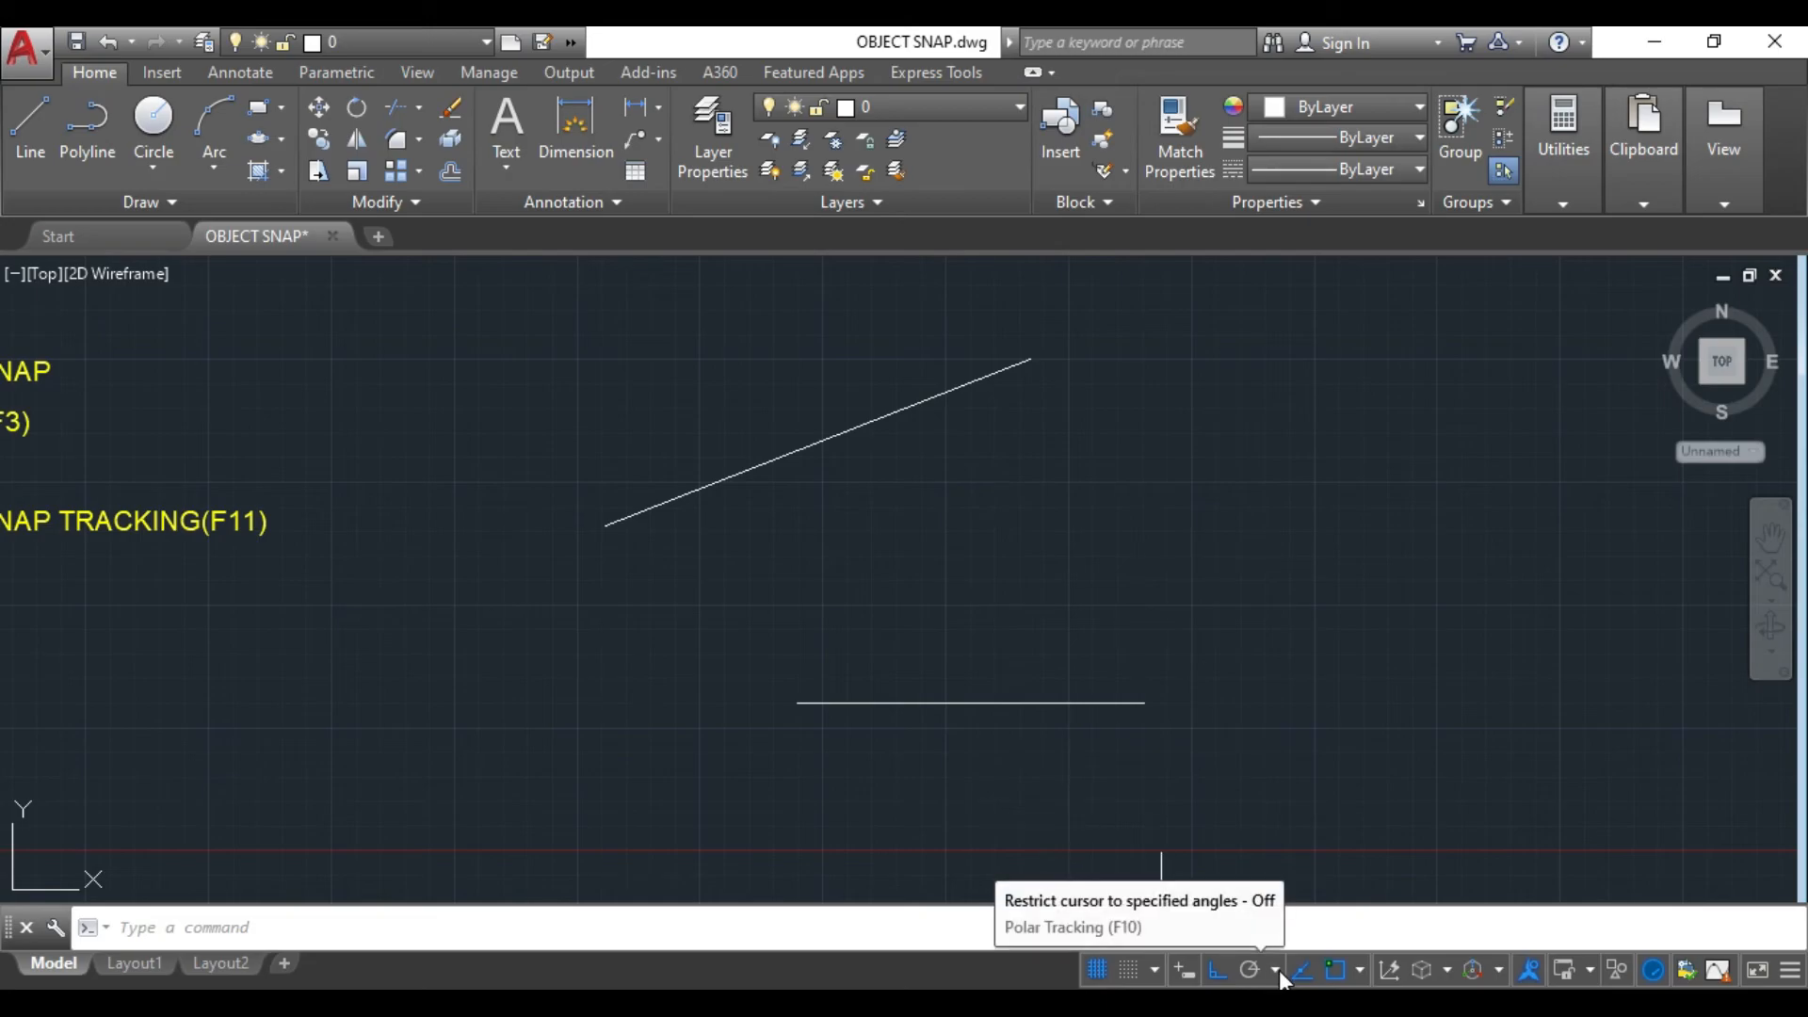
- Turn off Object Snap Tracking in the drafting settings
click(1359, 971)
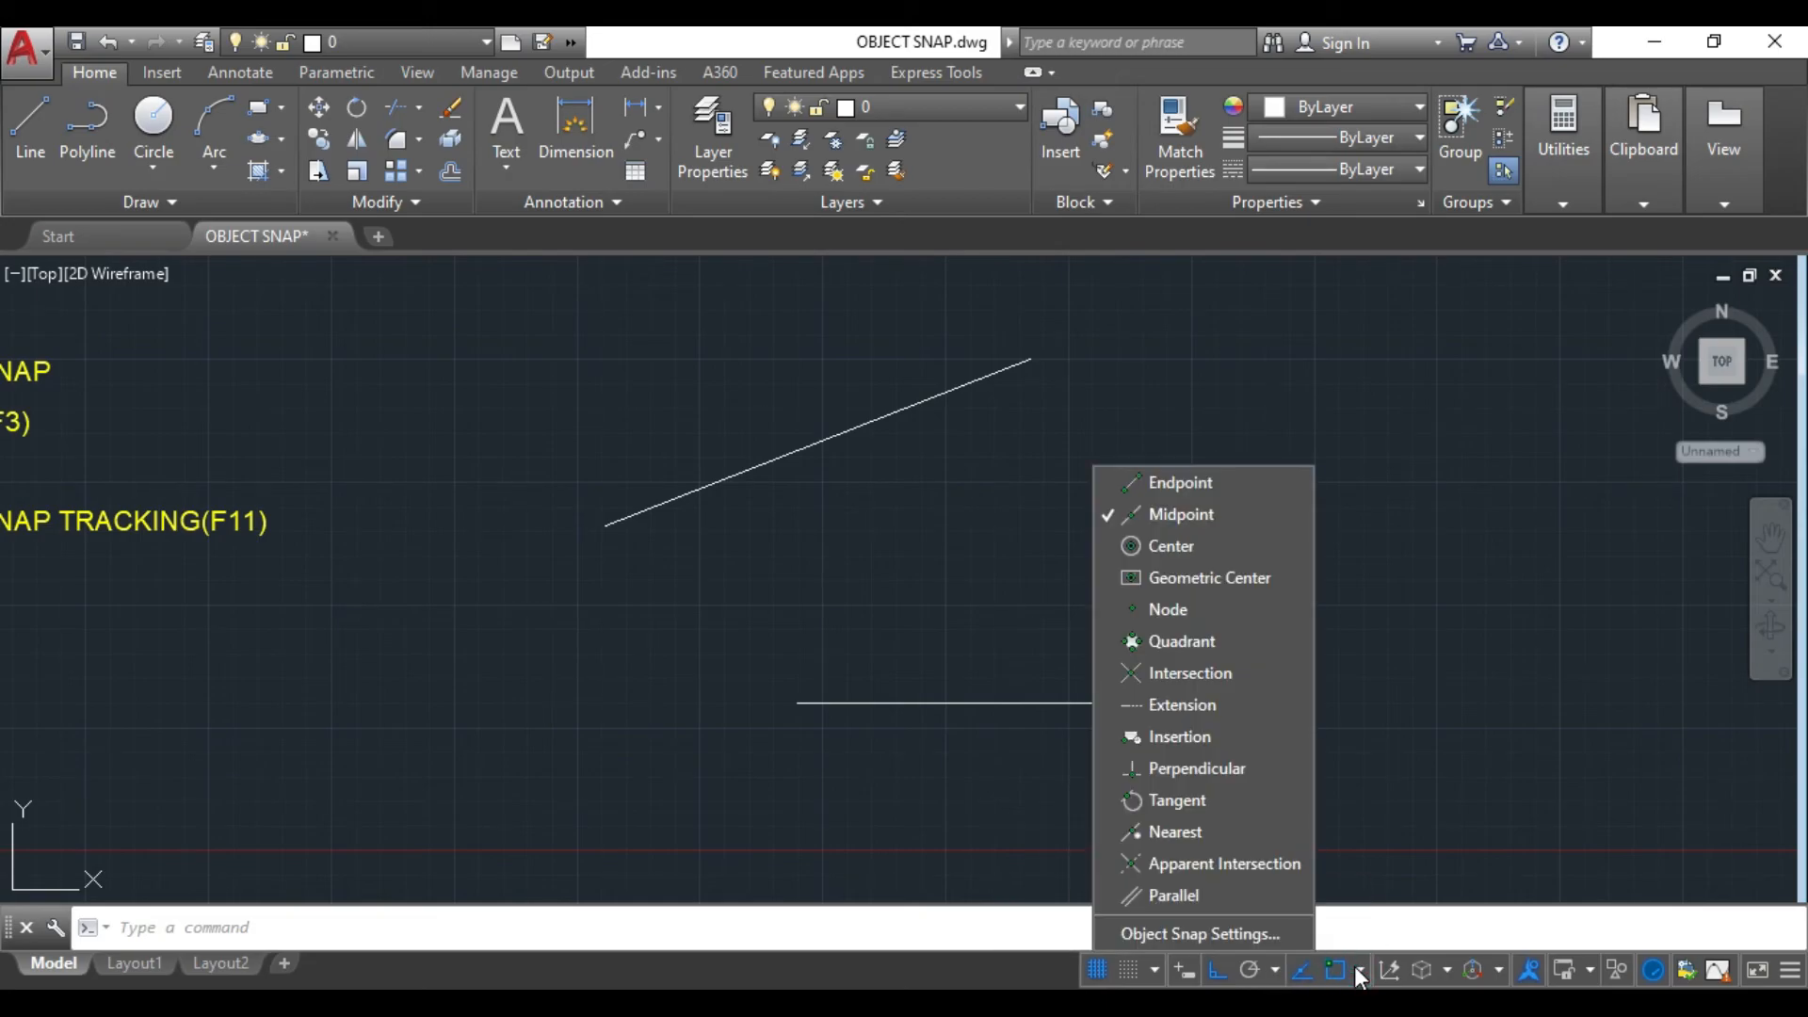
click(1239, 935)
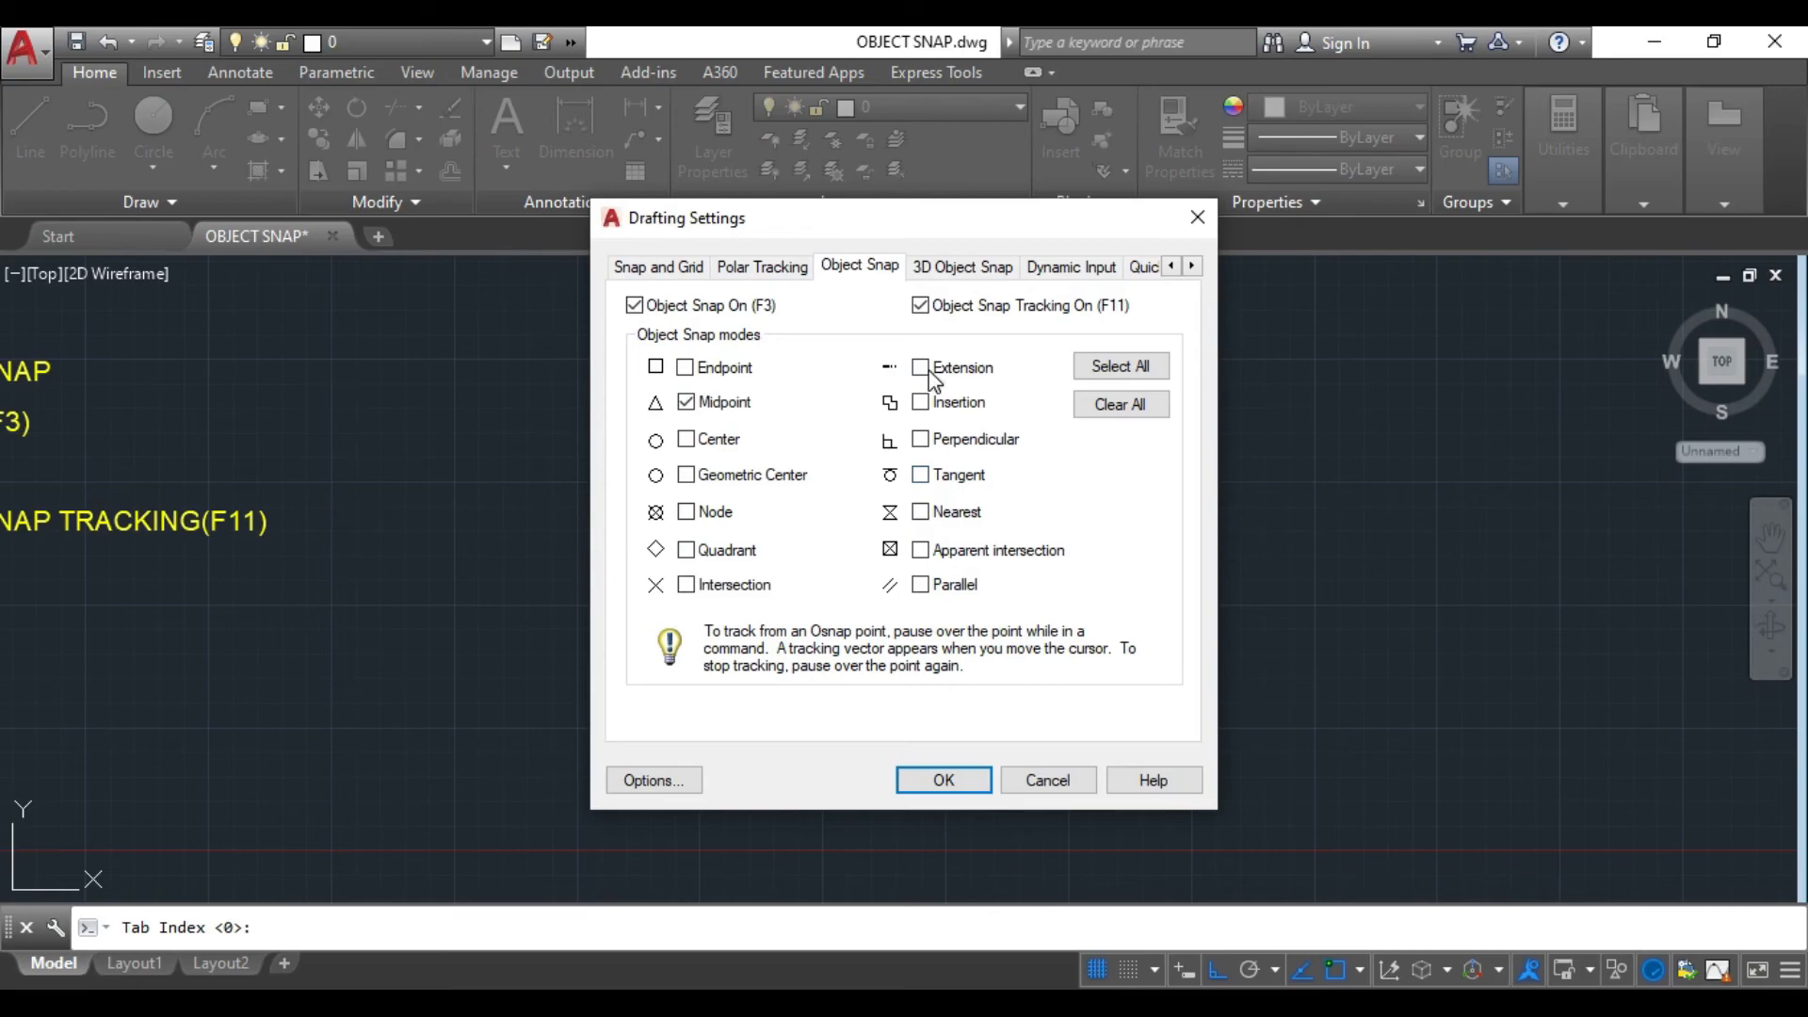
click(933, 307)
click(945, 781)
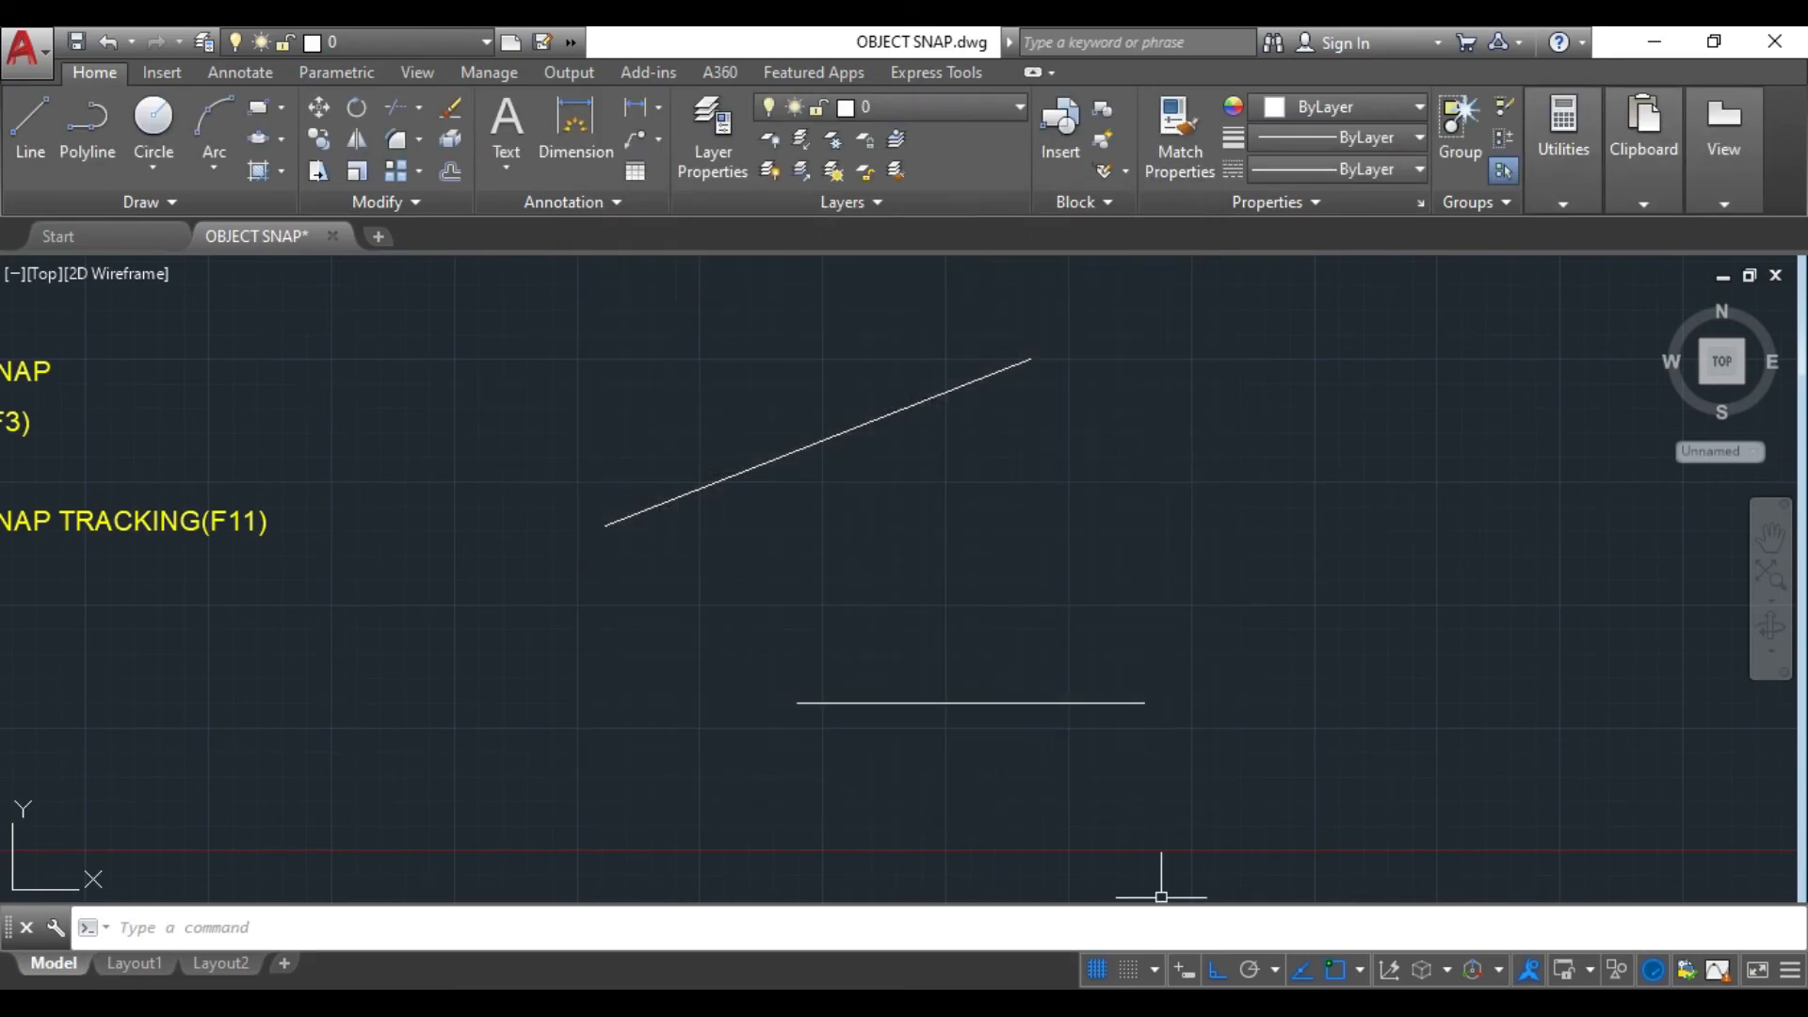
- Draw a horizontal construction line rightward from the sloping line's midpoint and a vertical one crossing it, up from the lower line's midpoint
click(35, 130)
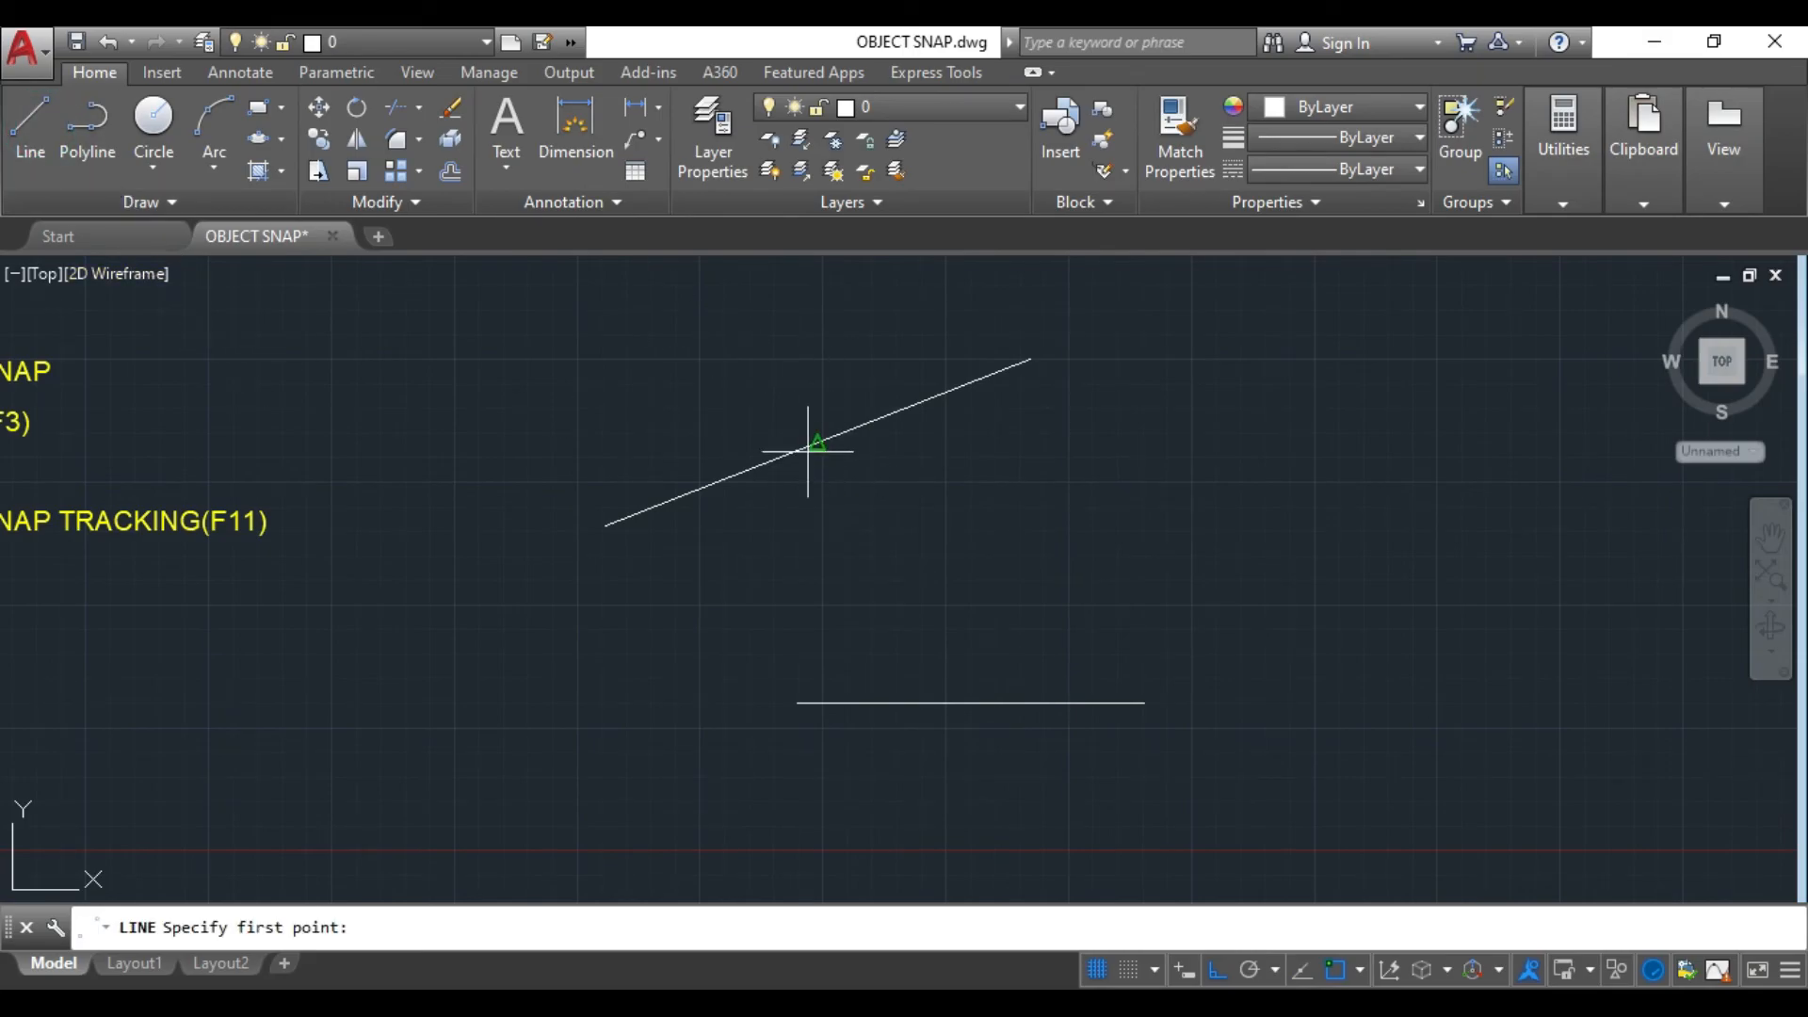
click(817, 443)
click(1304, 453)
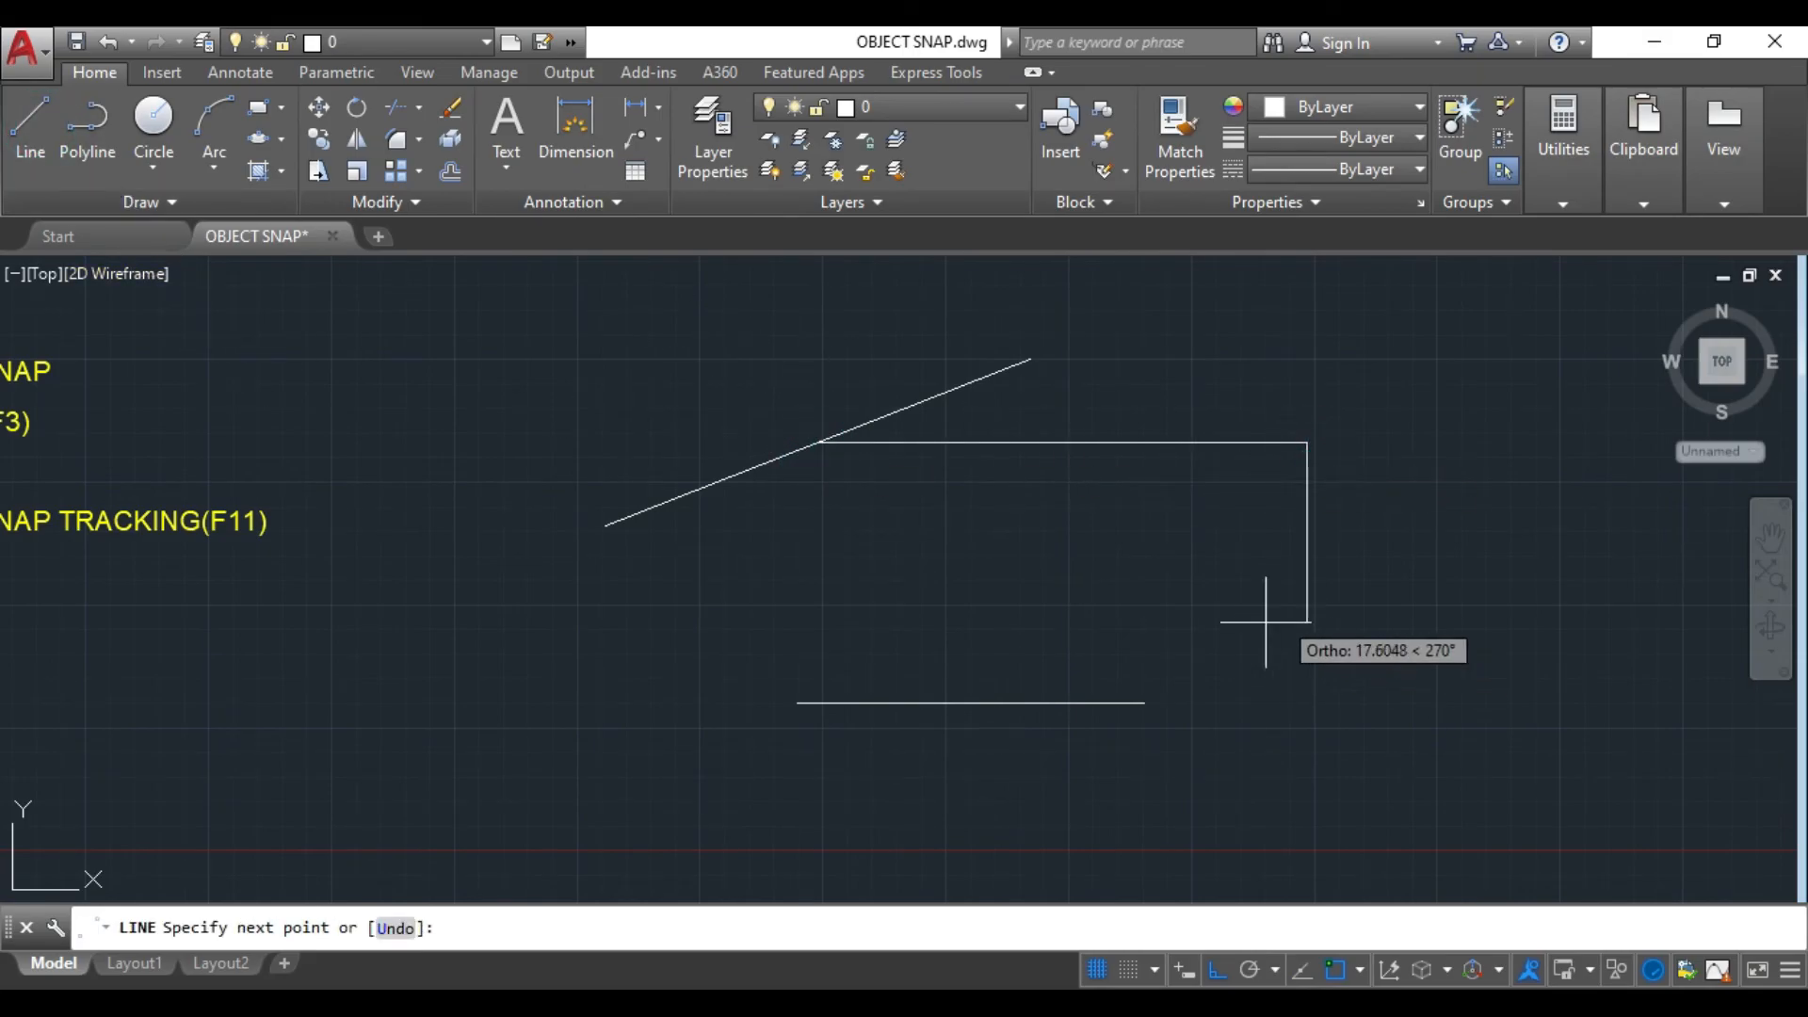
key(Escape)
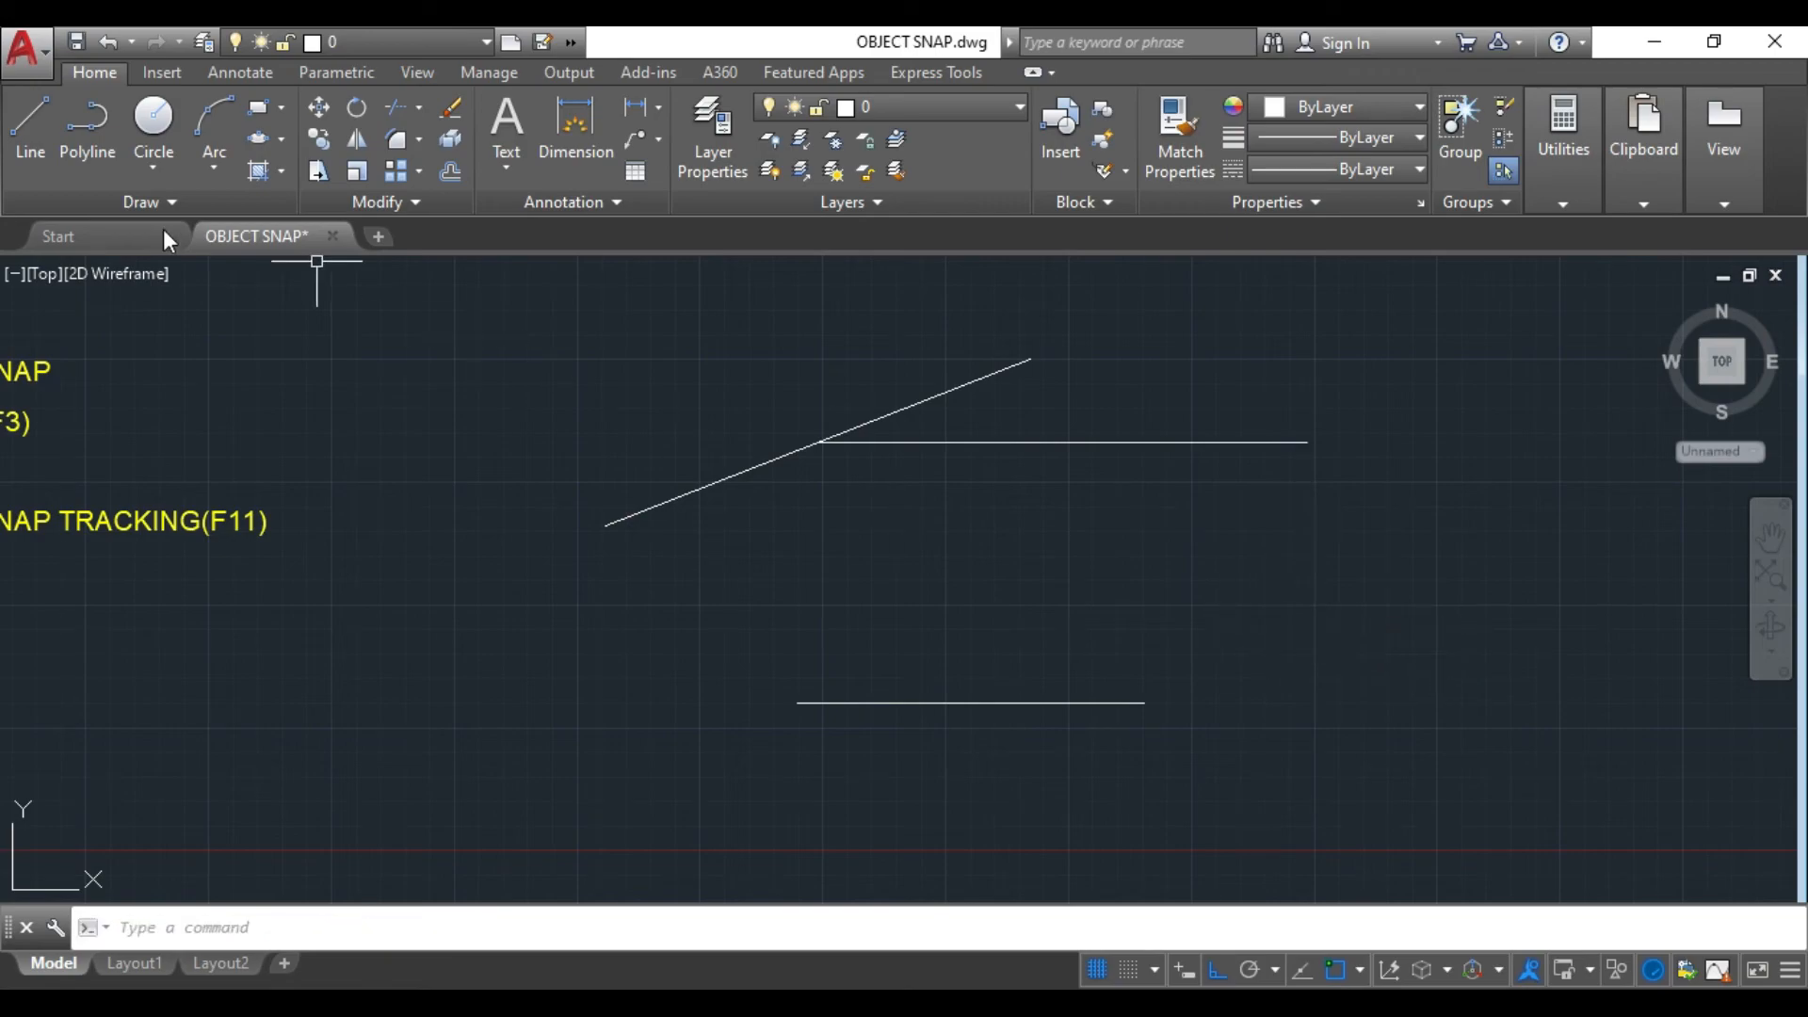
click(37, 122)
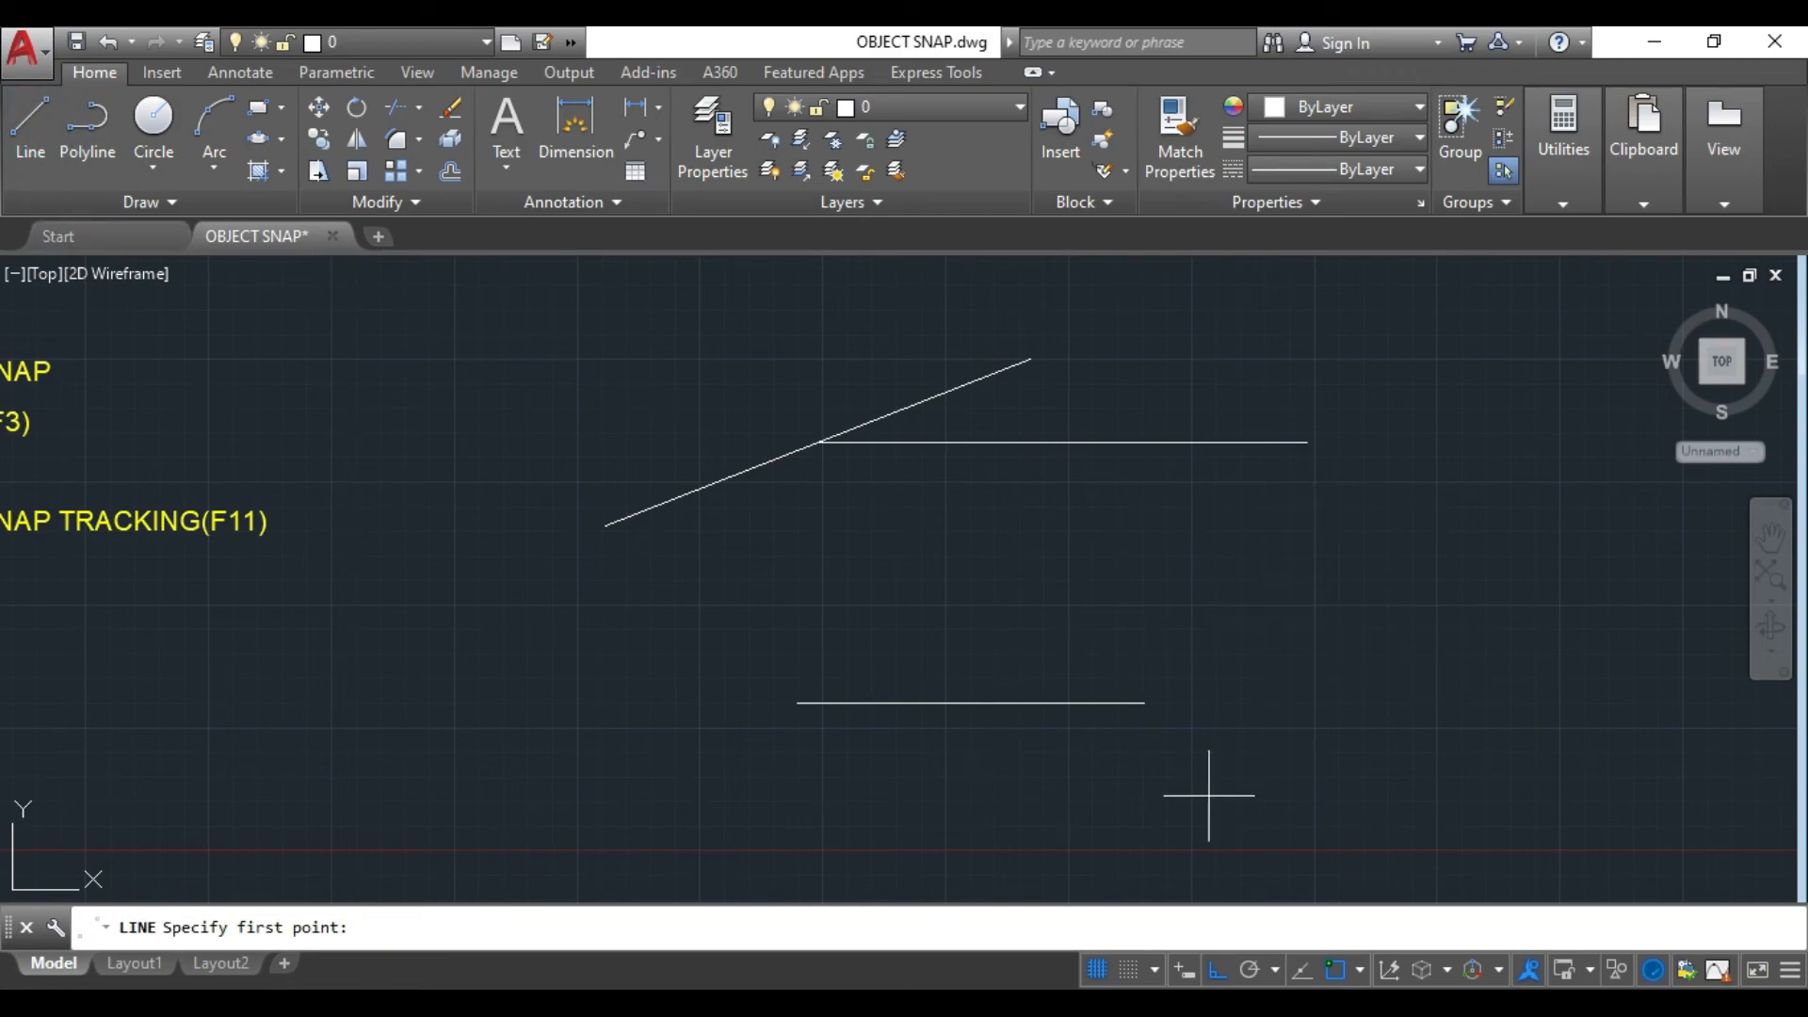
click(971, 702)
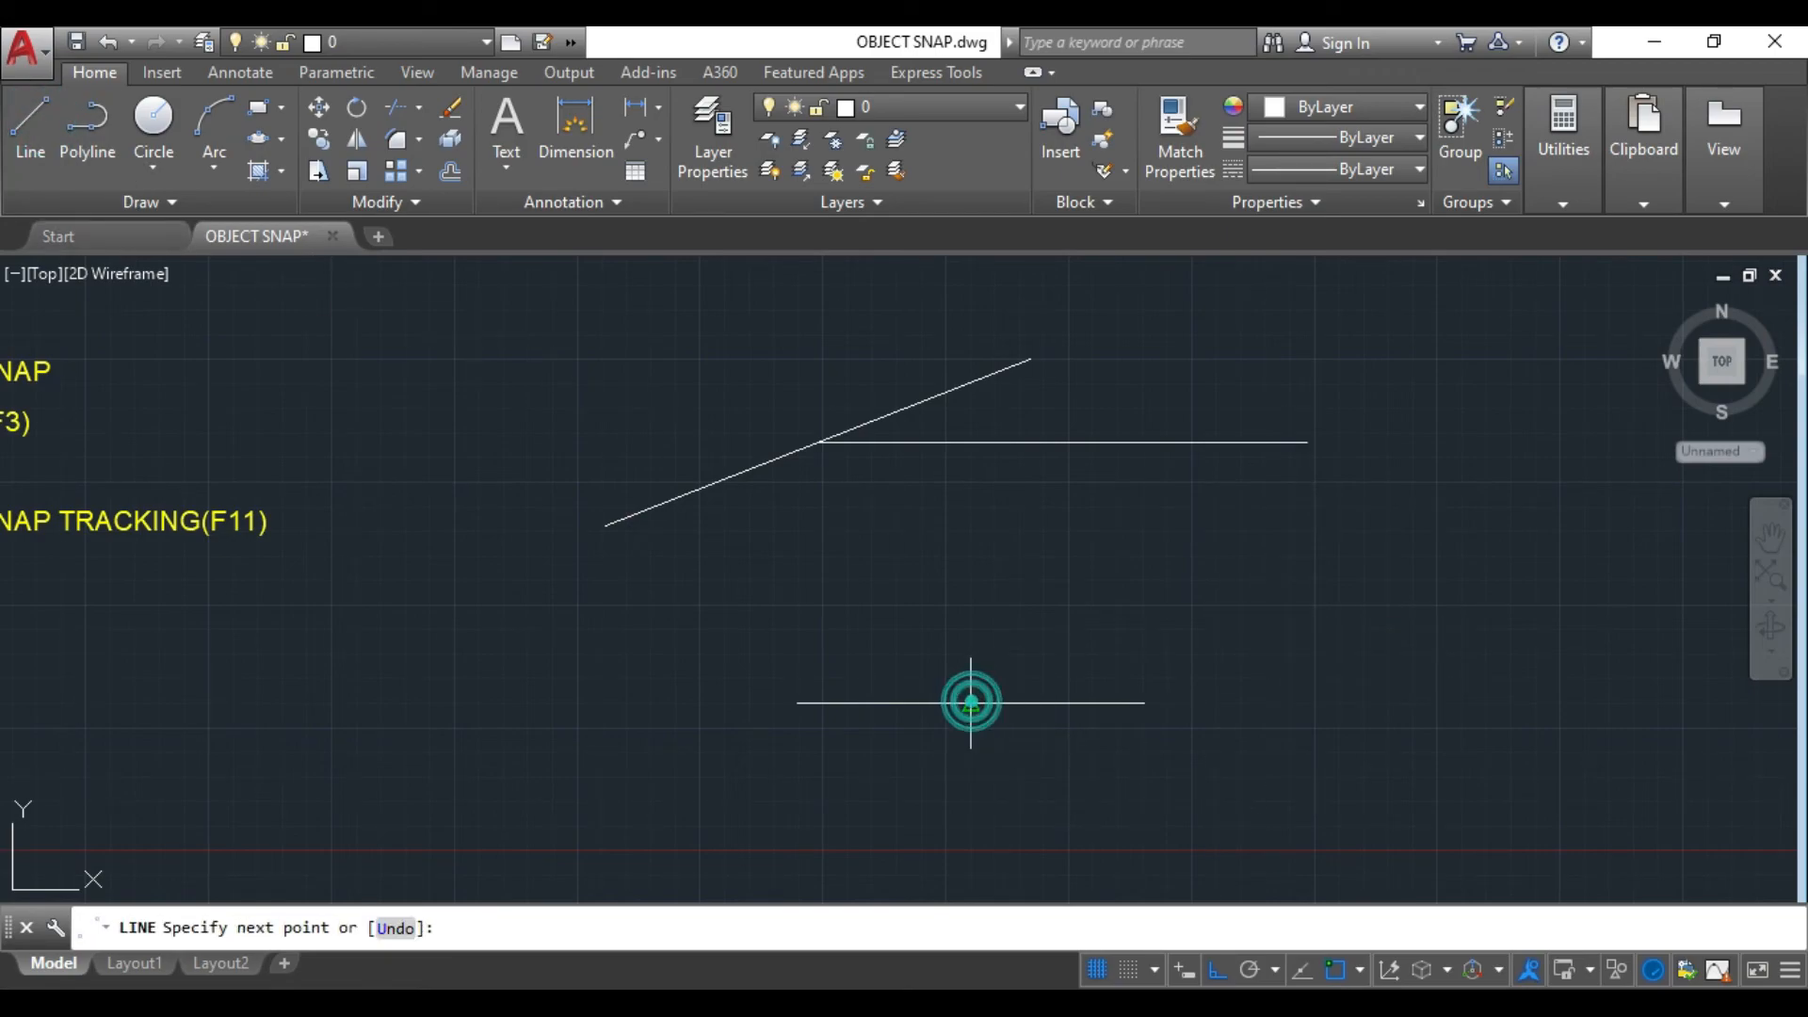
click(979, 409)
key(Escape)
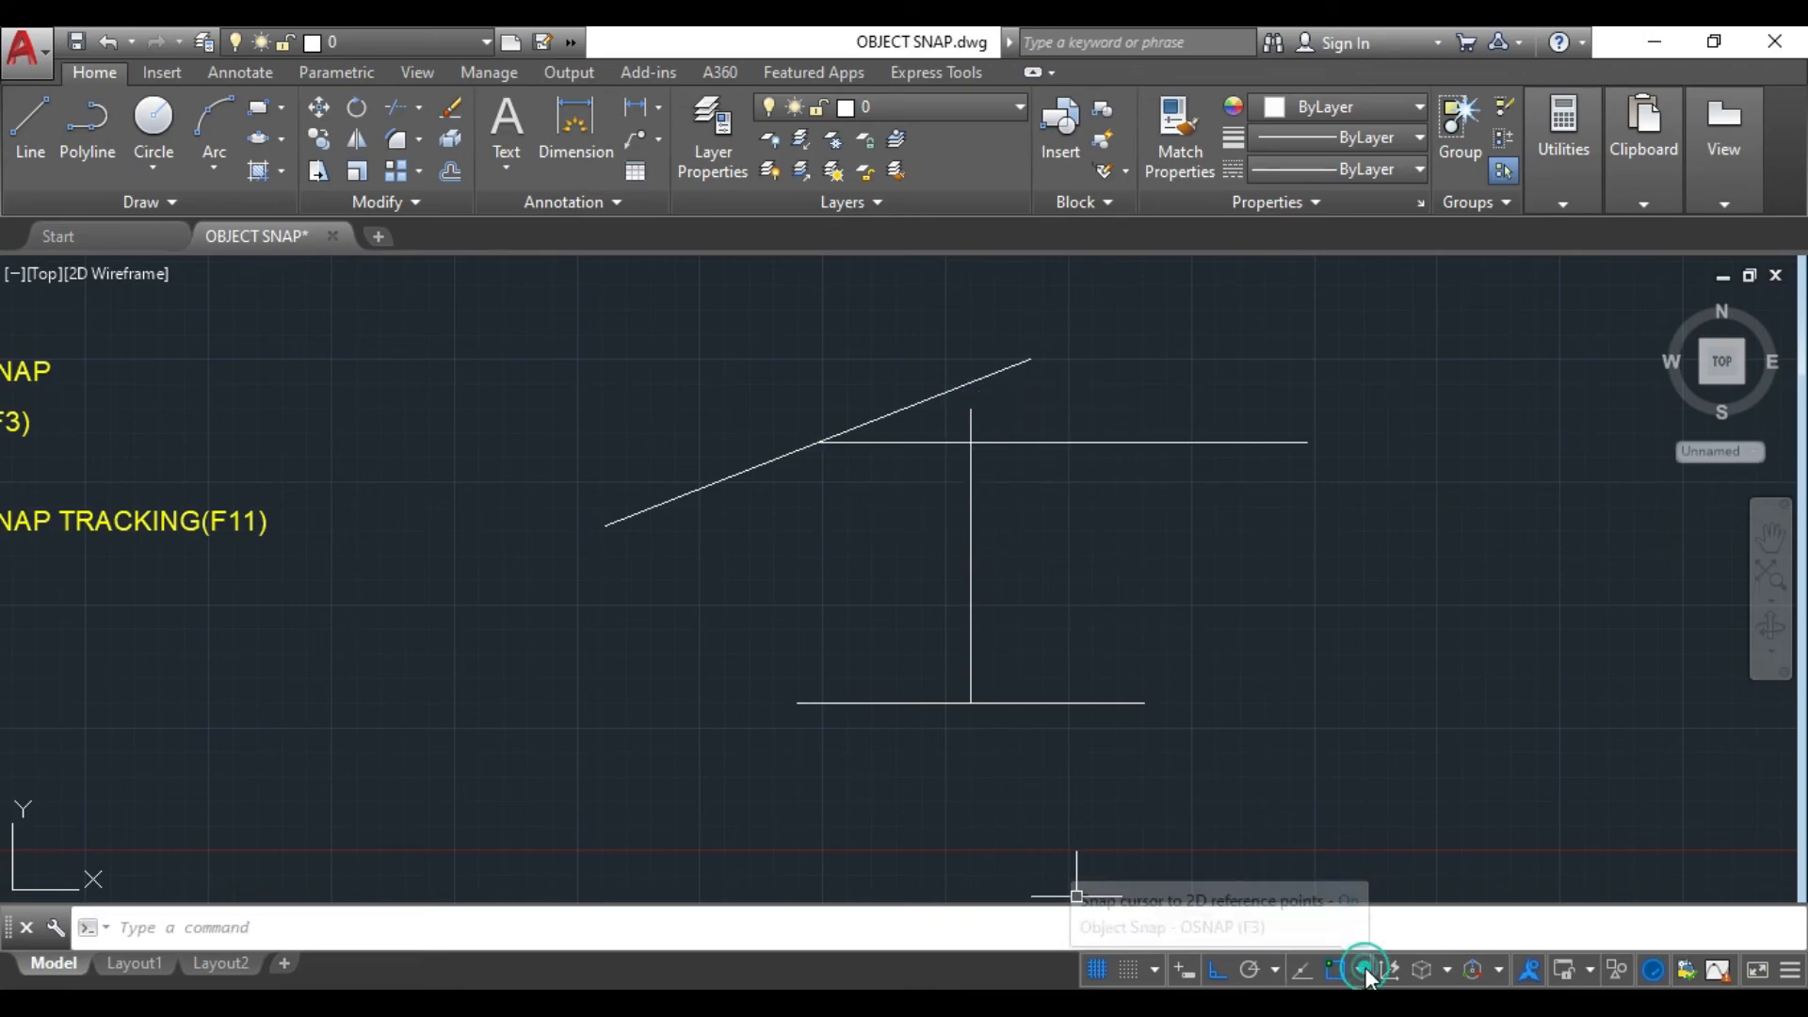
- Enable the Intersection snap mode and draw a circle of about 4.3 units radius centred where the two construction lines cross
click(1360, 970)
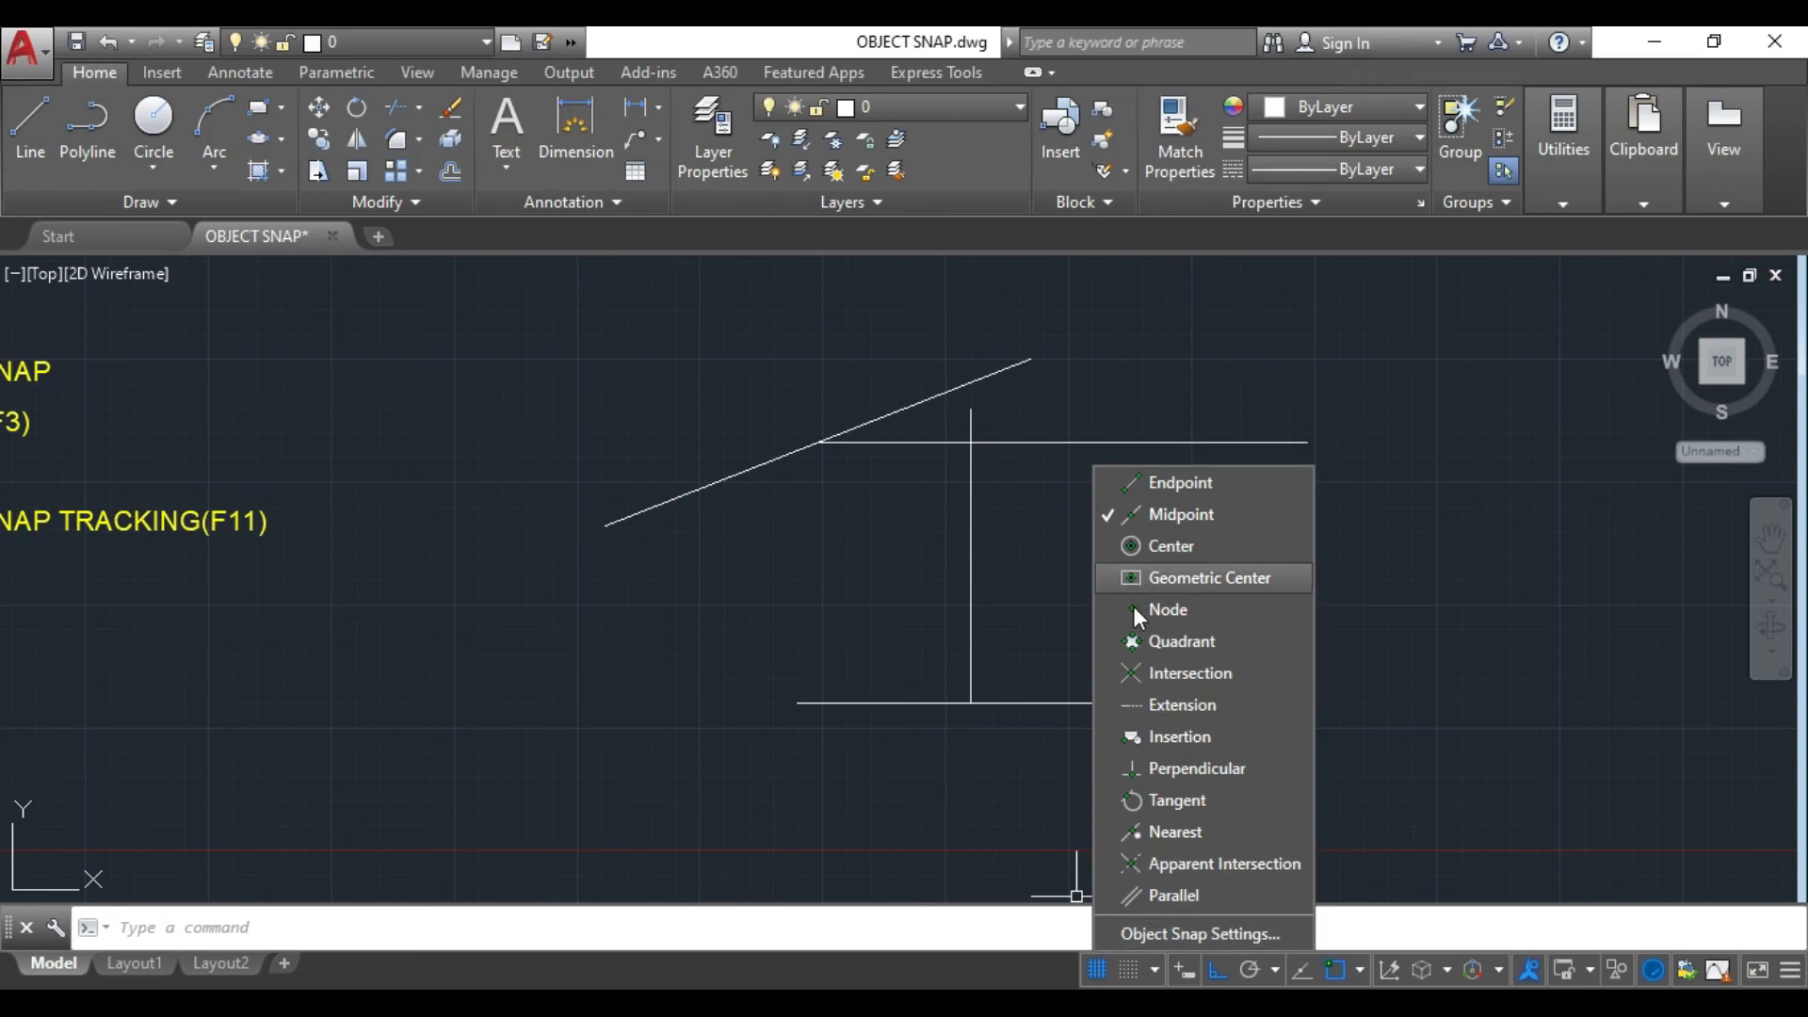
click(1114, 671)
click(865, 579)
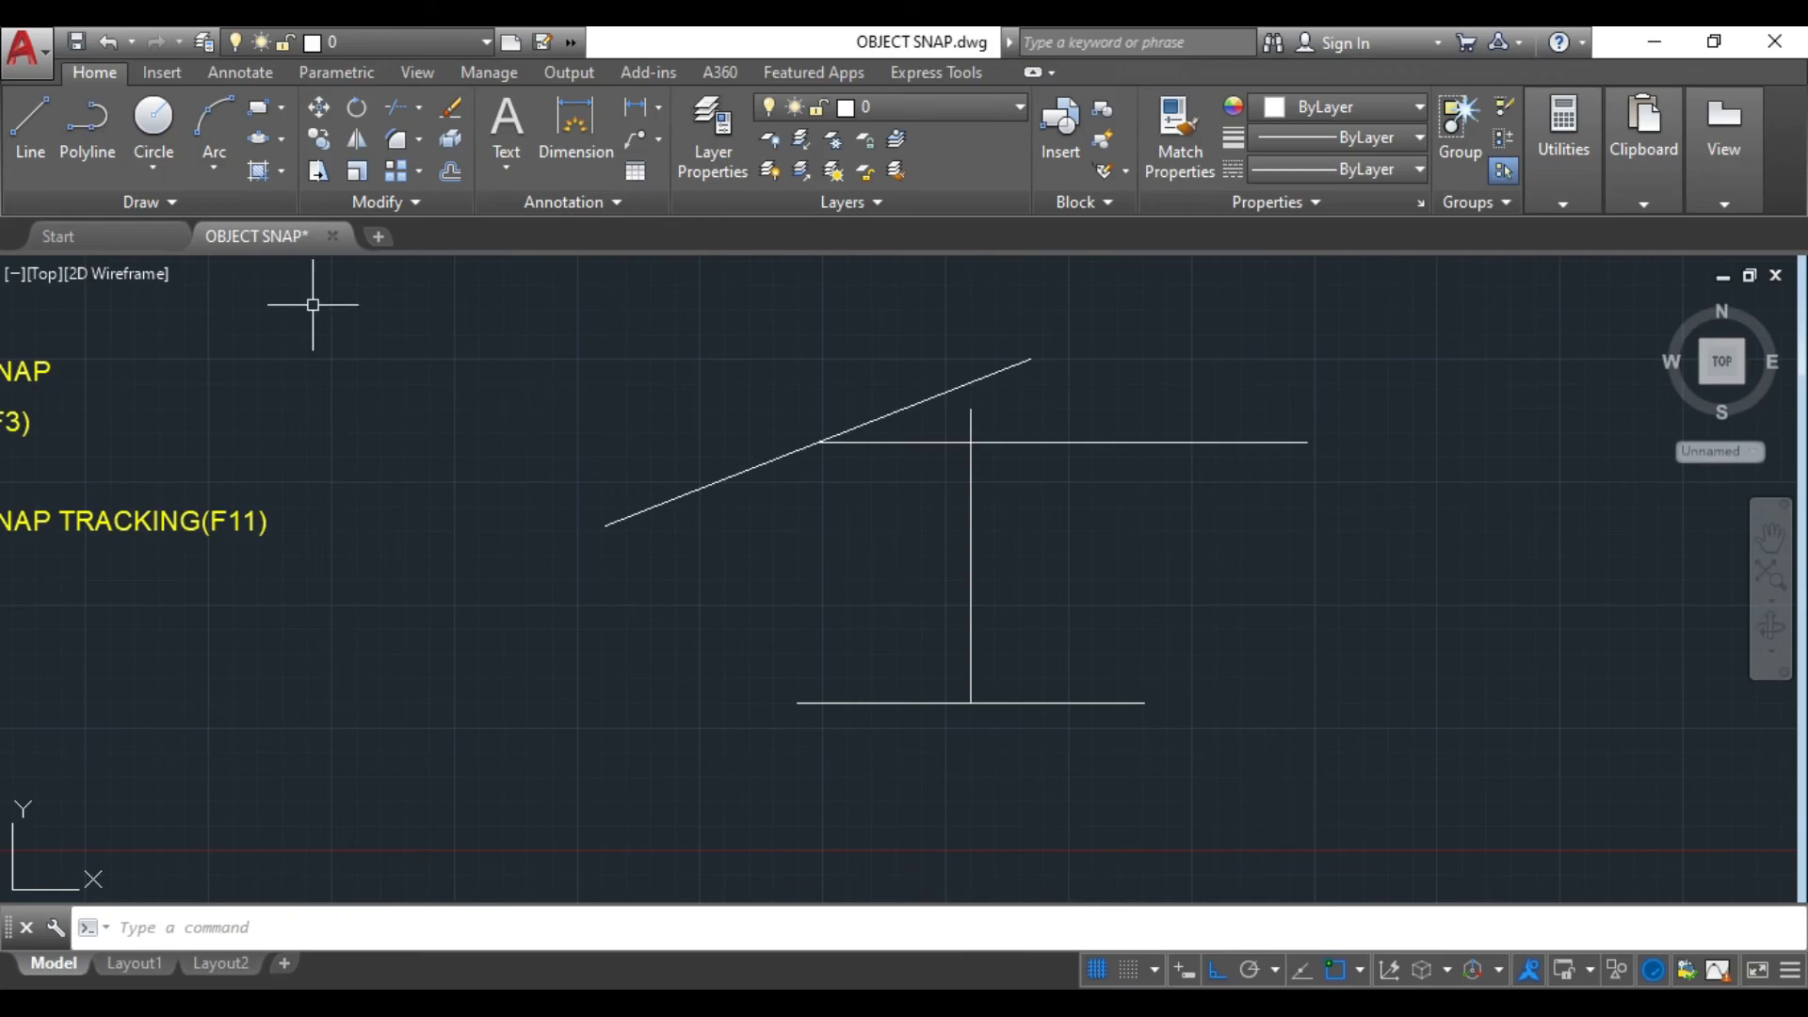
click(151, 141)
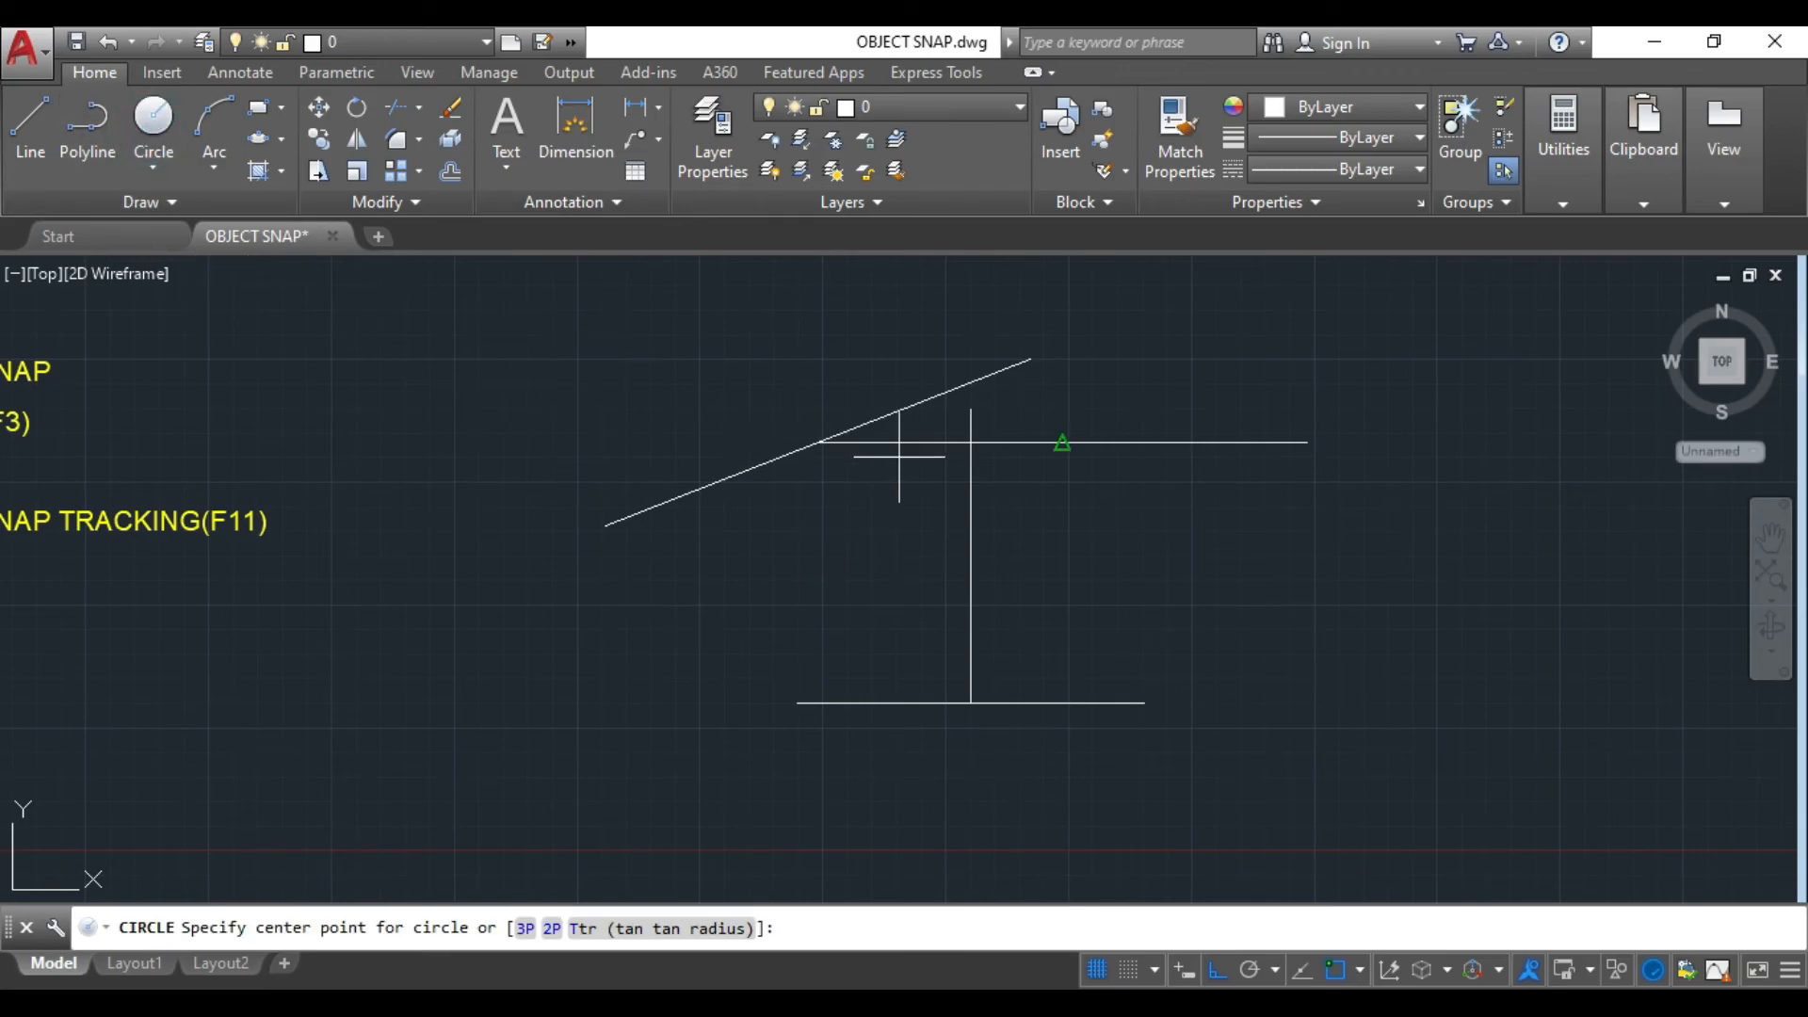
click(972, 442)
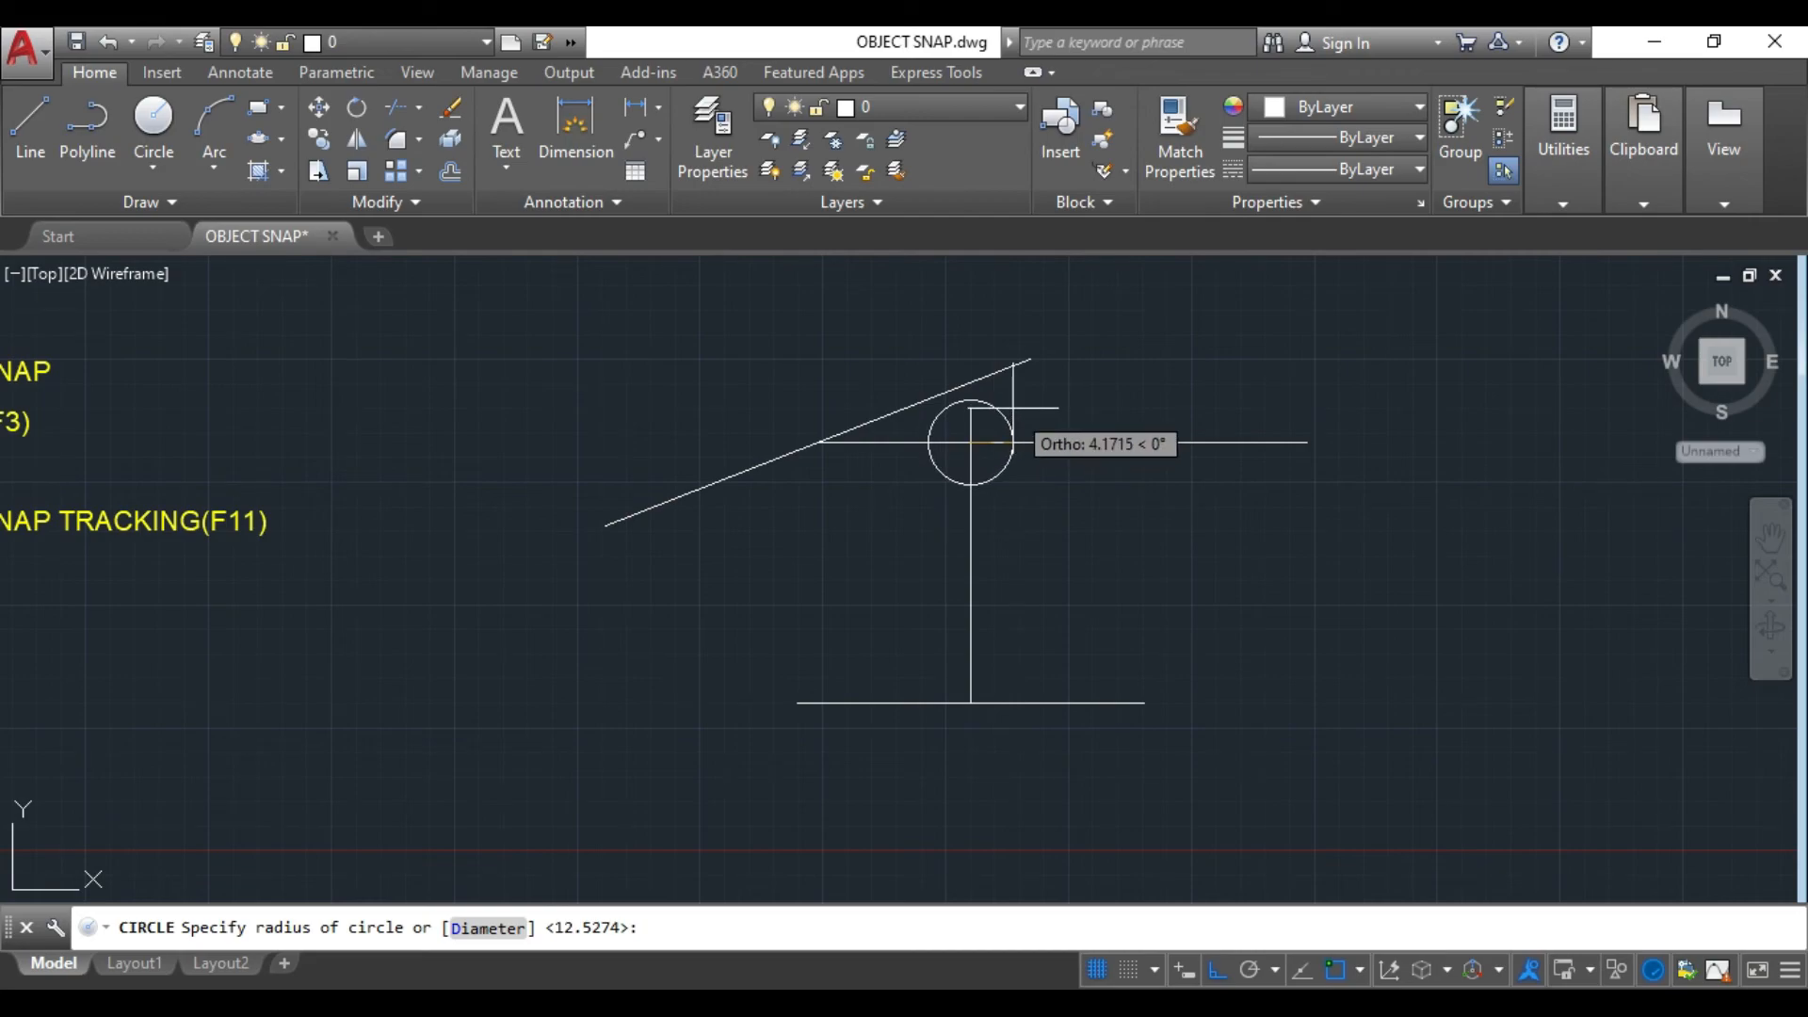
click(1013, 408)
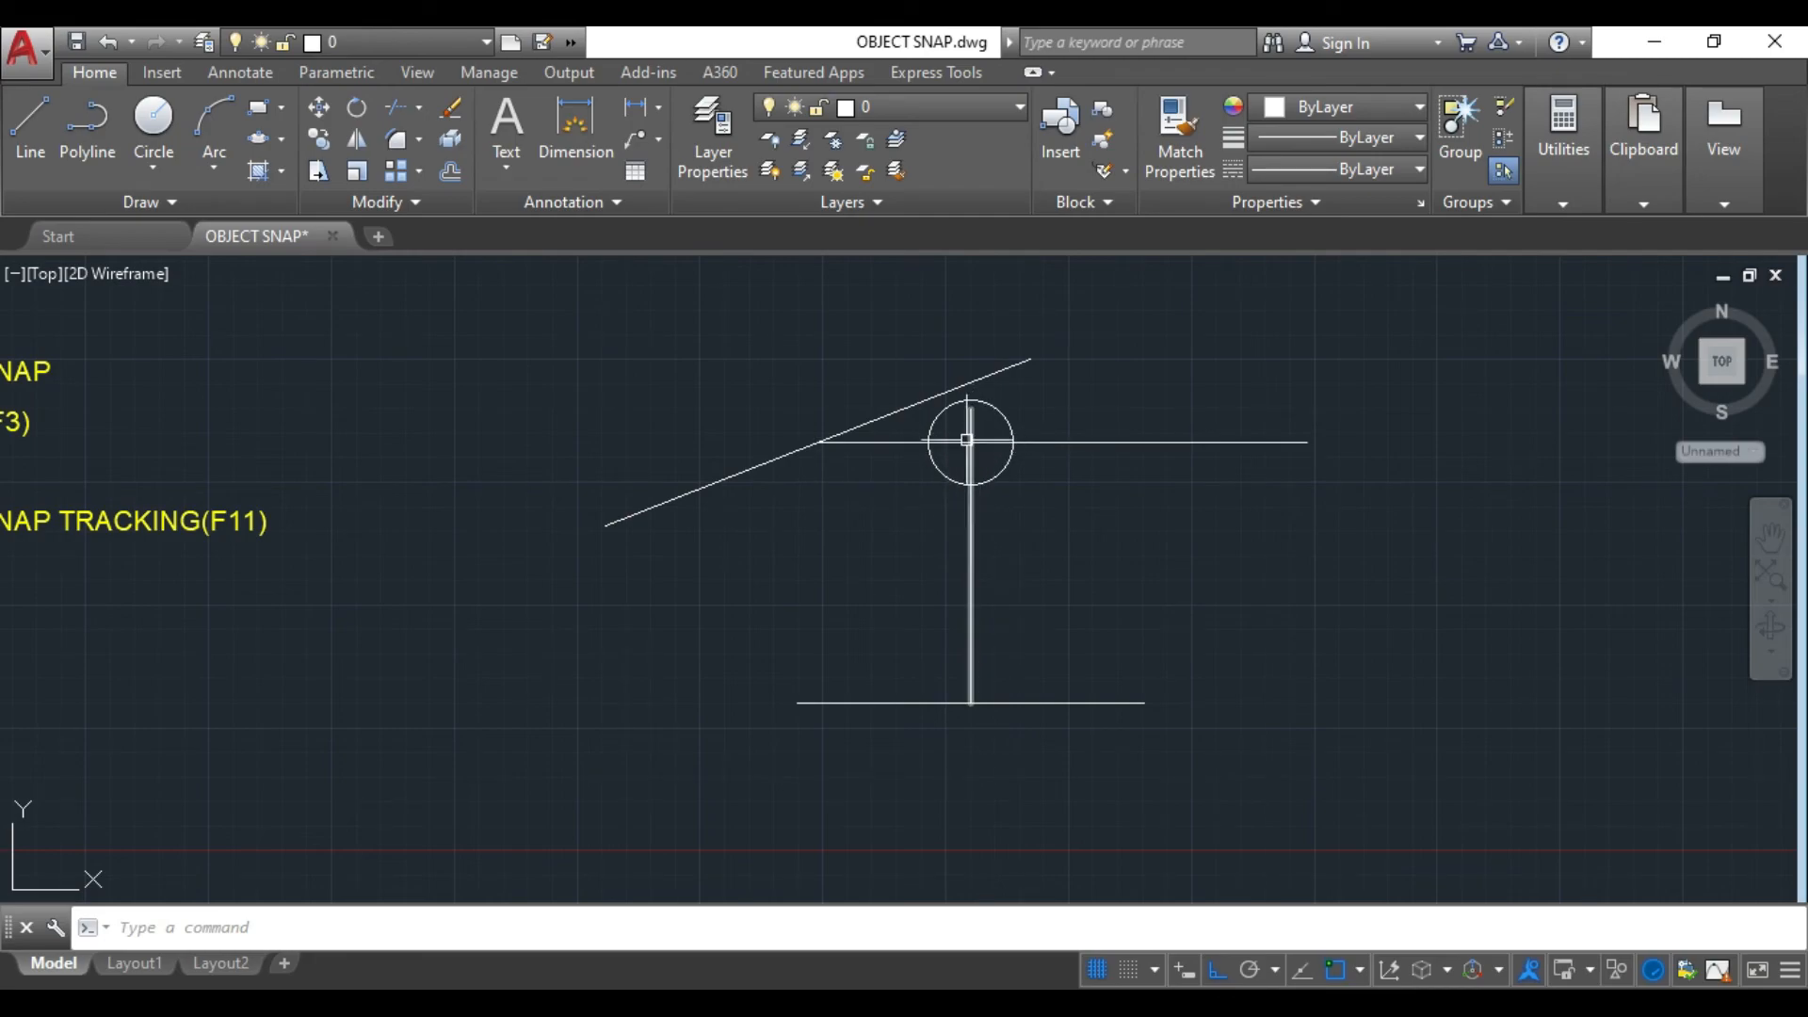
- Delete the horizontal and vertical construction lines that cross at the circle's centre
click(1065, 443)
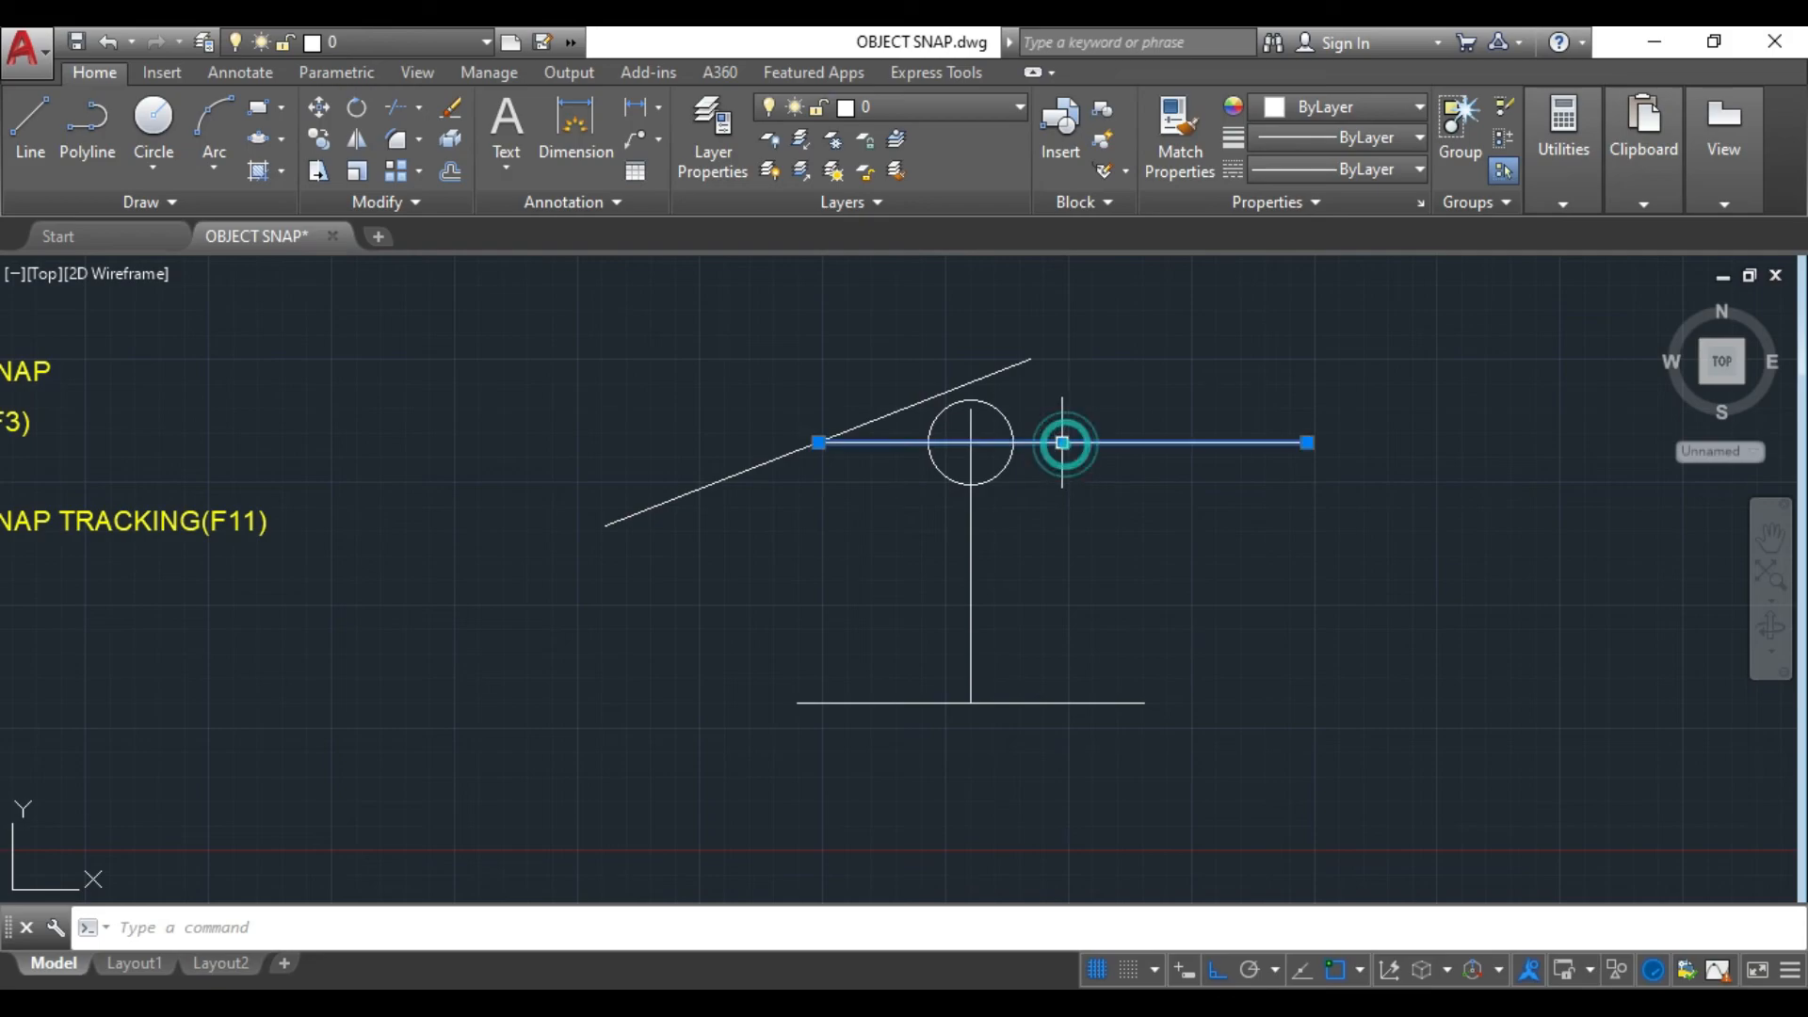
key(Delete)
click(971, 544)
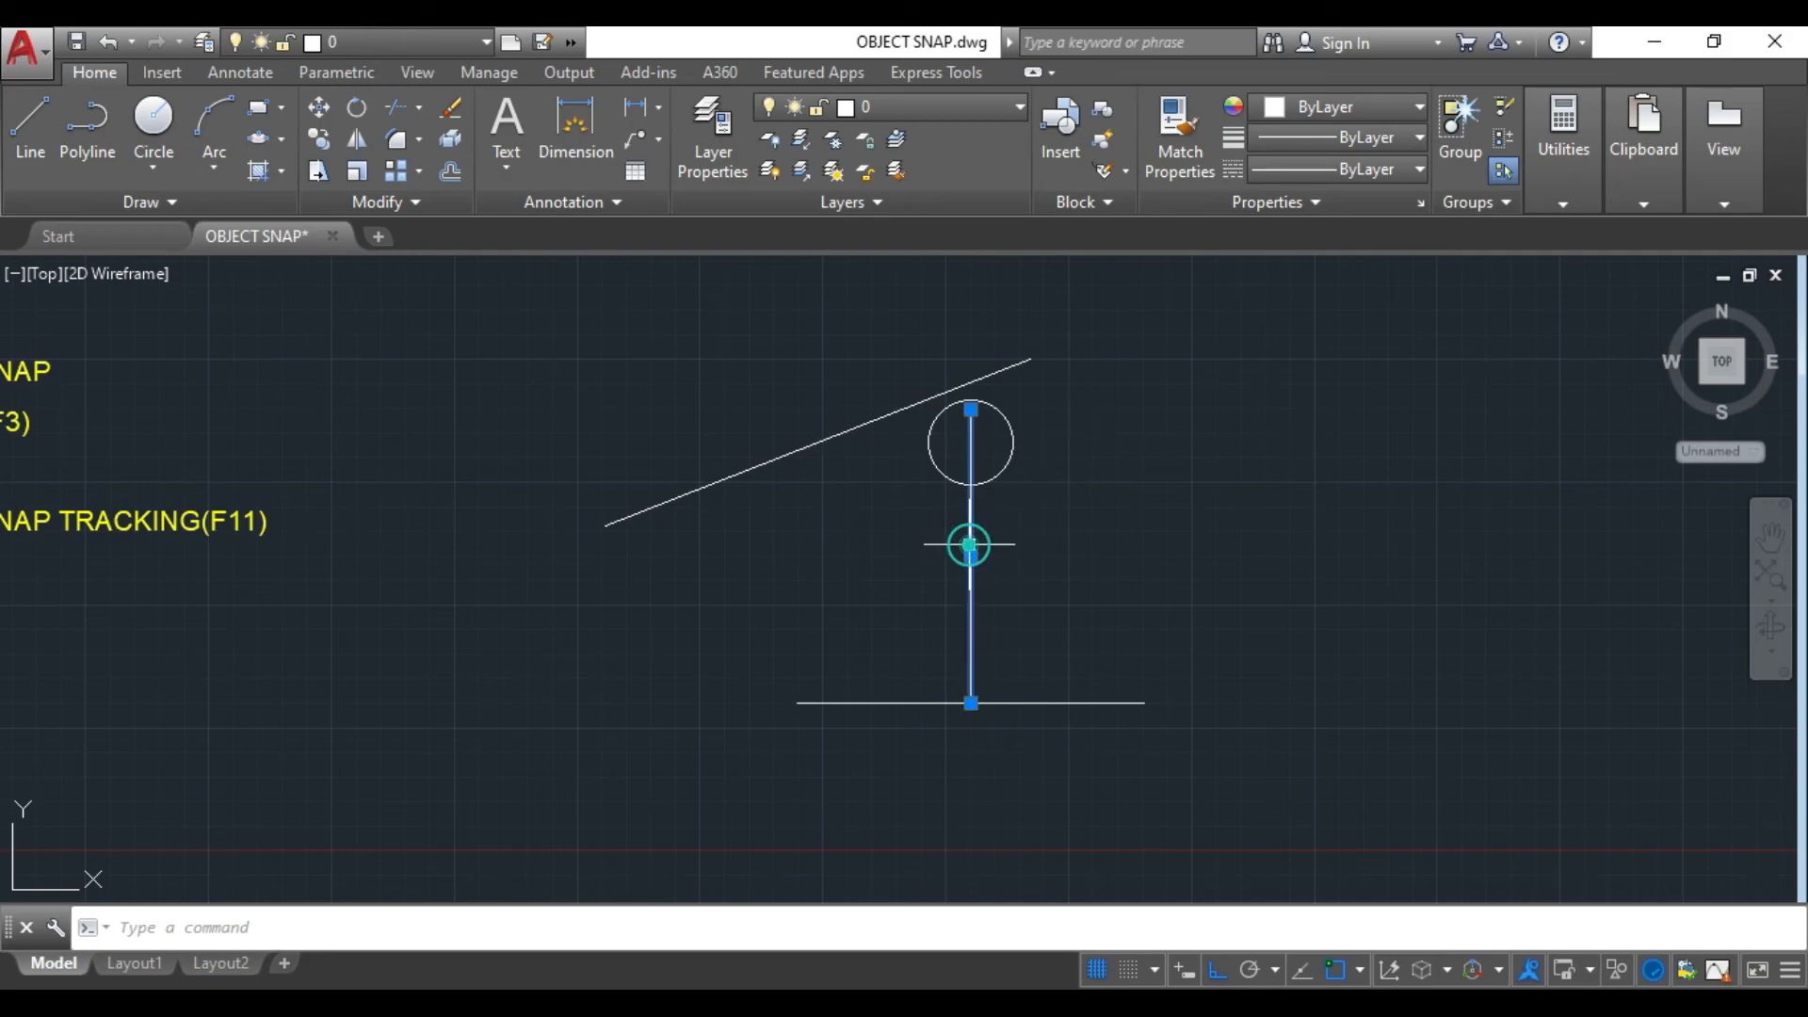
key(Delete)
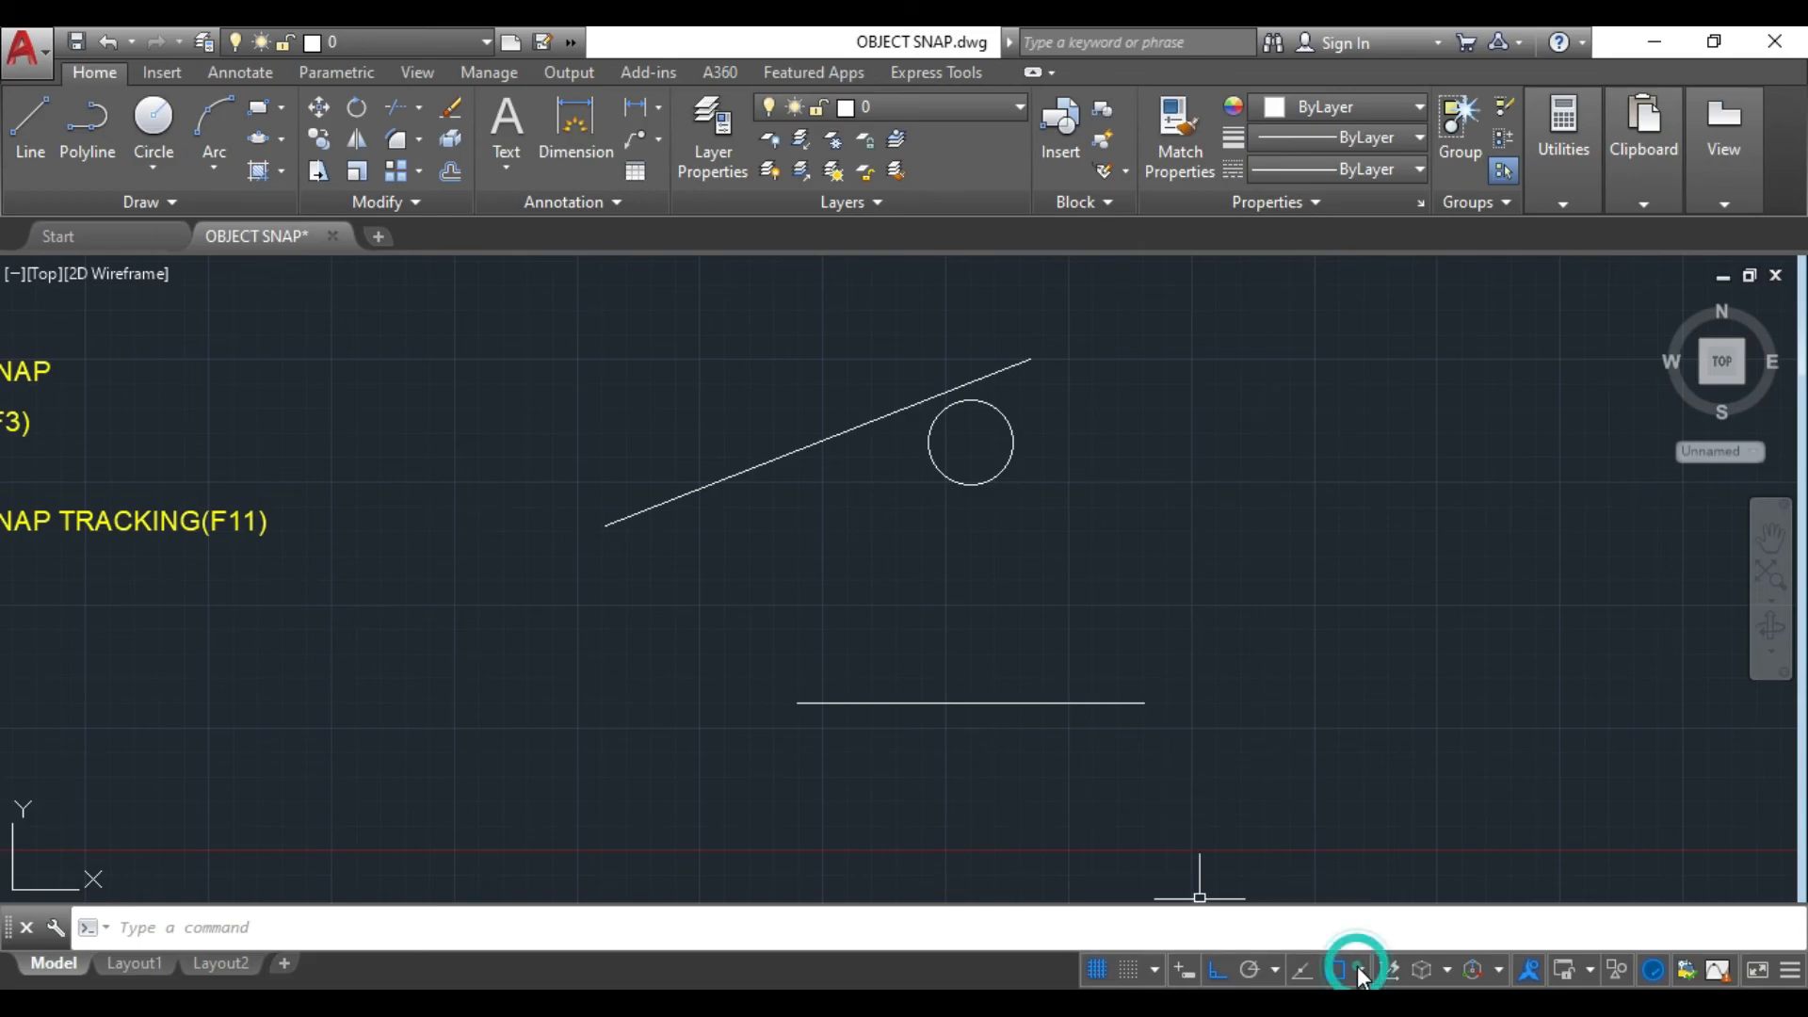
- Turn Object Snap Tracking back on in the drafting settings
click(1360, 970)
click(1201, 935)
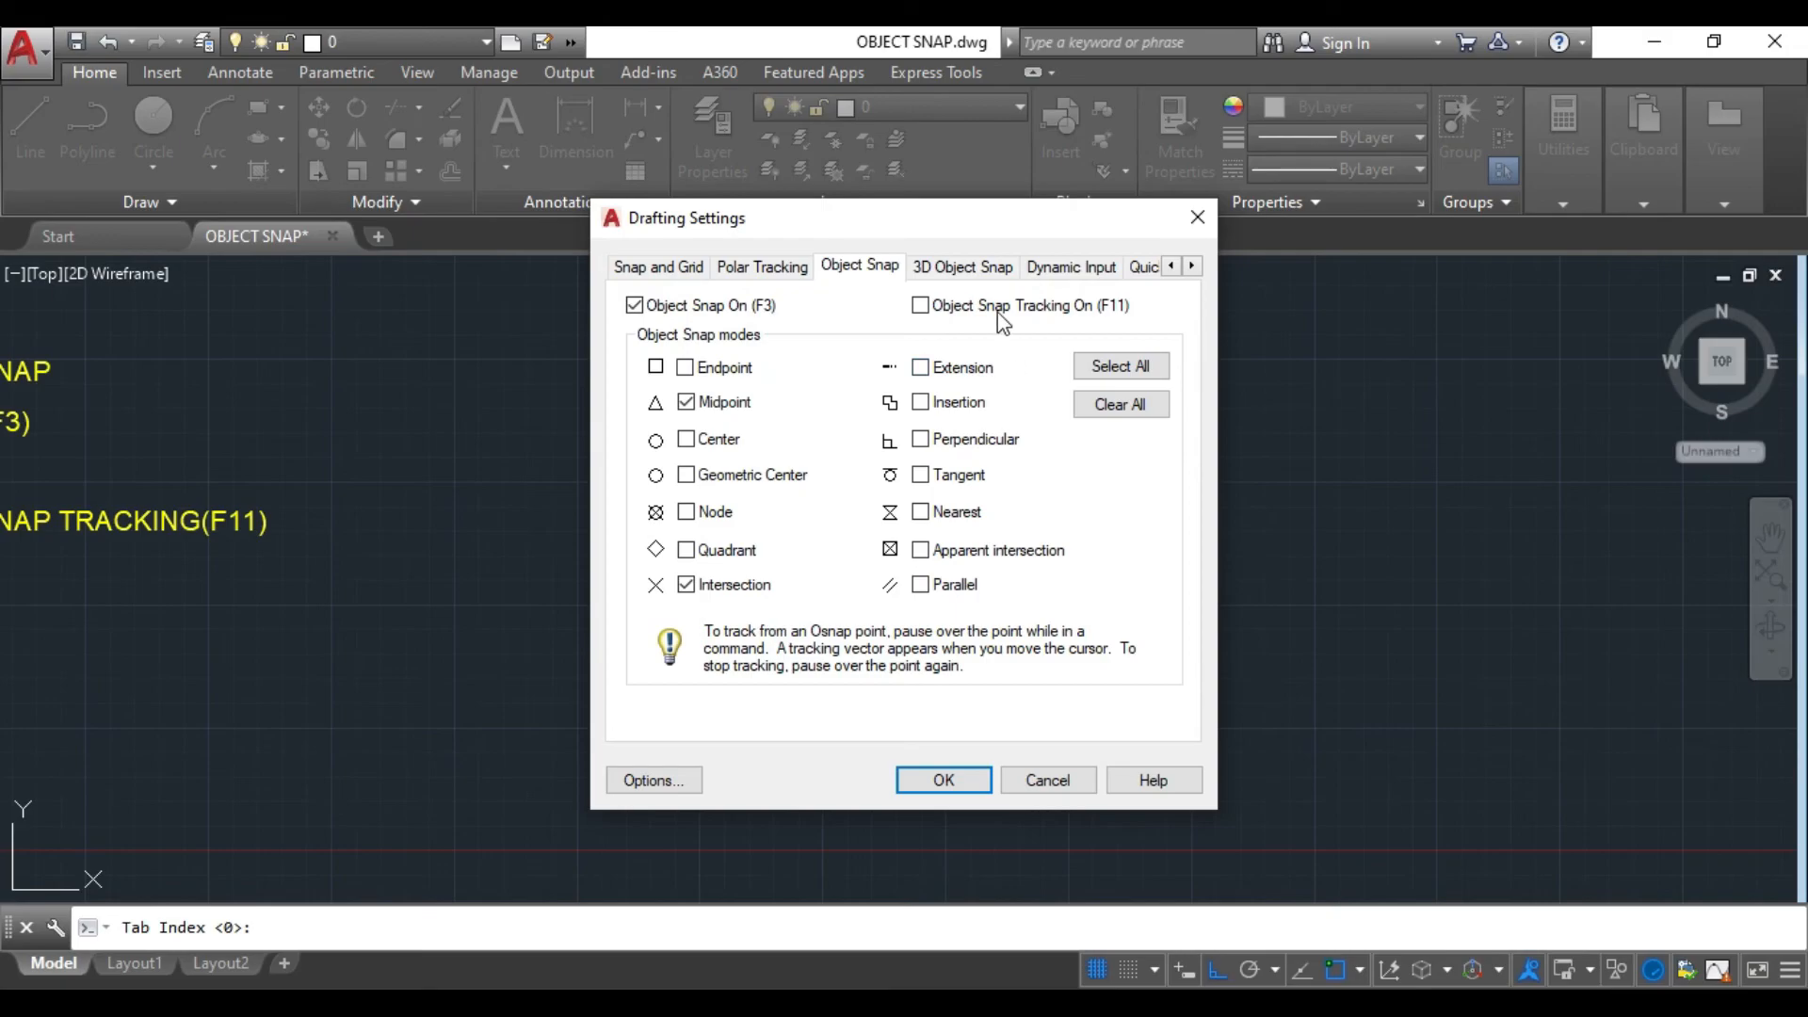
click(926, 305)
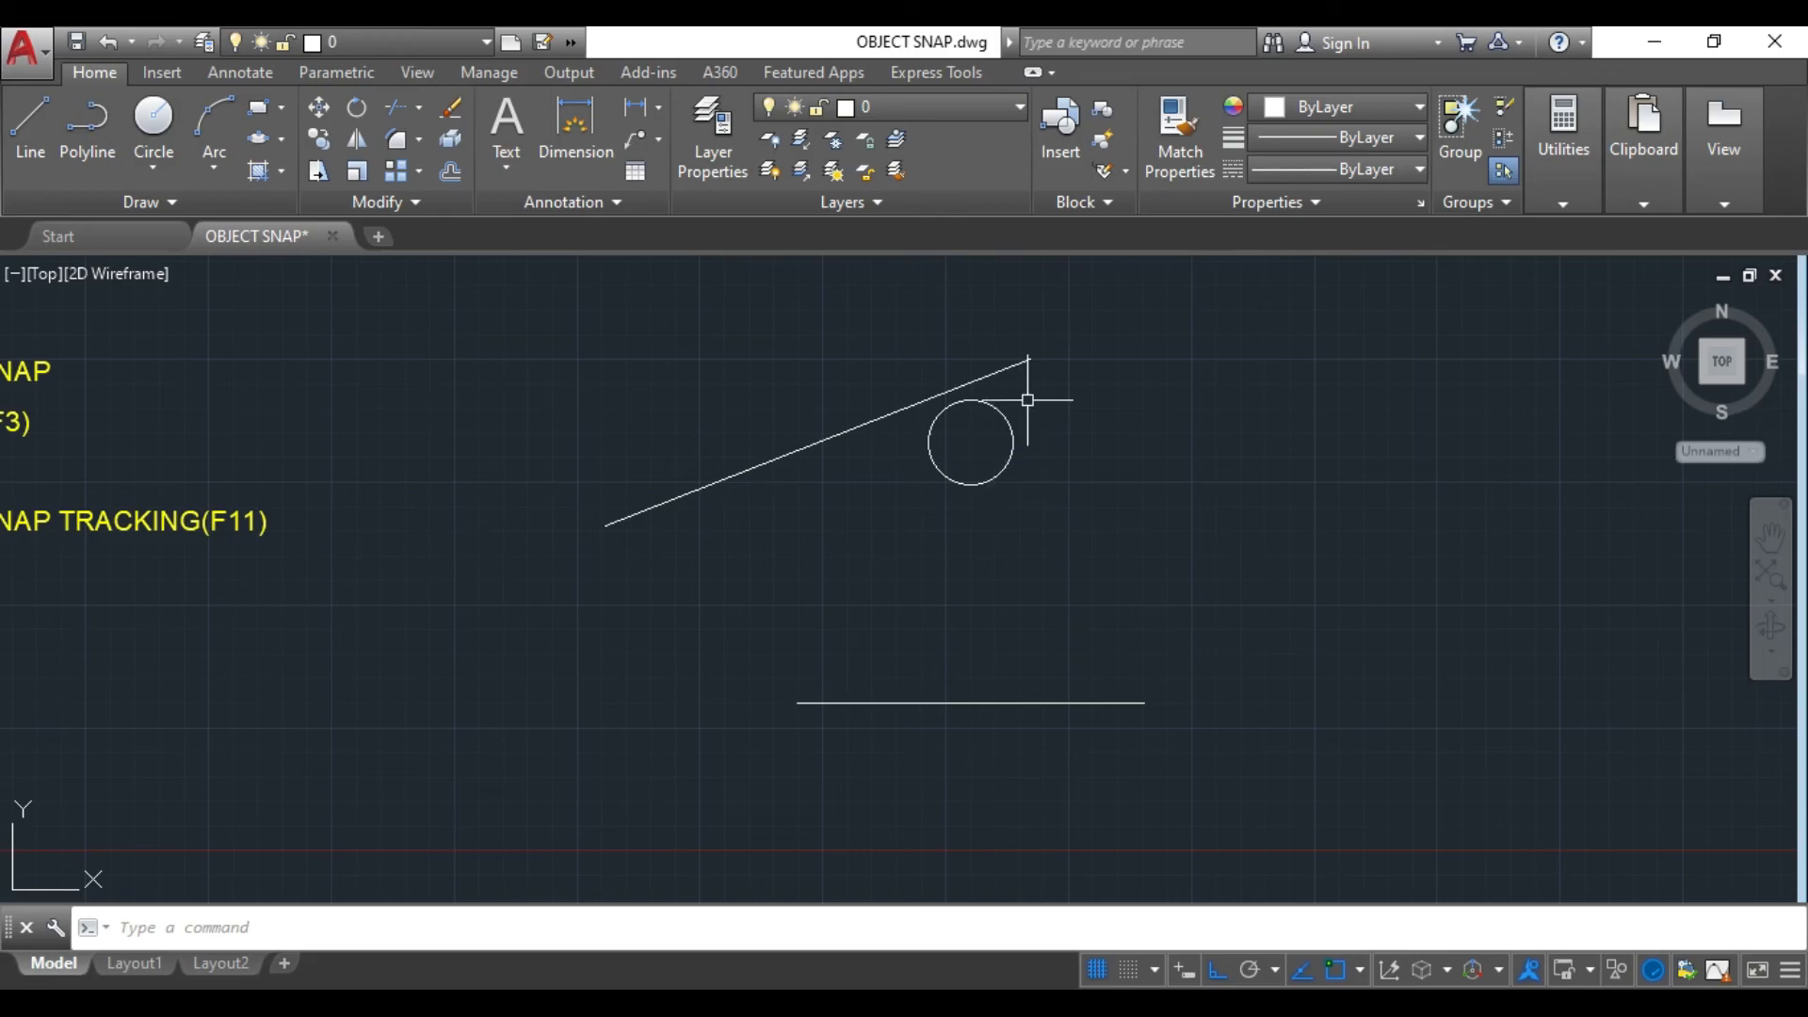
- Delete the circle beneath the sloping line
click(994, 412)
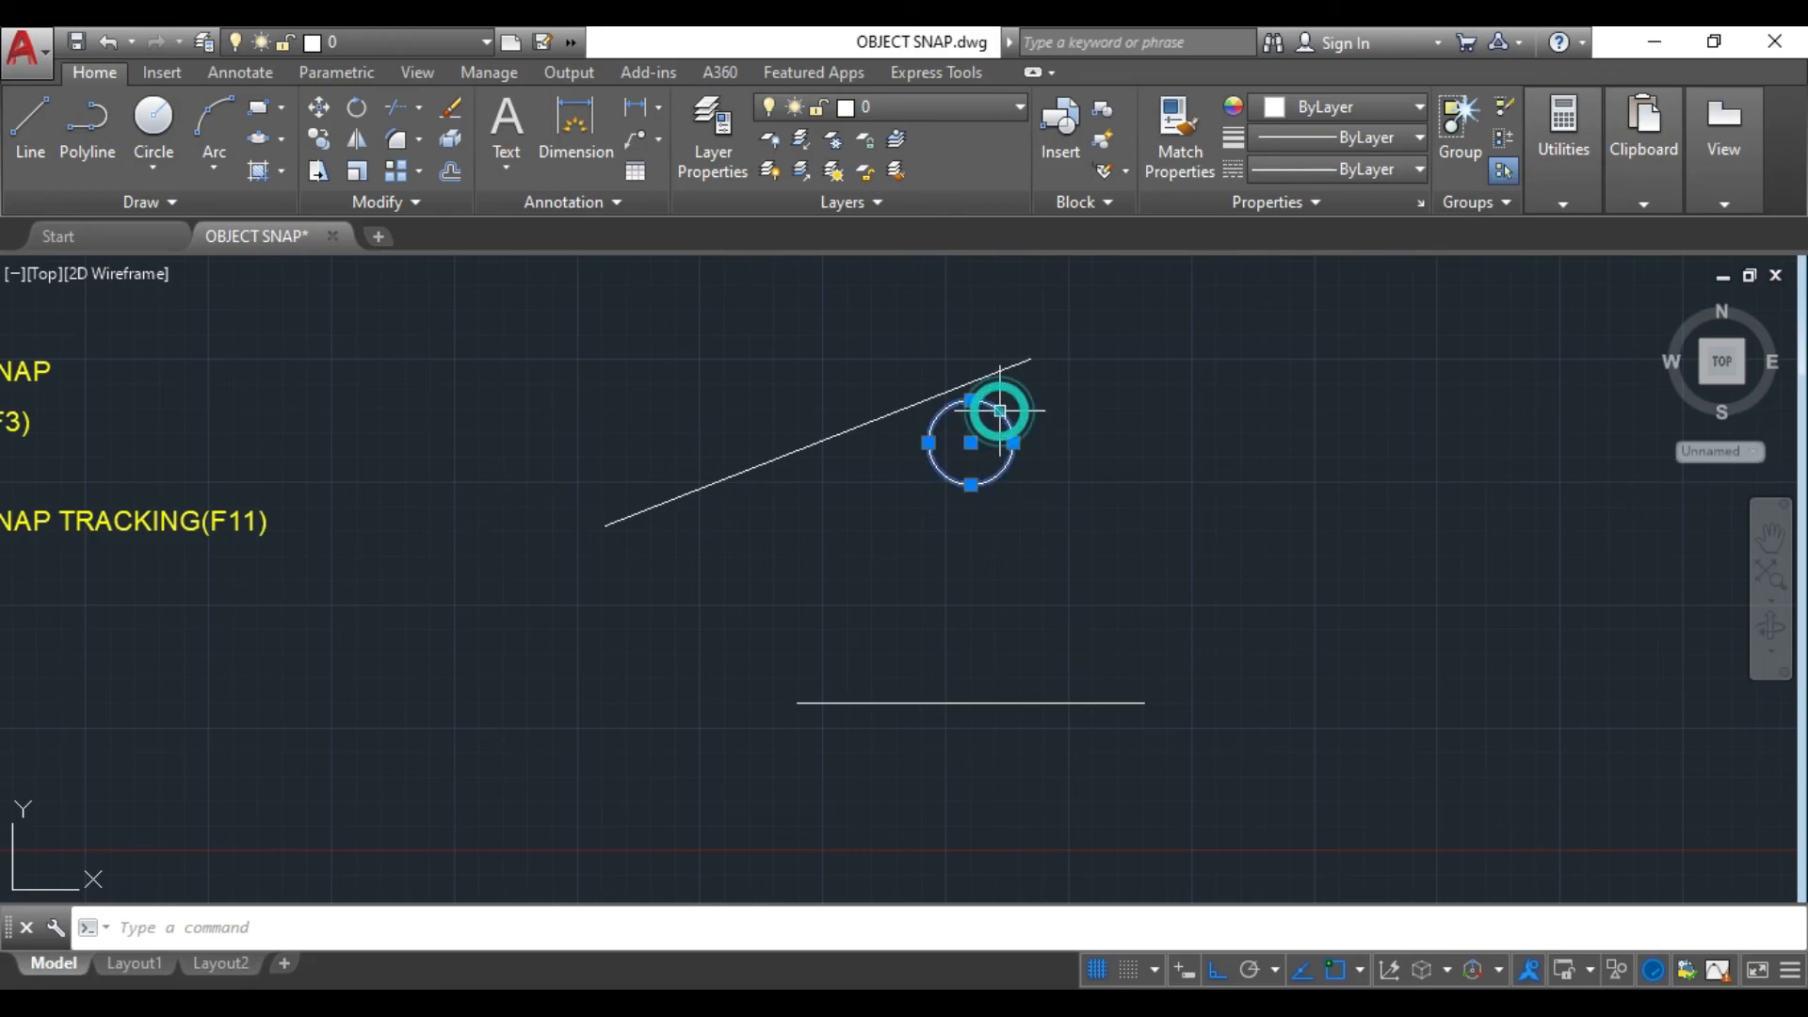
key(Delete)
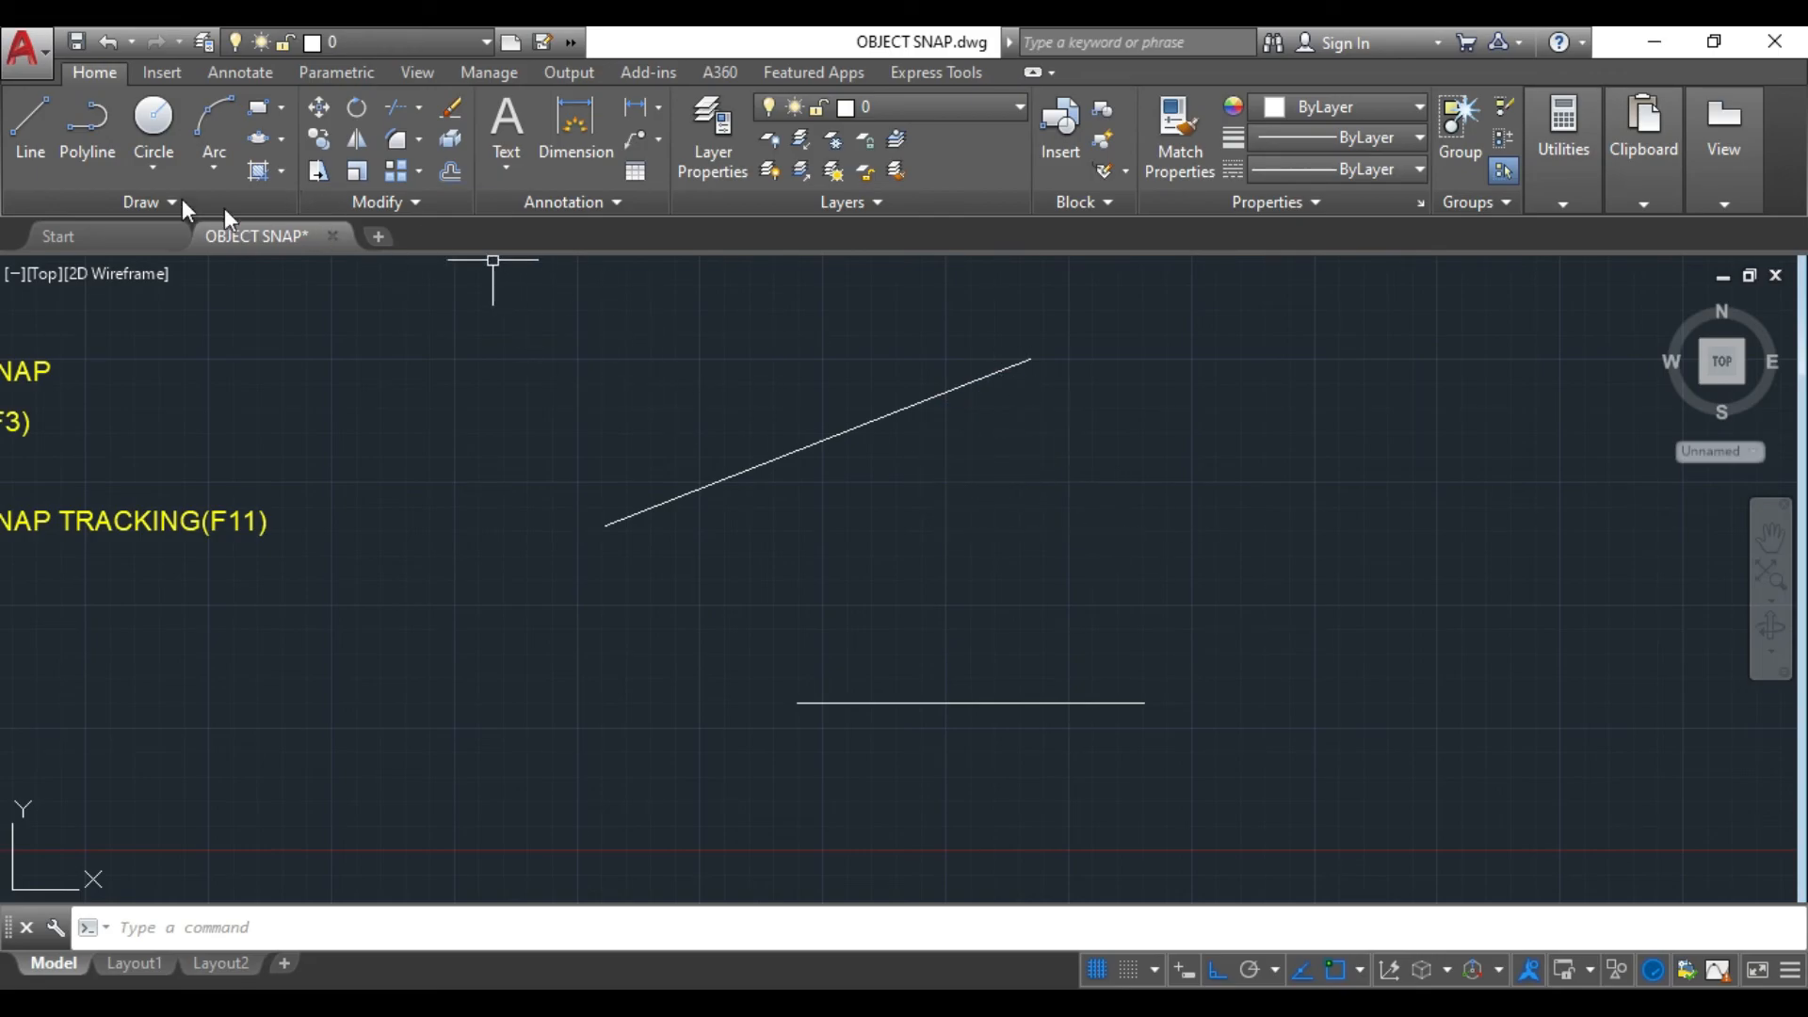
click(49, 149)
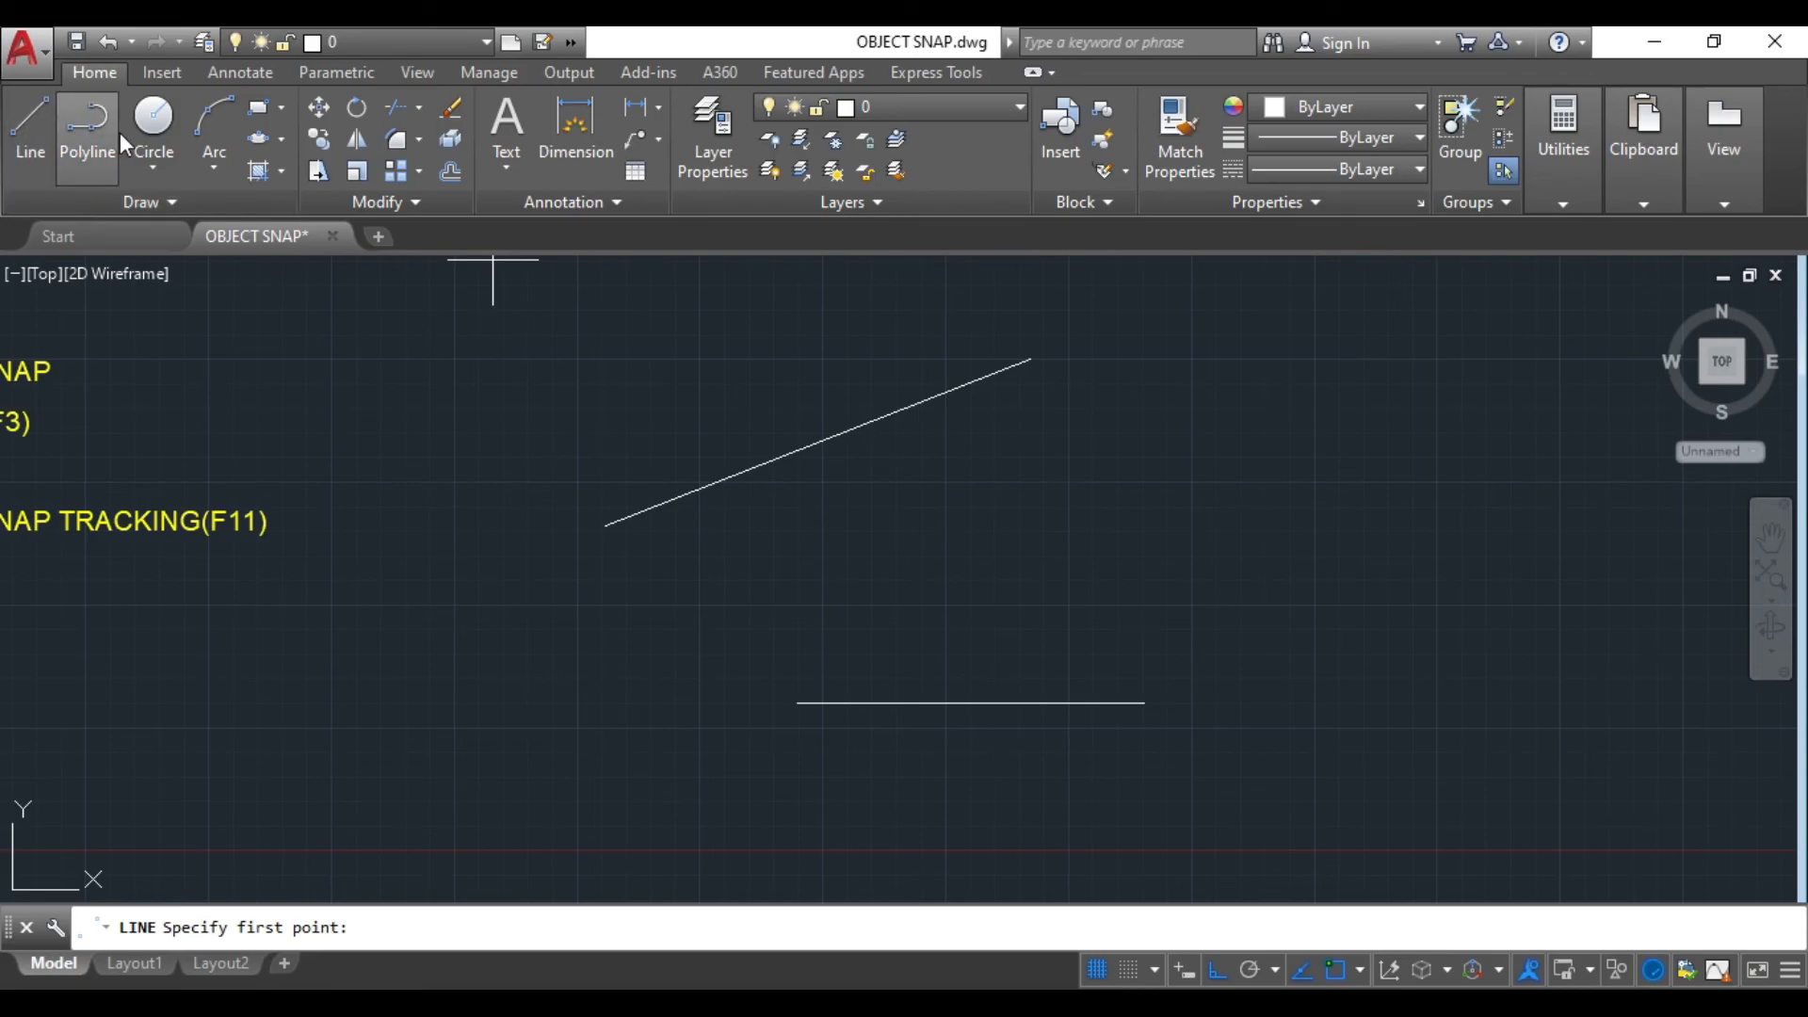
key(Escape)
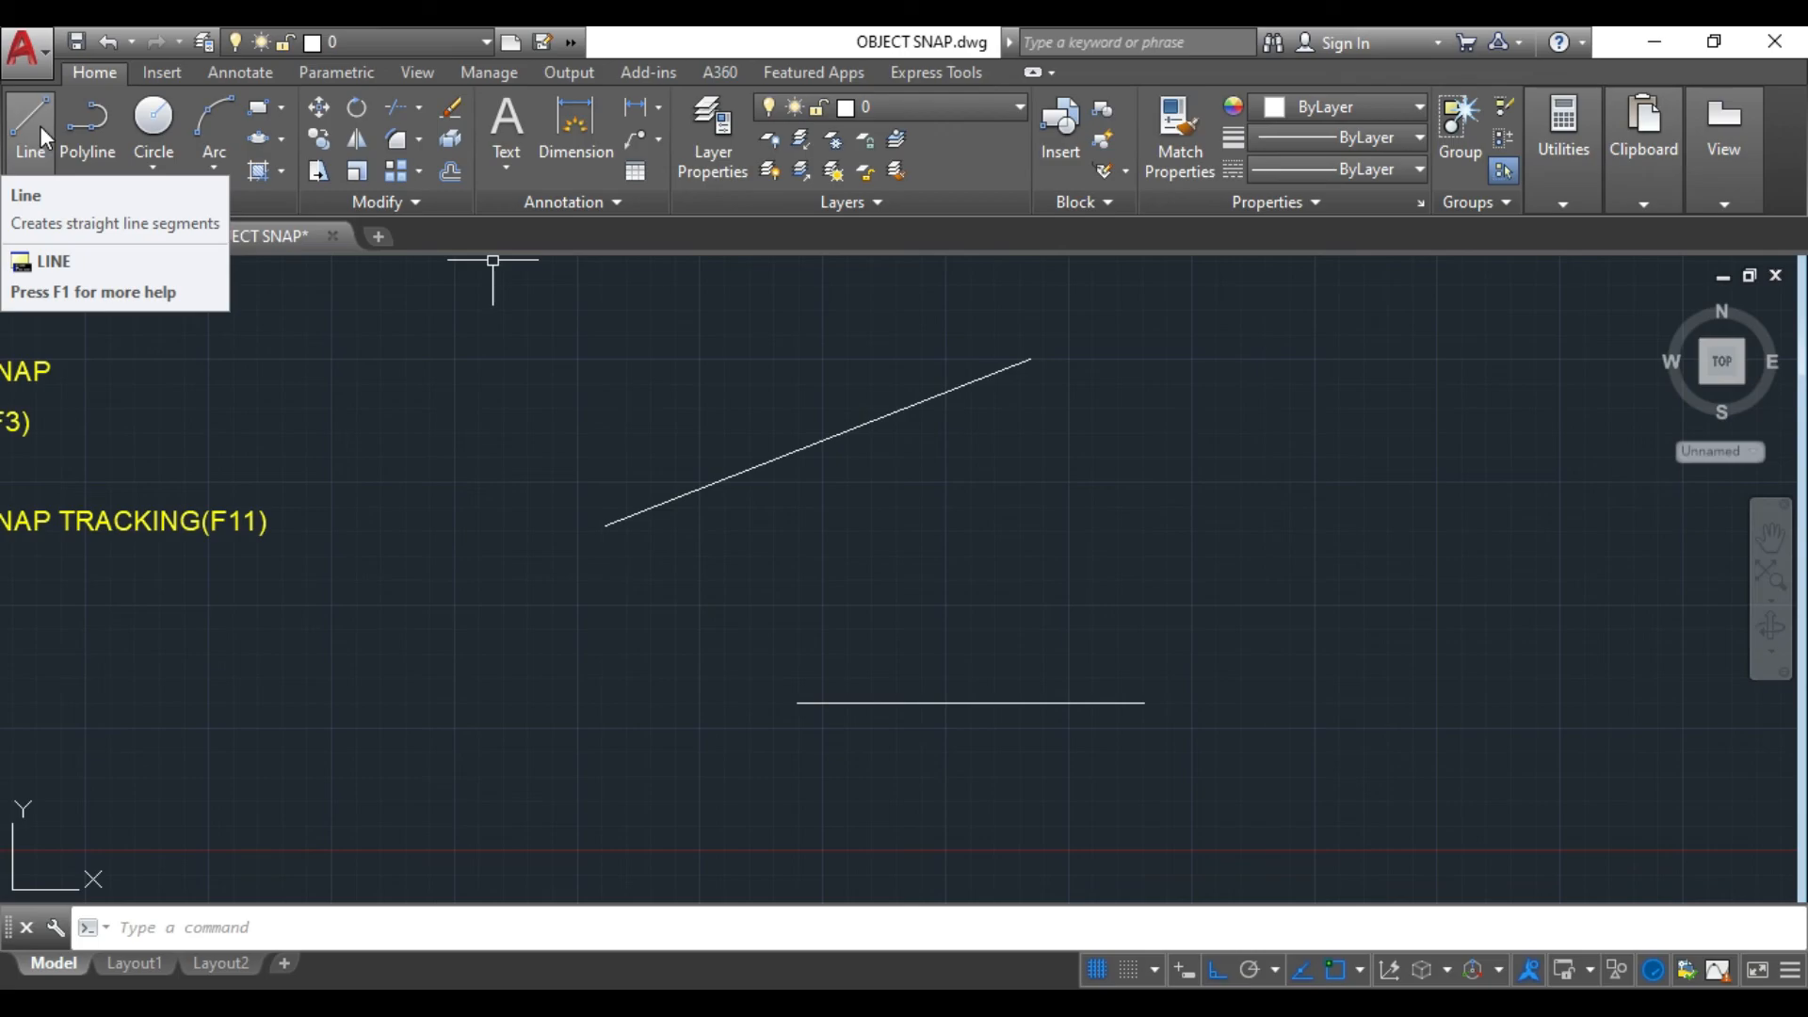
- Draw a circle of about 4 units radius, centred by tracking across from the sloping line's midpoint and up from the lower line's midpoint
click(152, 115)
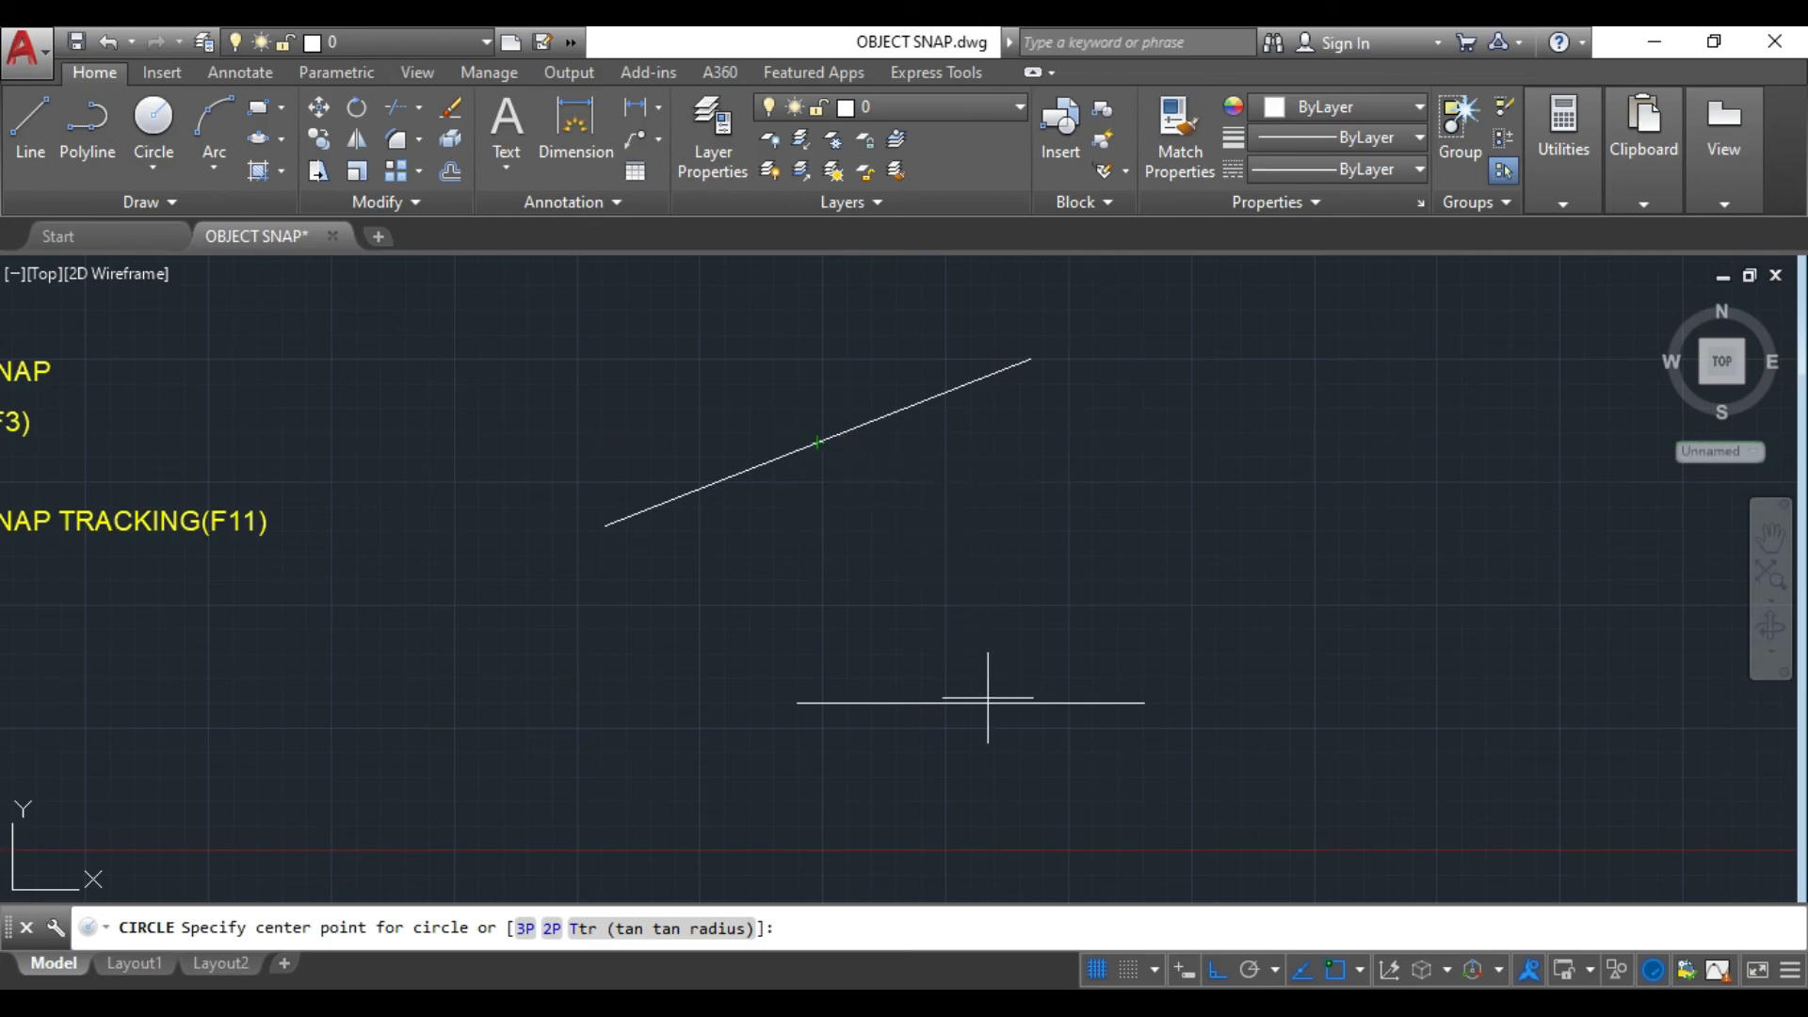
click(971, 440)
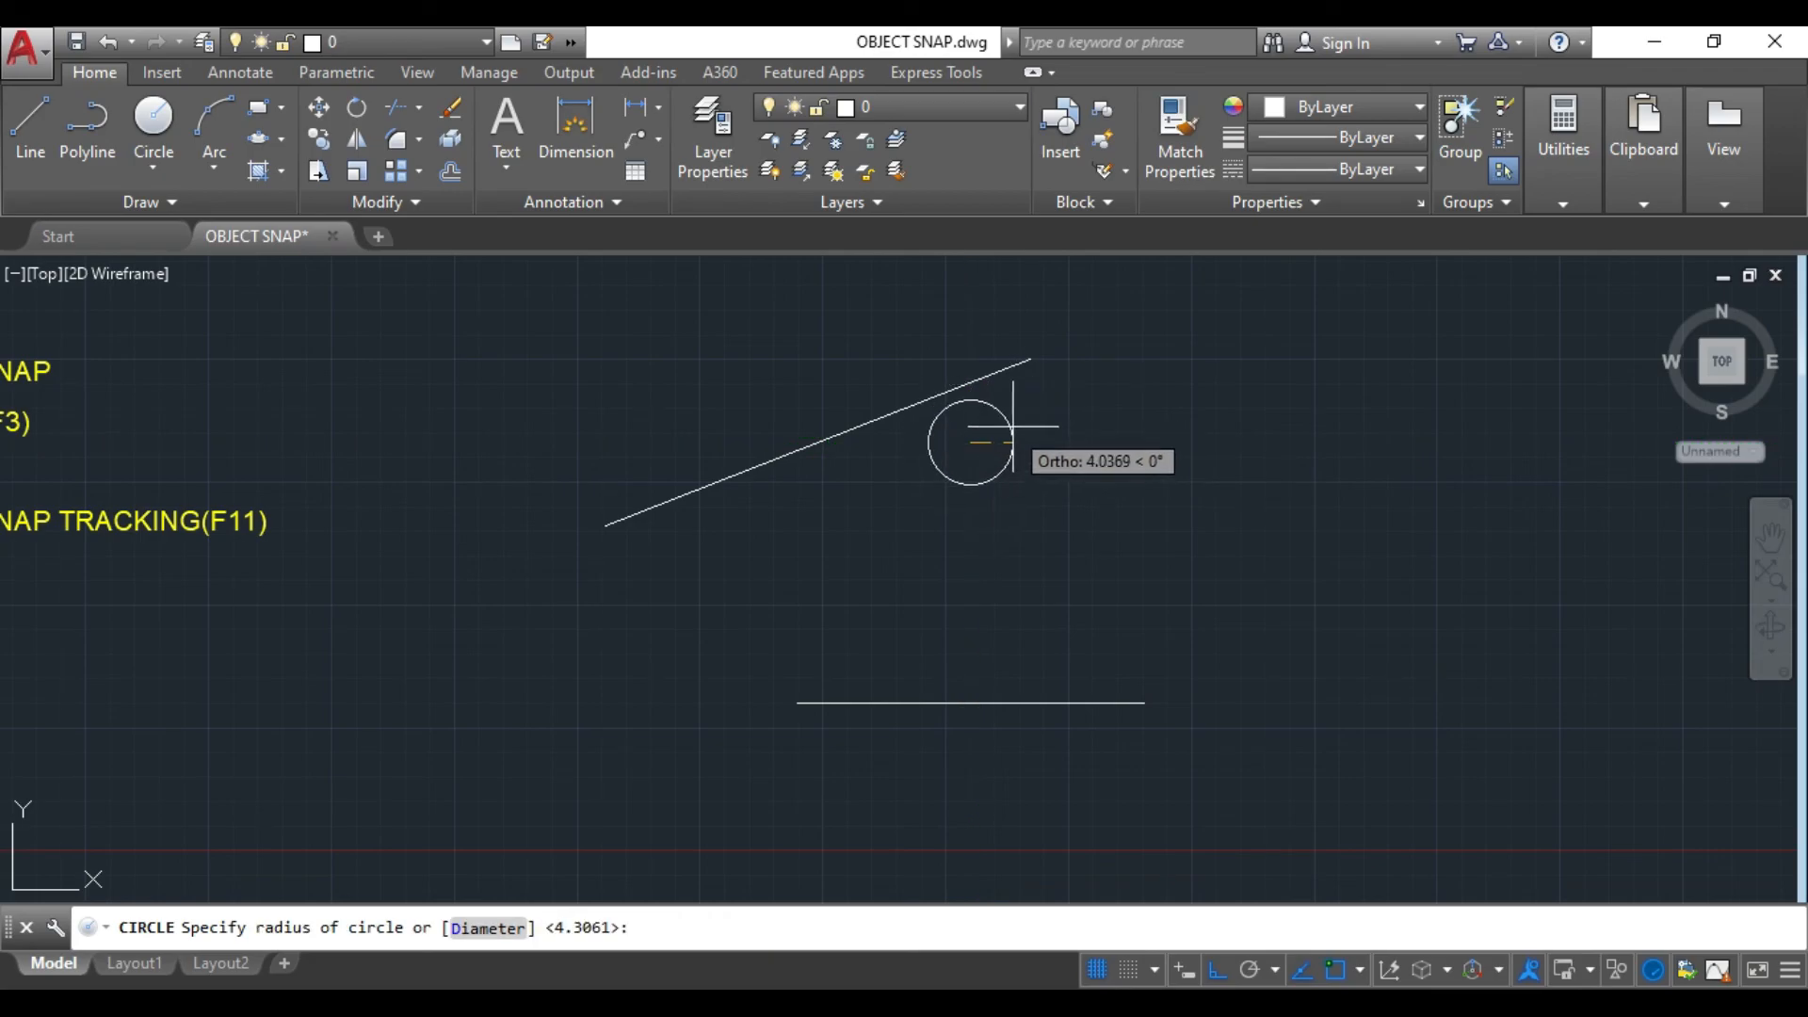
click(1015, 422)
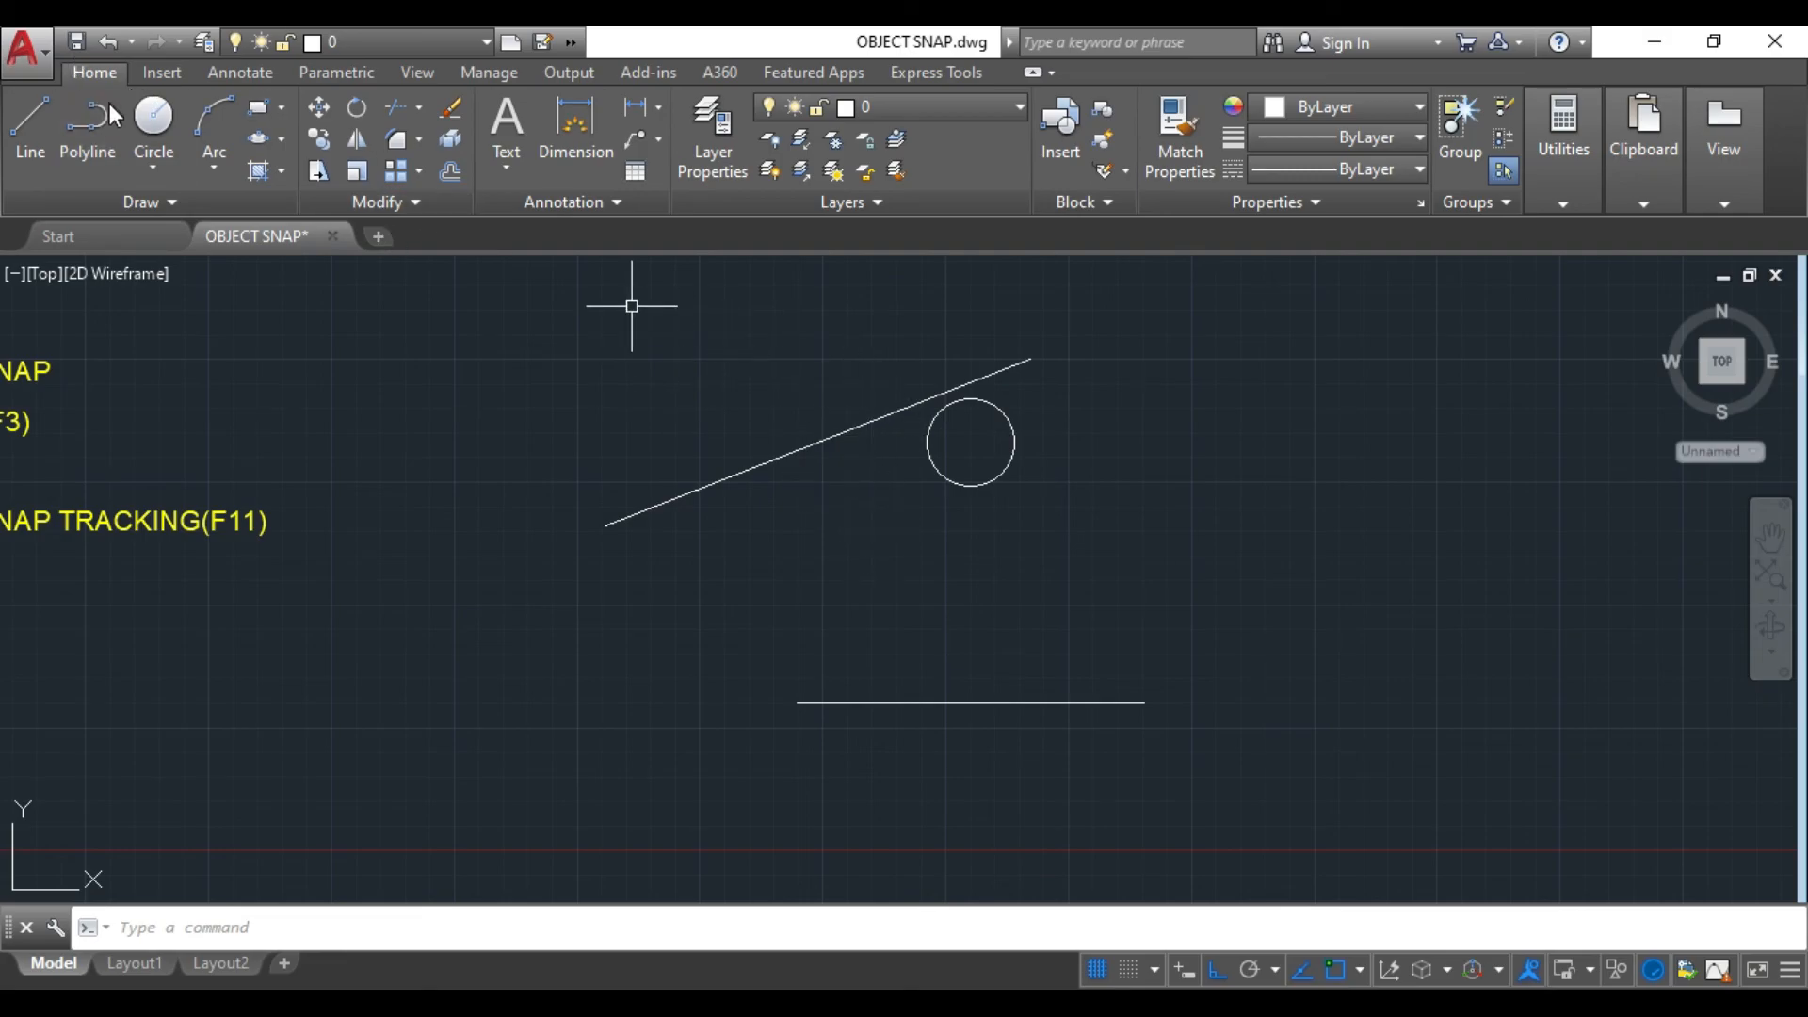
- Draw a horizontal line from the sloping line's midpoint rightward through the circle to check its centre
click(32, 111)
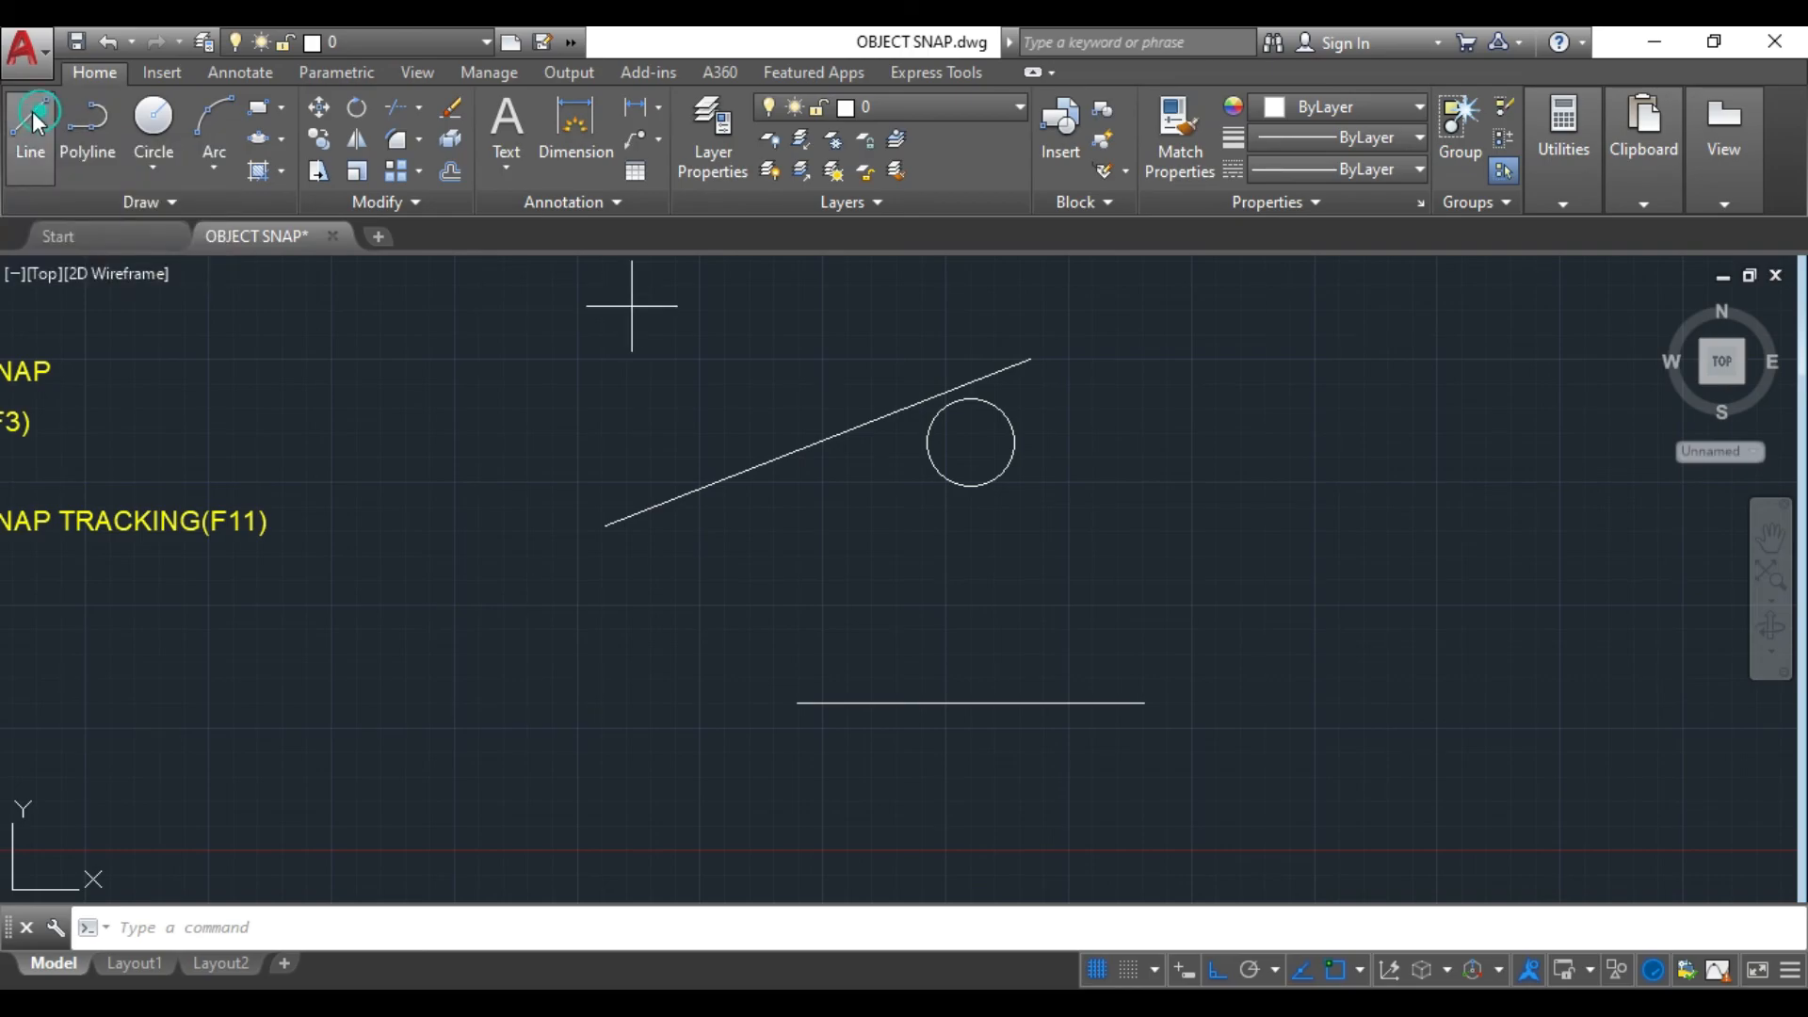
click(819, 442)
click(1269, 442)
key(Escape)
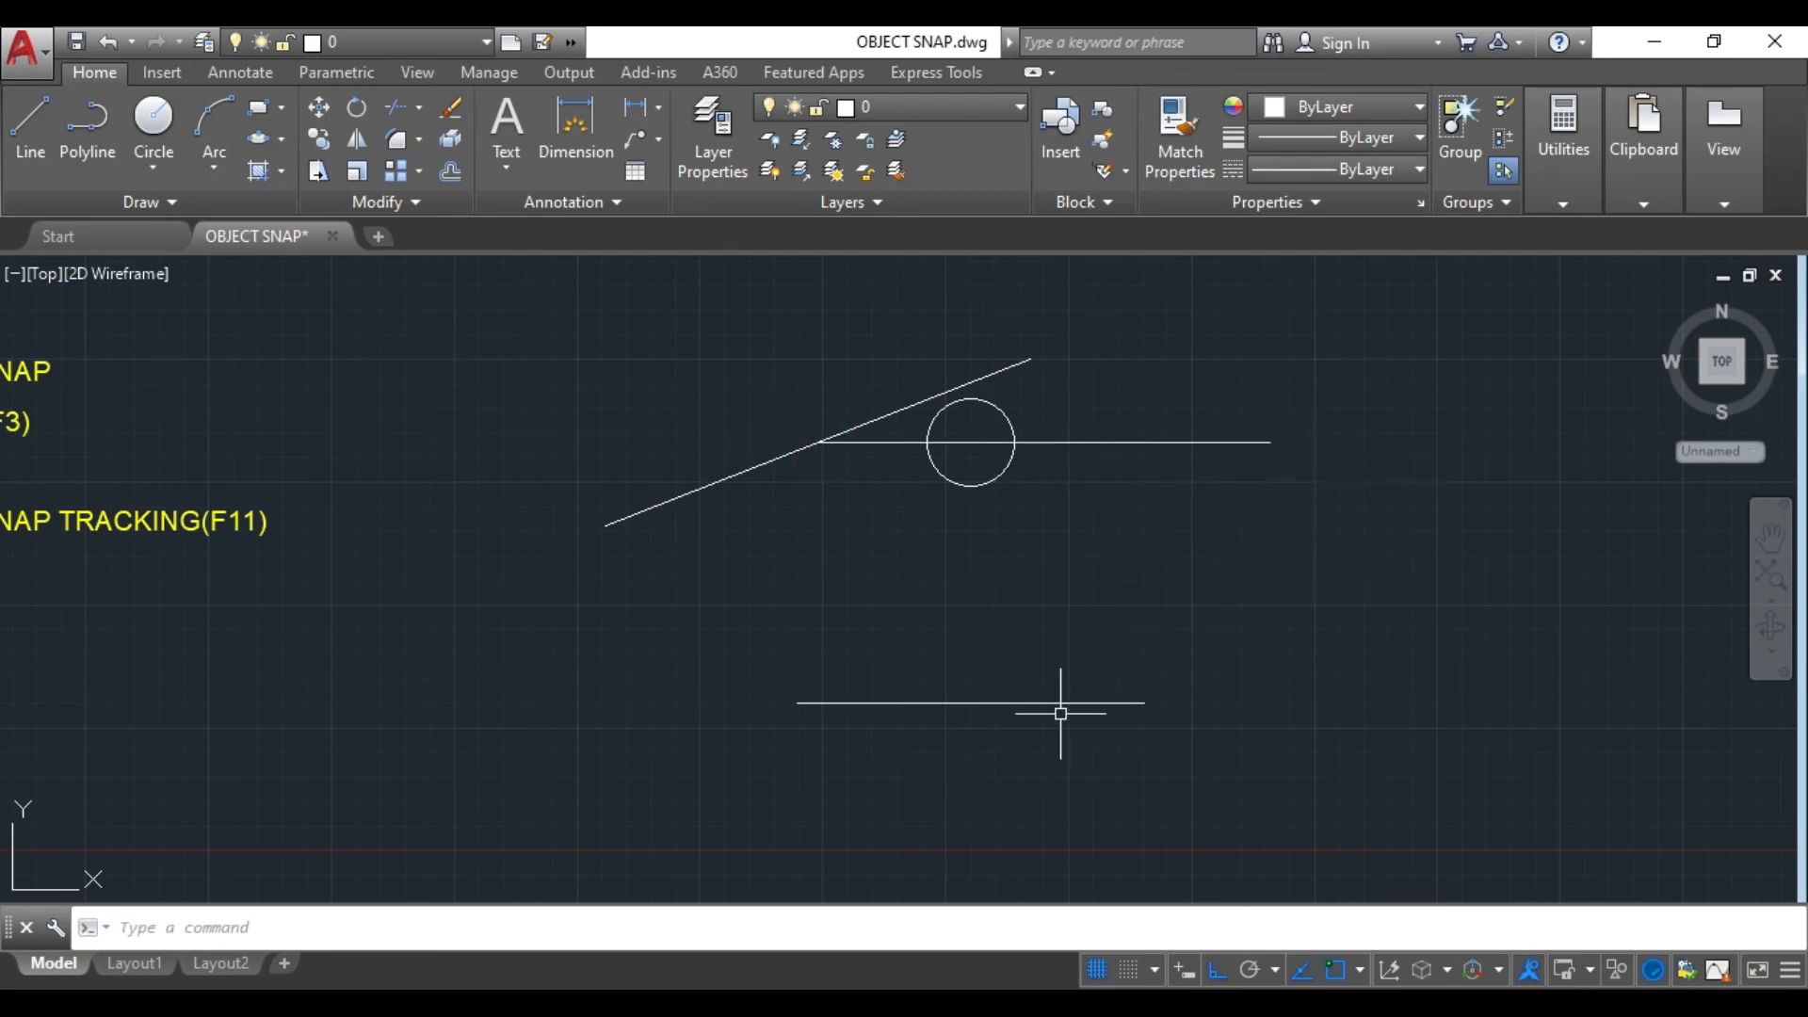
- Draw a vertical line from the lower horizontal line's midpoint up through the circle and past the sloping line
click(36, 123)
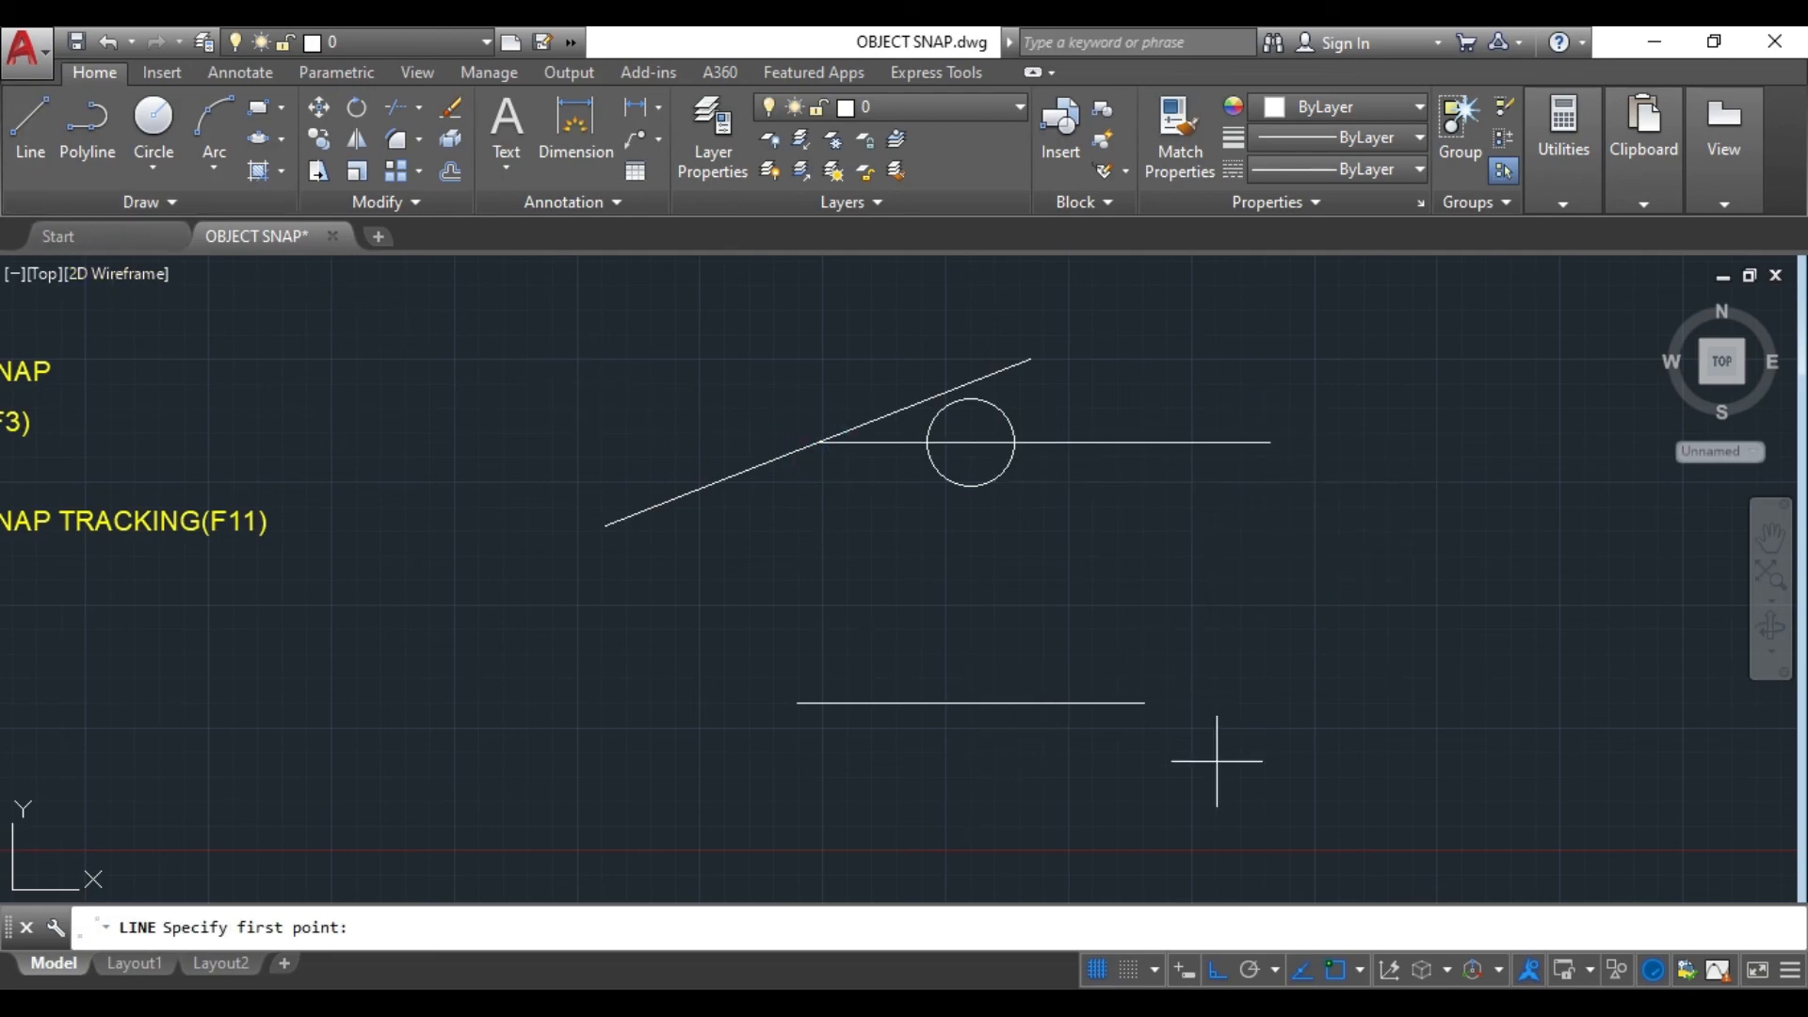
click(971, 703)
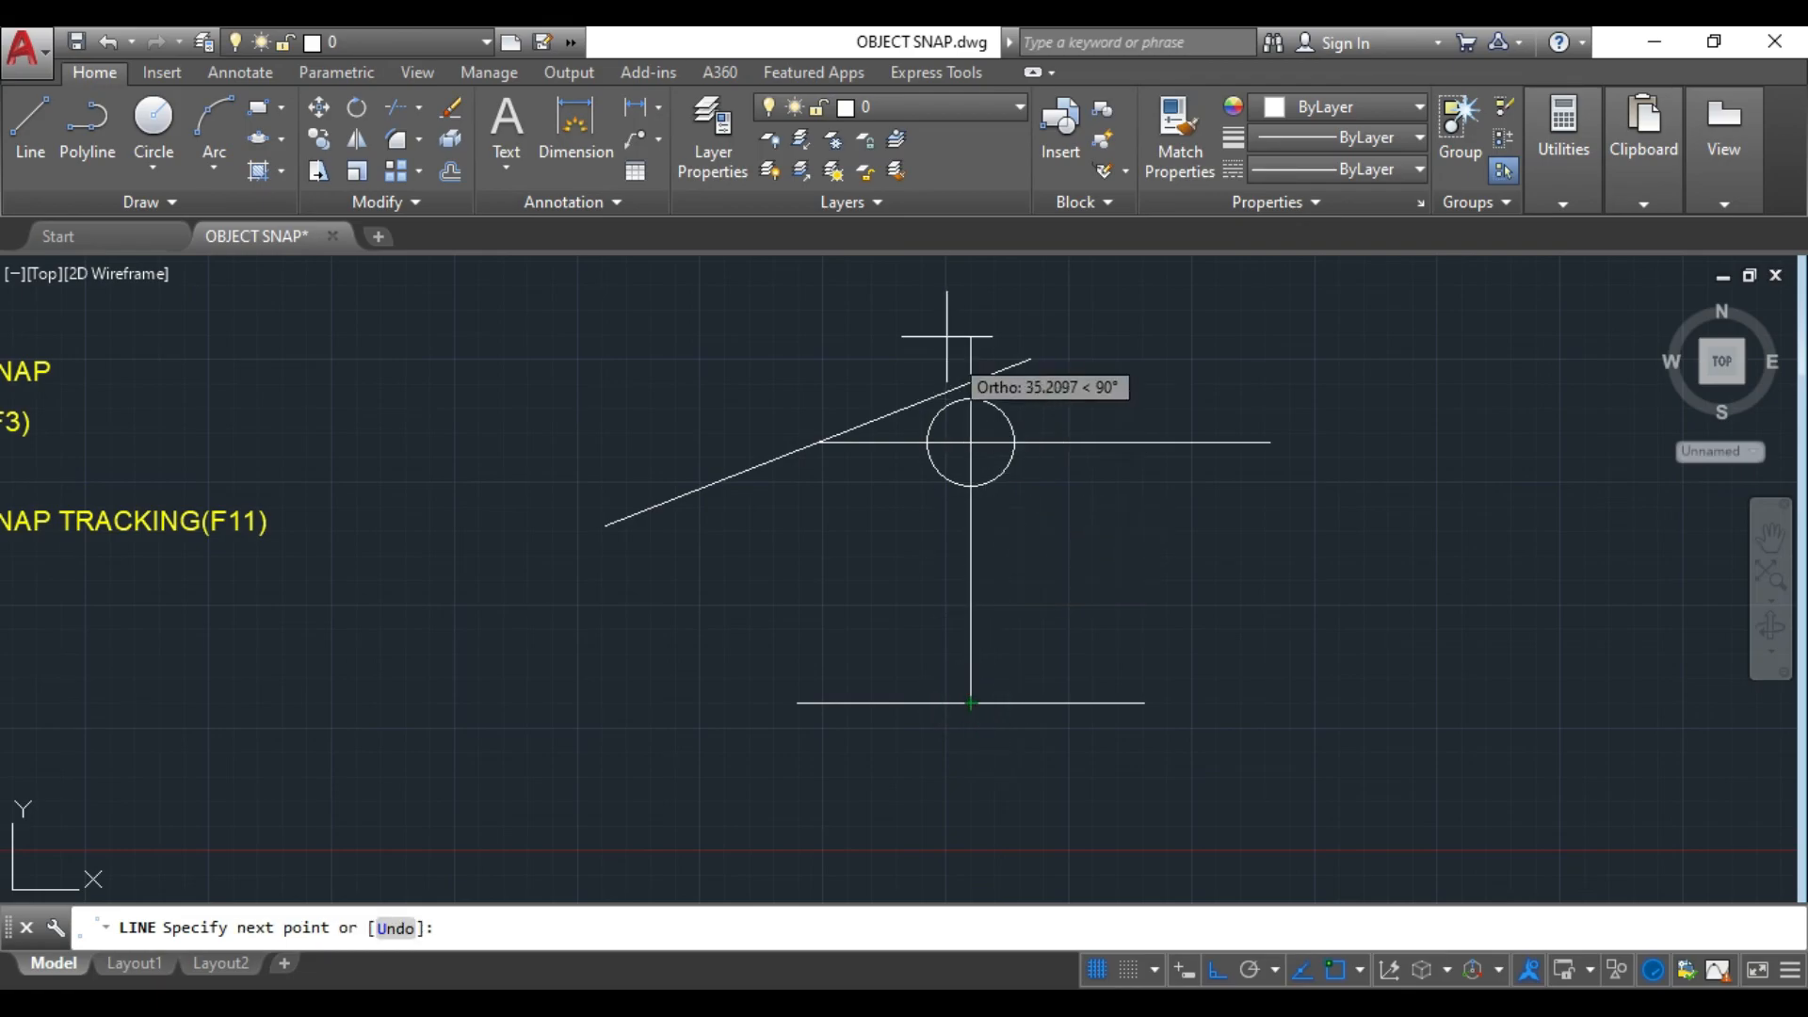
click(971, 299)
key(Return)
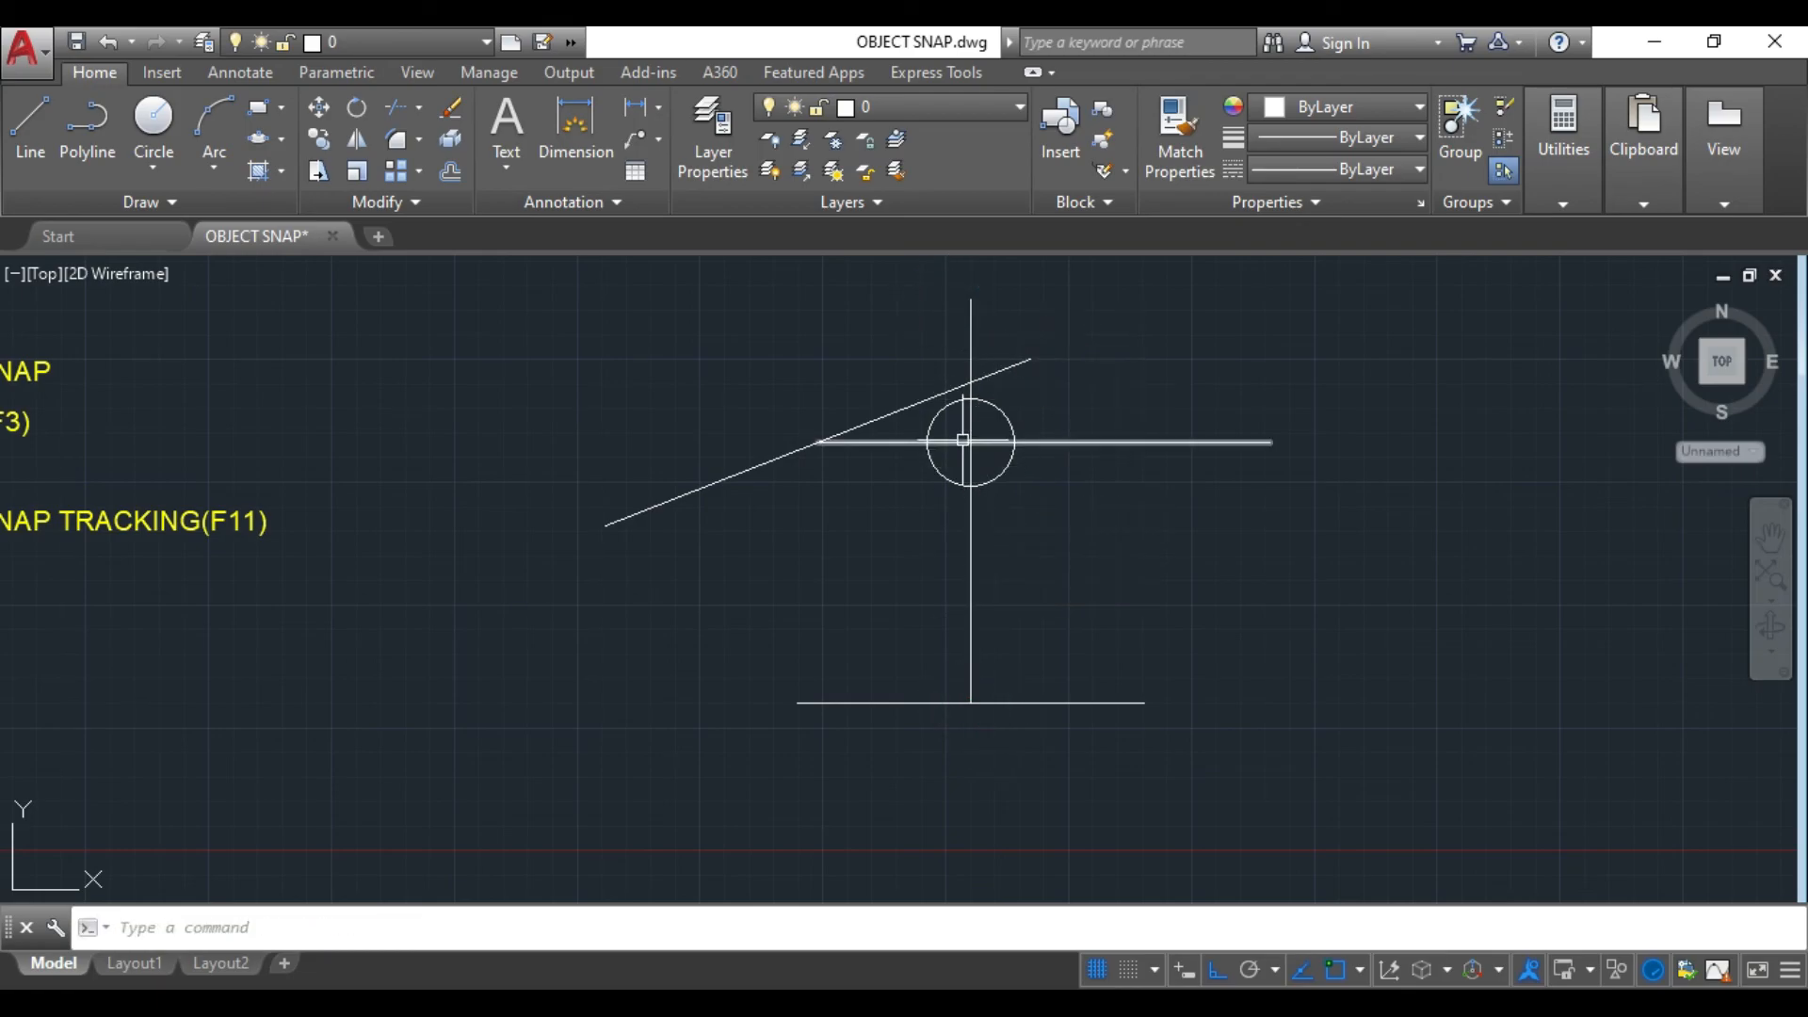
- Draw a larger concentric circle around the existing one, centred where the horizontal and vertical lines intersect and reaching beyond the sloping line's upper end
click(1362, 970)
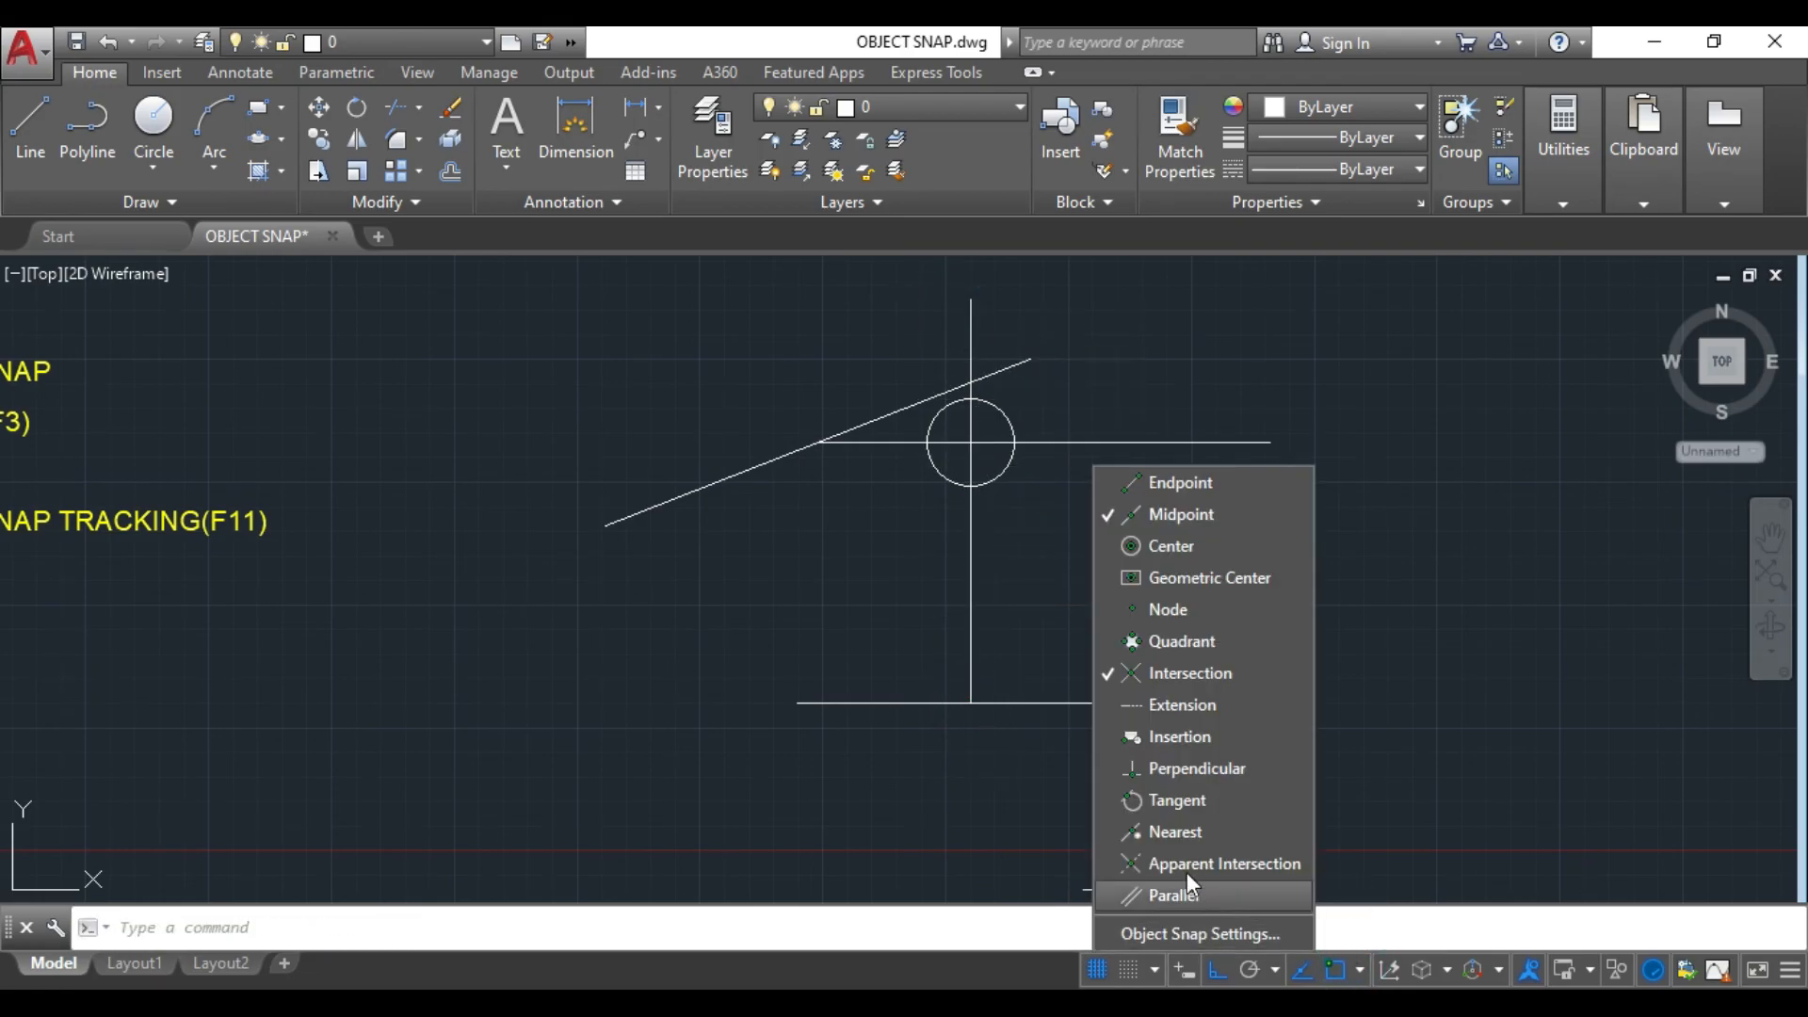
click(1013, 593)
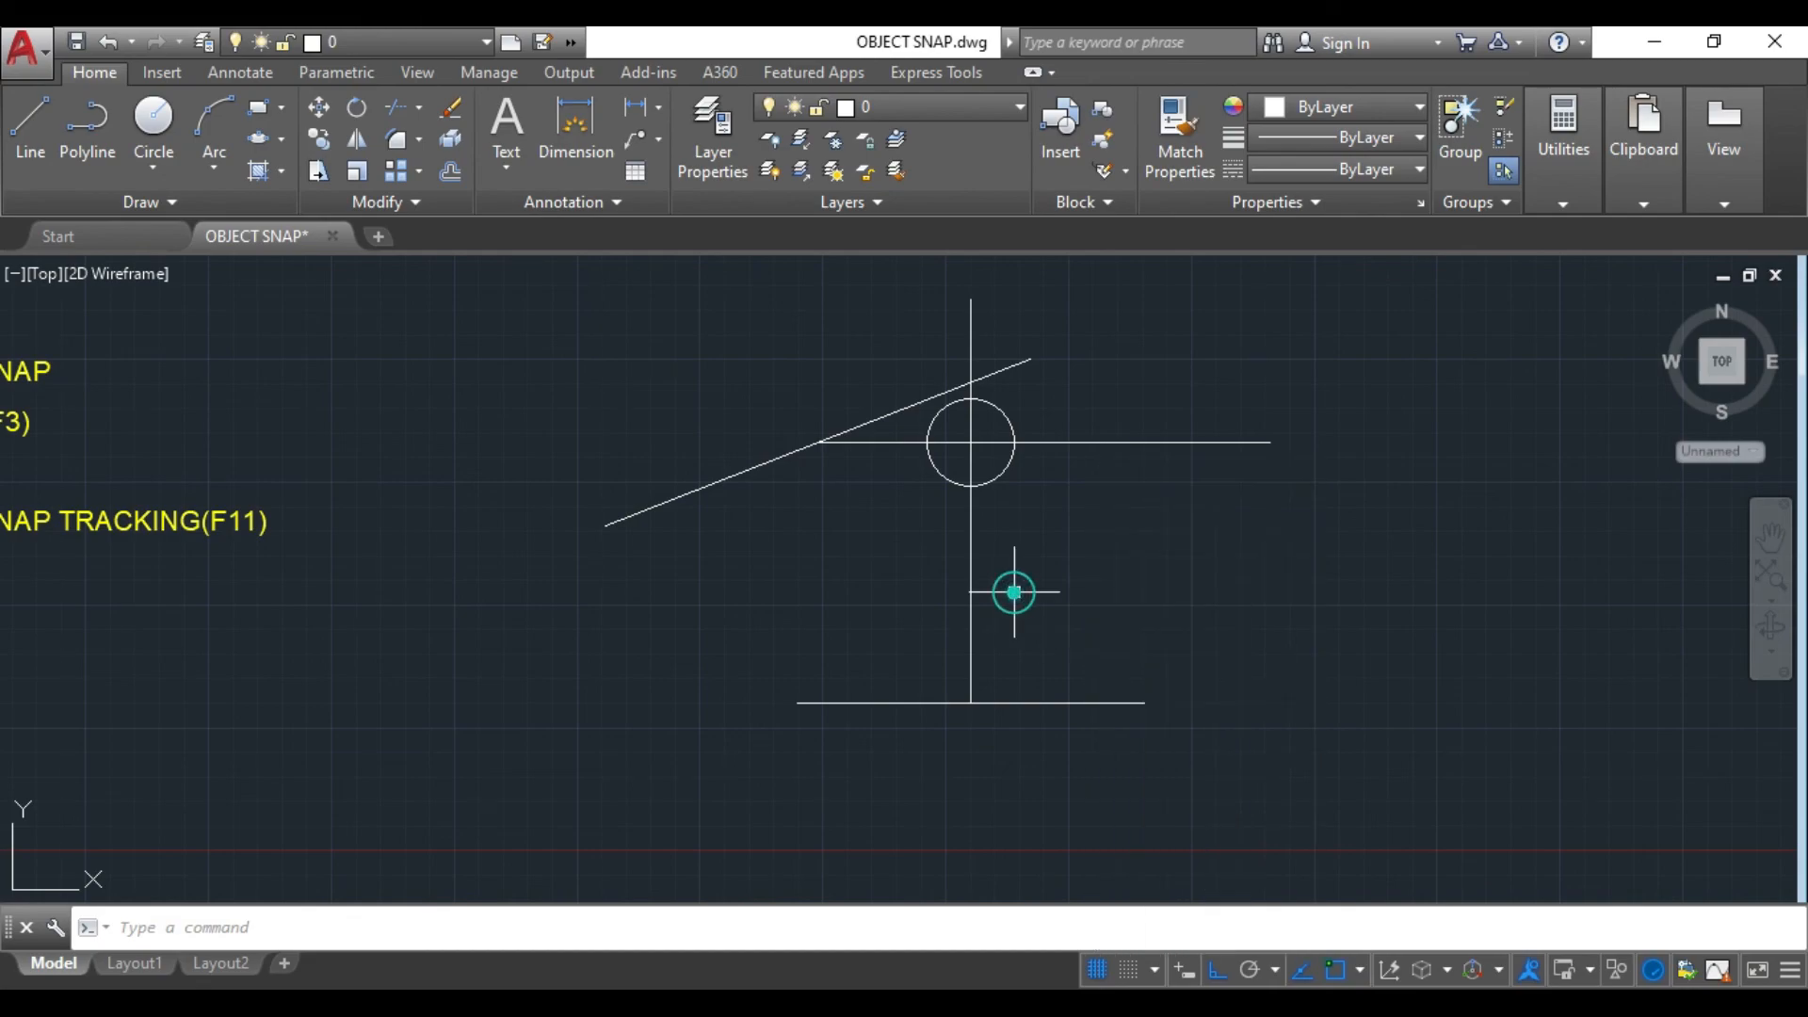
click(162, 131)
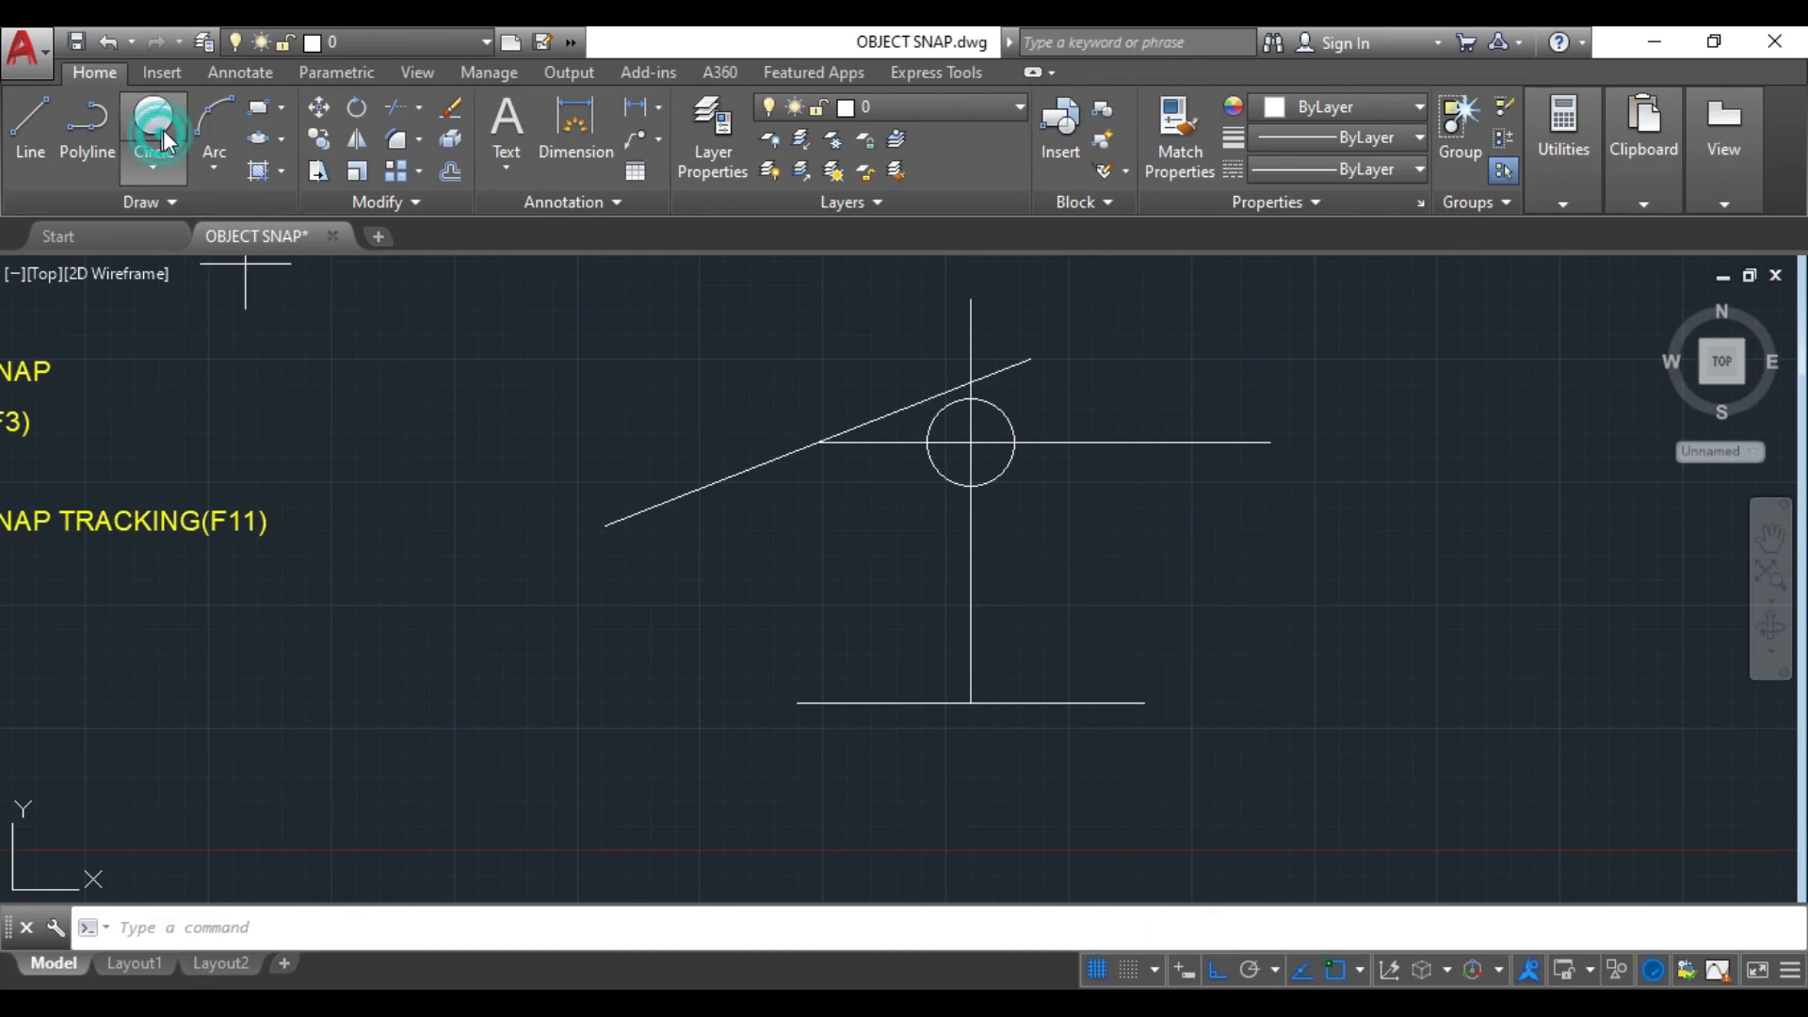
click(971, 441)
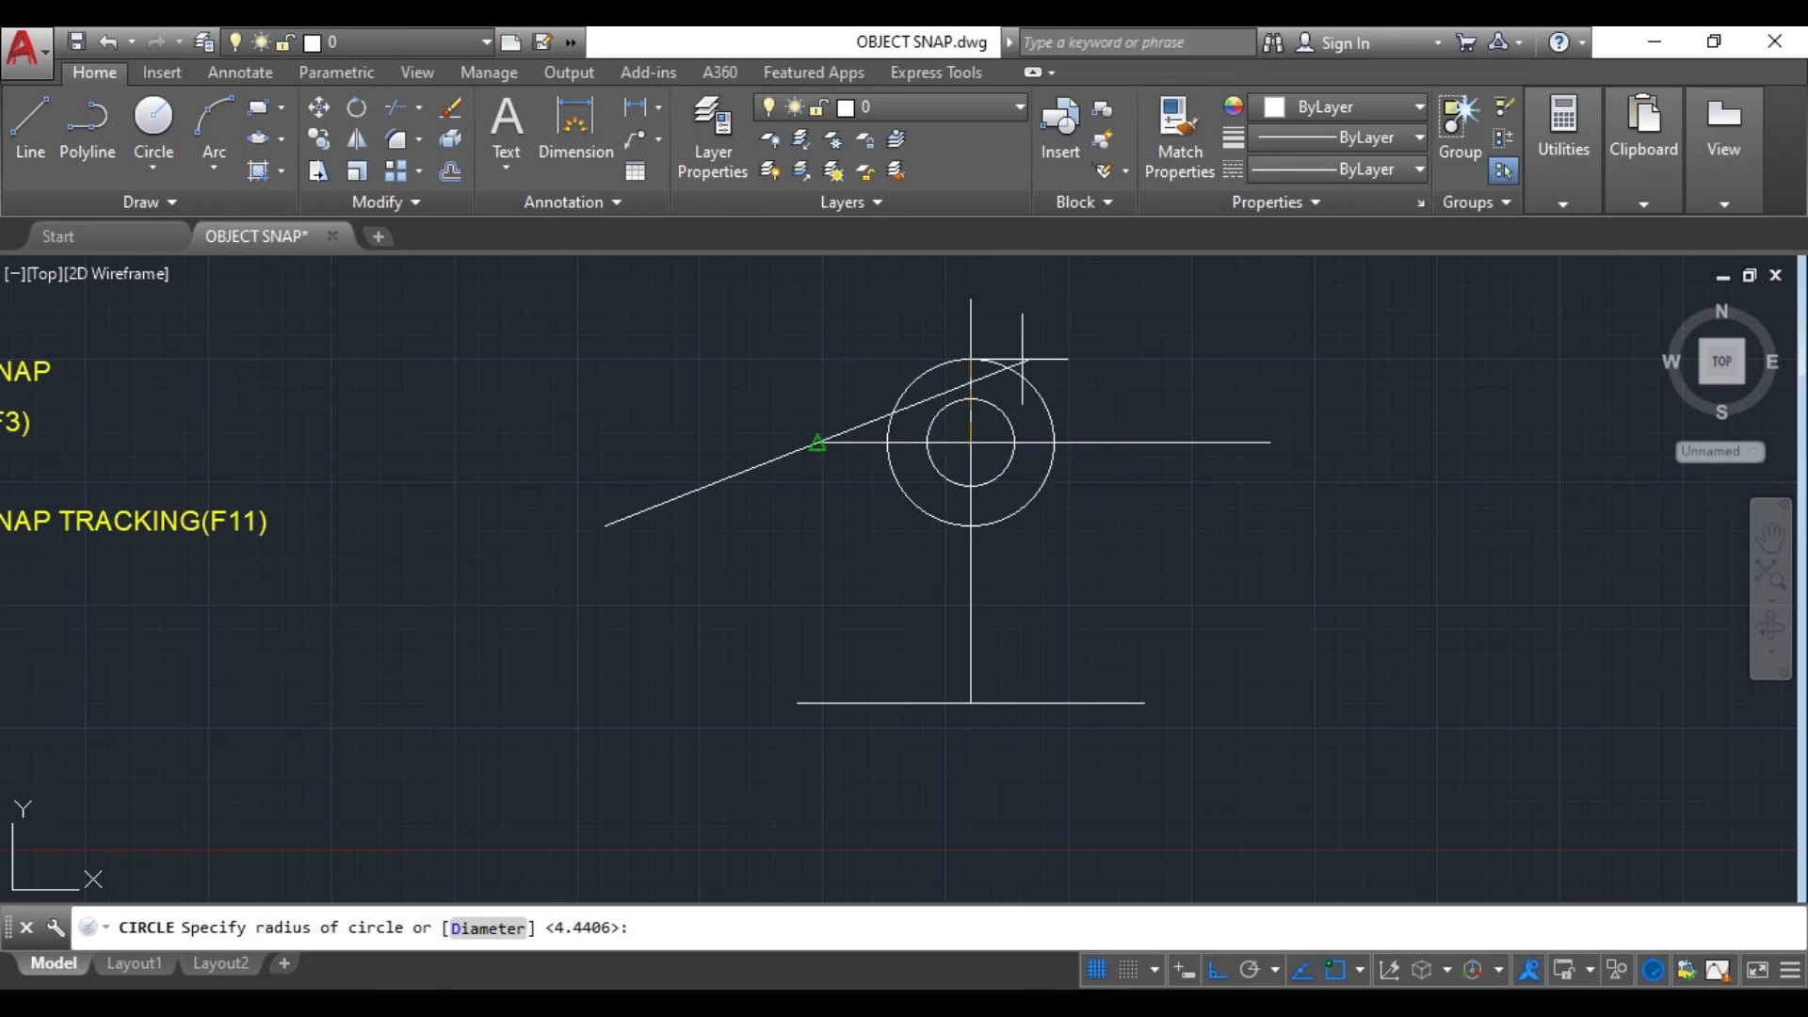
click(1036, 329)
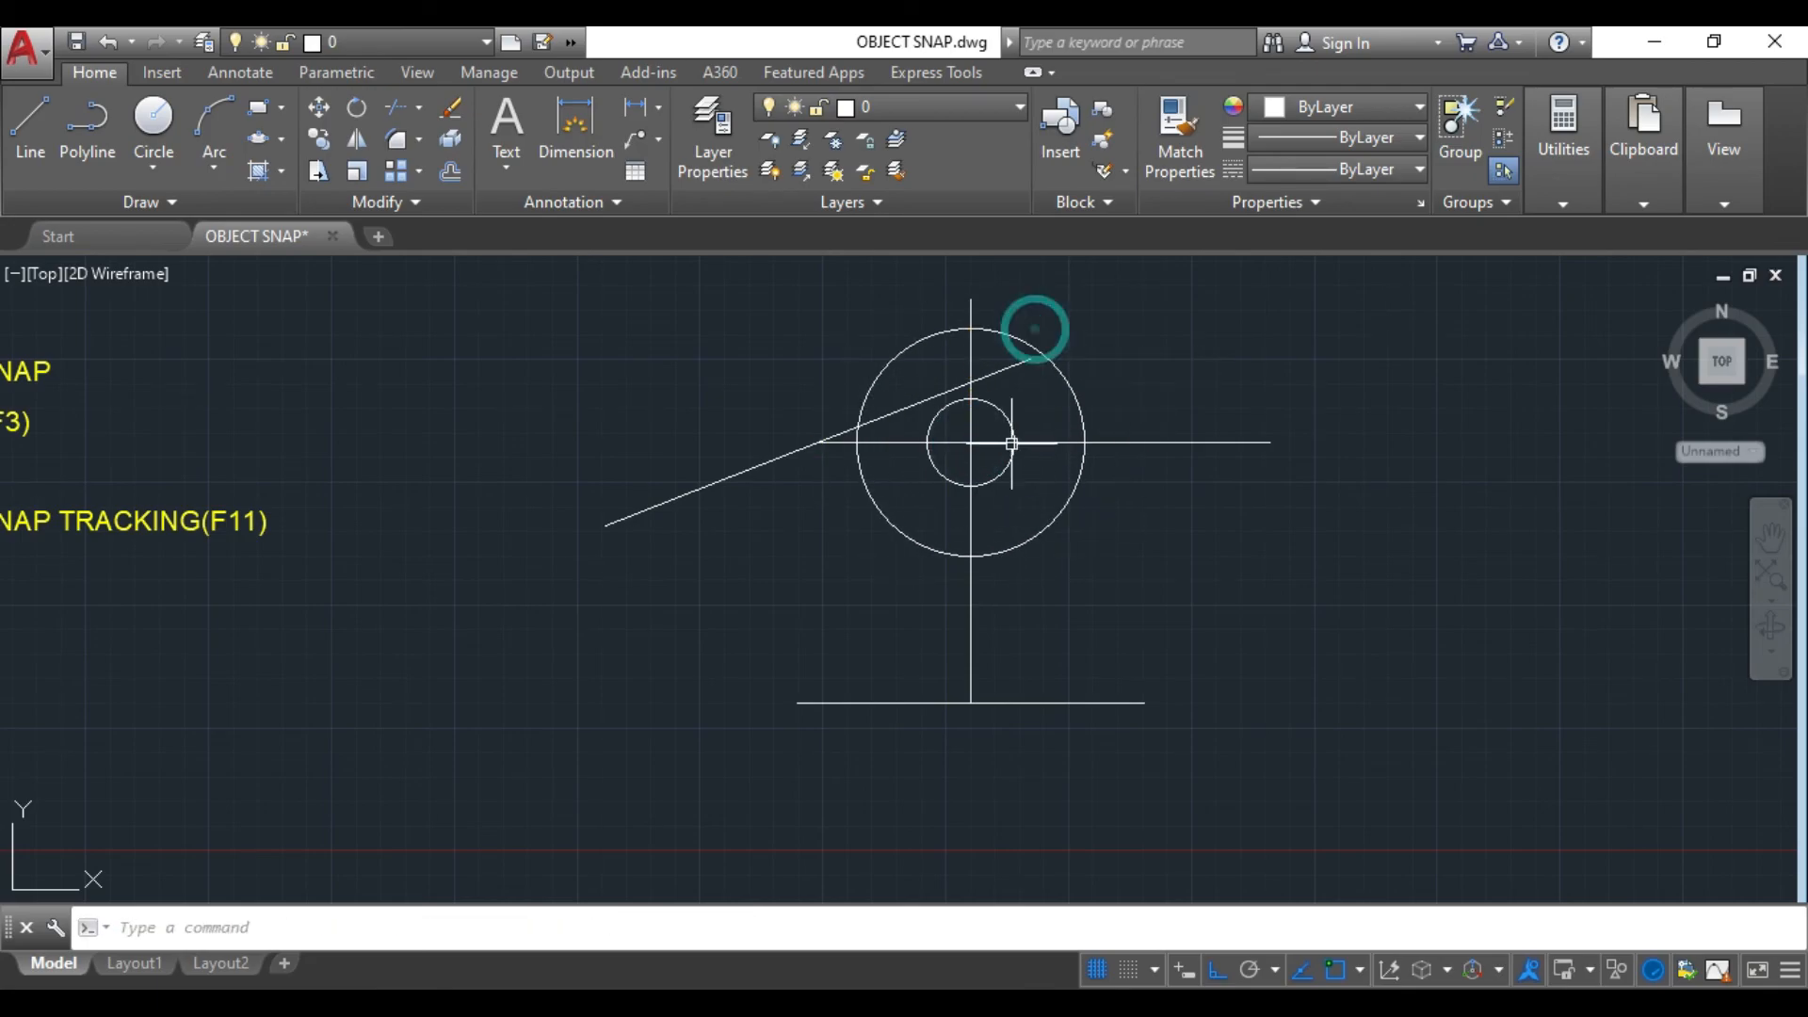
- Delete both circles together with the sloping, horizontal and vertical lines around them
click(1206, 767)
click(606, 318)
key(Delete)
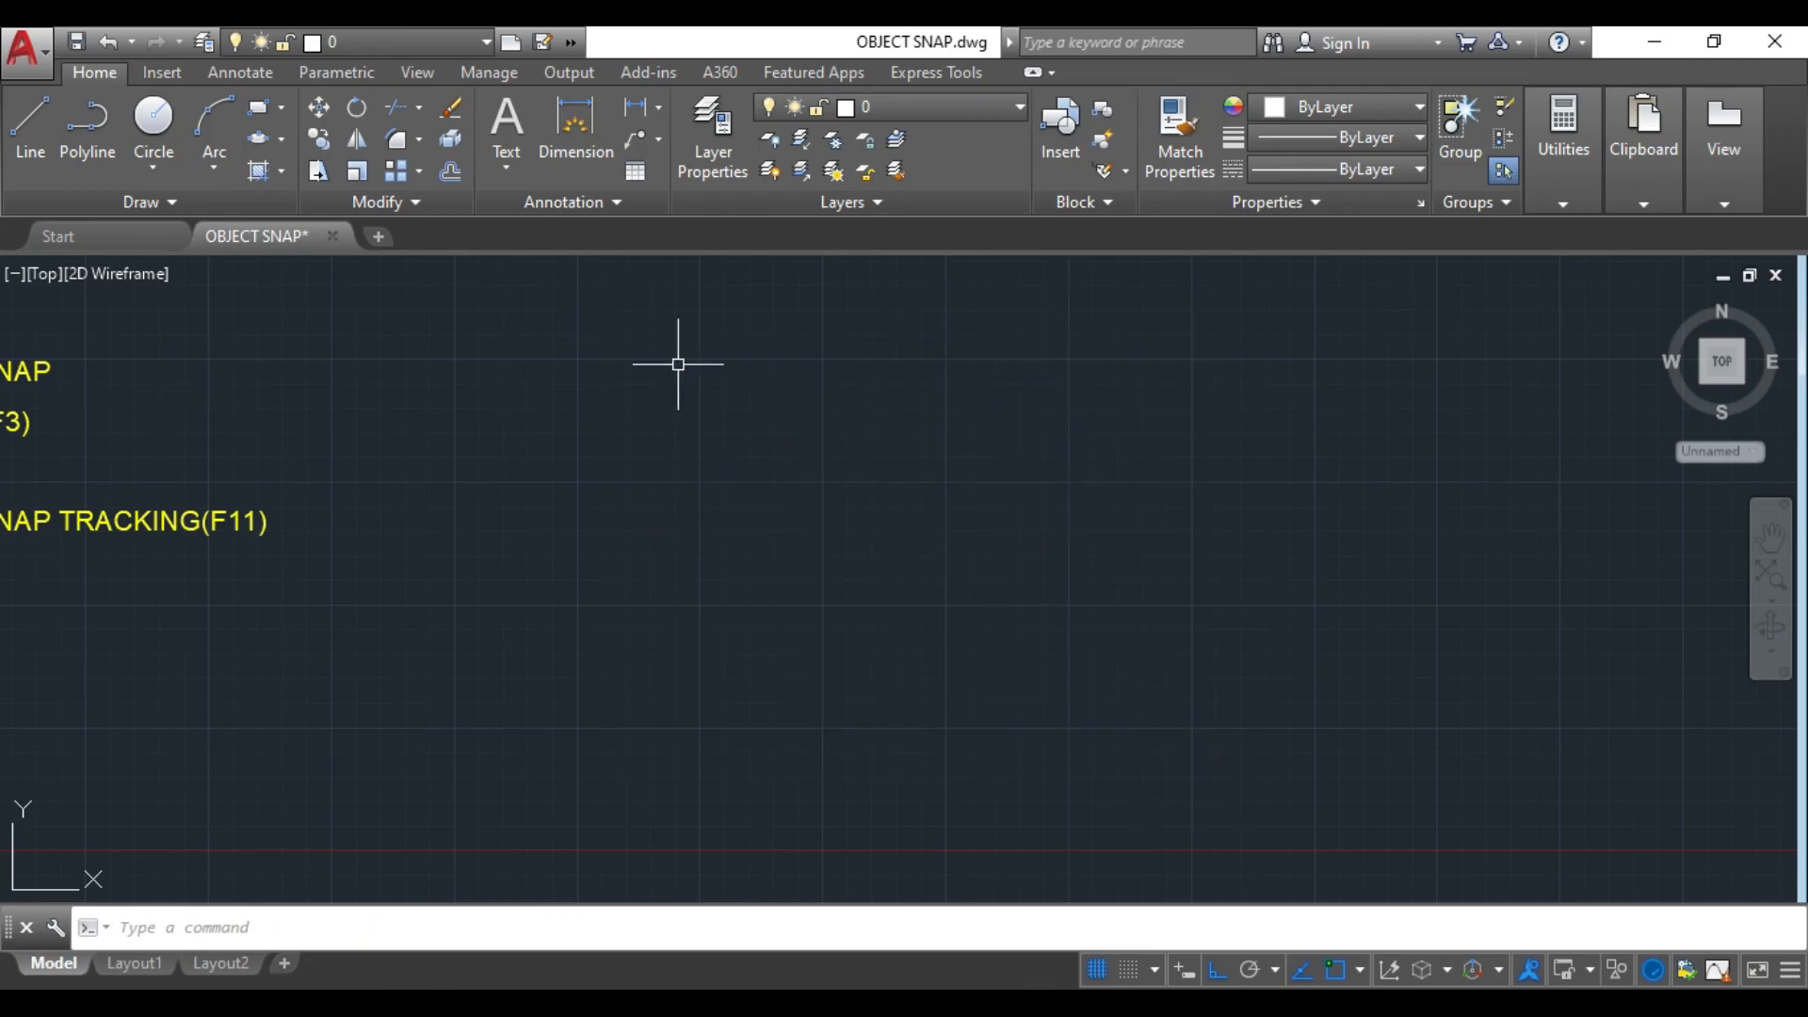
- Clear all object snap modes in the drafting settings and apply the change
scroll(595, 482, down, 4)
scroll(595, 482, up, 4)
middle_drag(493, 473, 937, 521)
mouse_move(722, 456)
middle_down()
mouse_move(814, 525)
mouse_move(780, 459)
middle_up()
scroll(799, 493, up, 4)
scroll(743, 500, down, 2)
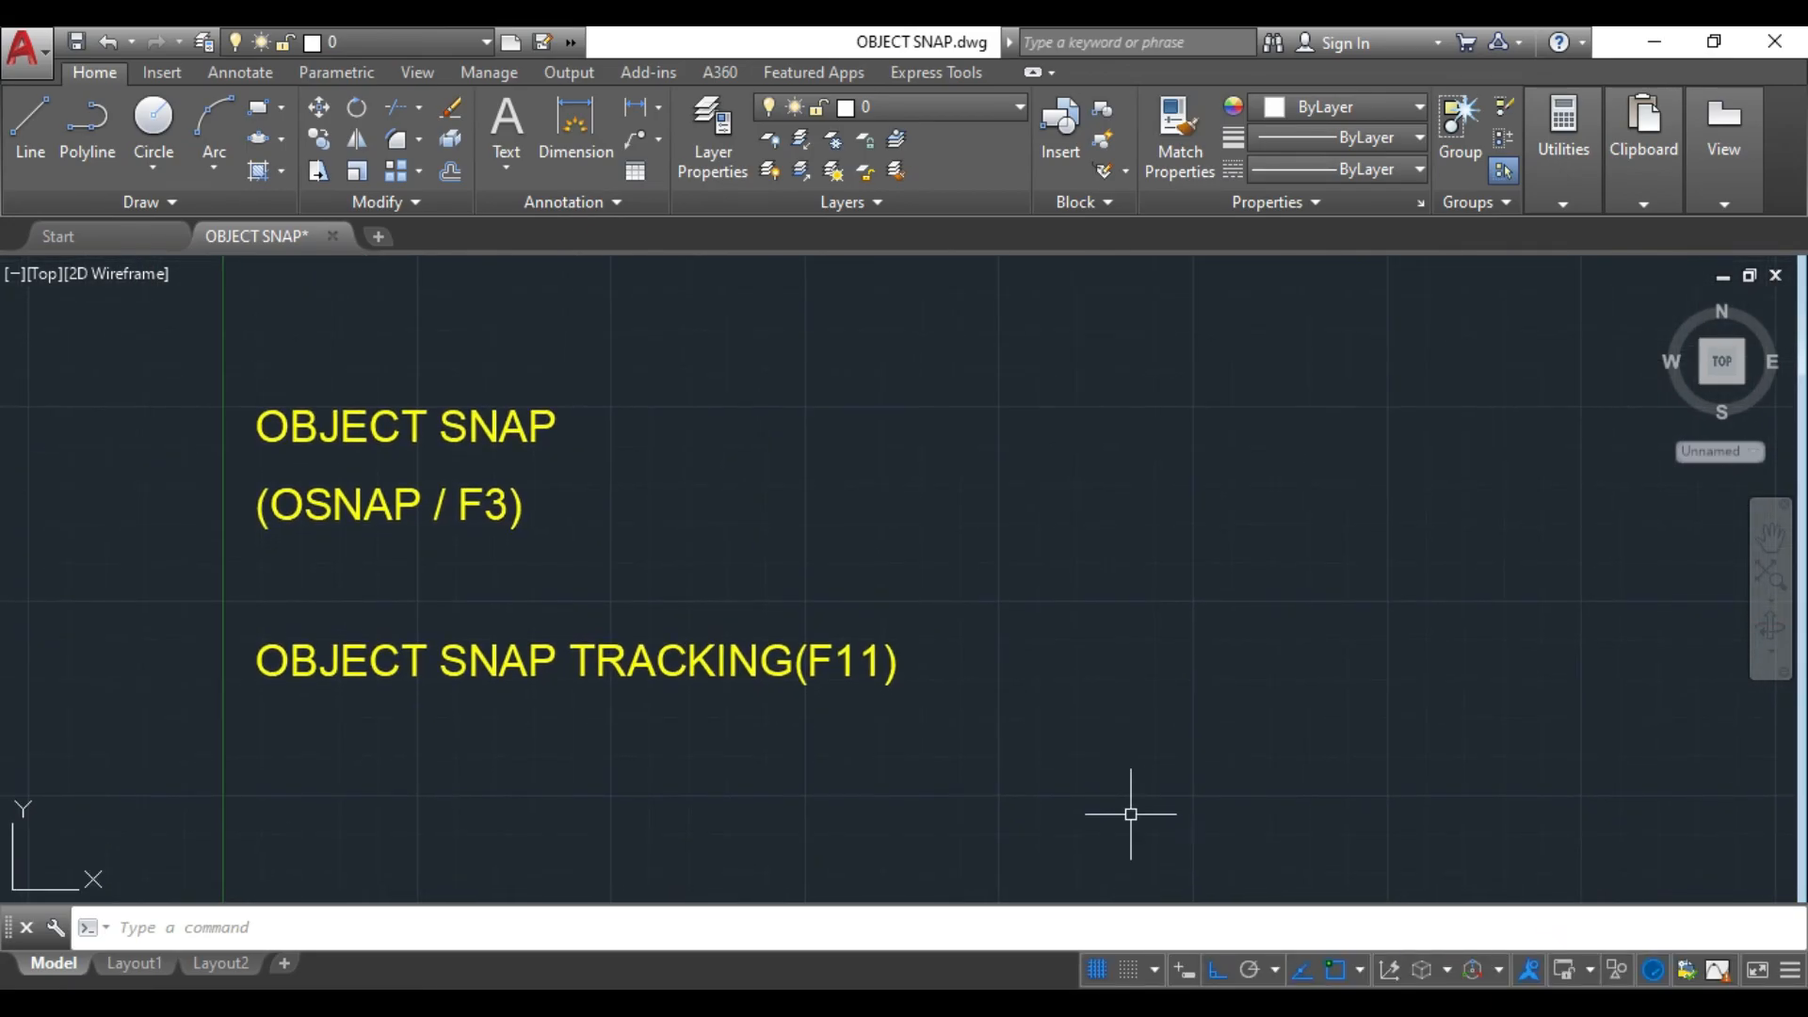
click(1357, 970)
click(1217, 937)
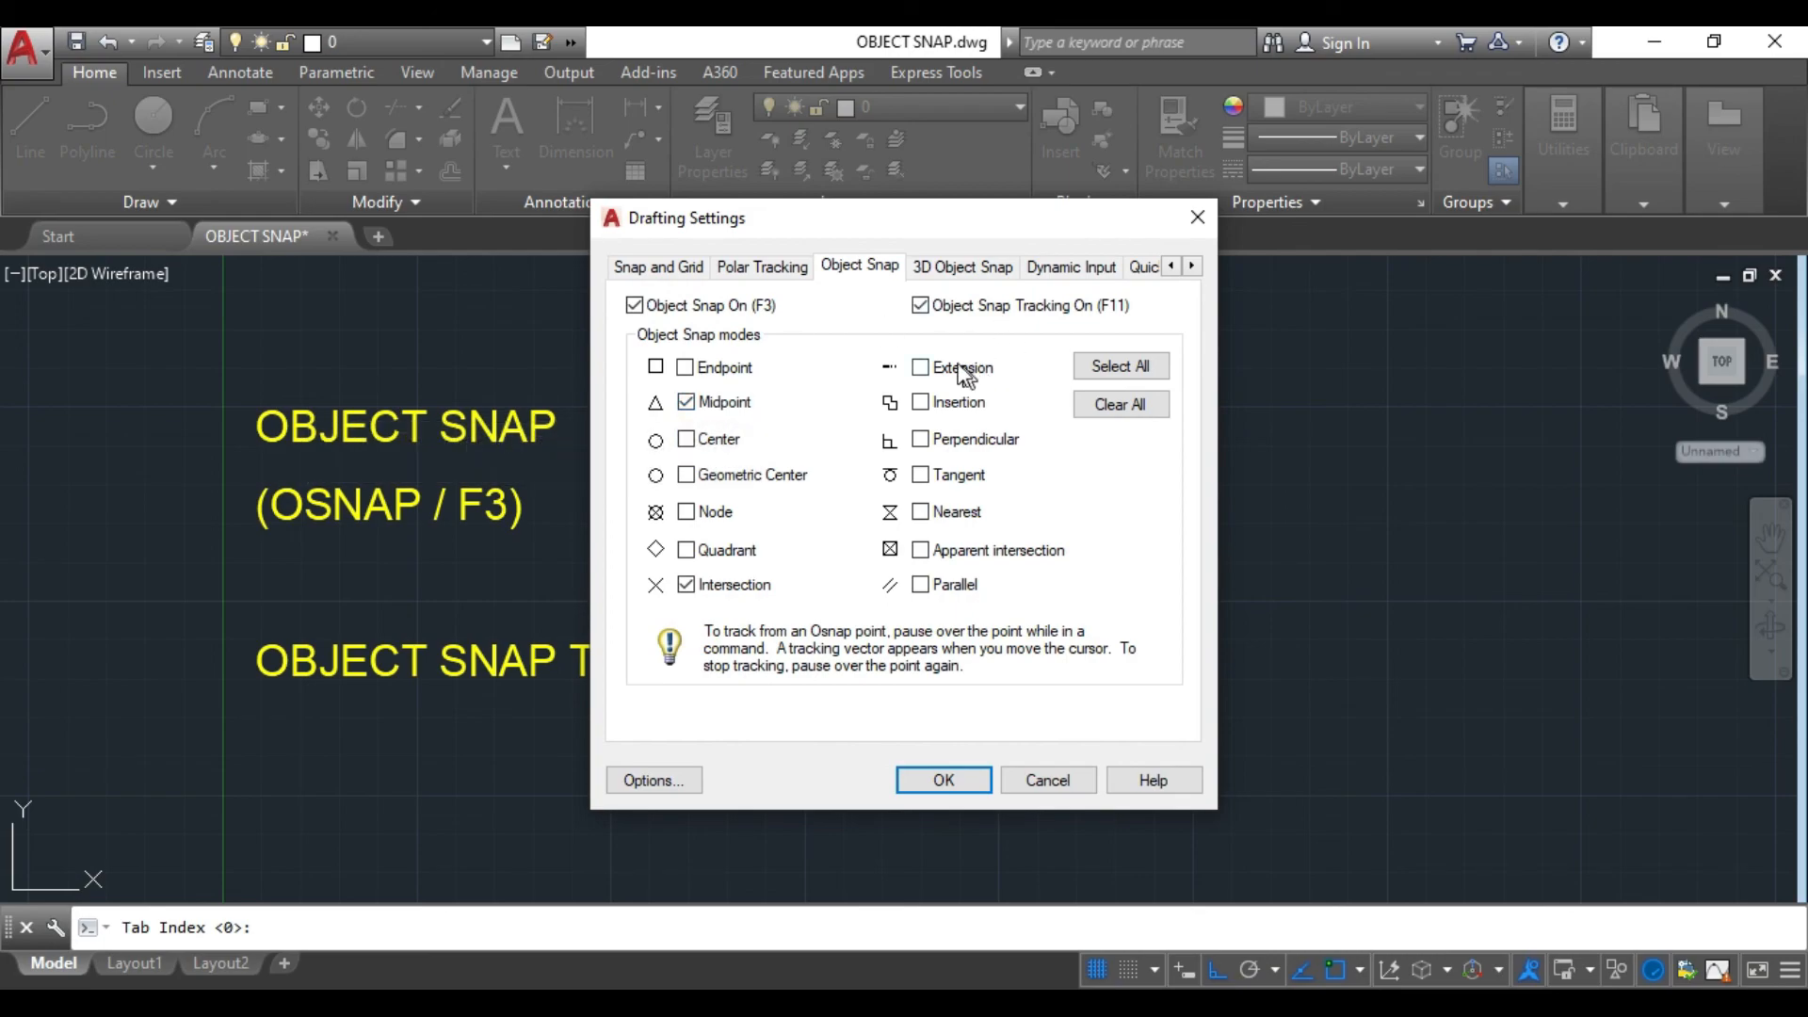
click(1085, 377)
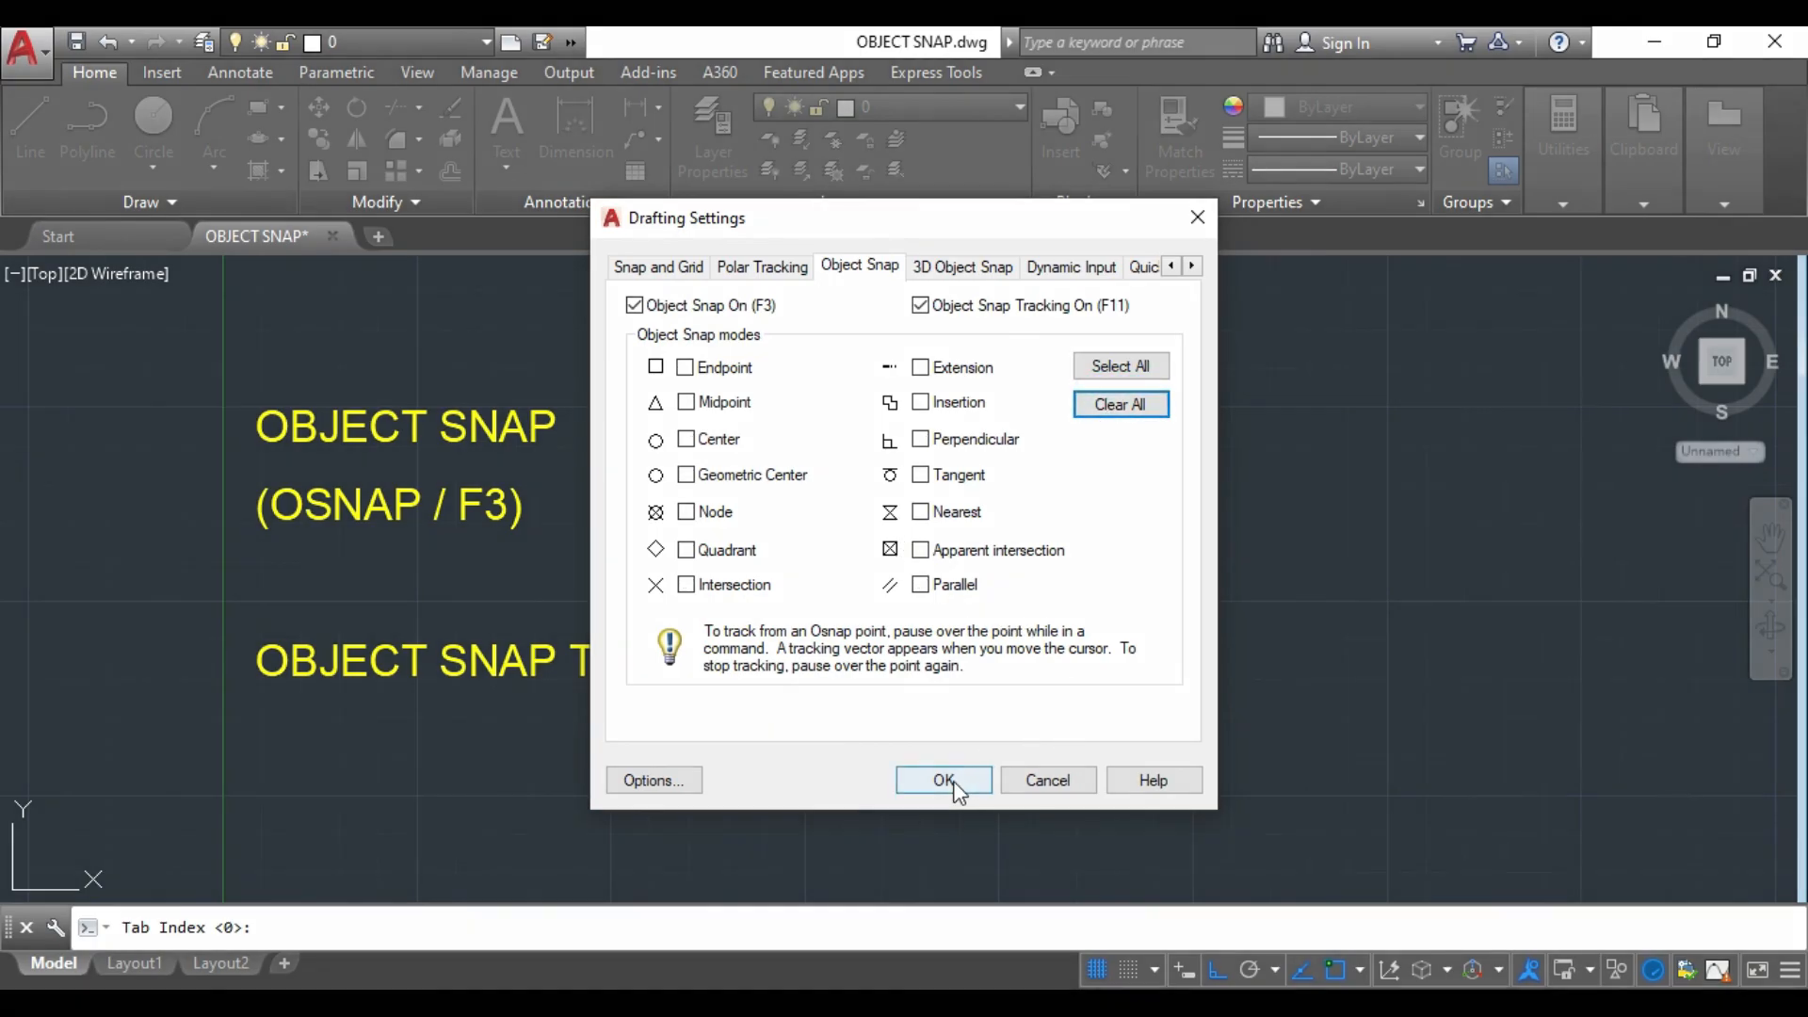
click(944, 780)
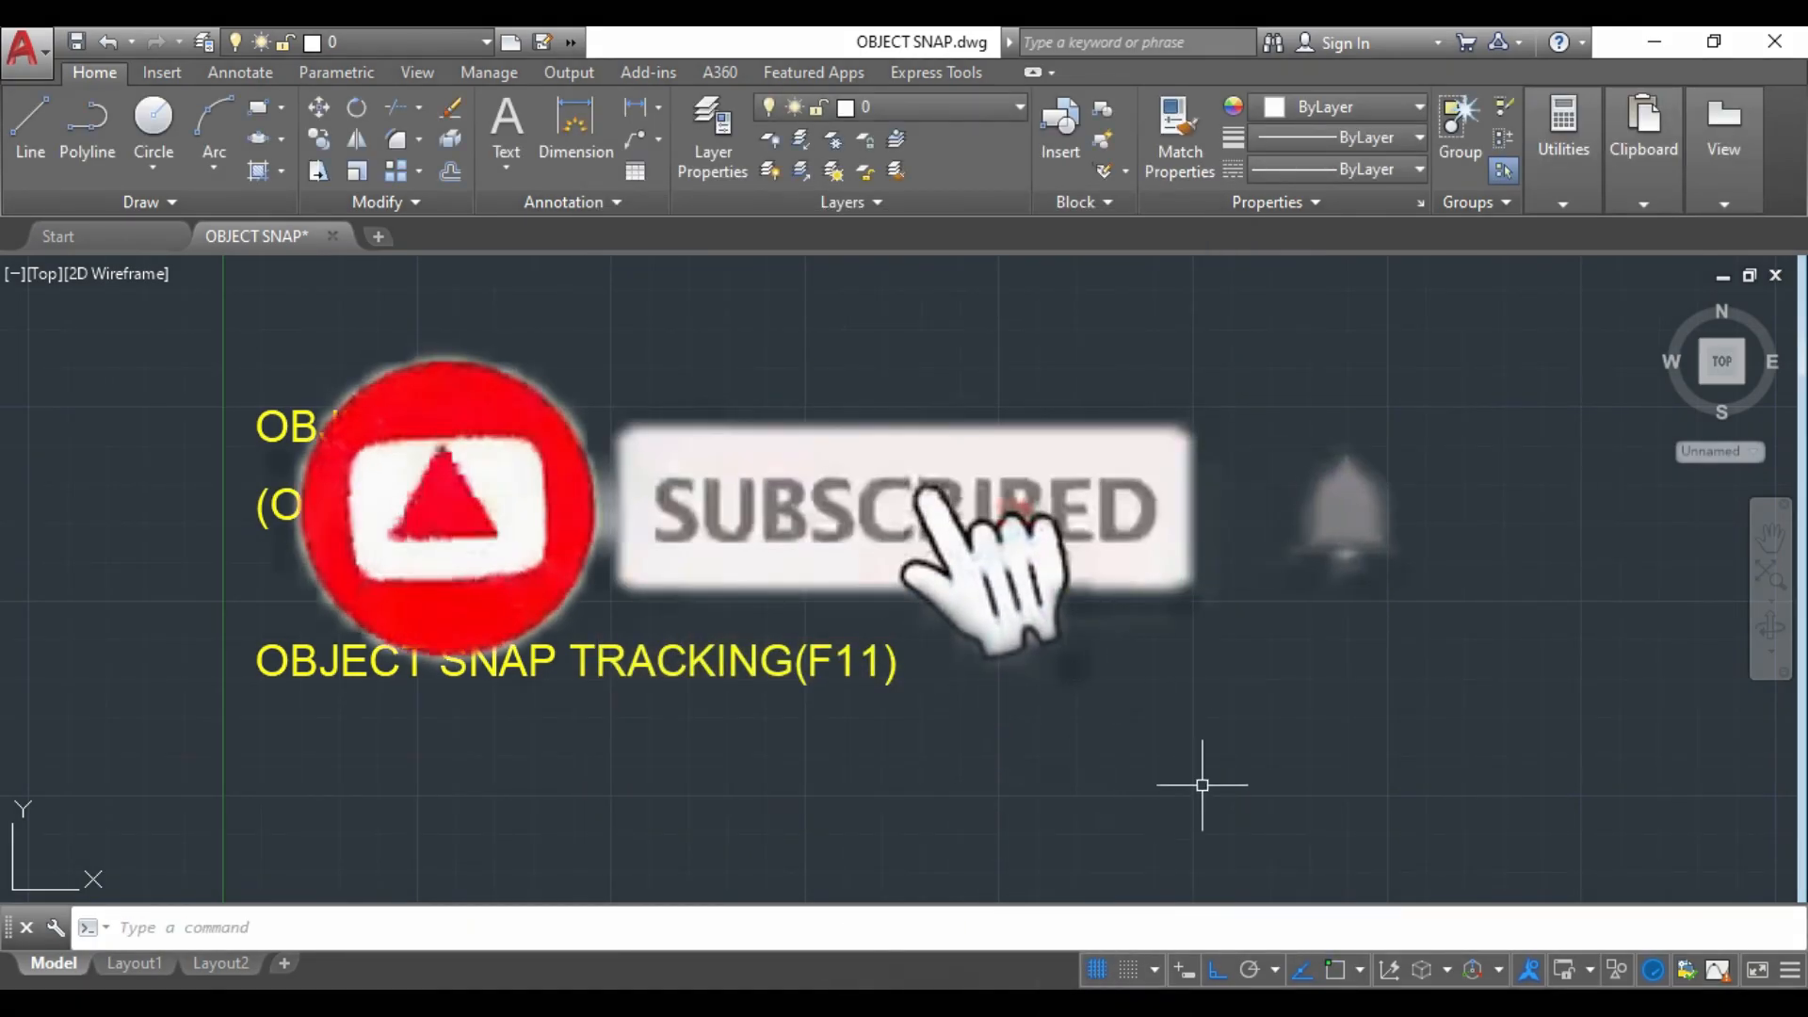